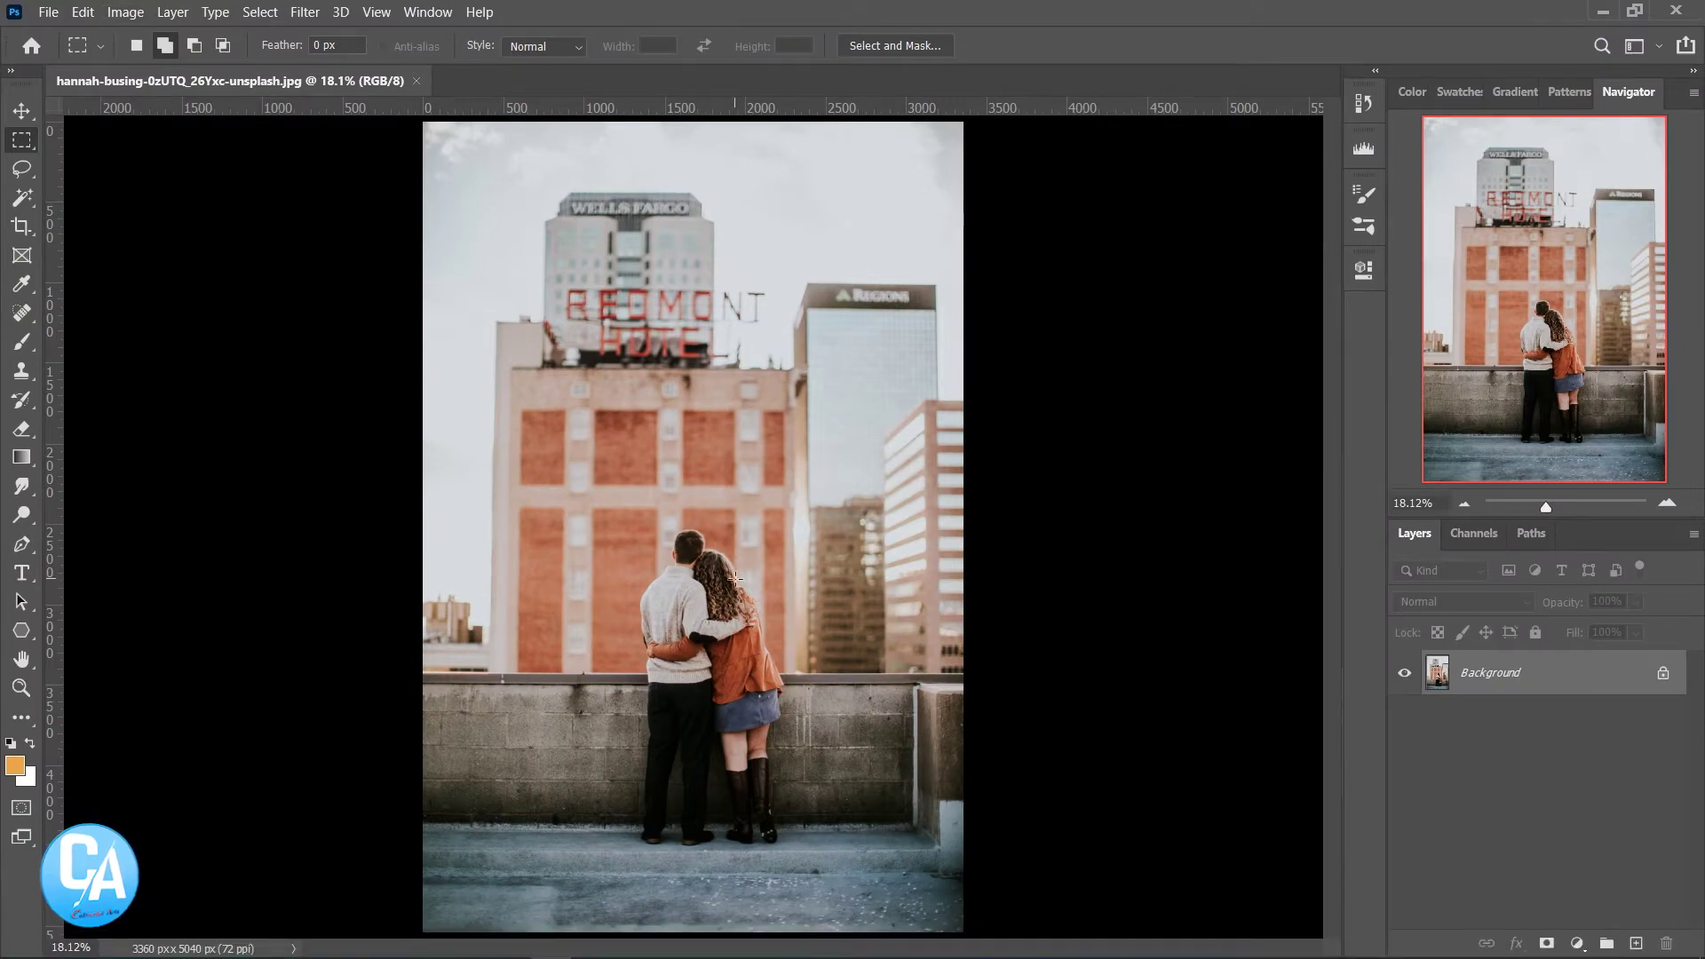
# Select both figures of the couple automatically with the Magic Wand's Select Subject
pyautogui.click(22, 198)
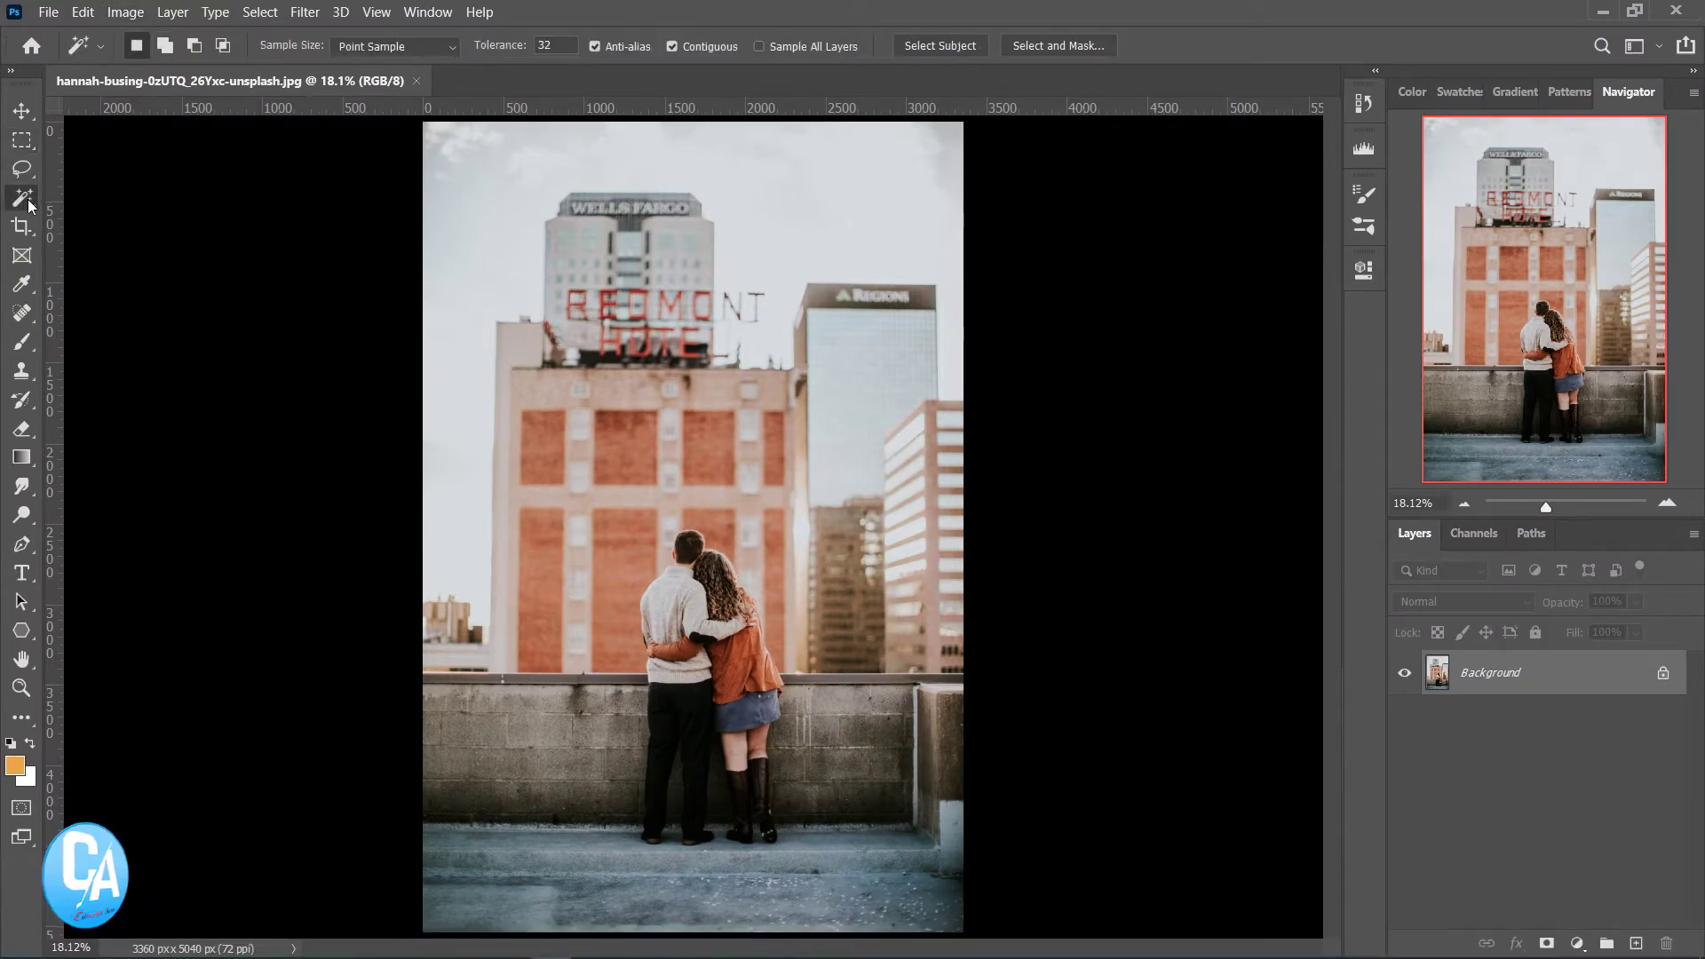
pyautogui.click(944, 42)
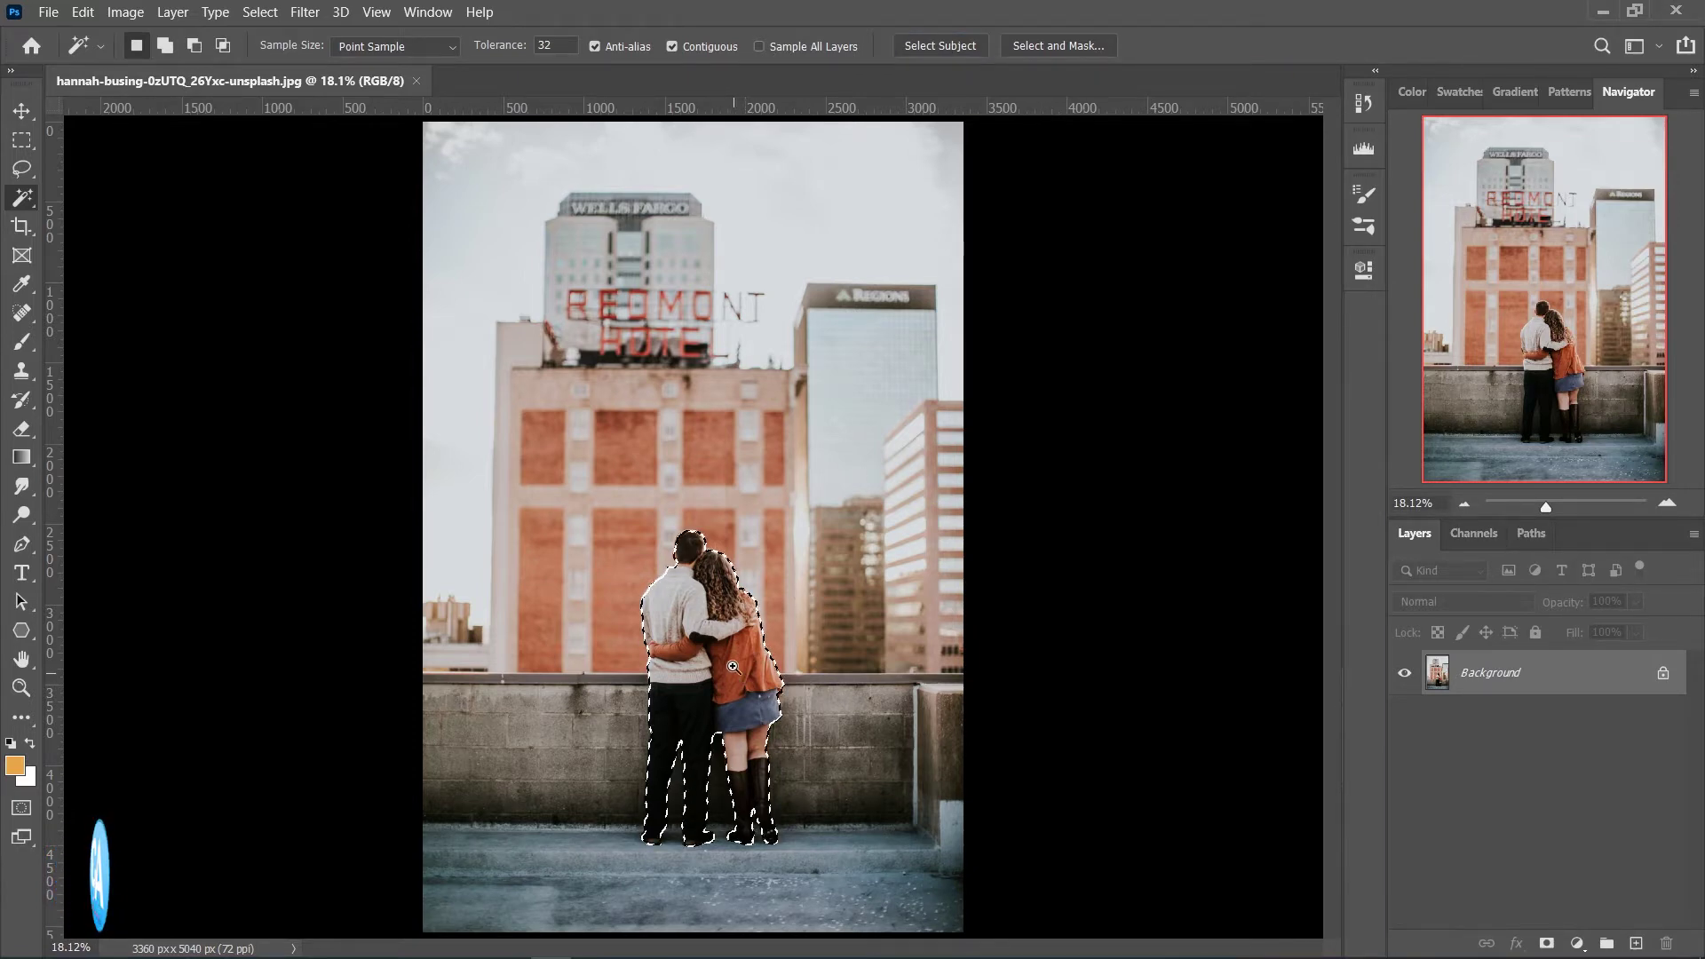
pyautogui.scroll(3, 733, 662)
pyautogui.scroll(1, 790, 733)
pyautogui.scroll(2, 835, 673)
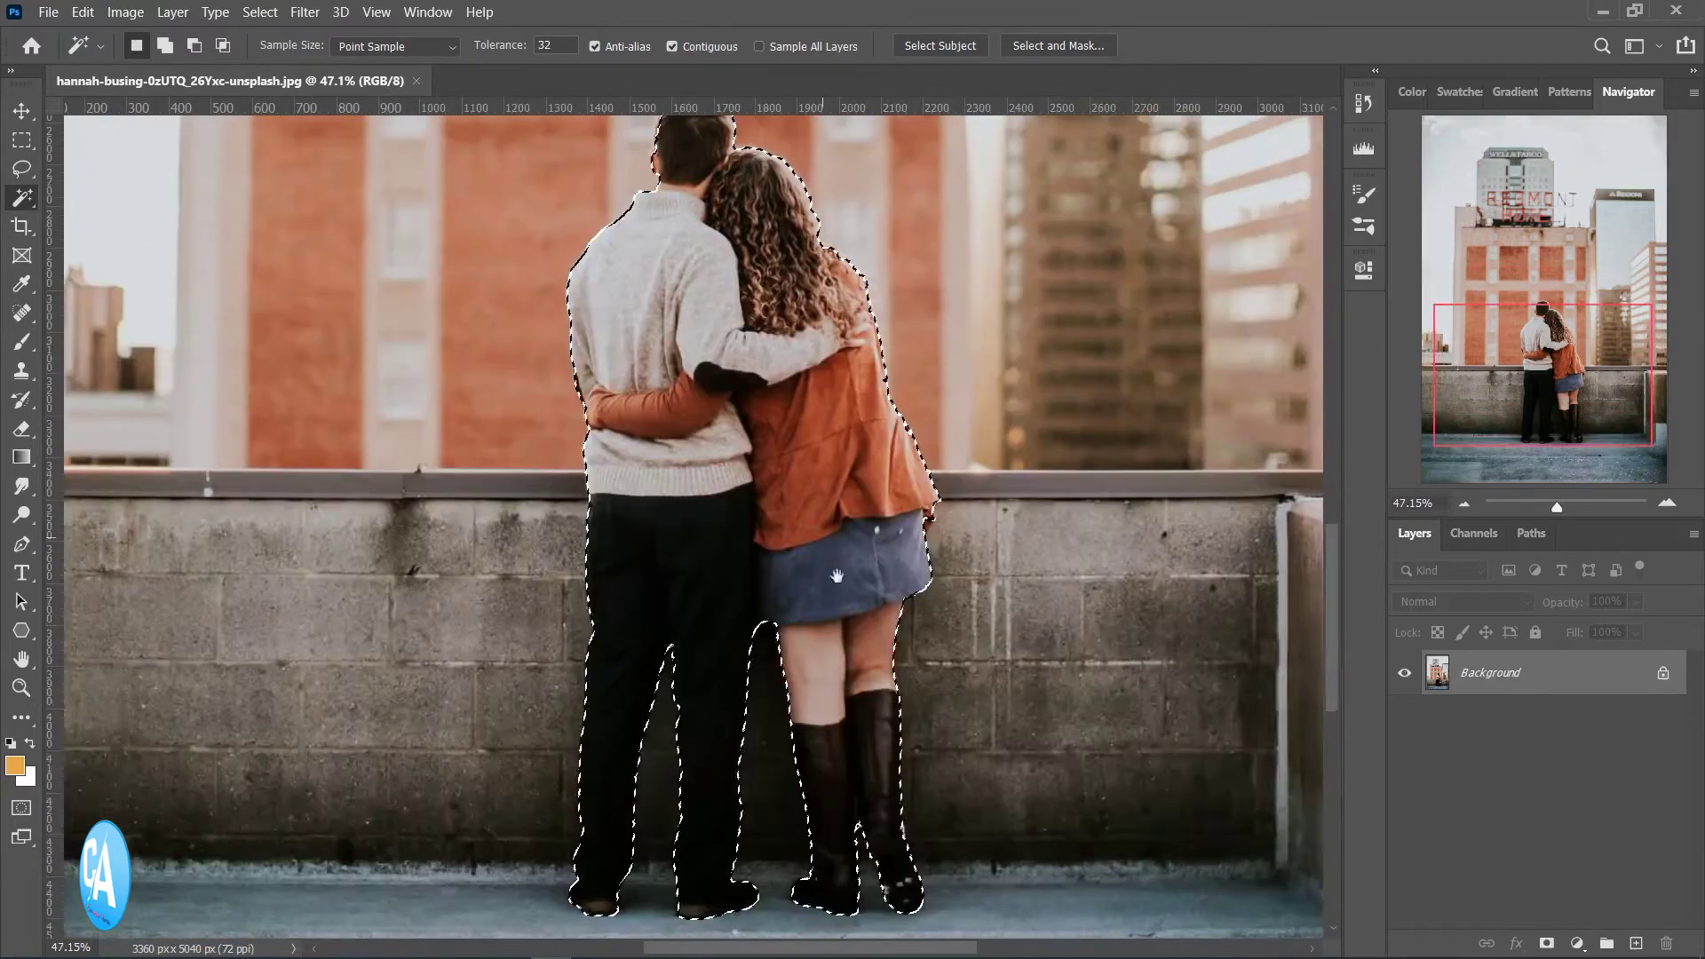
pyautogui.scroll(-2, 835, 673)
pyautogui.scroll(-1, 729, 689)
pyautogui.scroll(3, 626, 704)
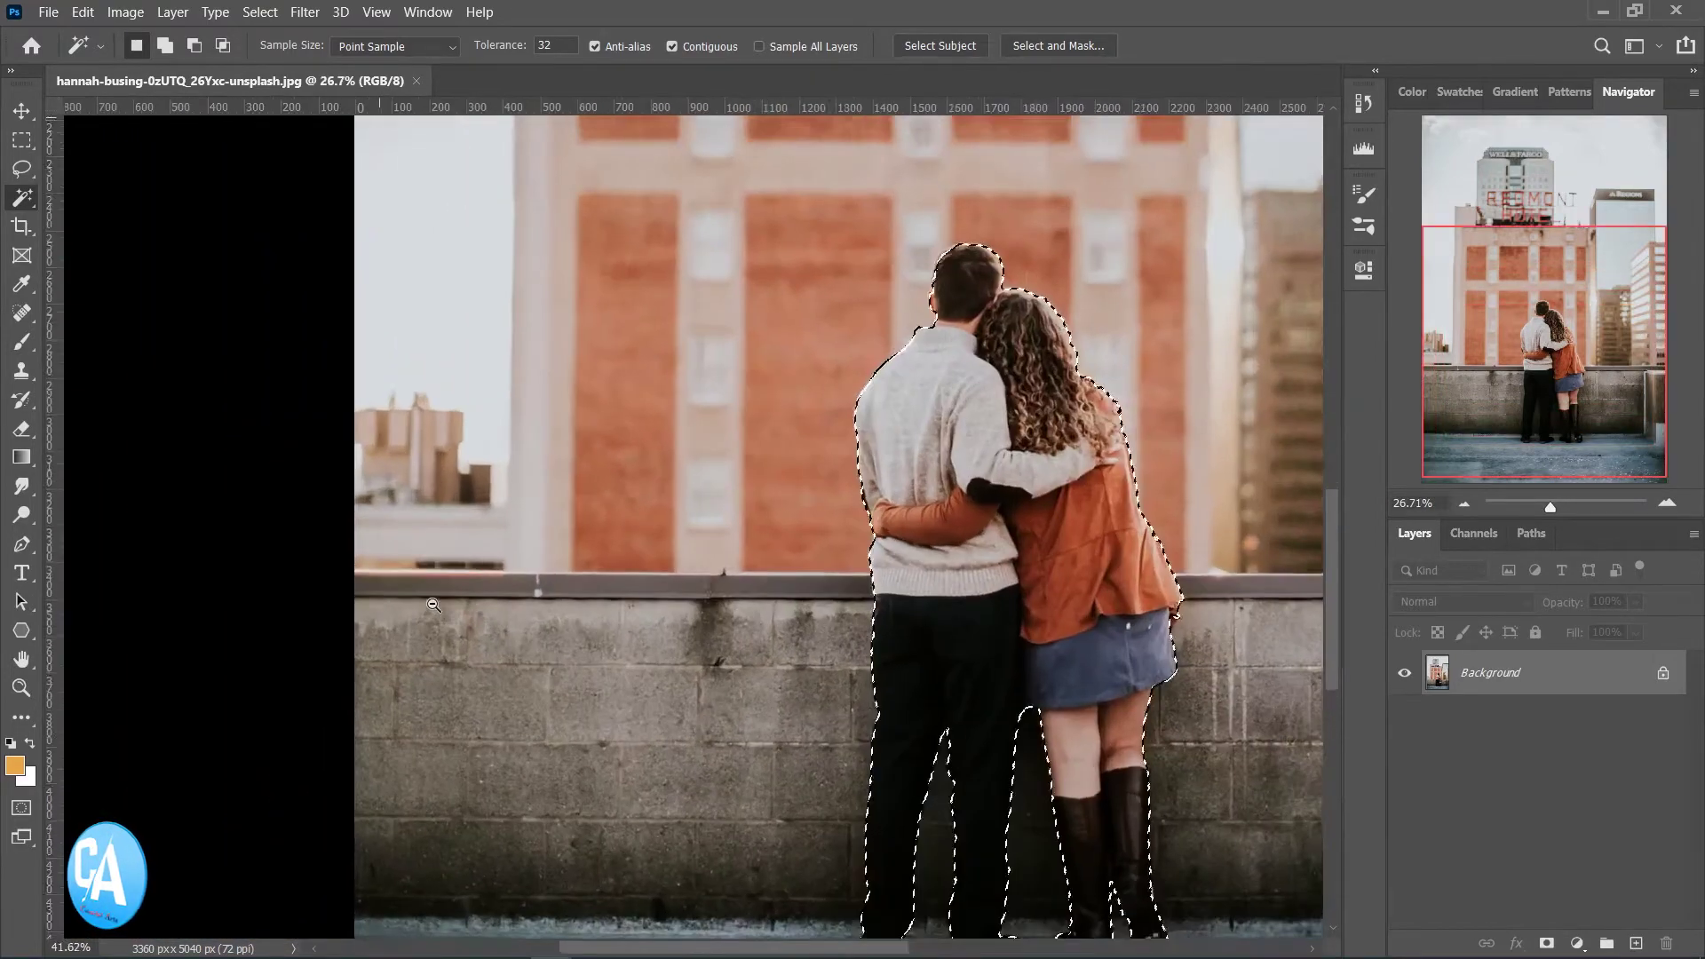
pyautogui.scroll(-3, 626, 704)
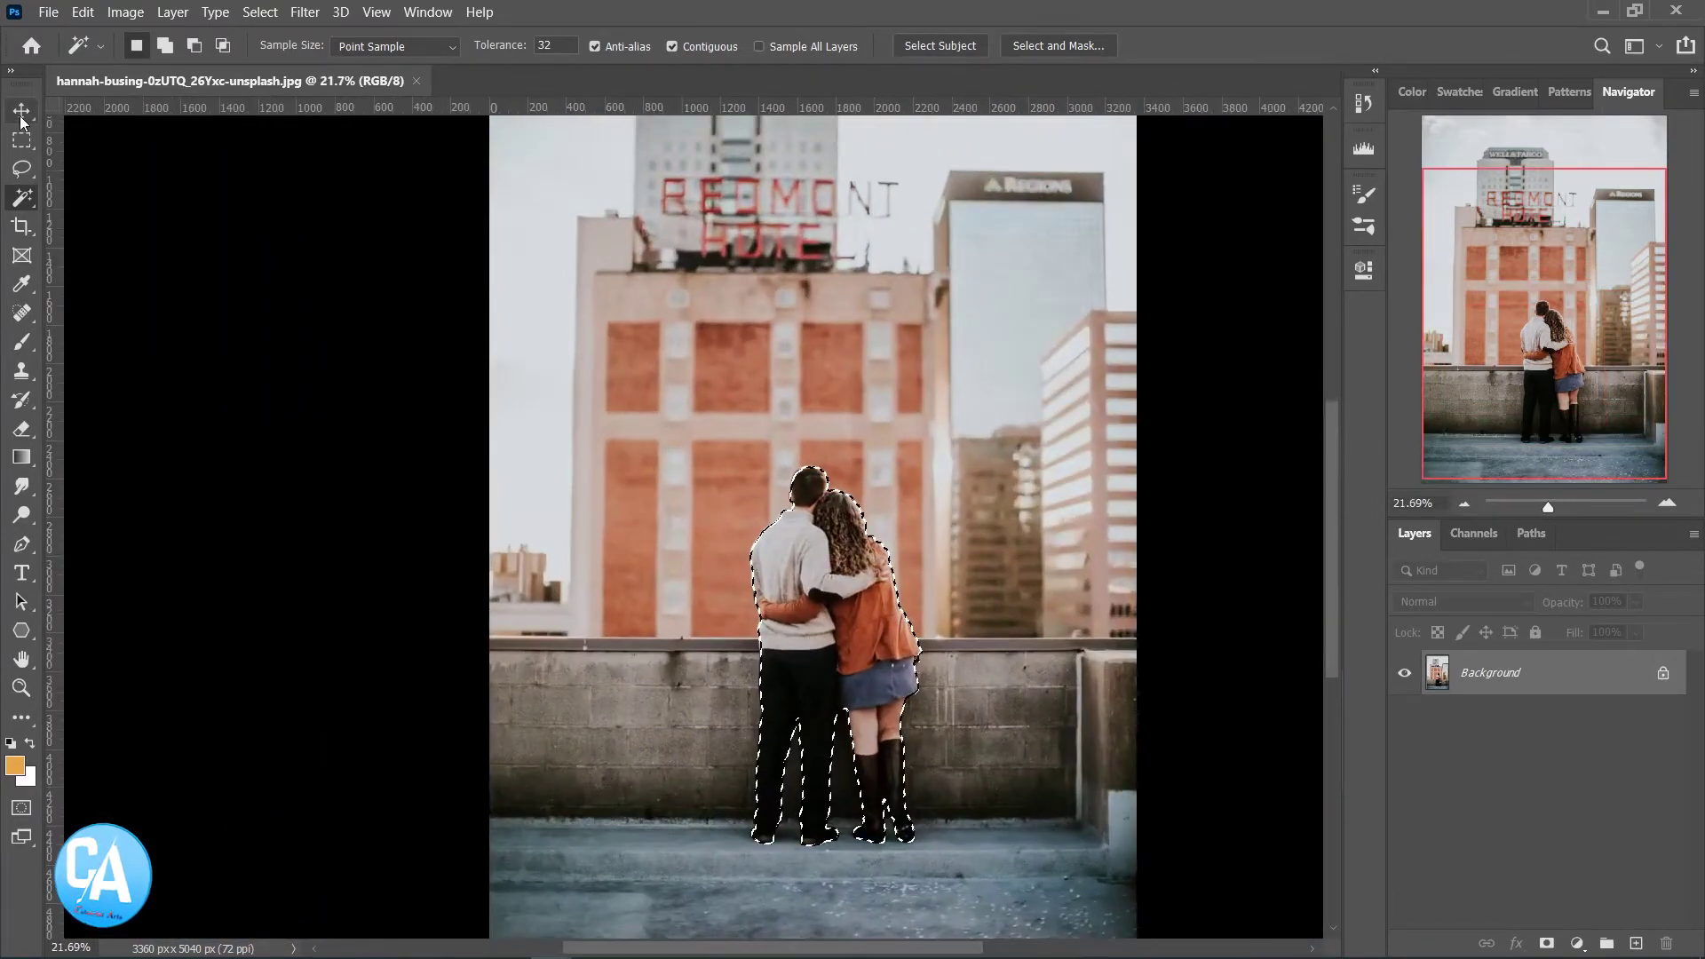
pyautogui.click(21, 111)
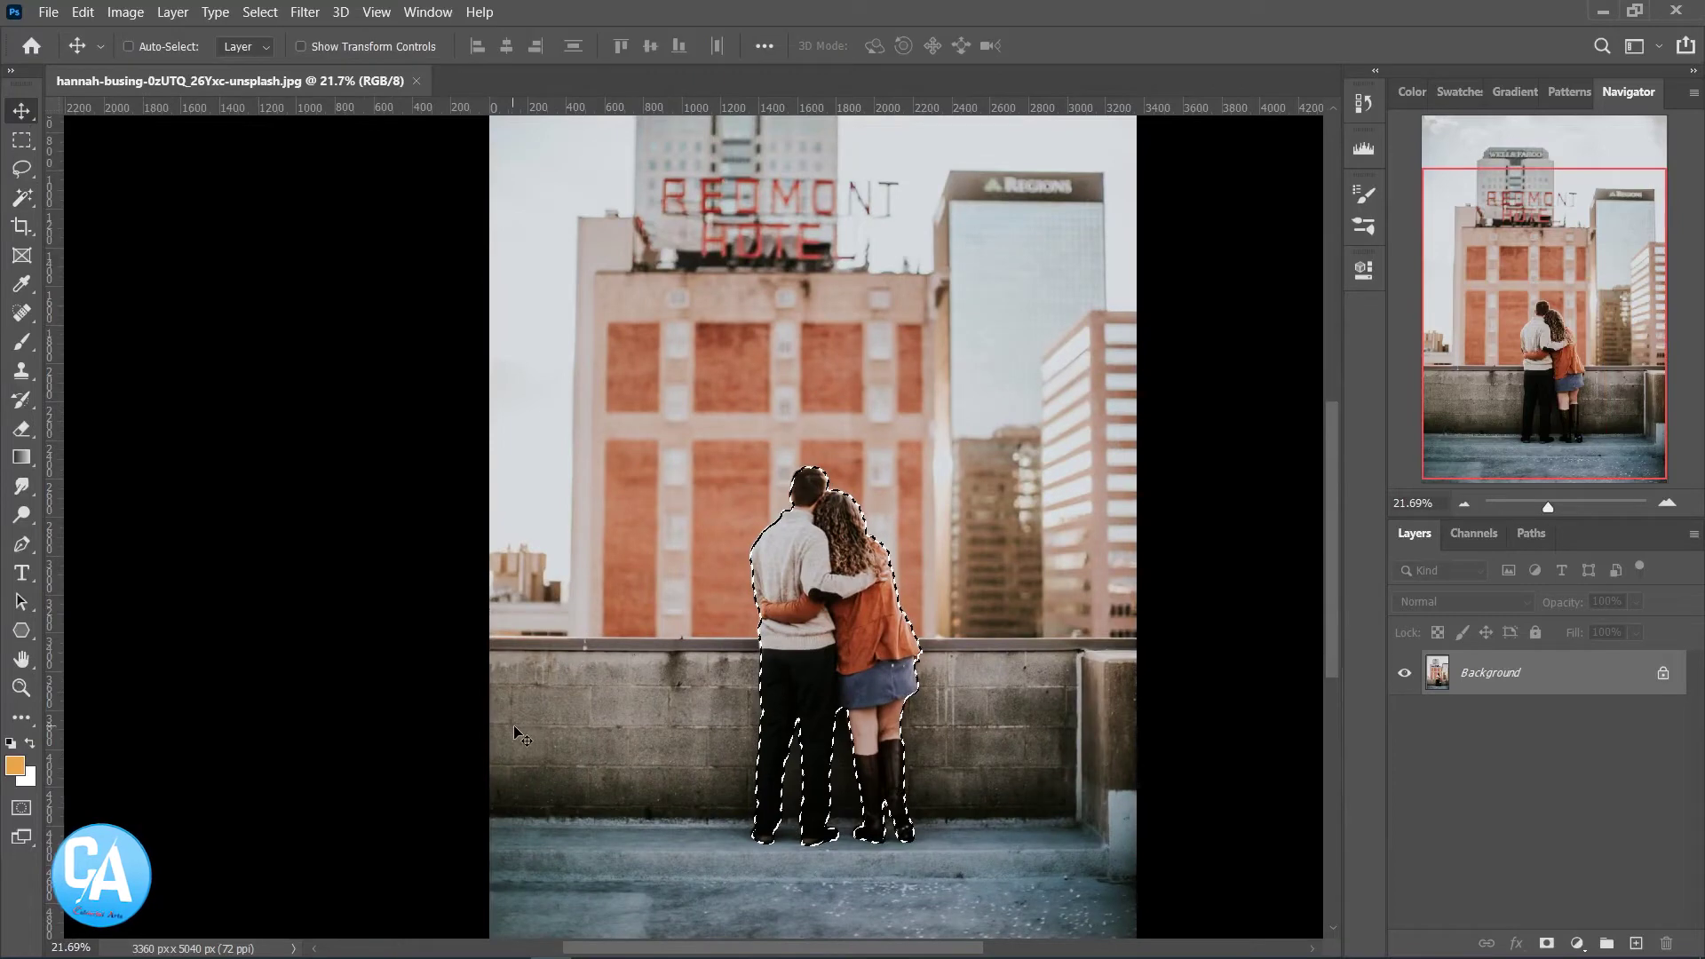
# Add a marquee rectangle over the rooftop wall and floor to the couple selection
pyautogui.click(21, 139)
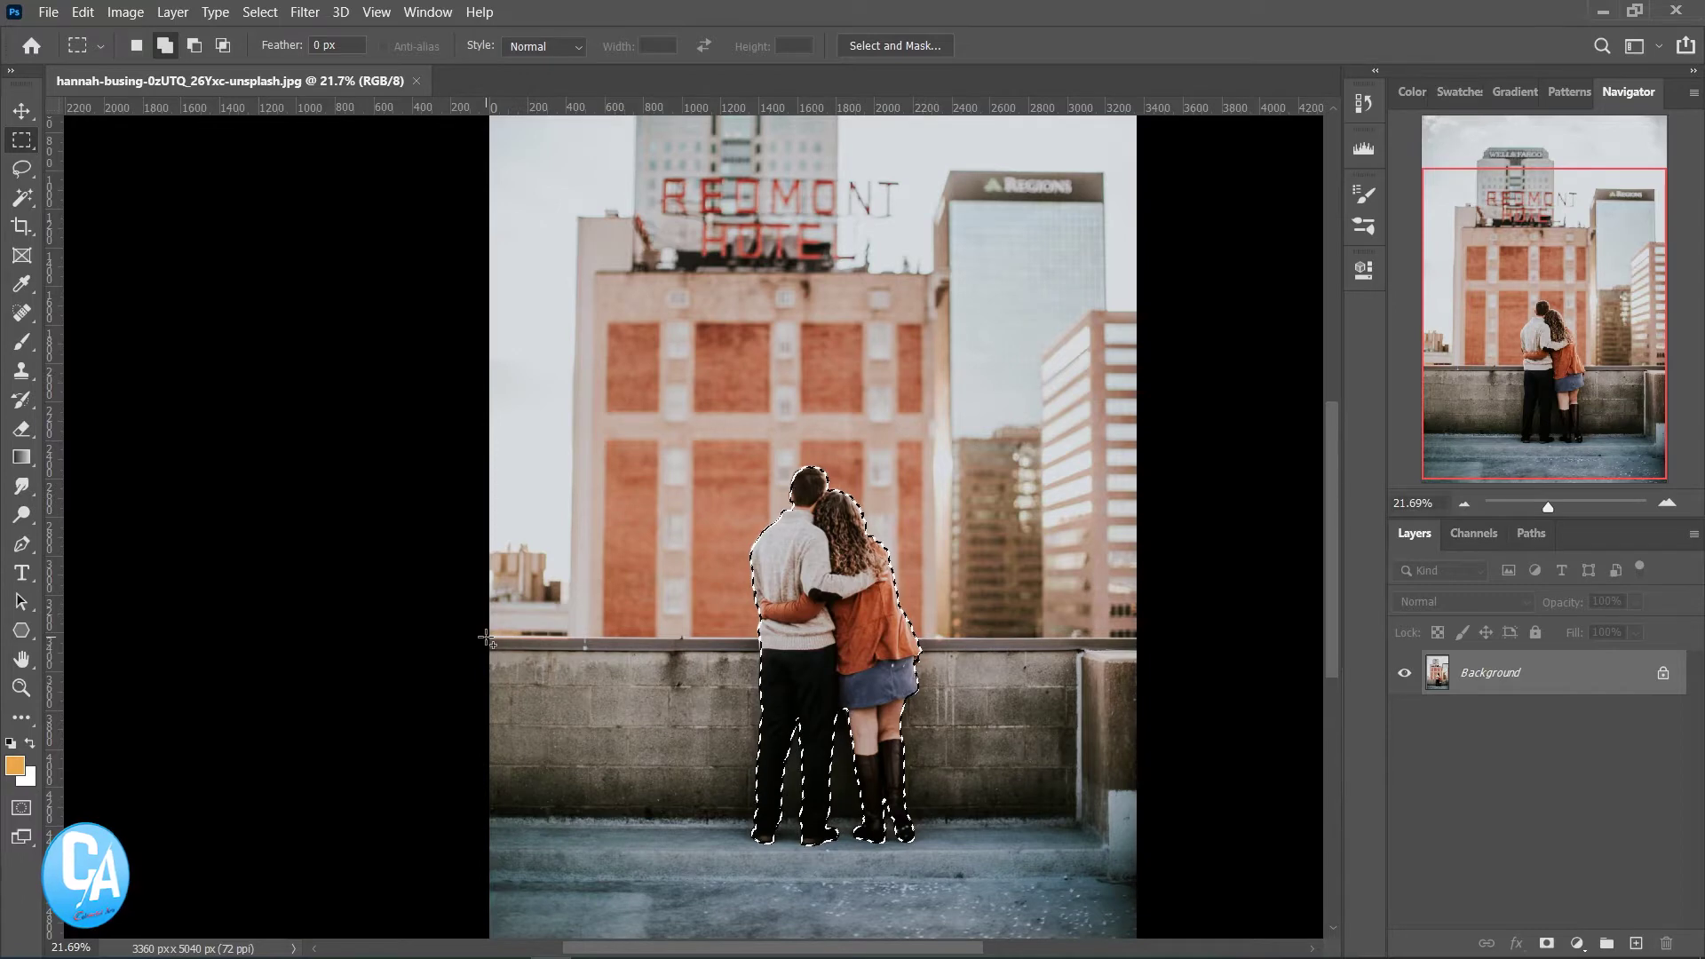
pyautogui.moveTo(491, 638)
pyautogui.mouseDown()
pyautogui.moveTo(552, 852)
pyautogui.moveTo(1237, 930)
pyautogui.mouseUp()
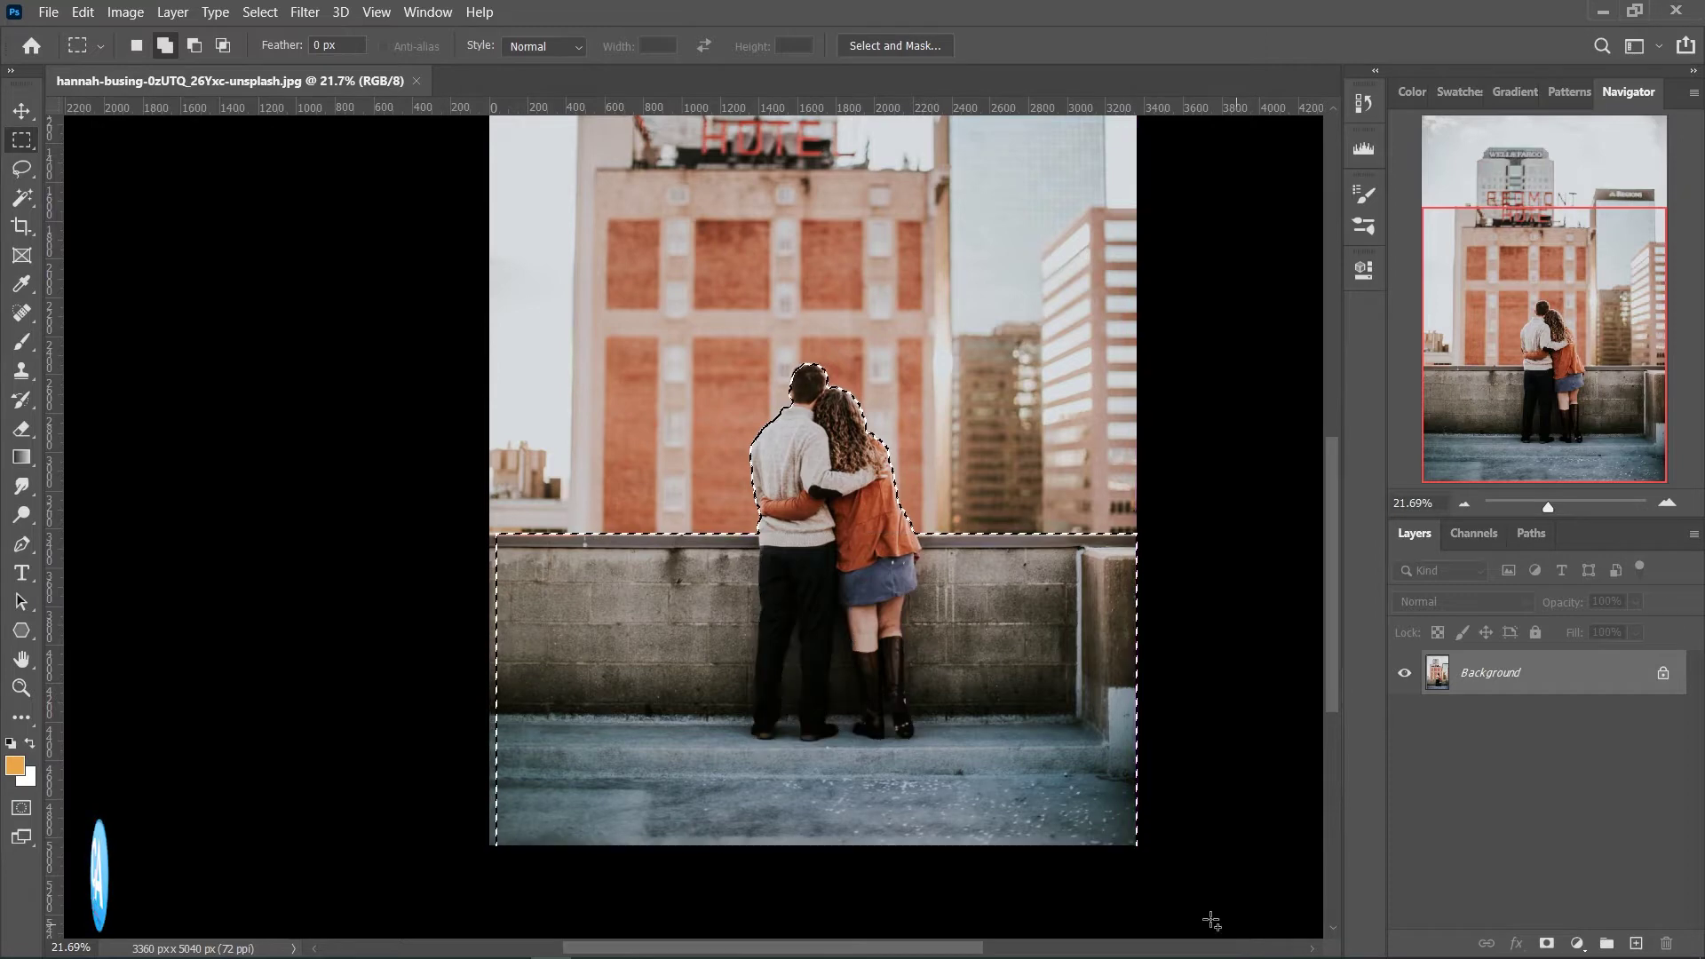
pyautogui.moveTo(522, 563); pyautogui.dragTo(640, 704)
pyautogui.moveTo(484, 528); pyautogui.dragTo(427, 529)
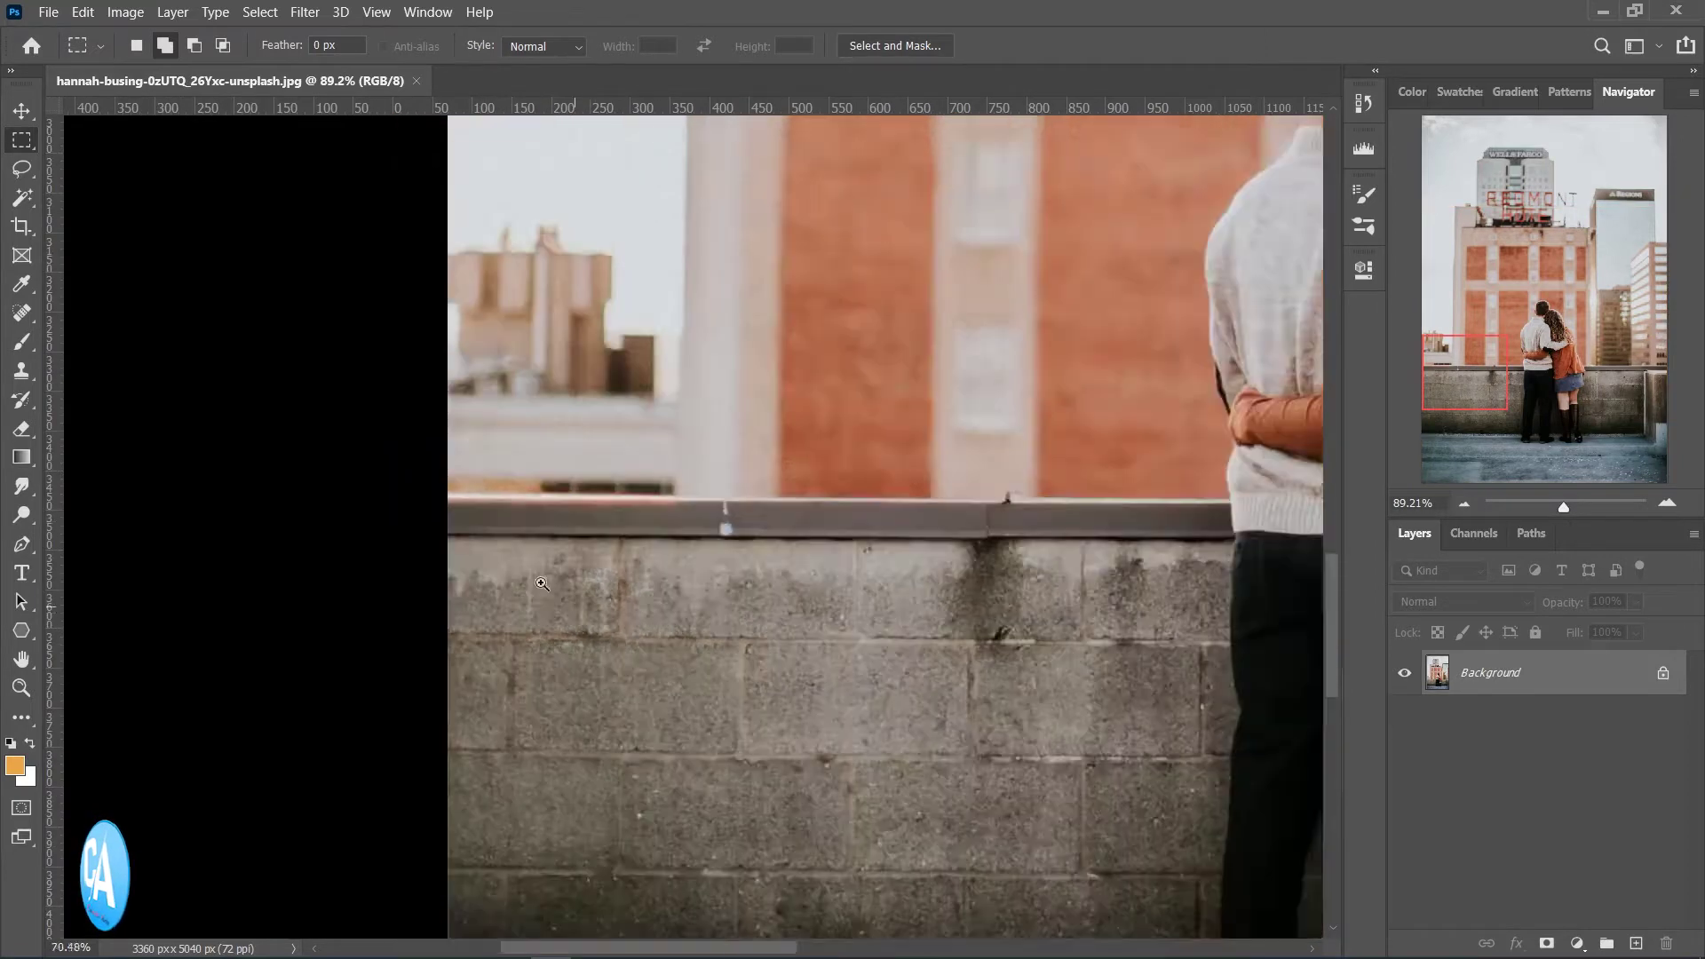
pyautogui.moveTo(537, 559); pyautogui.dragTo(349, 953)
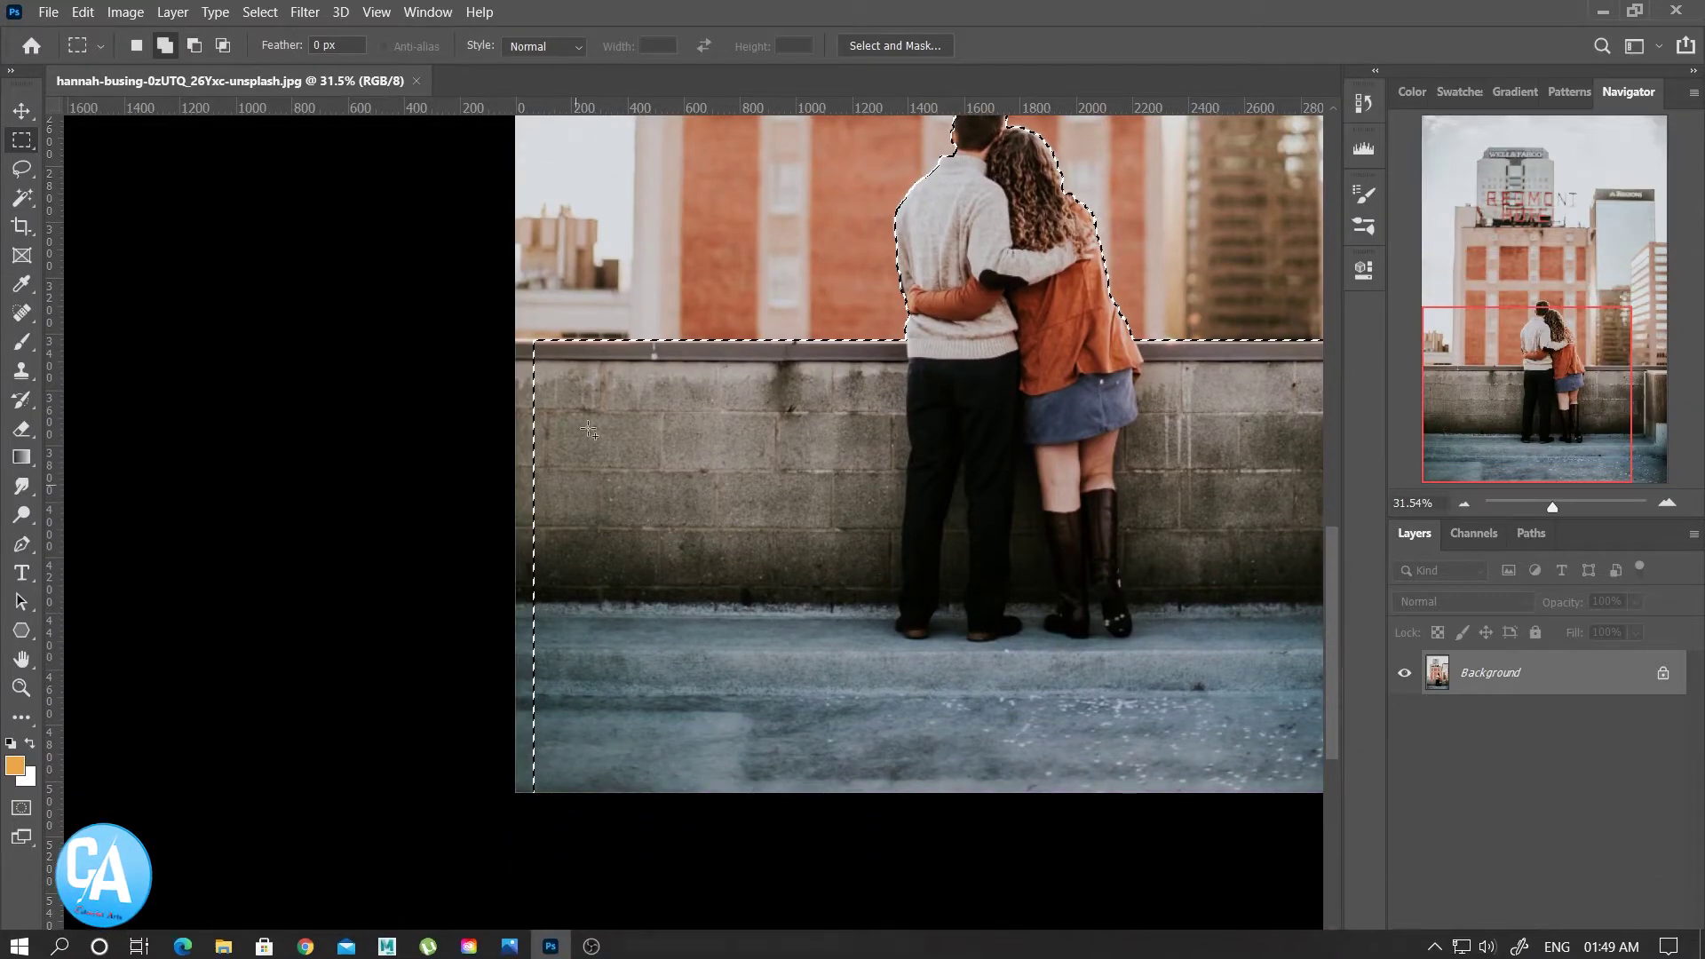
pyautogui.moveTo(552, 341)
pyautogui.mouseDown()
pyautogui.moveTo(458, 442)
pyautogui.moveTo(377, 817)
pyautogui.mouseUp()
pyautogui.hotkey('ctrl', '0')
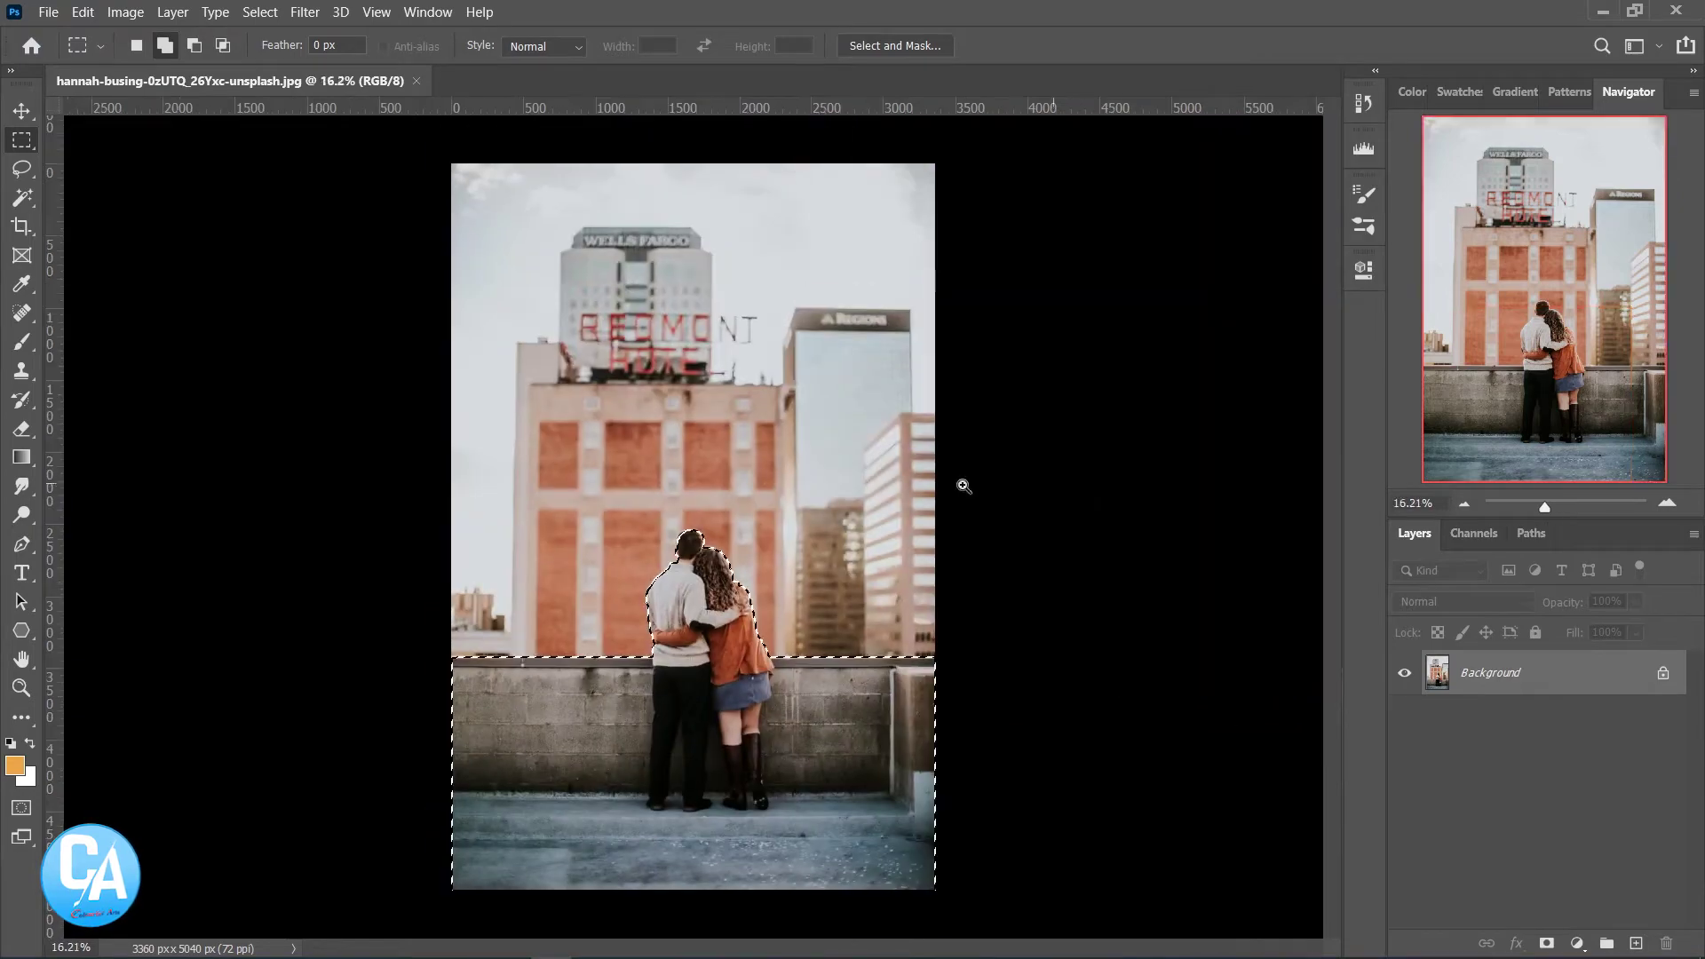
pyautogui.moveTo(693, 560); pyautogui.dragTo(722, 589)
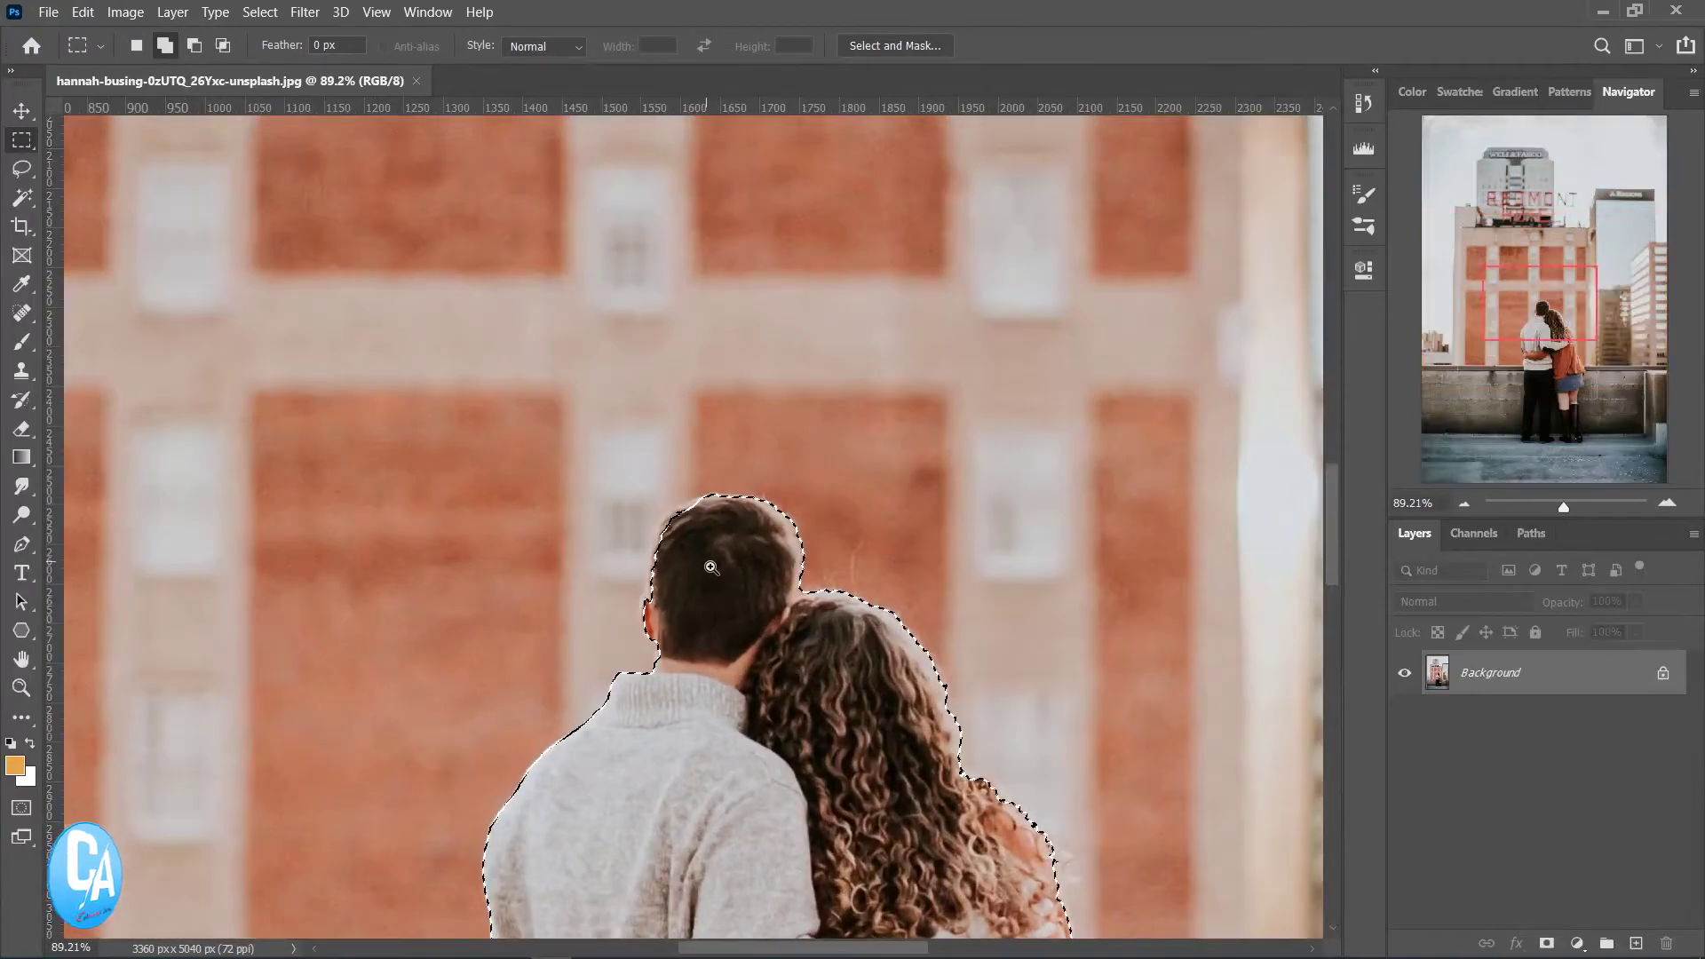
pyautogui.click(735, 604)
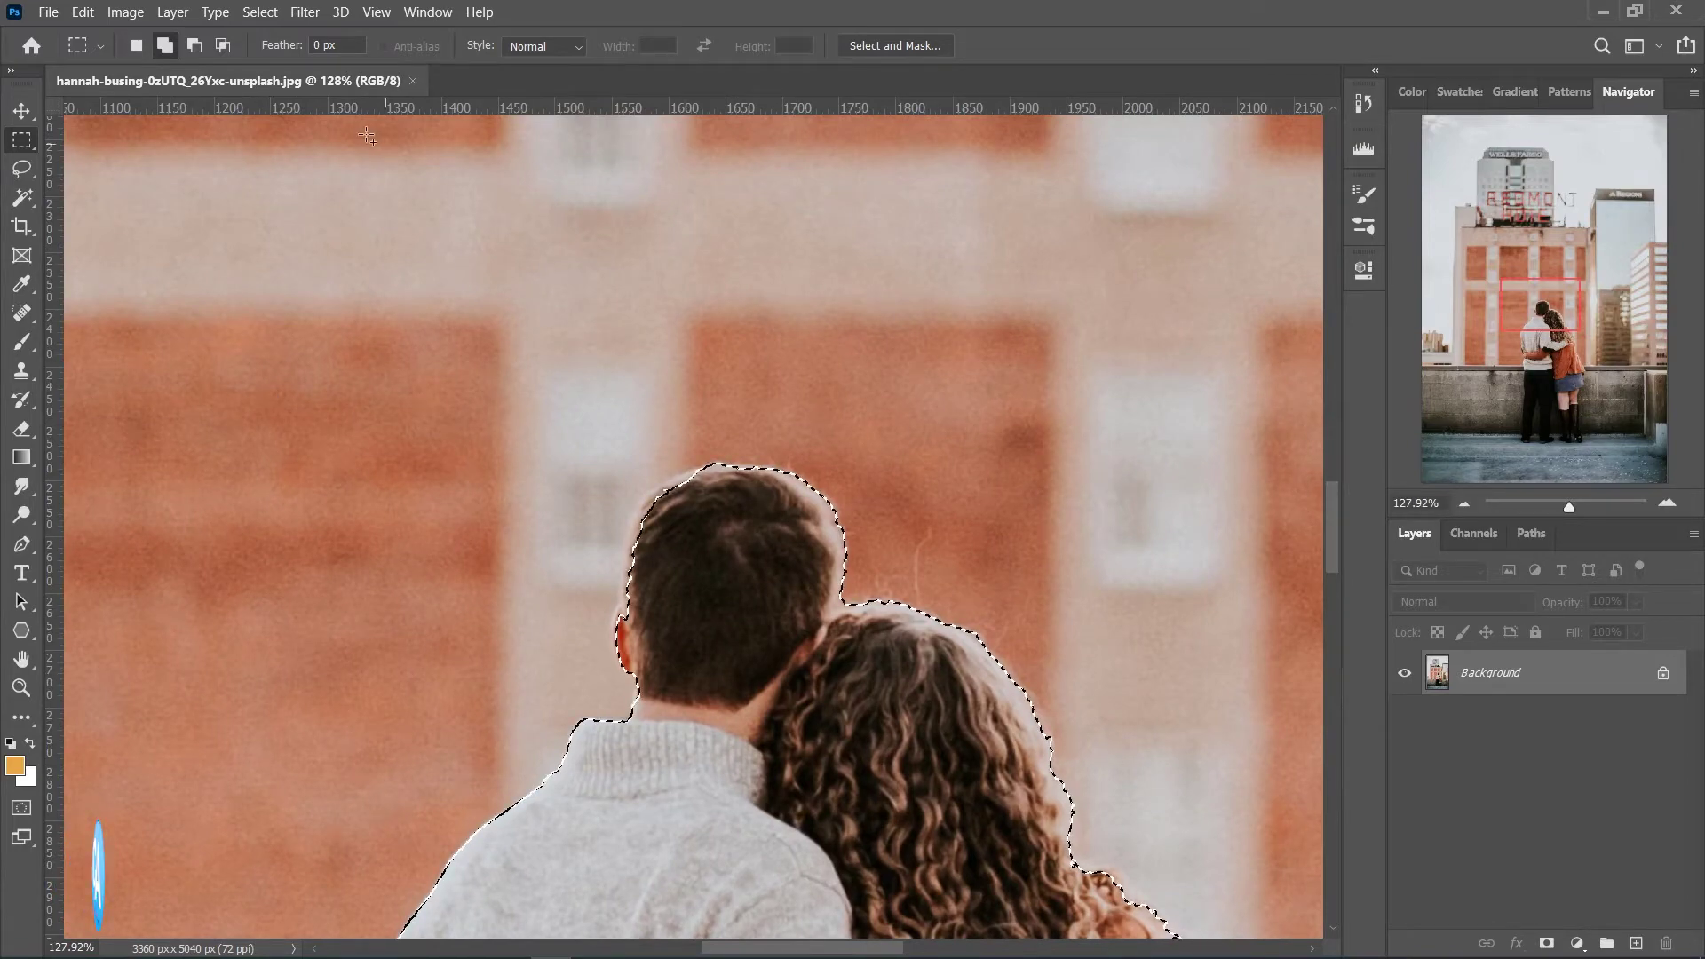
# Fix the selection edge around the man's ear with the Lasso
pyautogui.click(21, 168)
pyautogui.moveTo(690, 583)
pyautogui.mouseDown()
pyautogui.moveTo(724, 593)
pyautogui.moveTo(654, 577)
pyautogui.mouseUp()
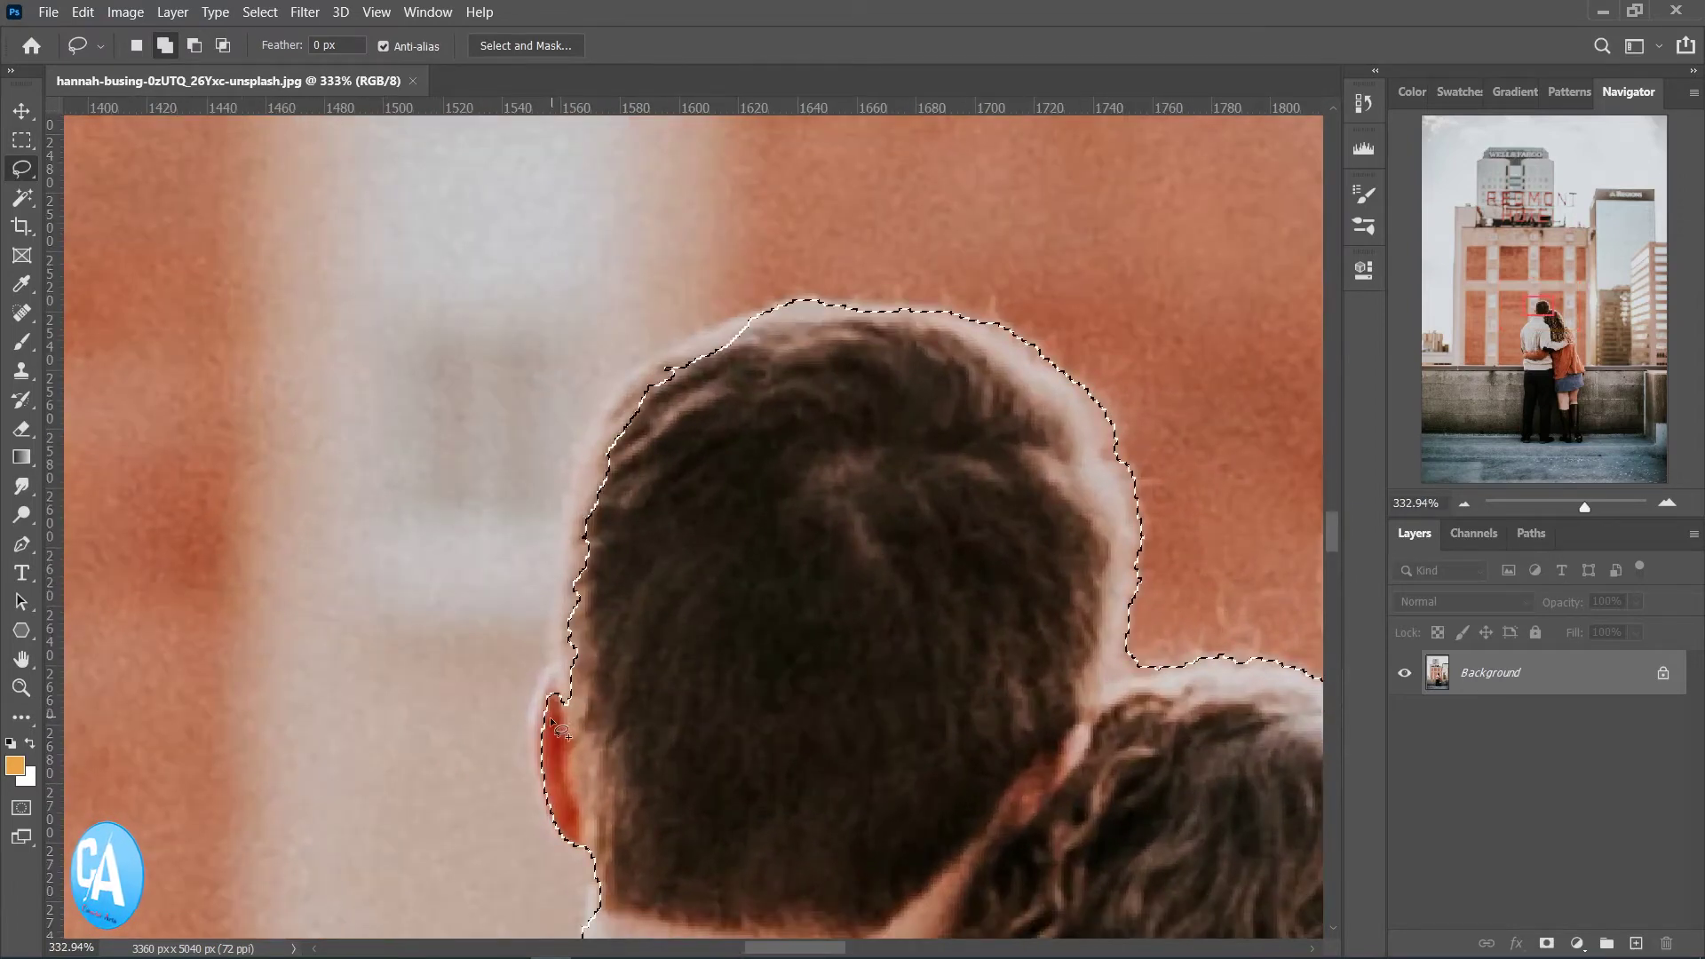
pyautogui.moveTo(550, 778); pyautogui.dragTo(556, 790)
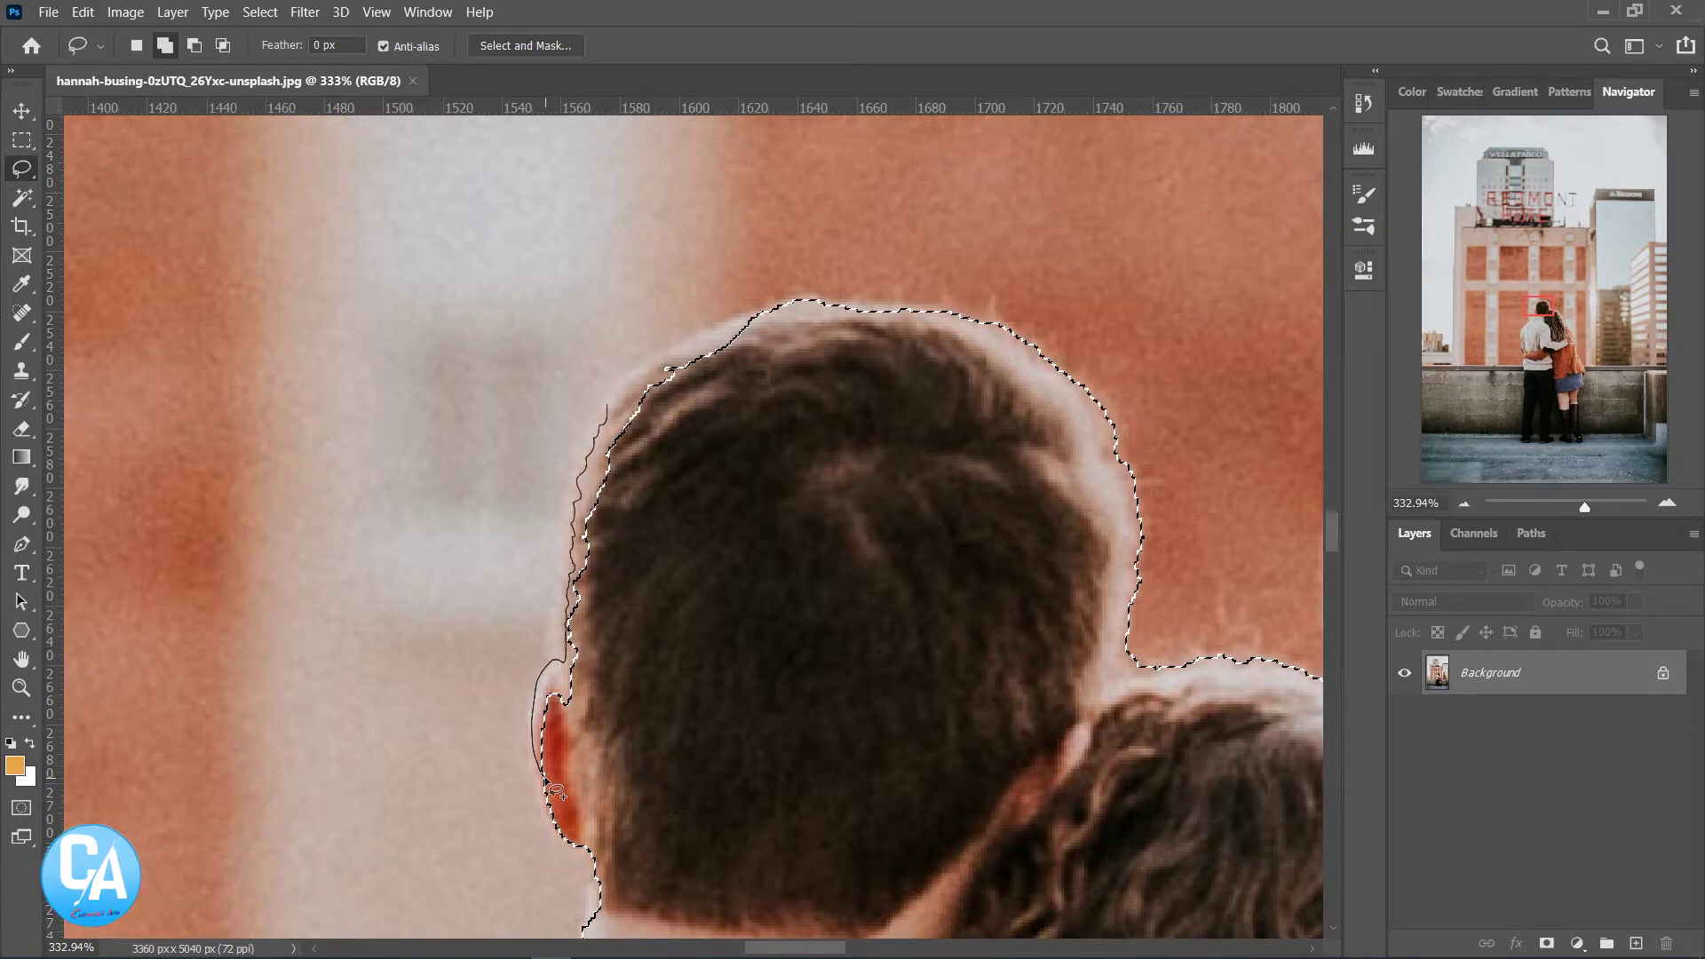
pyautogui.moveTo(556, 790); pyautogui.dragTo(557, 793)
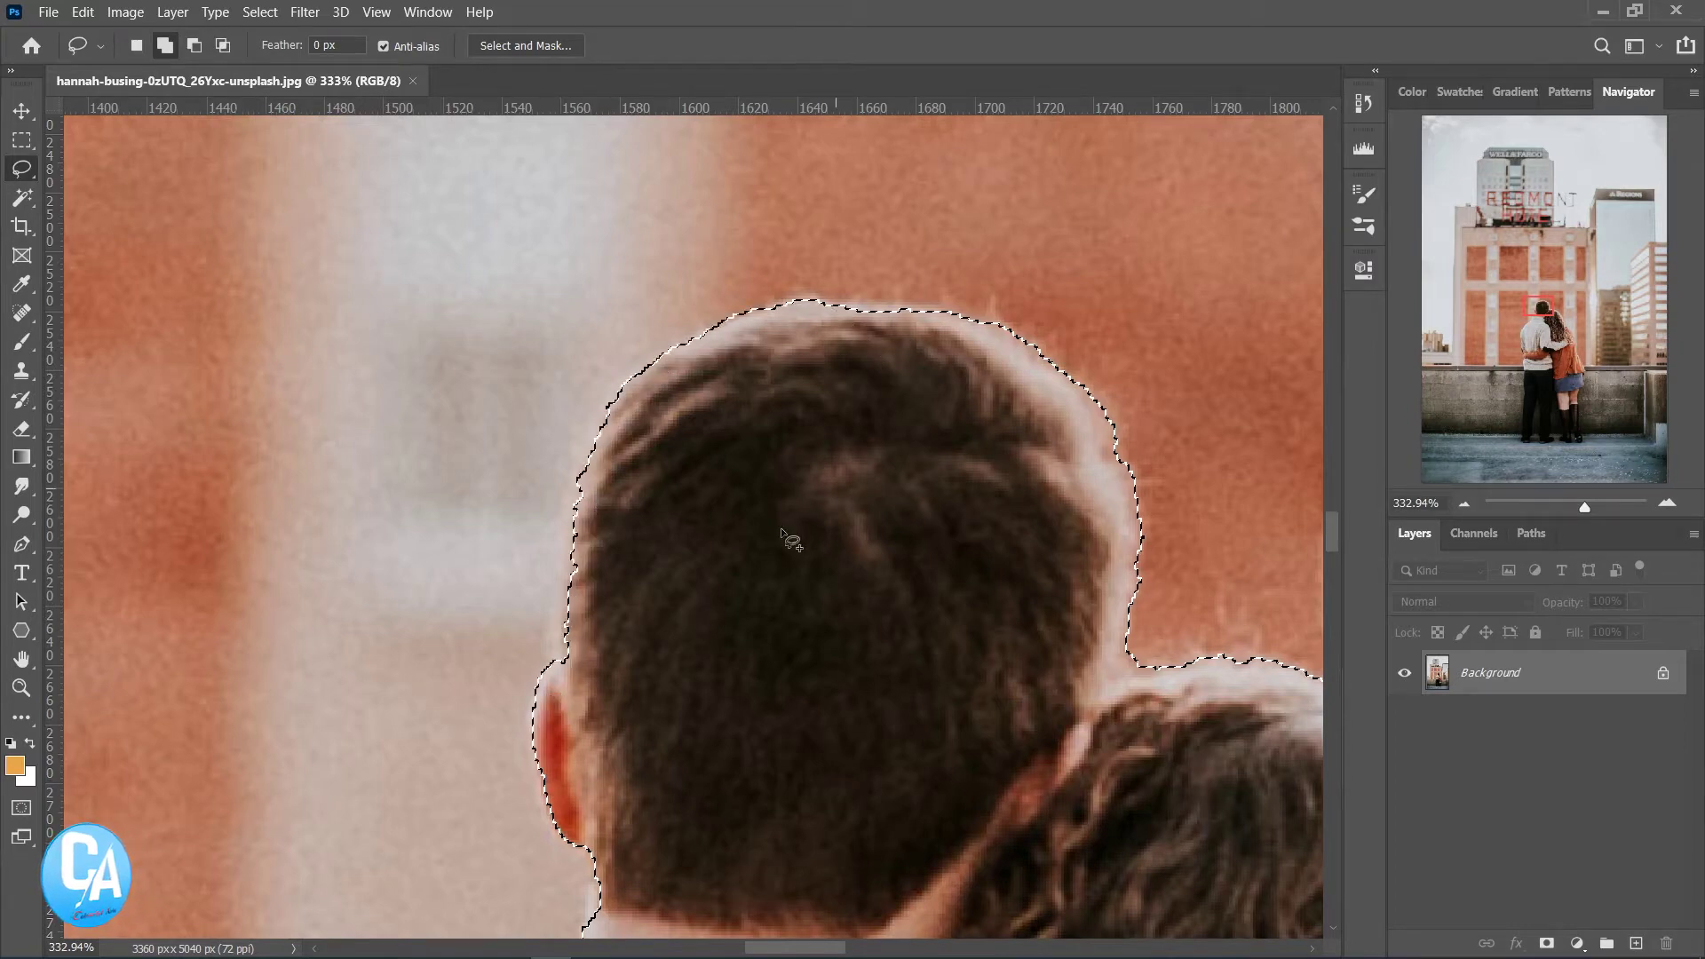
# Check the woman's jacket edge and bring up Select and Mask for refinement
pyautogui.moveTo(887, 533); pyautogui.dragTo(780, 525)
pyautogui.moveTo(782, 446); pyautogui.dragTo(897, 390)
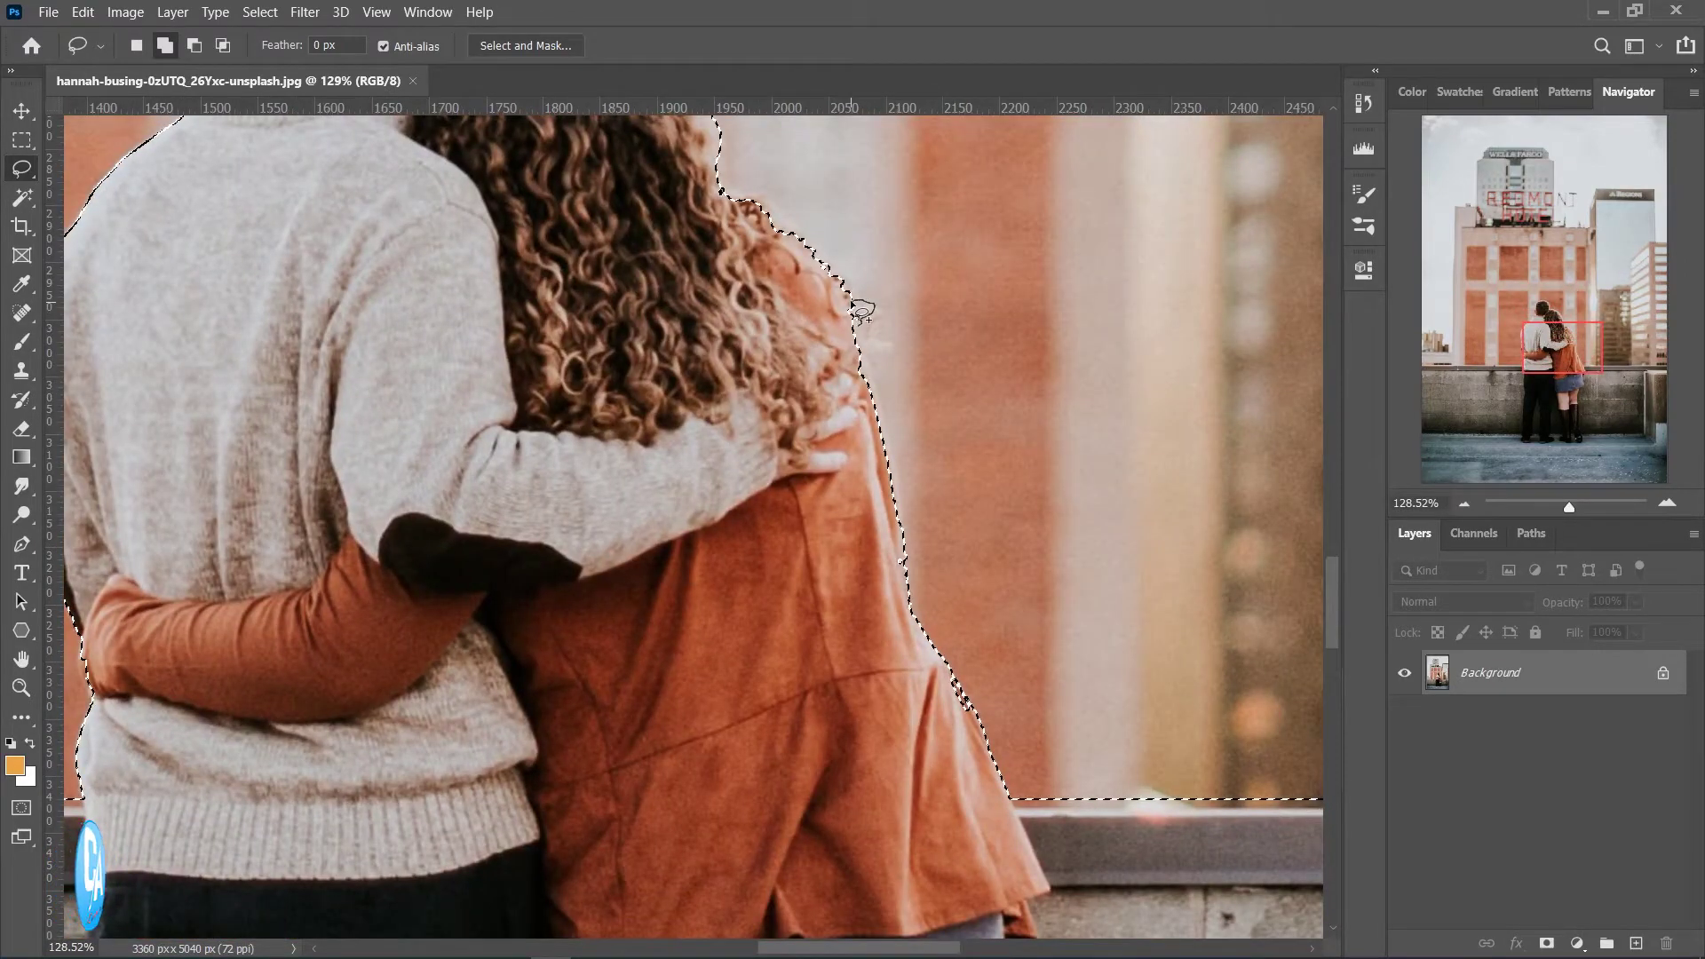
pyautogui.moveTo(875, 491); pyautogui.dragTo(810, 499)
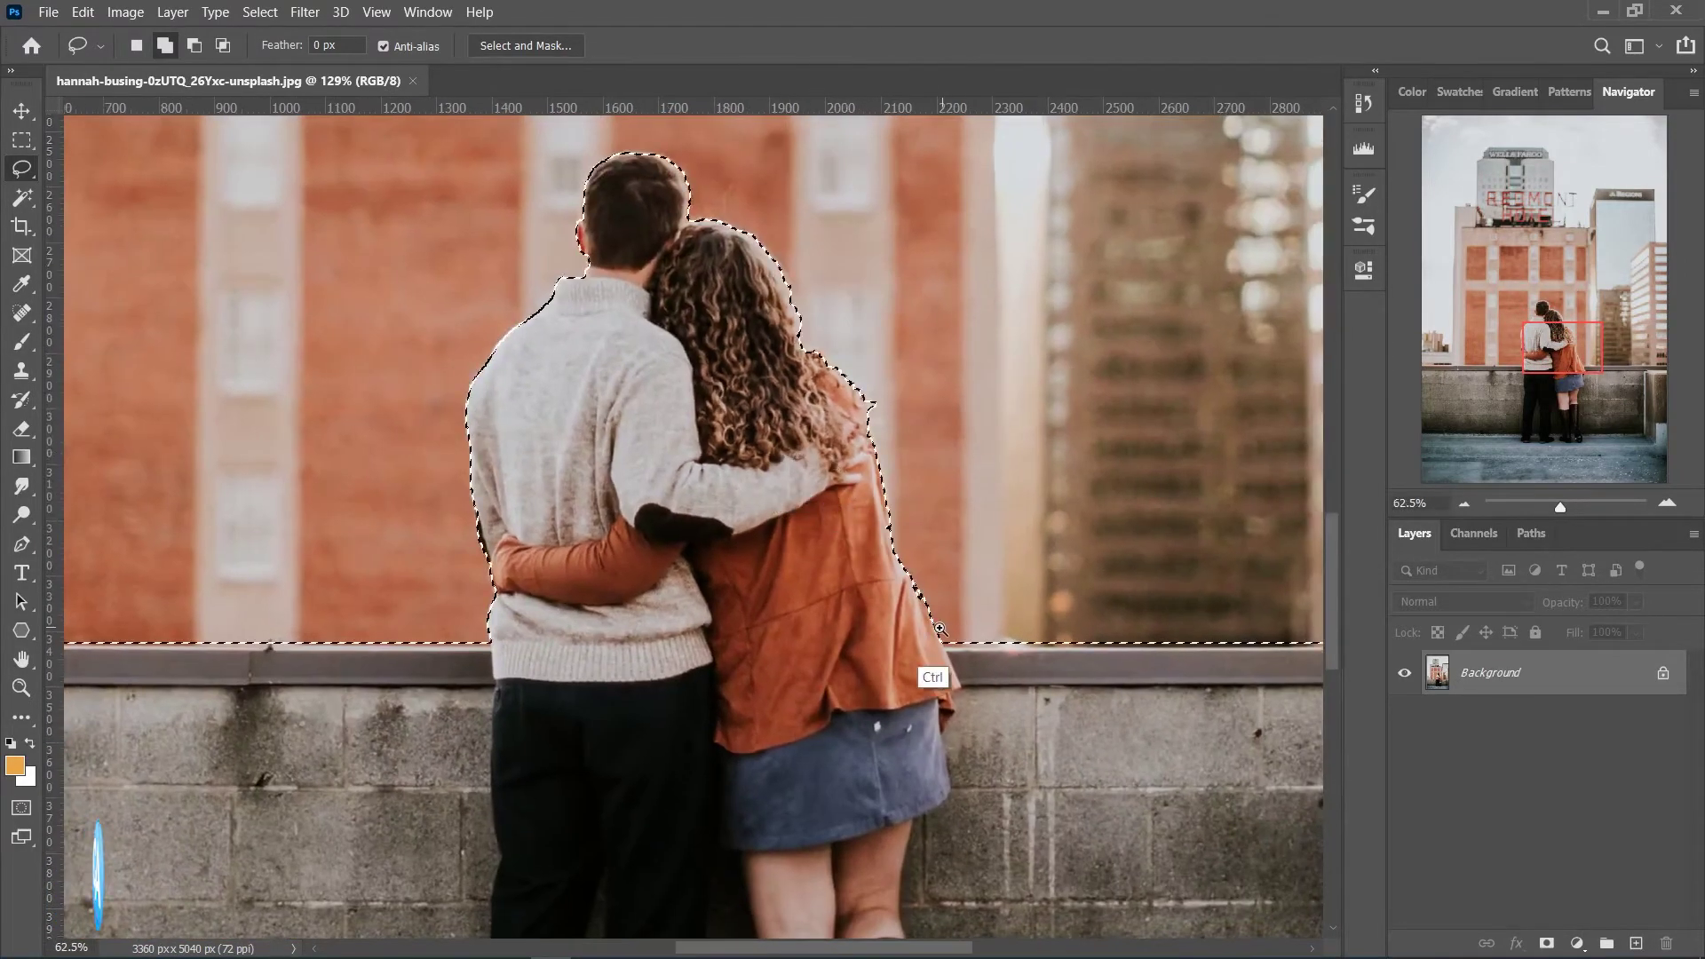
pyautogui.moveTo(932, 671); pyautogui.dragTo(857, 632)
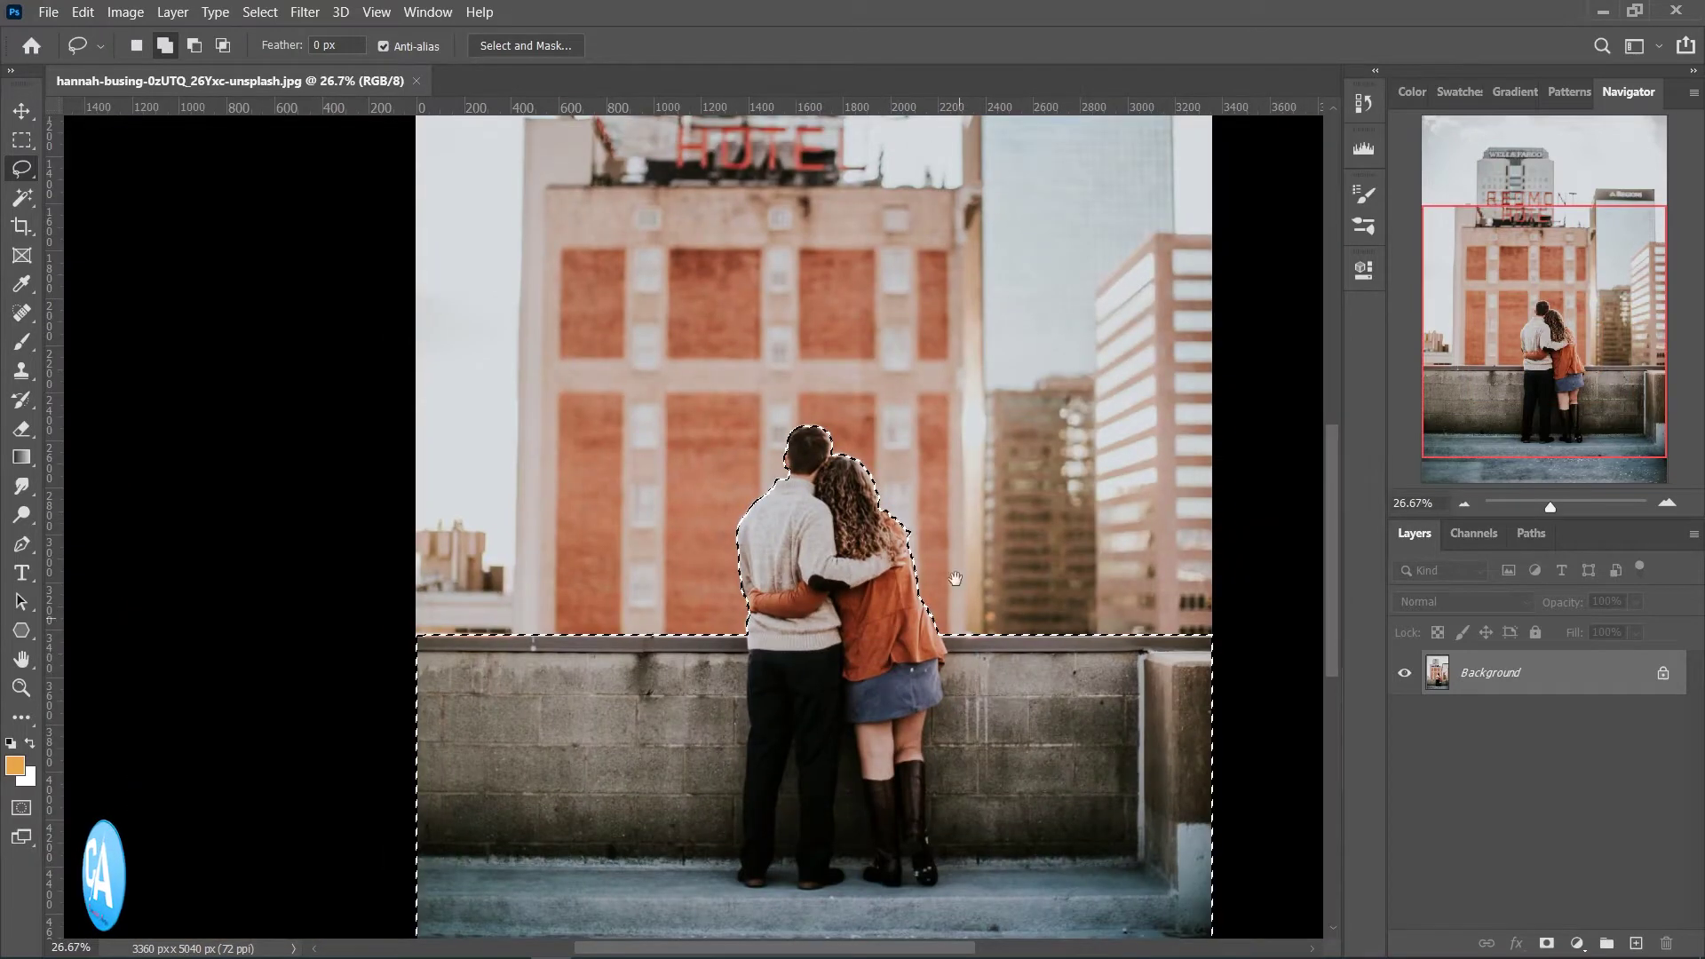
pyautogui.click(546, 42)
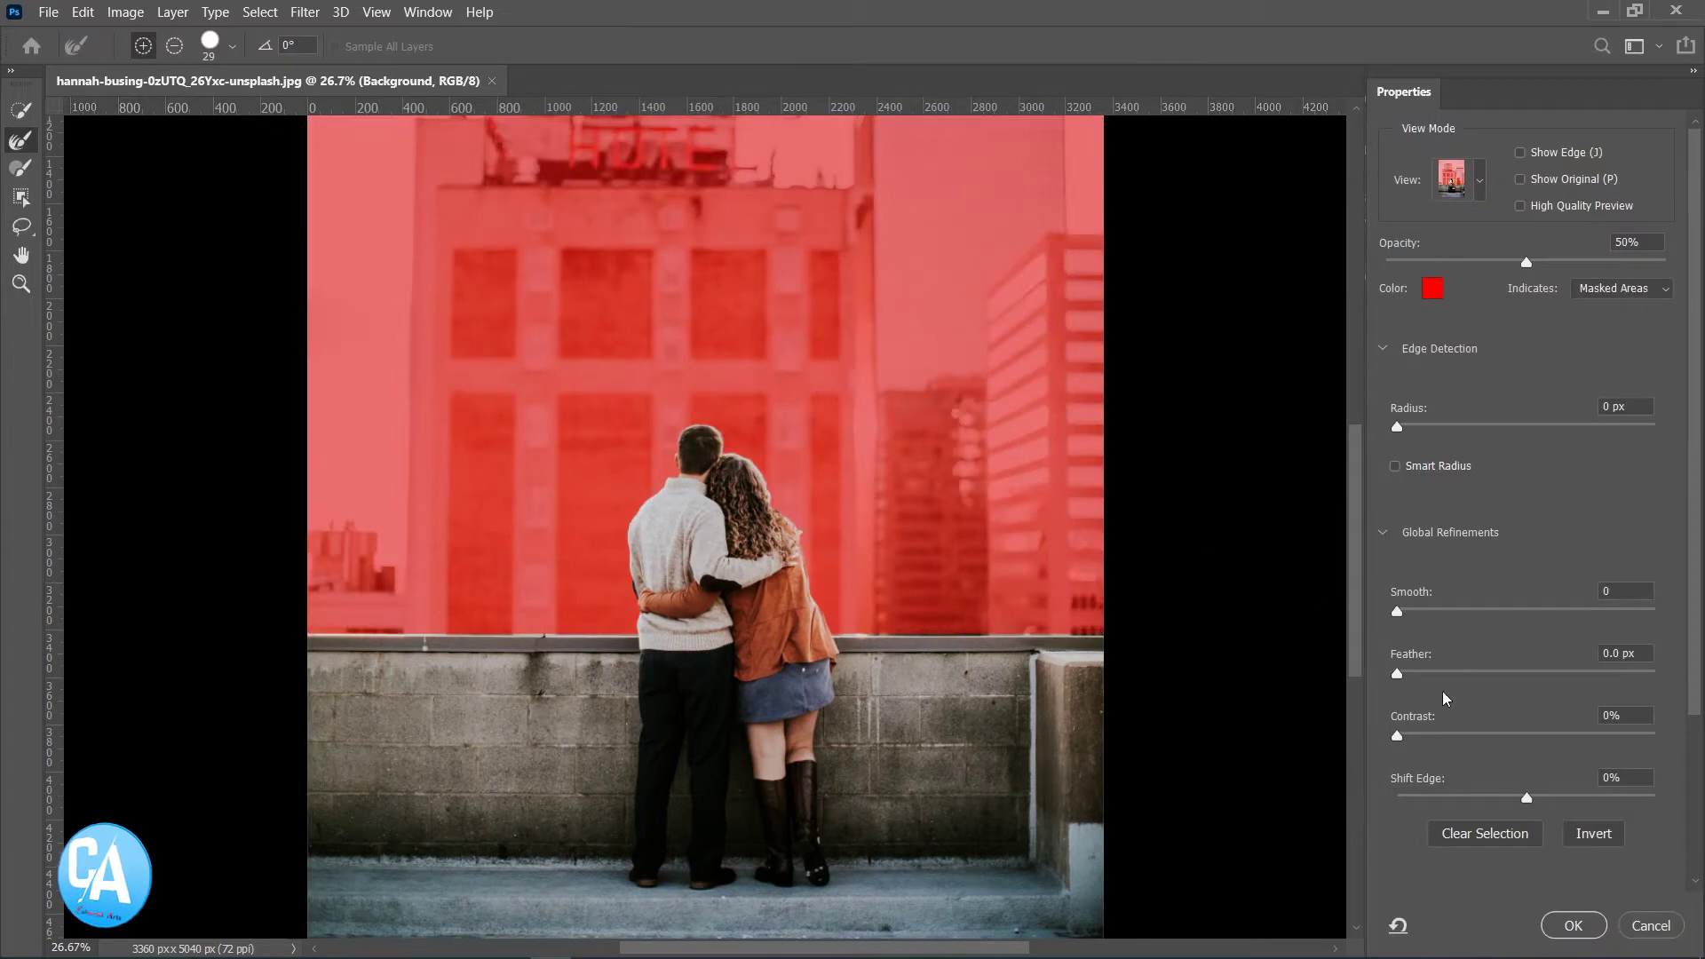
# Apply Smooth 4 and Feather 0.7 px to the couple's selection edge
pyautogui.moveTo(854, 492); pyautogui.dragTo(880, 577)
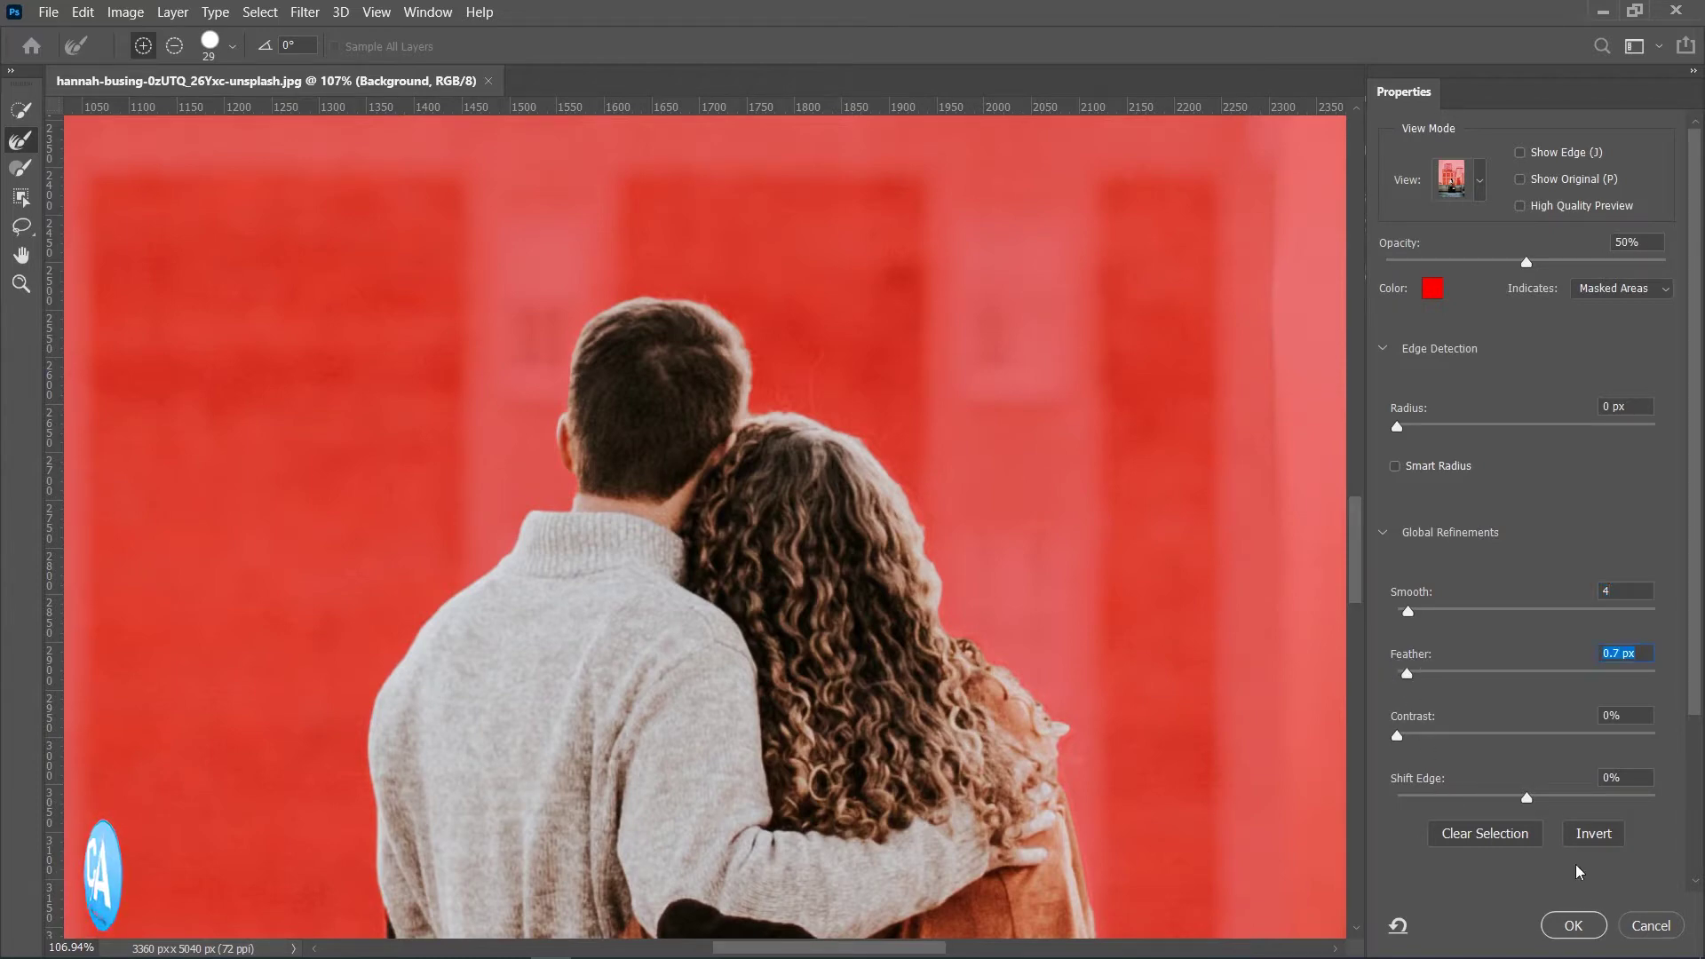
pyautogui.click(1574, 927)
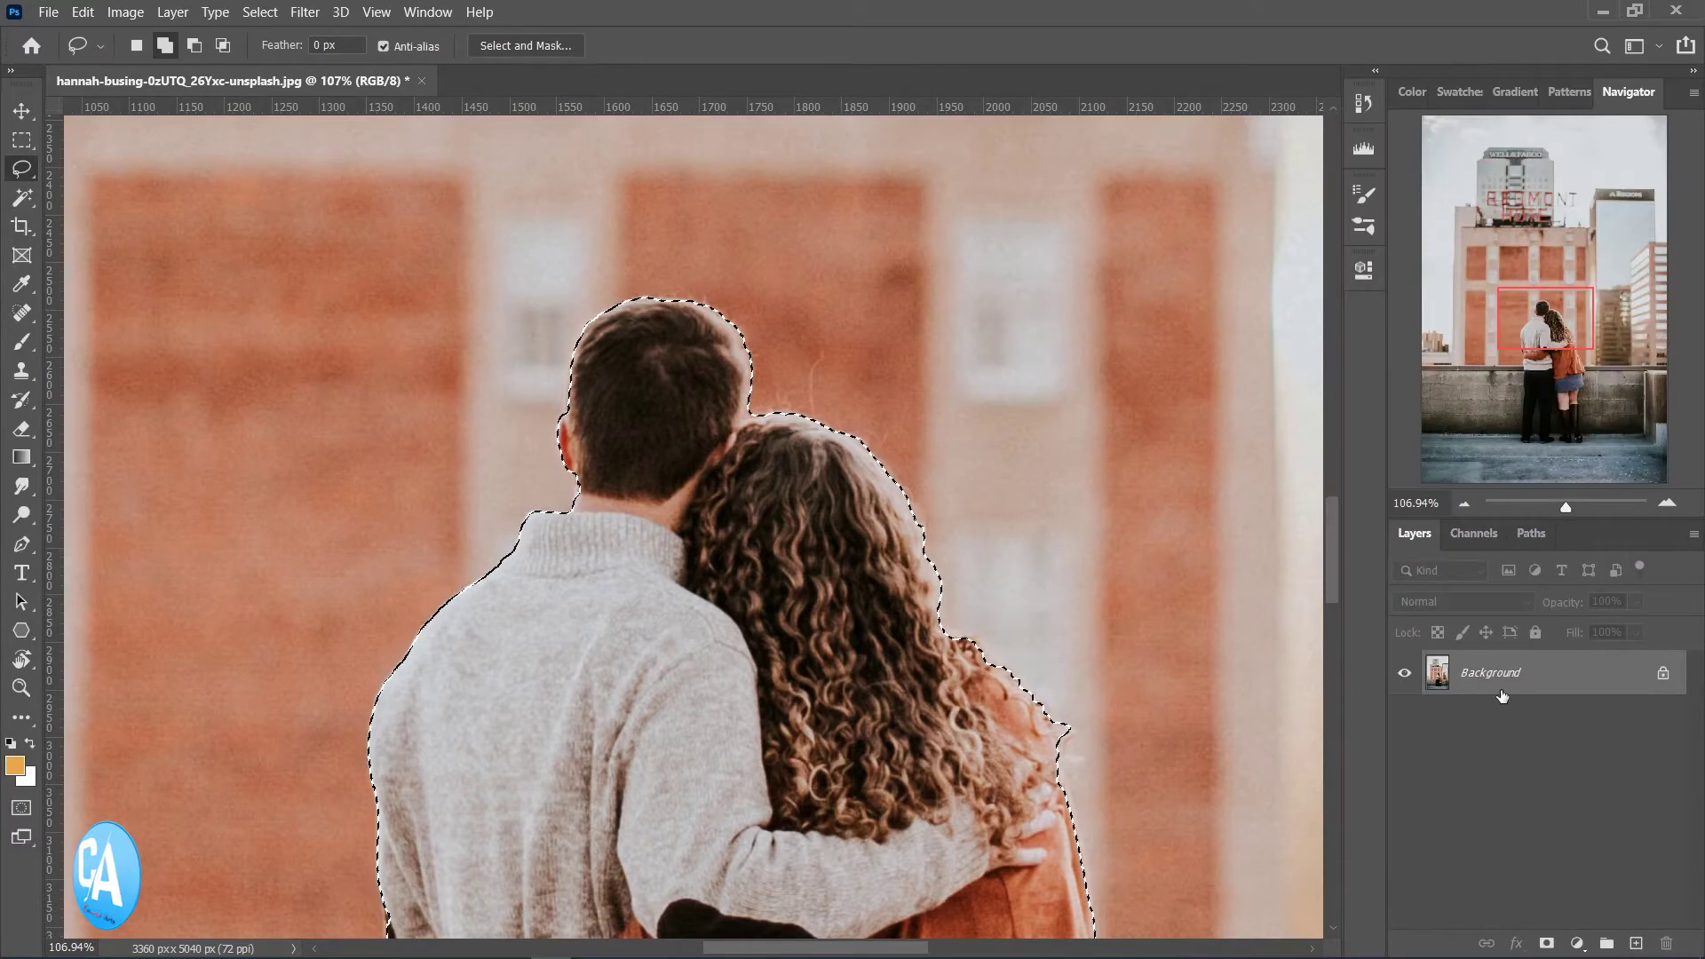
# Copy the selected couple and rooftop with Edit > Copy
pyautogui.scroll(-2, 1191, 571)
pyautogui.scroll(-3, 1179, 684)
pyautogui.scroll(1, 1168, 685)
pyautogui.scroll(-3, 1127, 622)
pyautogui.scroll(-1, 1145, 675)
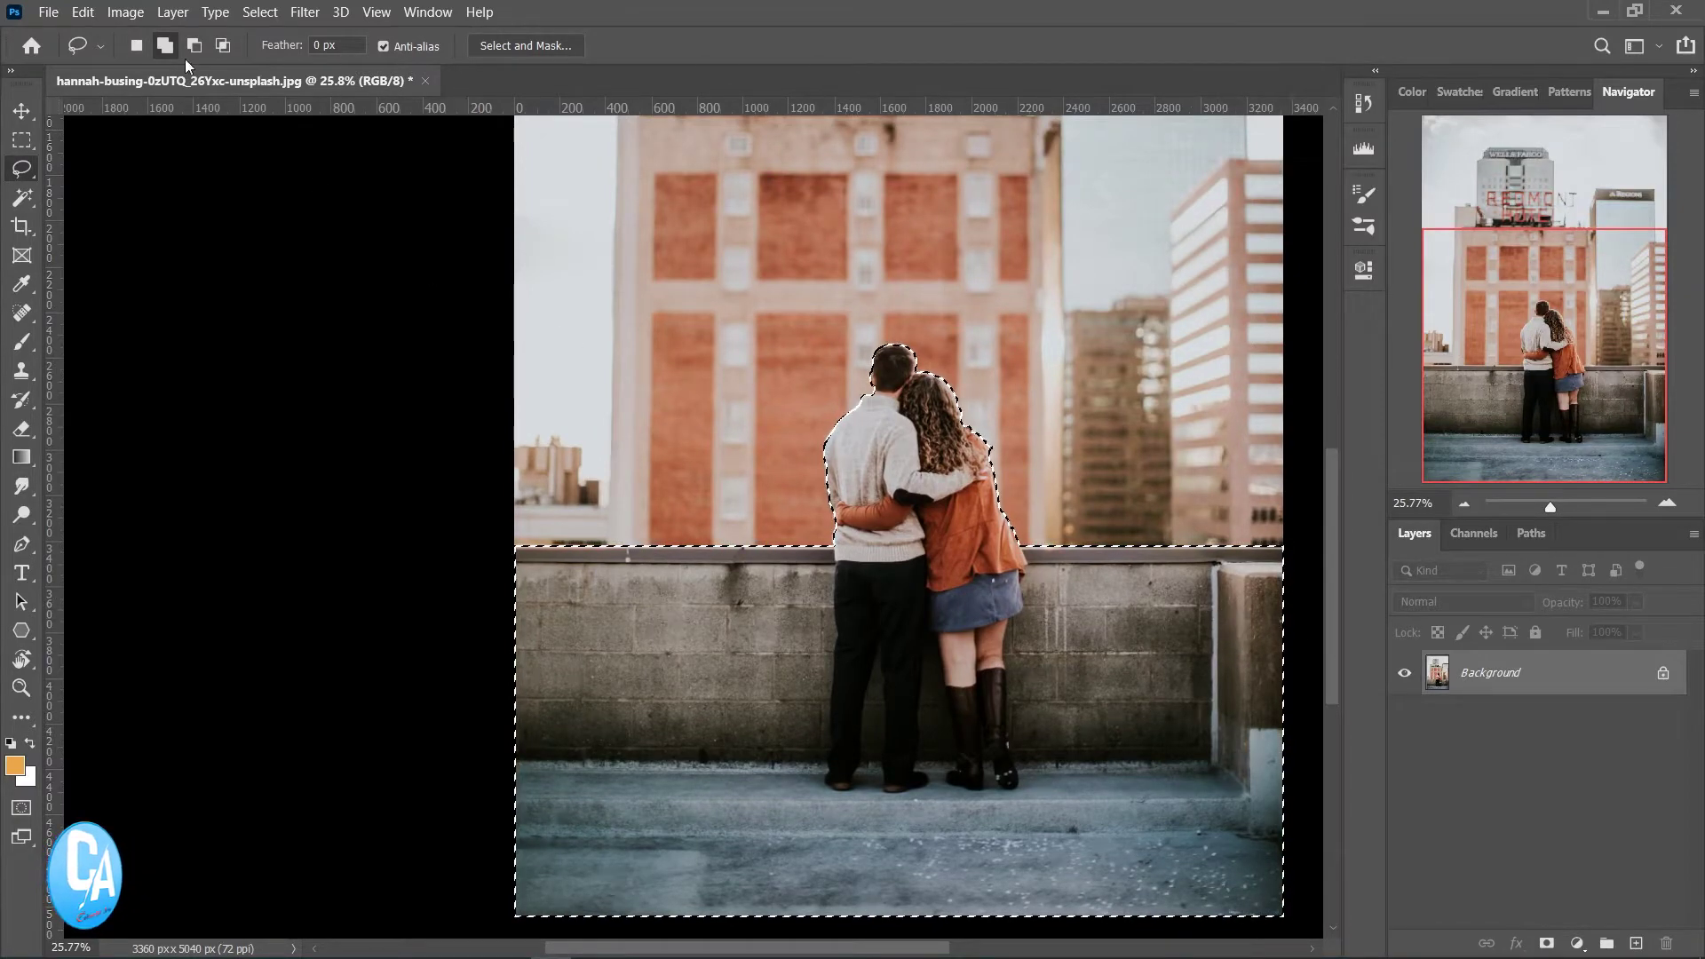
pyautogui.click(78, 12)
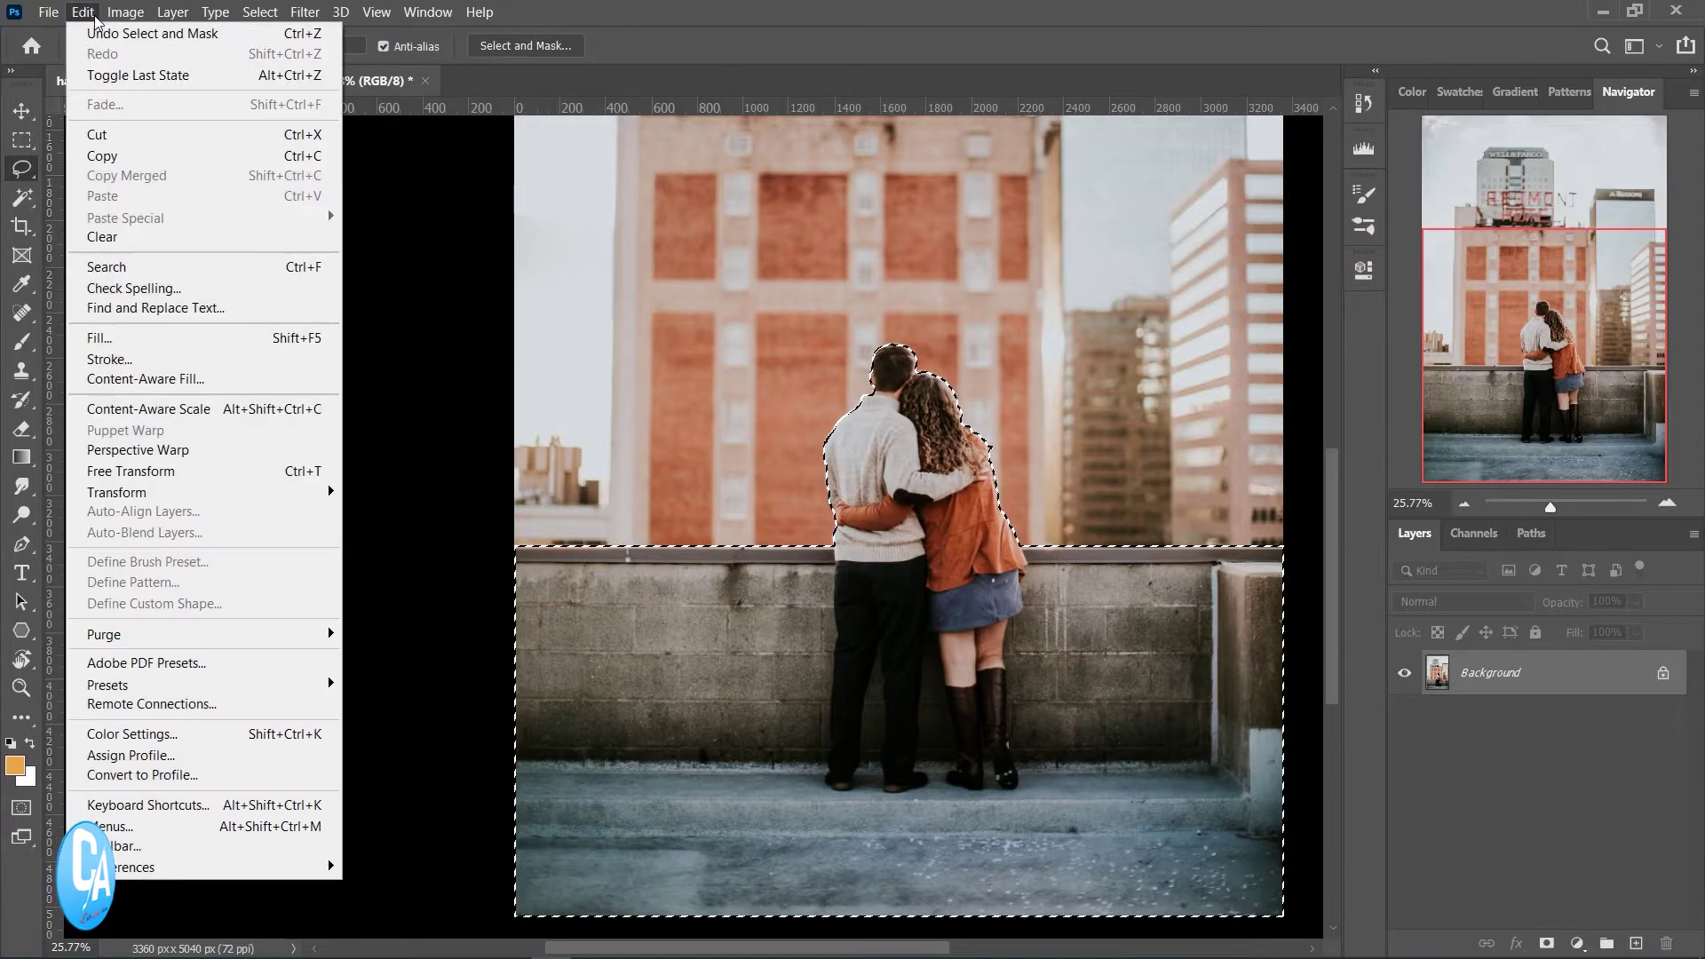
pyautogui.click(115, 154)
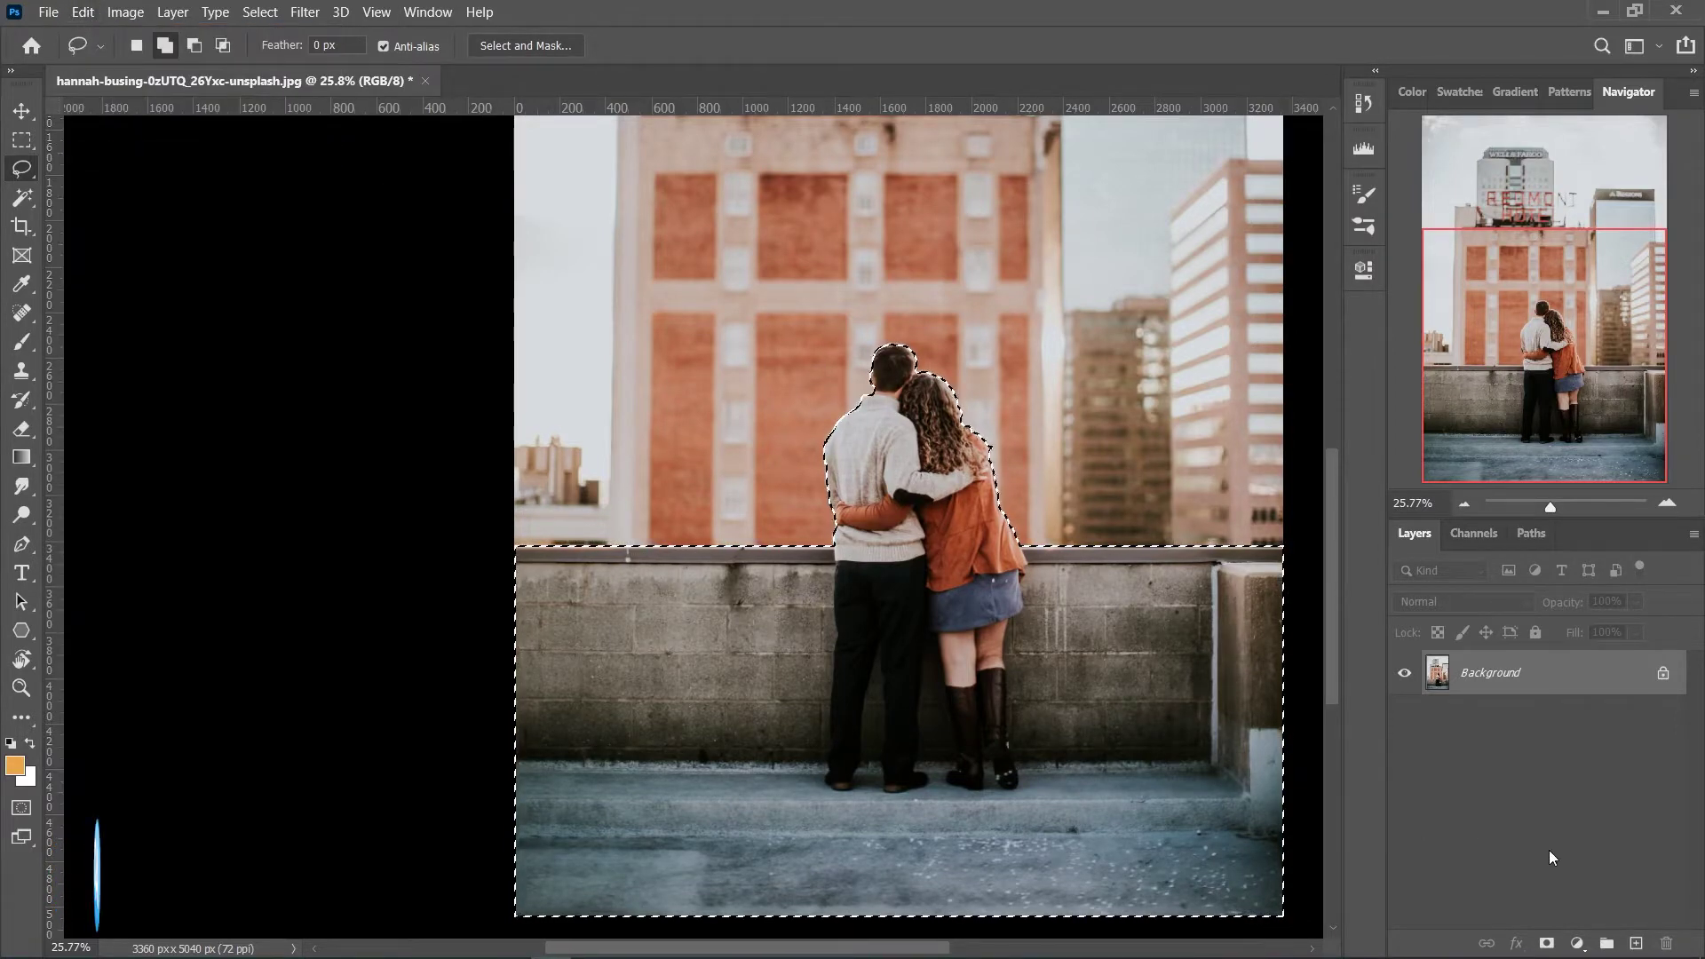
# Paste the copy as Layer 1 and hide the Background layer
pyautogui.hotkey('ctrl', 'v')
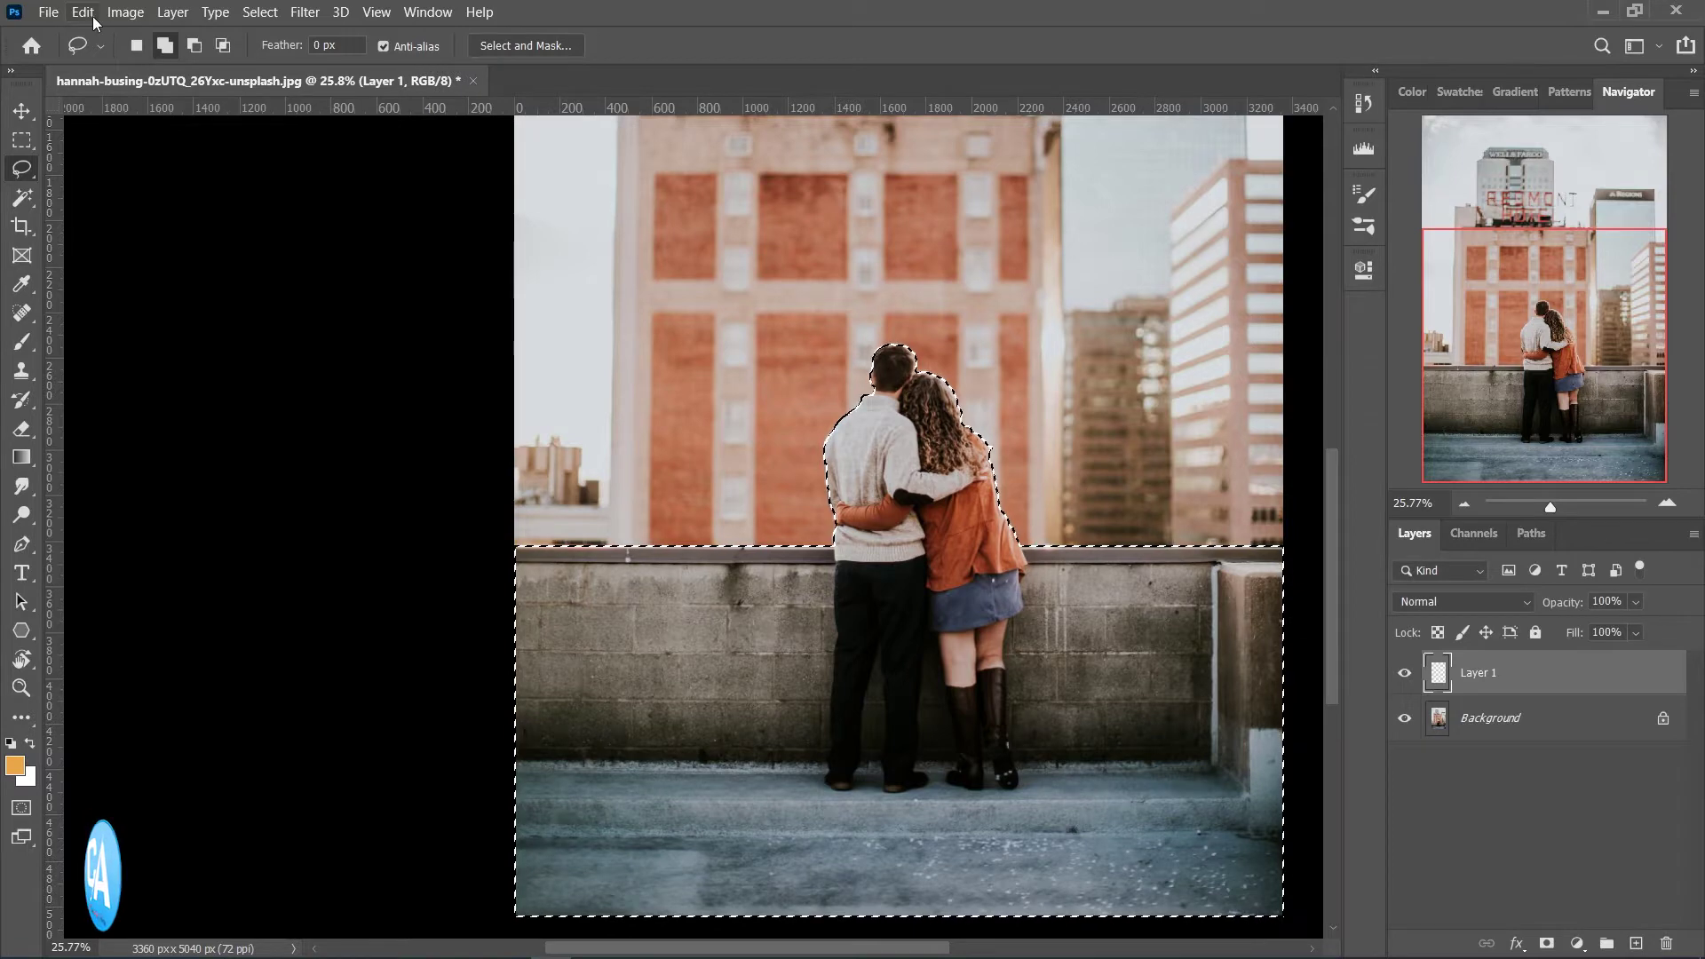
pyautogui.click(83, 12)
pyautogui.click(133, 200)
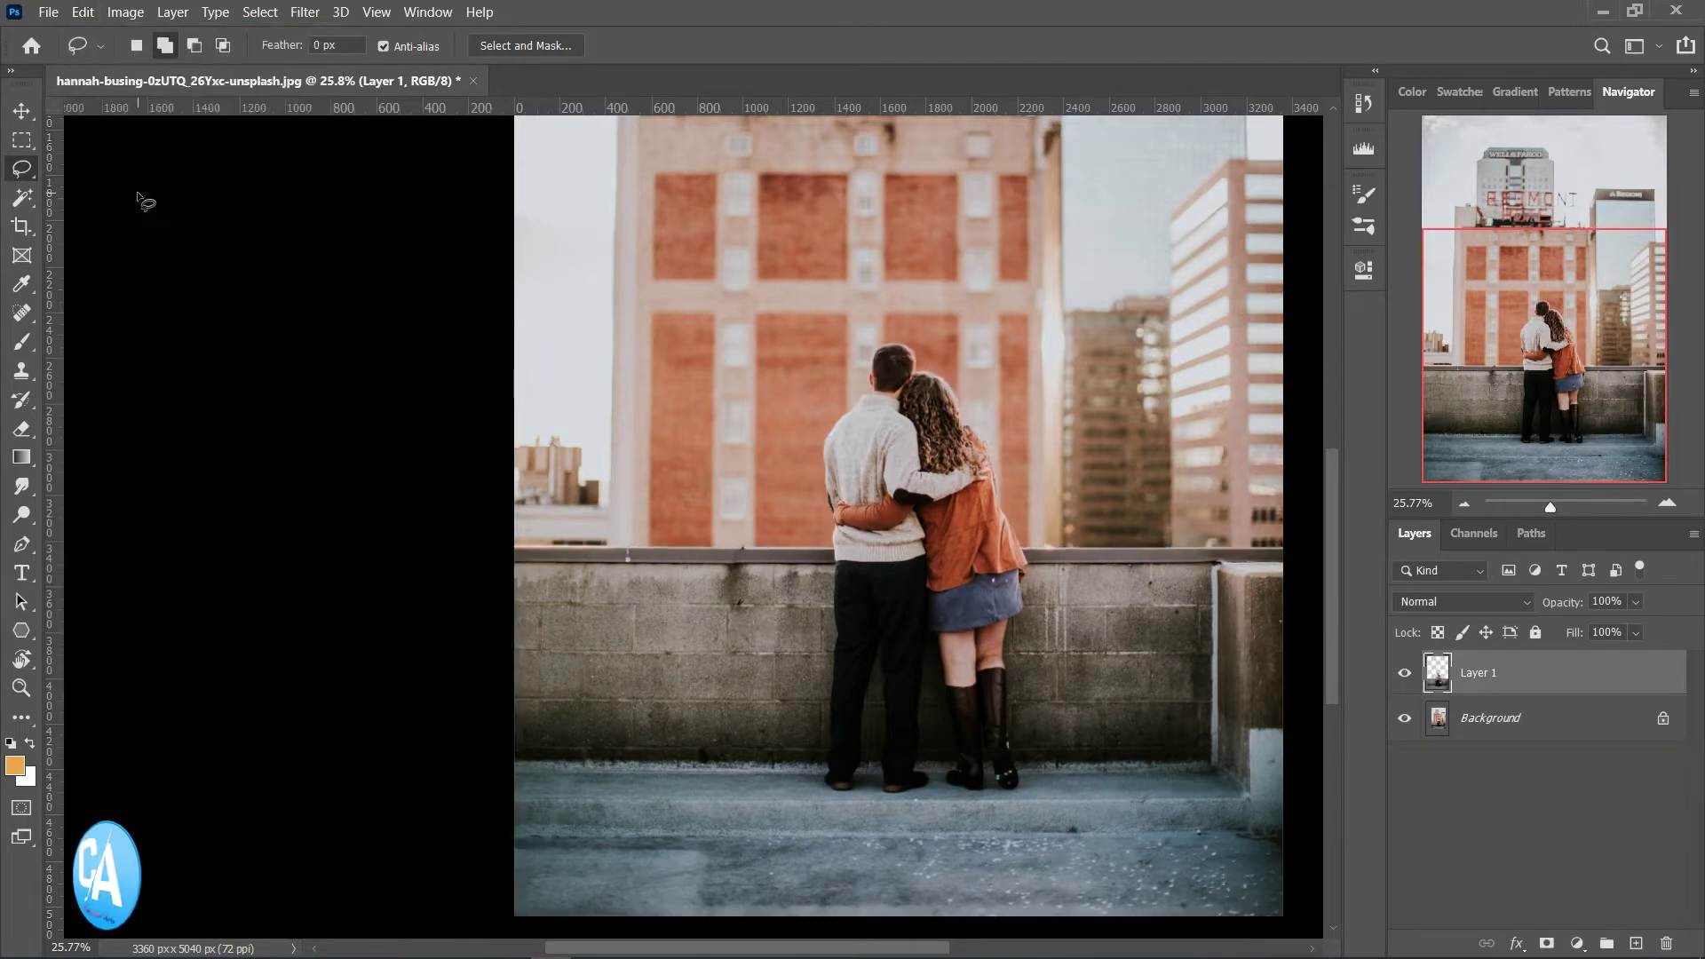
pyautogui.click(1404, 719)
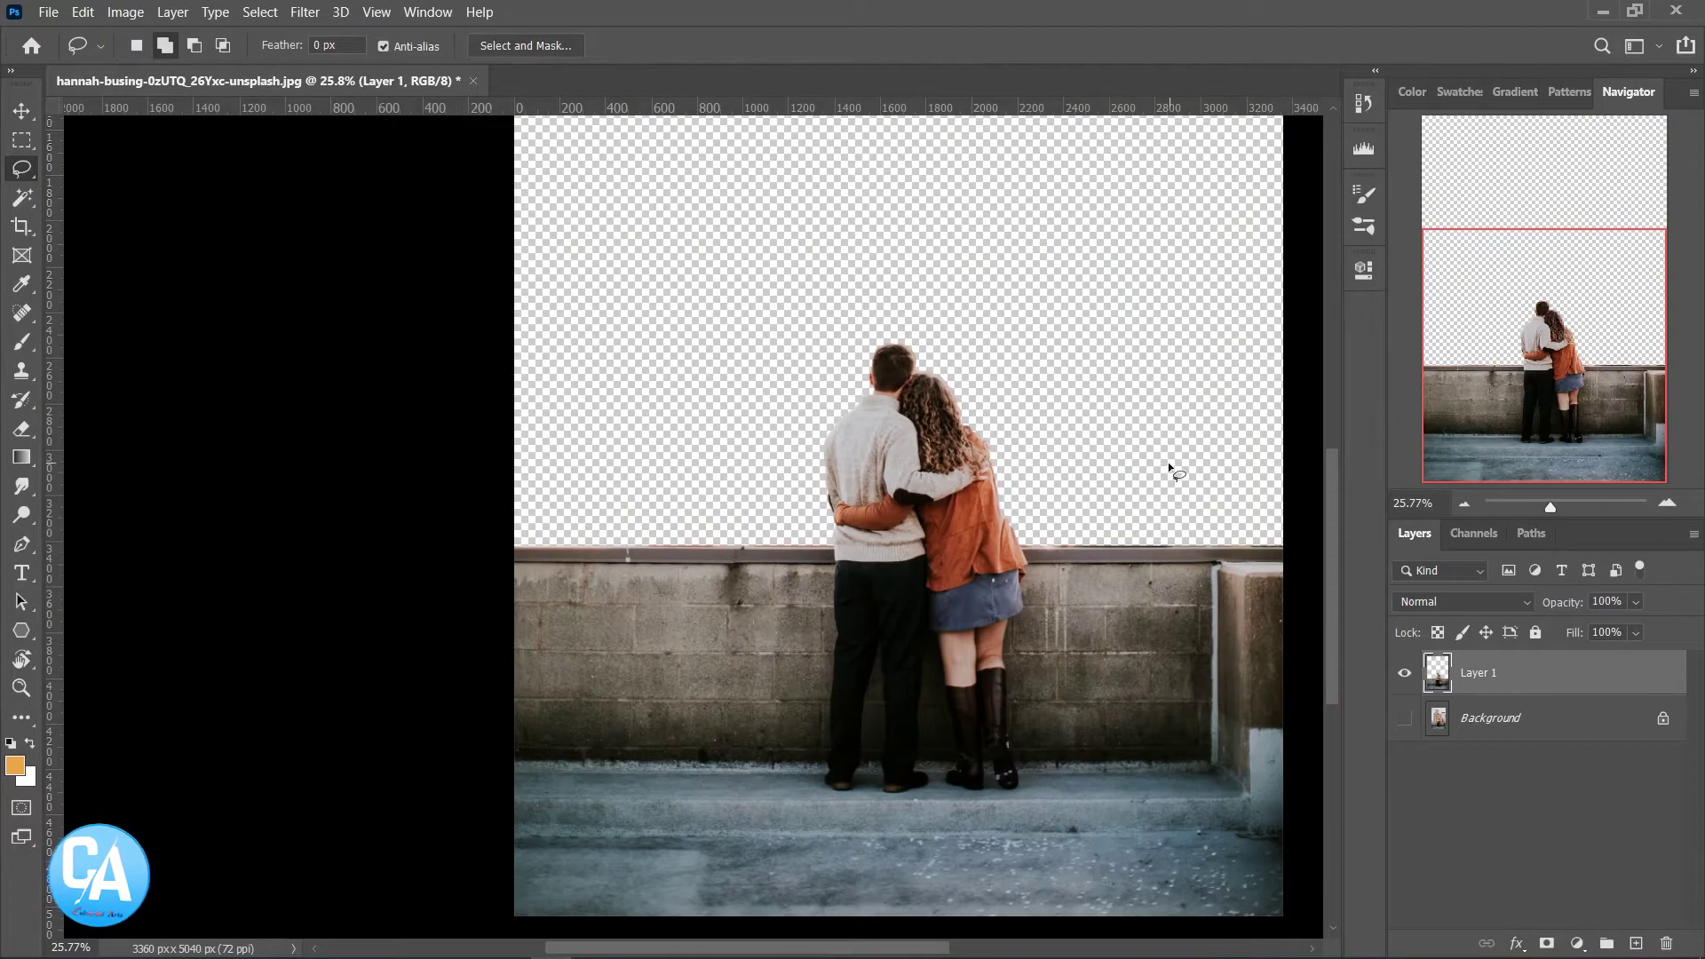
pyautogui.click(49, 13)
# Create a blank 1920×1080 px document, then switch back to the hannah-busing photo
pyautogui.click(71, 33)
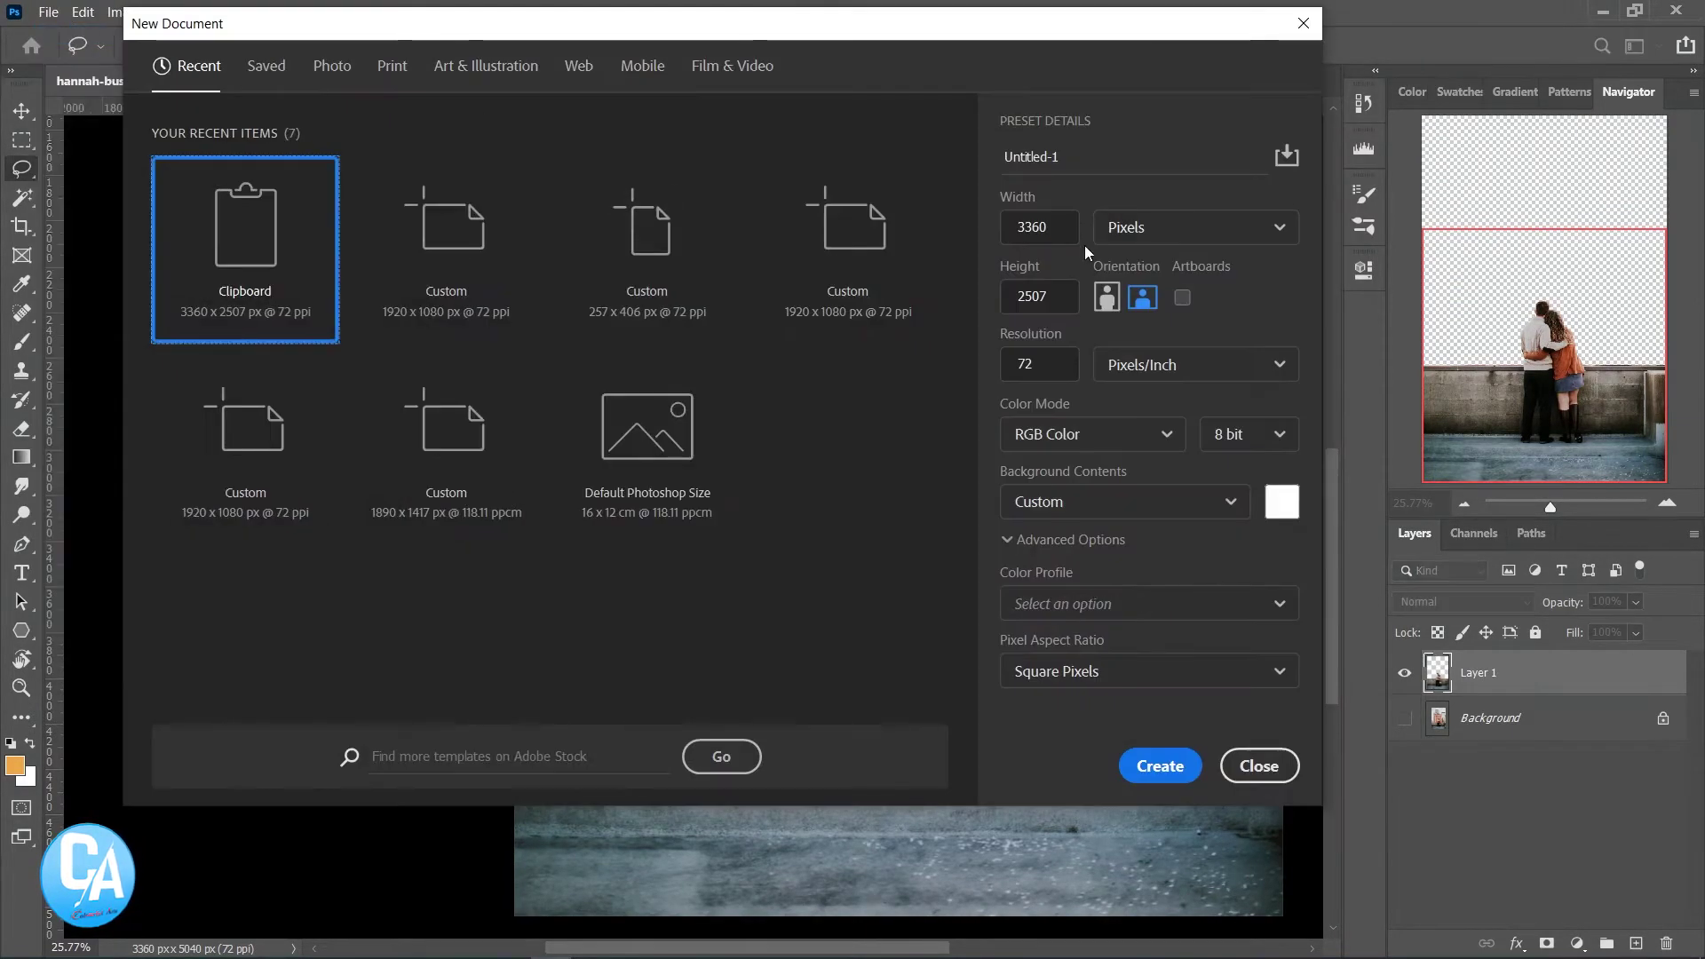
pyautogui.moveTo(1062, 230); pyautogui.dragTo(1015, 232)
pyautogui.write('1920')
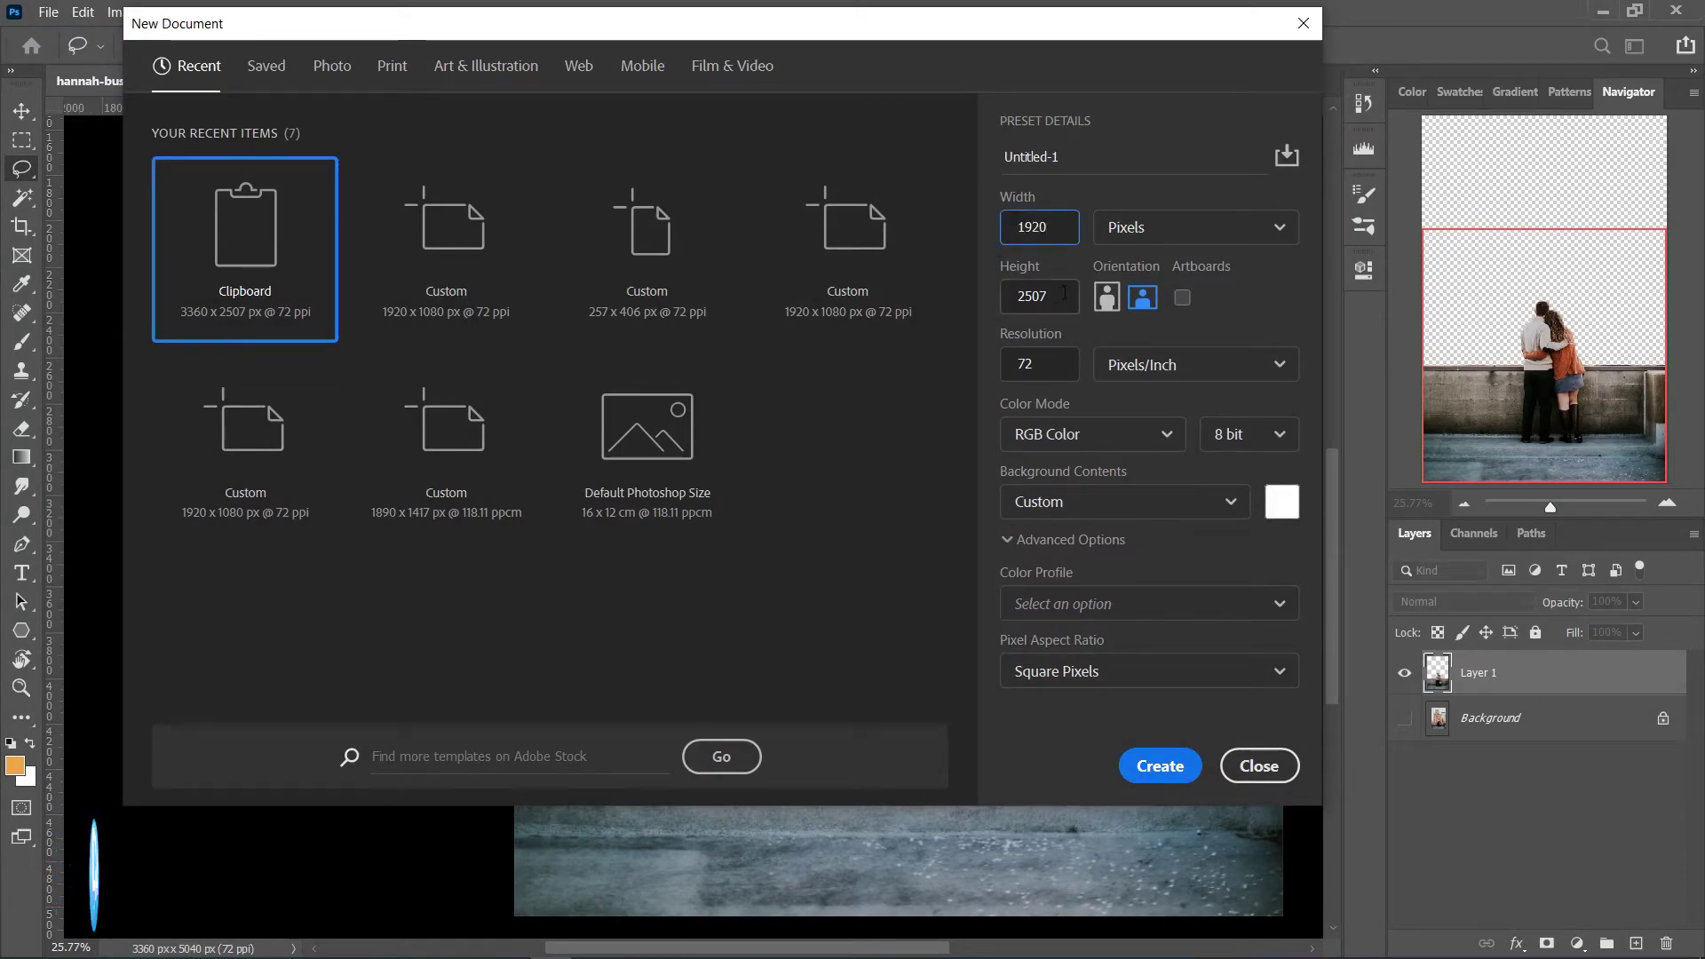
pyautogui.moveTo(1064, 293); pyautogui.dragTo(1001, 312)
pyautogui.write('1080')
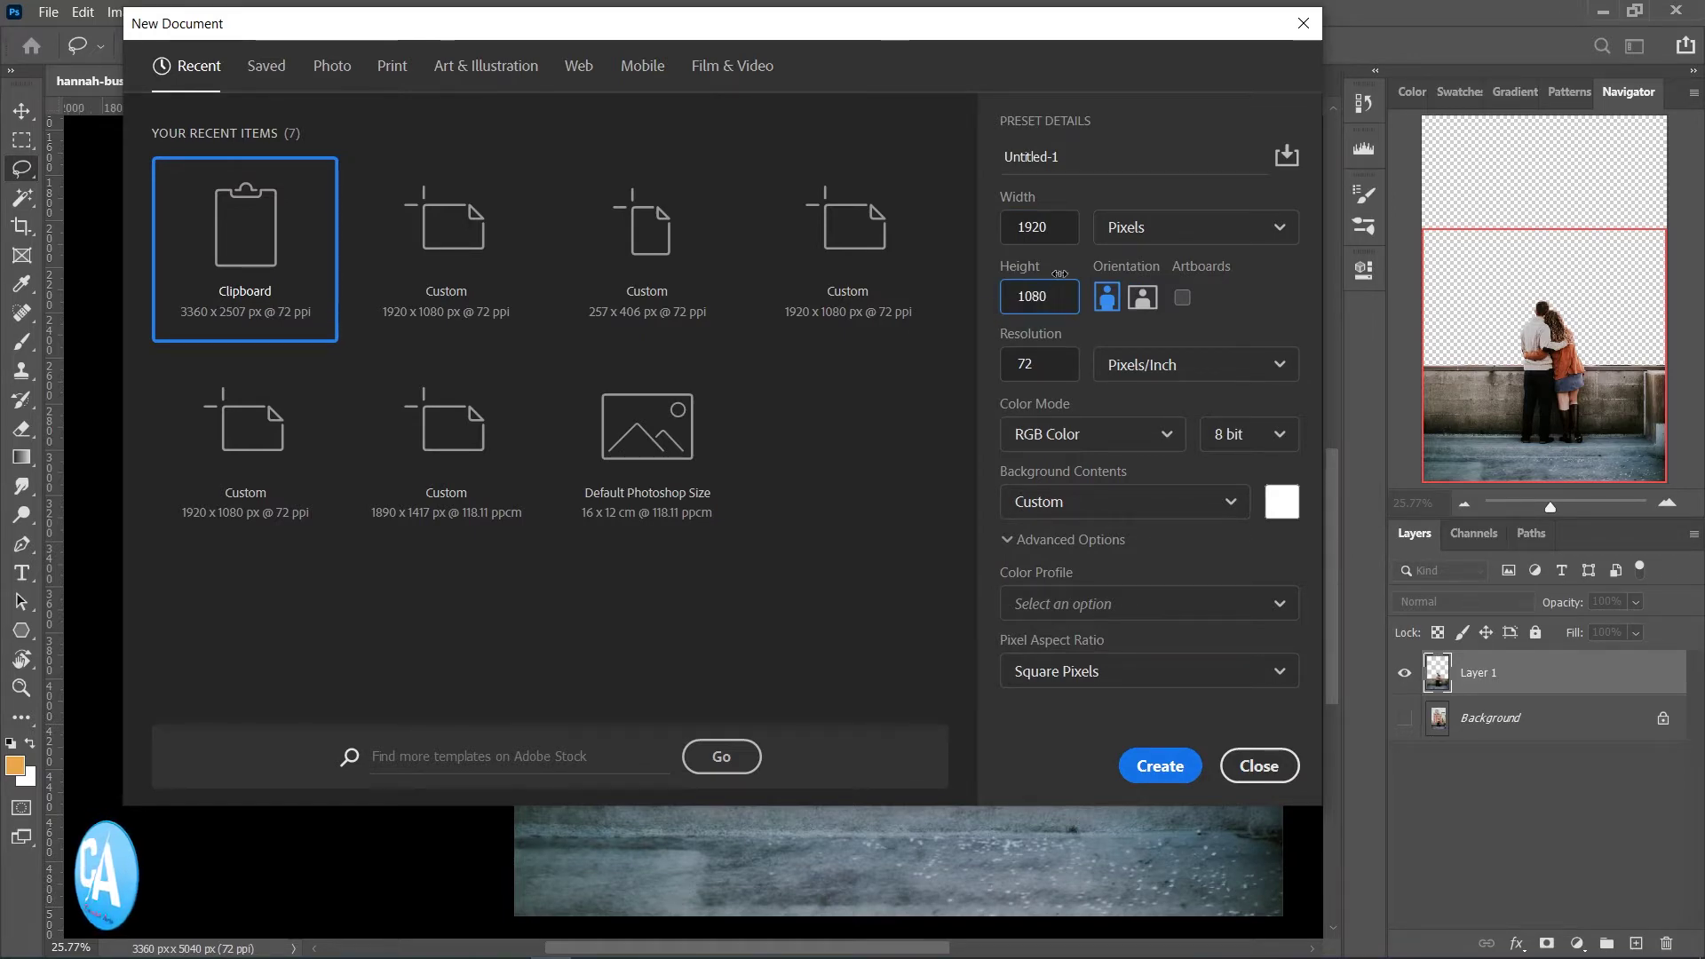
pyautogui.press('Return')
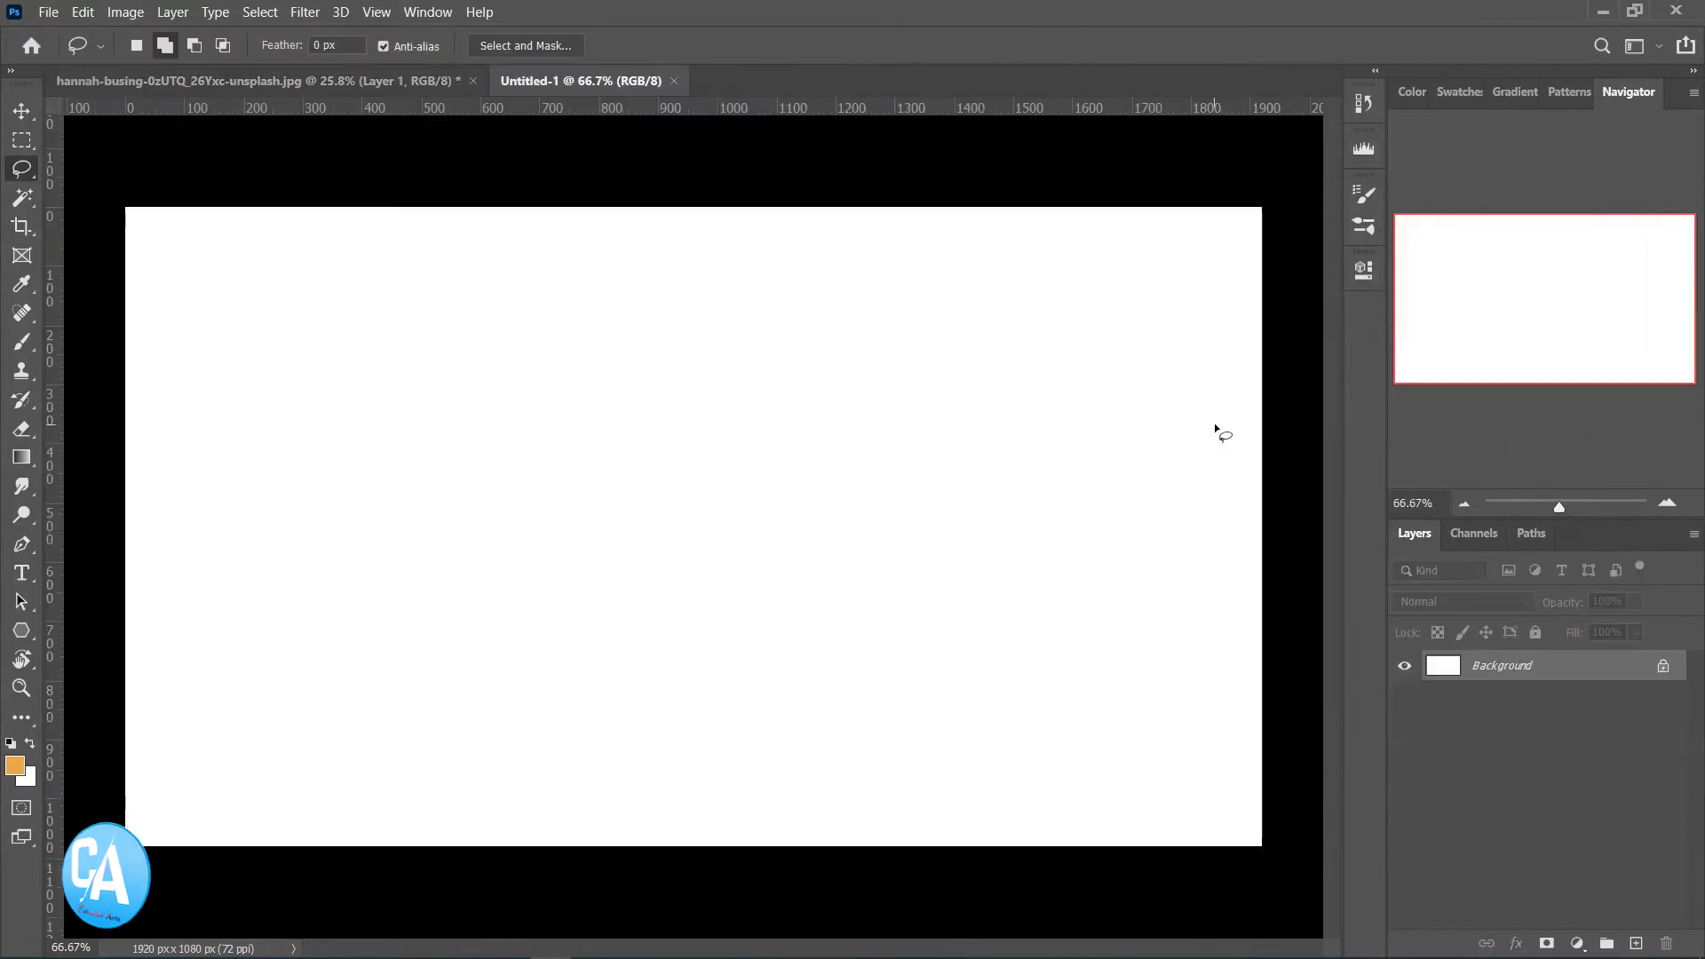
pyautogui.click(406, 82)
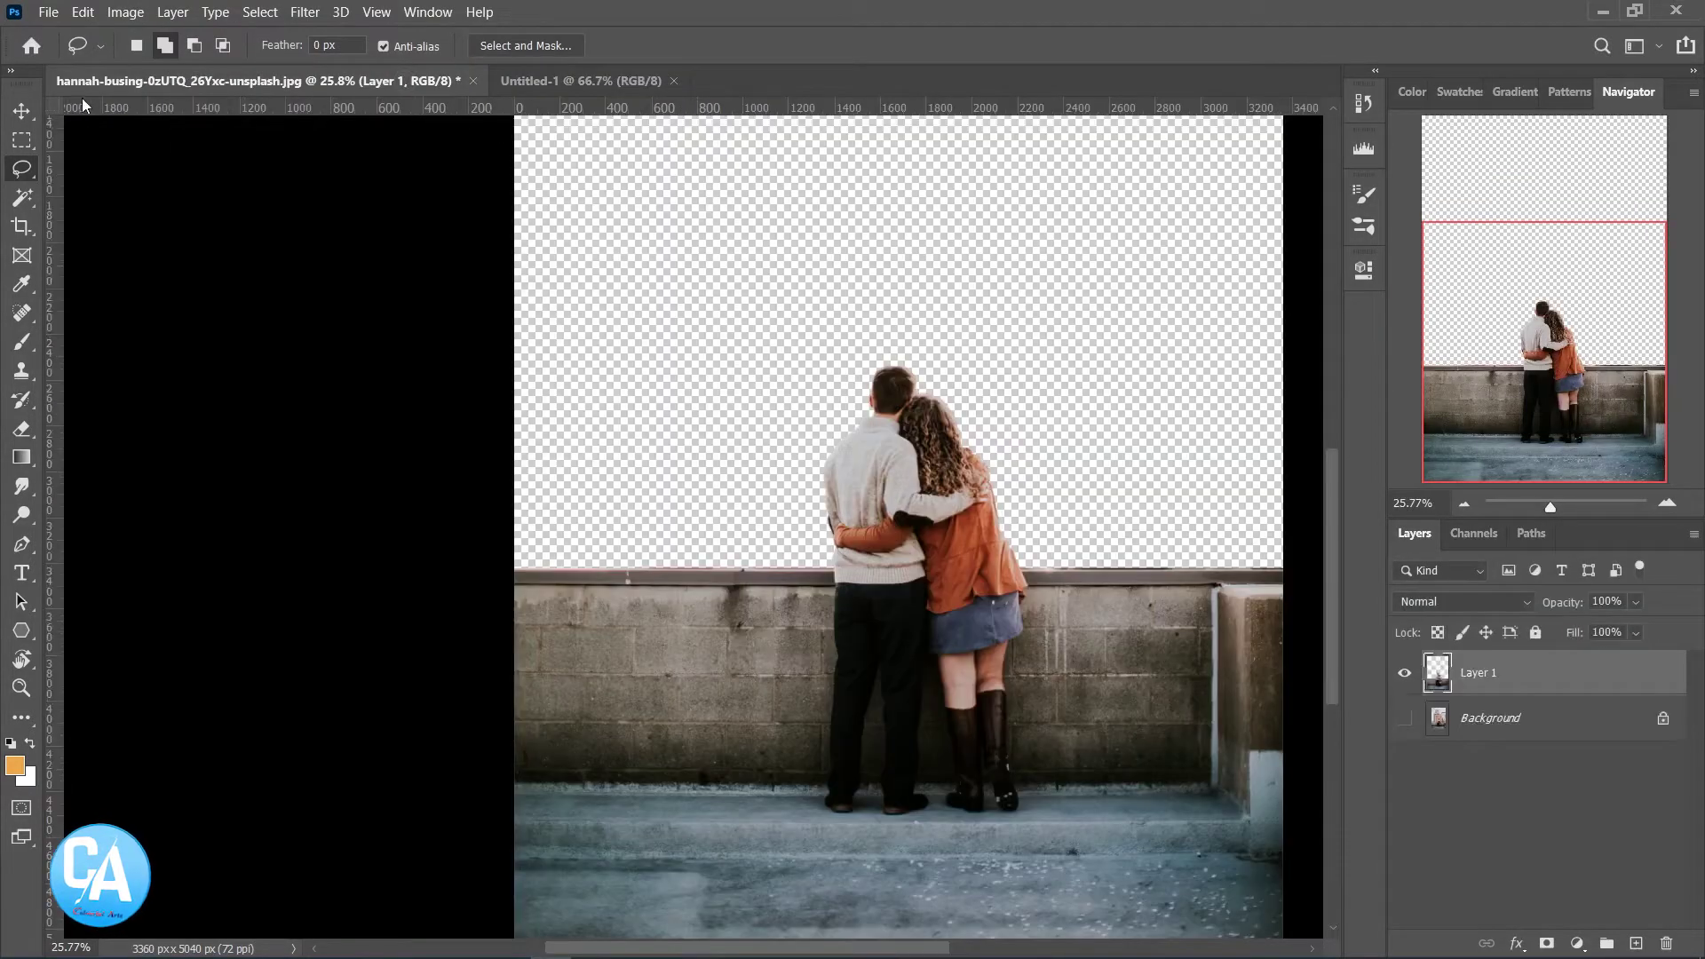
# Drag Layer 1 from the couple photo into the Untitled-1 document
pyautogui.click(23, 110)
pyautogui.press('shift')
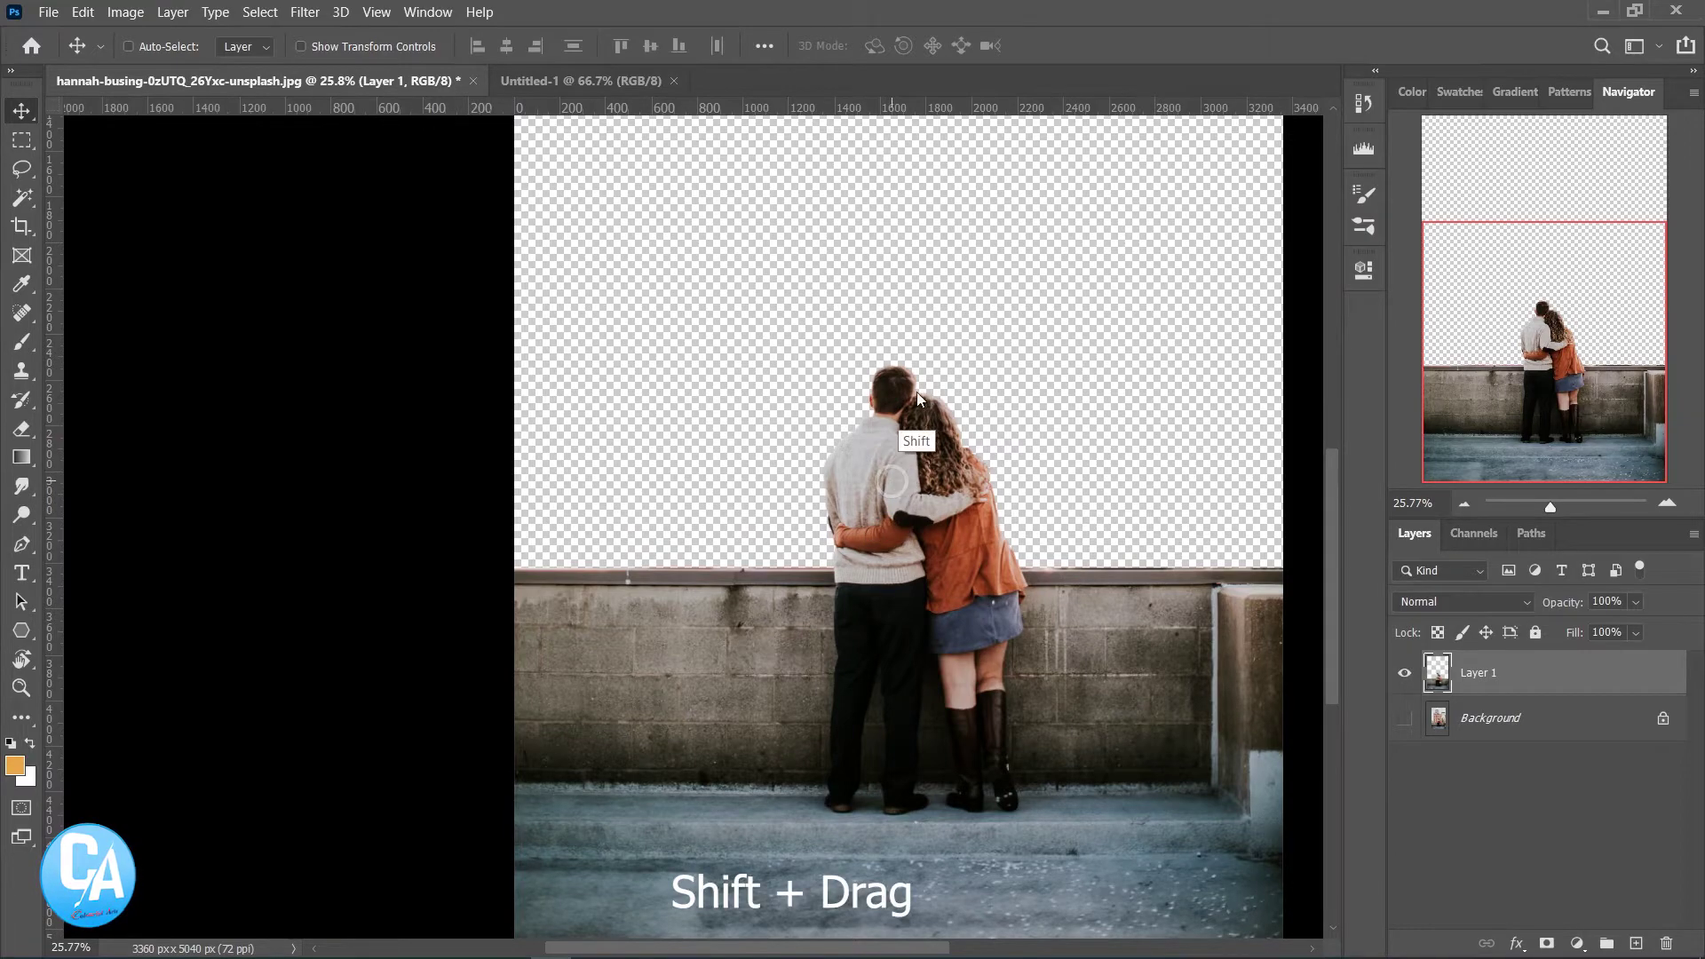
pyautogui.moveTo(895, 487)
pyautogui.mouseDown()
pyautogui.moveTo(846, 262)
pyautogui.moveTo(787, 438)
pyautogui.moveTo(803, 407)
pyautogui.mouseUp()
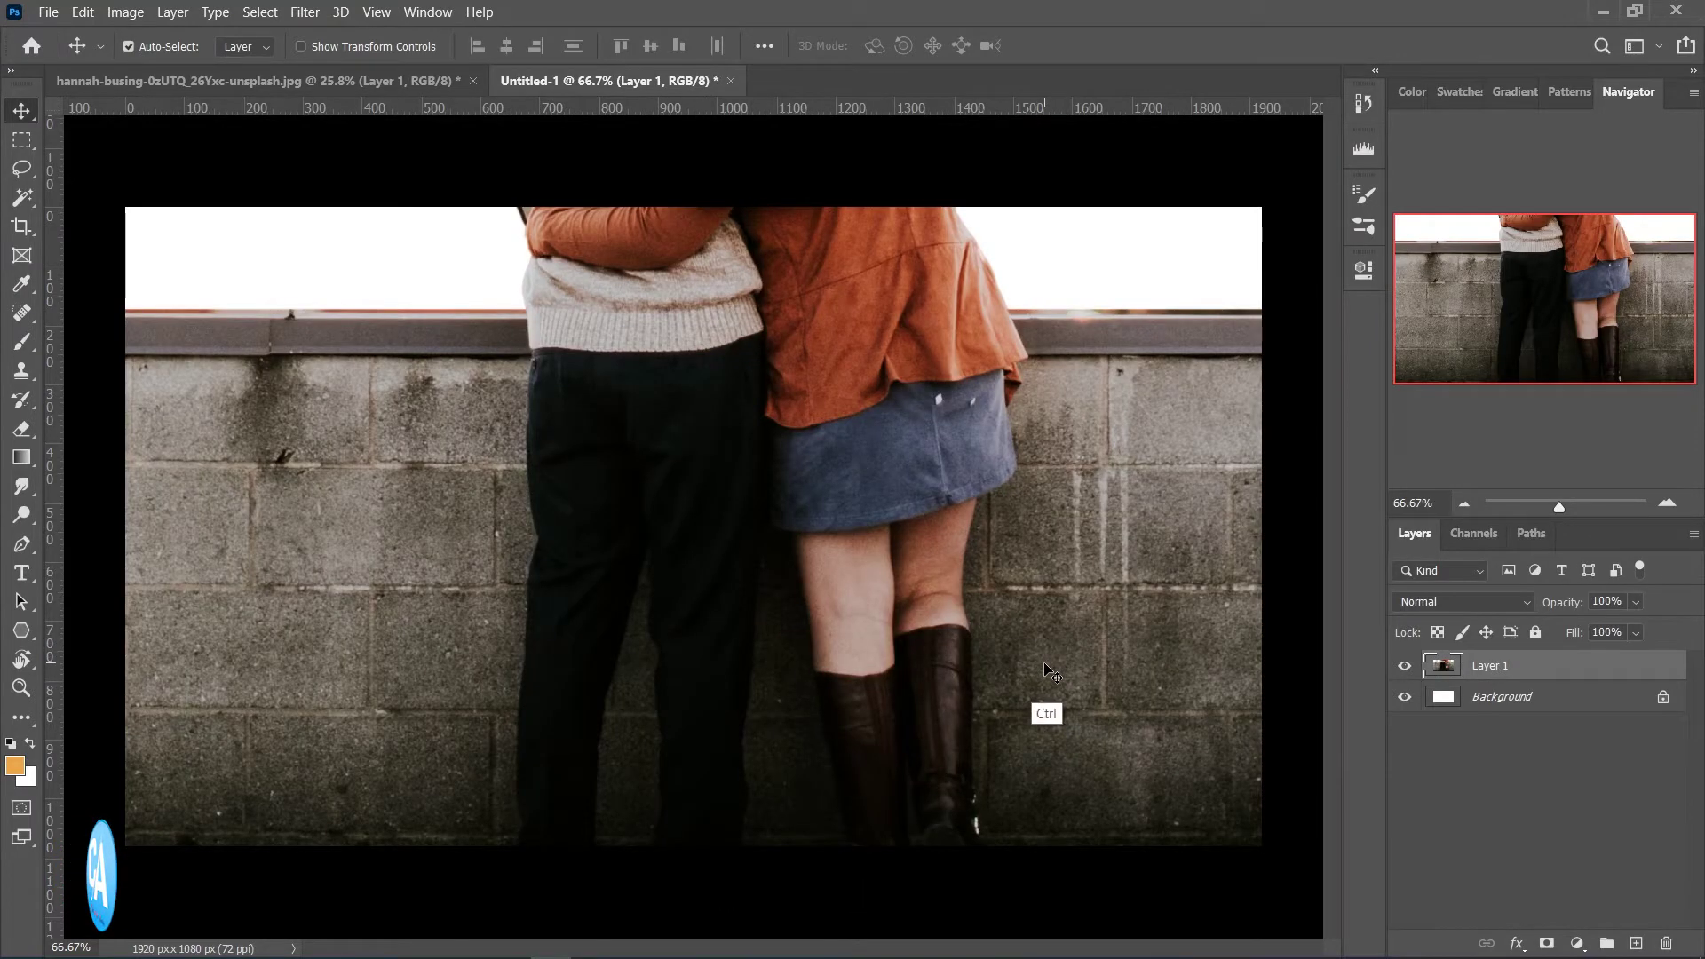
pyautogui.hotkey('ctrl', '-')
pyautogui.hotkey('ctrl', '-')
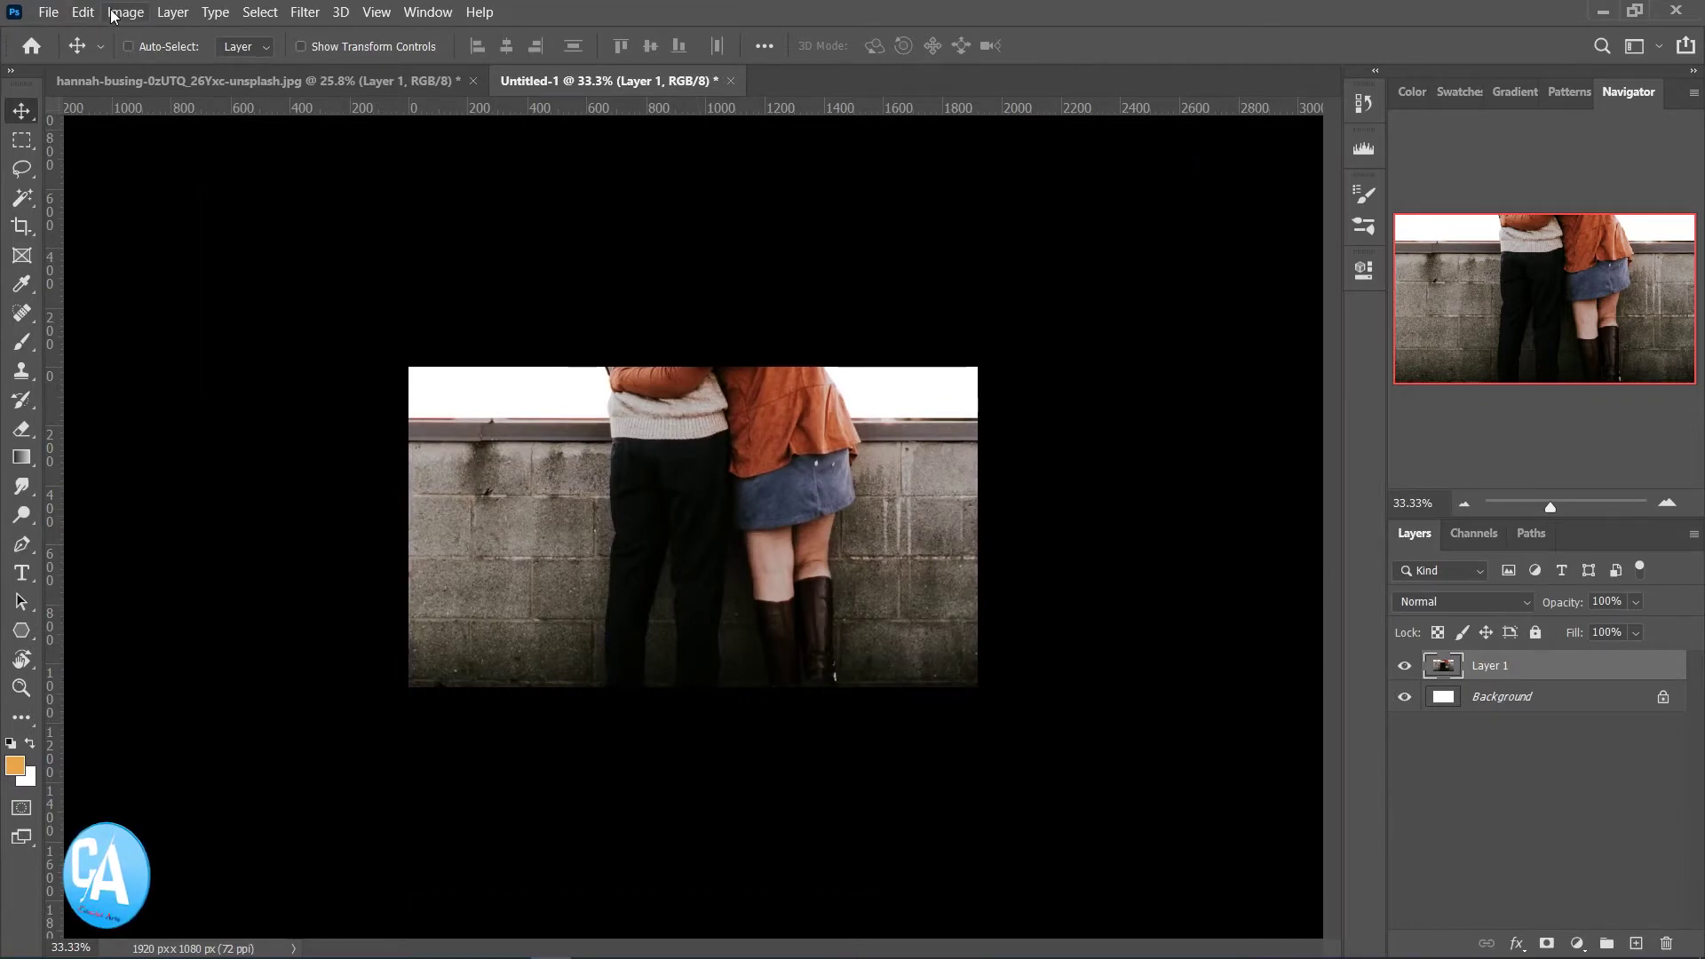
pyautogui.click(173, 12)
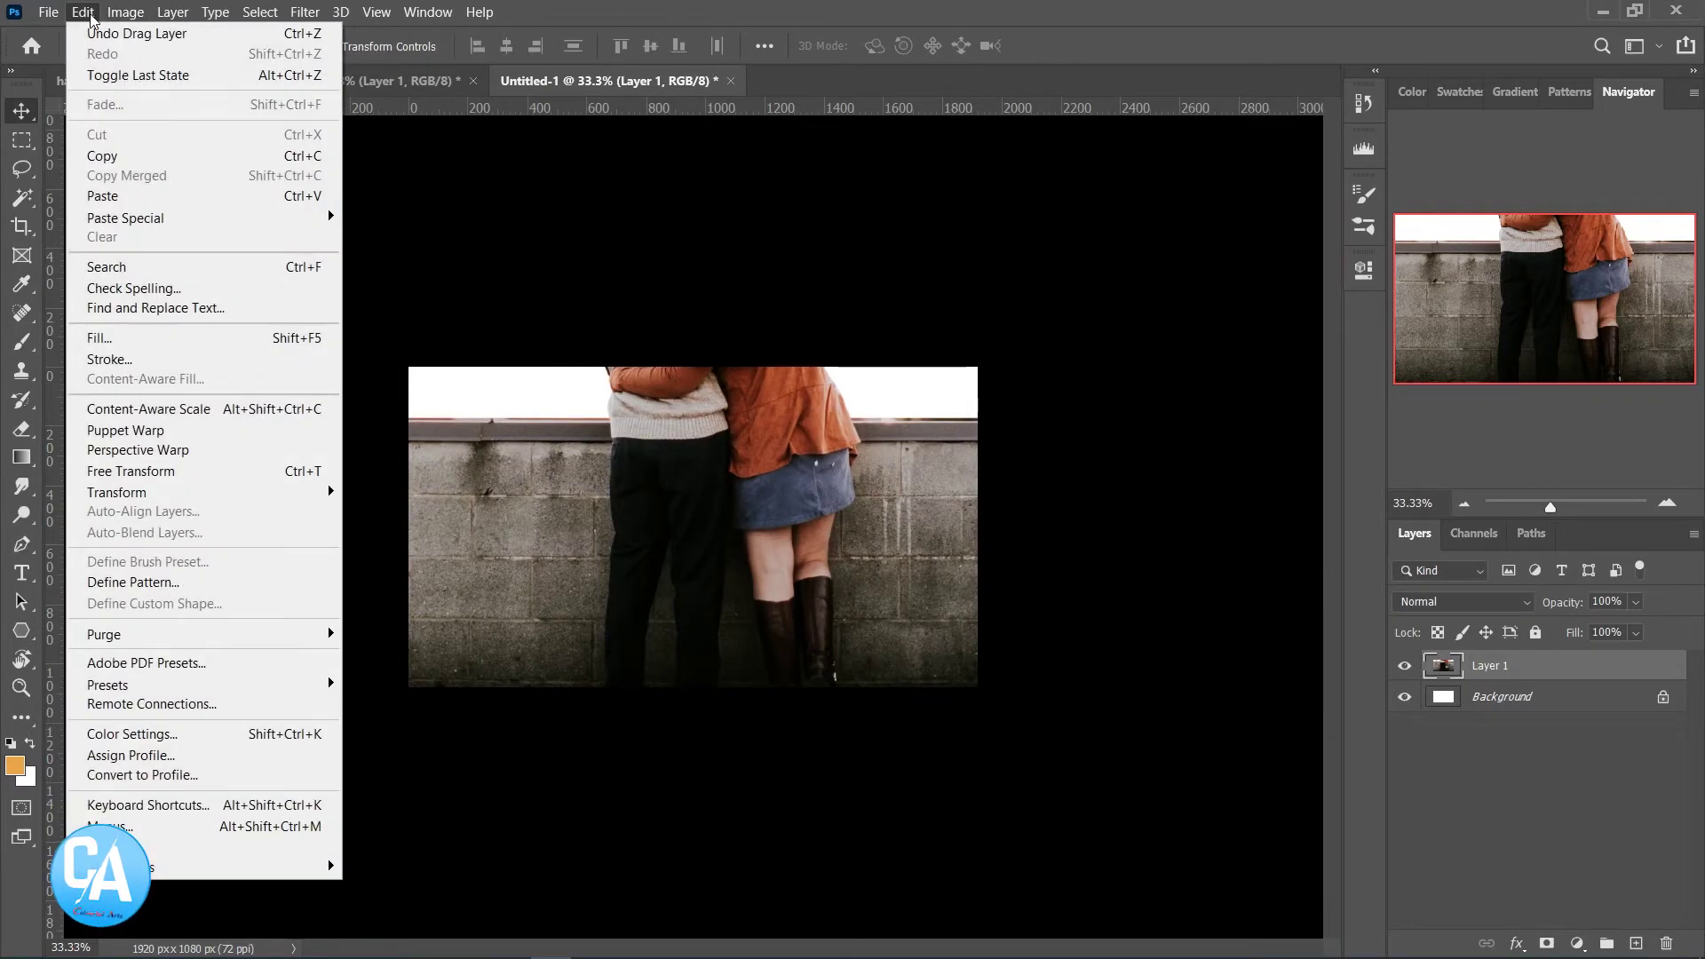
# Scale the couple layer down and move it to the canvas's lower right
pyautogui.click(196, 473)
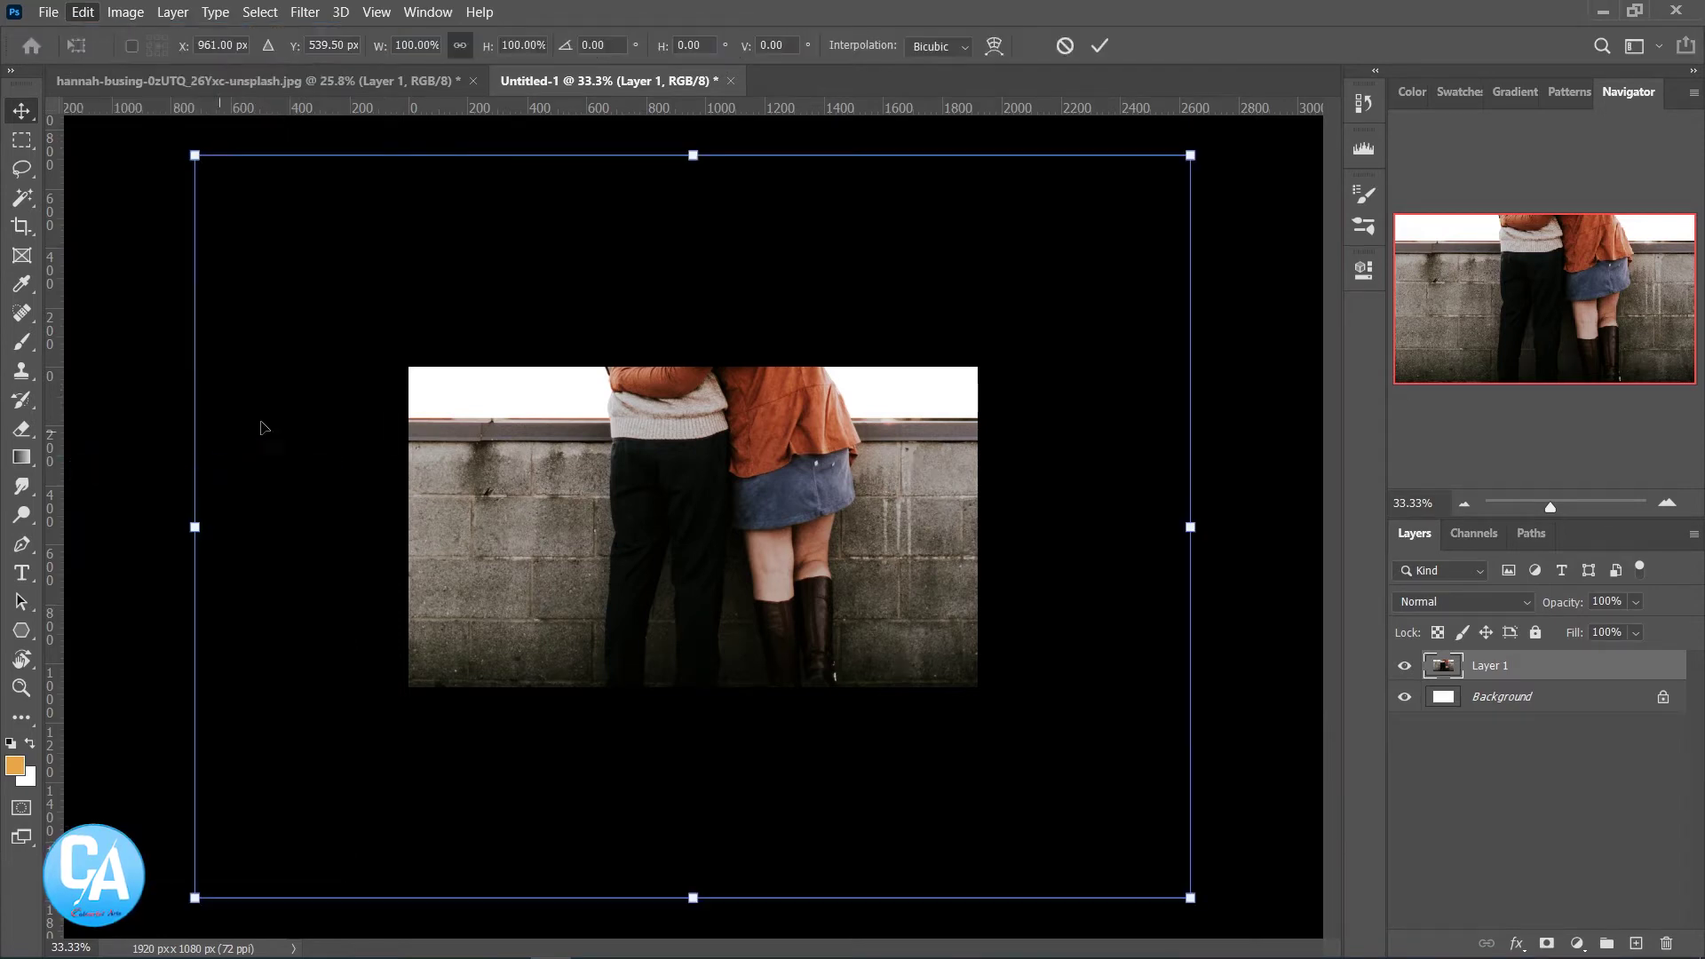
pyautogui.moveTo(1191, 155)
pyautogui.mouseDown()
pyautogui.moveTo(933, 483)
pyautogui.moveTo(913, 457)
pyautogui.mouseUp()
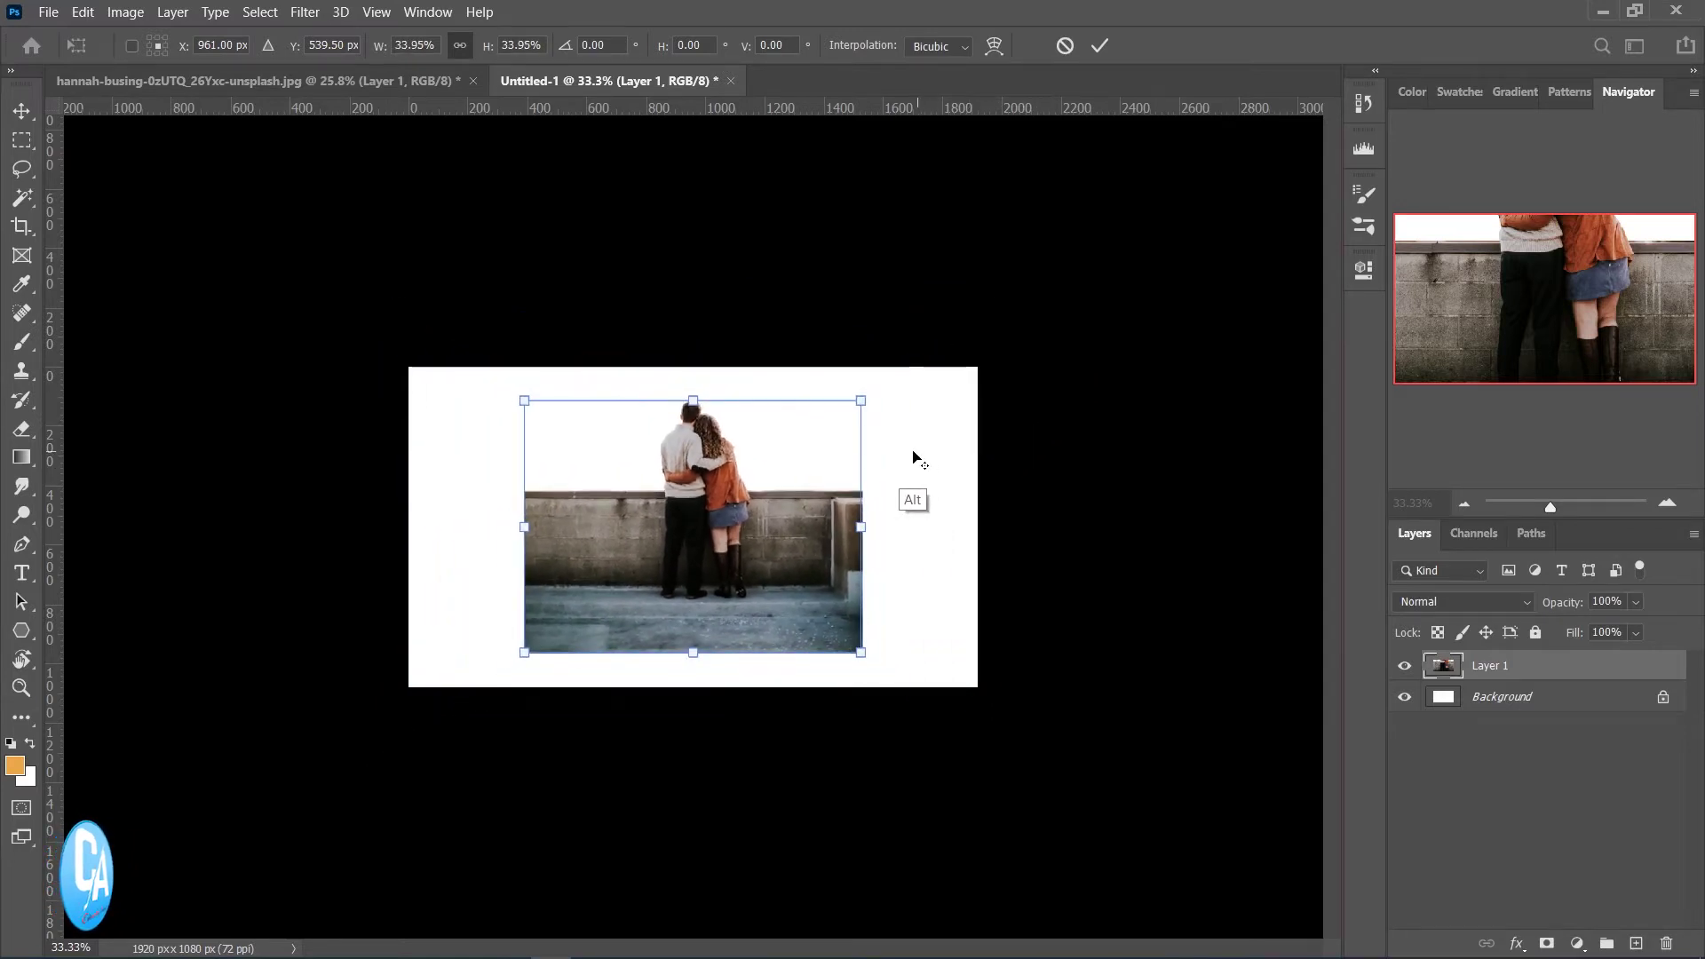
pyautogui.moveTo(821, 494); pyautogui.dragTo(822, 528)
pyautogui.moveTo(860, 435); pyautogui.dragTo(820, 462)
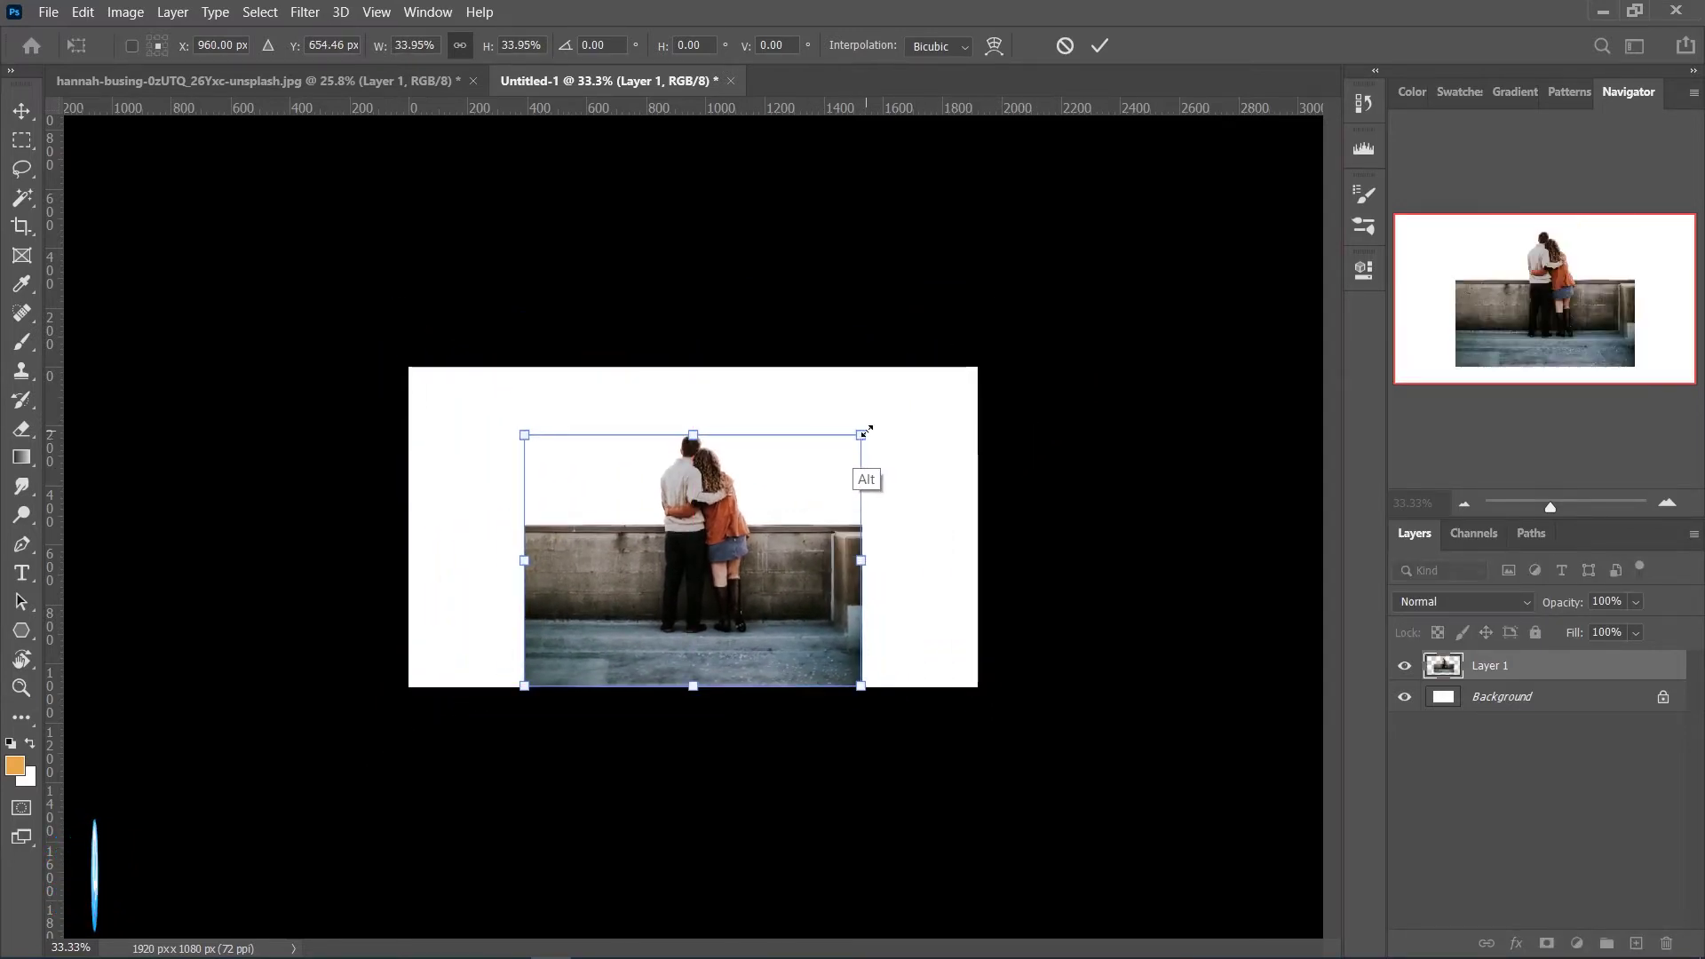
pyautogui.moveTo(785, 536); pyautogui.dragTo(785, 595)
pyautogui.moveTo(821, 516); pyautogui.dragTo(837, 501)
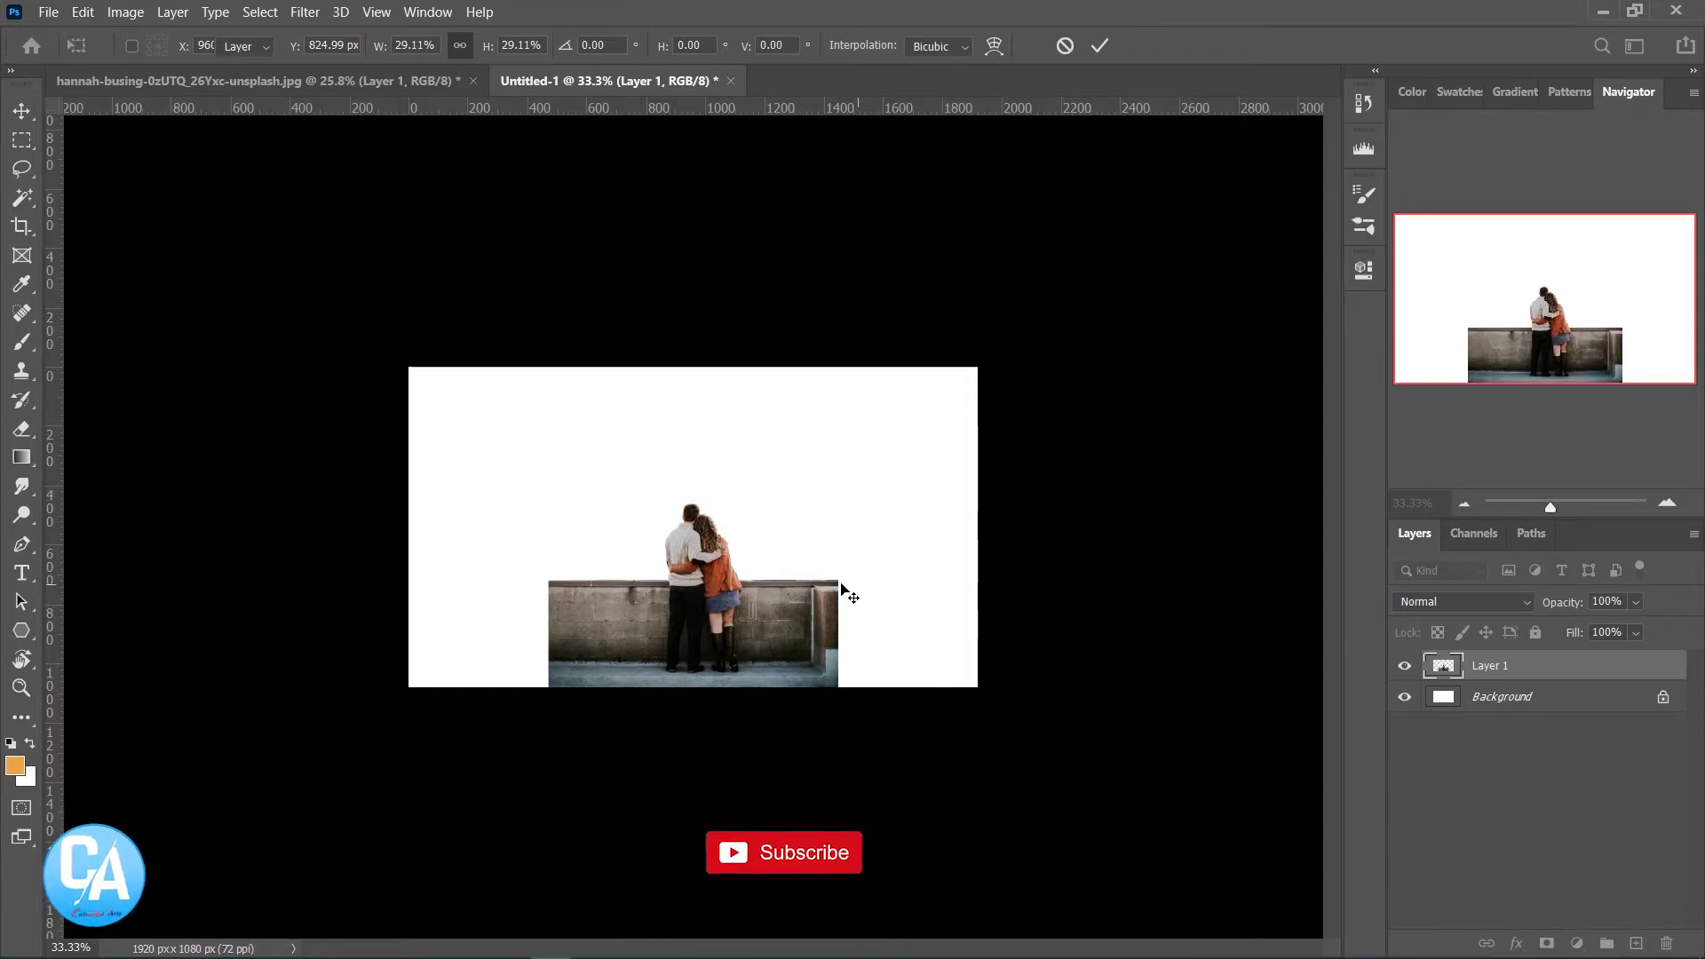
pyautogui.press('Return')
# Enlarge the couple layer to about 119.6% from its top-left corner
pyautogui.moveTo(838, 629); pyautogui.dragTo(1014, 632)
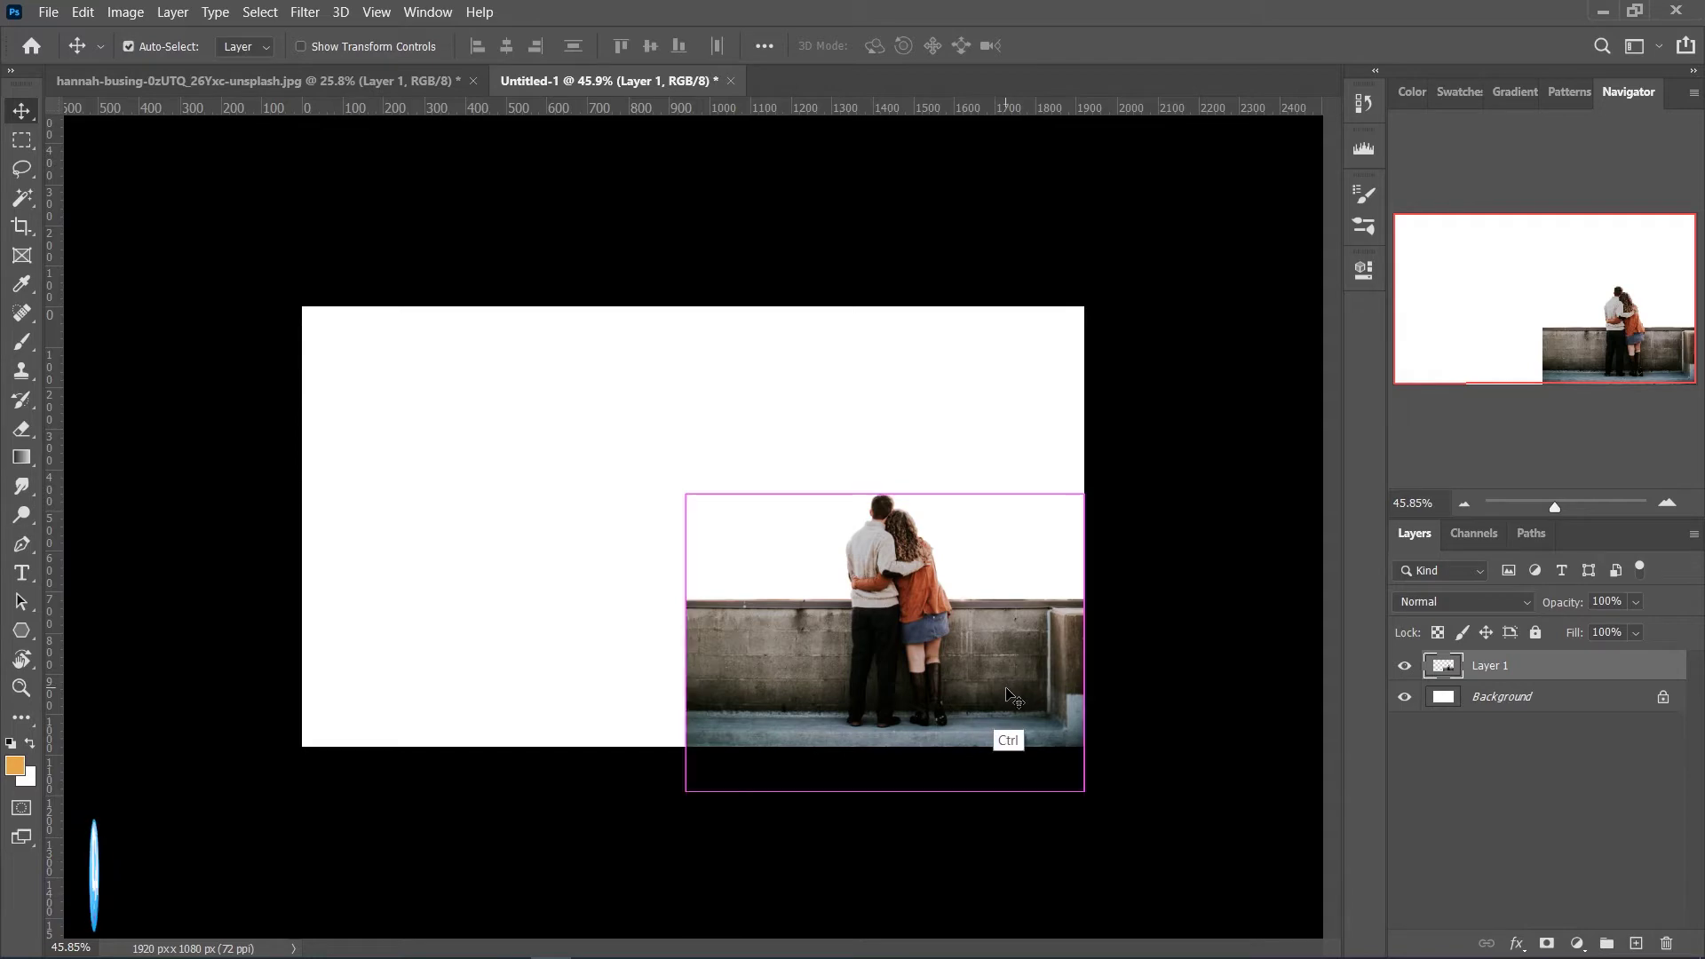
pyautogui.scroll(3, 994, 692)
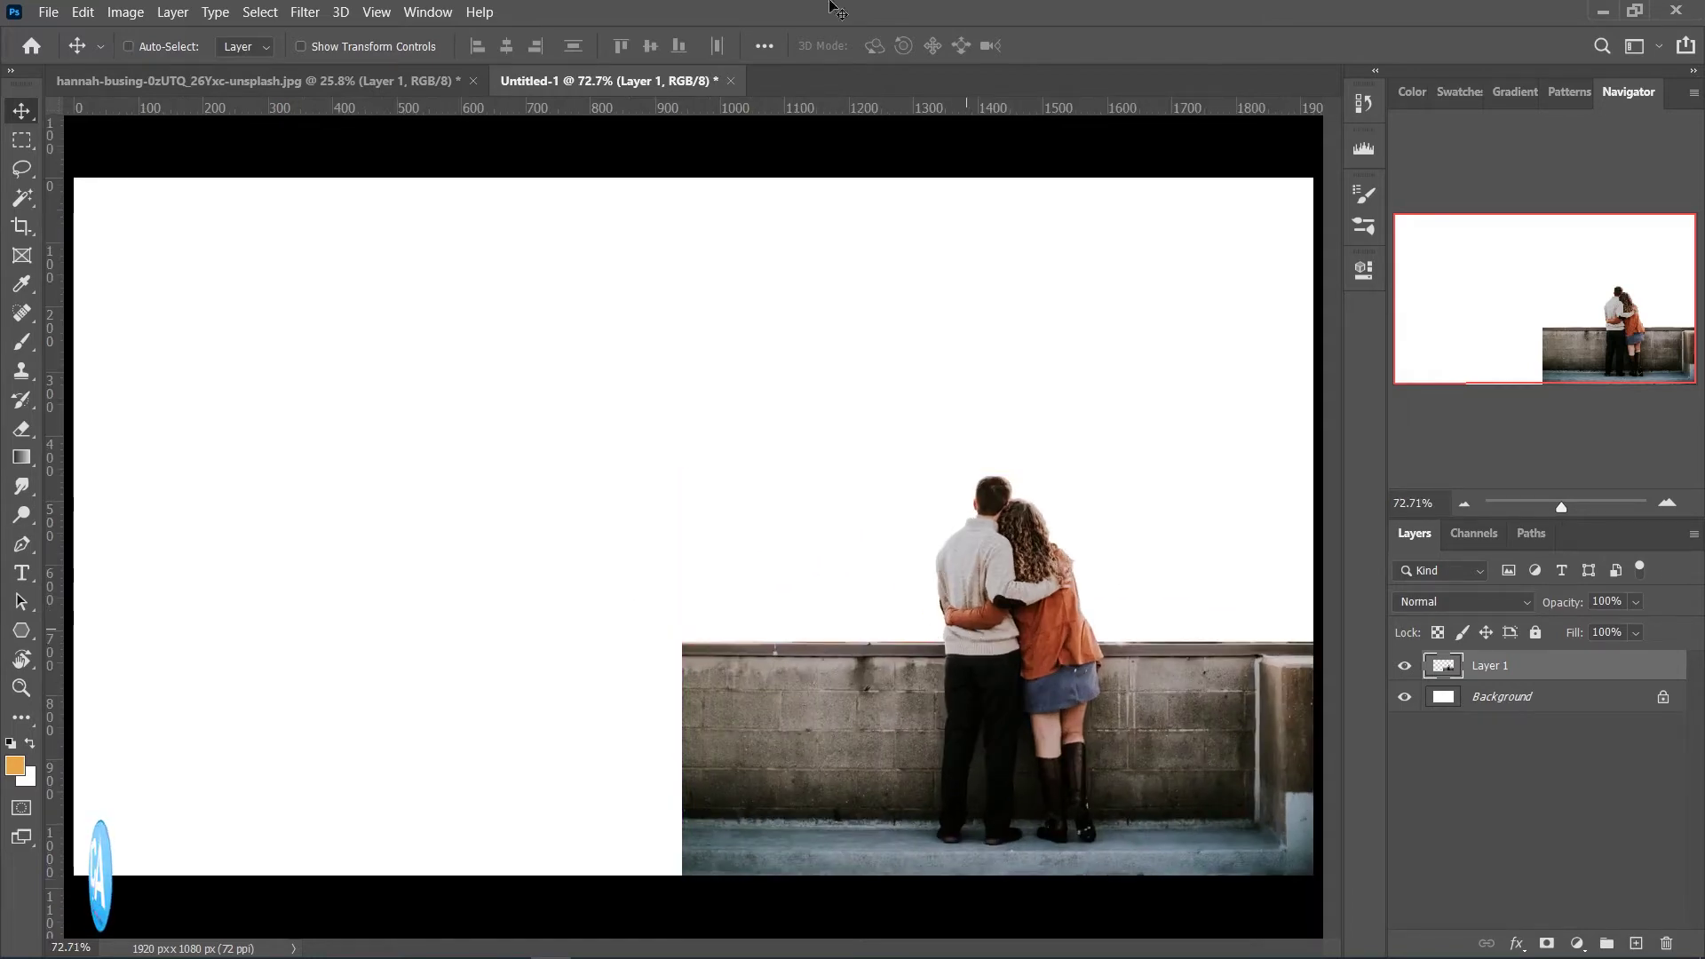
pyautogui.scroll(3, 976, 781)
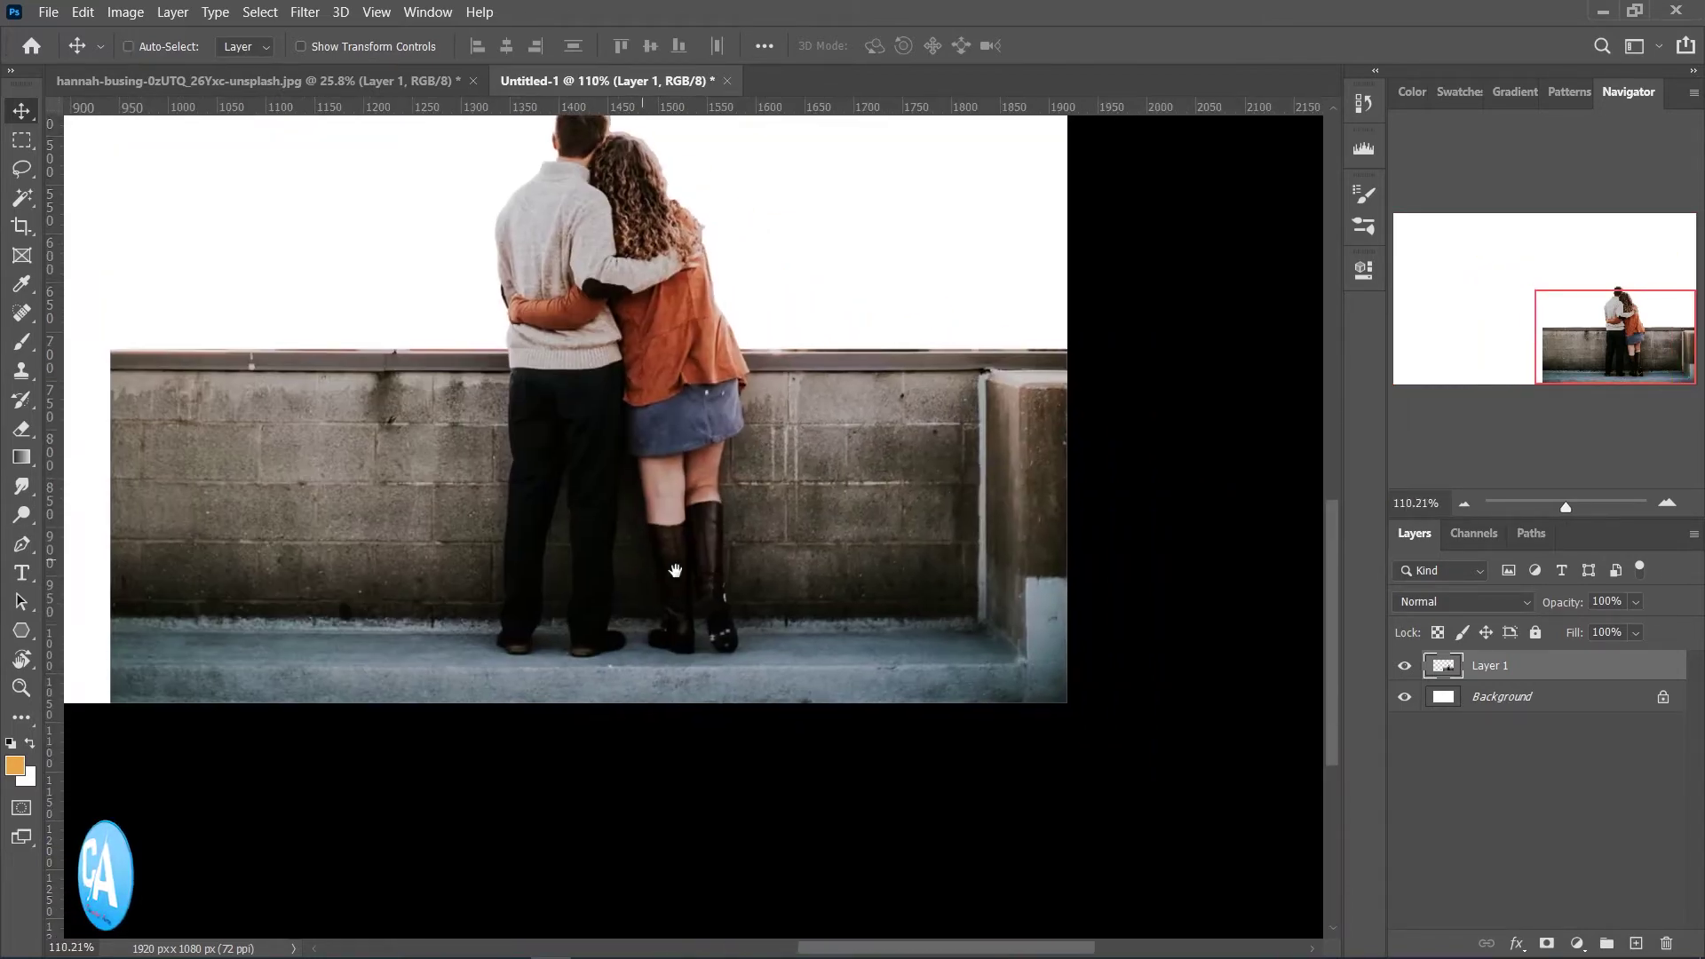
pyautogui.scroll(-2, 947, 690)
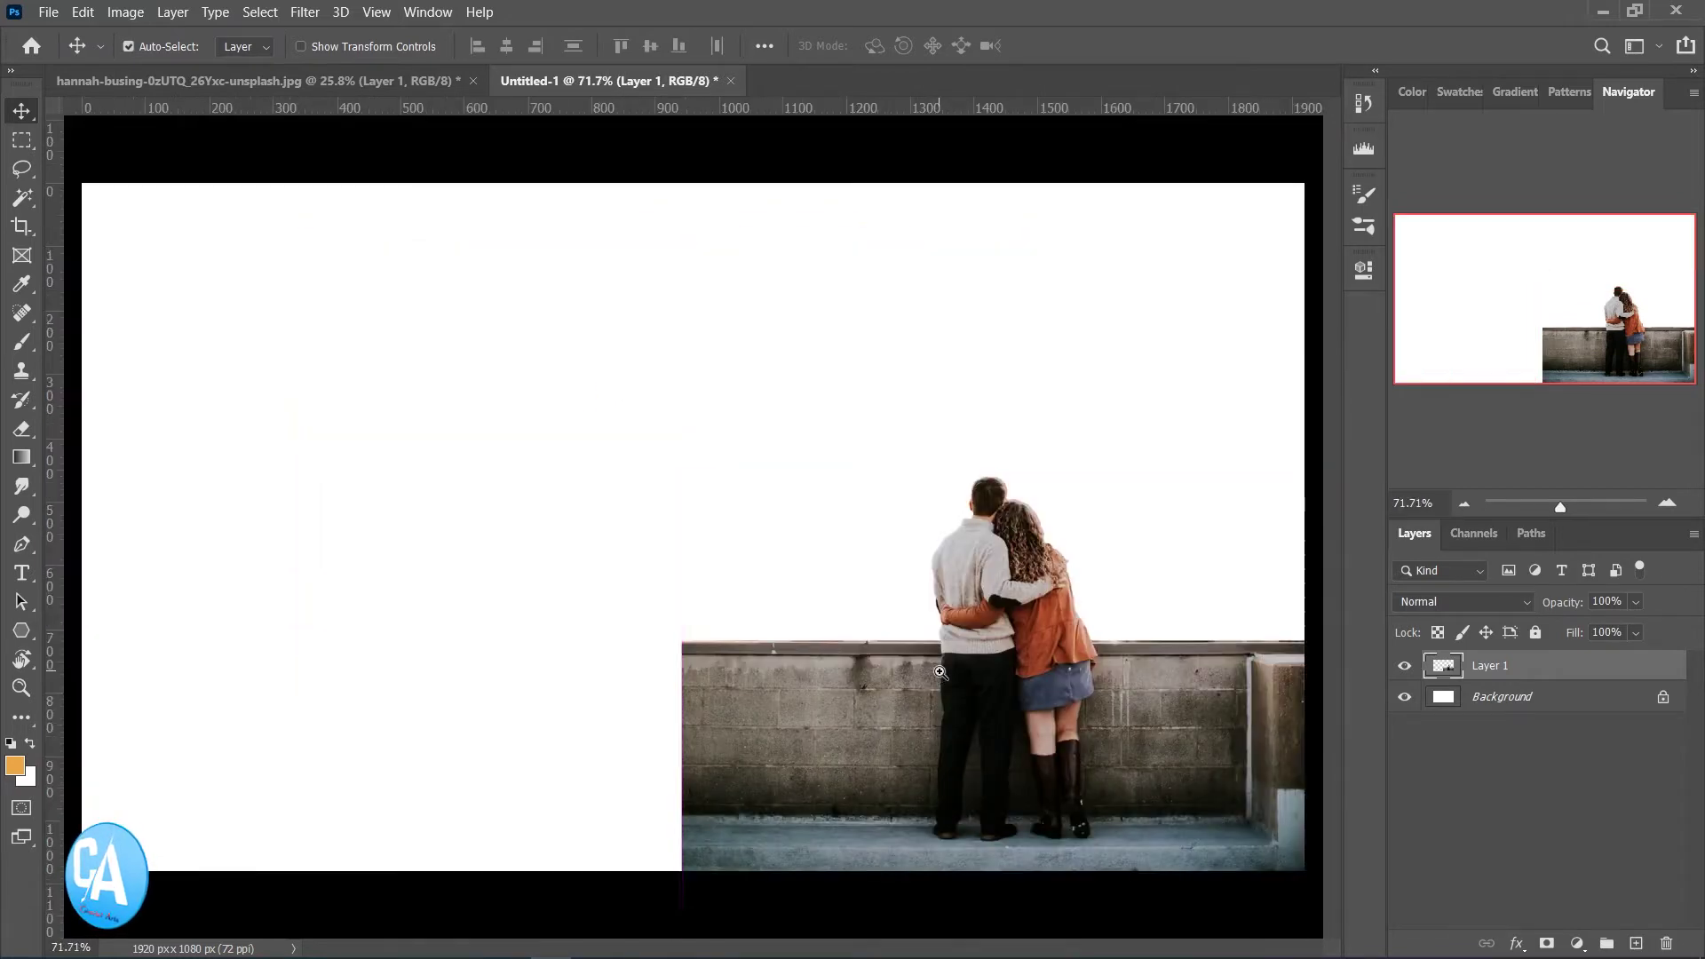
pyautogui.hotkey('ctrl', 't')
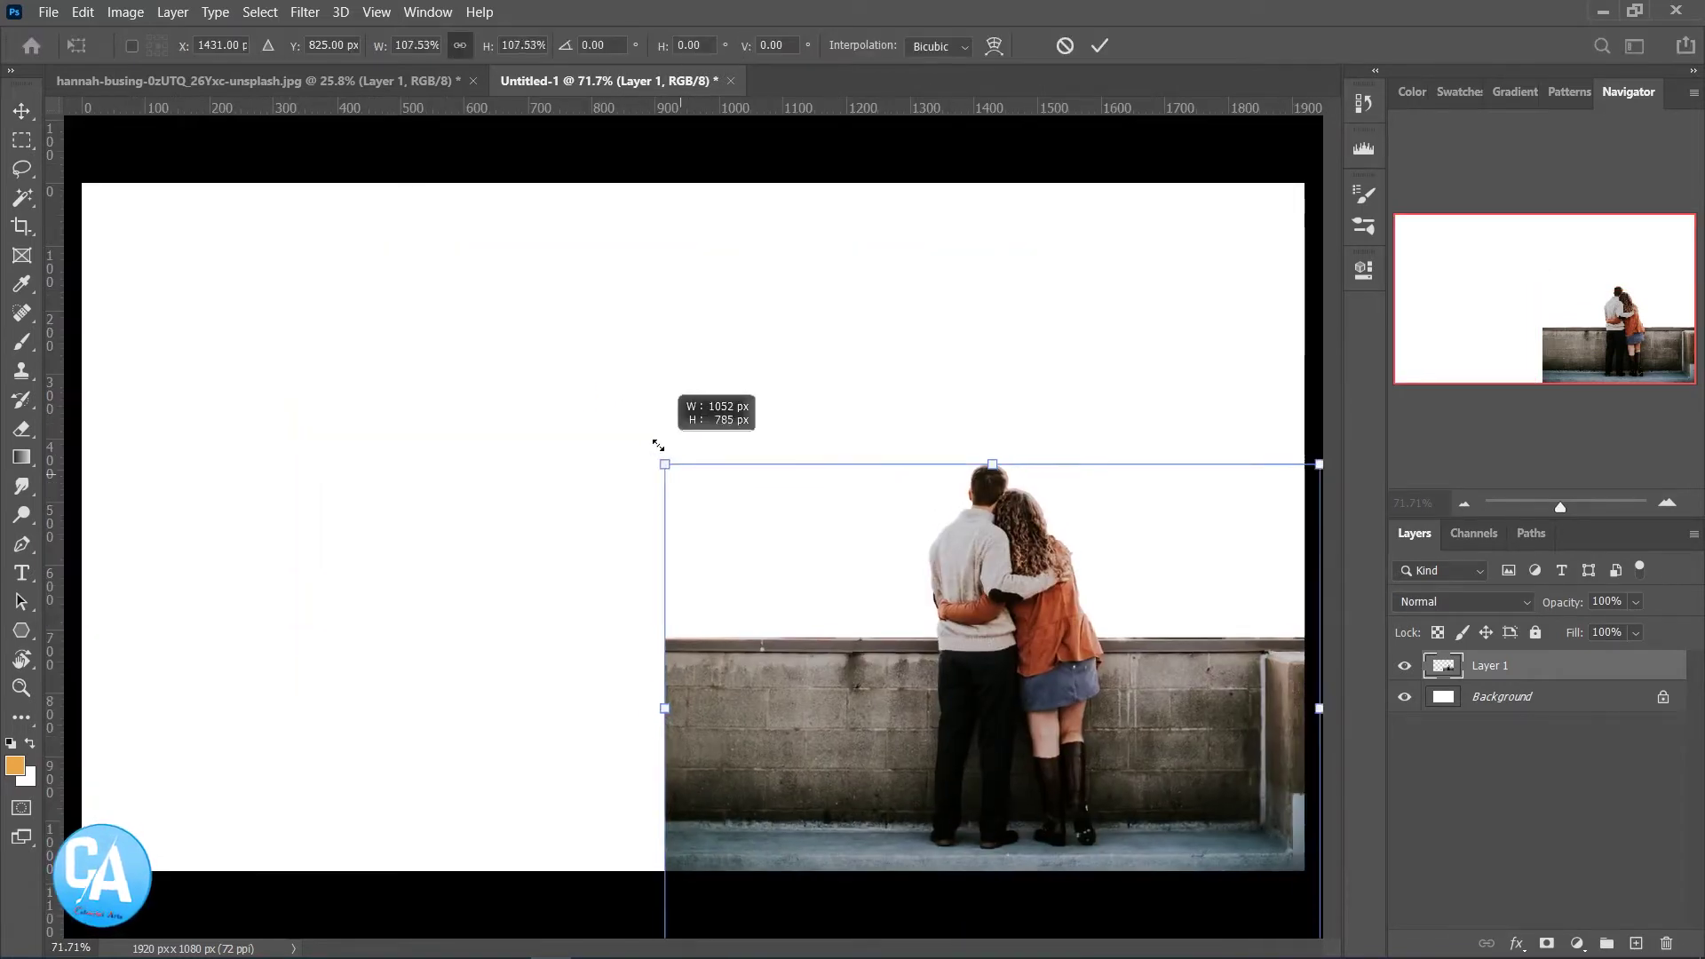
pyautogui.moveTo(686, 470); pyautogui.dragTo(626, 420)
pyautogui.moveTo(966, 709)
pyautogui.mouseDown()
pyautogui.moveTo(845, 699)
pyautogui.moveTo(916, 726)
pyautogui.mouseUp()
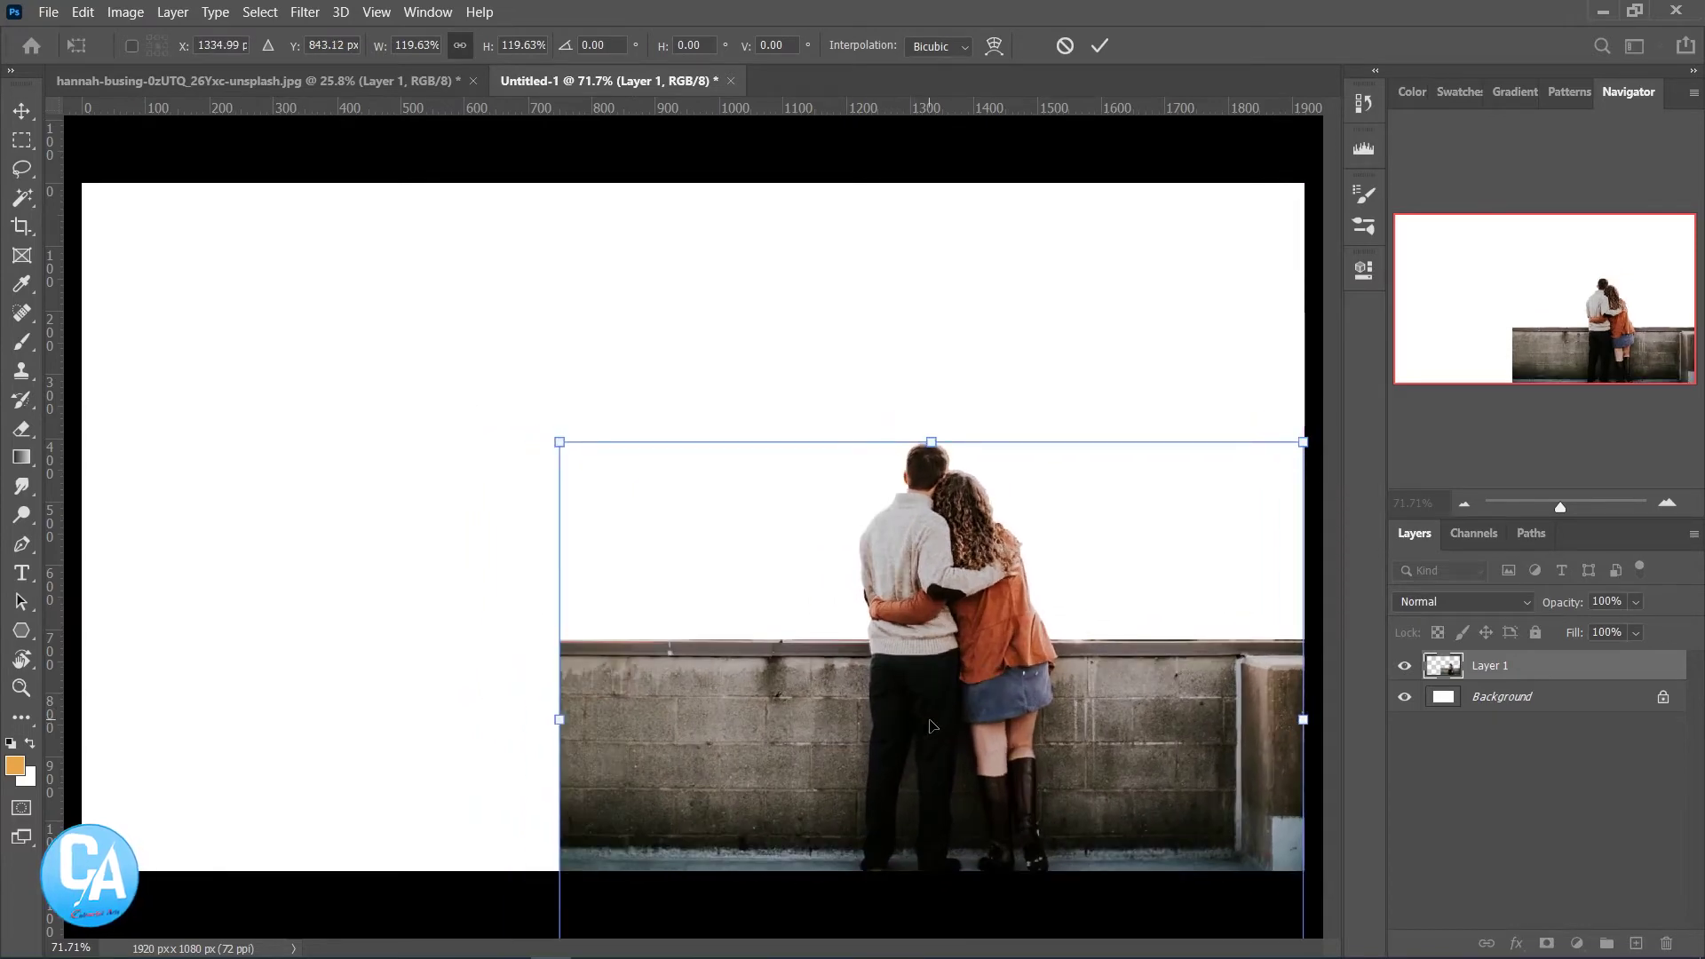
pyautogui.press('Return')
pyautogui.moveTo(974, 744); pyautogui.dragTo(902, 693)
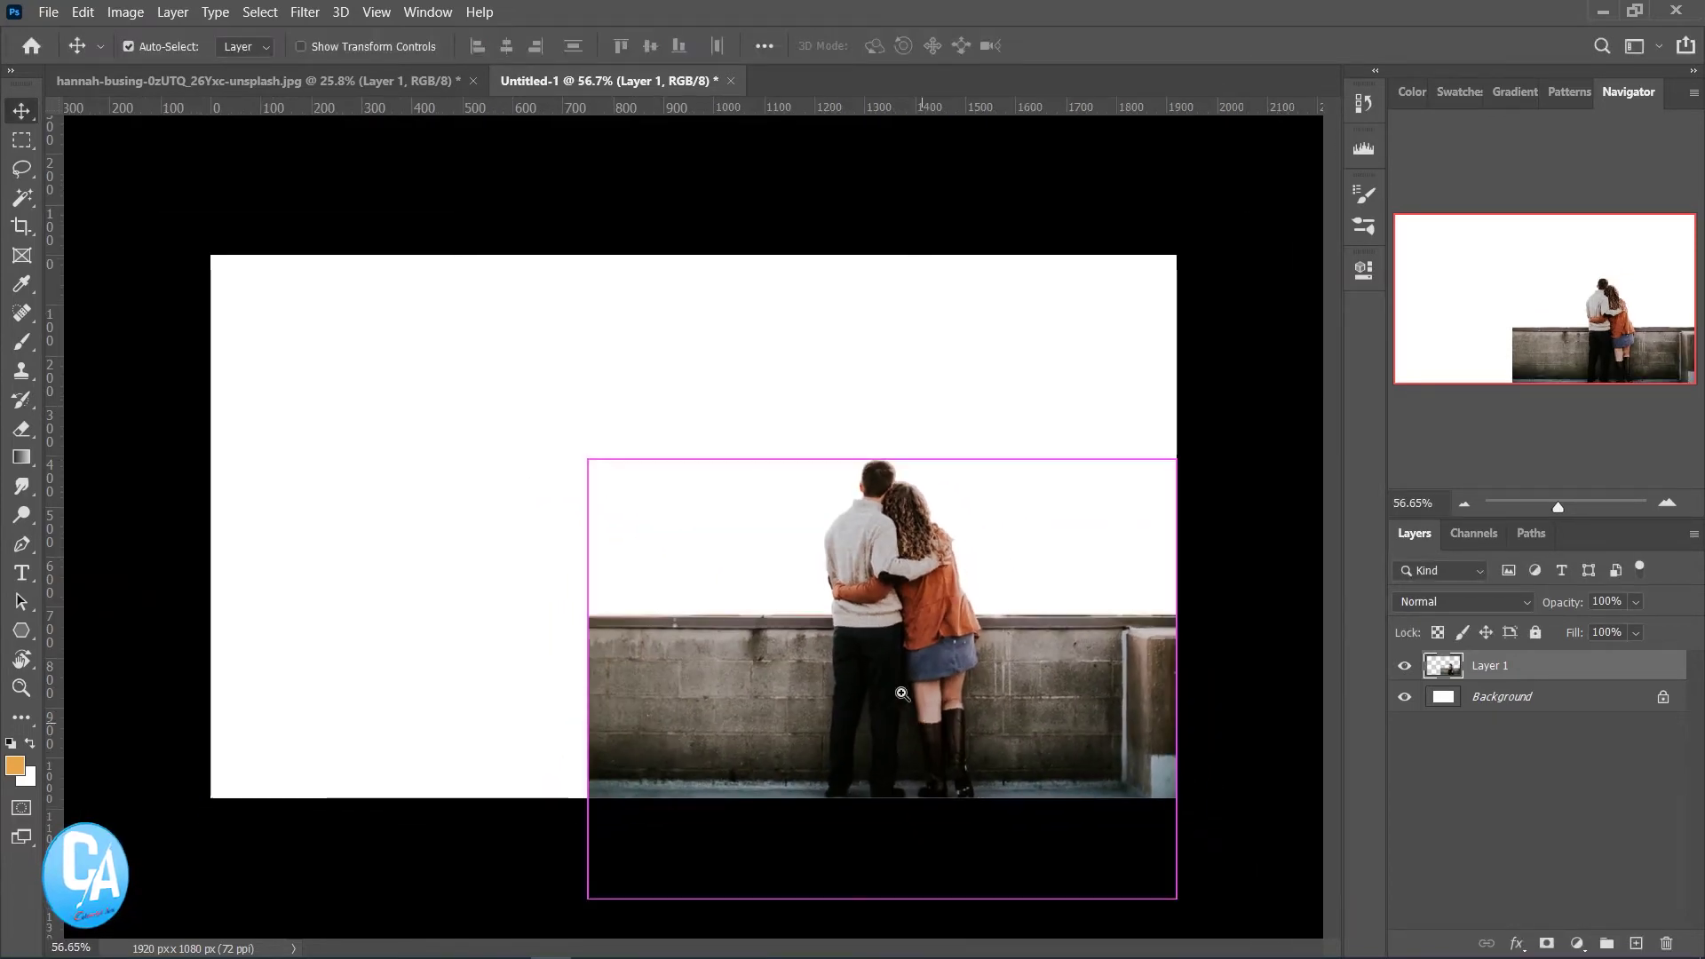
# Copy the left part of the rooftop wall onto a new Layer 2
pyautogui.click(22, 140)
pyautogui.moveTo(531, 568)
pyautogui.mouseDown()
pyautogui.moveTo(558, 668)
pyautogui.moveTo(760, 881)
pyautogui.mouseUp()
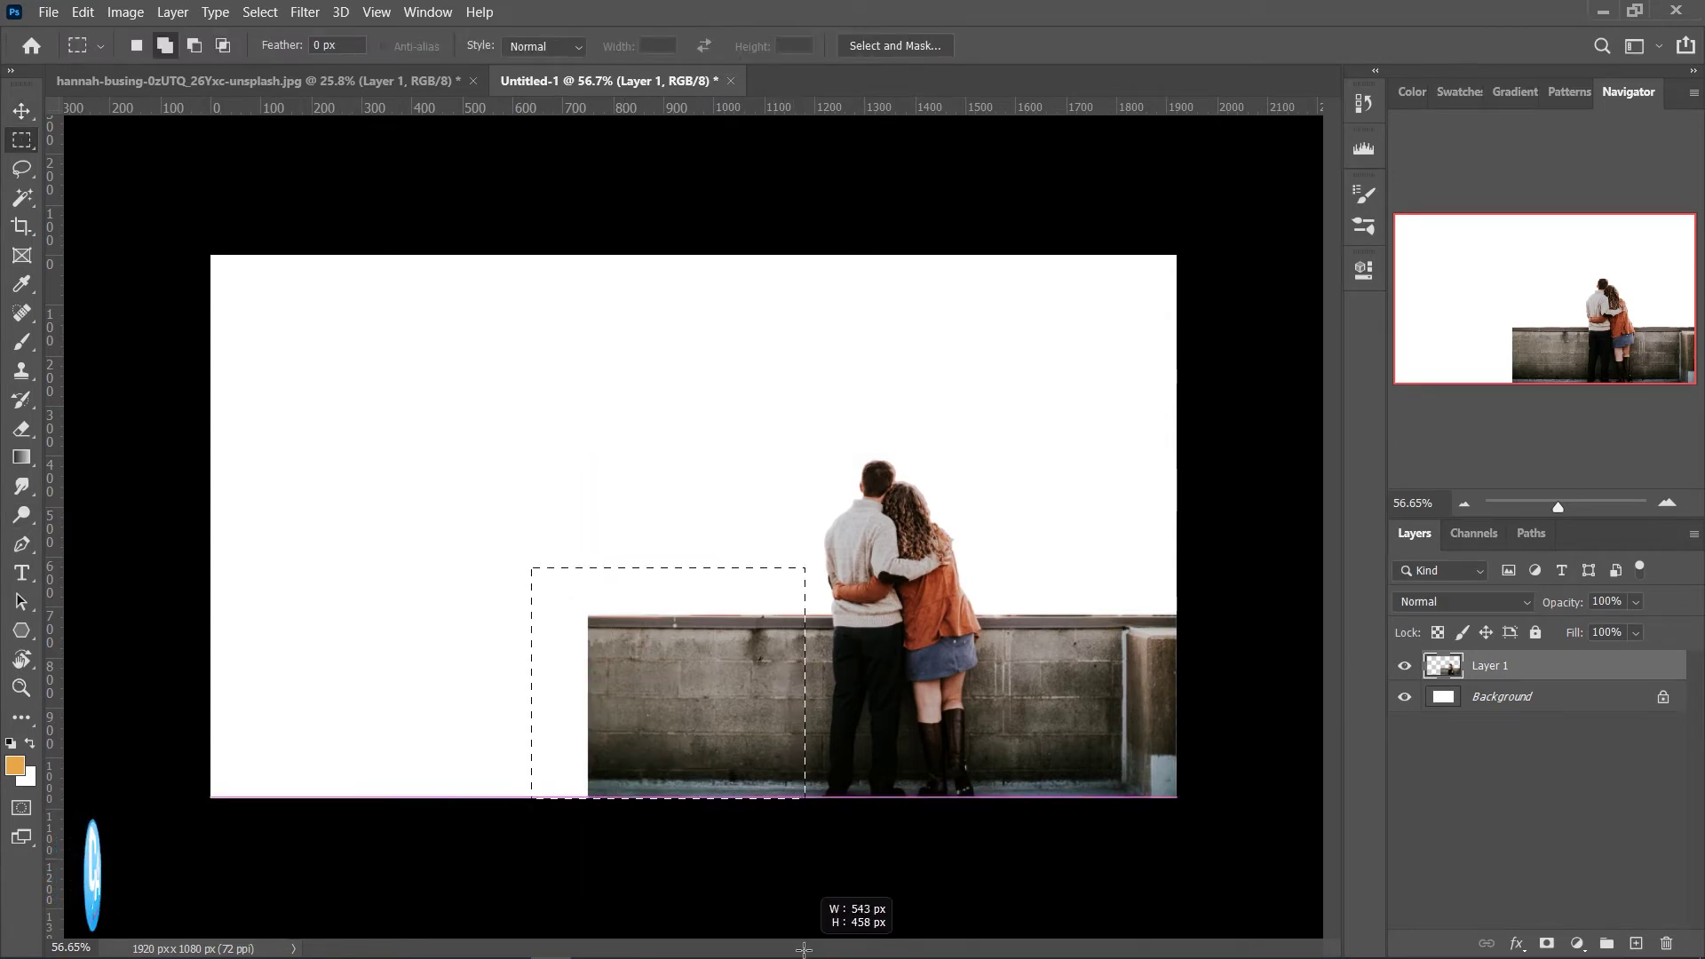
pyautogui.moveTo(796, 926); pyautogui.dragTo(805, 931)
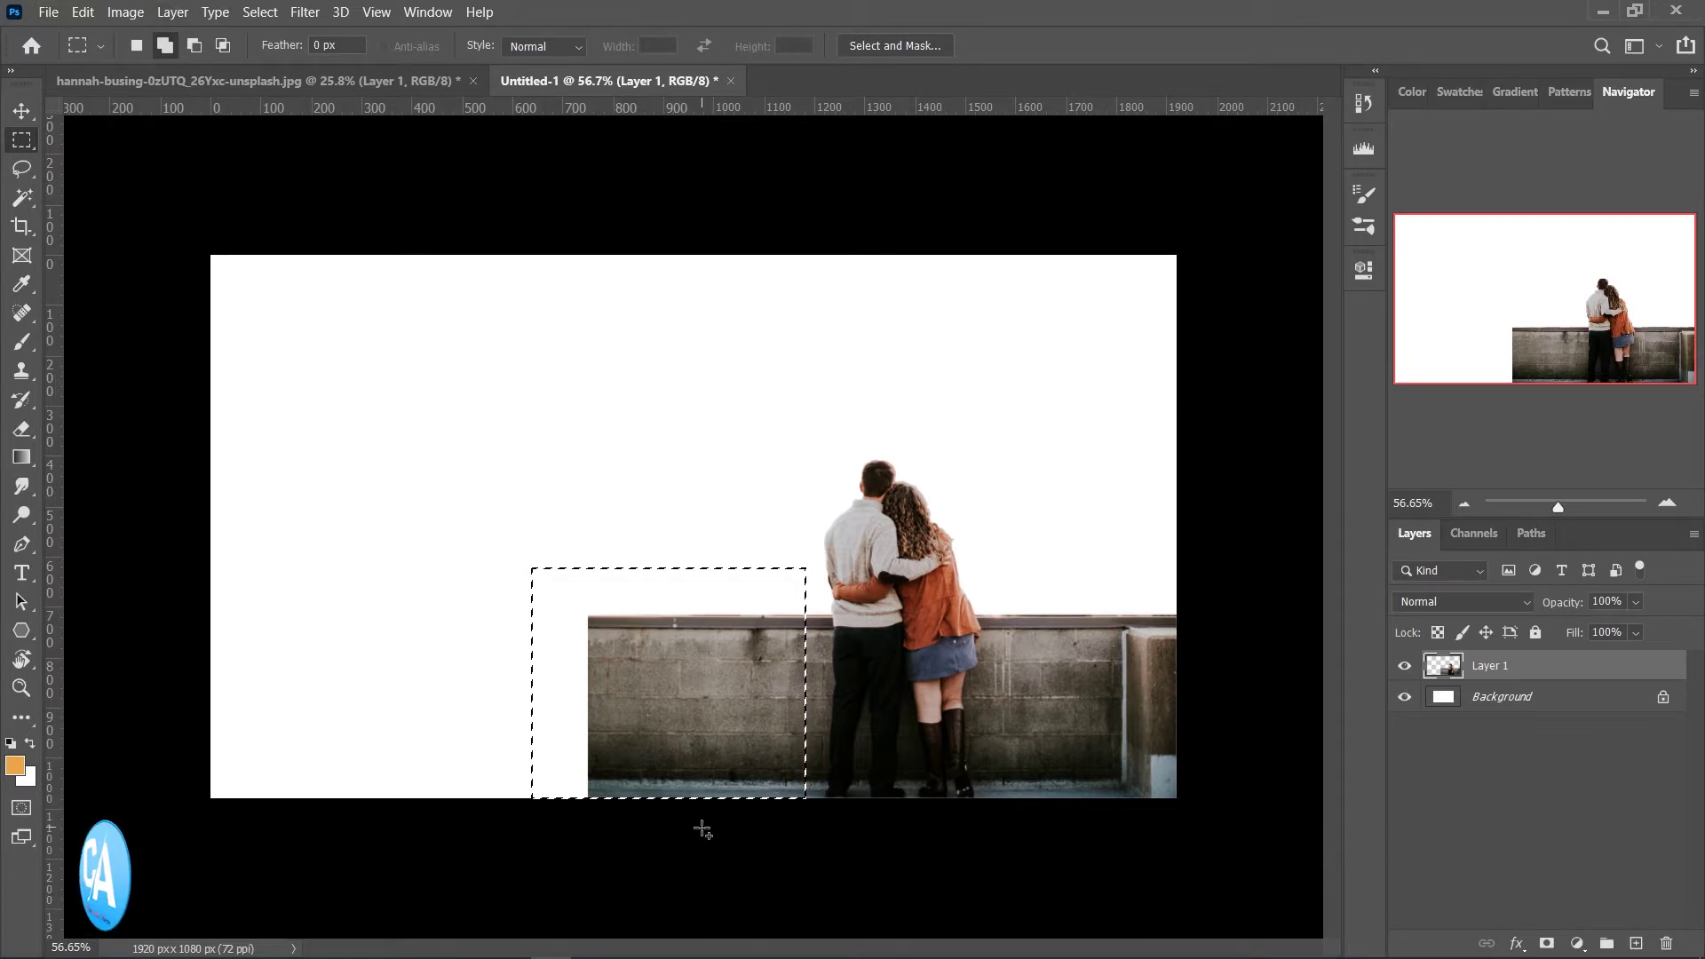
pyautogui.hotkey('ctrl', 'j')
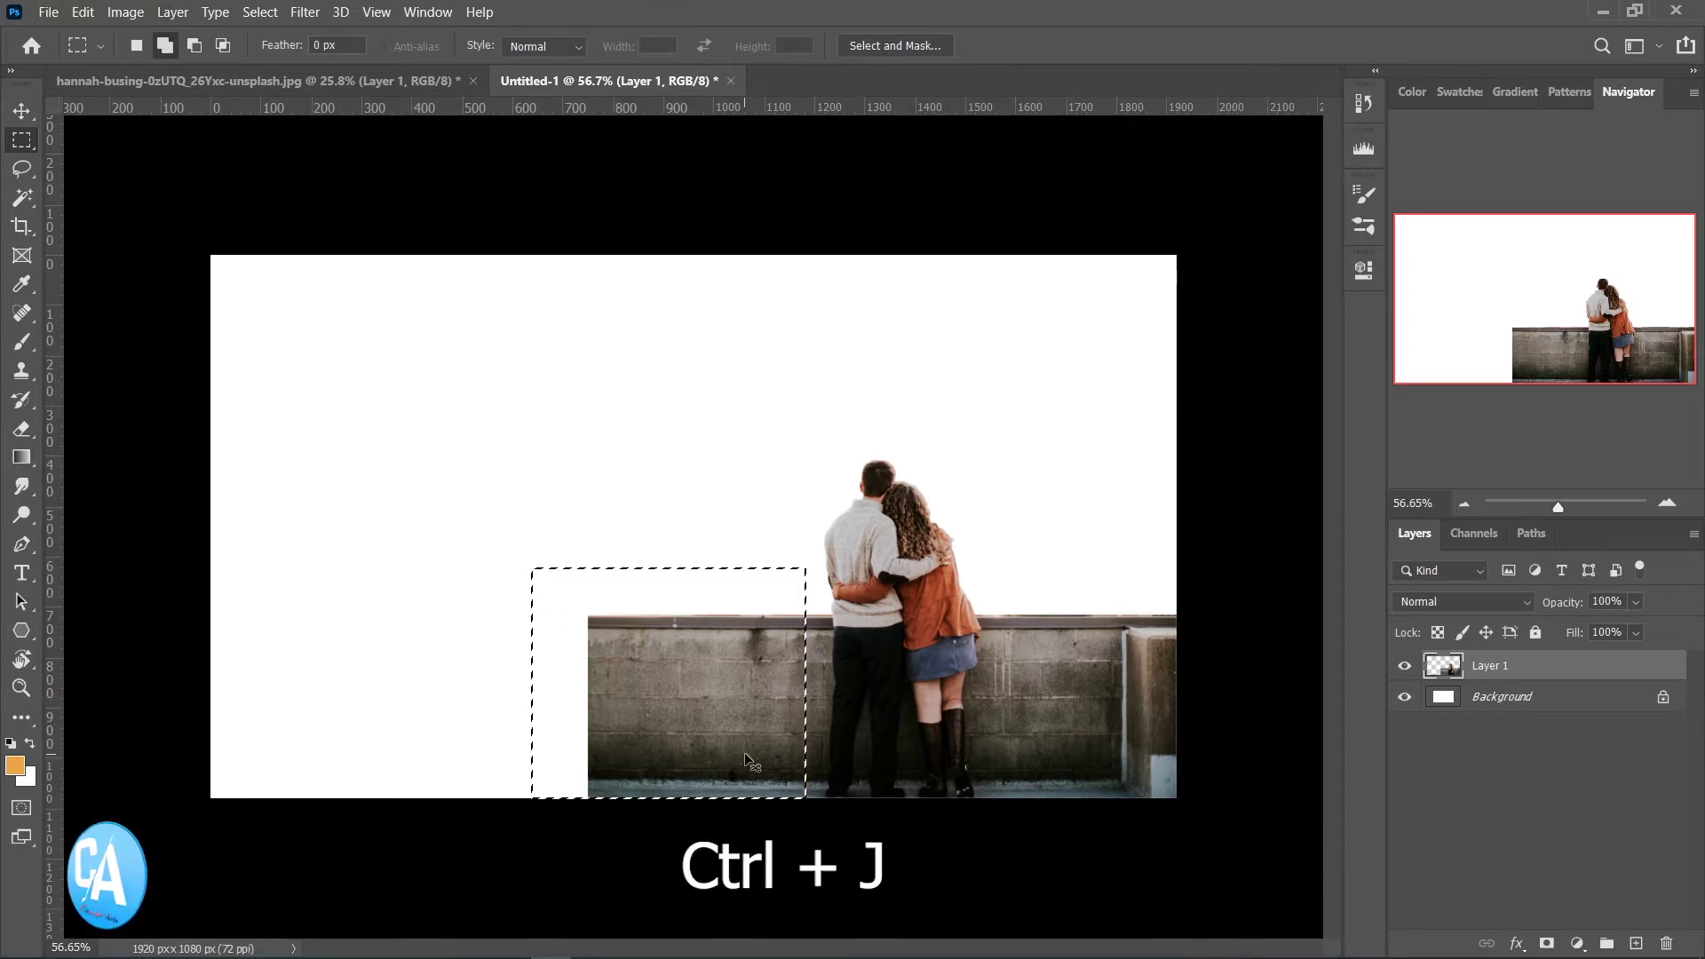
# Slide the Layer 2 wall copy left and nudge it down to align
pyautogui.press('v')
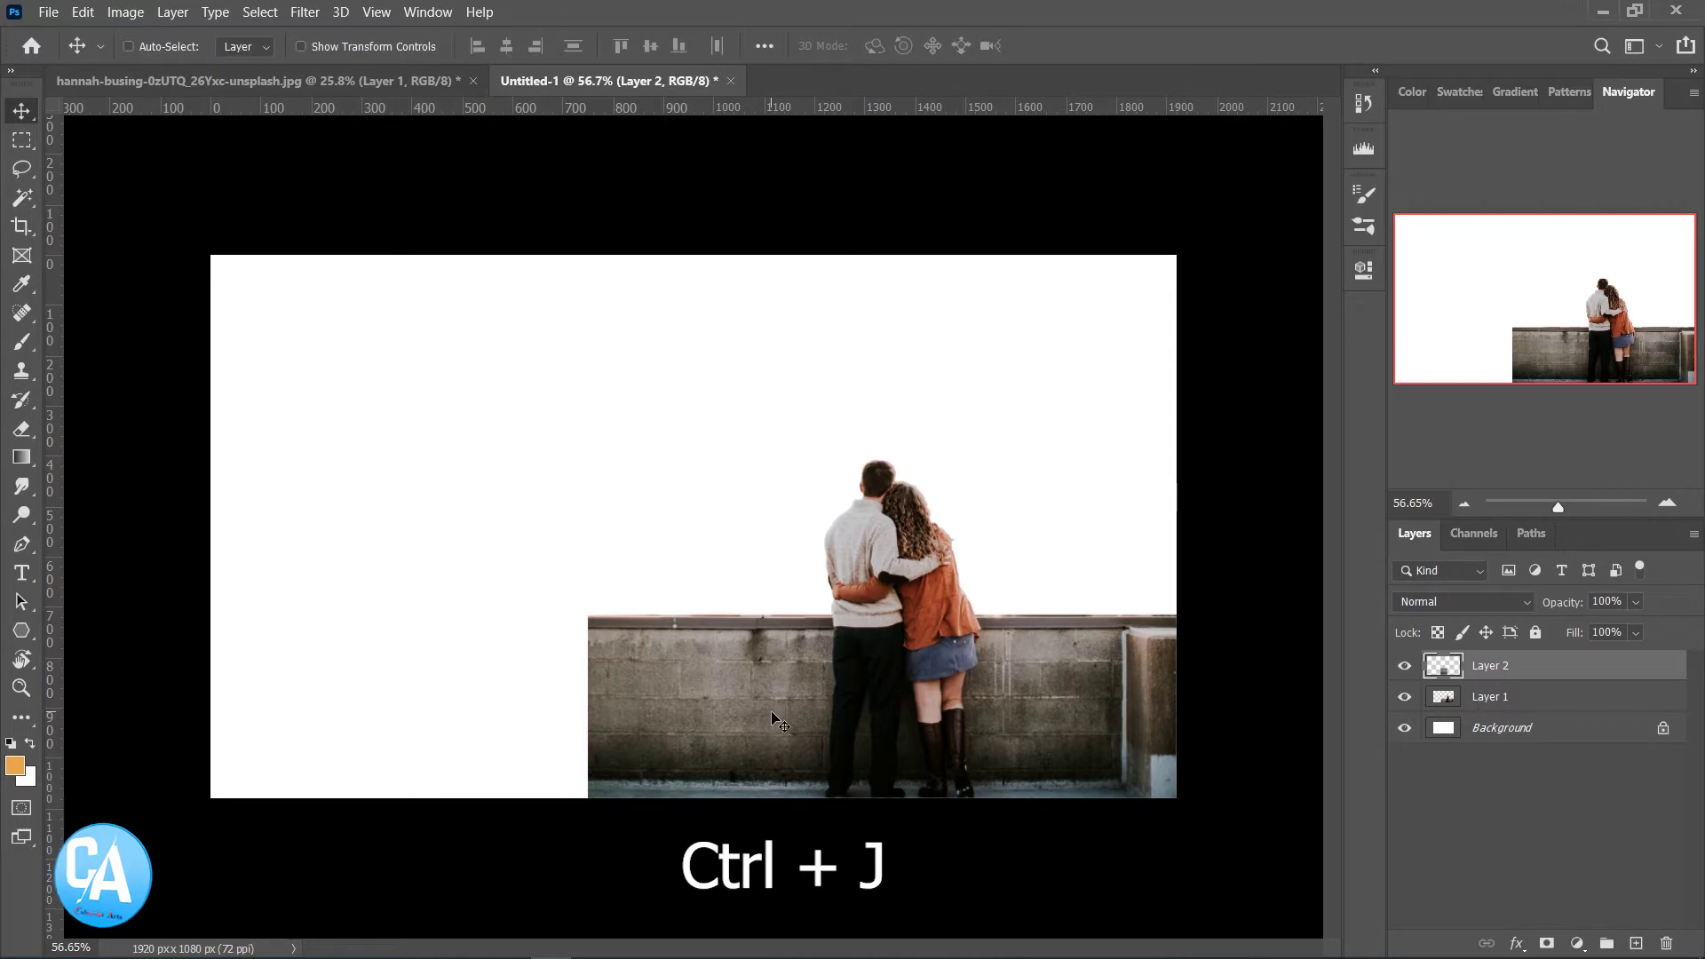
pyautogui.moveTo(772, 717); pyautogui.dragTo(589, 703)
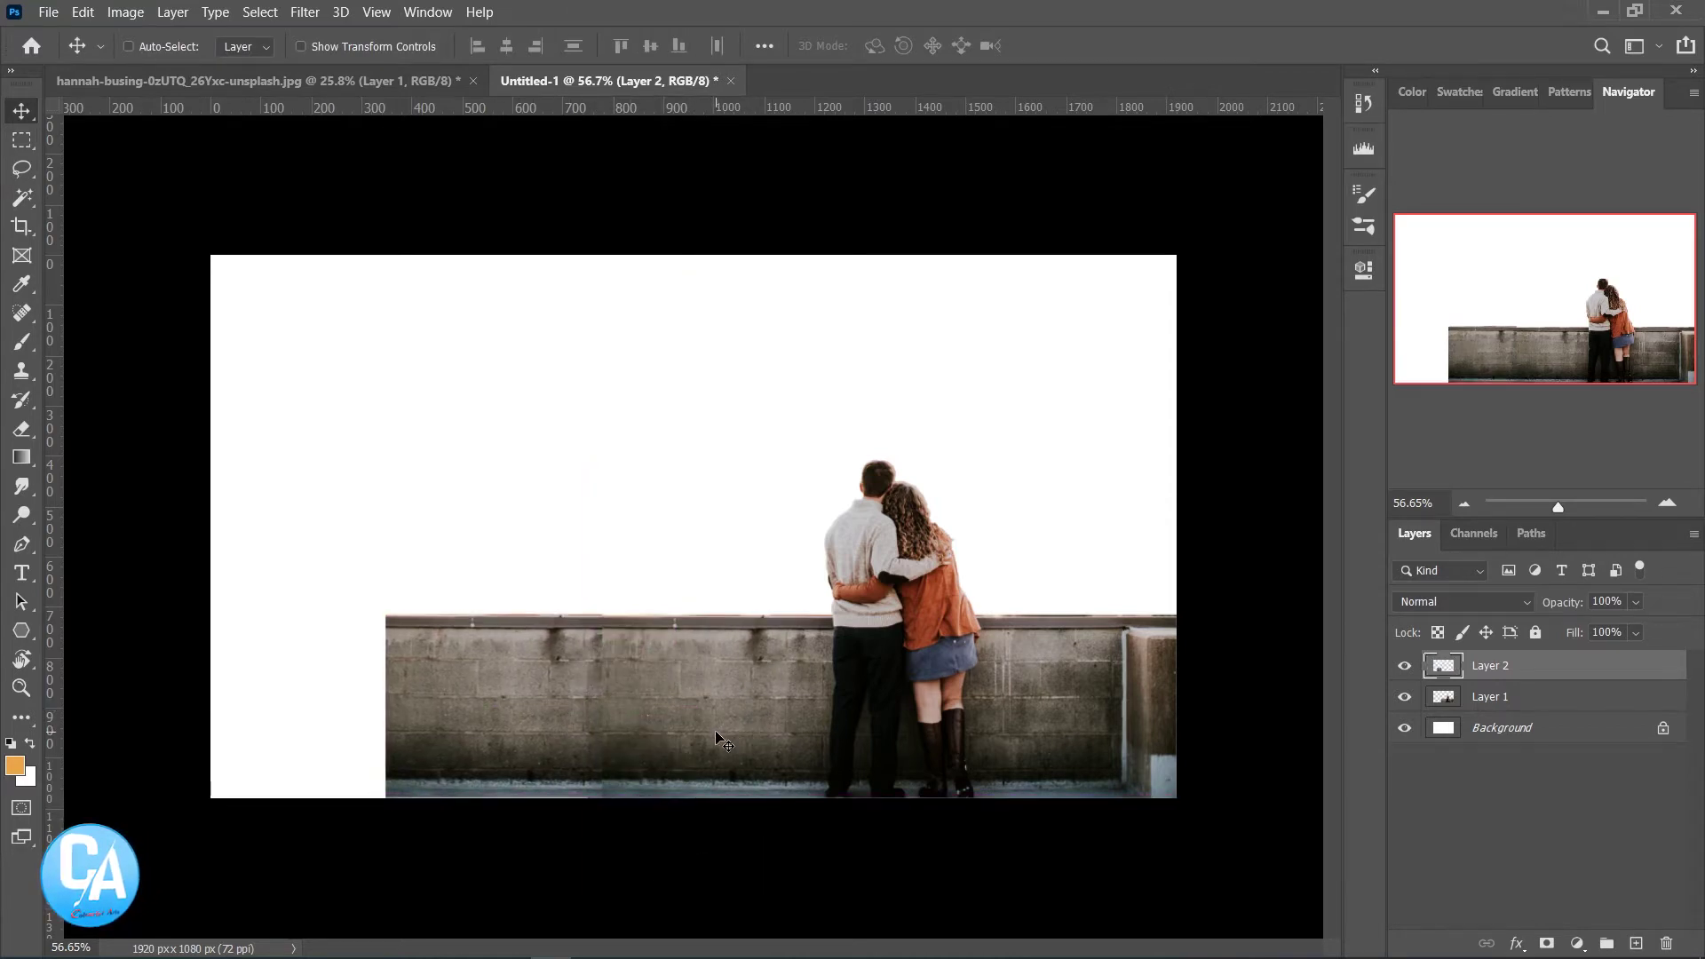
pyautogui.press('Down')
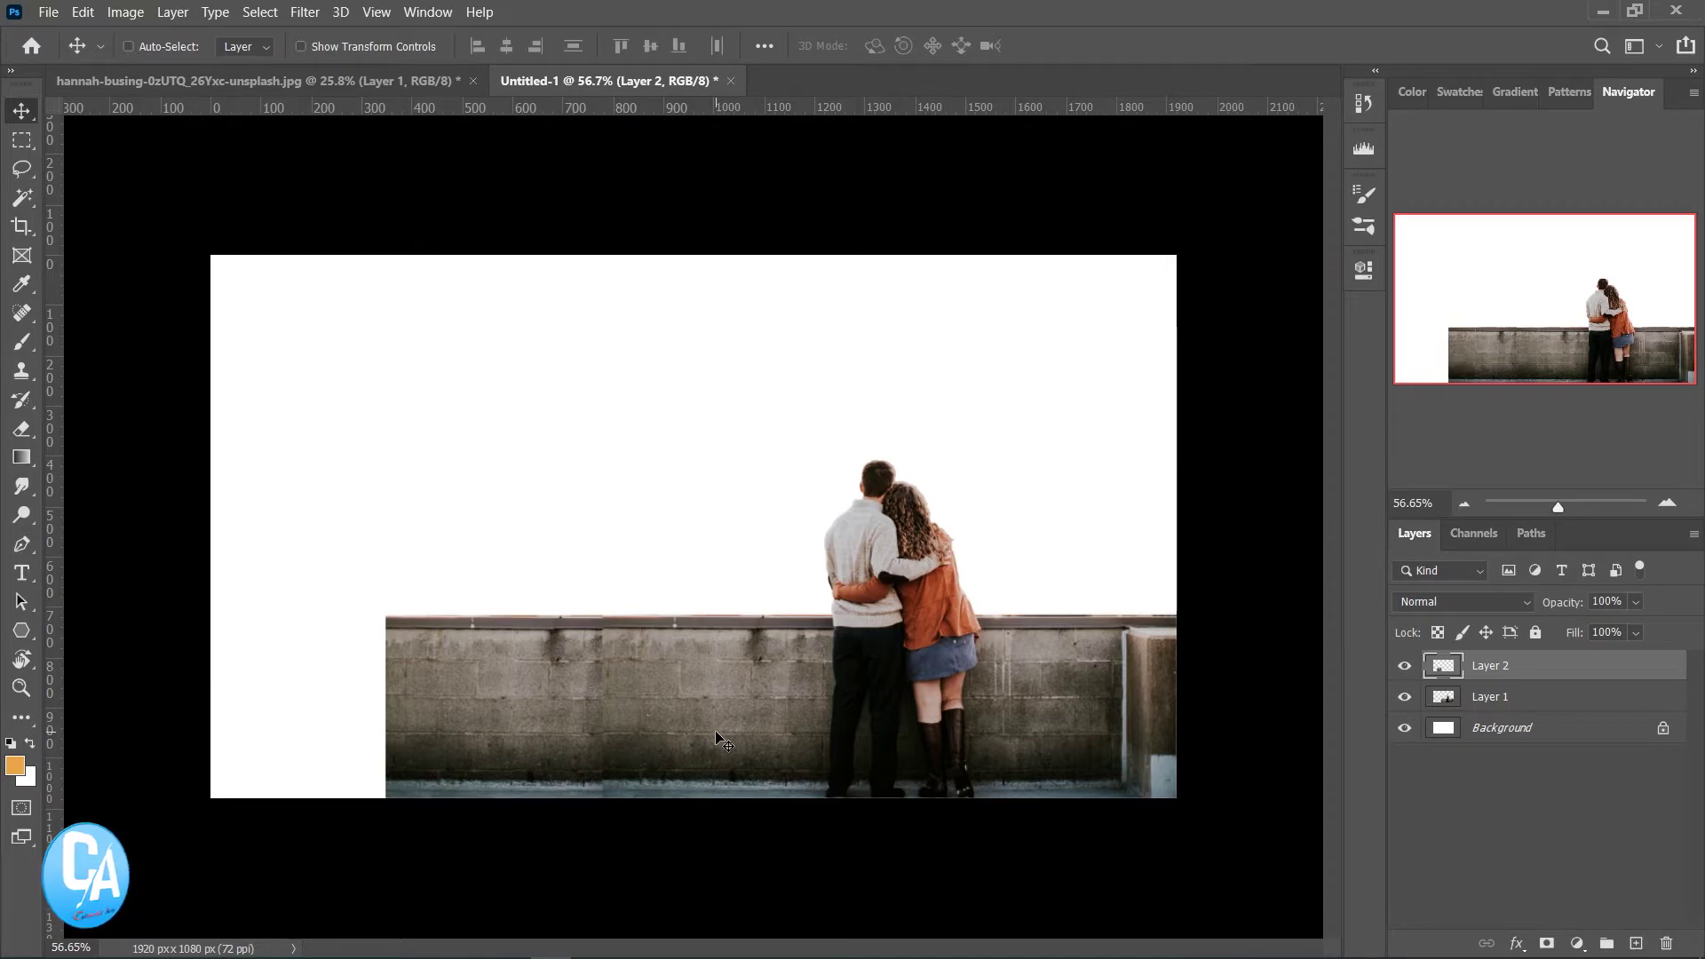
pyautogui.moveTo(543, 662); pyautogui.dragTo(722, 782)
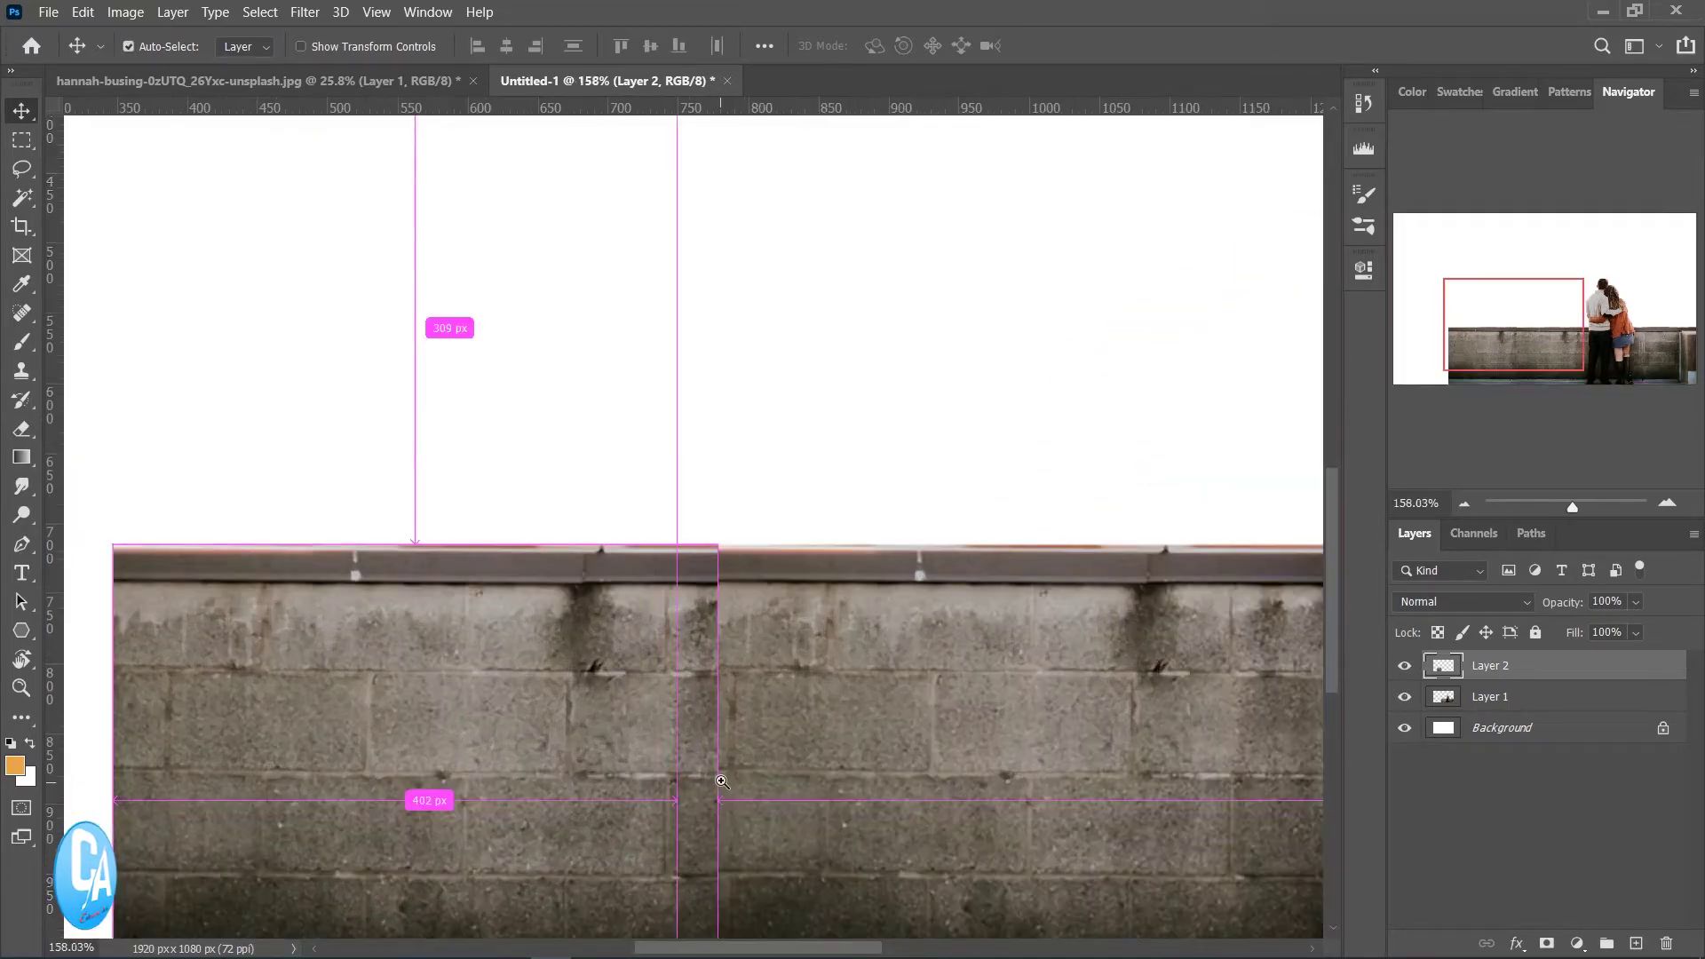
pyautogui.moveTo(734, 628); pyautogui.dragTo(760, 446)
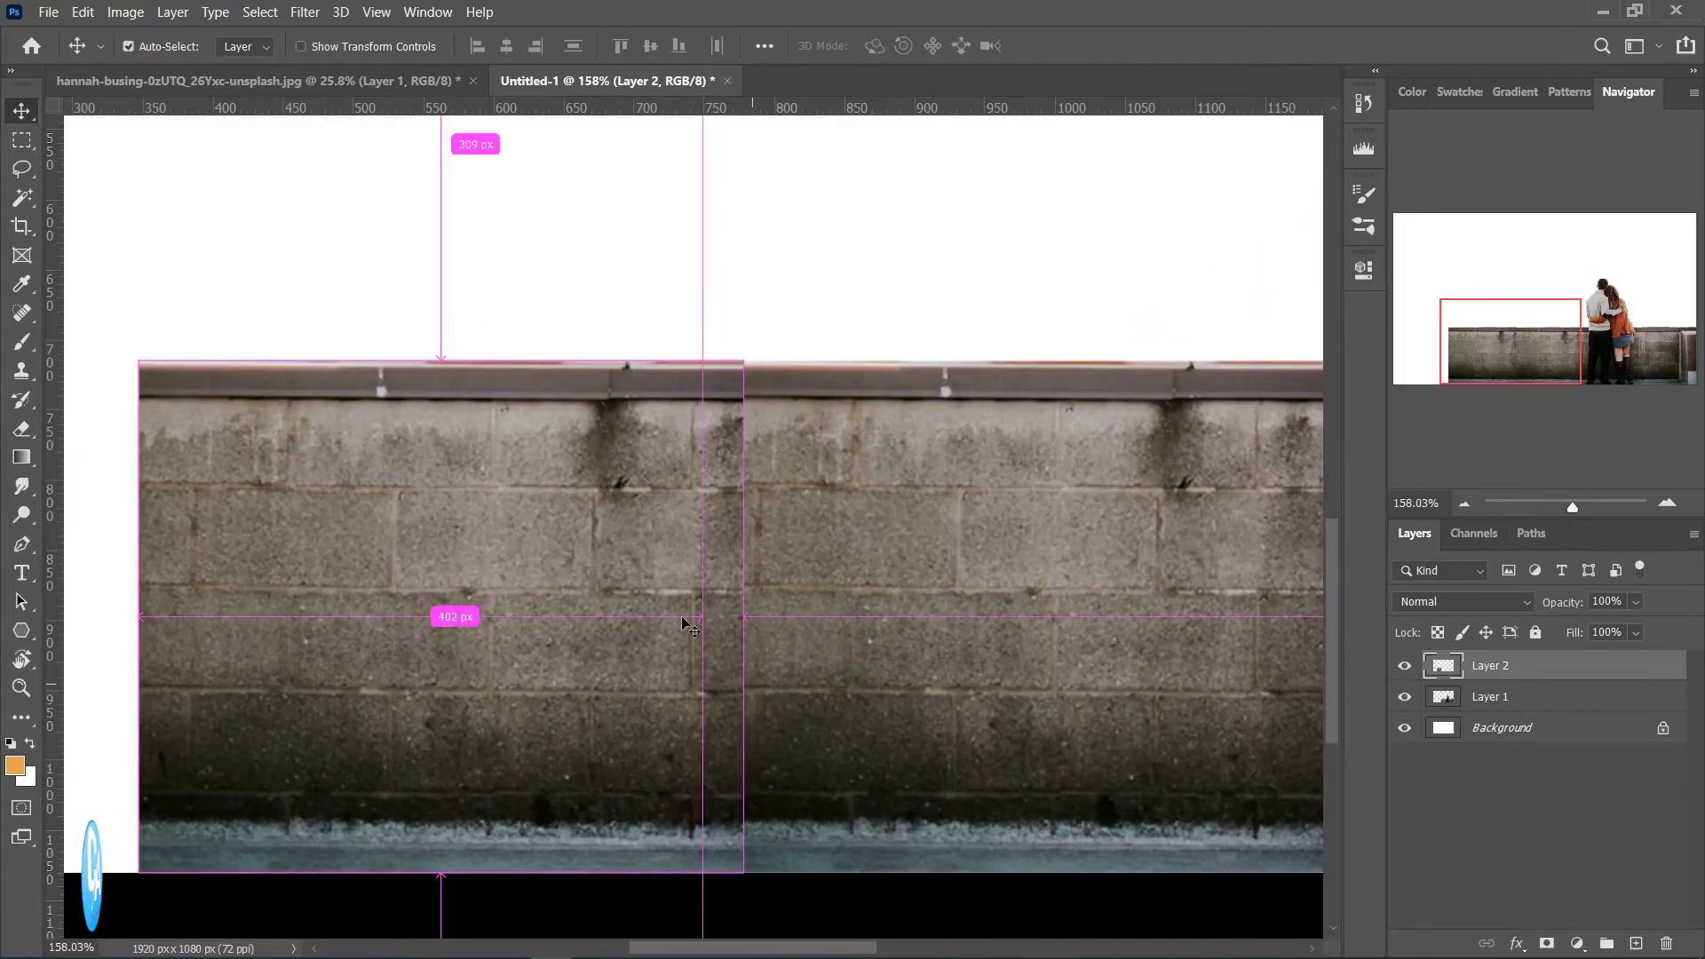
pyautogui.hotkey('ctrl', 't')
pyautogui.press('Return')
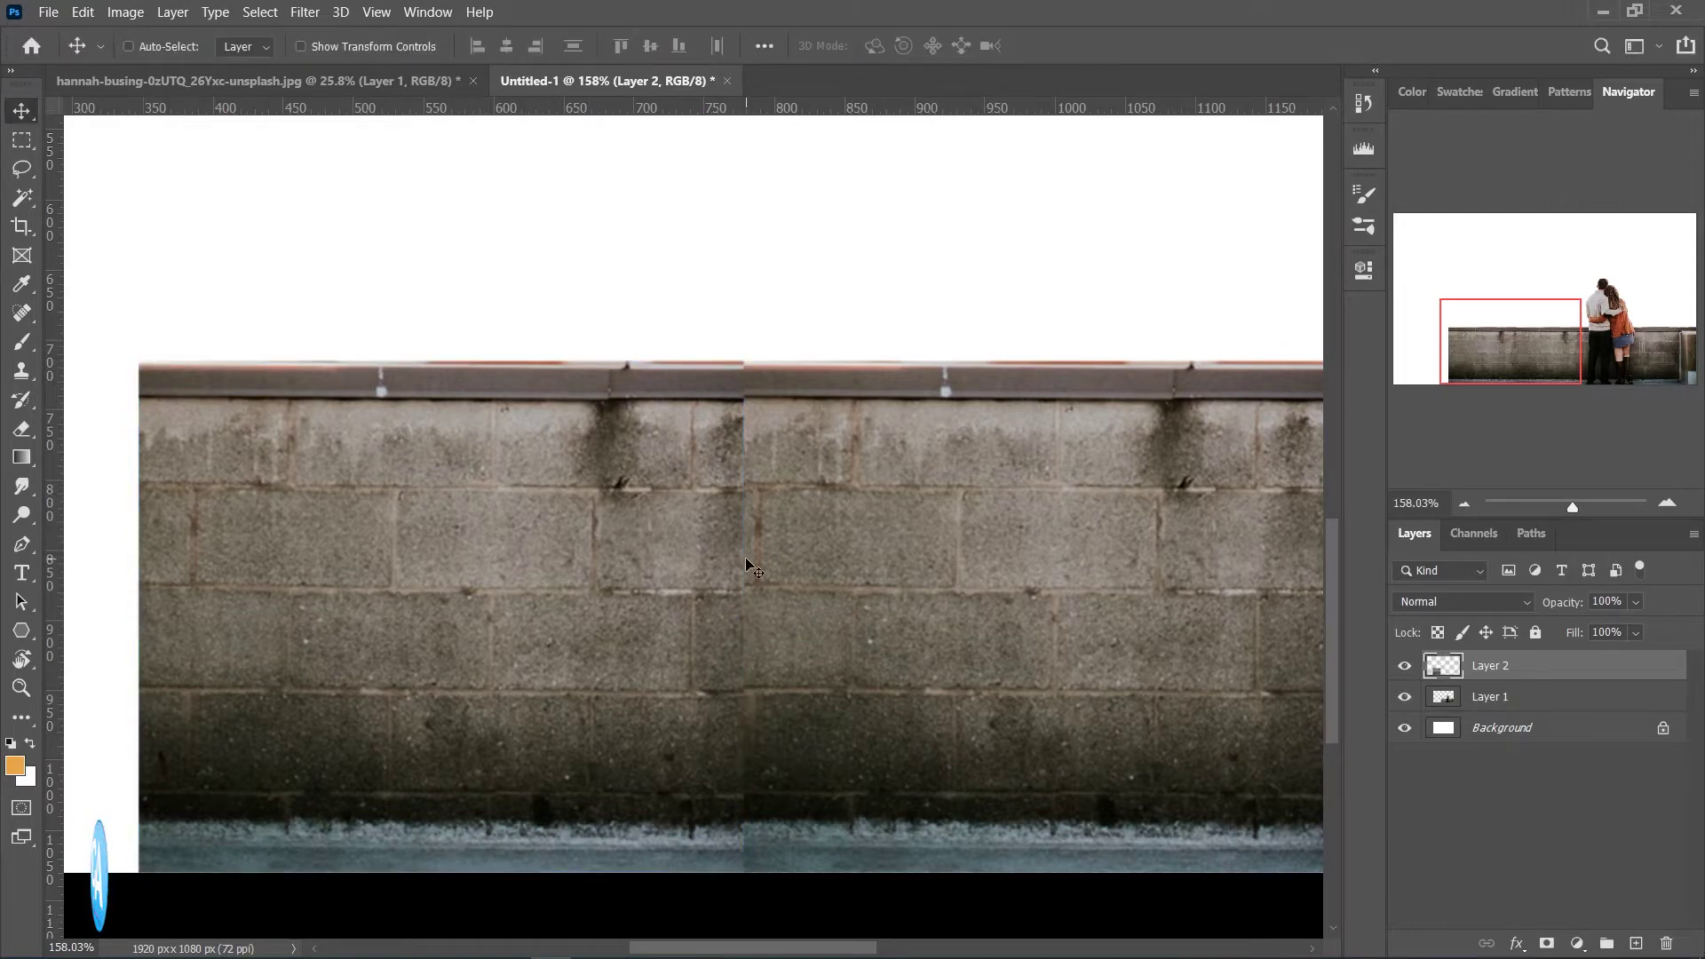
pyautogui.hotkey('ctrl', '0')
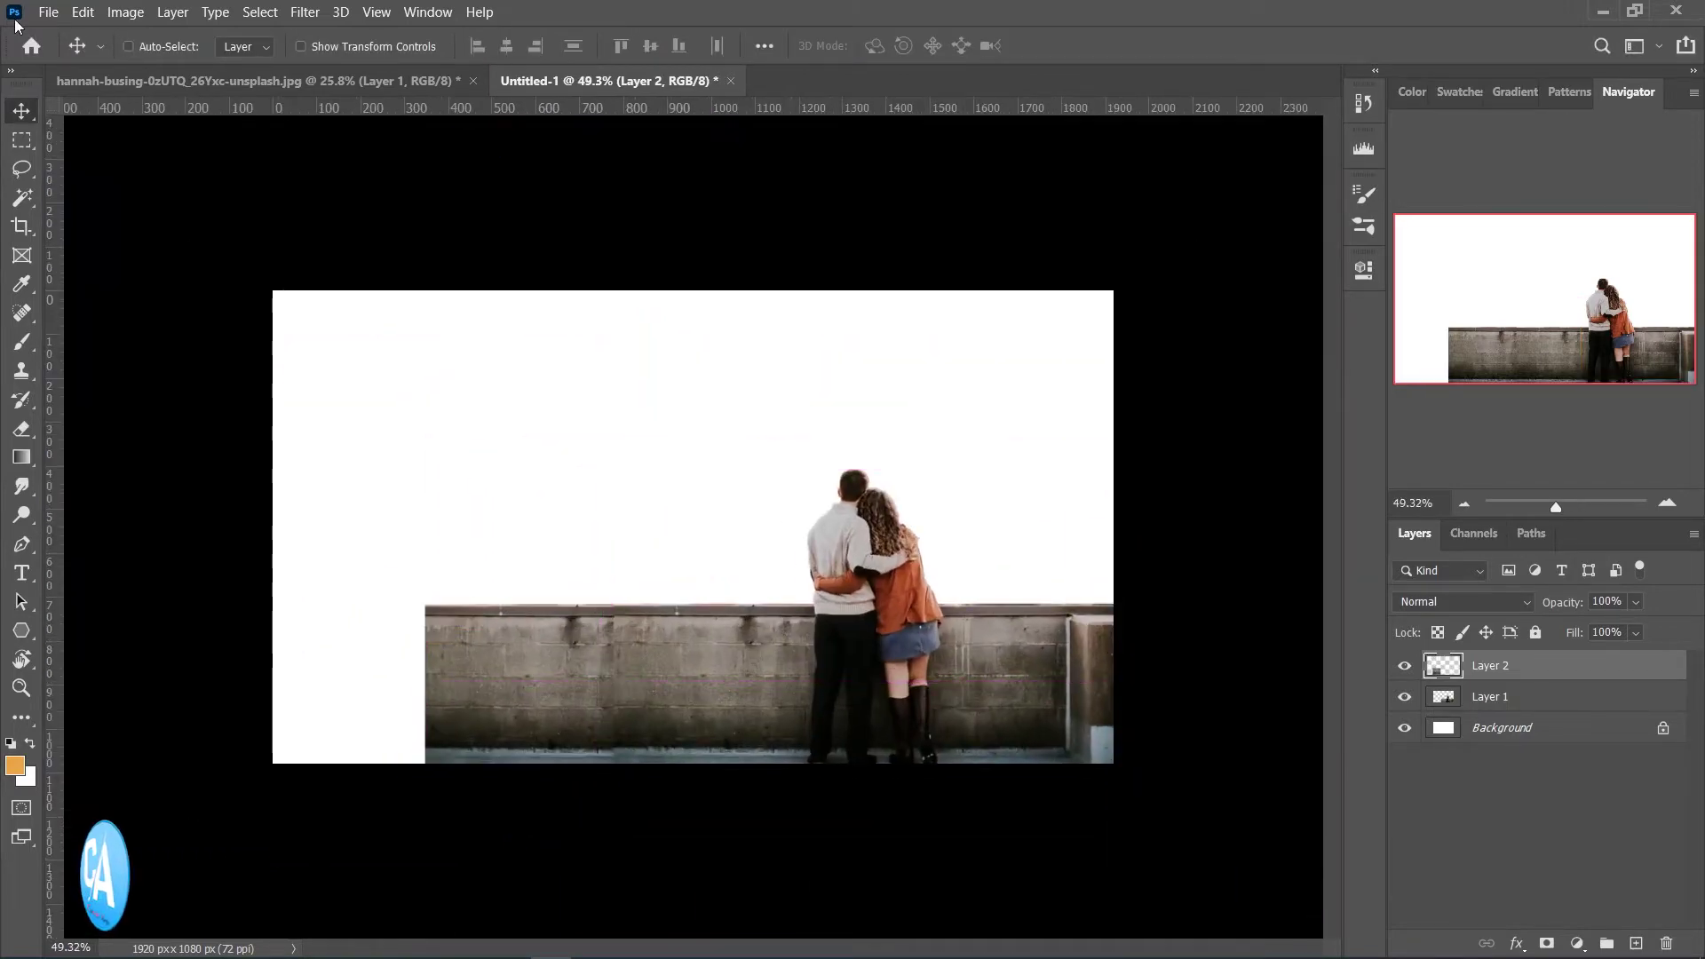
pyautogui.click(83, 11)
# Flip the Layer 2 wall piece horizontally
pyautogui.click(587, 498)
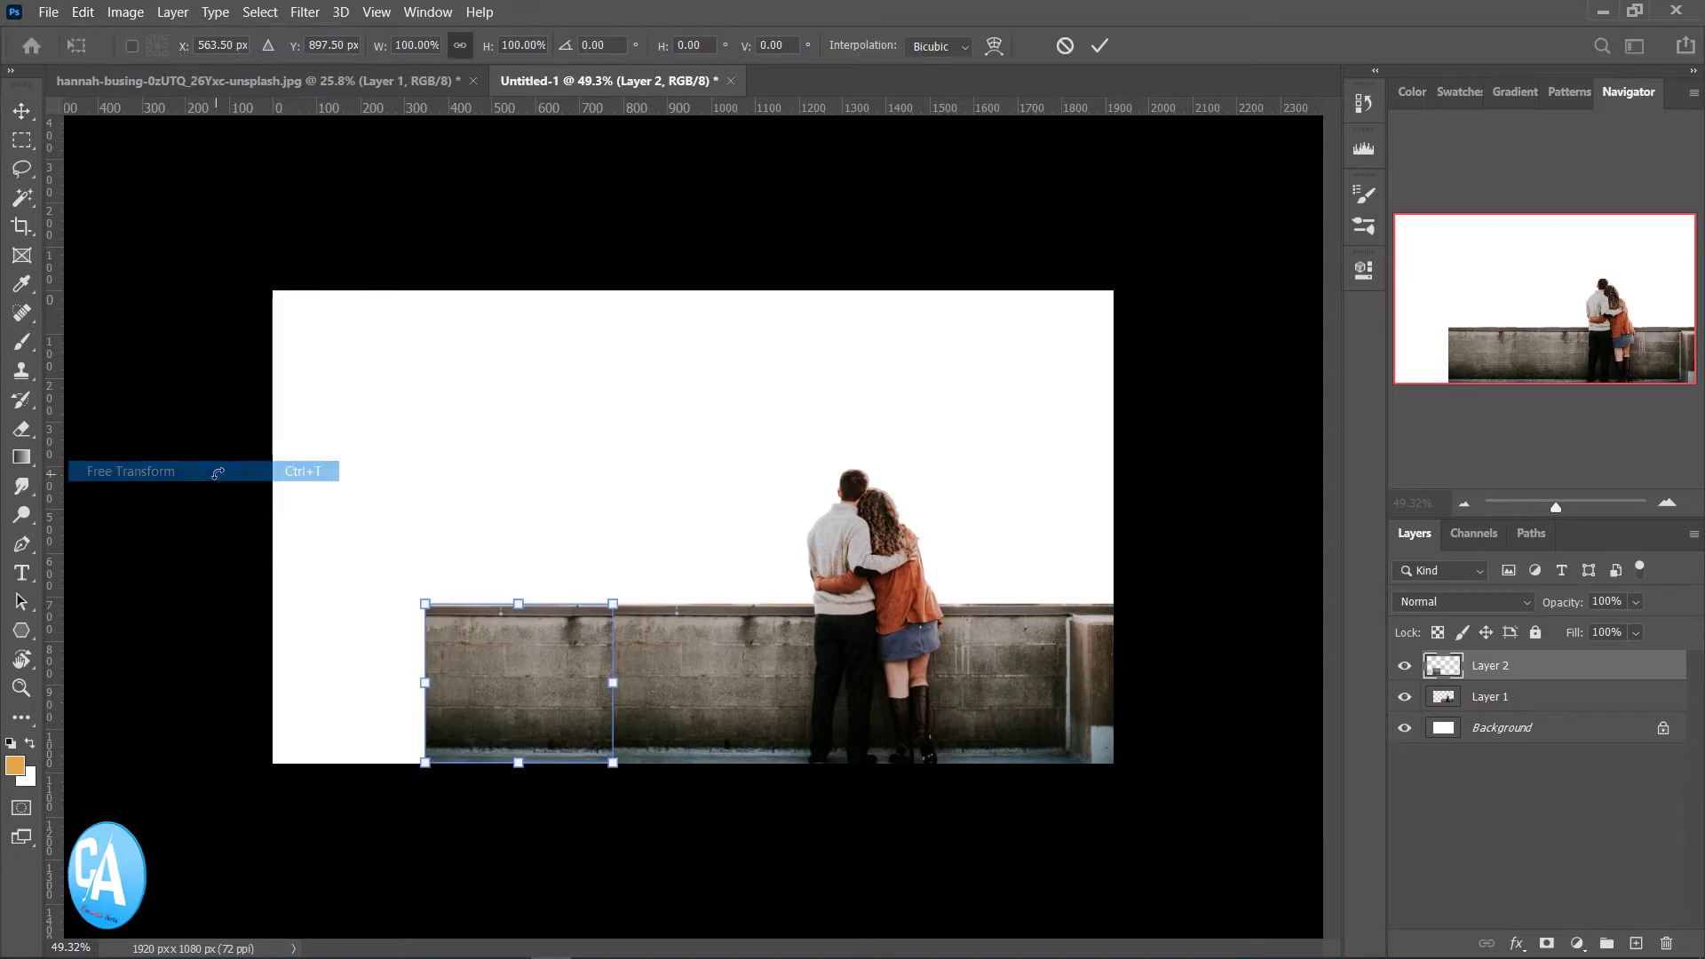
pyautogui.rightClick(515, 662)
pyautogui.click(613, 635)
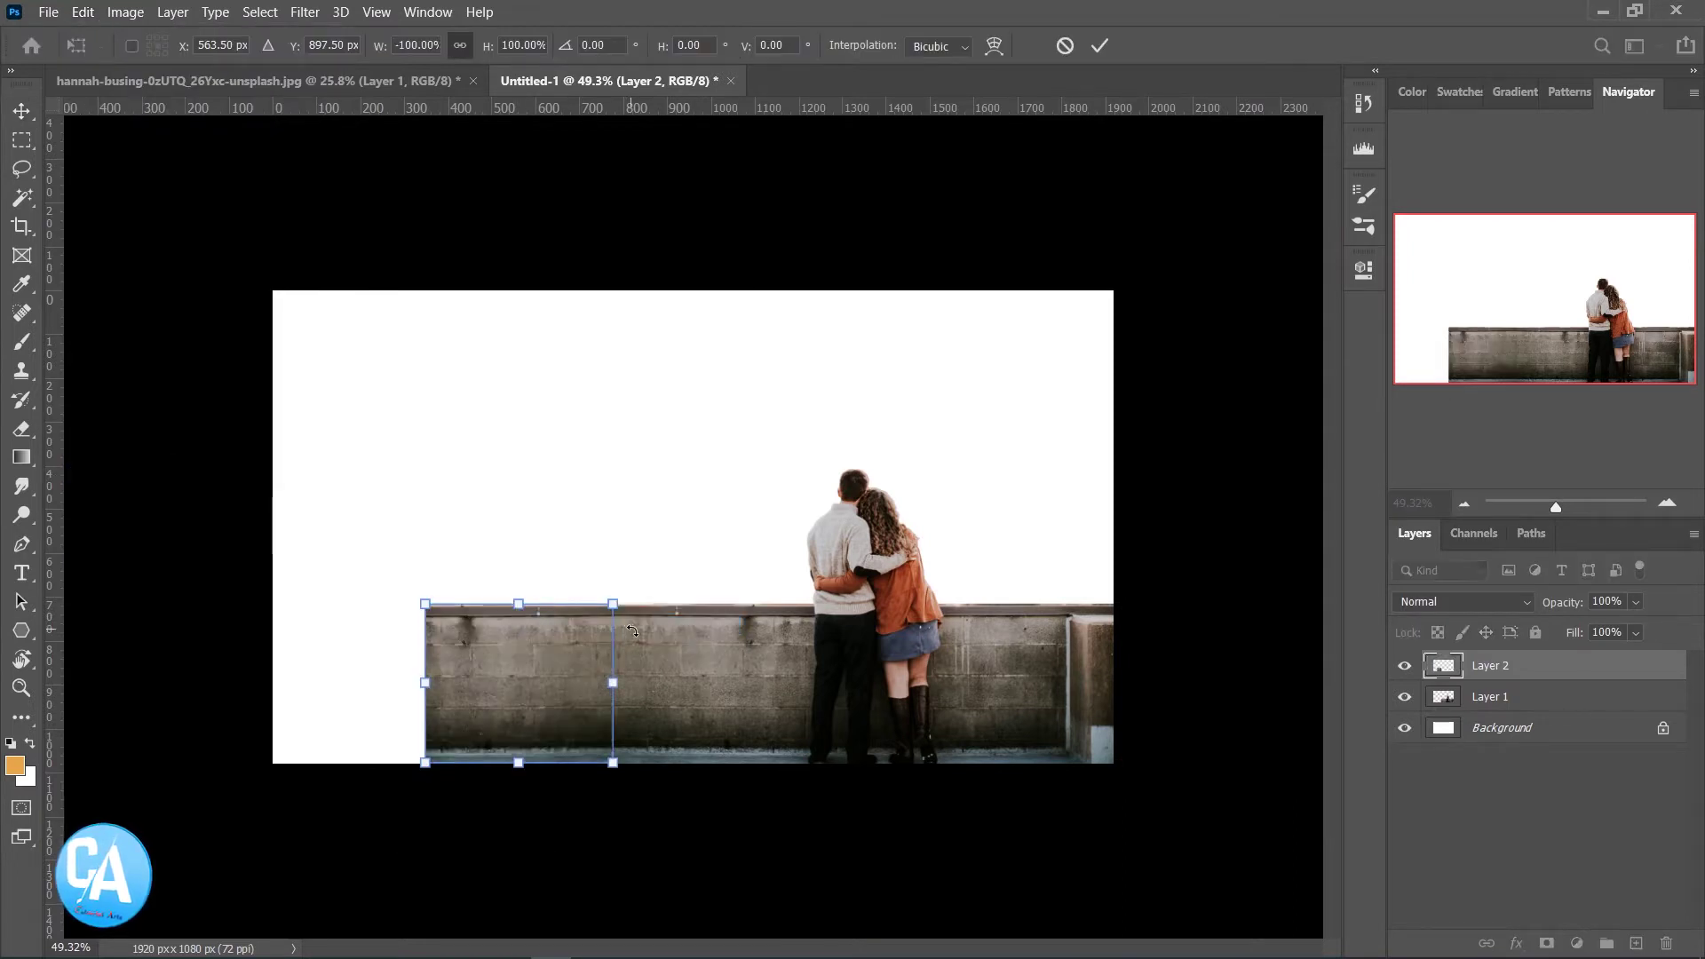
pyautogui.press('Return')
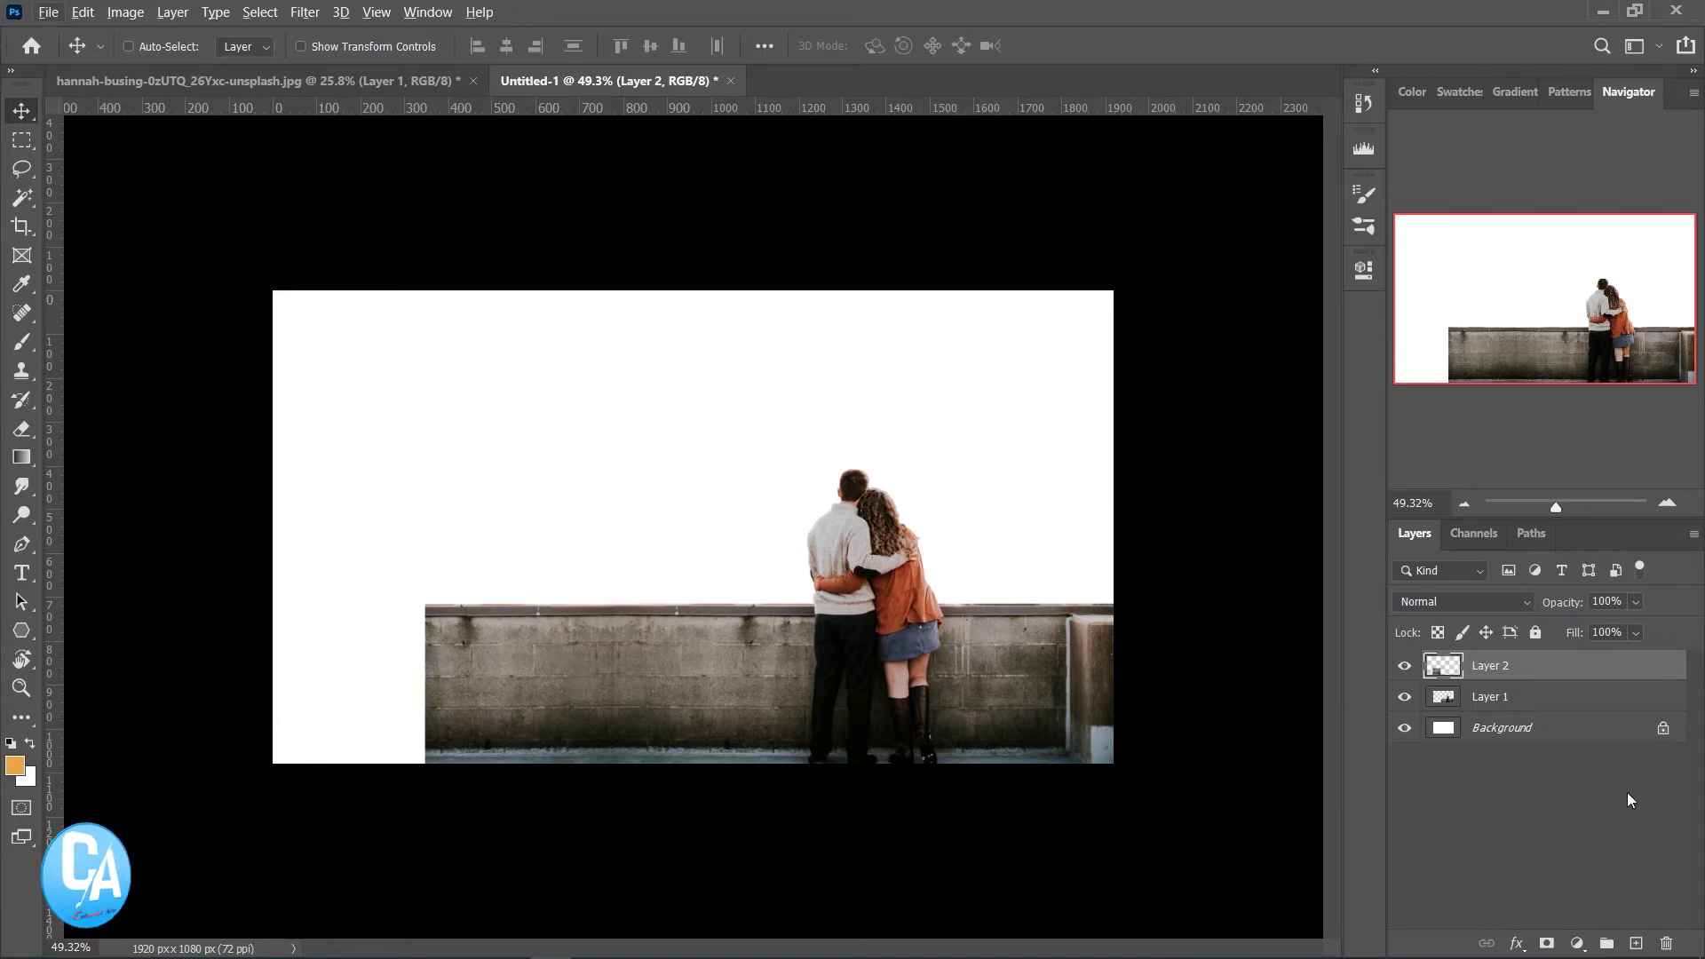
# Duplicate the wall piece, move it to the far left edge, and flip it horizontally
pyautogui.moveTo(1517, 677); pyautogui.dragTo(1638, 943)
pyautogui.moveTo(544, 673); pyautogui.dragTo(335, 678)
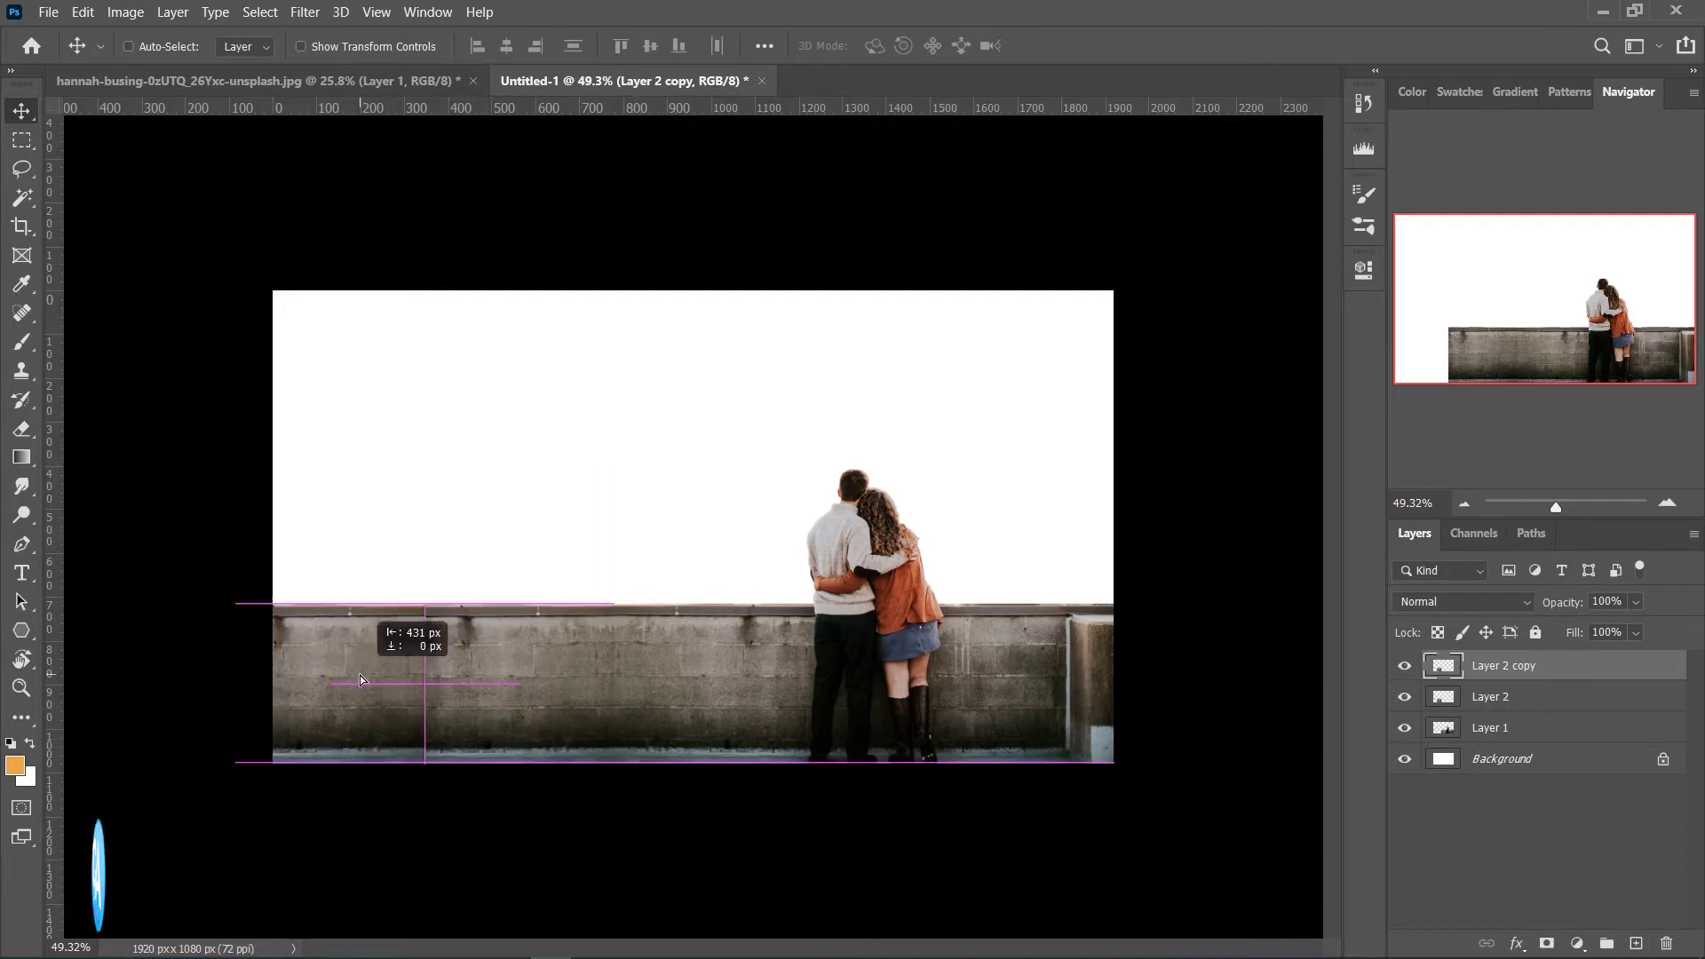
pyautogui.moveTo(334, 673); pyautogui.dragTo(359, 671)
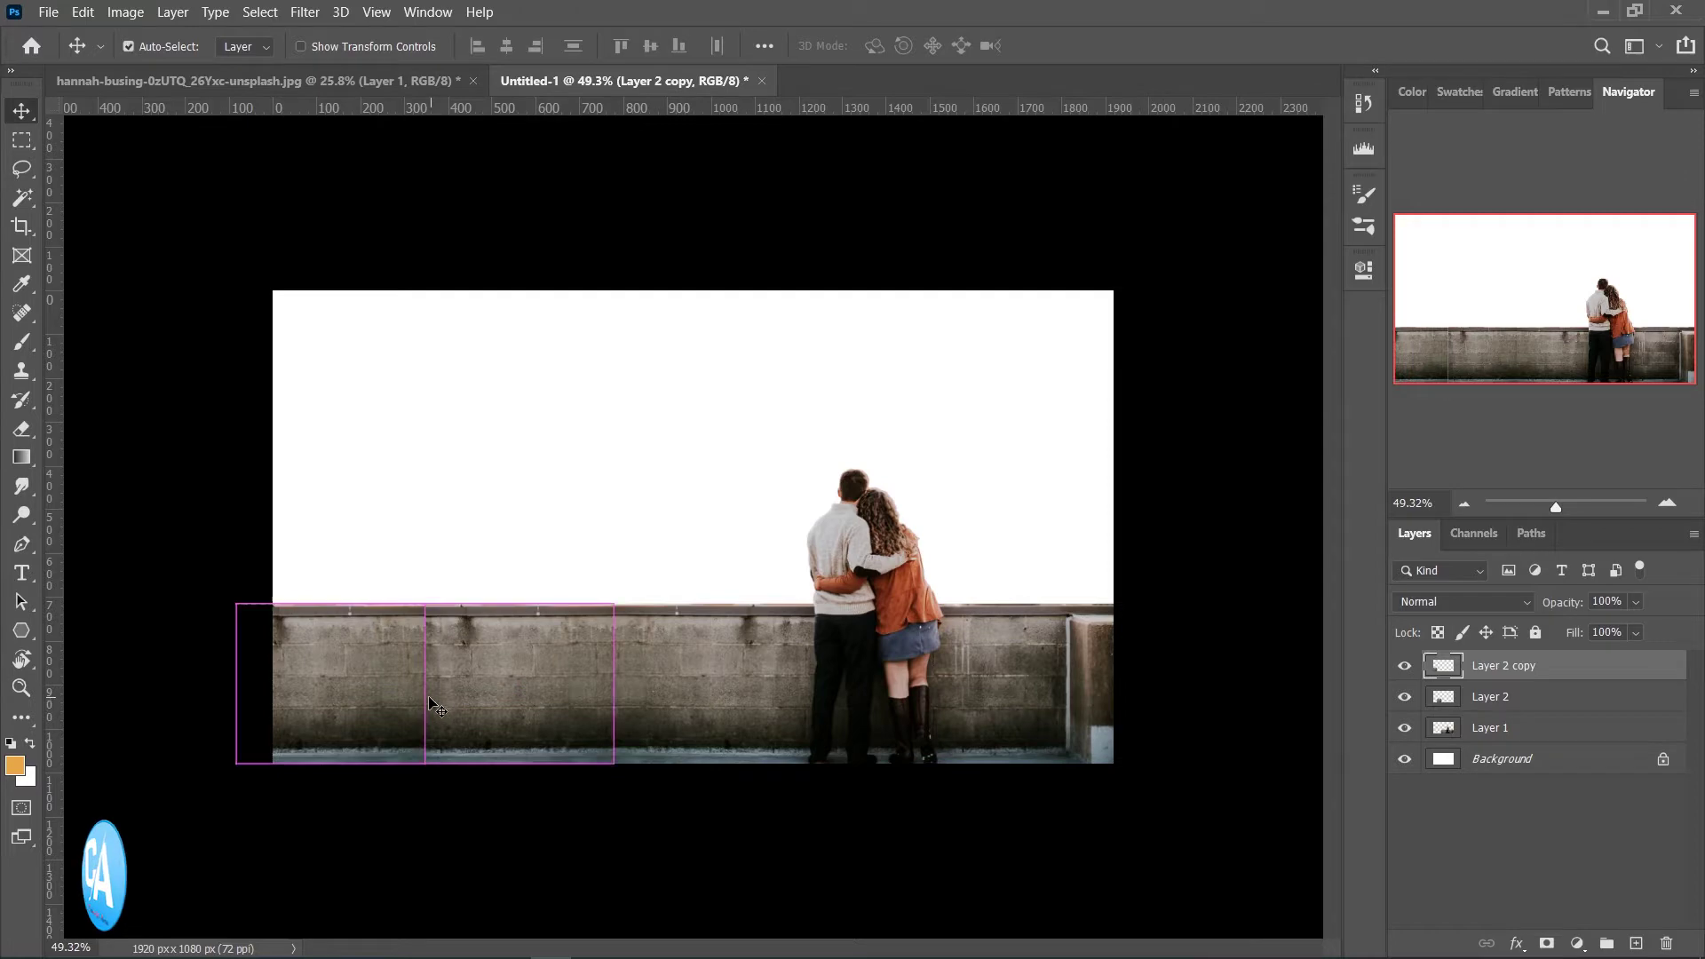
pyautogui.click(125, 12)
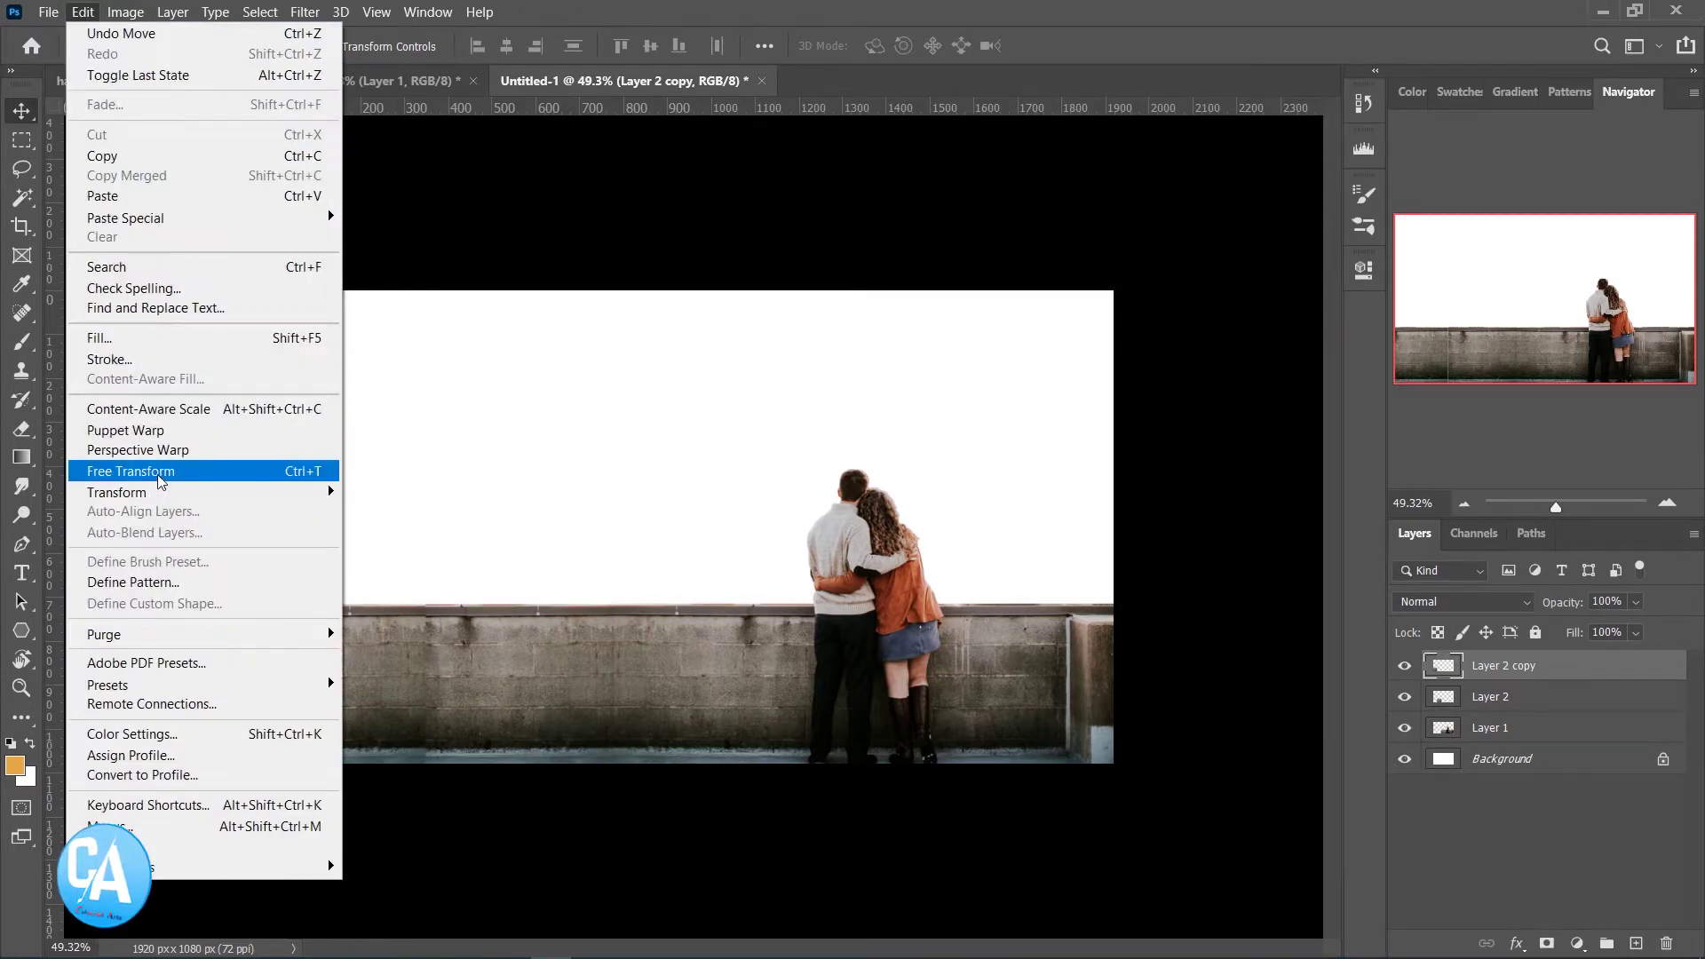
pyautogui.click(160, 480)
pyautogui.rightClick(336, 667)
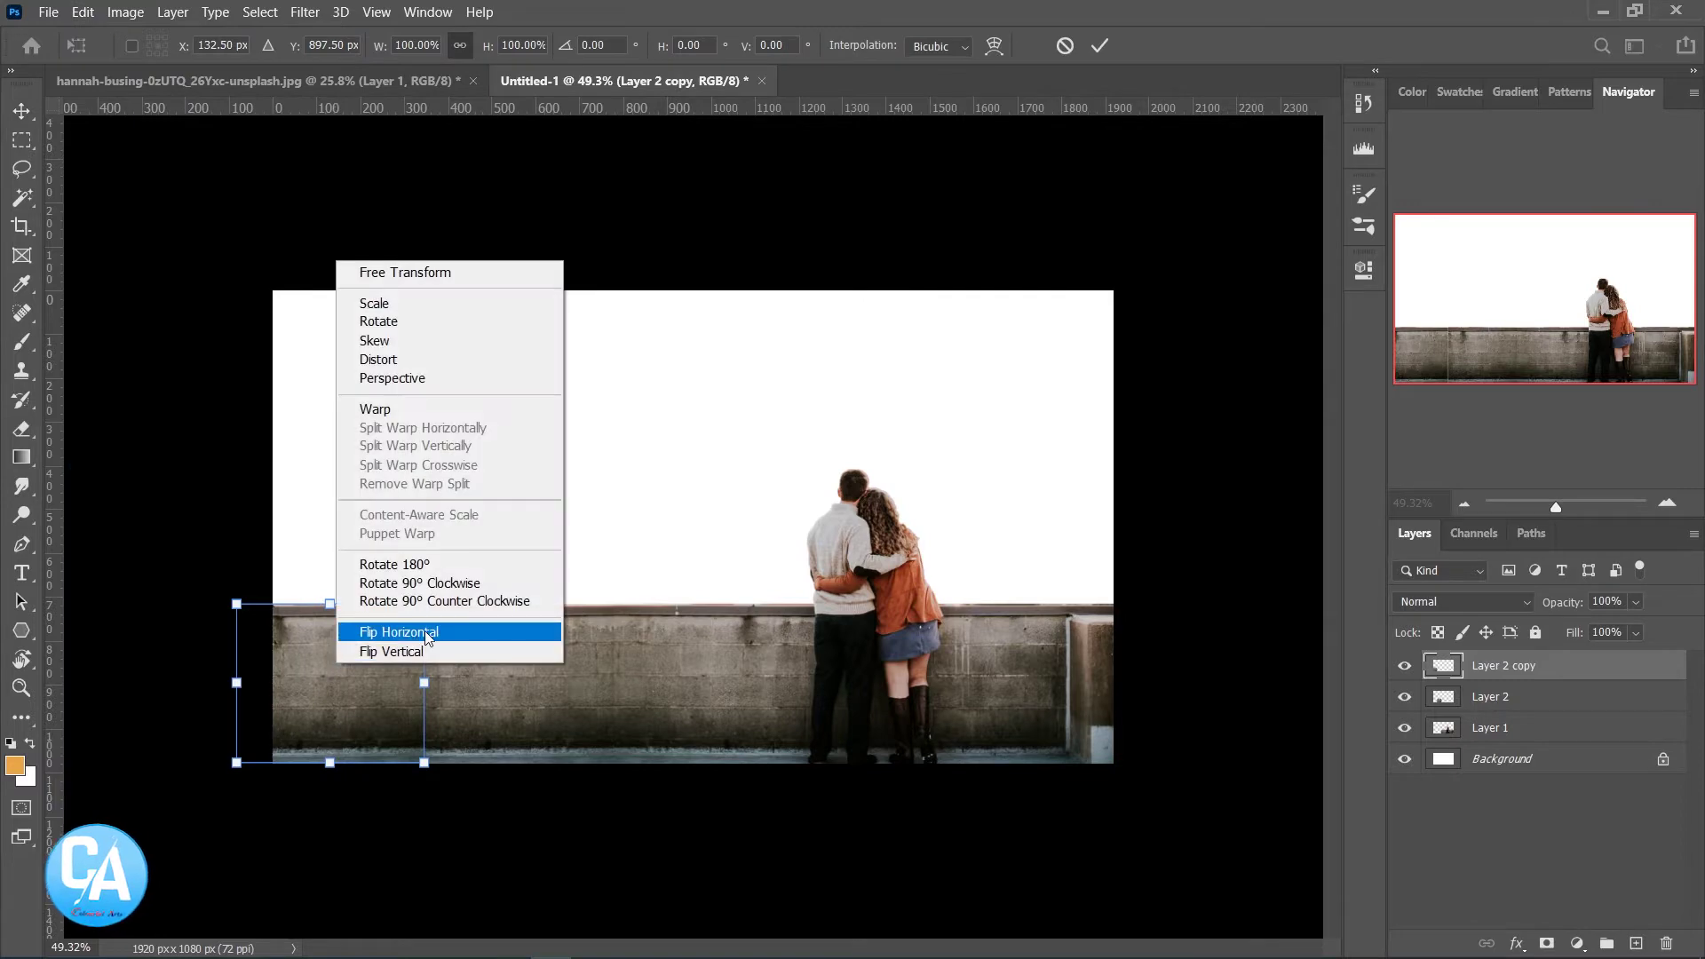
pyautogui.click(382, 631)
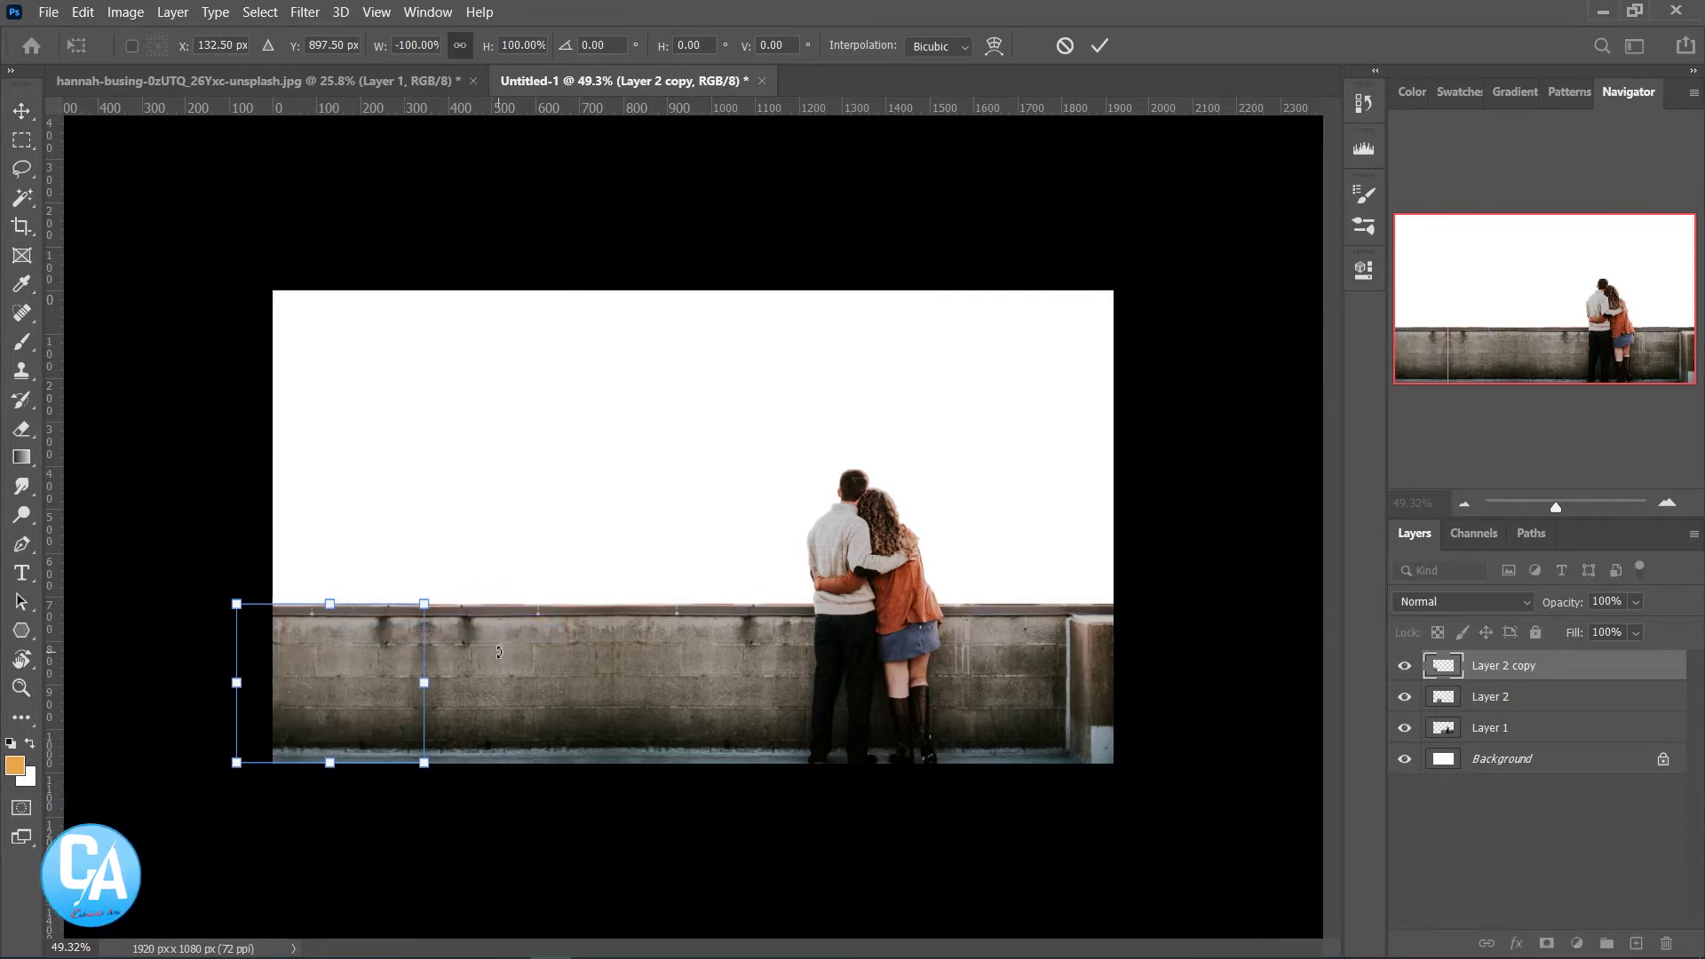
pyautogui.press('Return')
pyautogui.moveTo(236, 602); pyautogui.dragTo(426, 762)
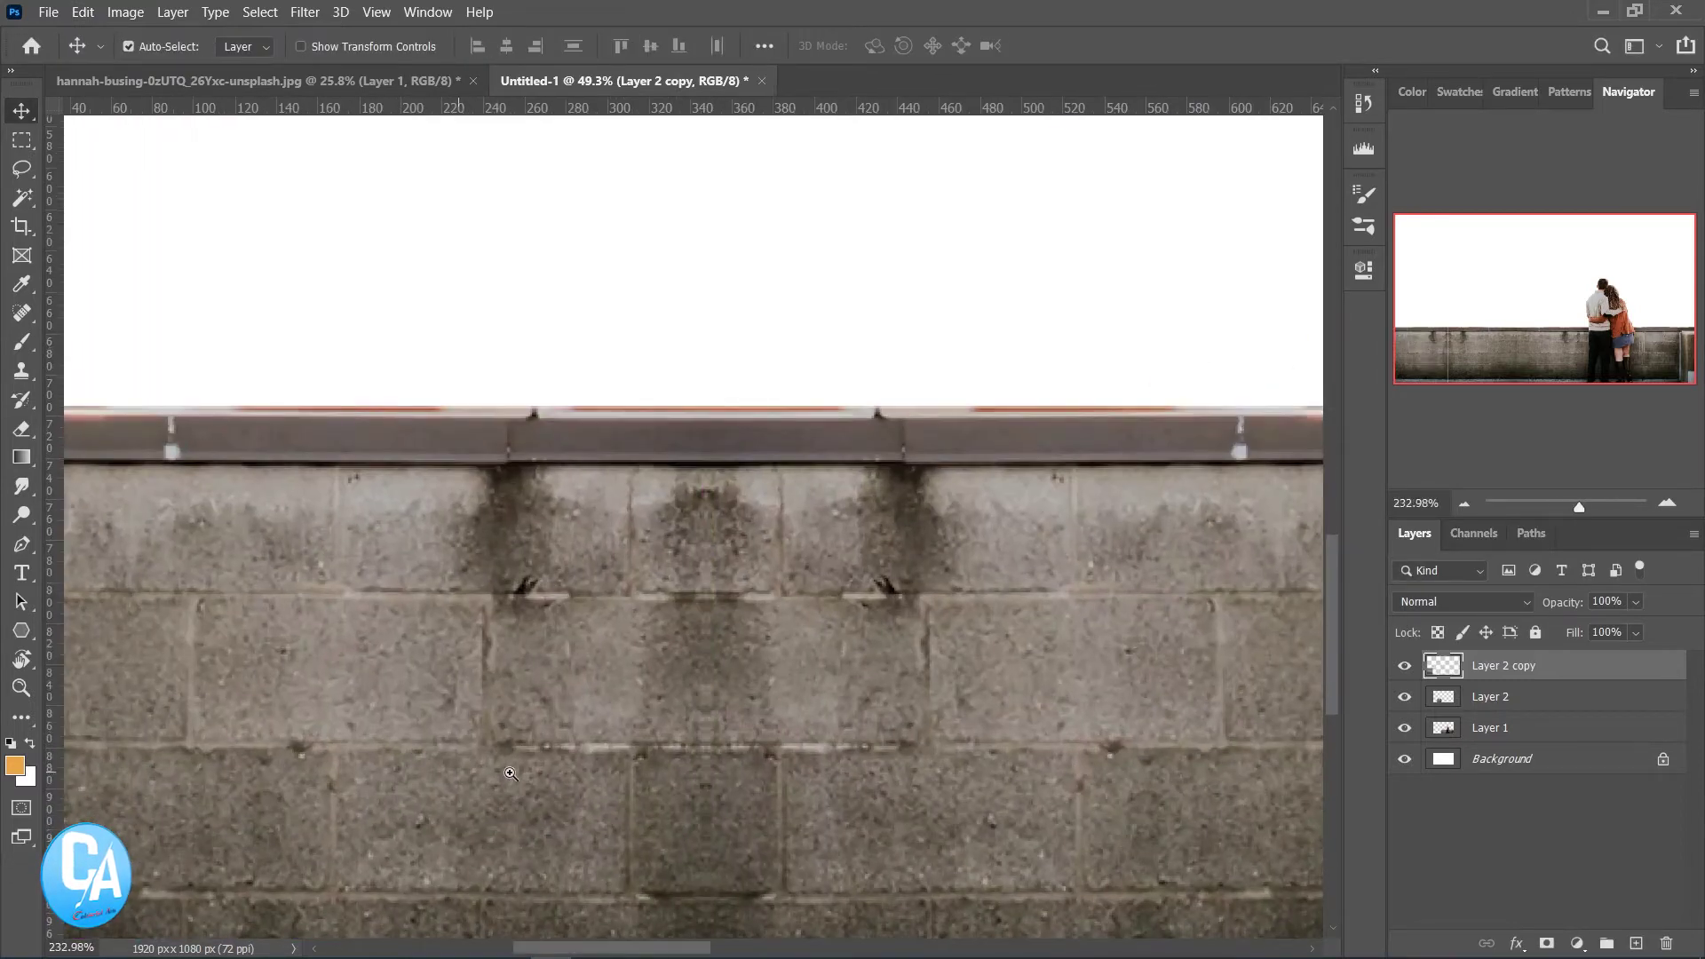
# Align the wall copy with its neighbour, then merge Layer 2, Layer 1 and the copies into Layer 2 copy
pyautogui.moveTo(617, 686)
pyautogui.mouseDown()
pyautogui.moveTo(558, 682)
pyautogui.moveTo(622, 682)
pyautogui.mouseUp()
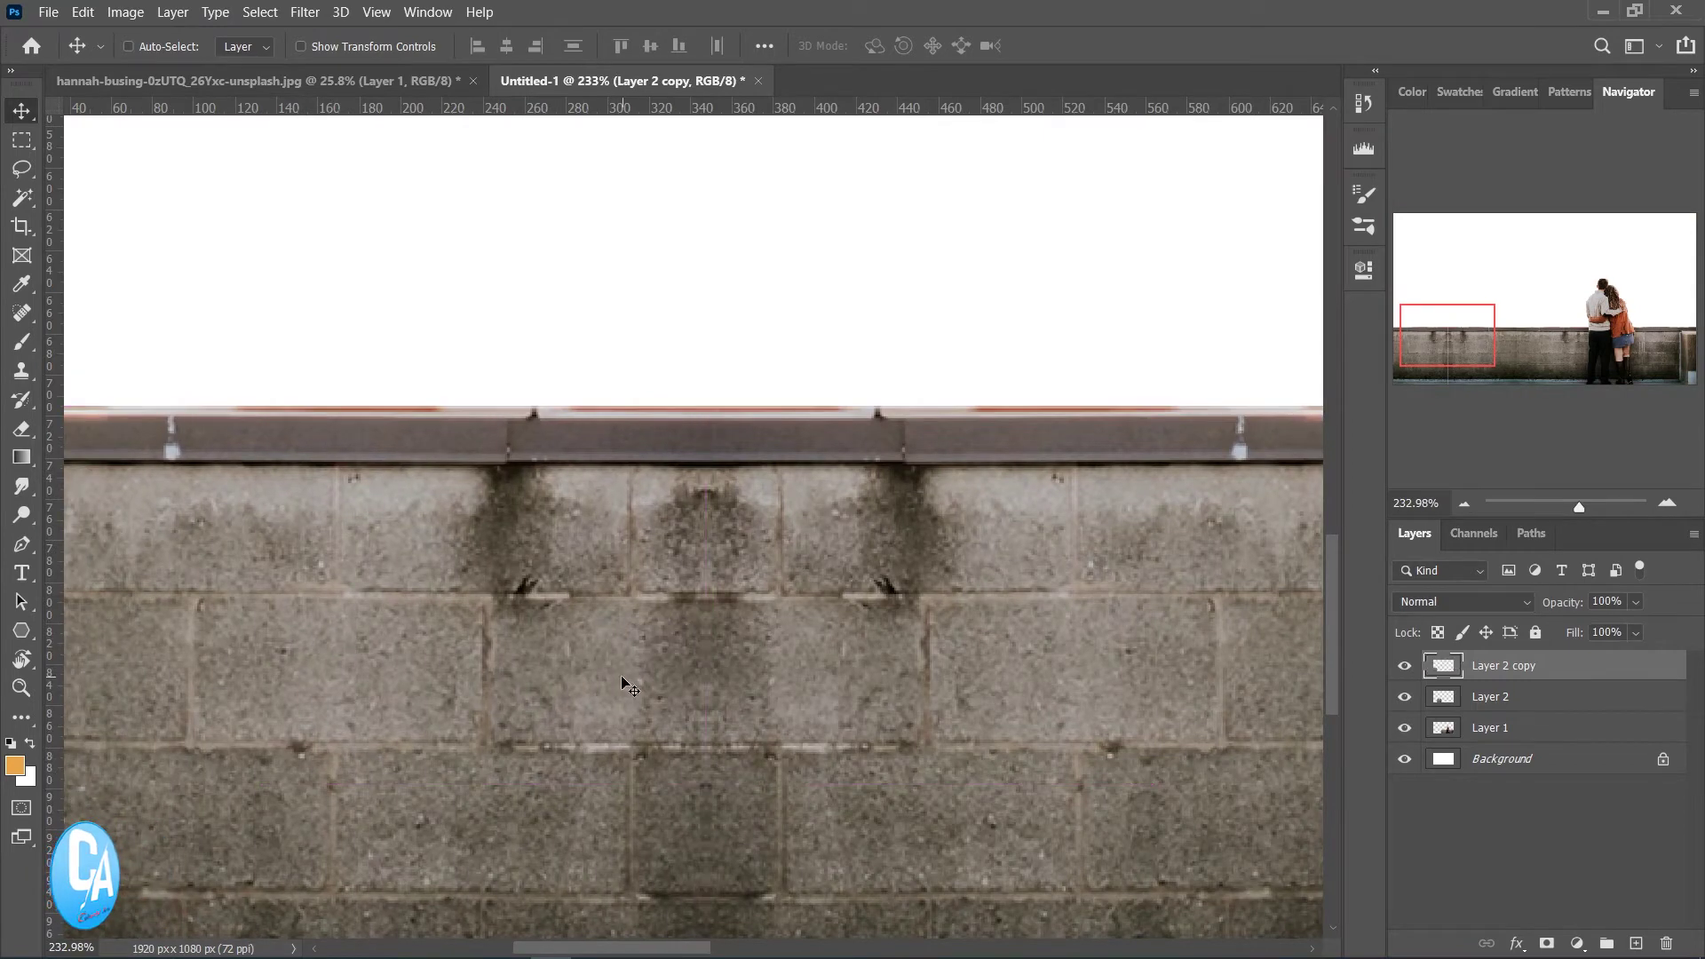
pyautogui.keyDown('shift'); pyautogui.click(1533, 706); pyautogui.keyUp('shift')
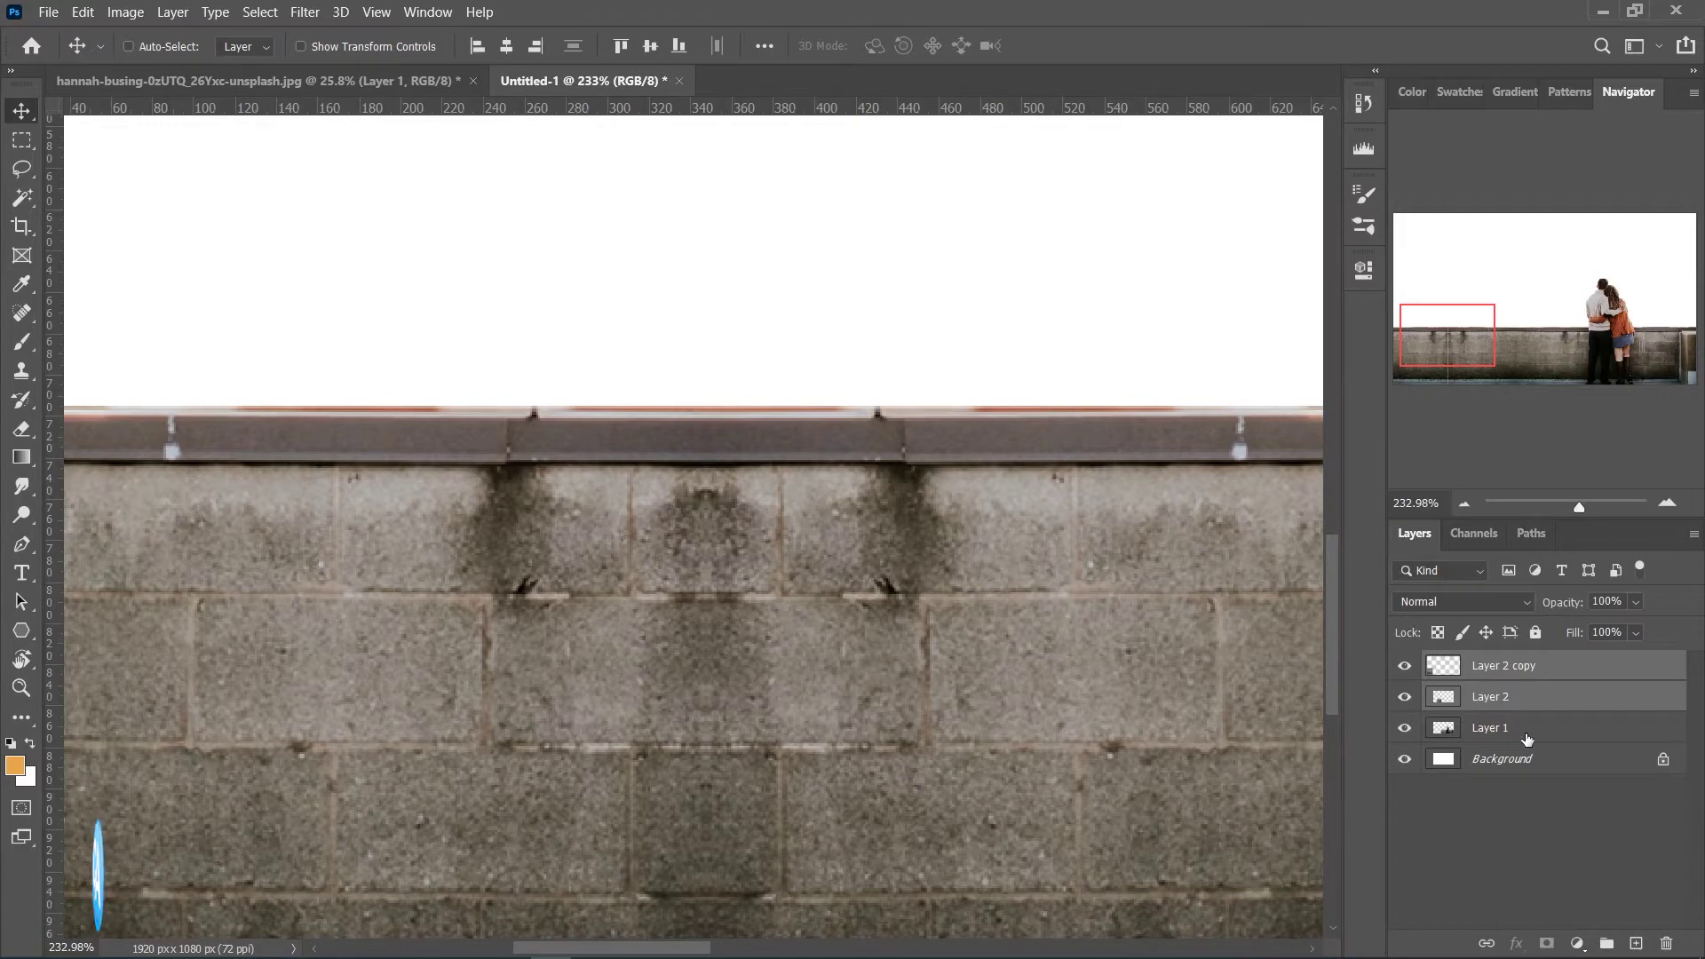
pyautogui.keyDown('shift'); pyautogui.click(1526, 738); pyautogui.keyUp('shift')
pyautogui.rightClick(1541, 721)
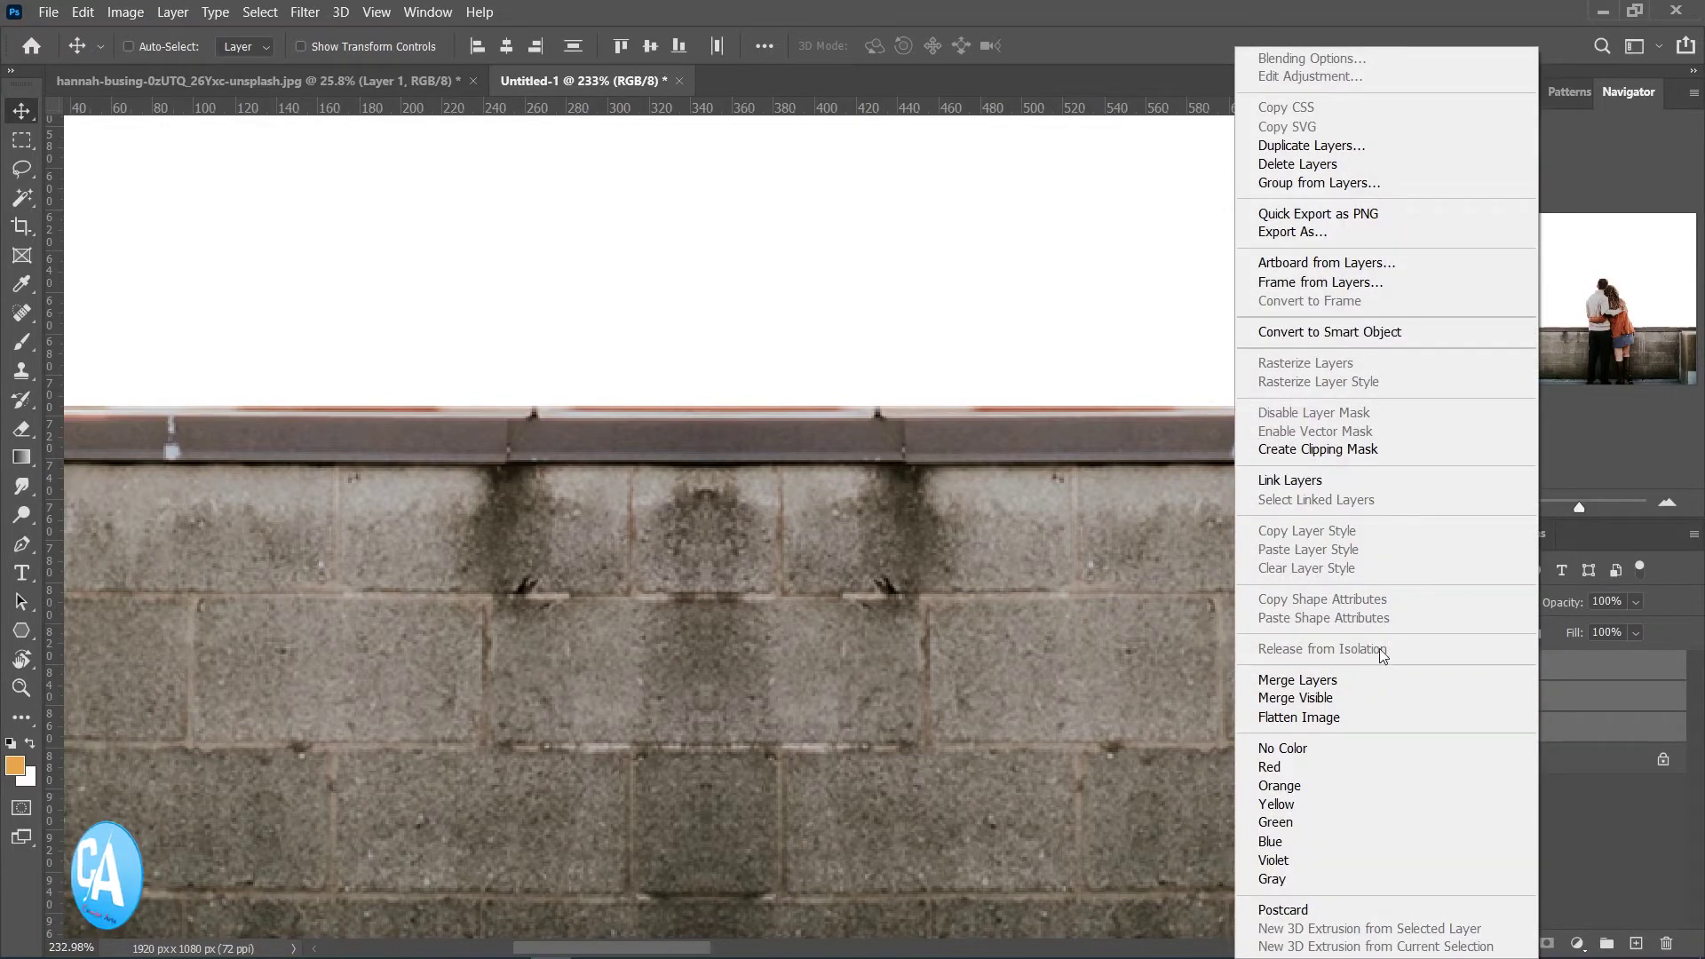
pyautogui.click(1337, 682)
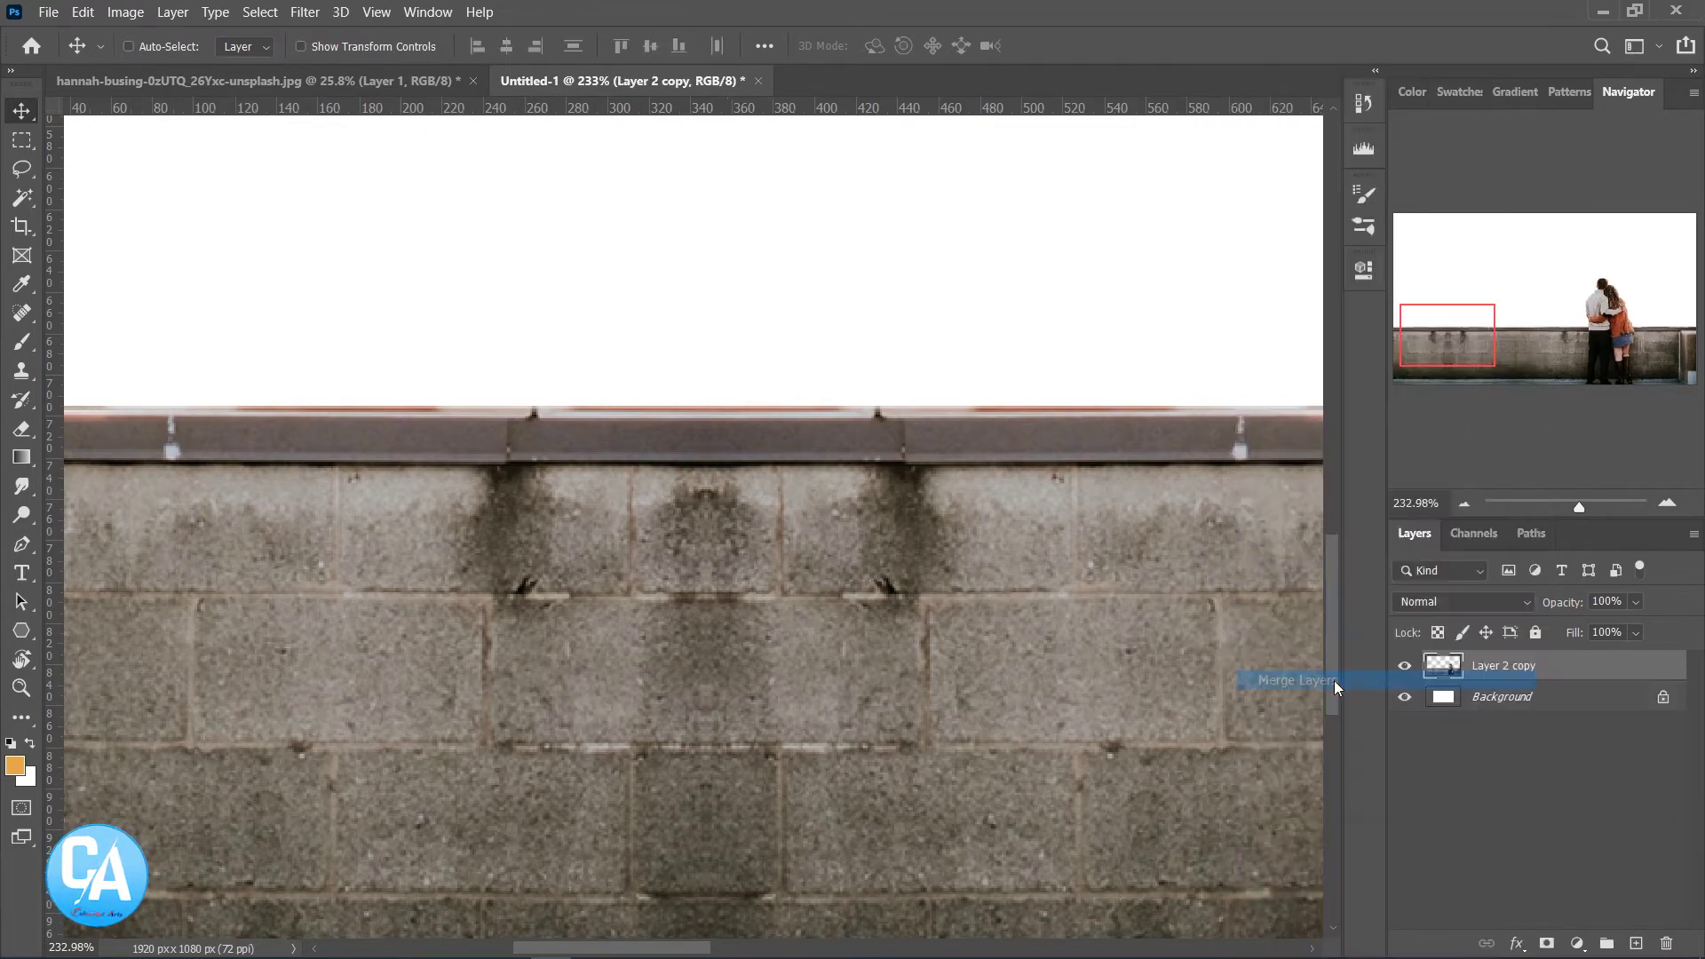
pyautogui.moveTo(963, 658); pyautogui.dragTo(820, 554)
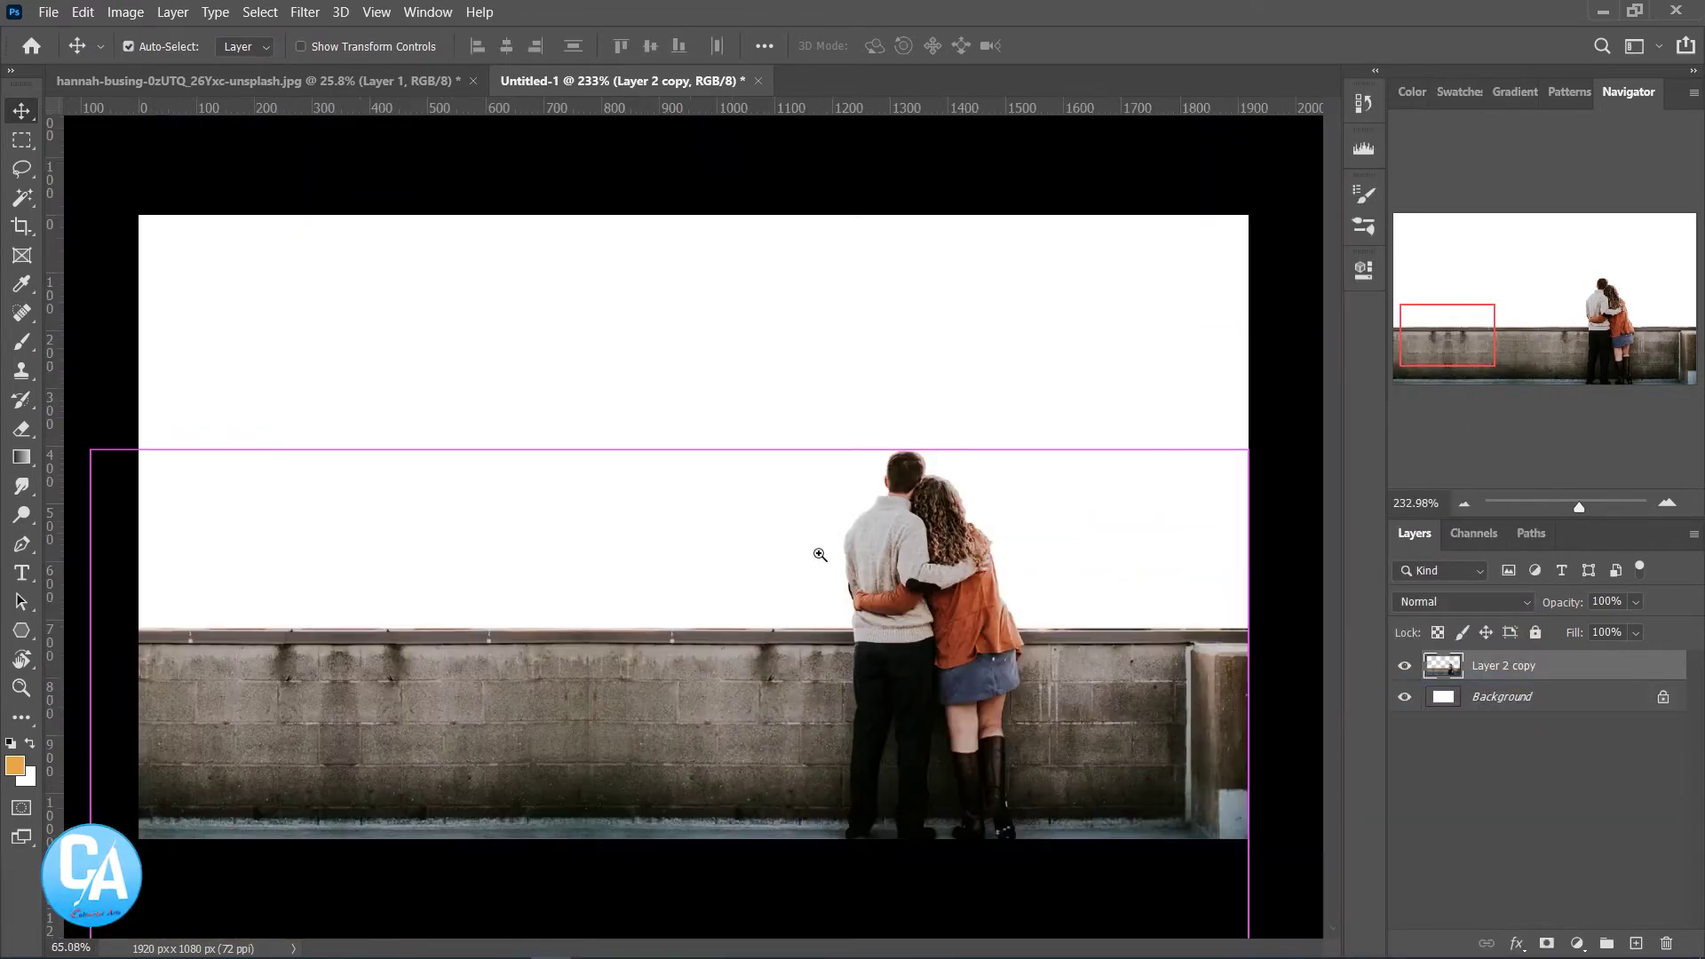
# Clone concrete texture over the lower-left wall stains with a 39 px Clone Stamp brush
pyautogui.moveTo(227, 697); pyautogui.dragTo(355, 761)
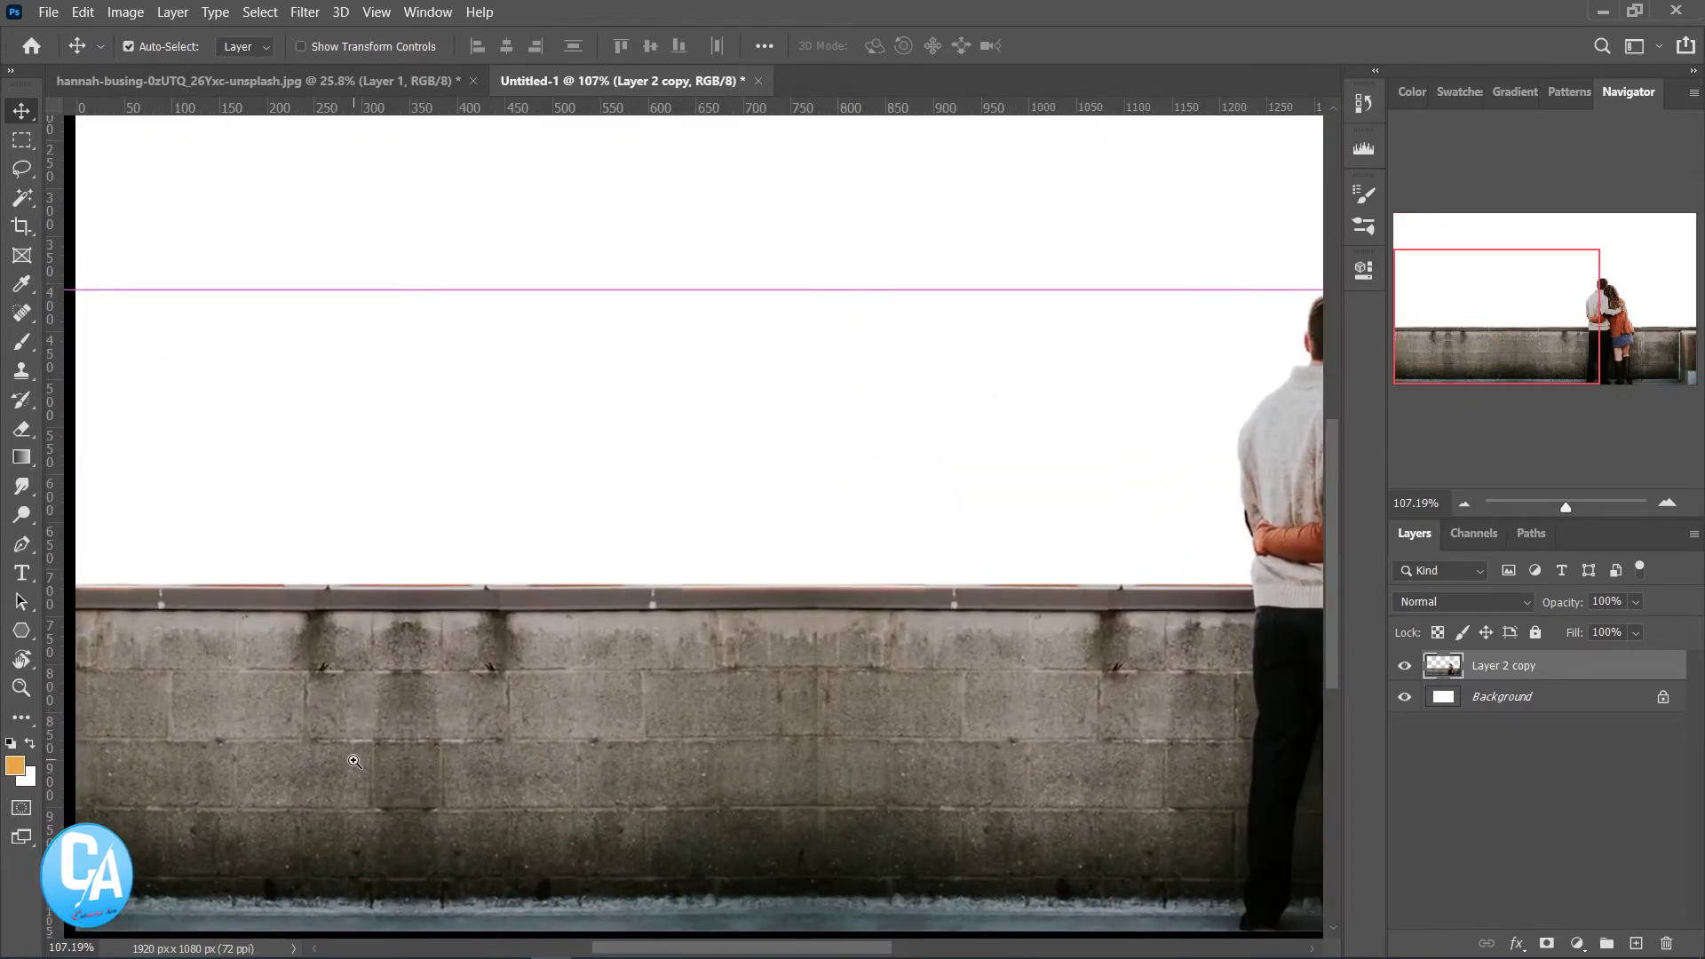
pyautogui.click(22, 371)
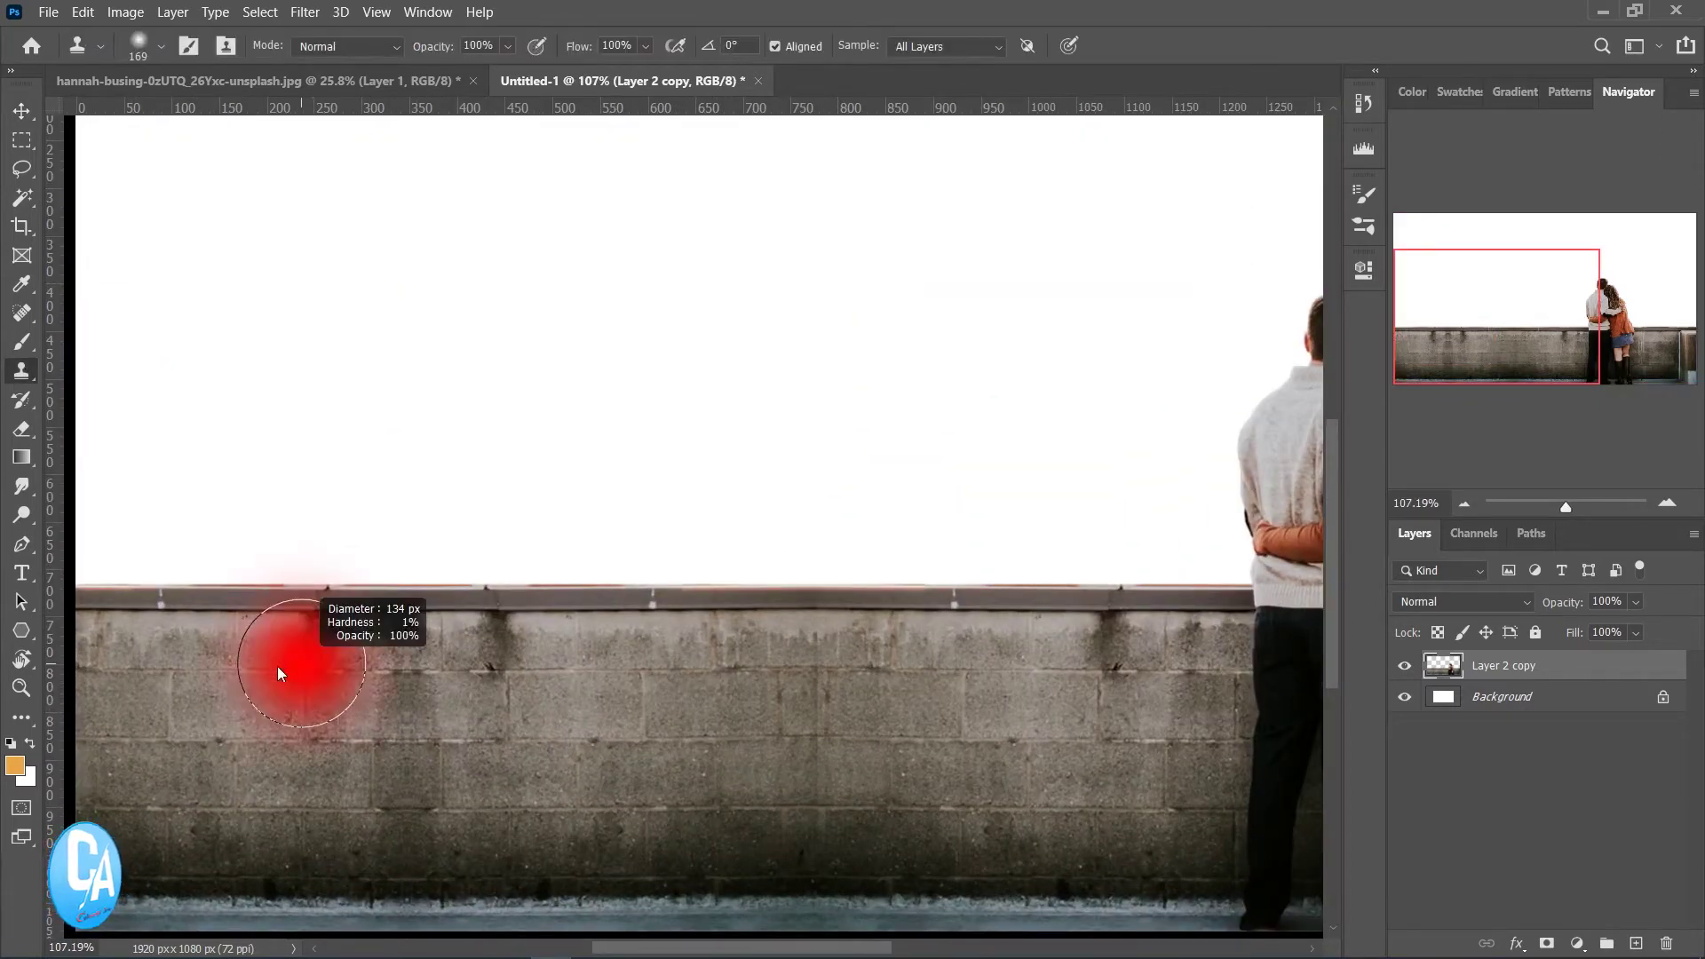
pyautogui.moveTo(231, 682); pyautogui.dragTo(248, 658)
pyautogui.click(307, 641)
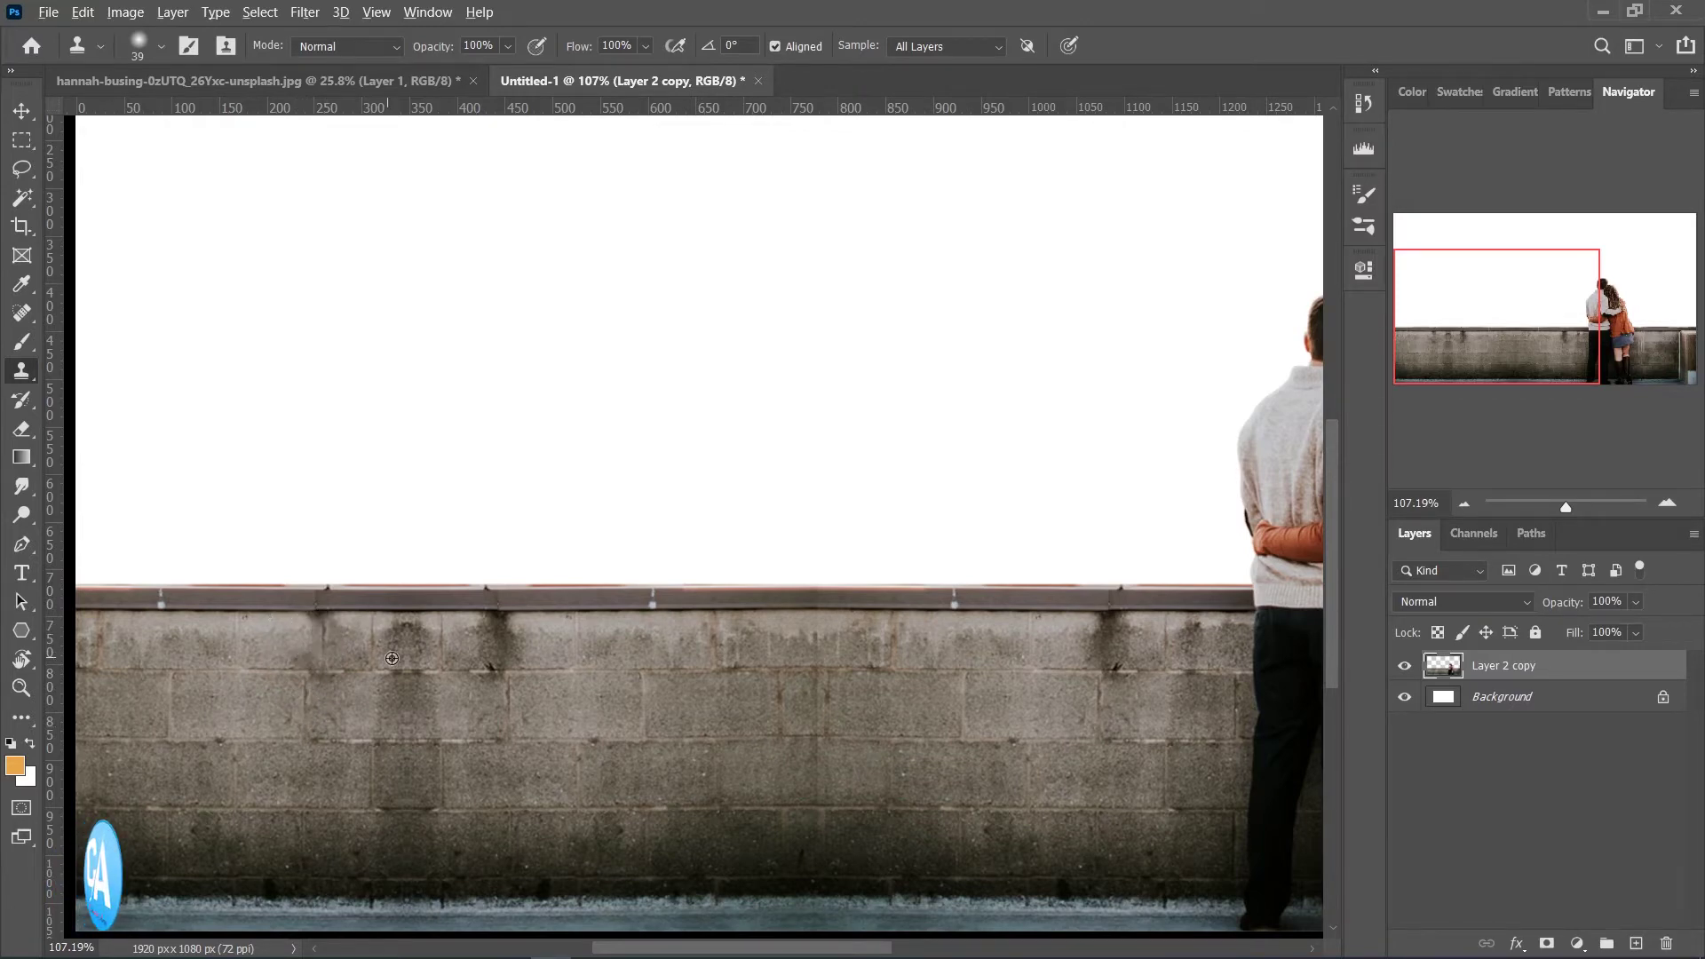
pyautogui.scroll(-2, 719, 696)
pyautogui.scroll(-1, 711, 714)
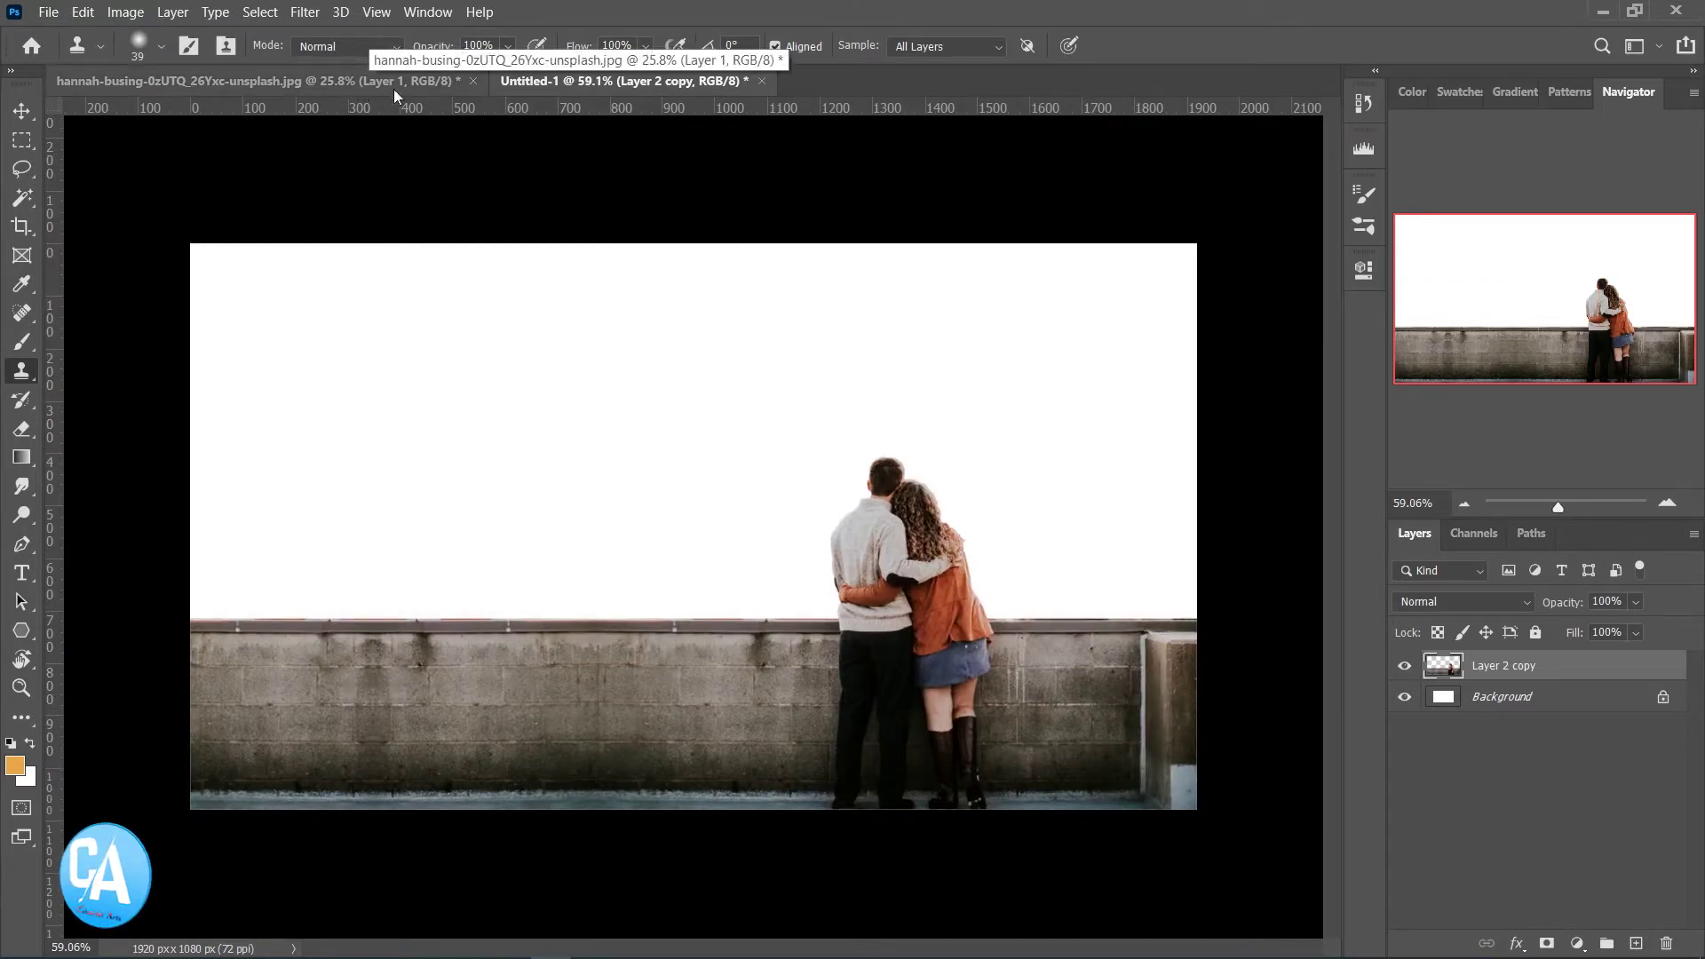
# Open the matthew-foulds city skyline photo
pyautogui.click(53, 14)
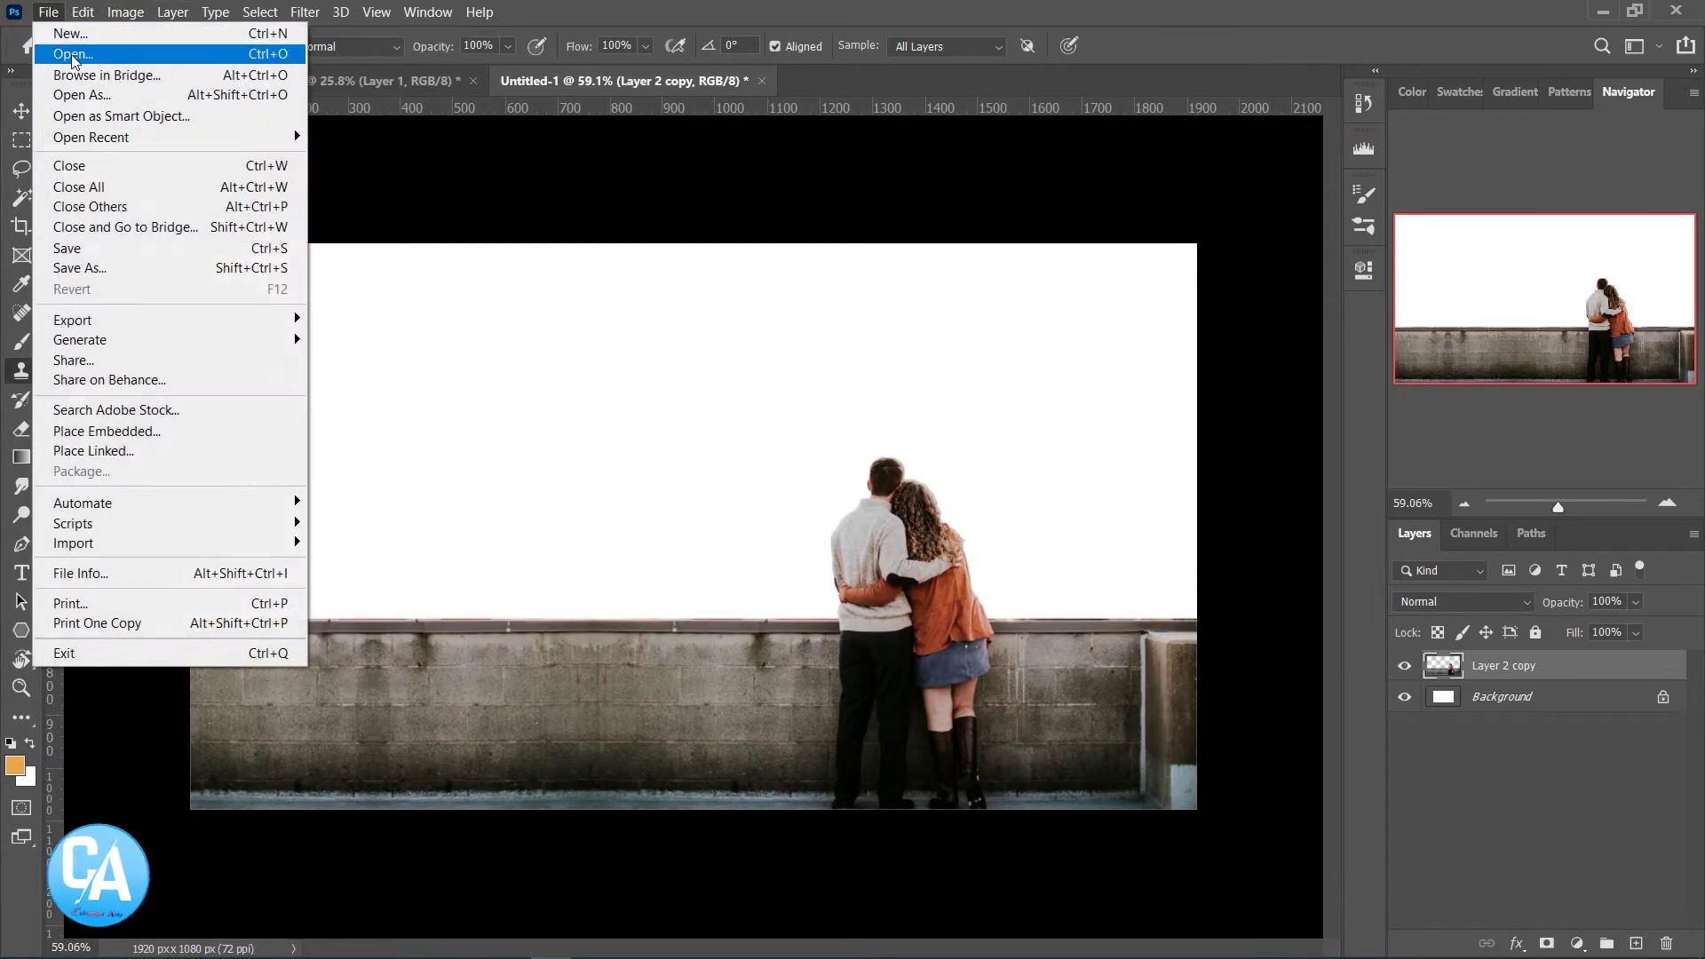
pyautogui.click(71, 51)
pyautogui.click(386, 195)
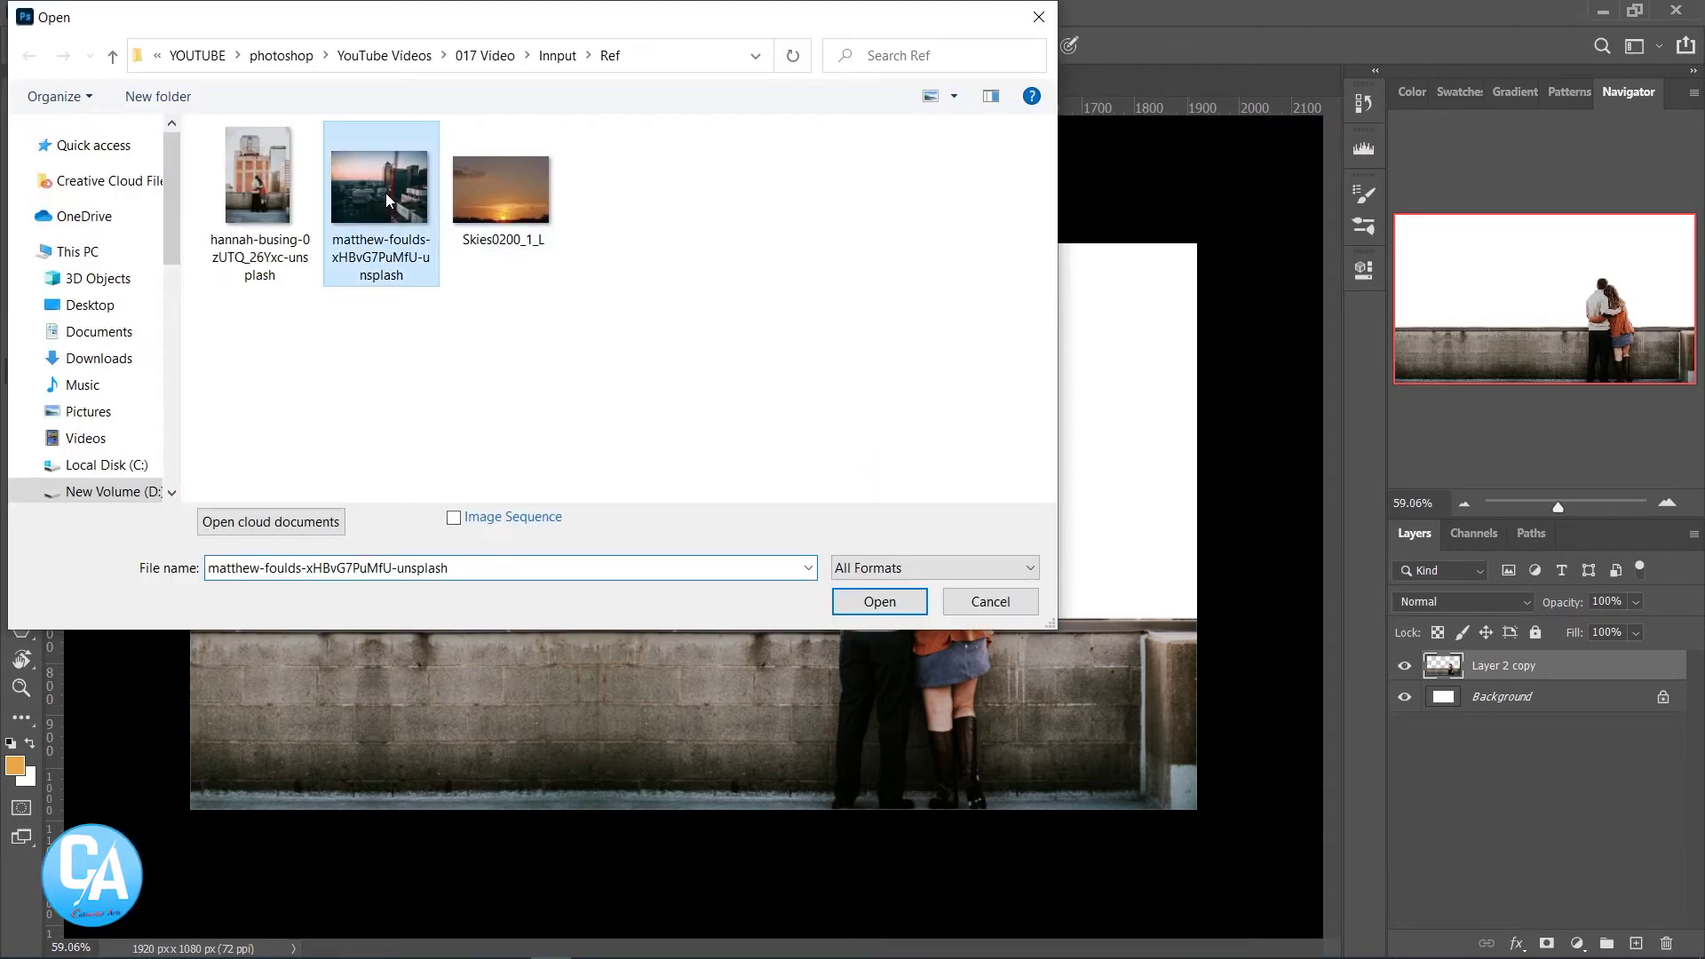
pyautogui.click(888, 600)
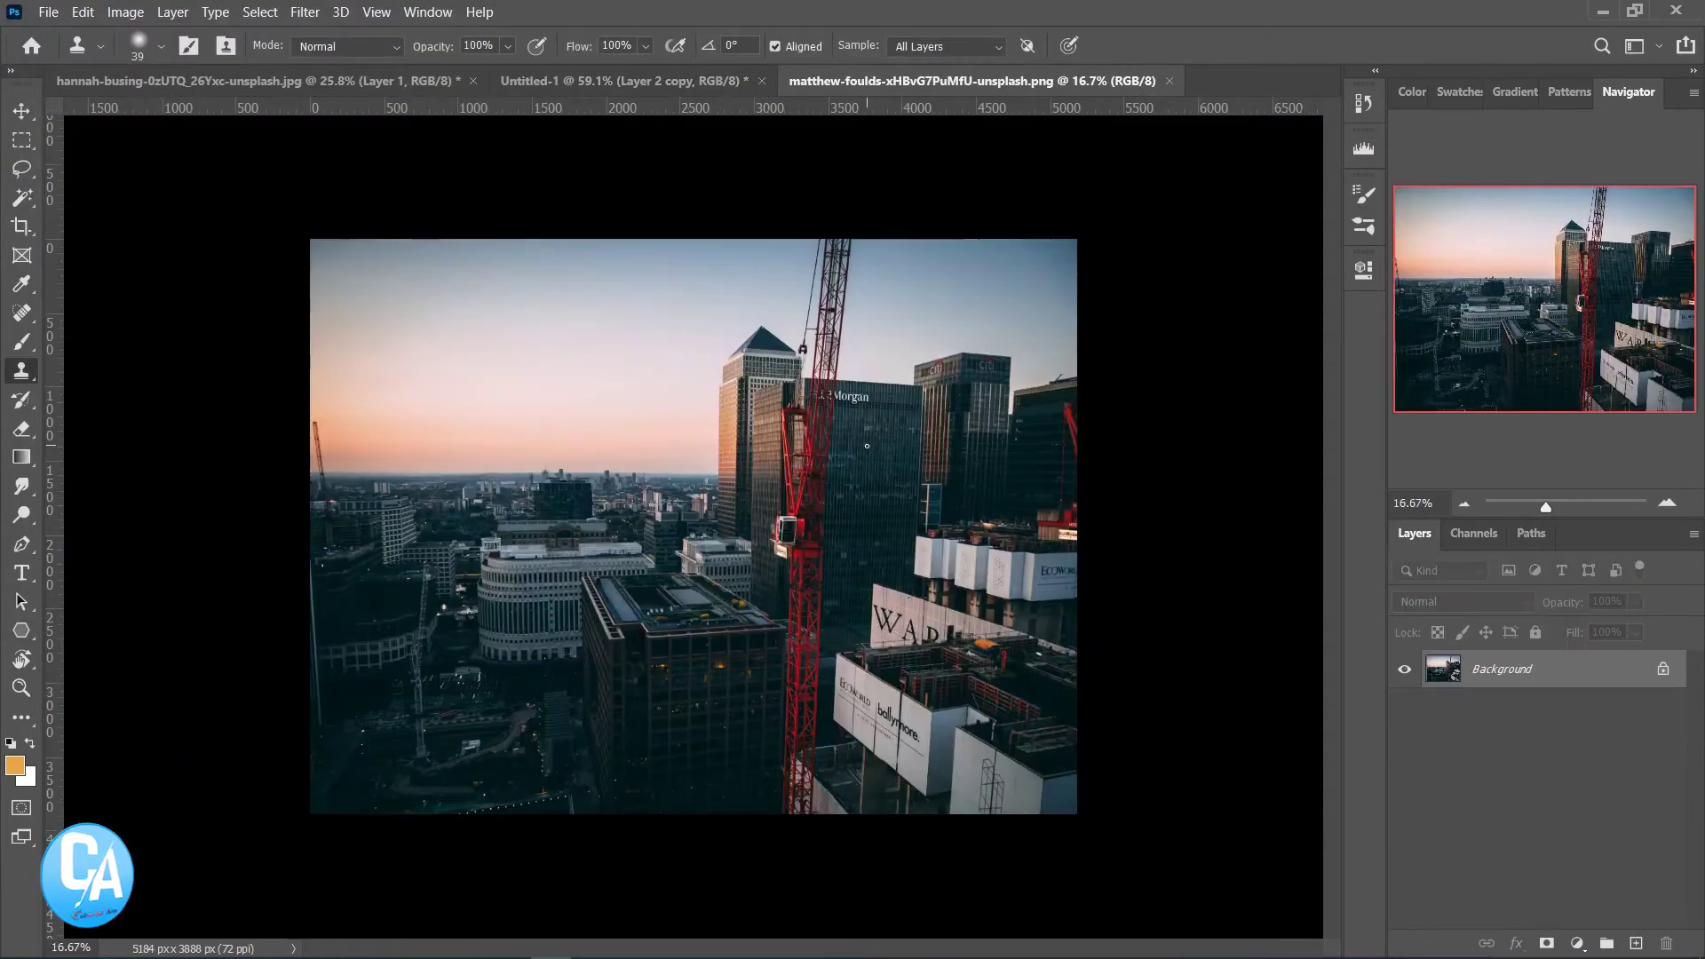
# Duplicate the Background layer and the Blue channel, and view the Blue copy channel
pyautogui.moveTo(1513, 674); pyautogui.dragTo(1639, 946)
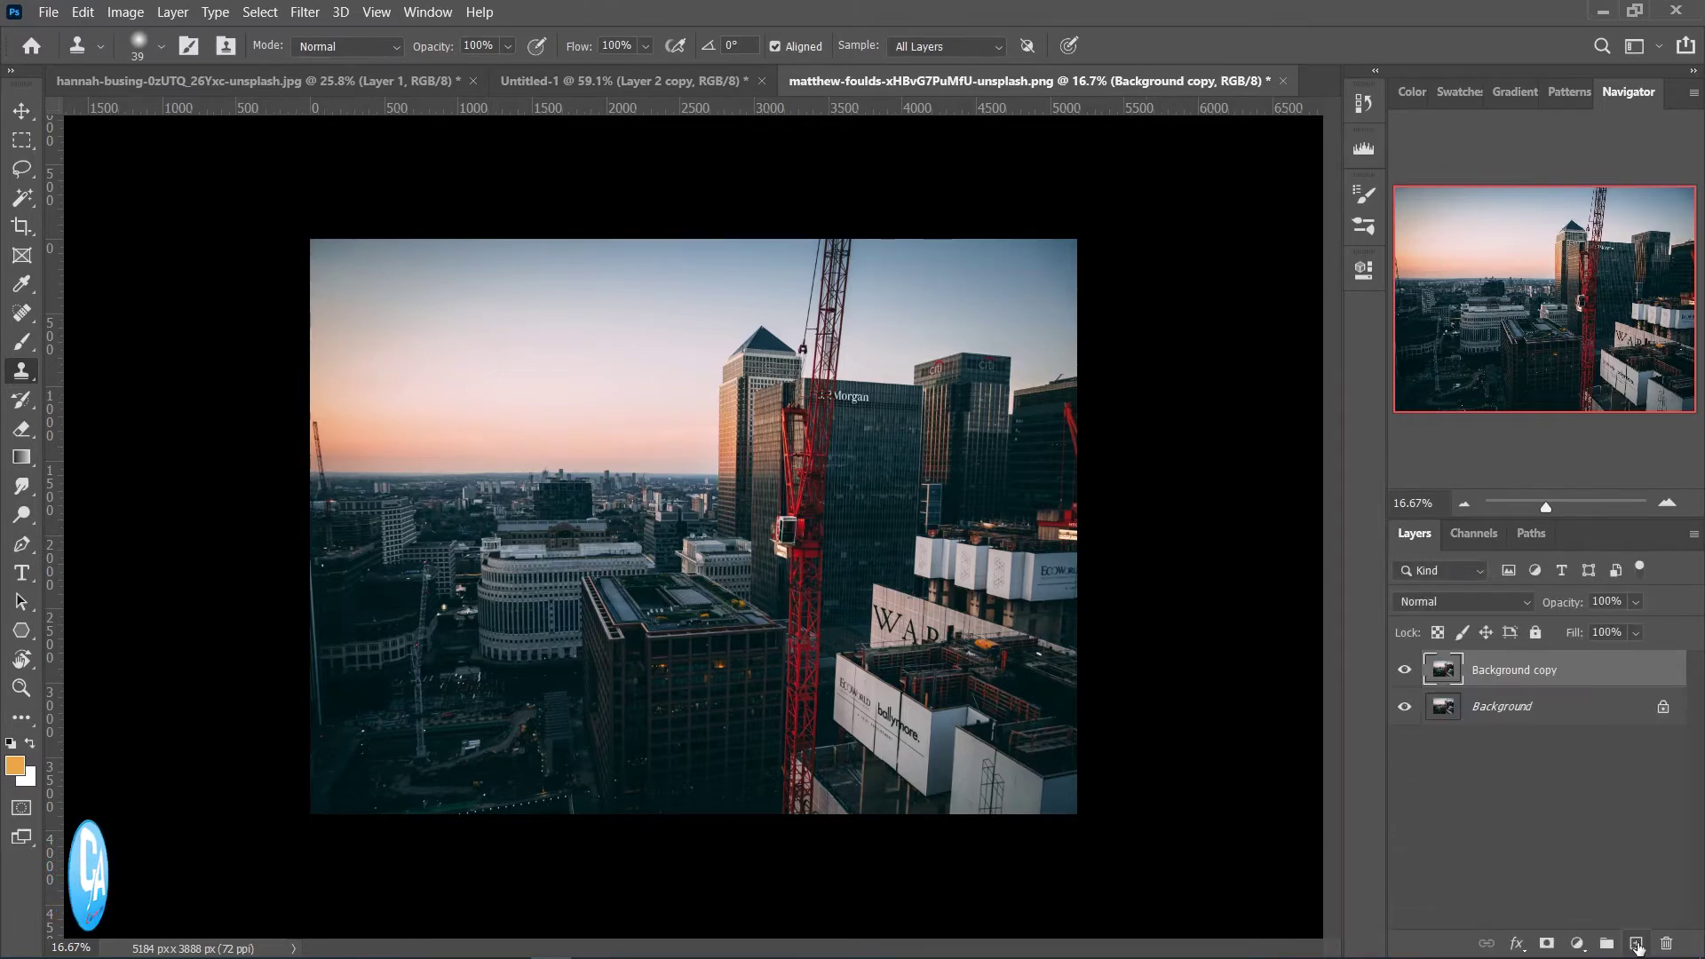
pyautogui.click(1474, 533)
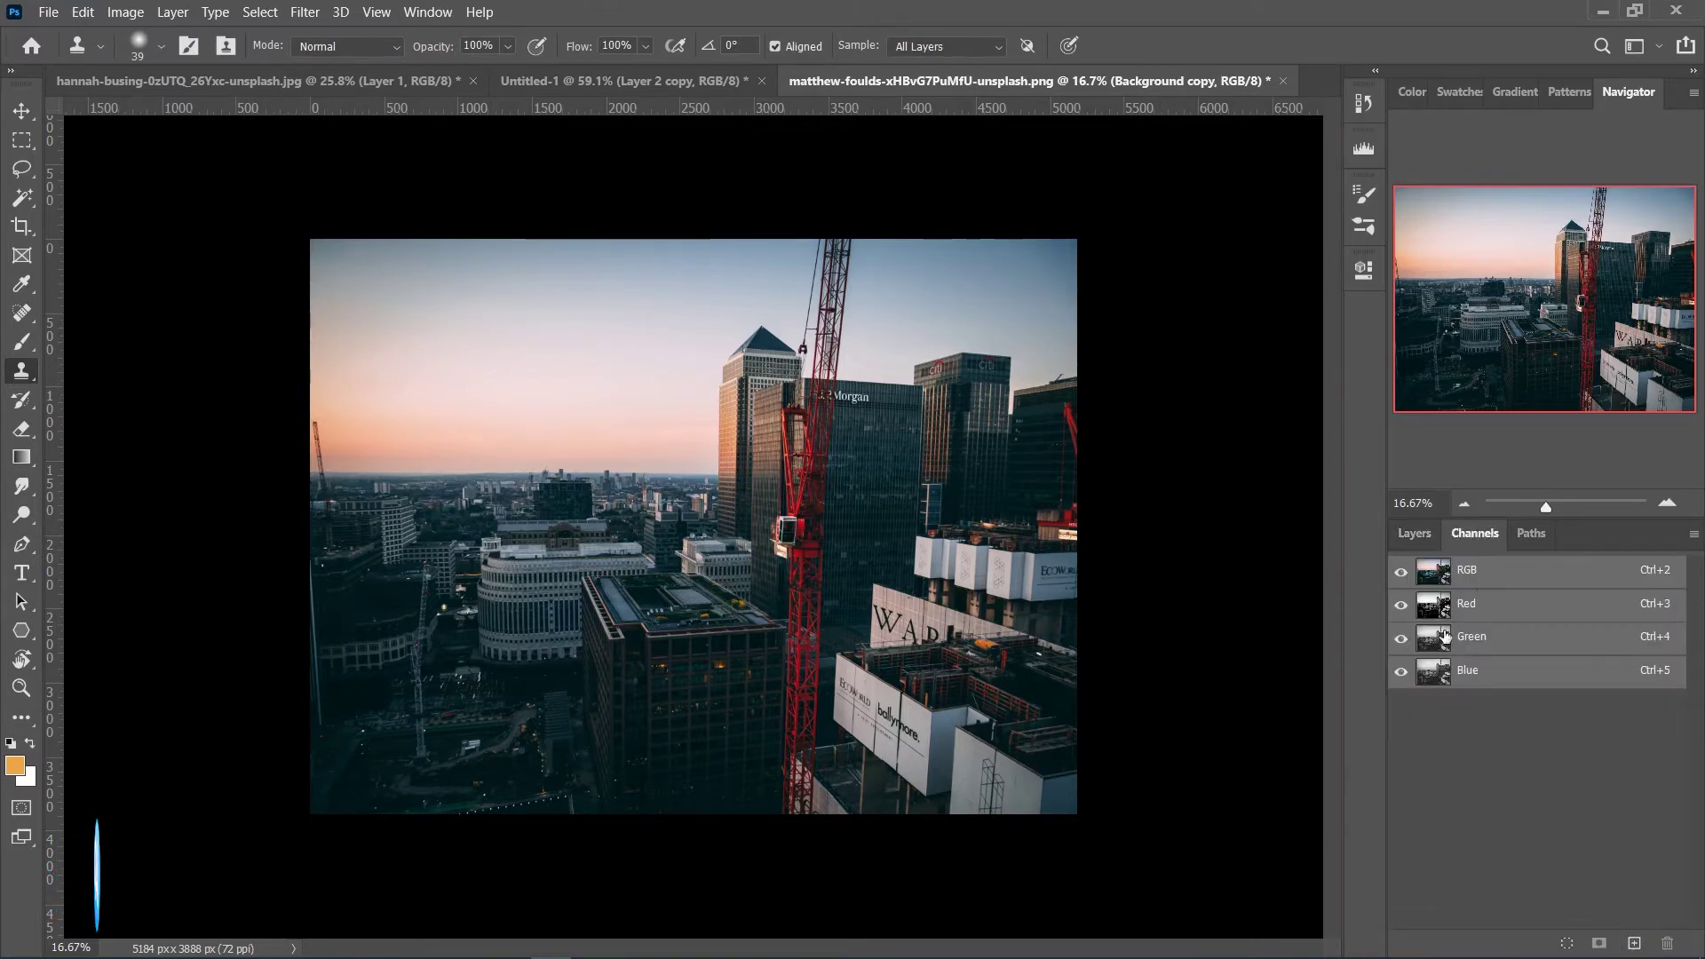
pyautogui.click(1432, 671)
pyautogui.moveTo(1432, 676); pyautogui.dragTo(1636, 944)
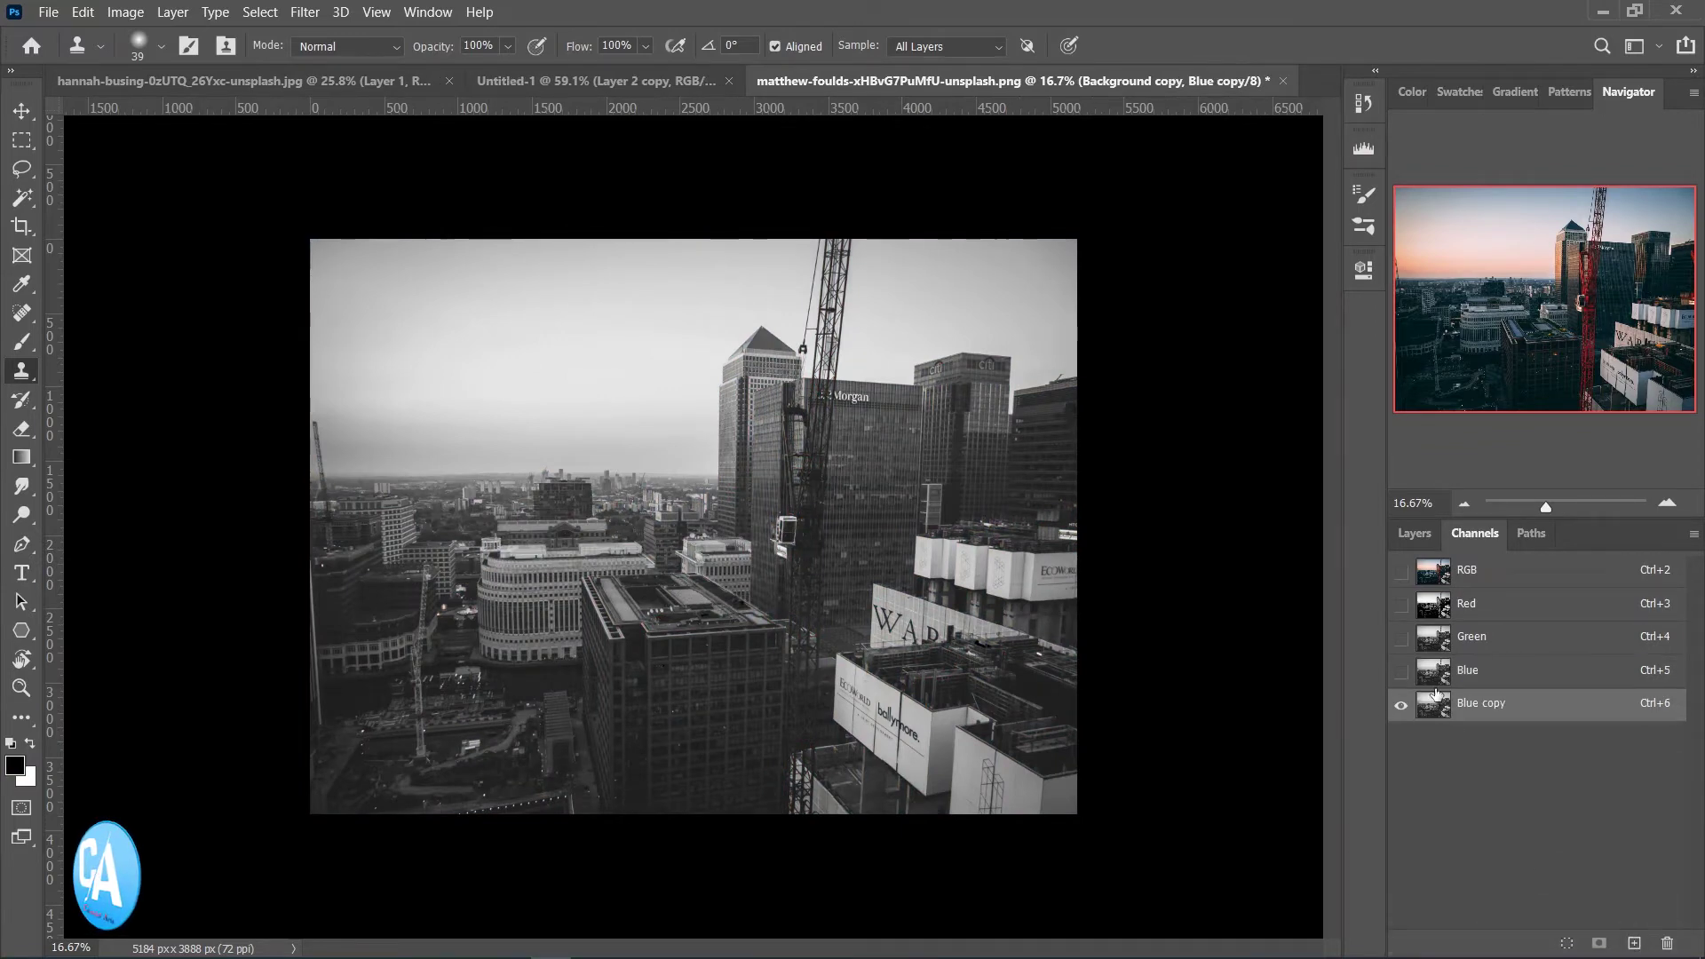
pyautogui.click(1433, 609)
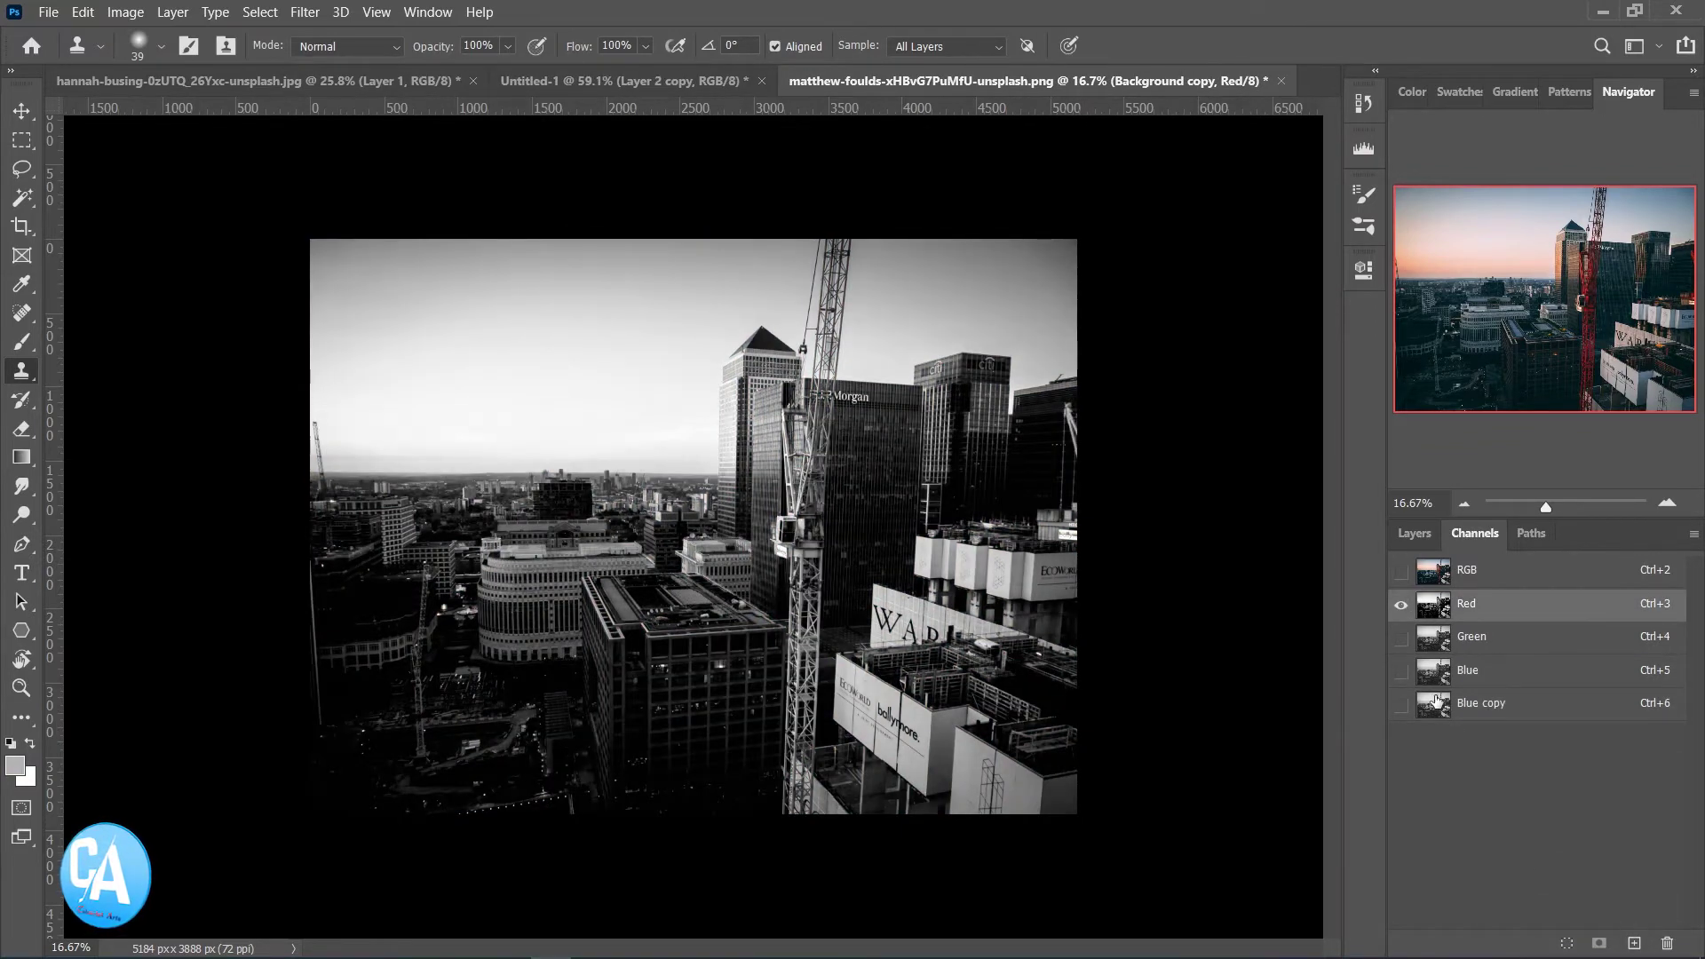
pyautogui.click(1437, 701)
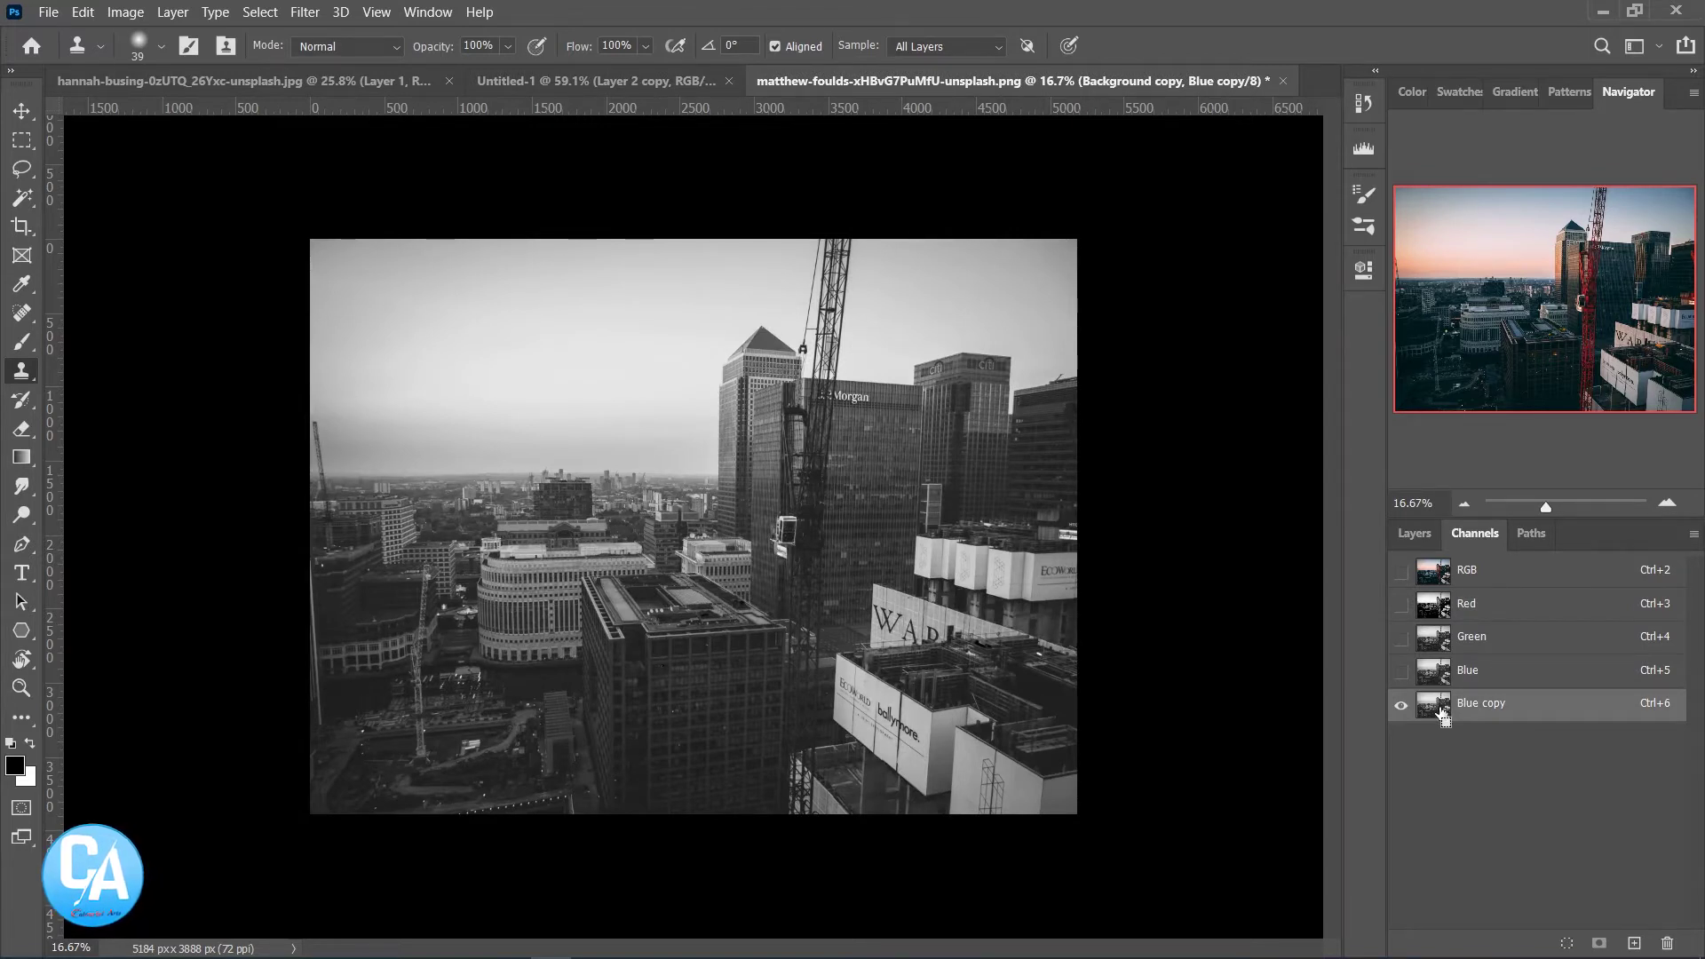
# Apply a Curves adjustment (Ctrl+M) to Blue copy, moving the black and white points inward for high contrast
pyautogui.hotkey('ctrl', 'm')
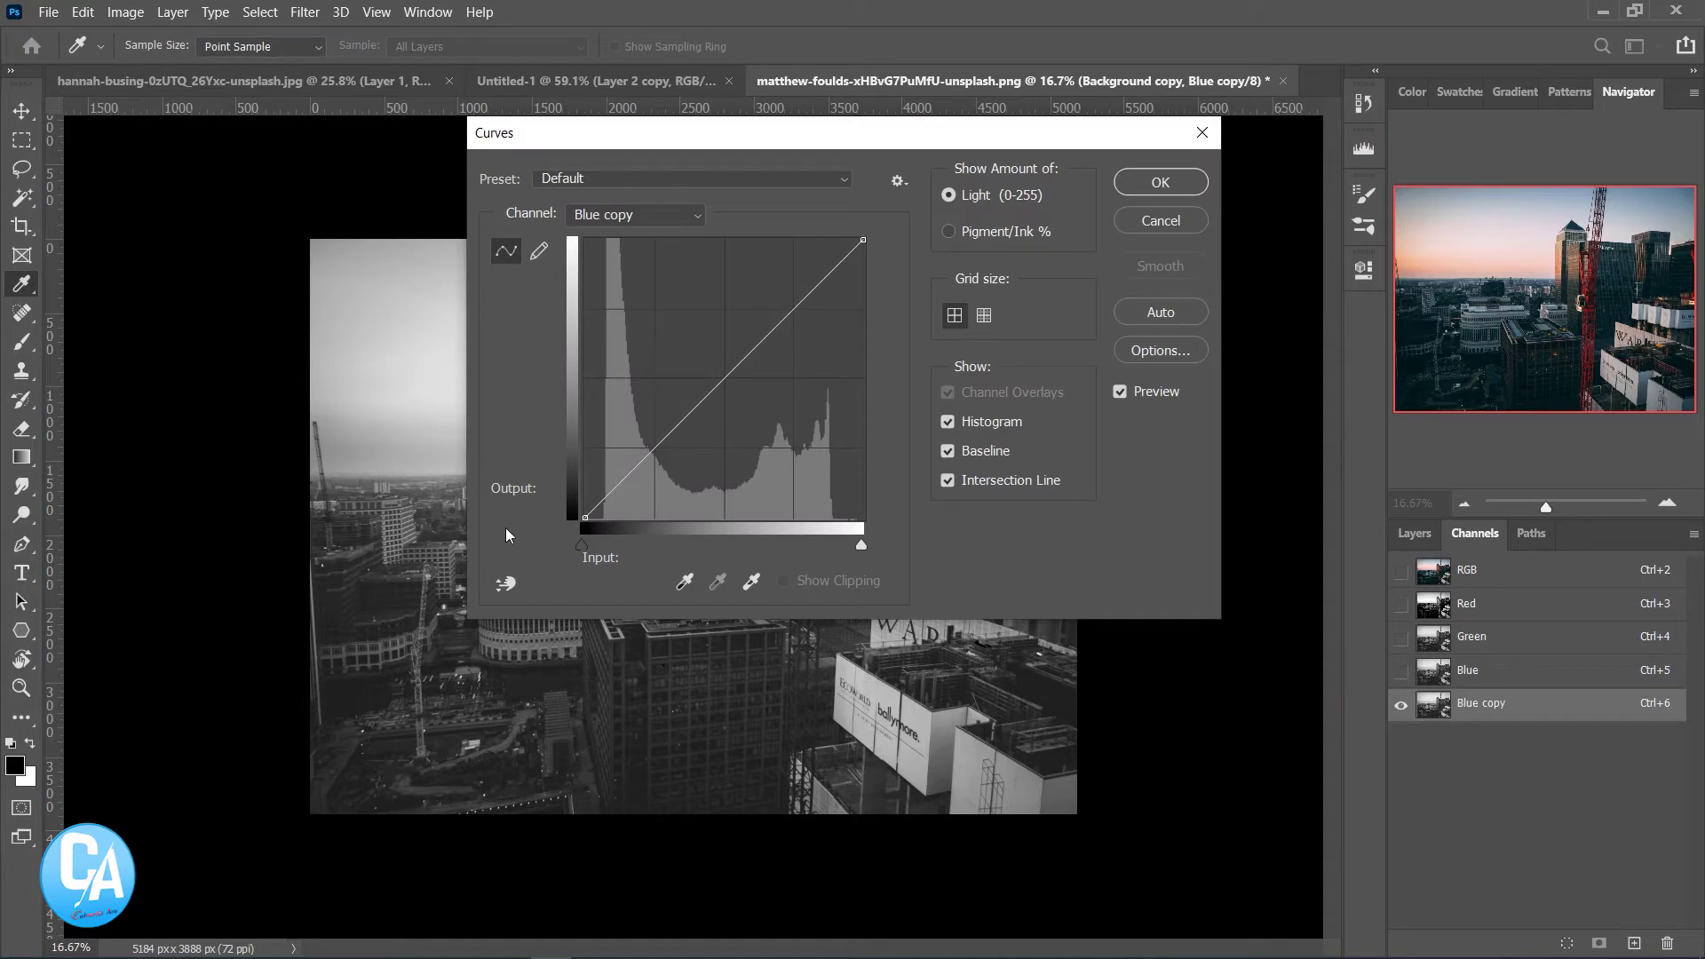
pyautogui.moveTo(587, 517); pyautogui.dragTo(723, 525)
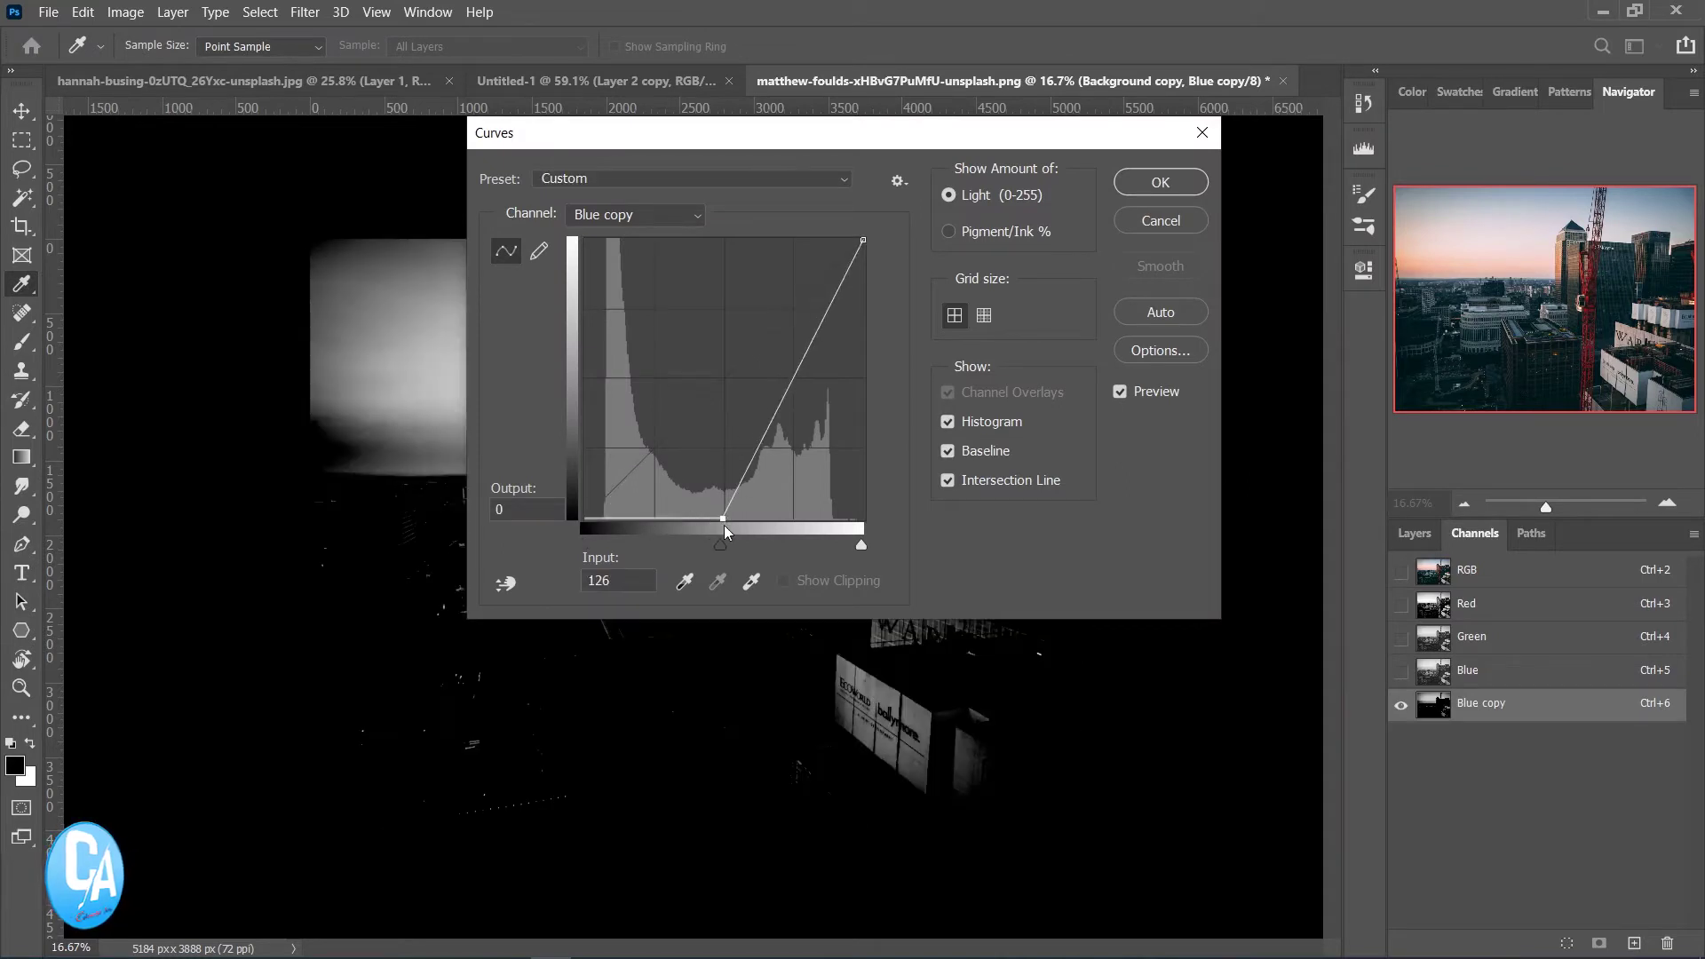
pyautogui.moveTo(863, 239); pyautogui.dragTo(790, 238)
pyautogui.moveTo(845, 134); pyautogui.dragTo(1331, 149)
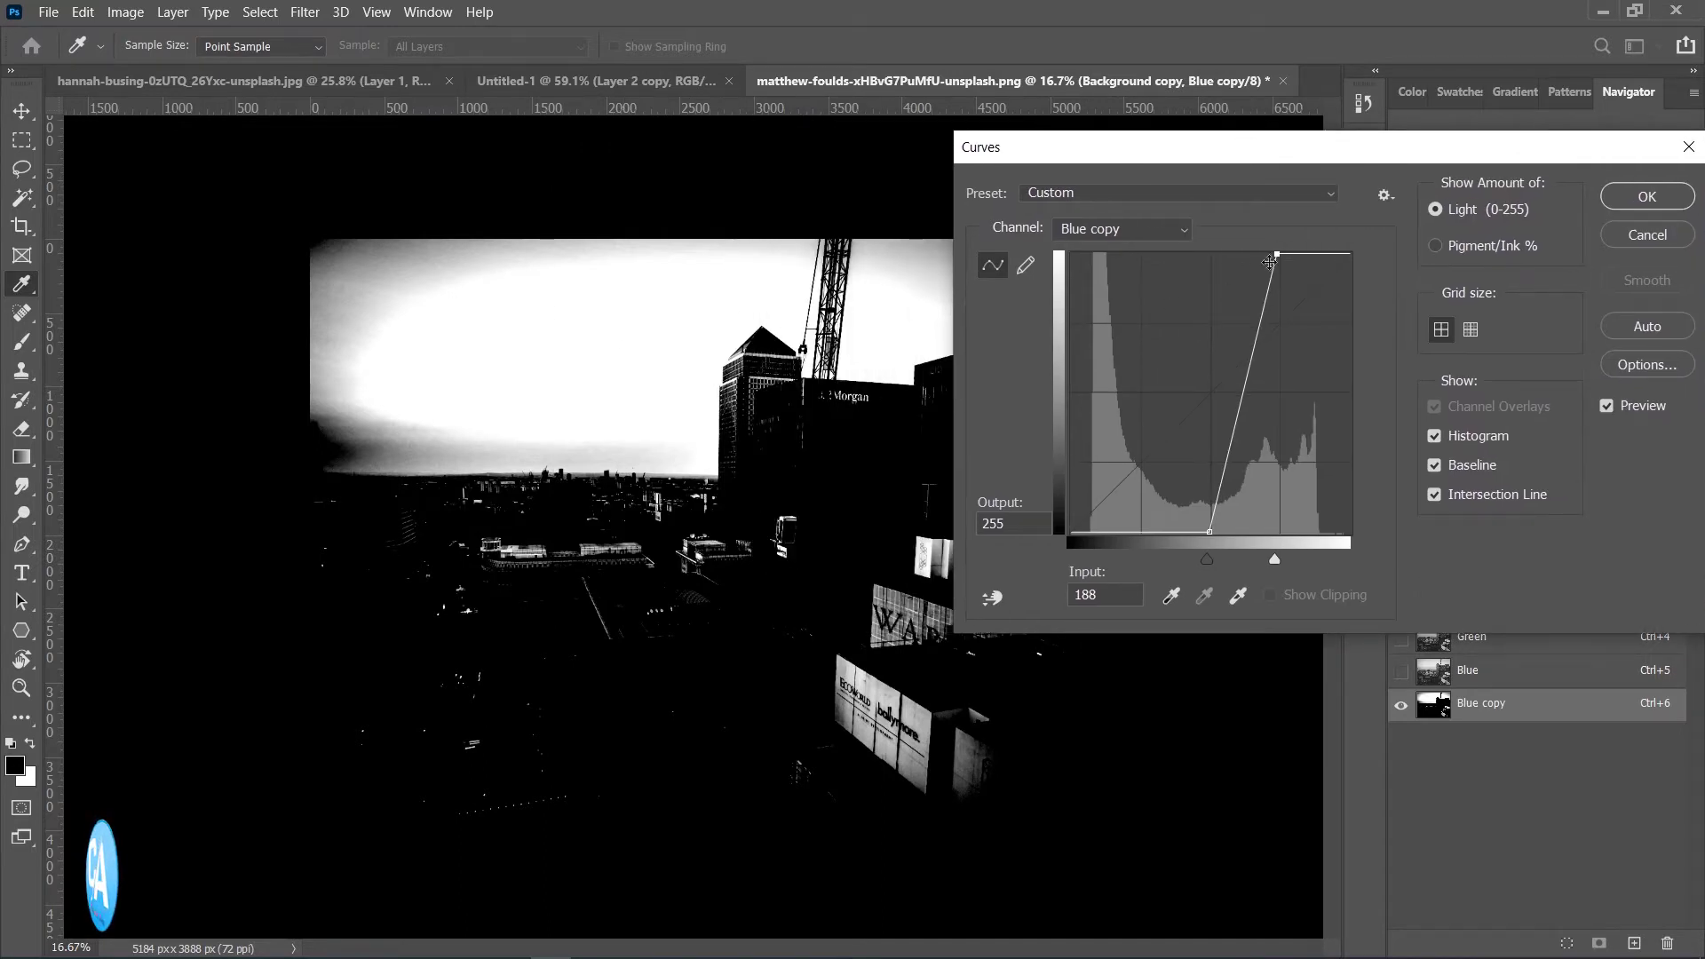
pyautogui.moveTo(1277, 255); pyautogui.dragTo(1215, 258)
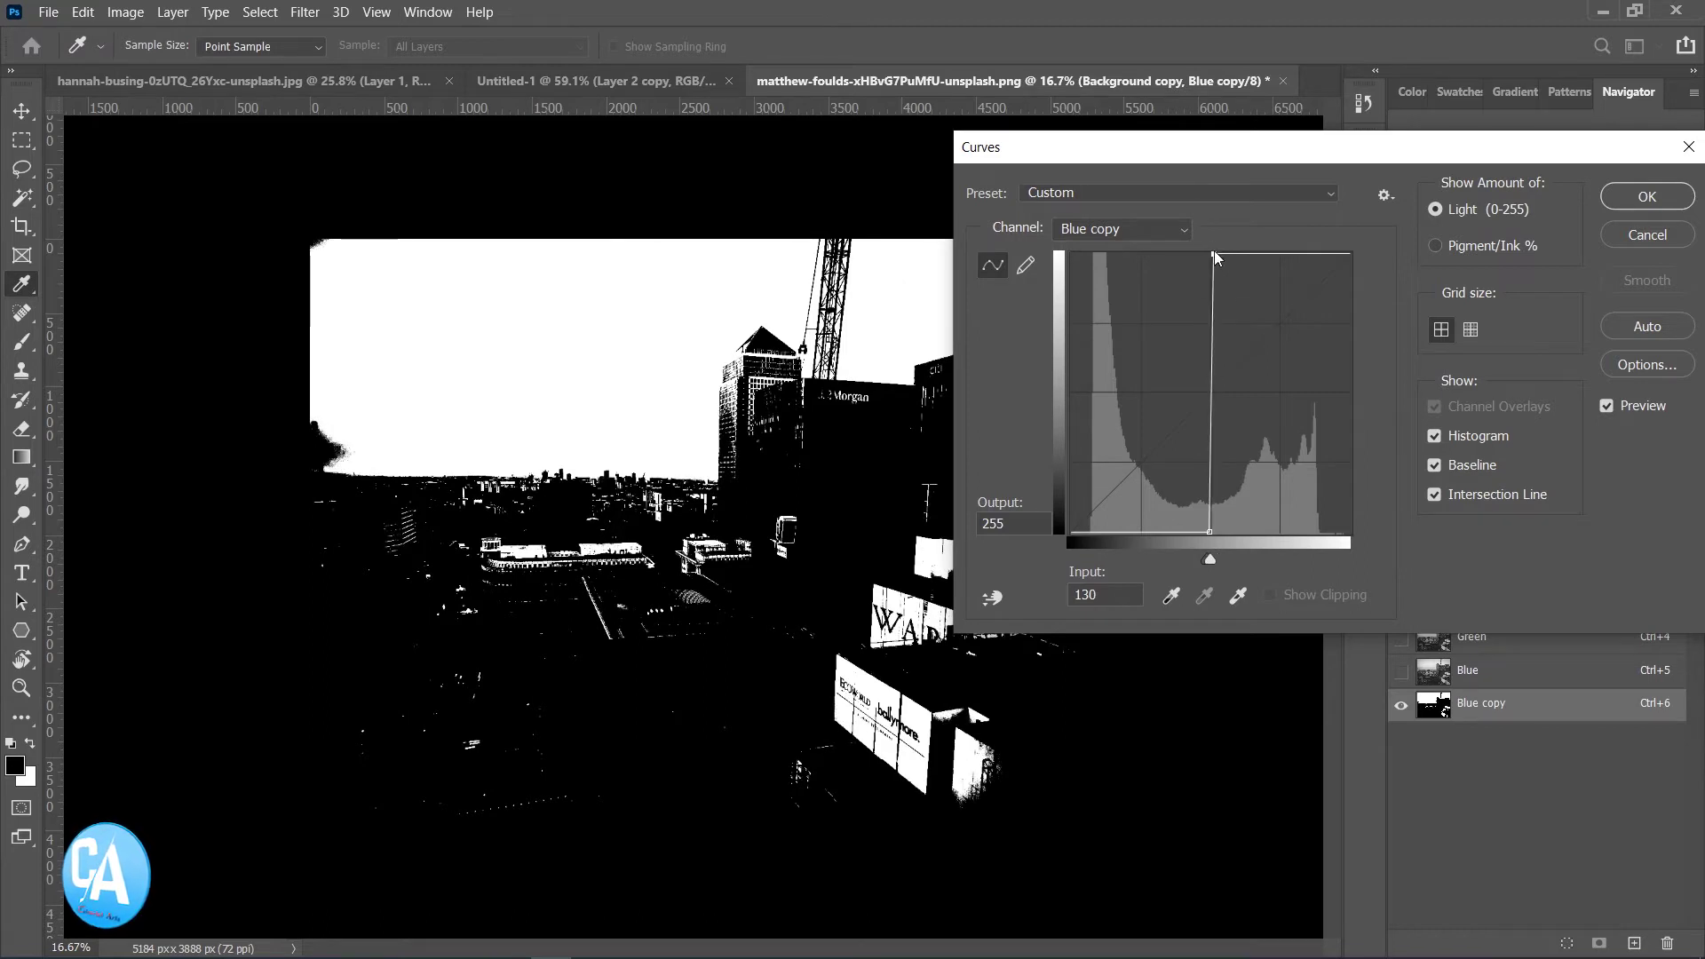
pyautogui.moveTo(1205, 529); pyautogui.dragTo(1169, 529)
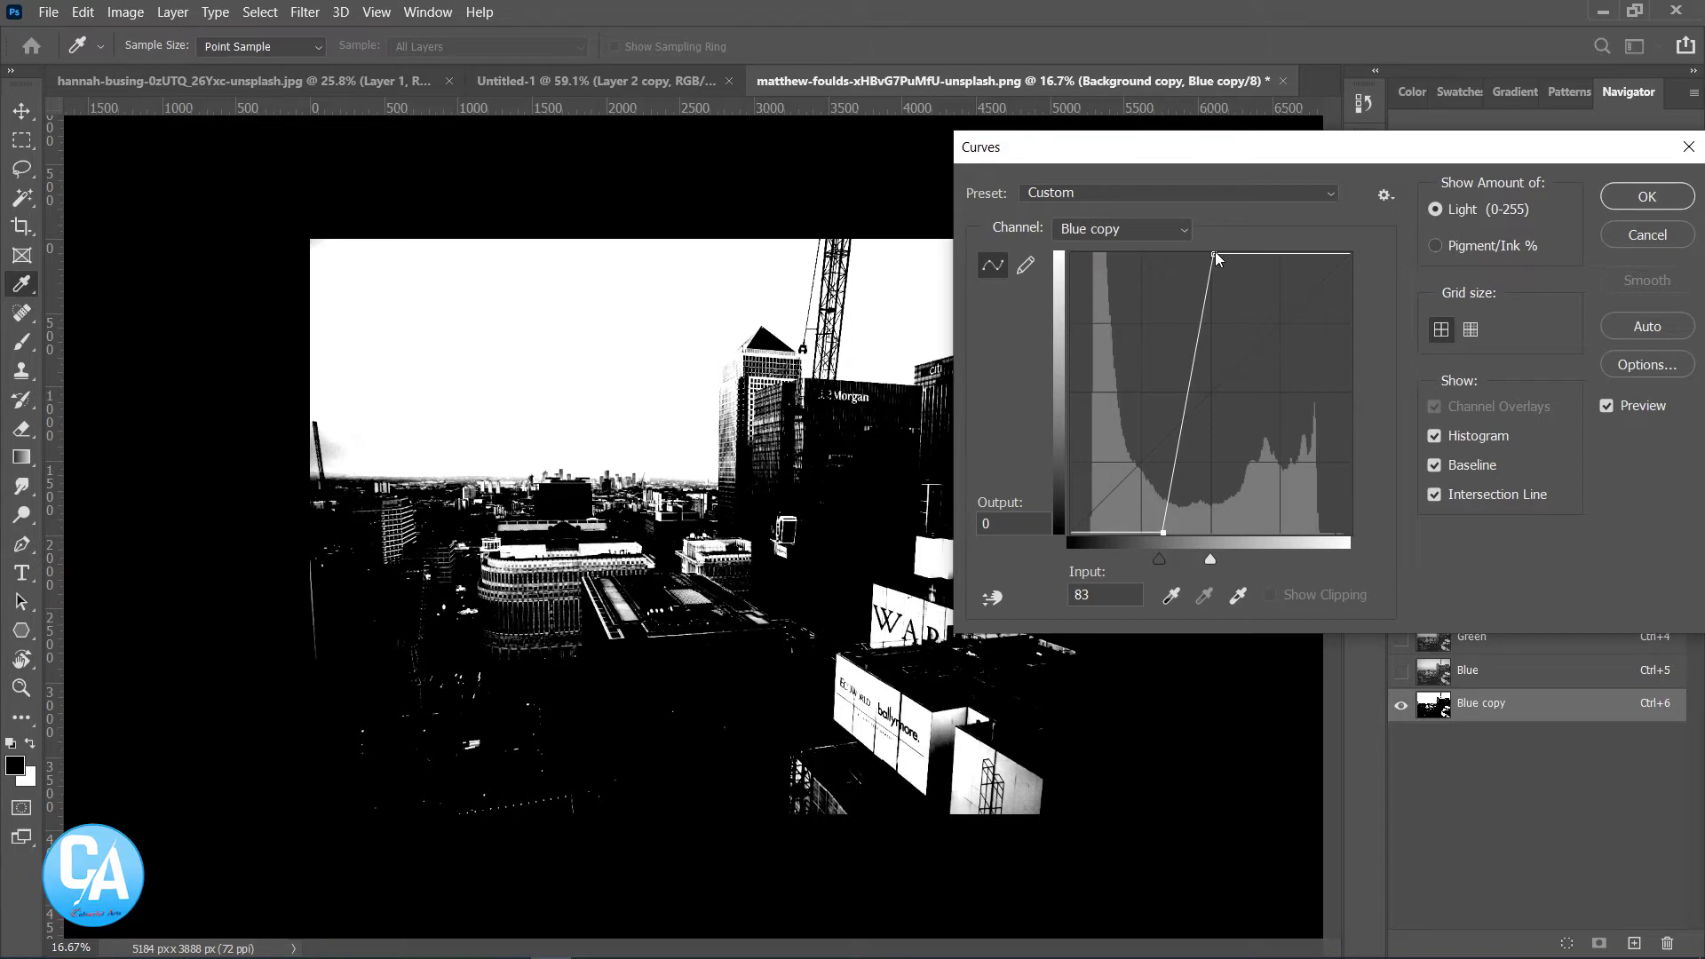
pyautogui.moveTo(1210, 255); pyautogui.dragTo(1200, 255)
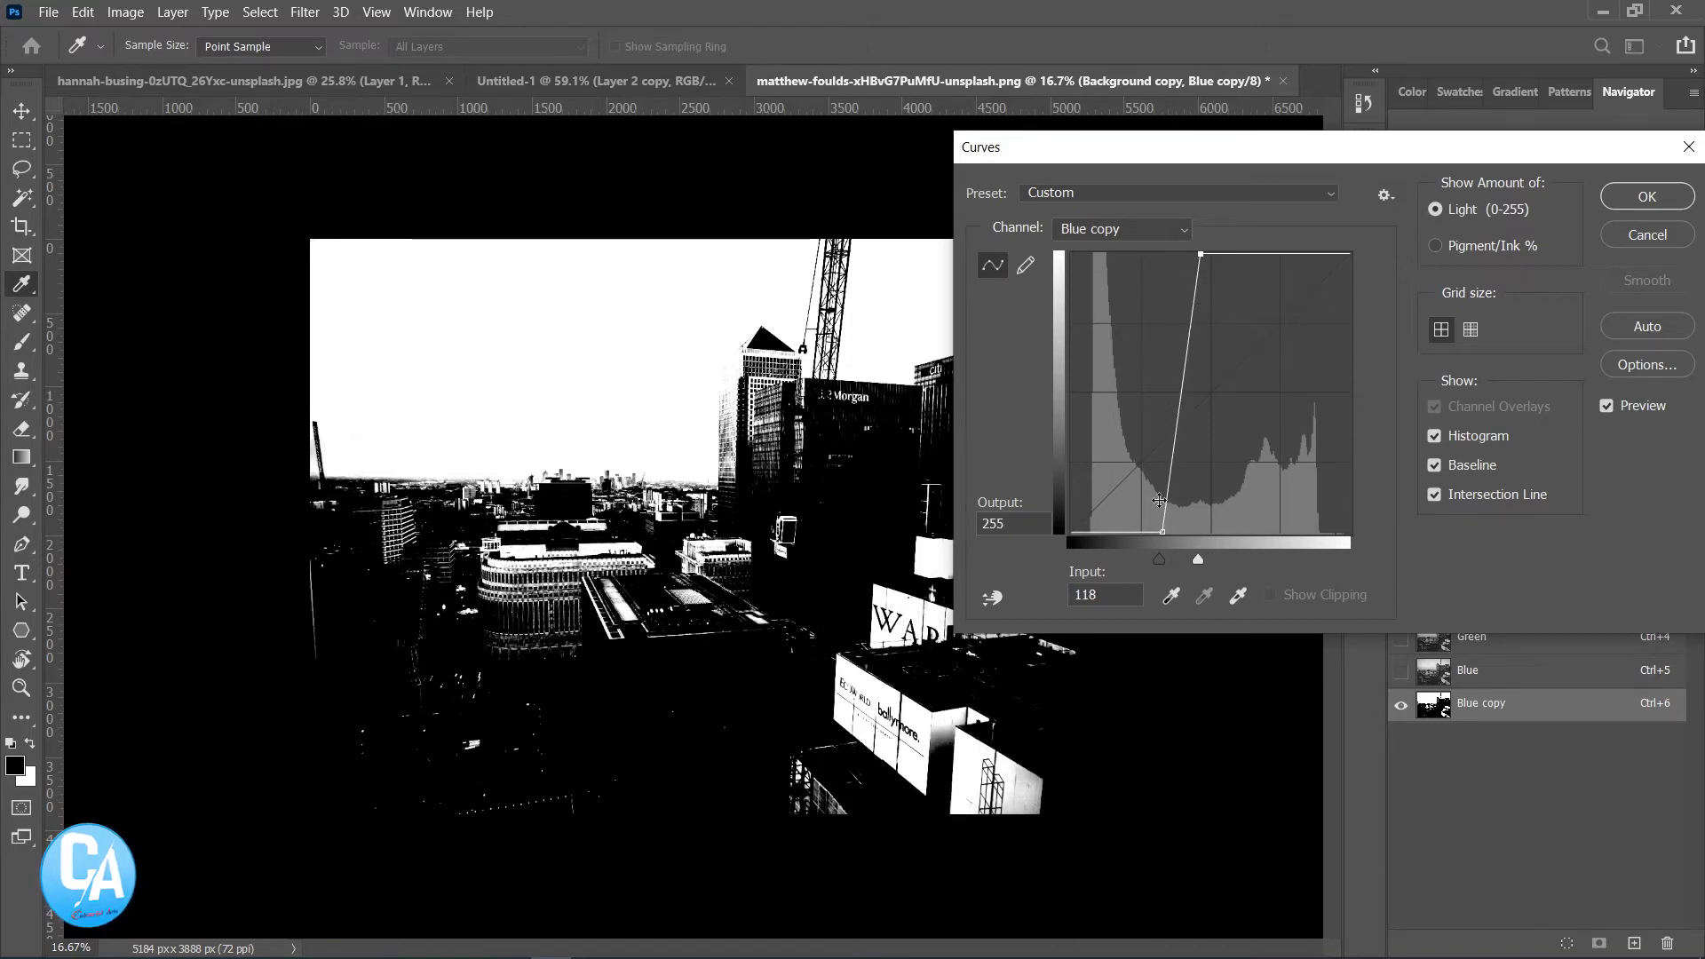
pyautogui.moveTo(1177, 533); pyautogui.dragTo(1206, 535)
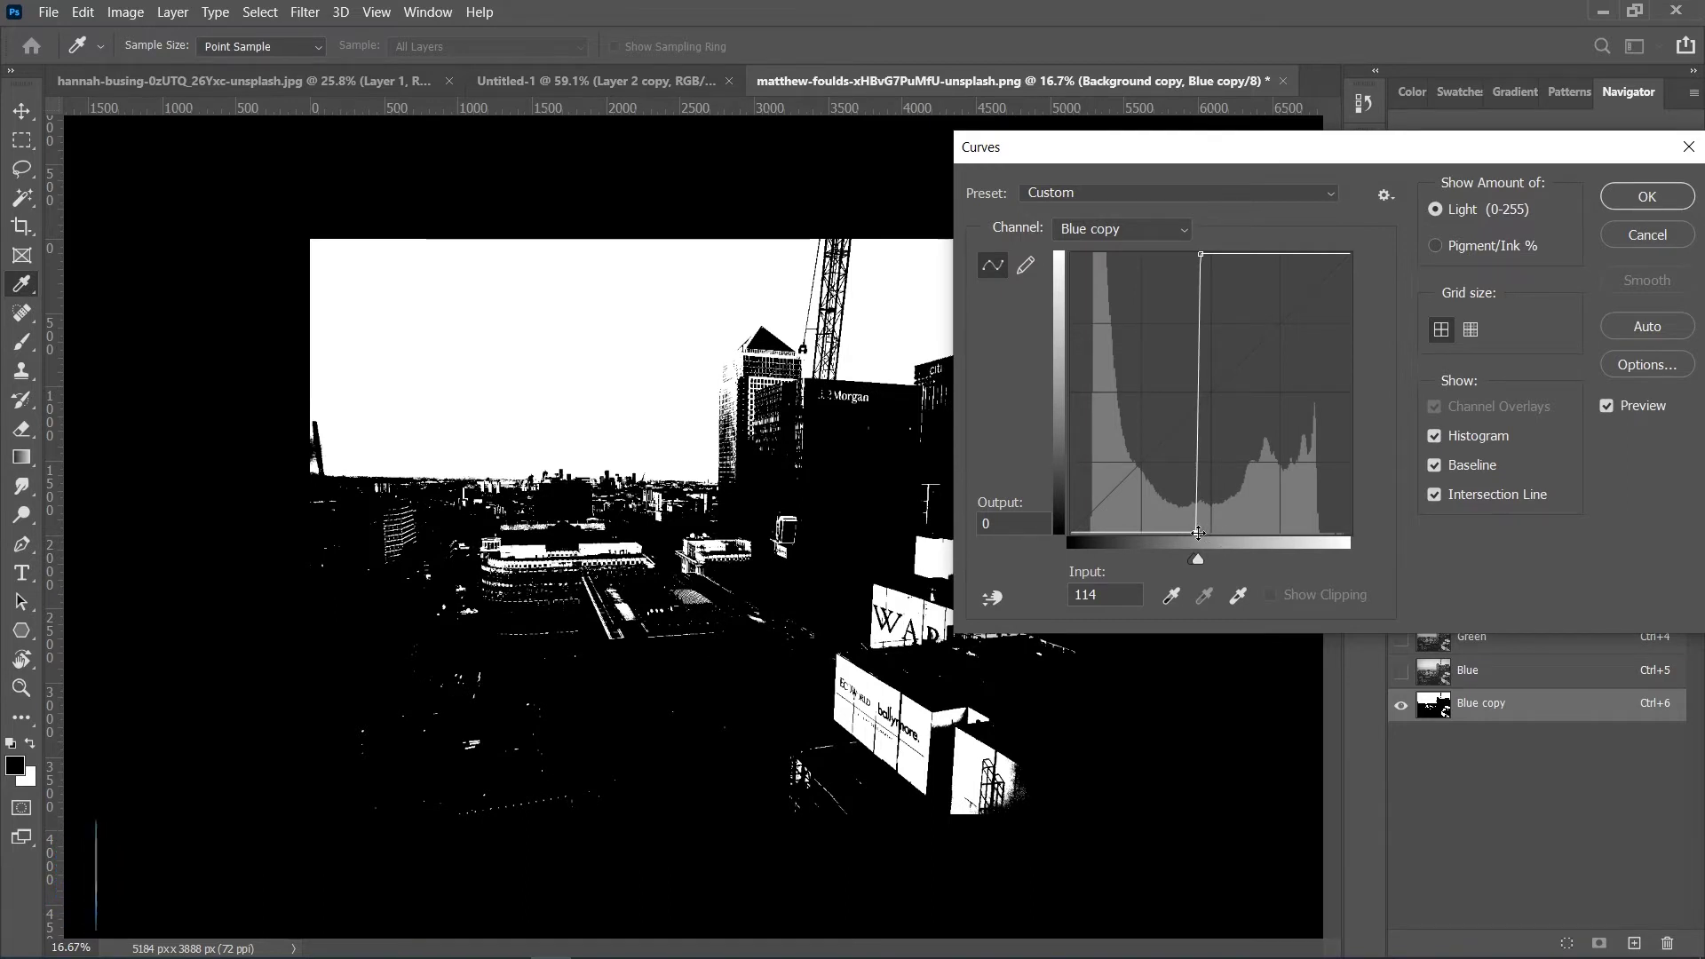
pyautogui.moveTo(1204, 255); pyautogui.dragTo(1262, 254)
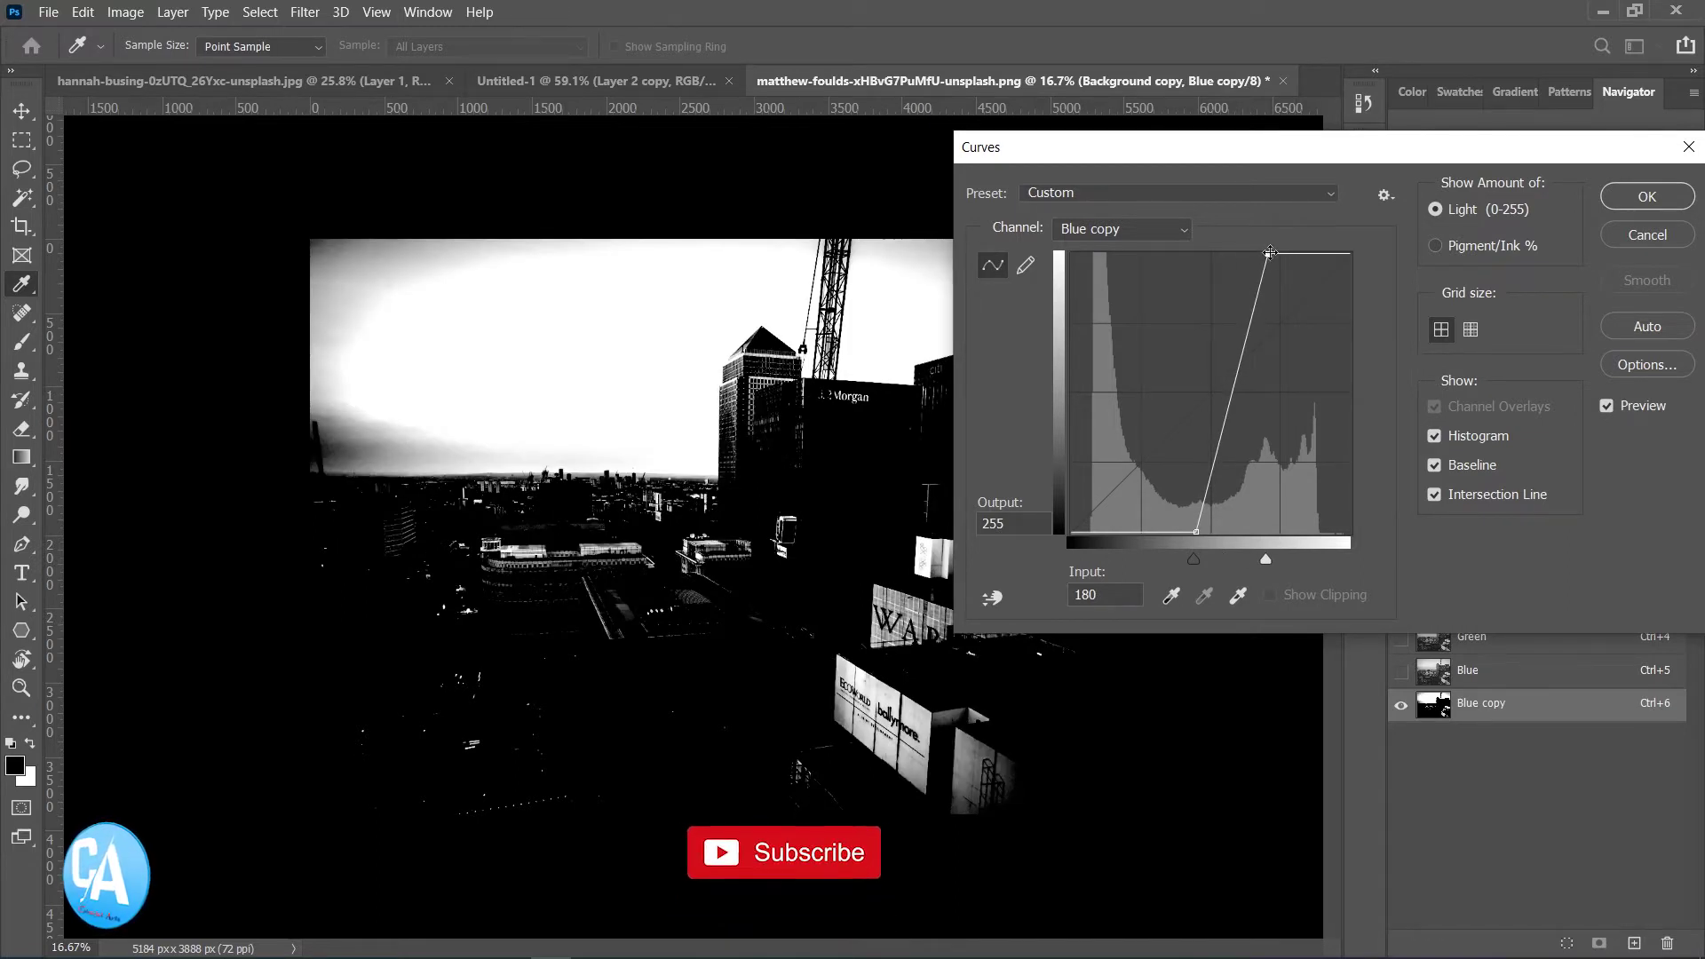
pyautogui.moveTo(1262, 254); pyautogui.dragTo(1285, 244)
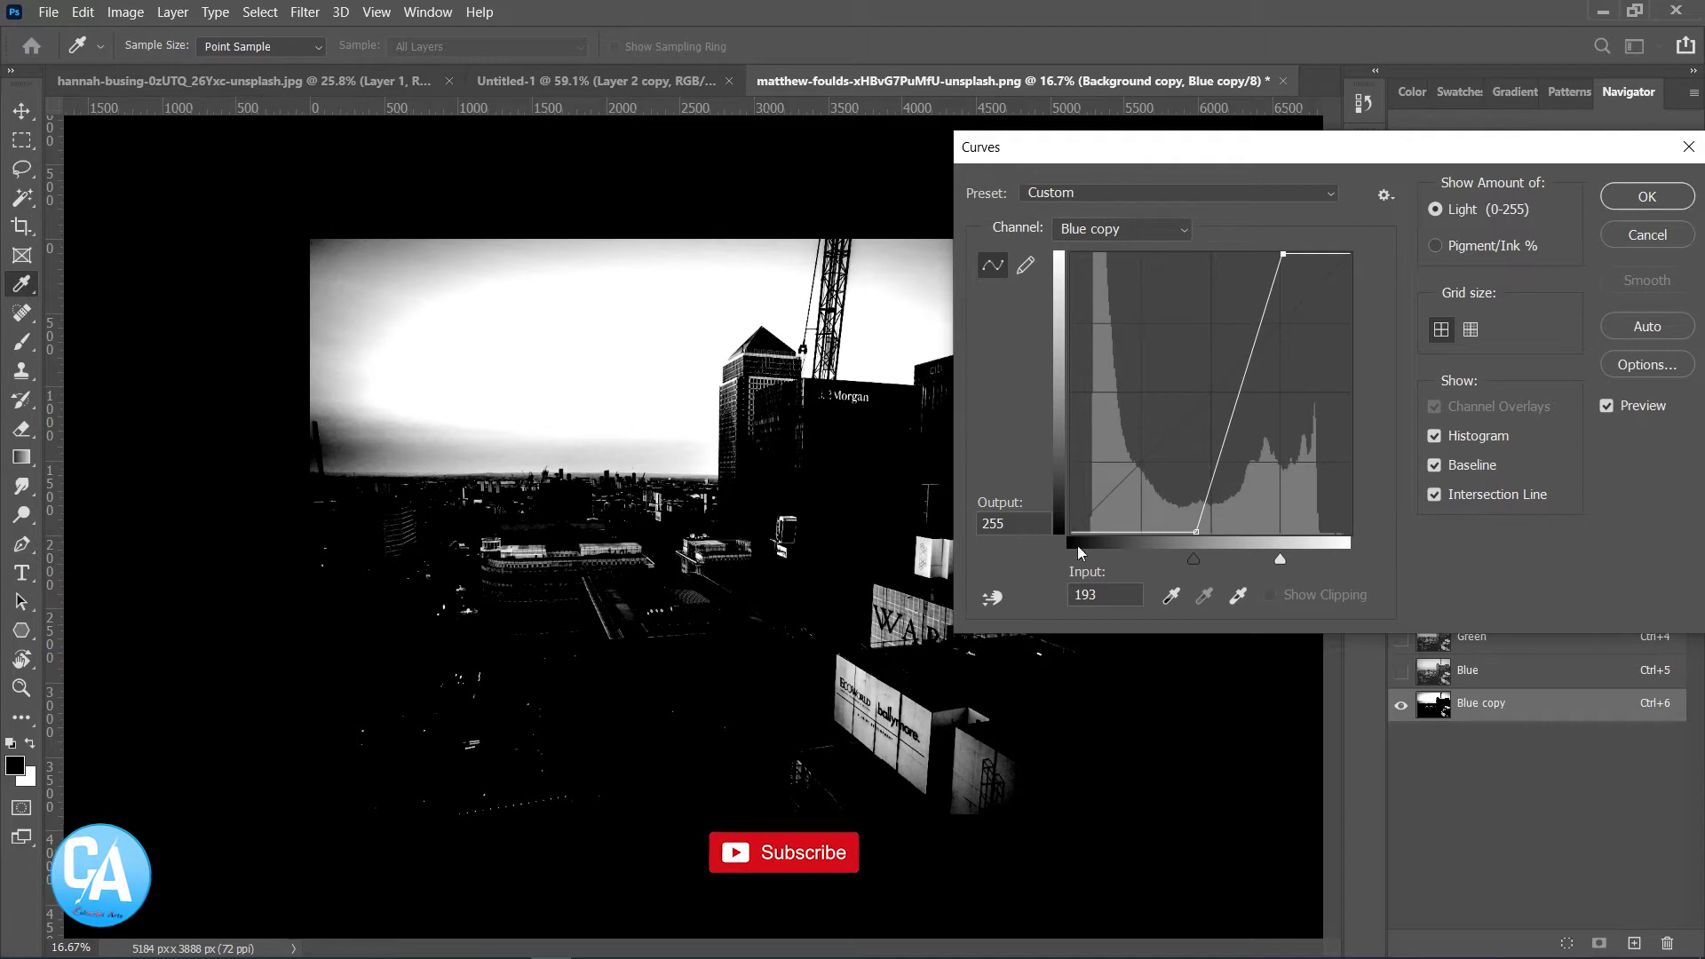
pyautogui.moveTo(1196, 527)
pyautogui.mouseDown()
pyautogui.moveTo(1221, 532)
pyautogui.moveTo(1183, 532)
pyautogui.mouseUp()
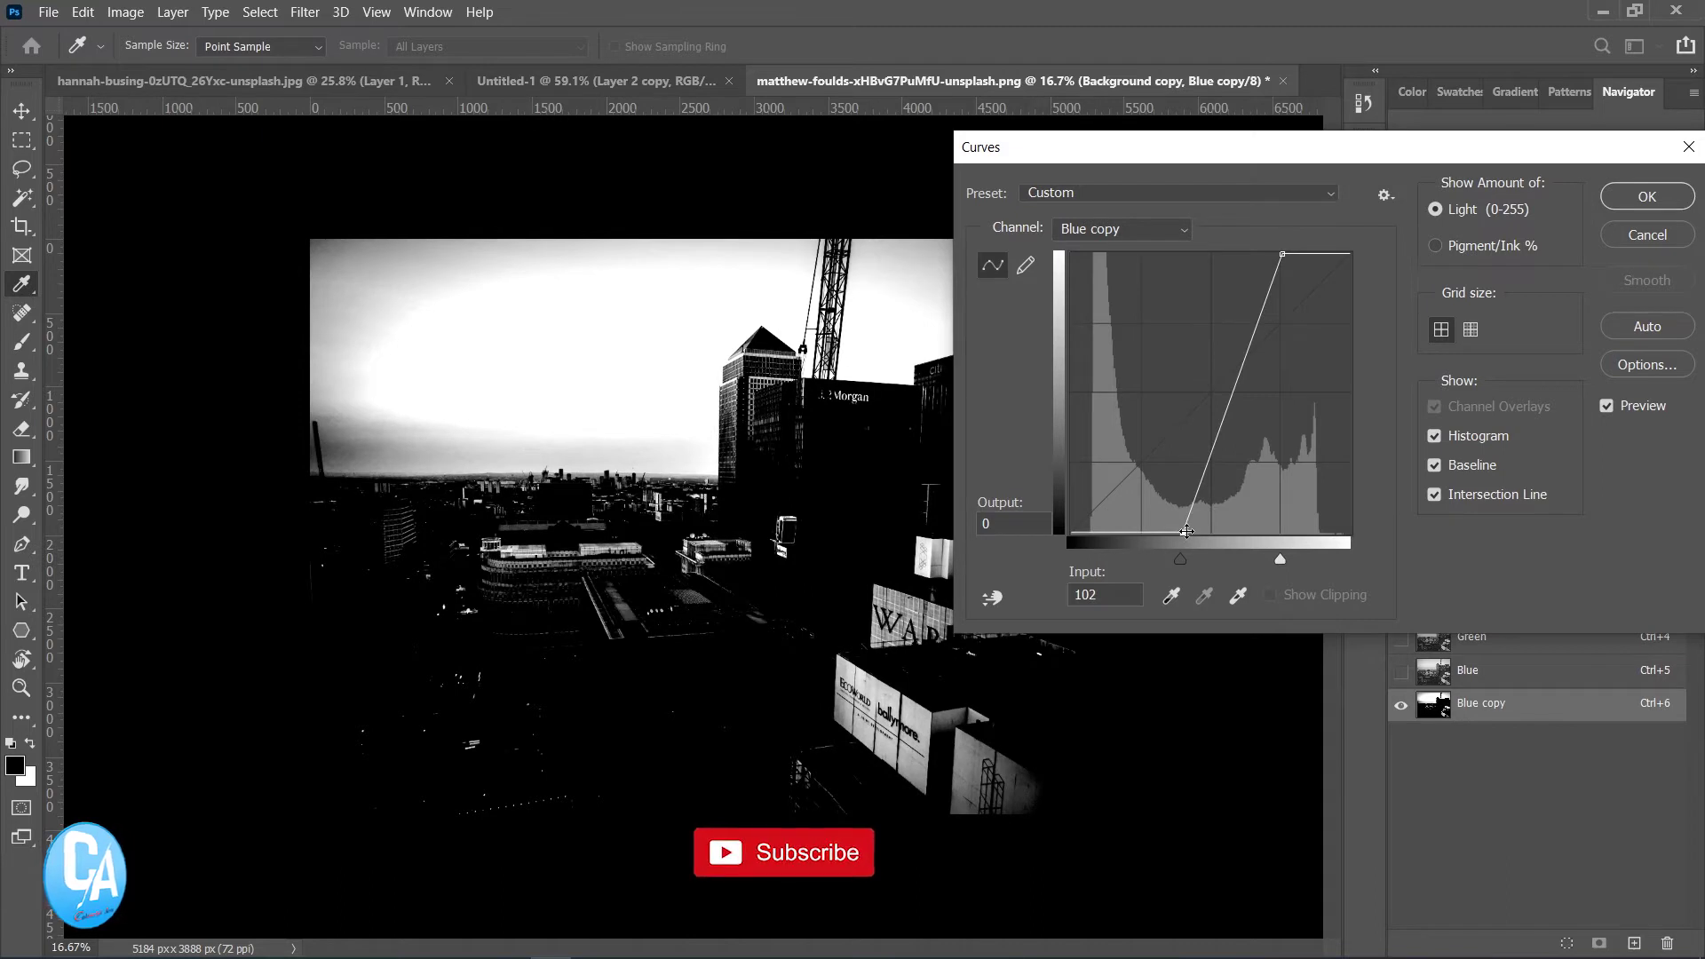
pyautogui.moveTo(1183, 532); pyautogui.dragTo(1196, 532)
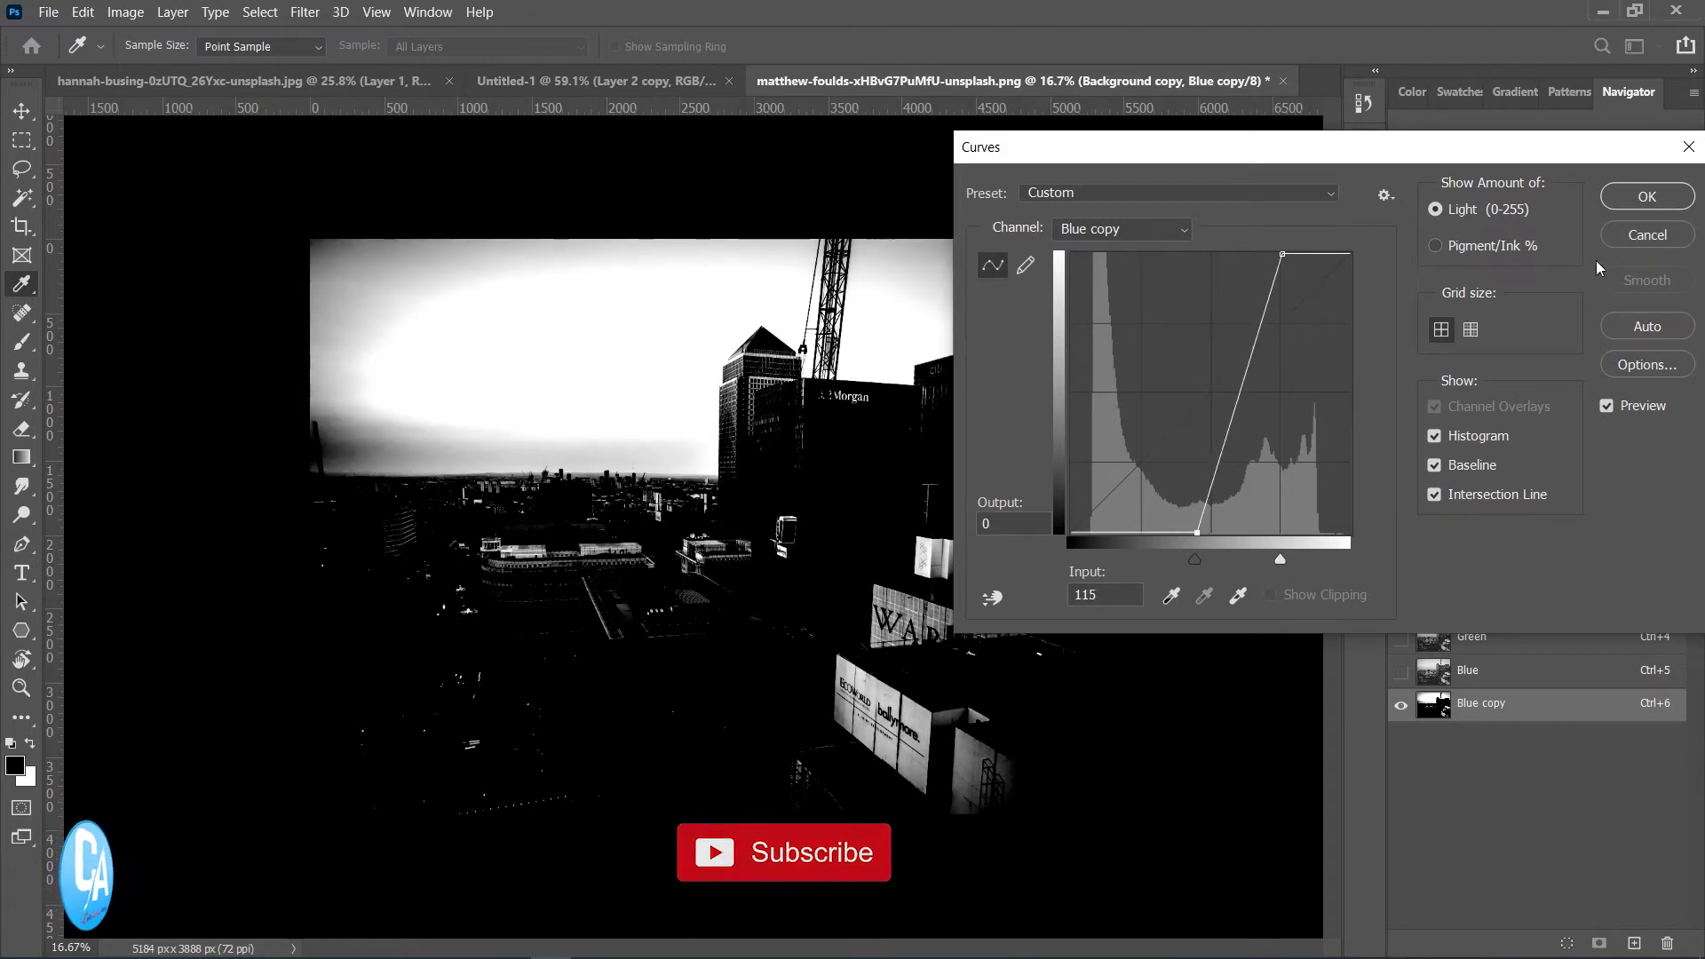
pyautogui.click(1650, 199)
# Paint the lower buildings and lower-left skyline solid black with the Brush tool
pyautogui.press('s')
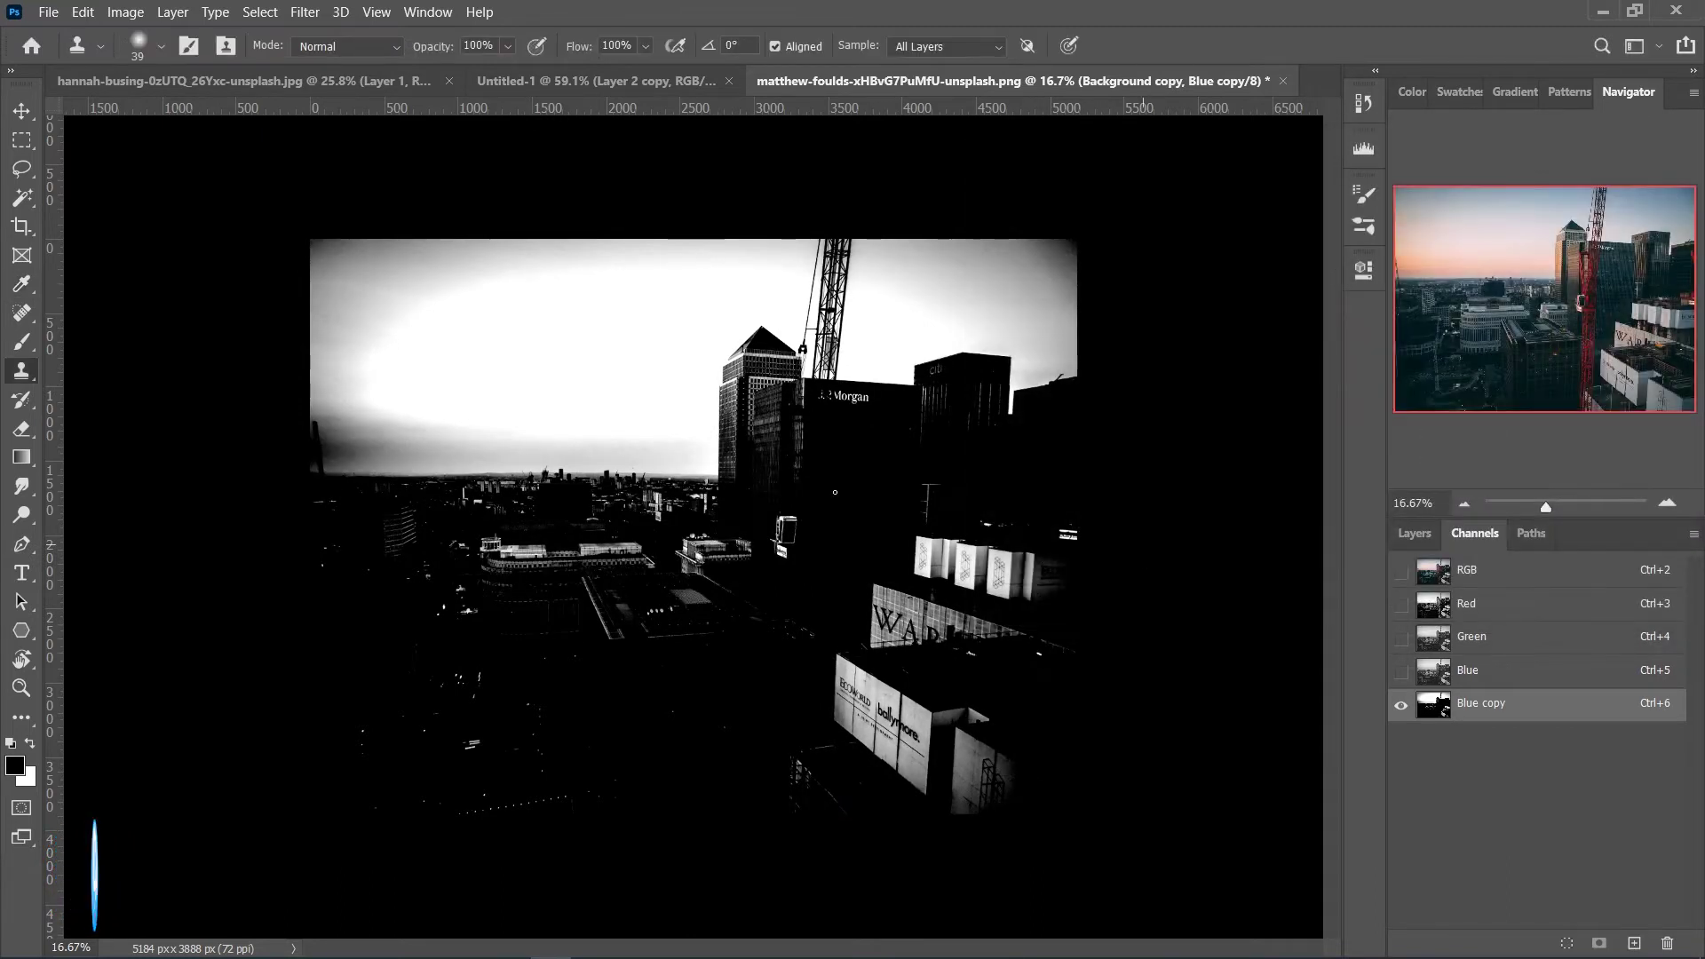
pyautogui.click(14, 348)
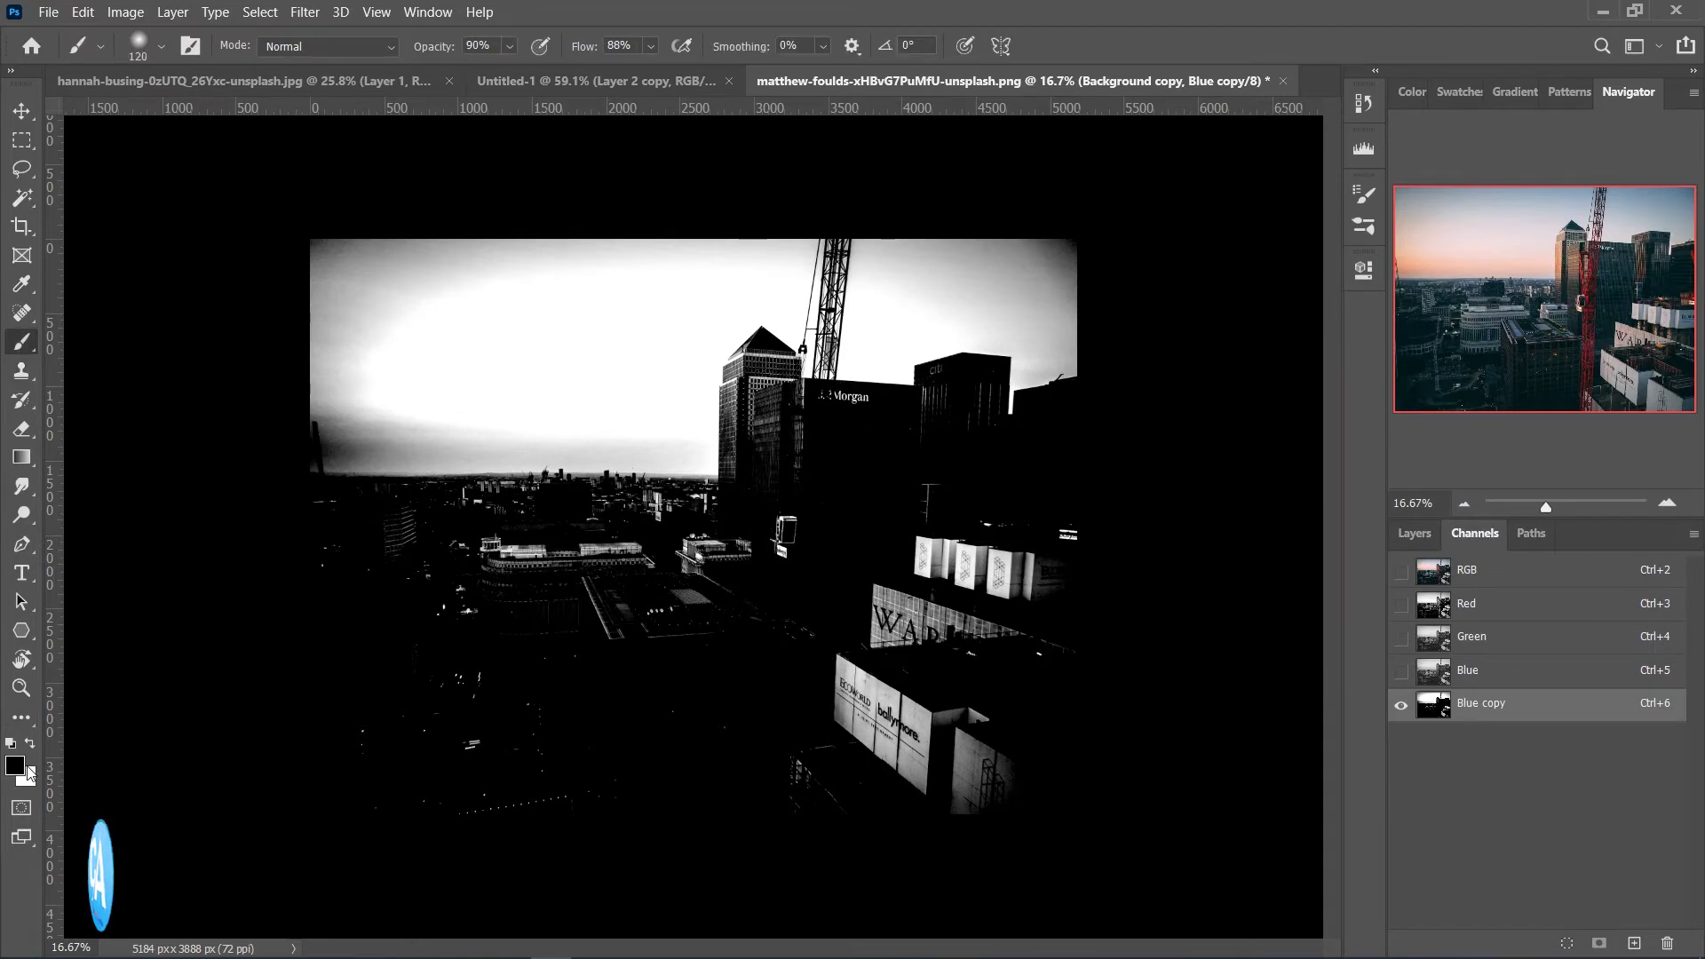
pyautogui.moveTo(496, 598)
pyautogui.mouseDown()
pyautogui.moveTo(874, 594)
pyautogui.moveTo(890, 685)
pyautogui.moveTo(994, 616)
pyautogui.moveTo(811, 506)
pyautogui.moveTo(642, 590)
pyautogui.mouseUp()
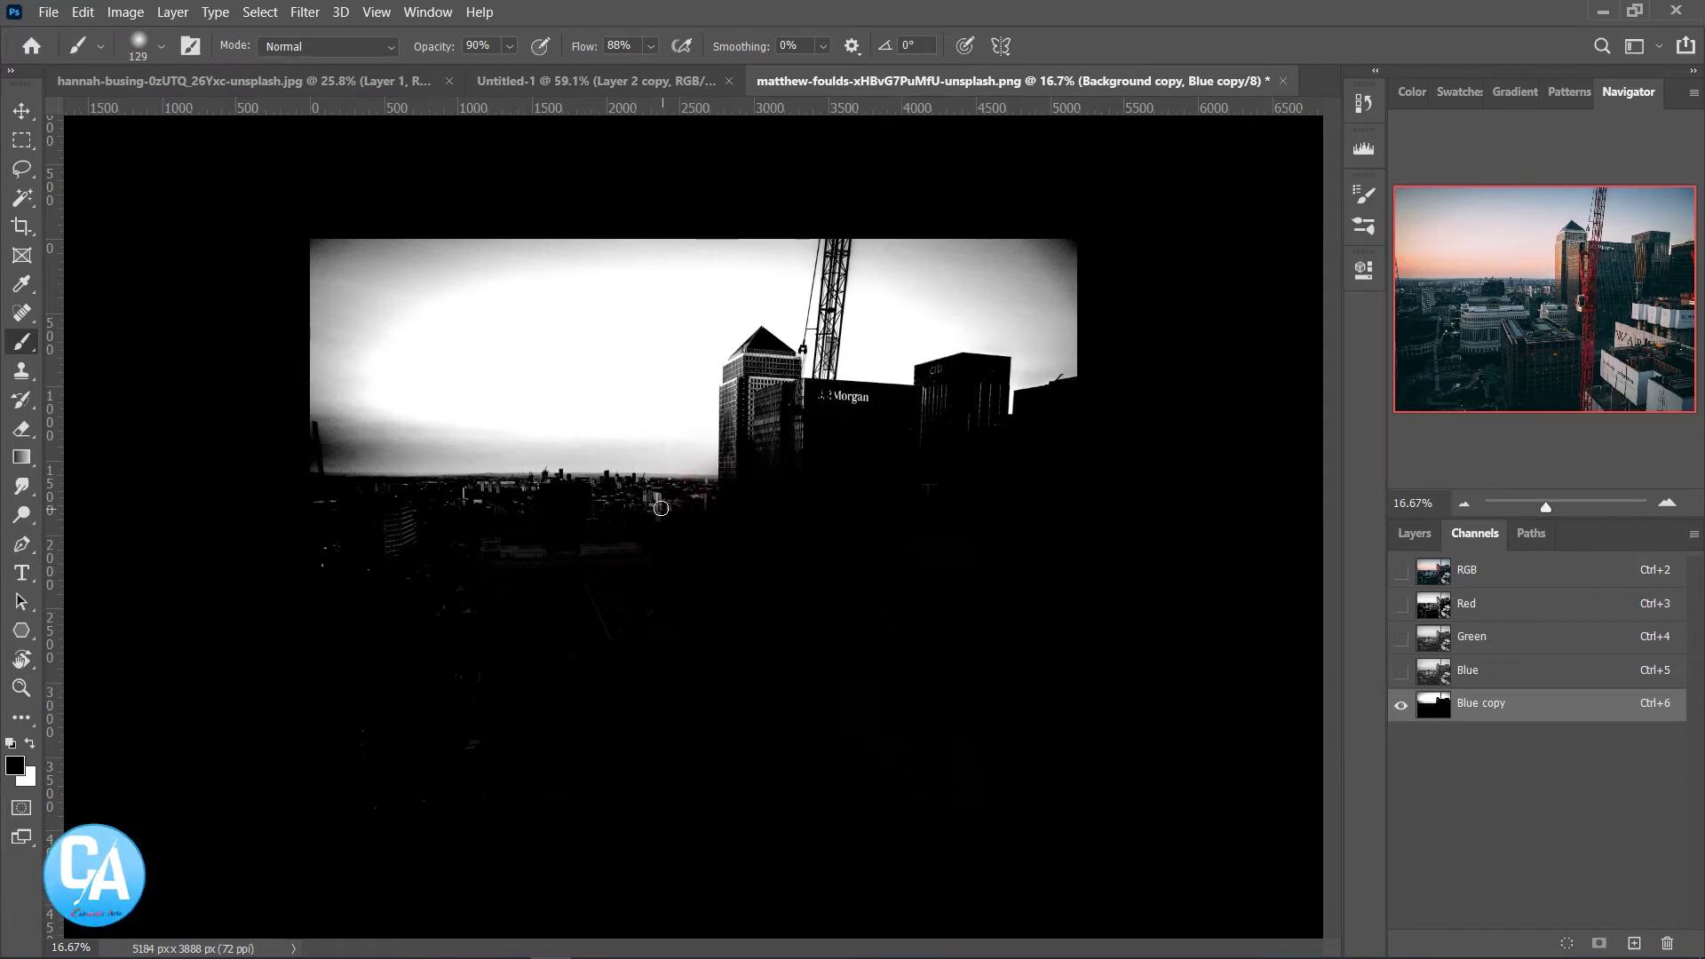
pyautogui.keyDown('ctrl'); pyautogui.click(666, 535); pyautogui.keyUp('ctrl')
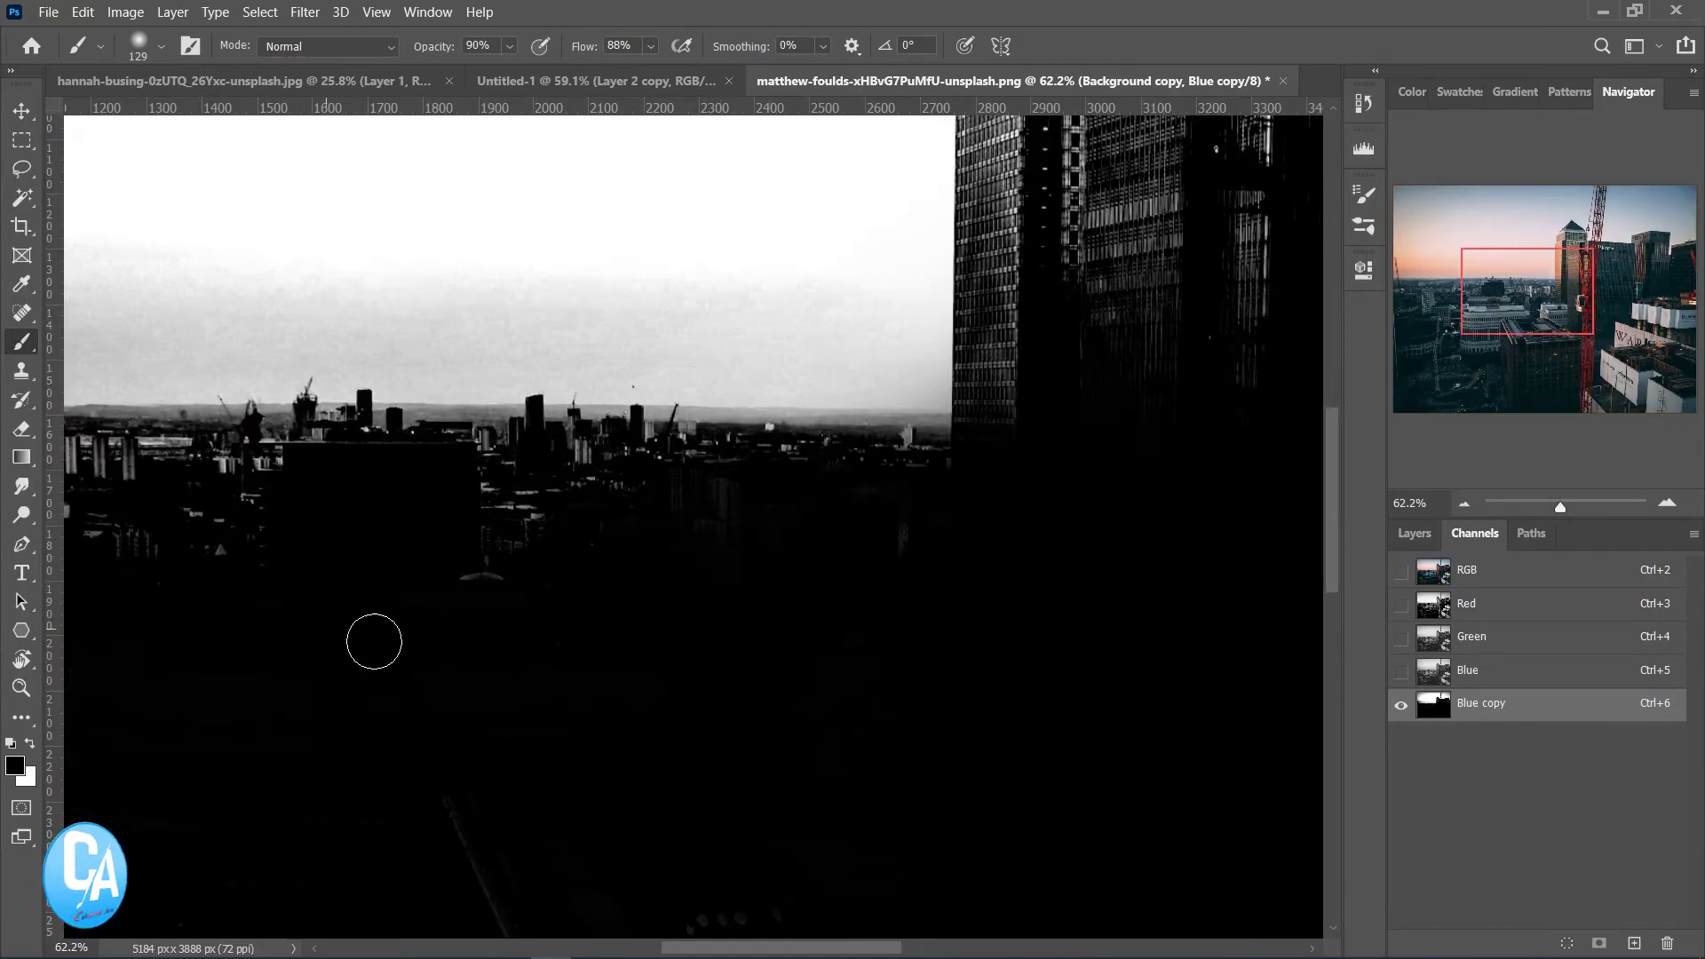
pyautogui.scroll(-3, 468, 690)
pyautogui.moveTo(392, 704); pyautogui.dragTo(449, 734)
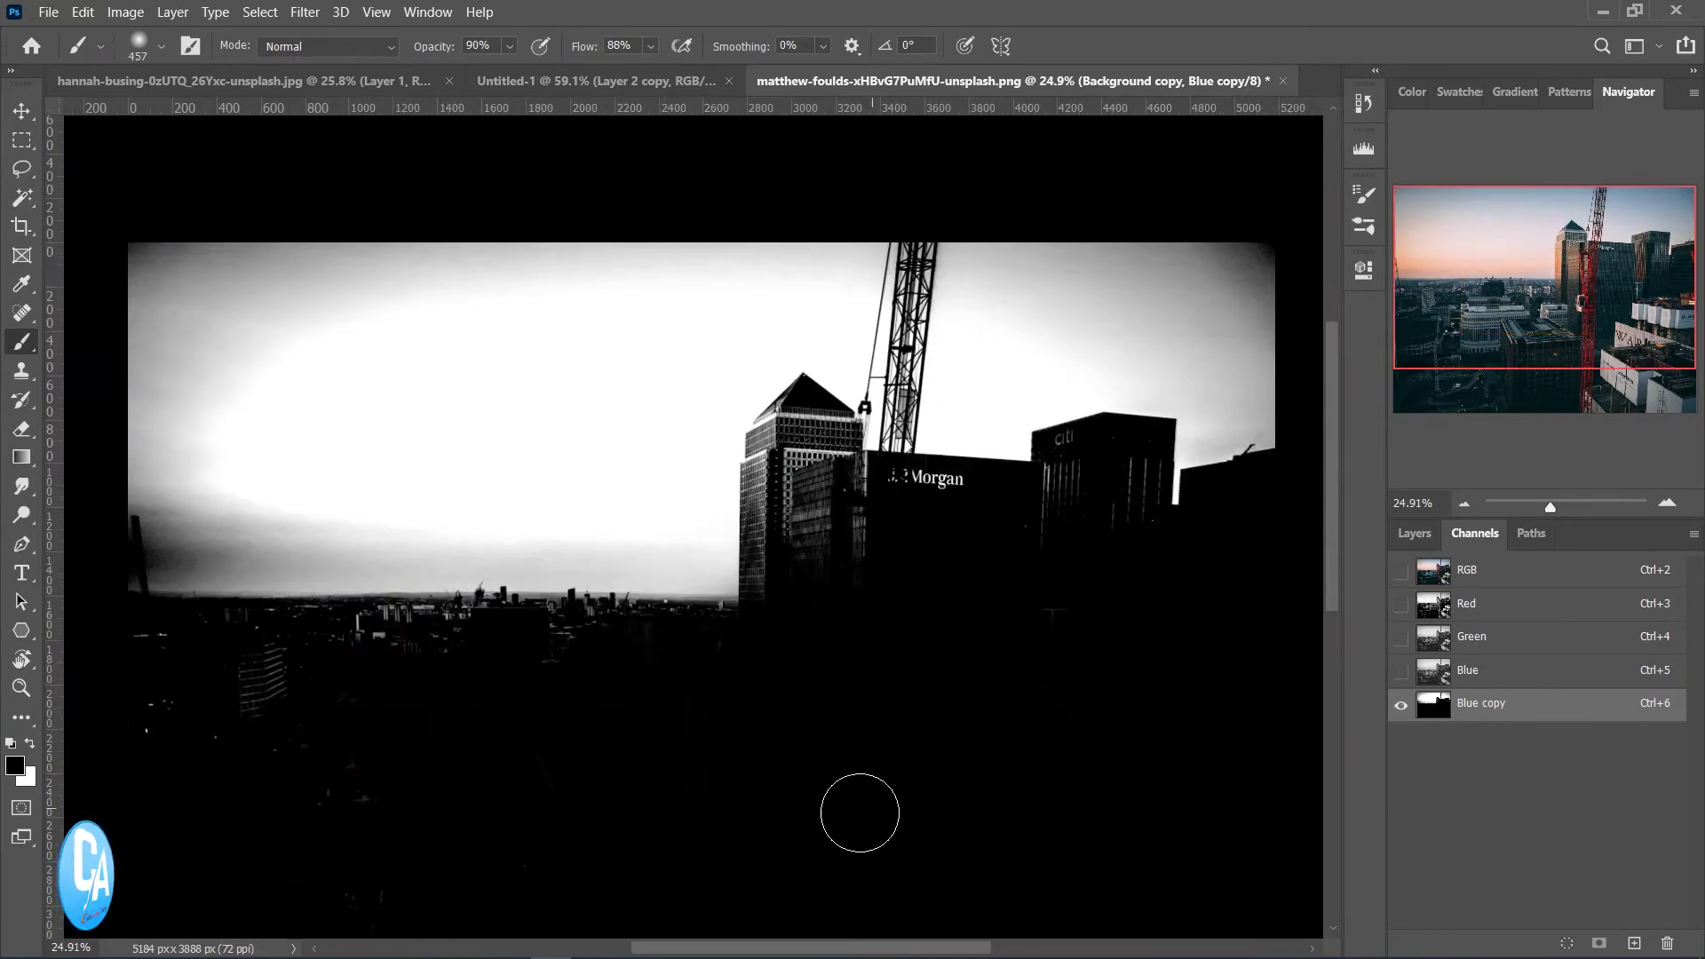
pyautogui.moveTo(276, 741)
pyautogui.mouseDown()
pyautogui.moveTo(172, 693)
pyautogui.moveTo(331, 677)
pyautogui.moveTo(361, 632)
pyautogui.moveTo(449, 654)
pyautogui.mouseUp()
# Darken the skyline edge and the Morgan tower's lit facade with a smaller black brush
pyautogui.scroll(5, 449, 655)
pyautogui.moveTo(701, 609)
pyautogui.mouseDown()
pyautogui.moveTo(644, 558)
pyautogui.moveTo(799, 503)
pyautogui.moveTo(1065, 533)
pyautogui.moveTo(1180, 666)
pyautogui.mouseUp()
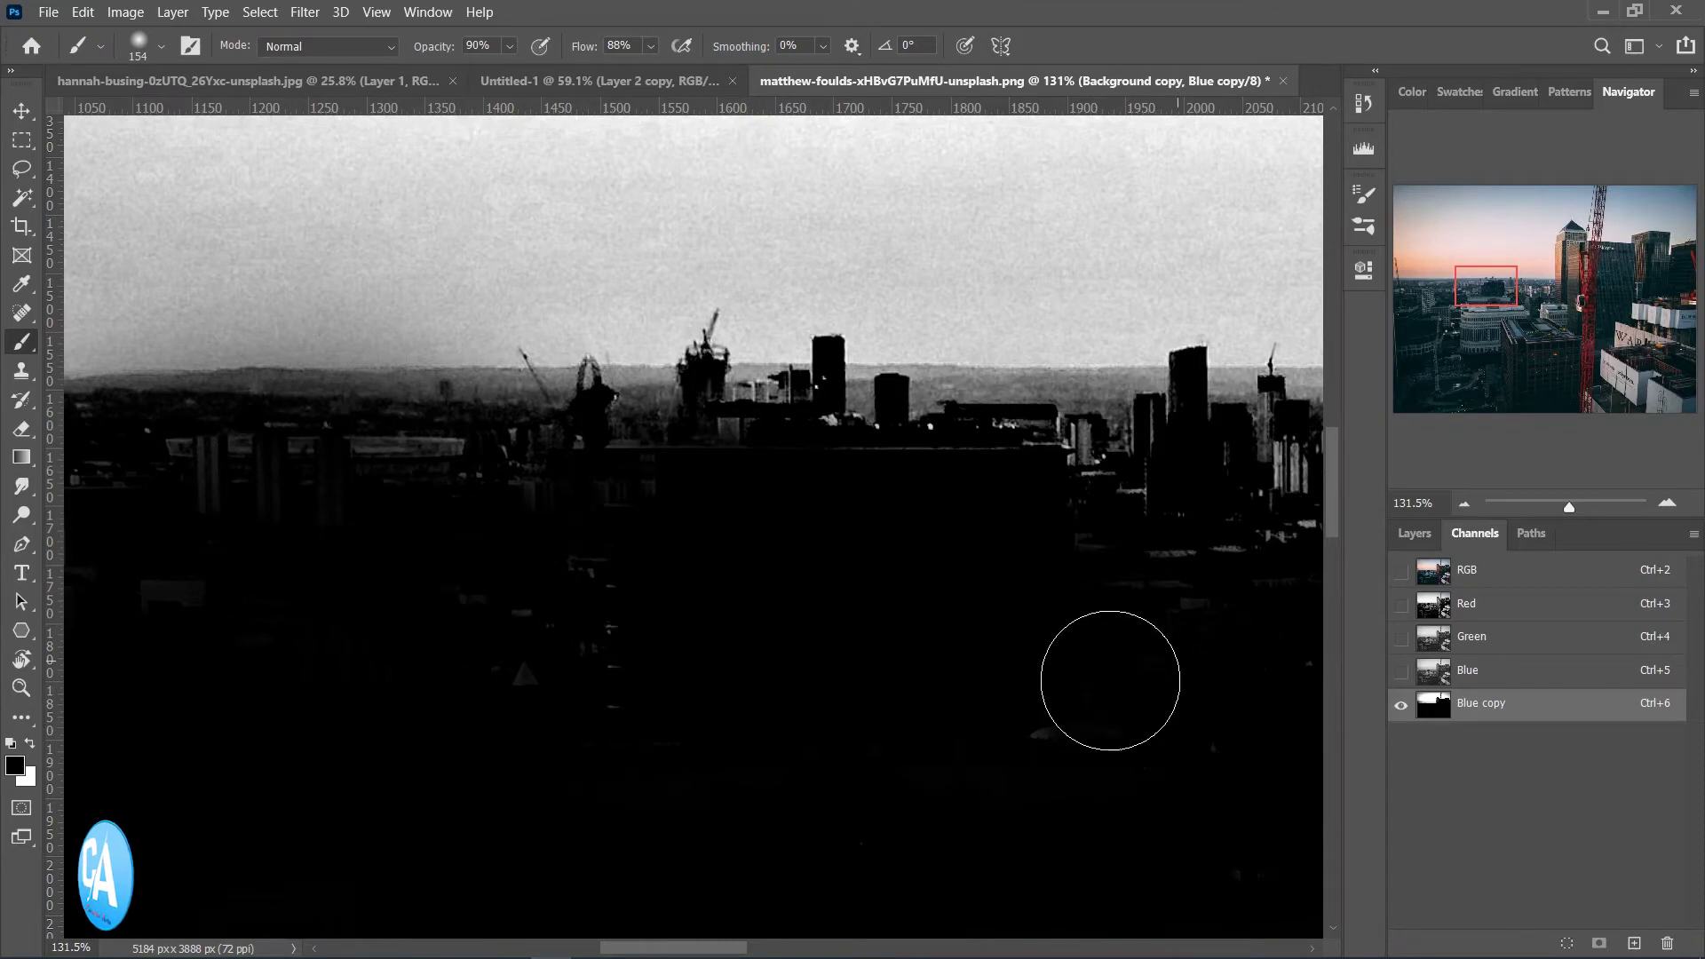
pyautogui.scroll(-5, 453, 598)
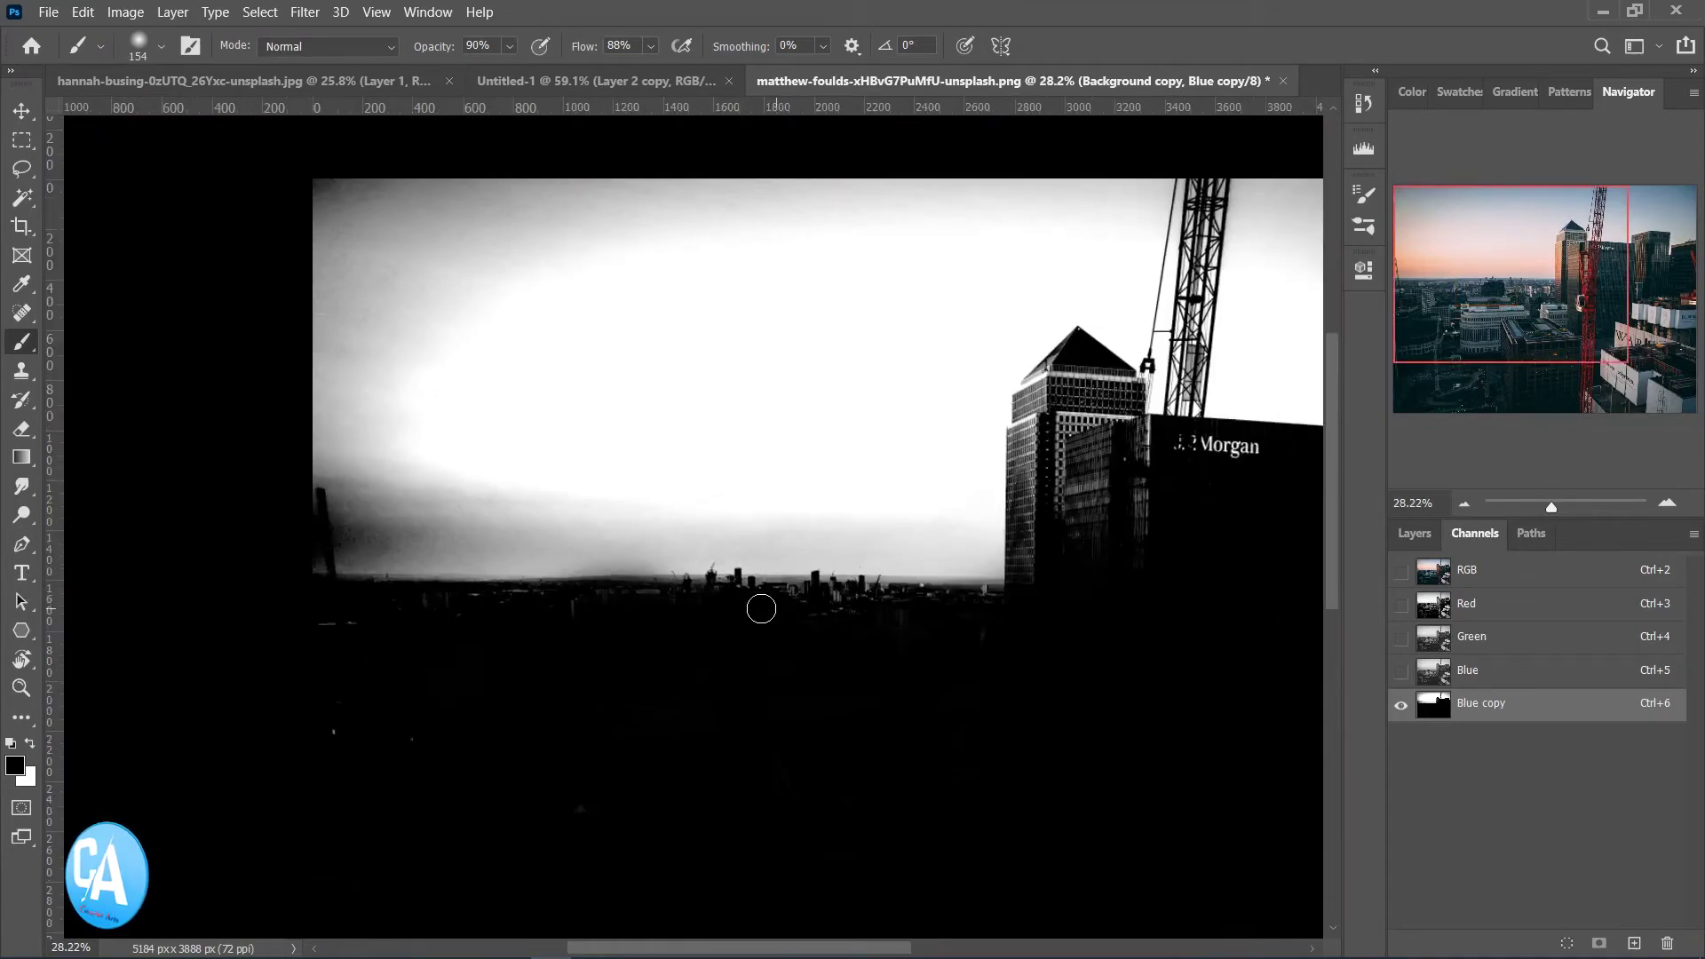
pyautogui.moveTo(1037, 620)
pyautogui.mouseDown()
pyautogui.moveTo(1024, 449)
pyautogui.moveTo(1060, 437)
pyautogui.moveTo(1083, 471)
pyautogui.moveTo(1056, 489)
pyautogui.moveTo(1071, 555)
pyautogui.mouseUp()
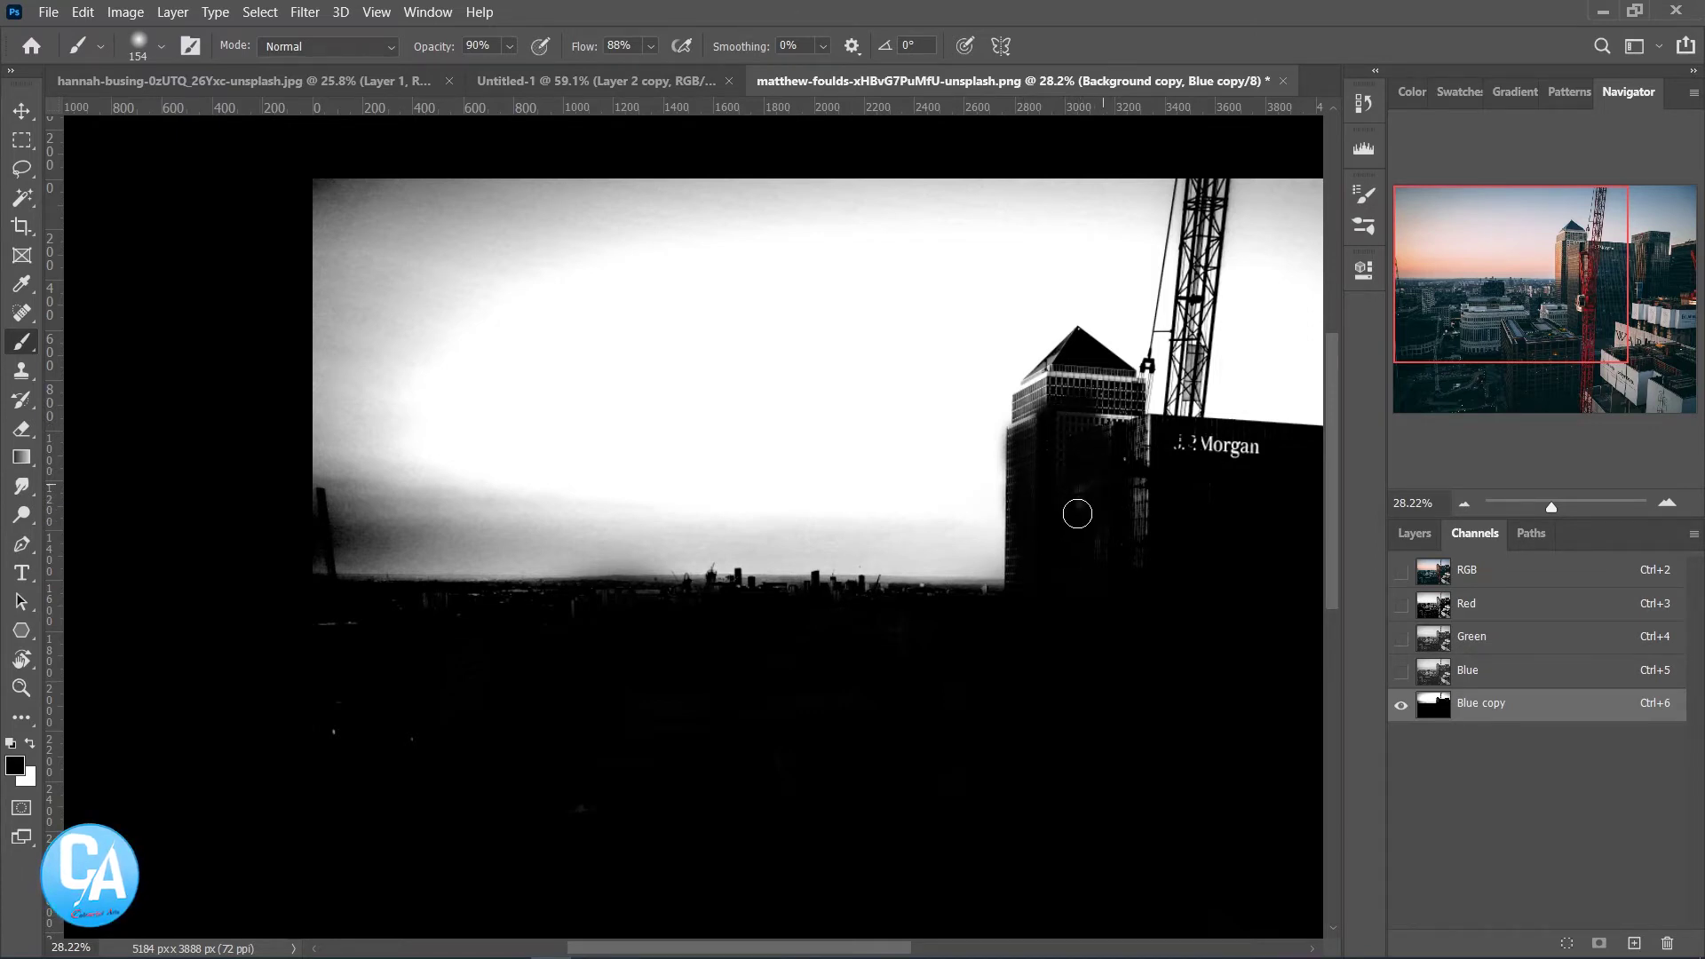
pyautogui.moveTo(1147, 501)
pyautogui.mouseDown()
pyautogui.moveTo(1092, 372)
pyautogui.moveTo(1107, 392)
pyautogui.moveTo(1031, 408)
pyautogui.moveTo(1077, 385)
pyautogui.moveTo(1084, 408)
pyautogui.mouseUp()
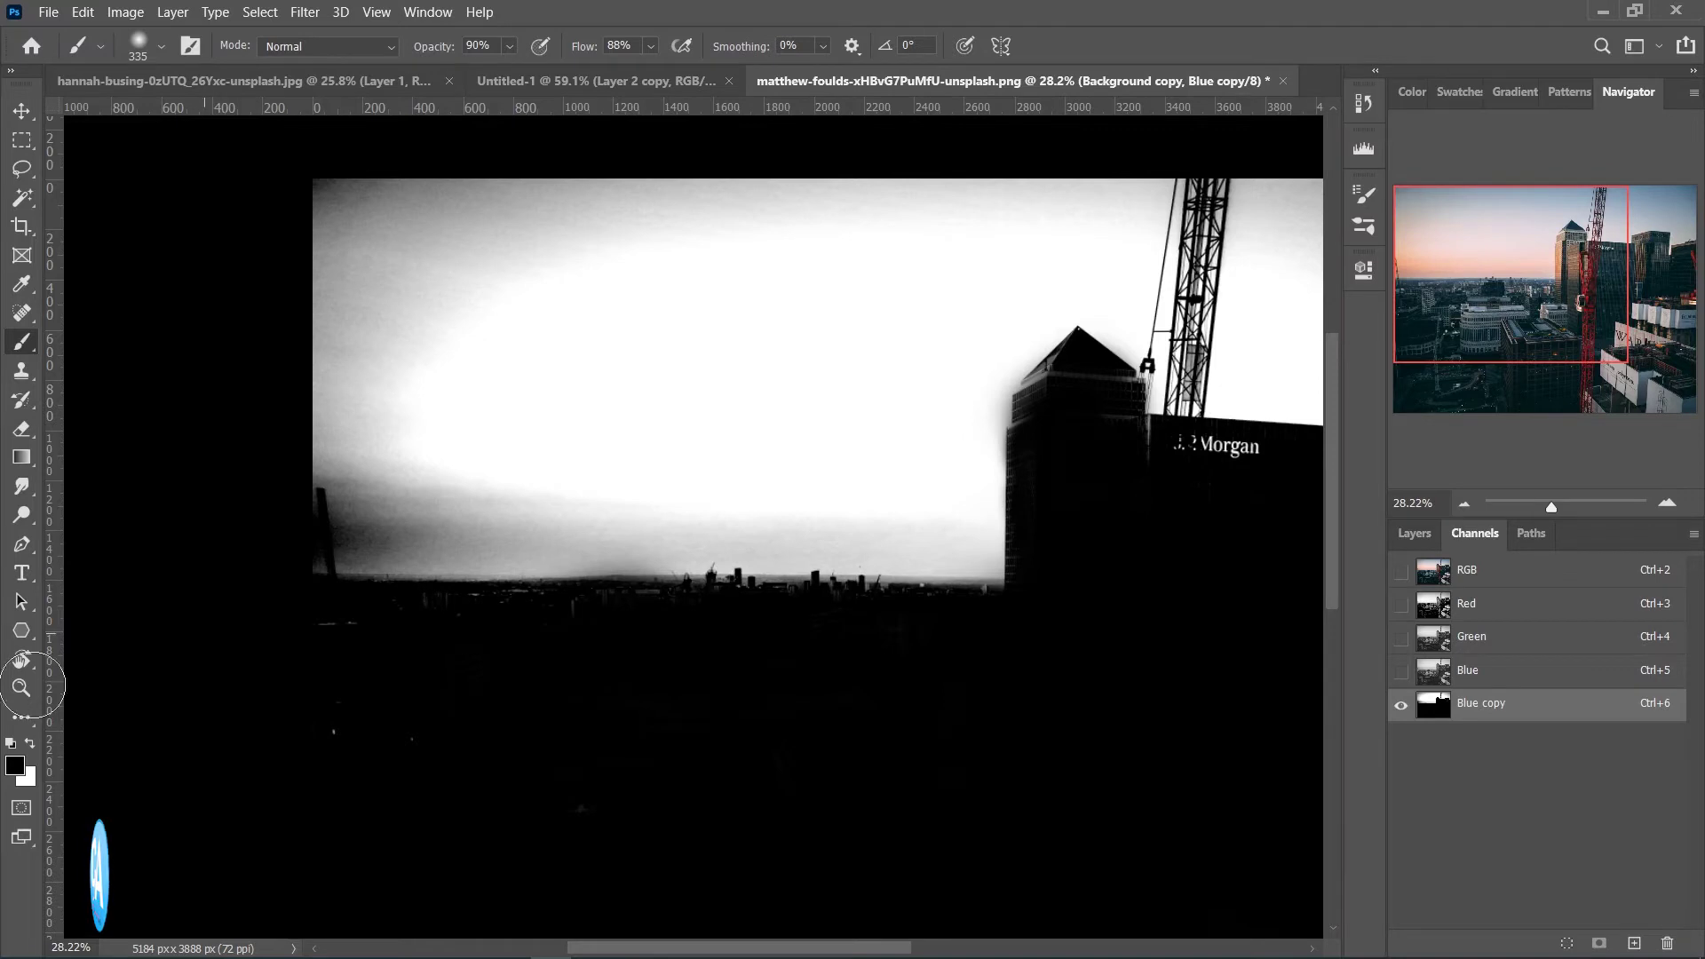
pyautogui.click(33, 744)
# Brush white over the grey sky at the lower left, upper right and right edge
pyautogui.moveTo(392, 508)
pyautogui.mouseDown()
pyautogui.moveTo(354, 522)
pyautogui.moveTo(487, 503)
pyautogui.moveTo(381, 525)
pyautogui.moveTo(274, 418)
pyautogui.moveTo(584, 234)
pyautogui.moveTo(160, 251)
pyautogui.moveTo(982, 183)
pyautogui.moveTo(951, 259)
pyautogui.mouseUp()
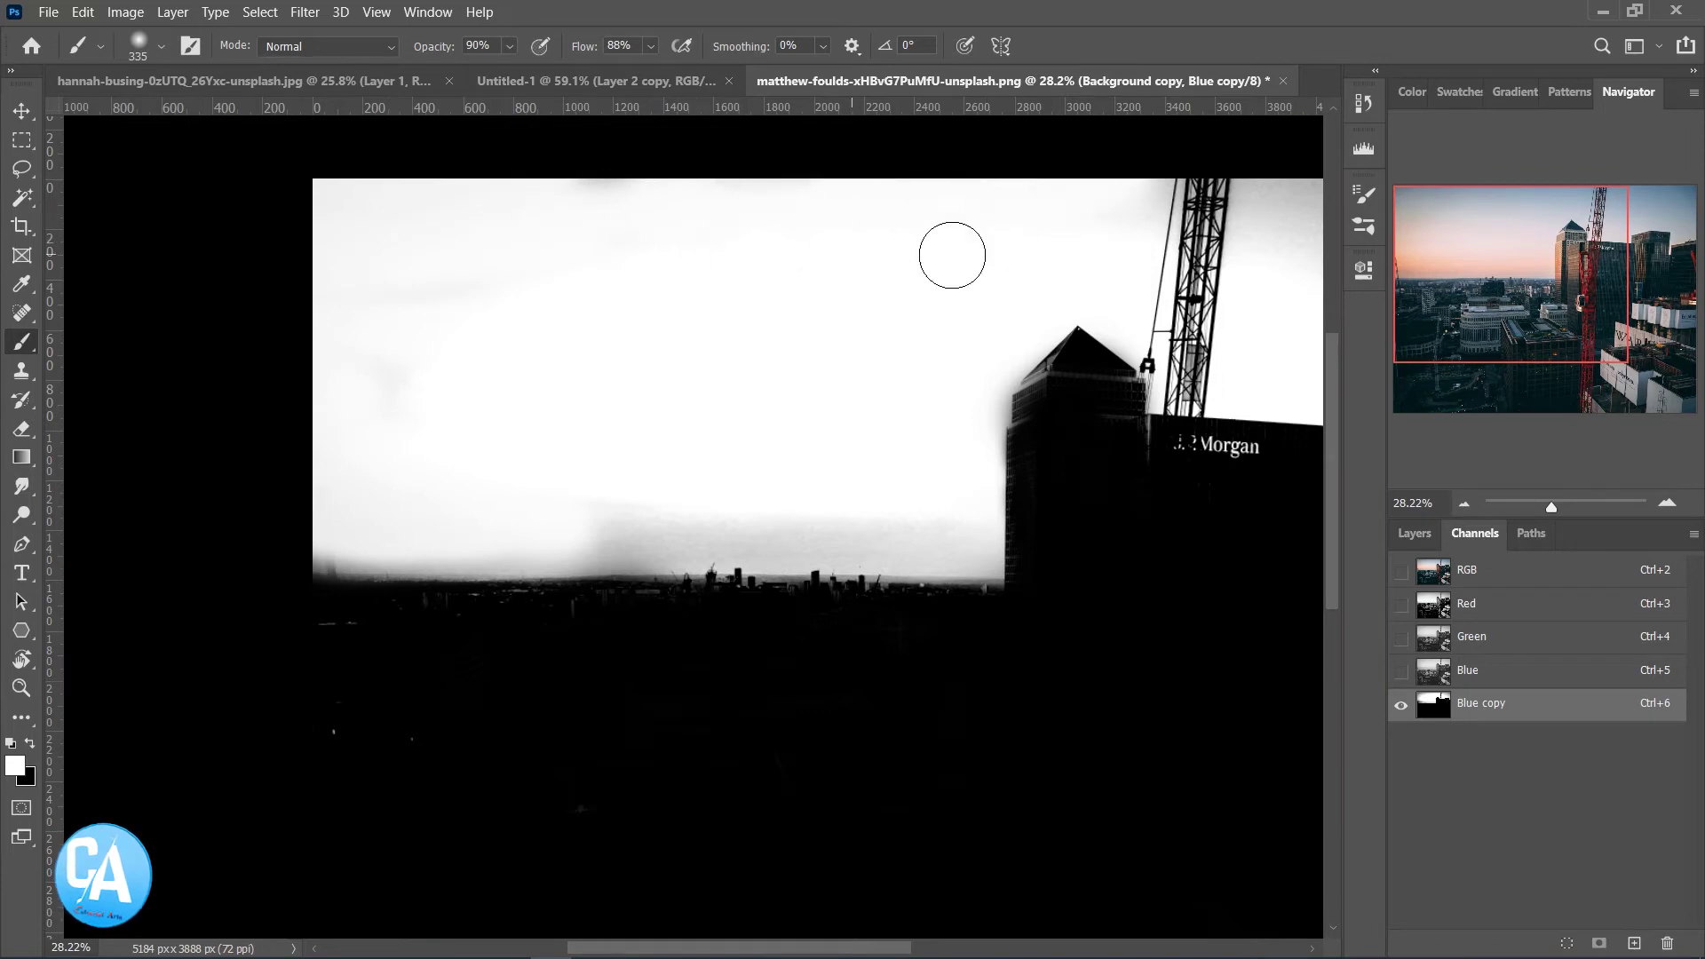
pyautogui.scroll(-5, 951, 354)
pyautogui.scroll(3, 1020, 251)
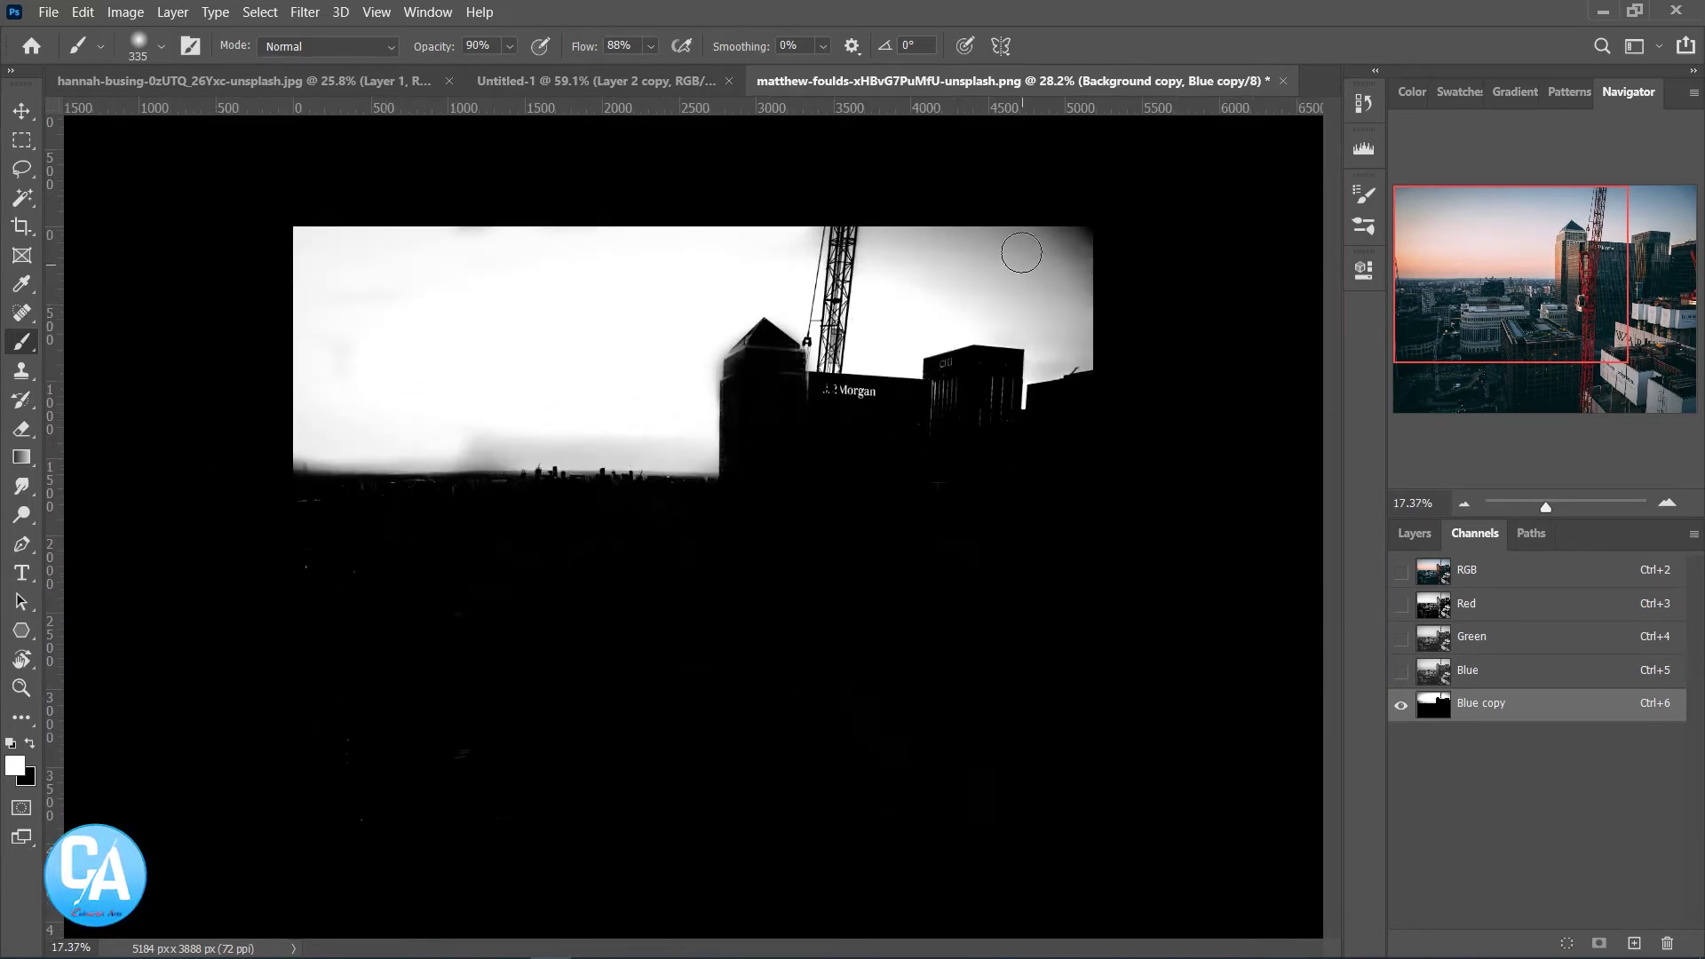
pyautogui.moveTo(1043, 243)
pyautogui.mouseDown()
pyautogui.moveTo(1027, 285)
pyautogui.moveTo(1084, 278)
pyautogui.moveTo(891, 240)
pyautogui.moveTo(883, 266)
pyautogui.moveTo(1024, 296)
pyautogui.moveTo(1054, 324)
pyautogui.moveTo(951, 297)
pyautogui.mouseUp()
pyautogui.moveTo(1059, 333); pyautogui.dragTo(1098, 323)
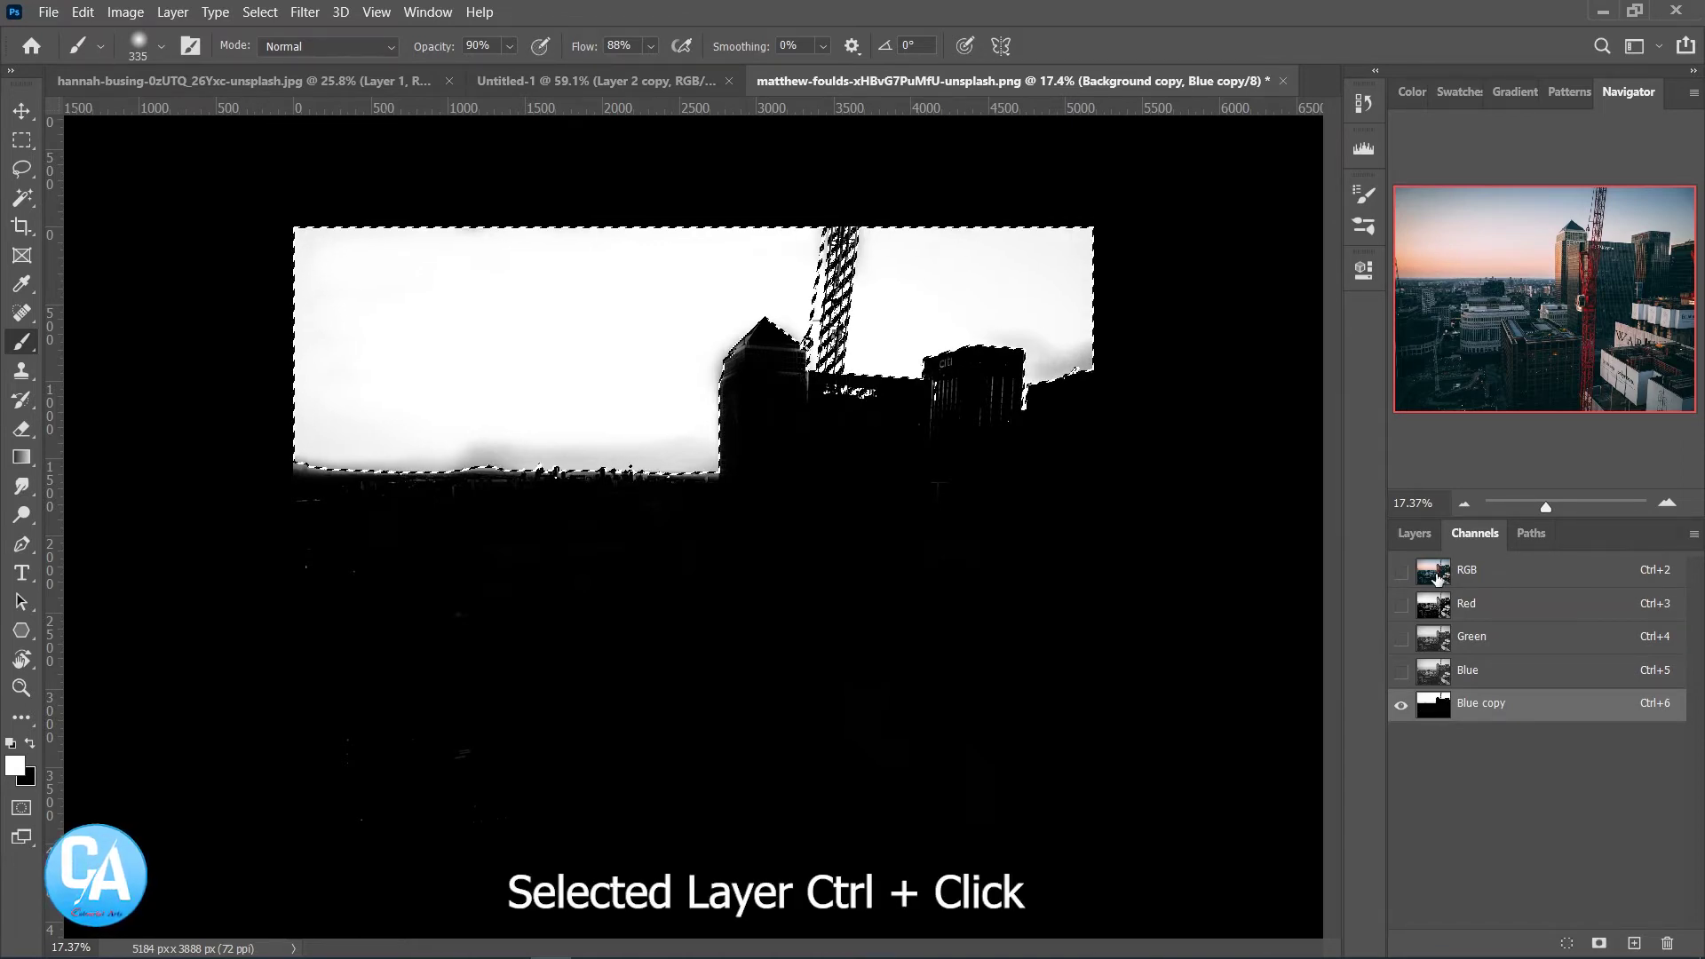
# Invert the sky selection on the RGB composite, copy the buildings to Layer 1, and hide the originals
pyautogui.press('`')
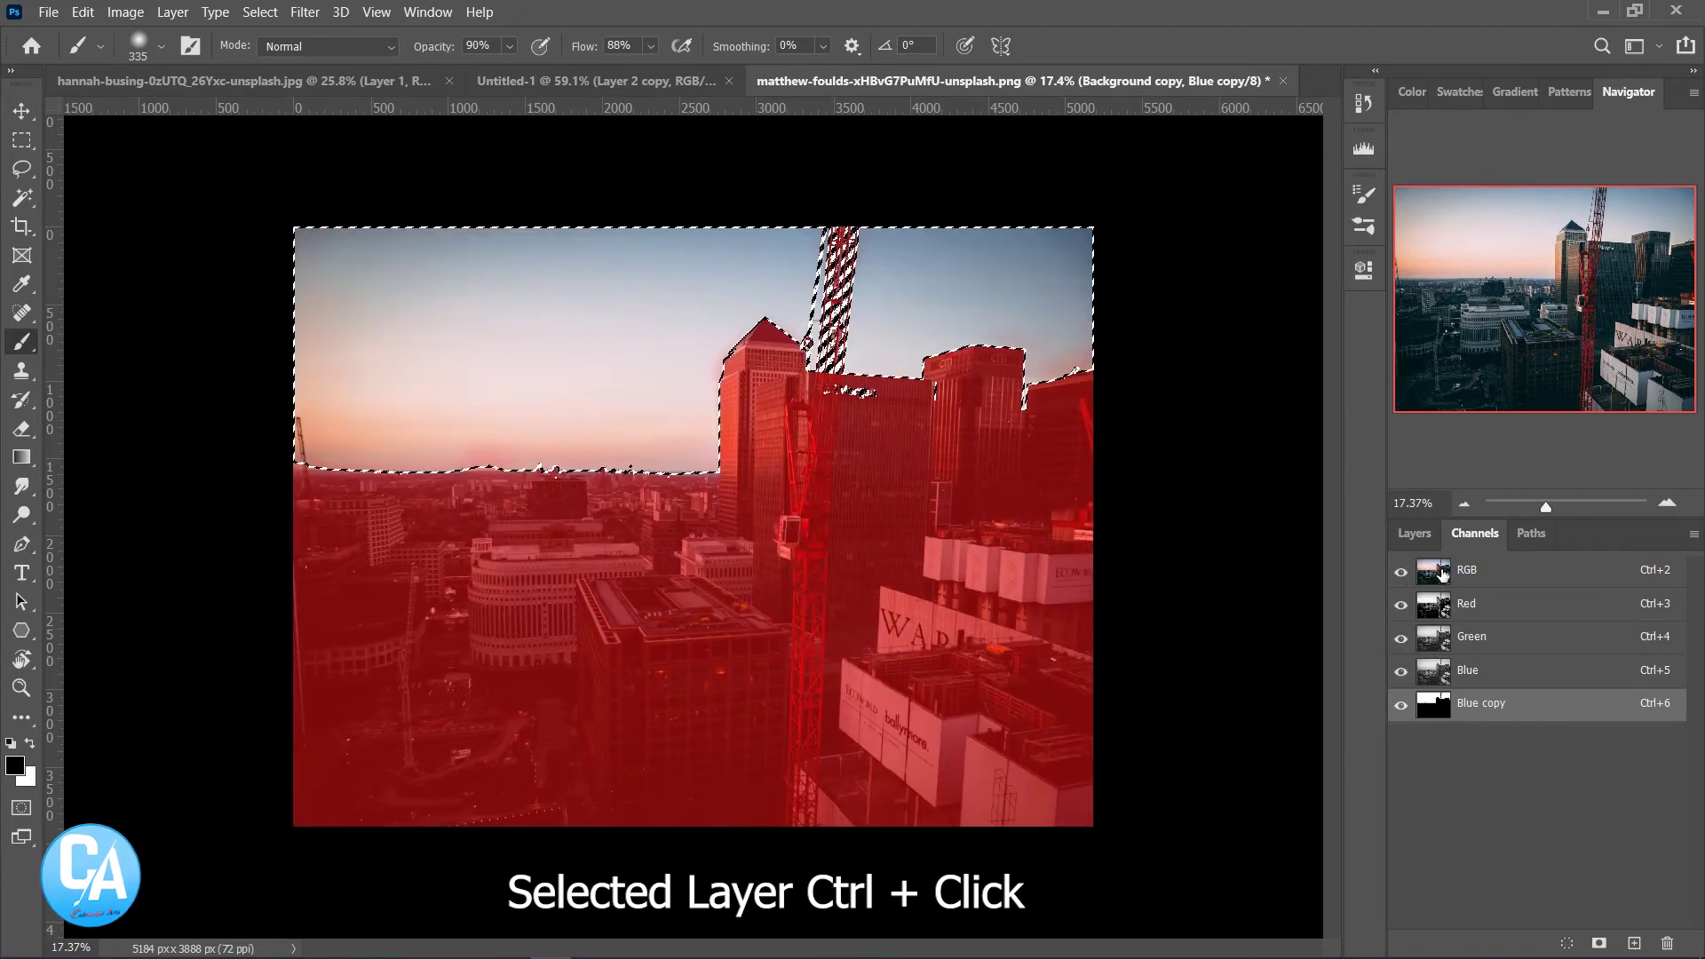
pyautogui.click(1453, 575)
pyautogui.click(1401, 705)
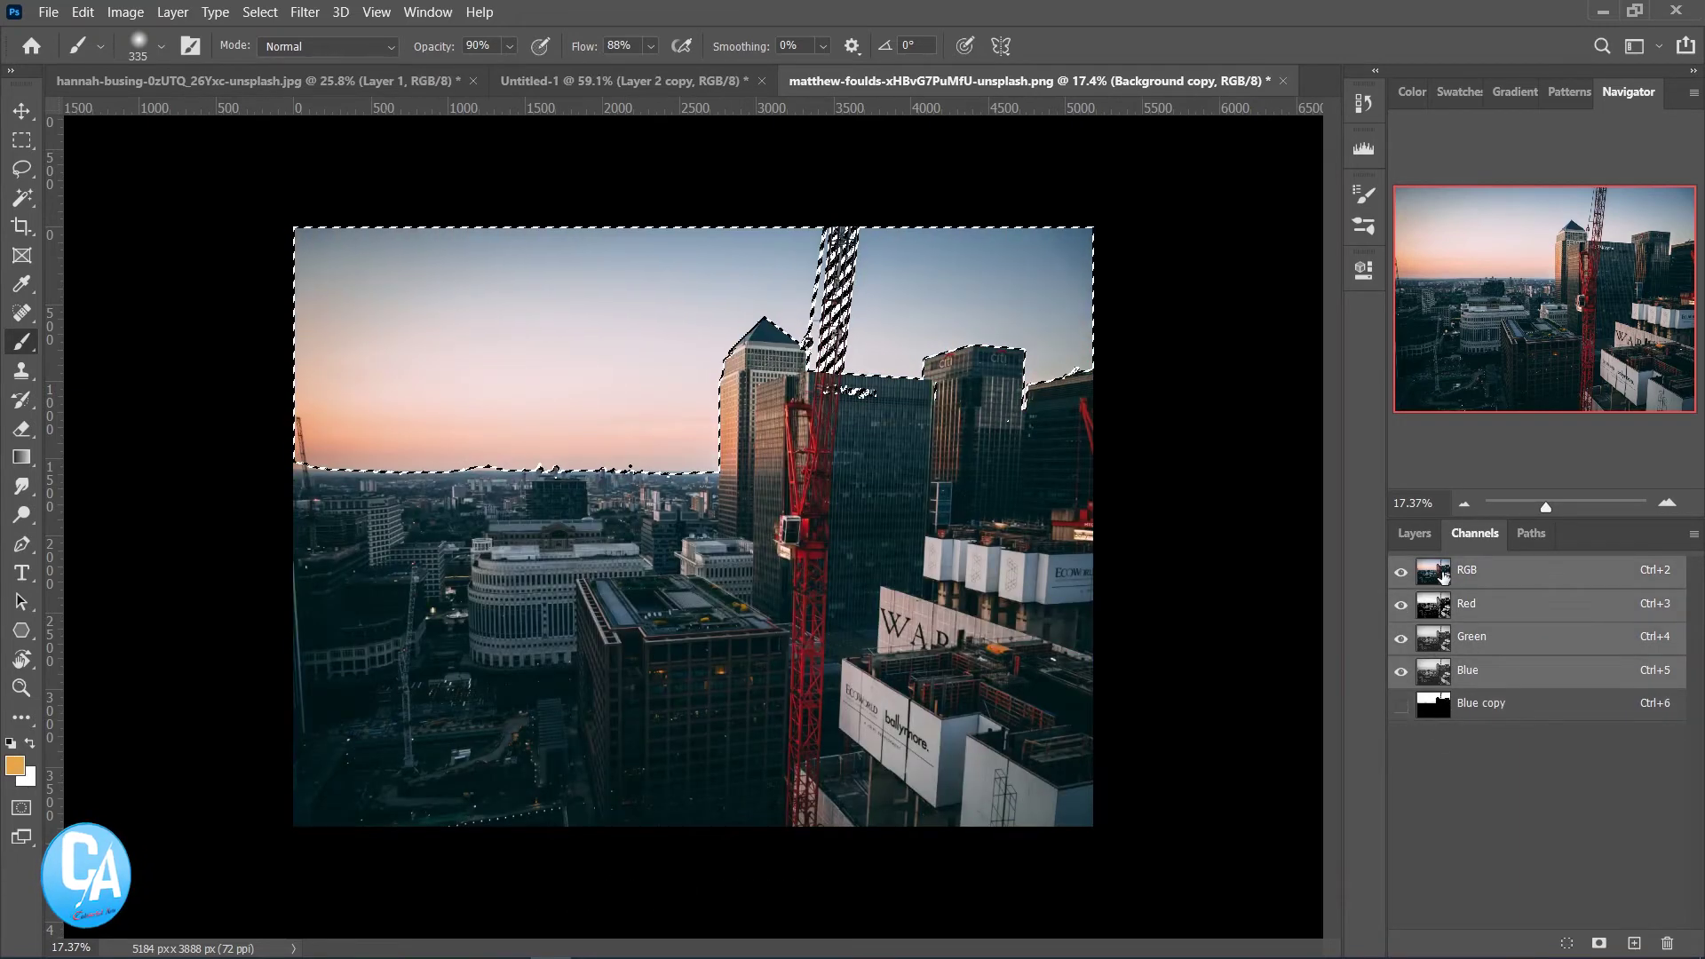
pyautogui.click(1416, 535)
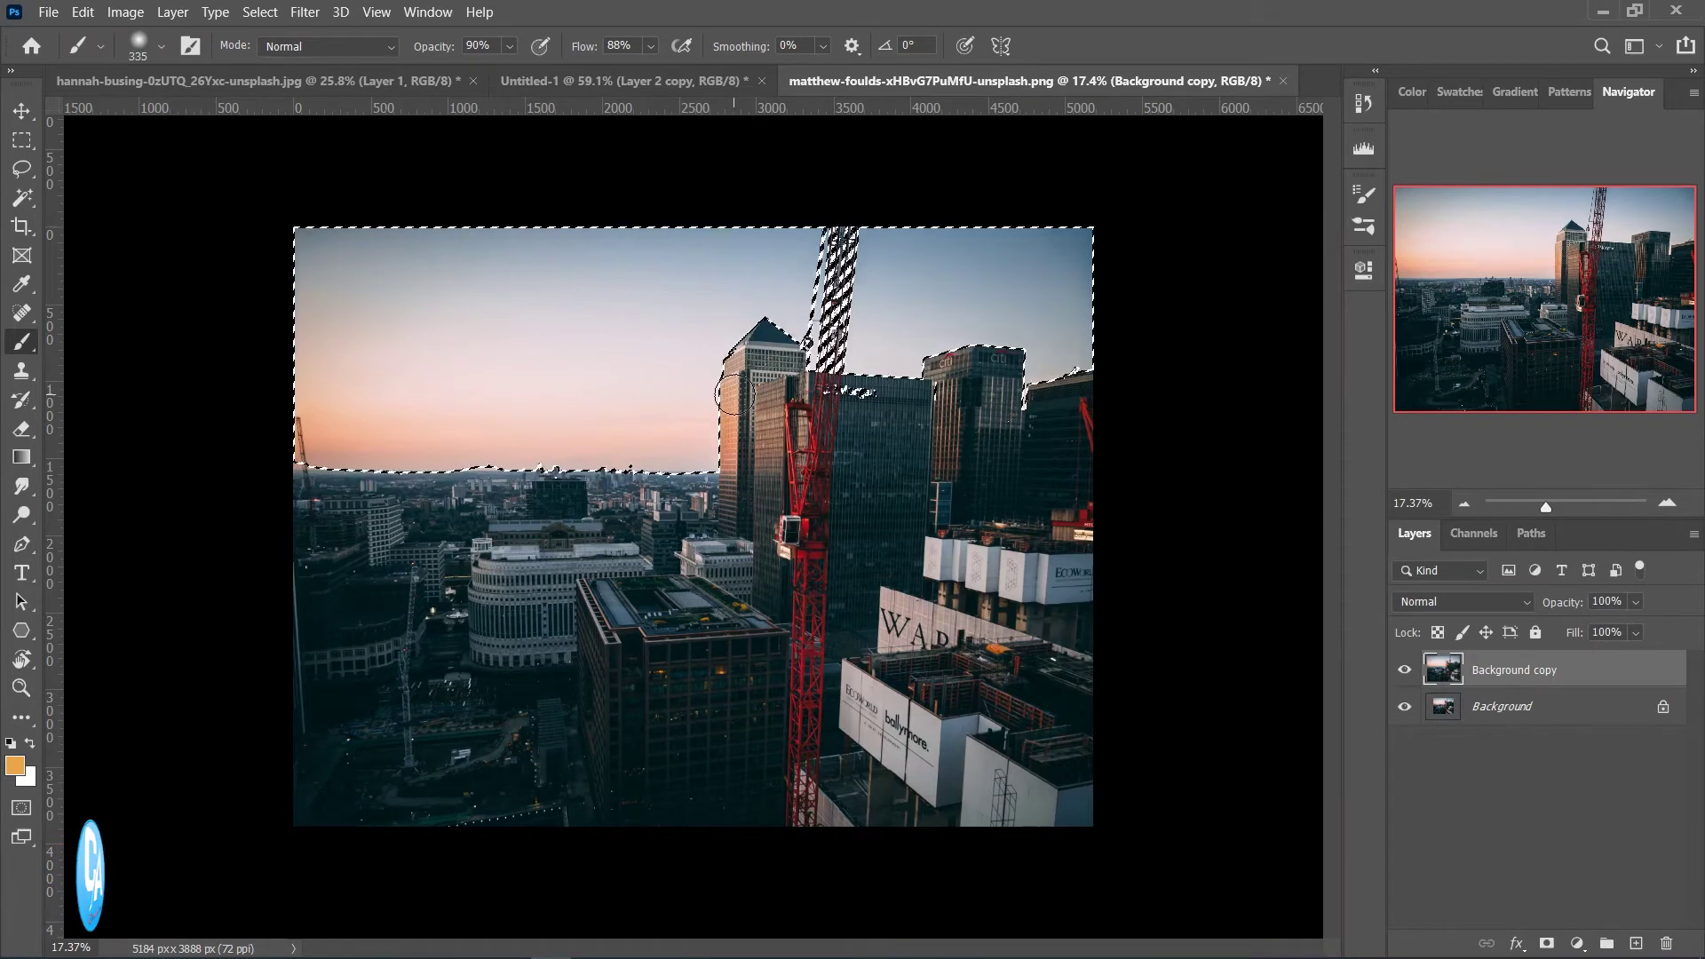
pyautogui.hotkey('ctrl', 'shift', 'i')
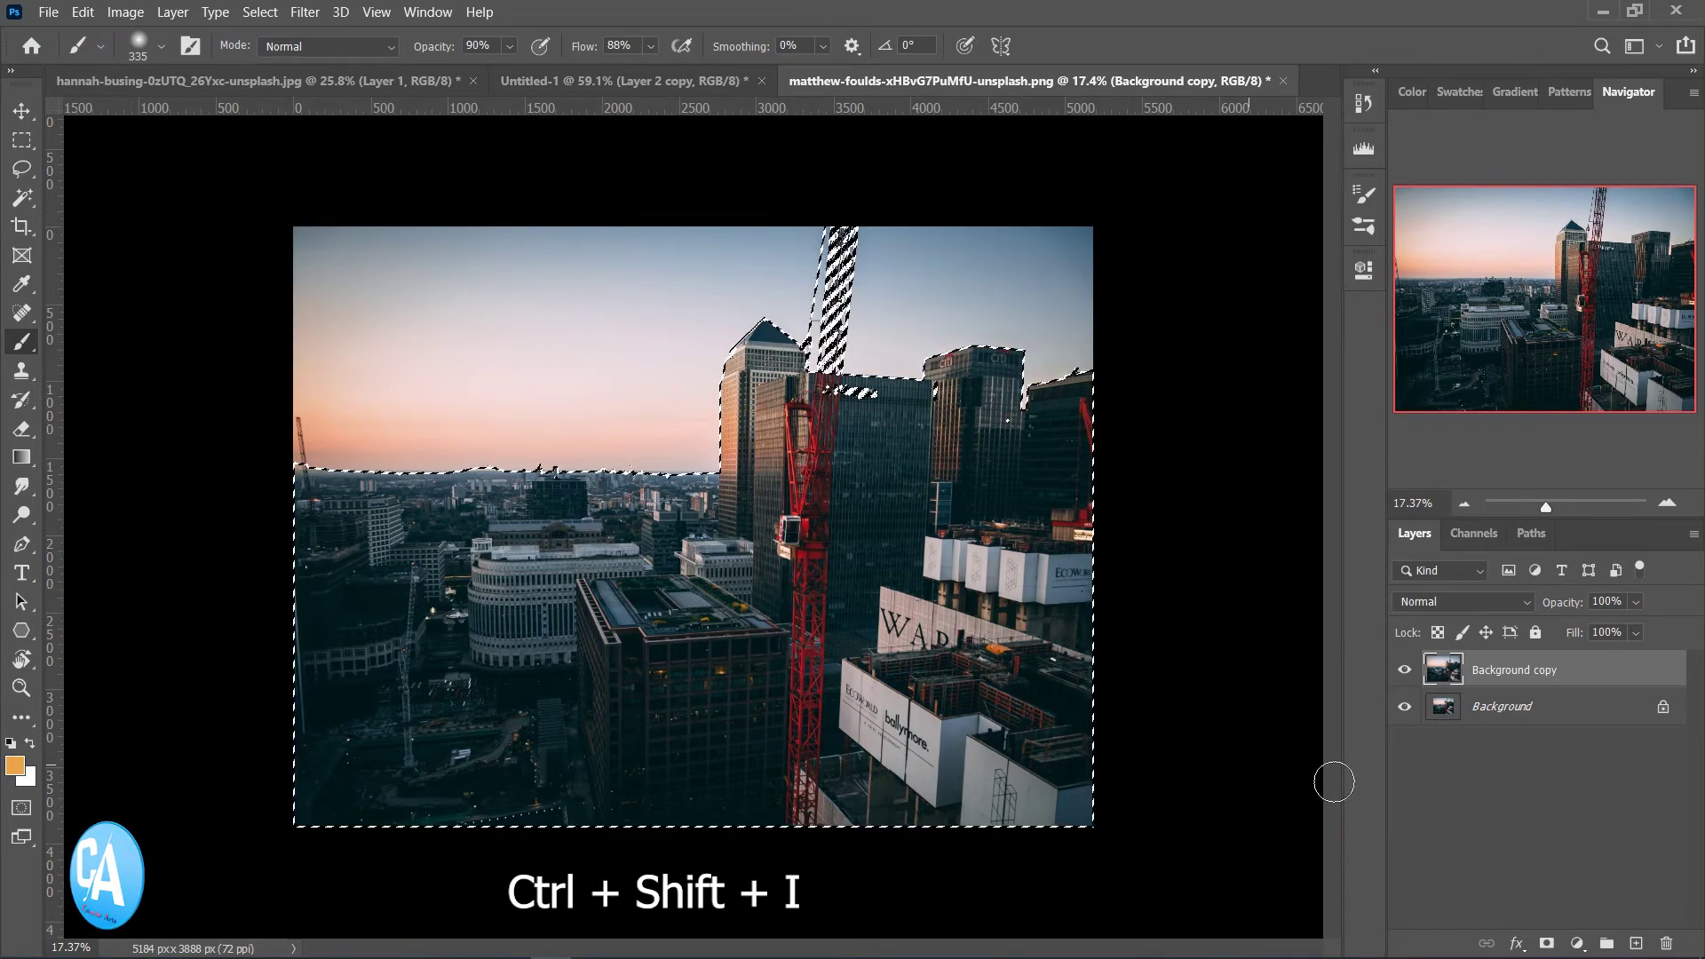
pyautogui.hotkey('ctrl', 'j')
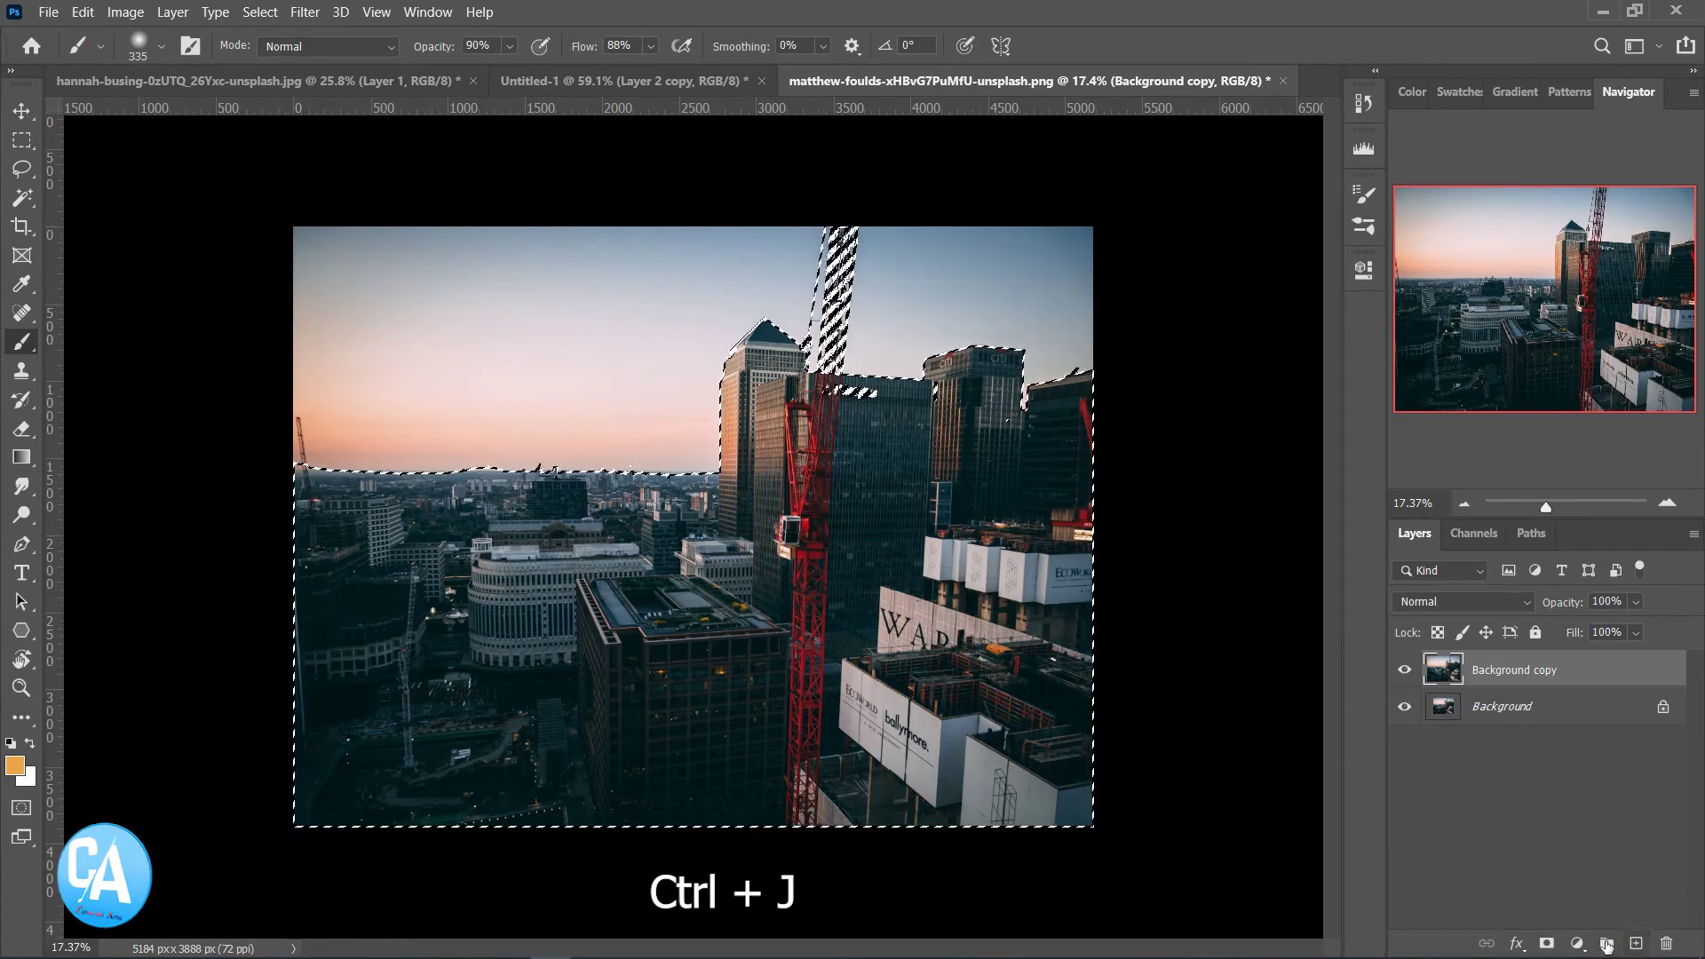
pyautogui.hotkey('ctrl', 'j')
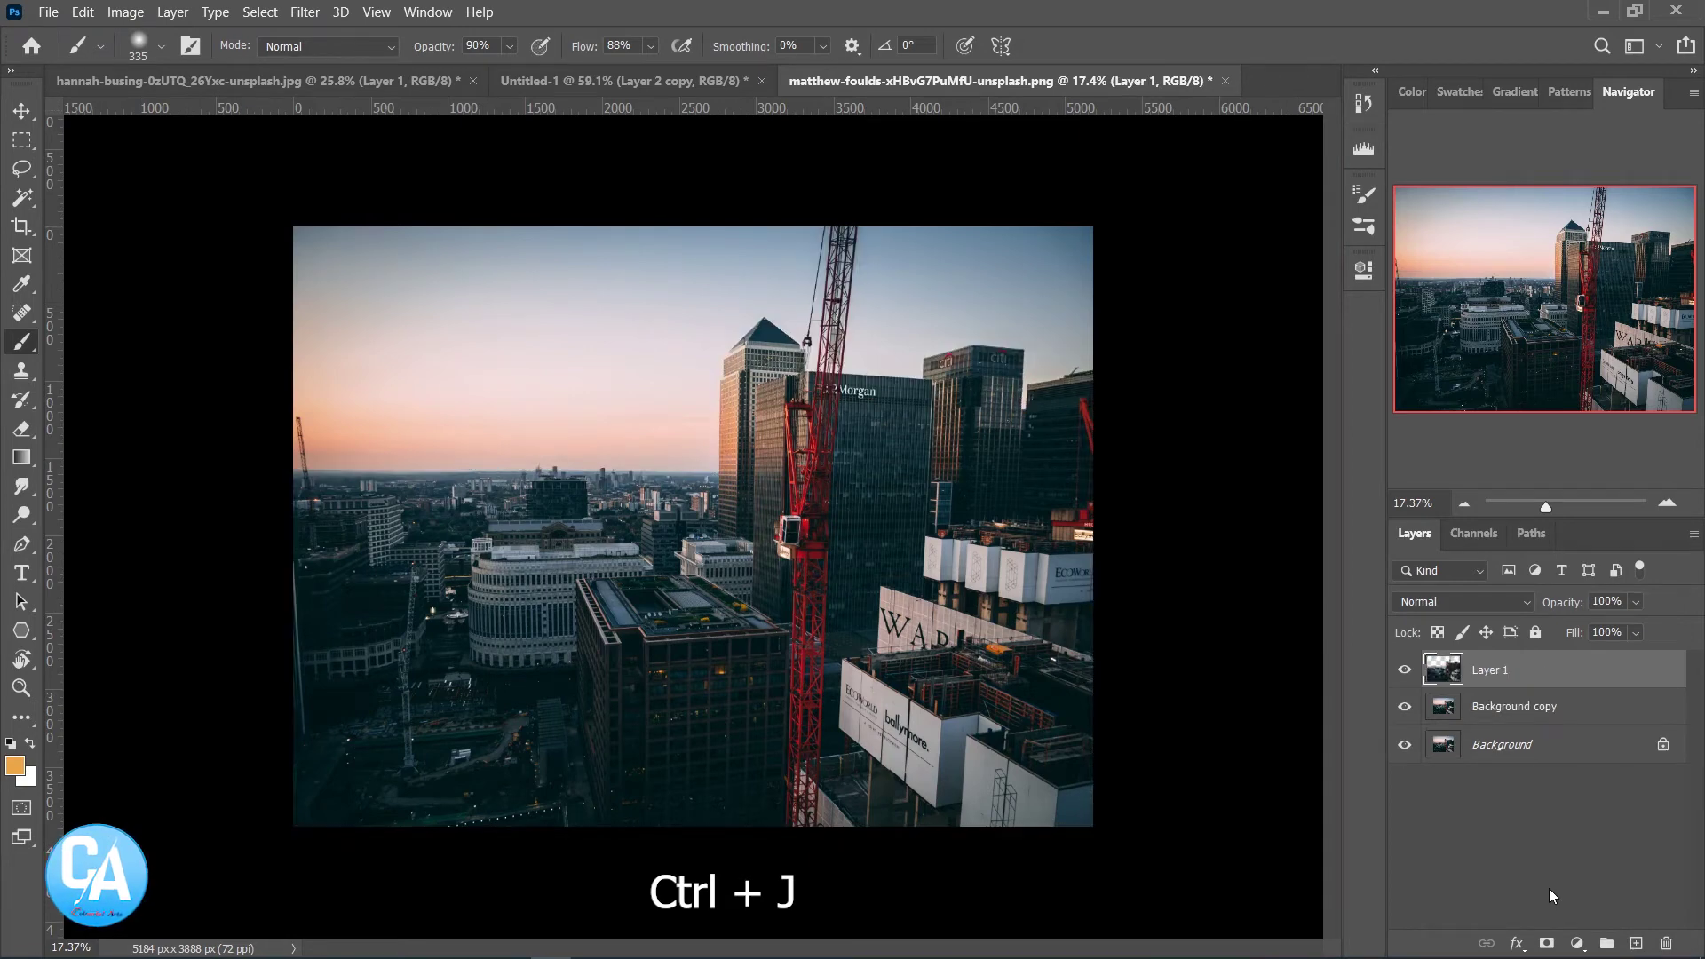
pyautogui.moveTo(1404, 706); pyautogui.dragTo(1392, 773)
pyautogui.press('v')
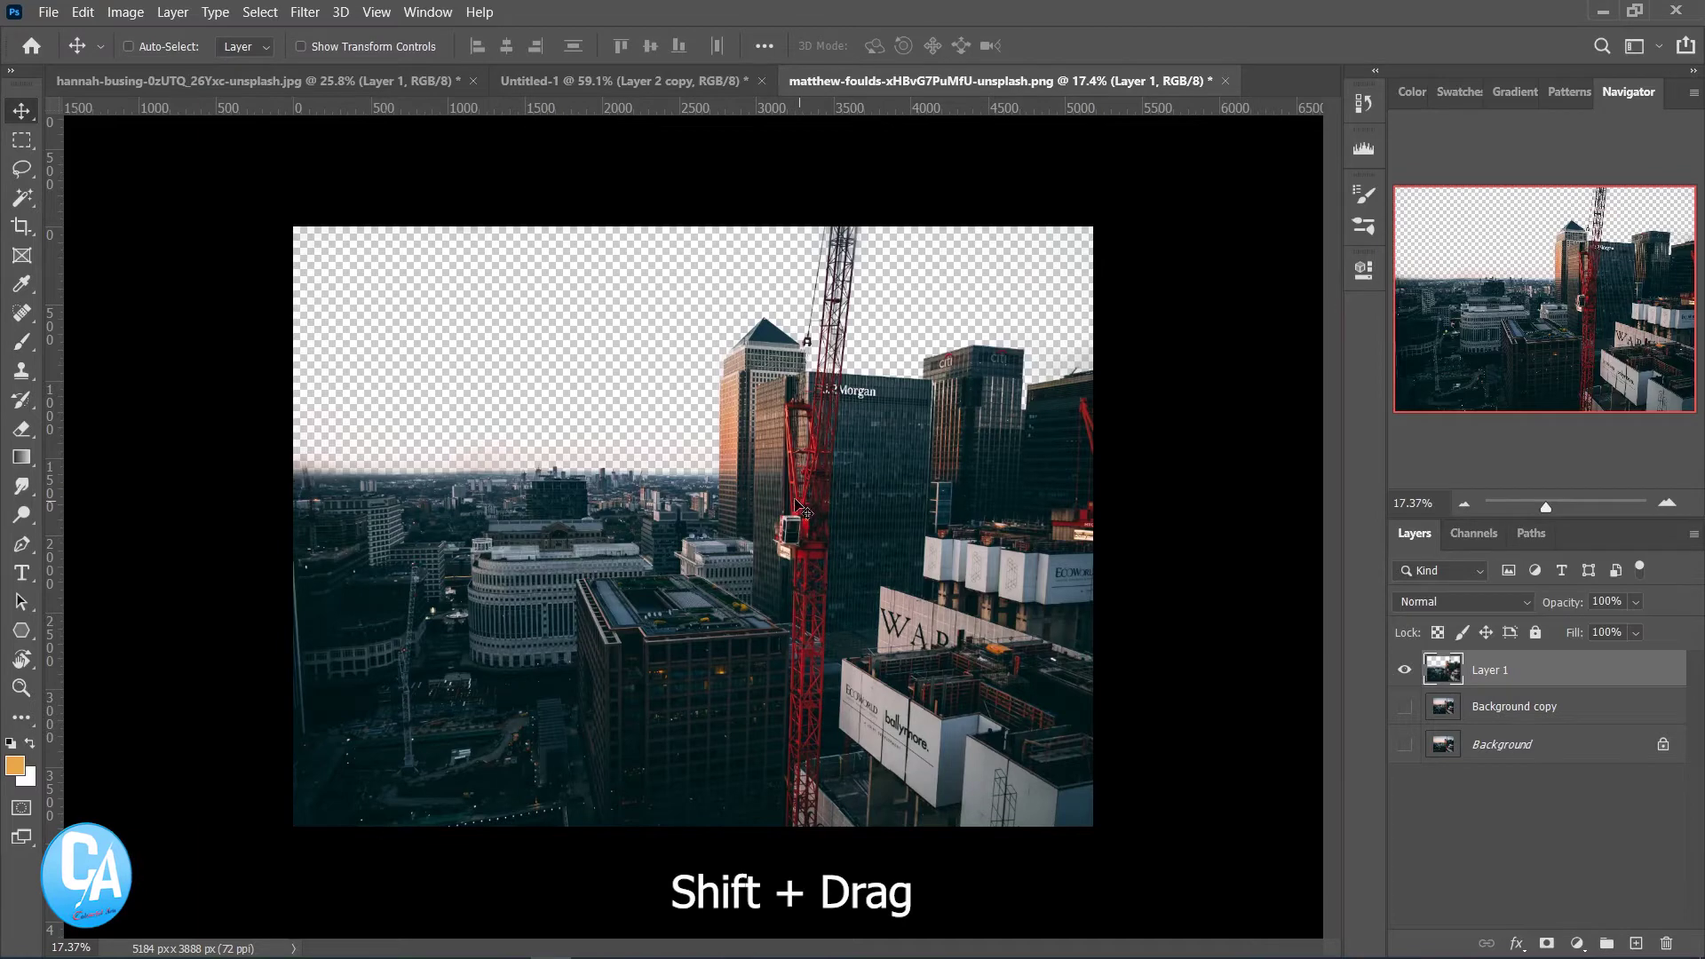
# Drag the city layer into the couple's Untitled-1 document, placing it below Layer 2 copy
pyautogui.moveTo(781, 477); pyautogui.dragTo(686, 65)
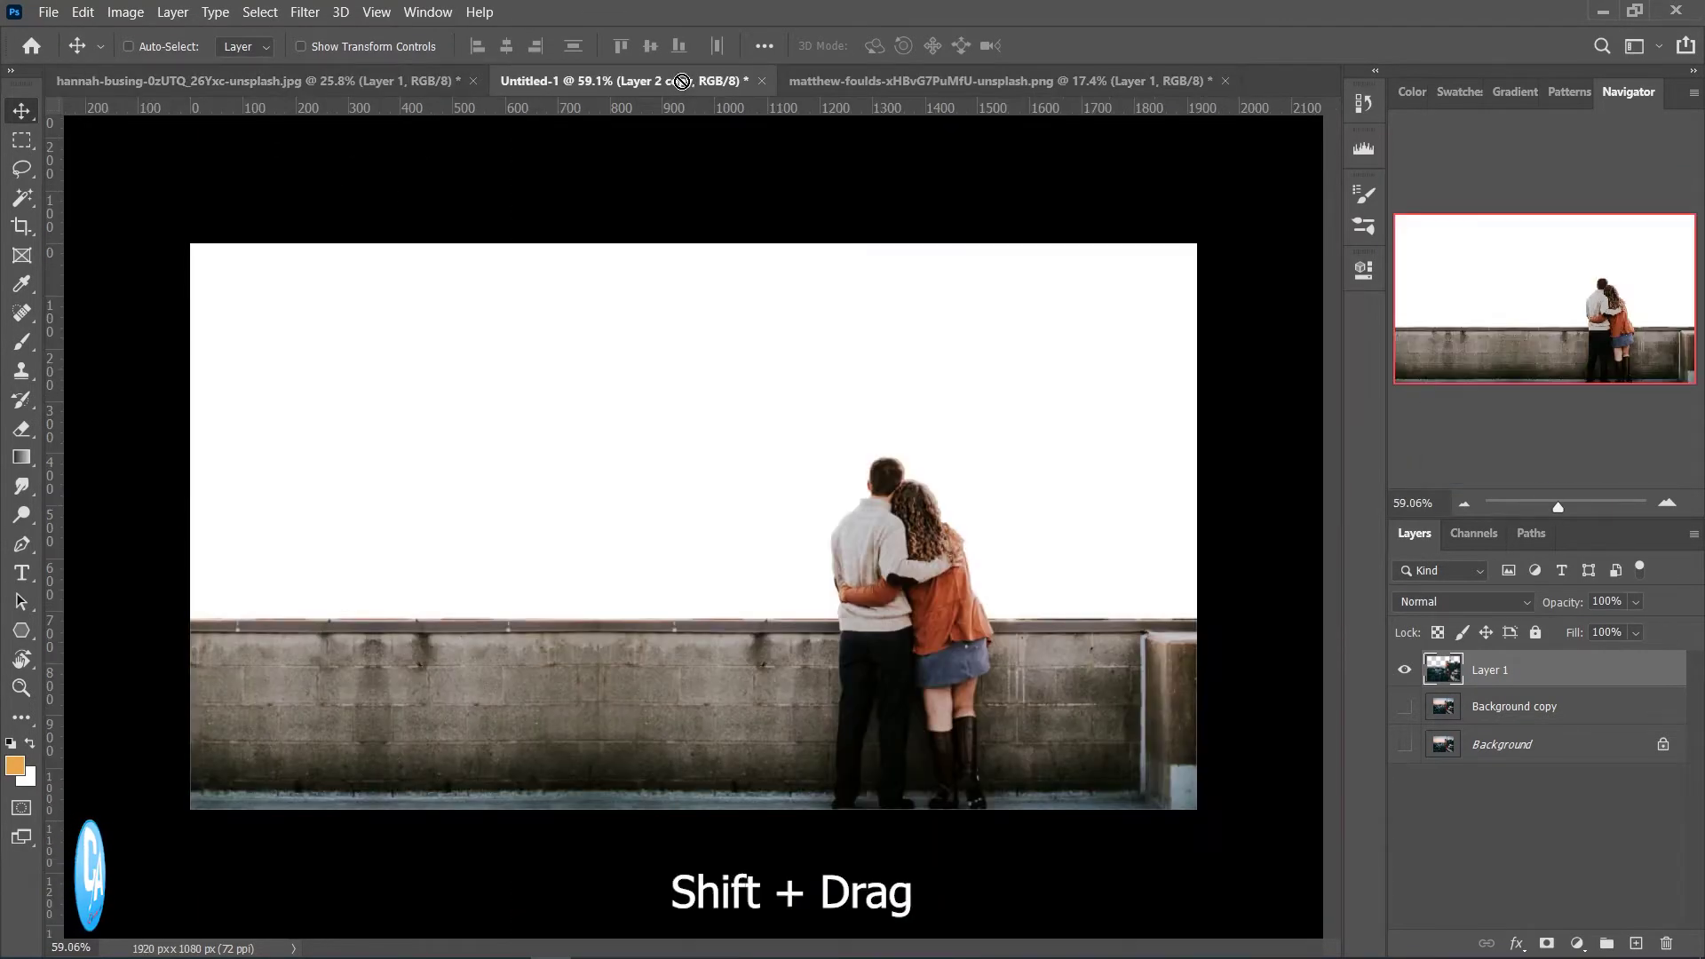
pyautogui.moveTo(742, 302); pyautogui.dragTo(755, 416)
pyautogui.moveTo(1500, 672); pyautogui.dragTo(1501, 712)
pyautogui.moveTo(1078, 722); pyautogui.dragTo(1042, 711)
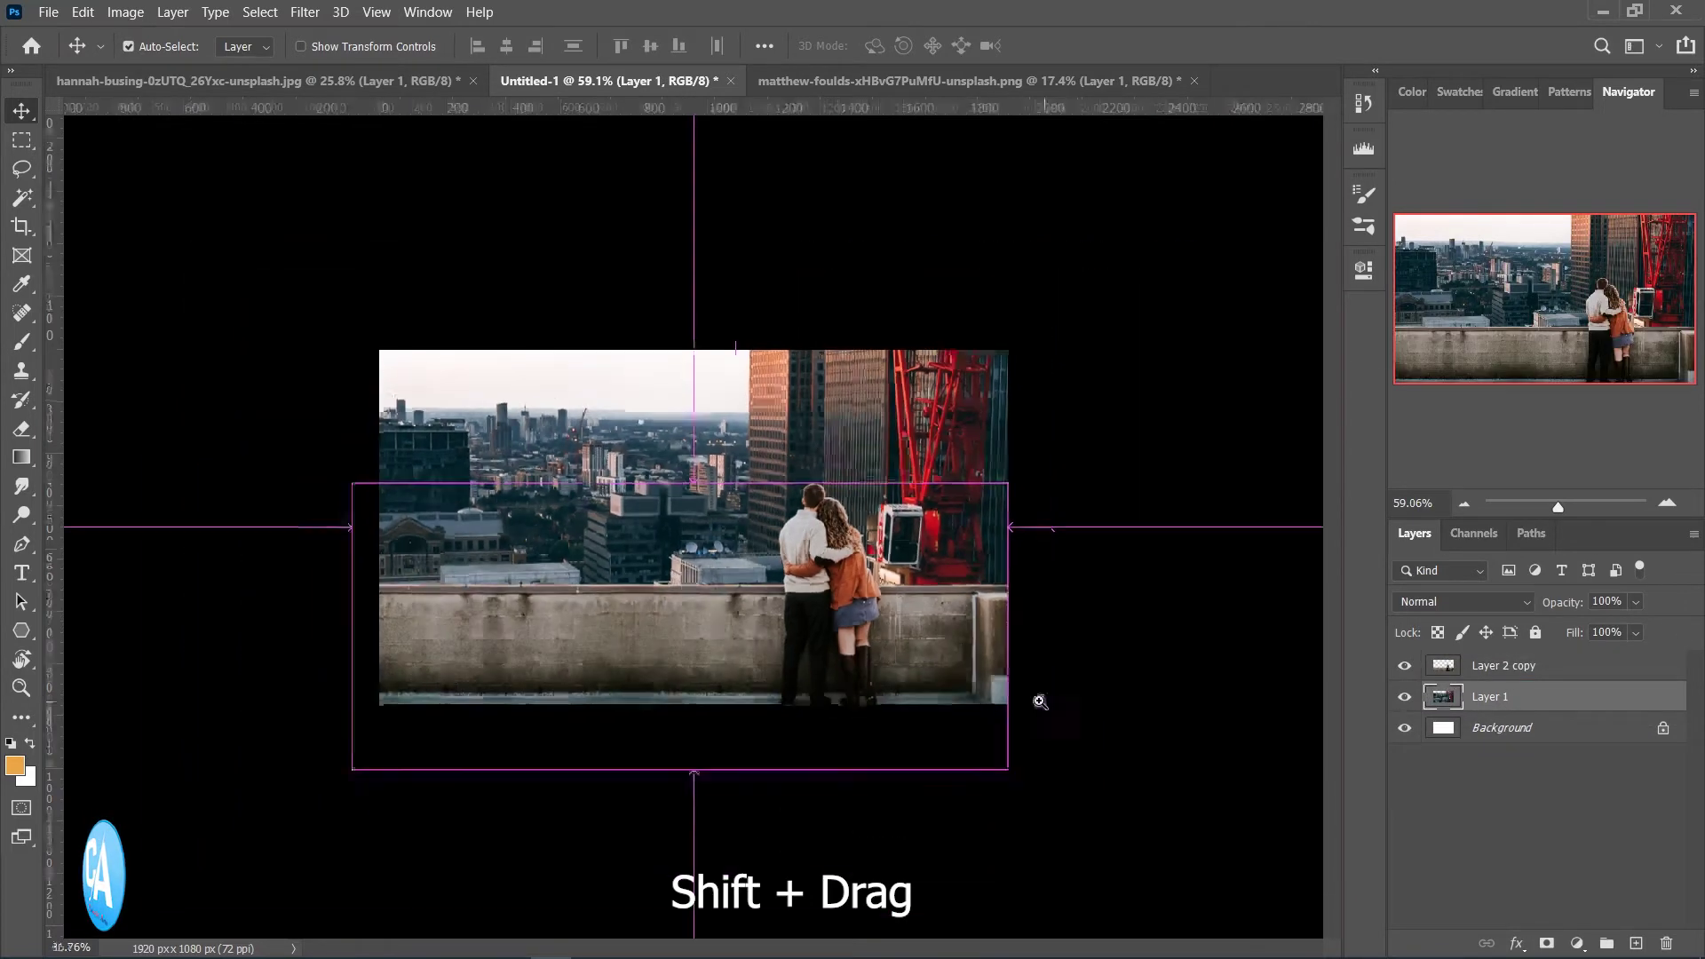
# Scale the city layer to 38.06% with Free Transform and commit it
pyautogui.click(123, 13)
pyautogui.click(84, 13)
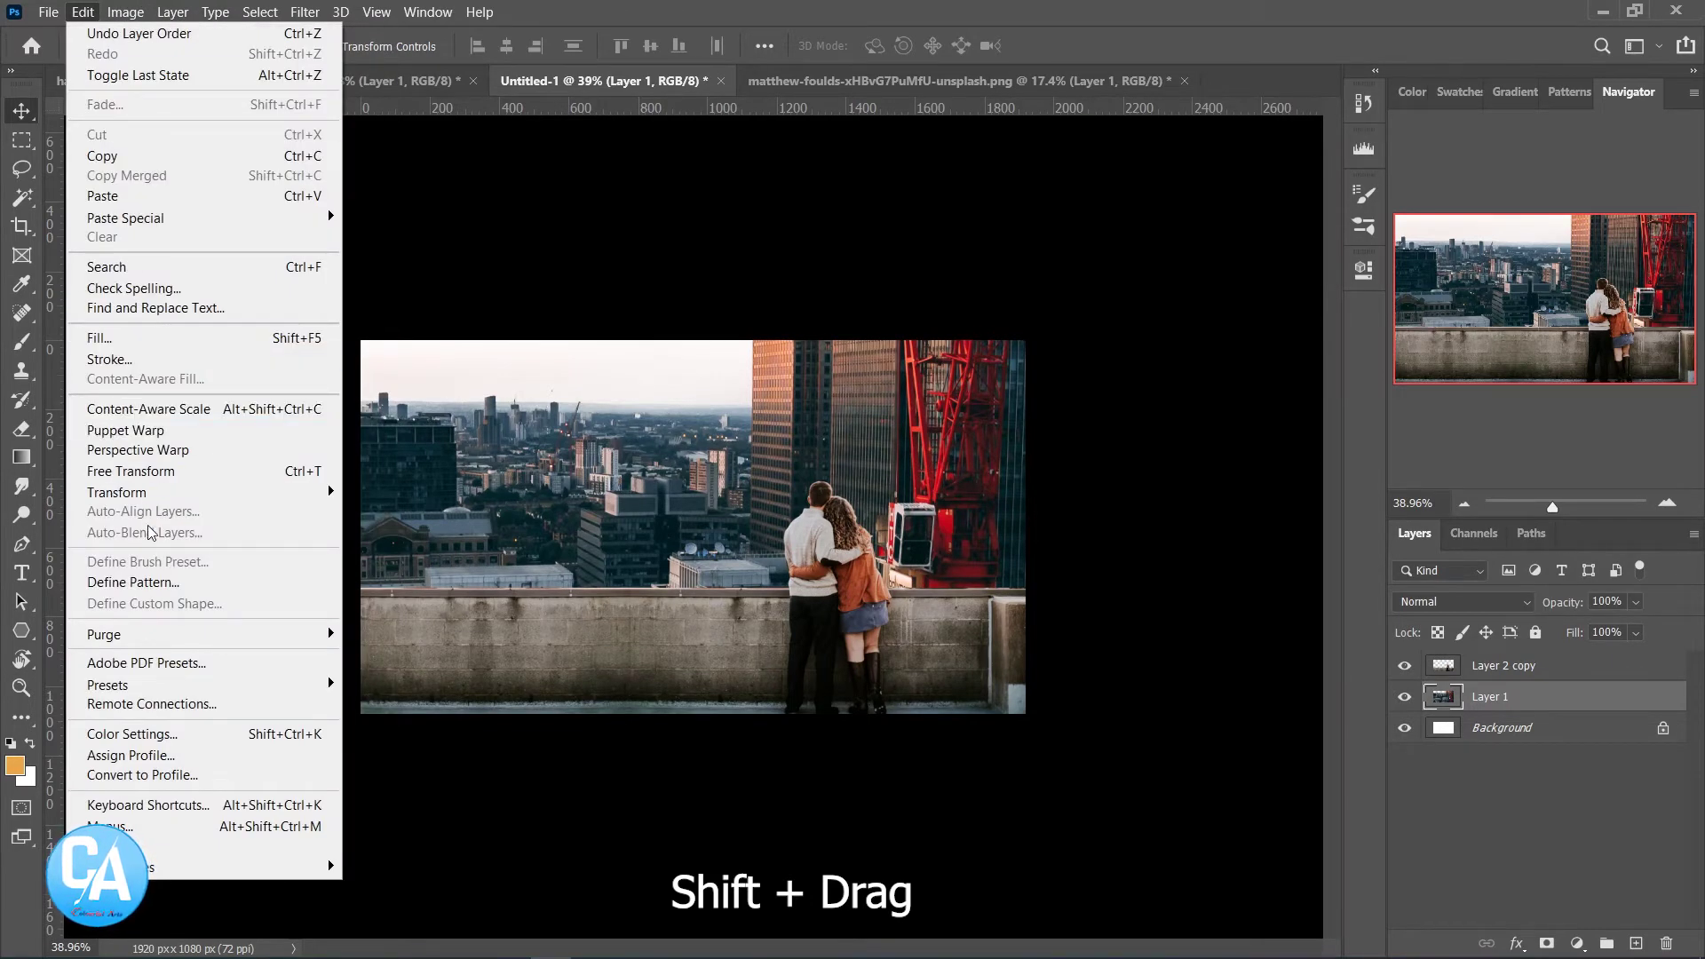
pyautogui.click(184, 472)
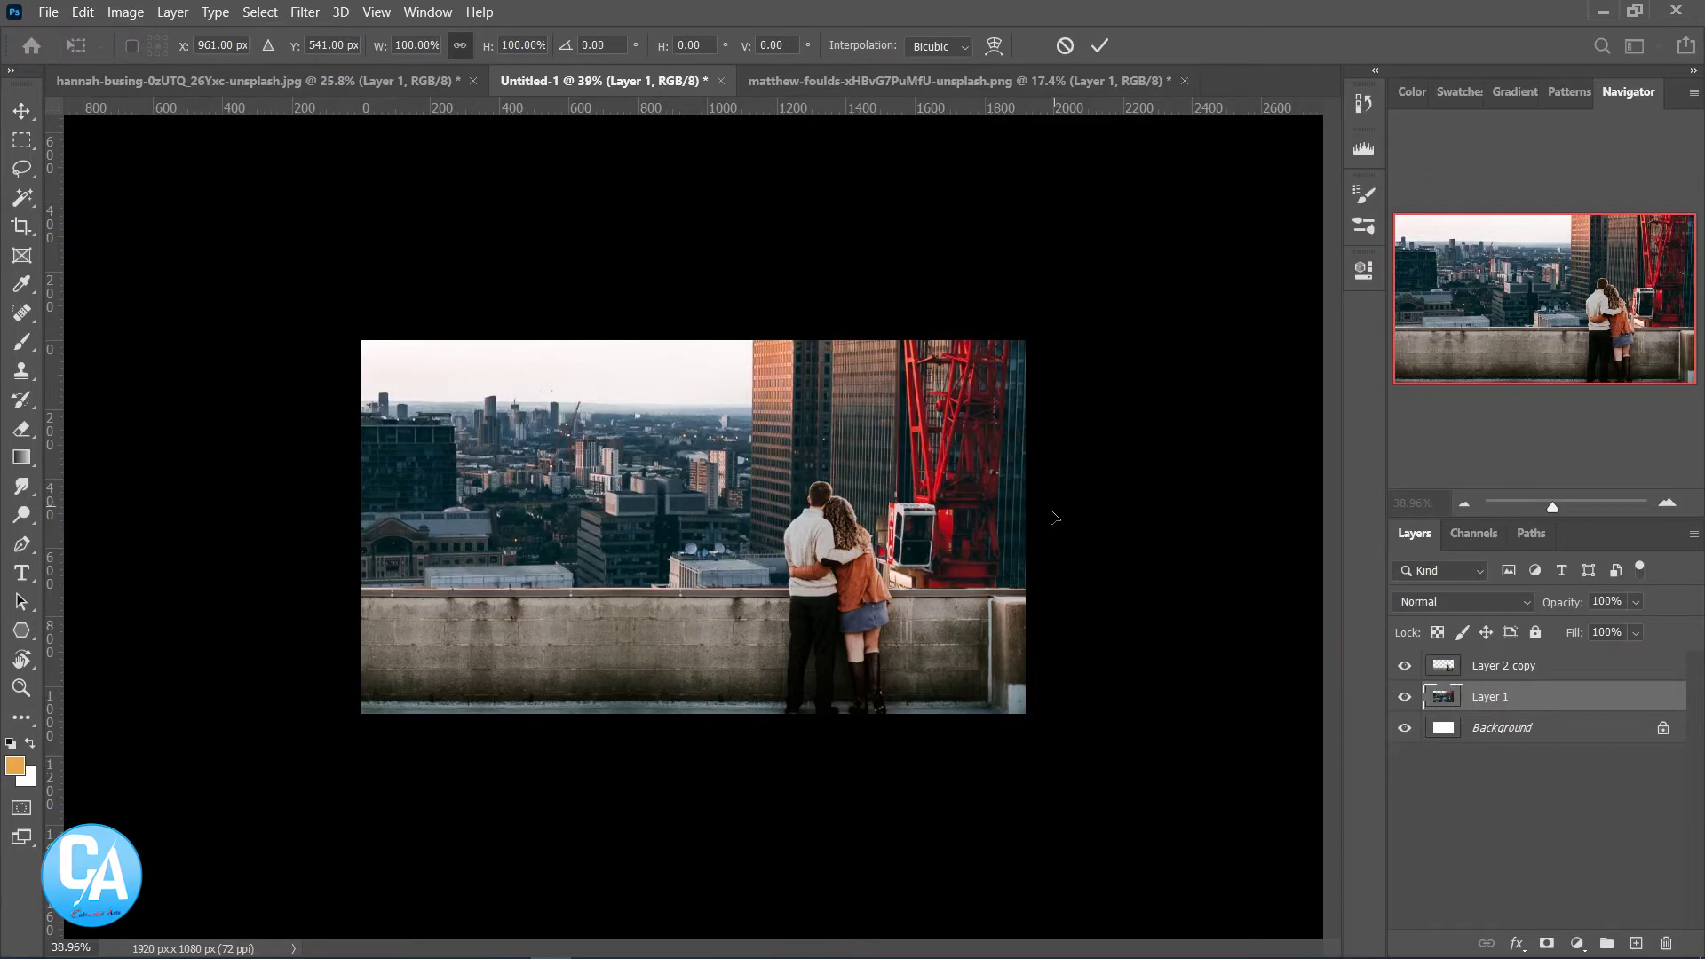
pyautogui.scroll(-3, 1066, 612)
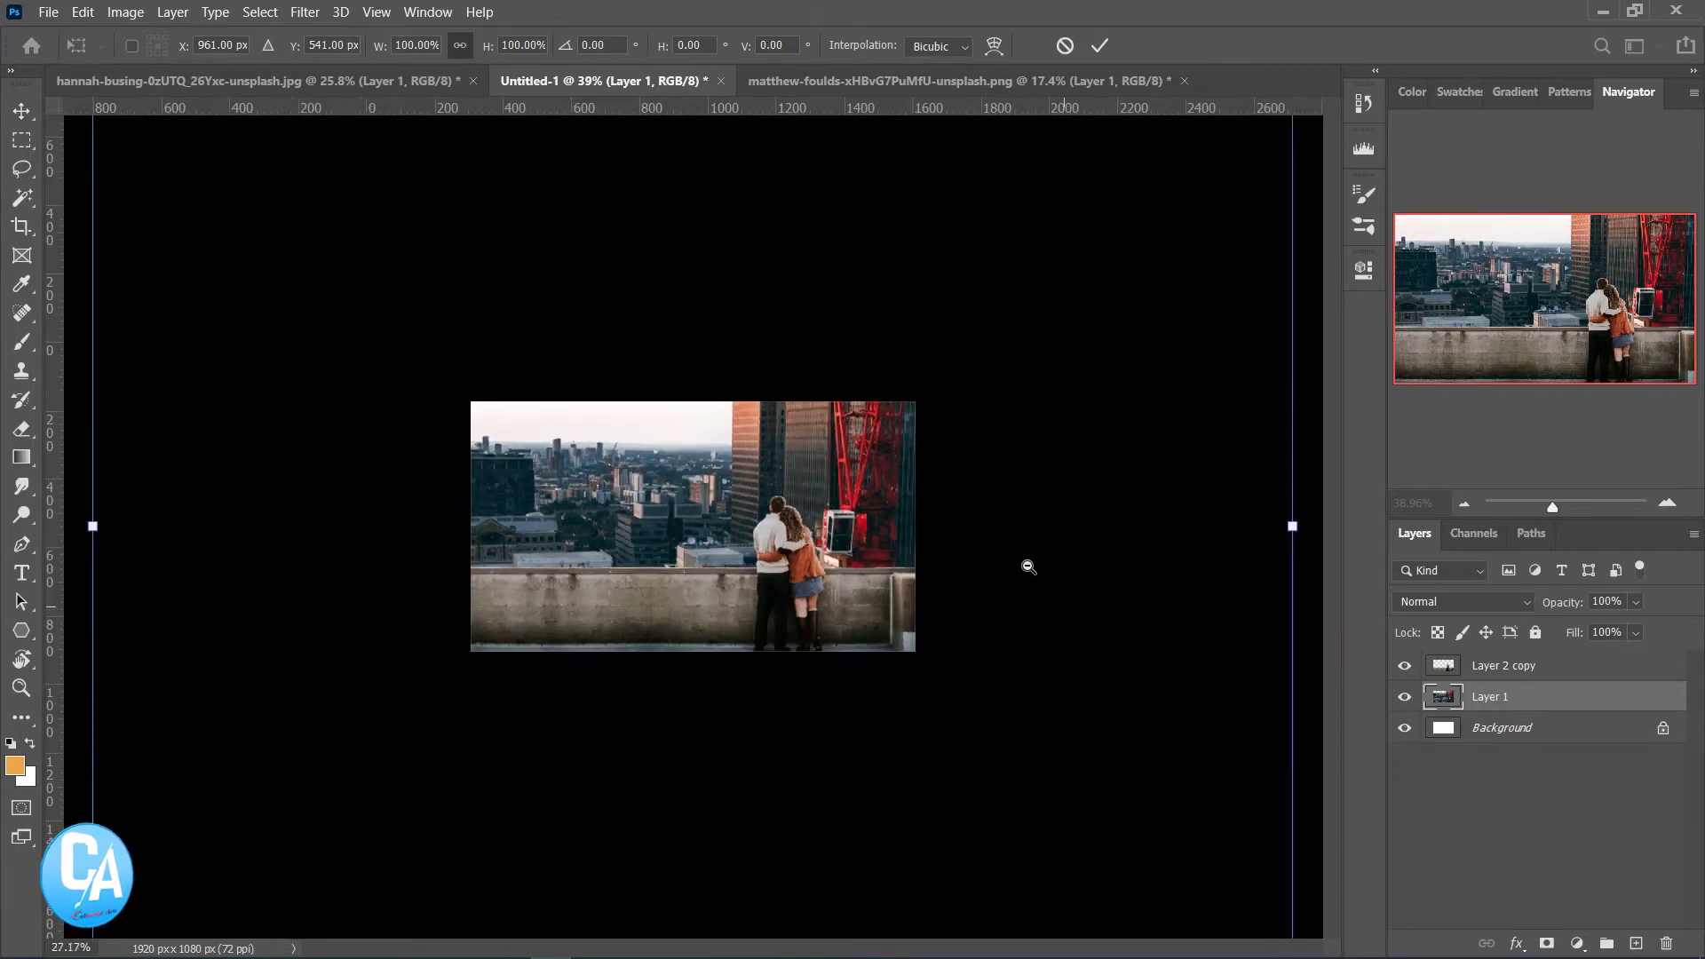
pyautogui.moveTo(1143, 187); pyautogui.dragTo(932, 467)
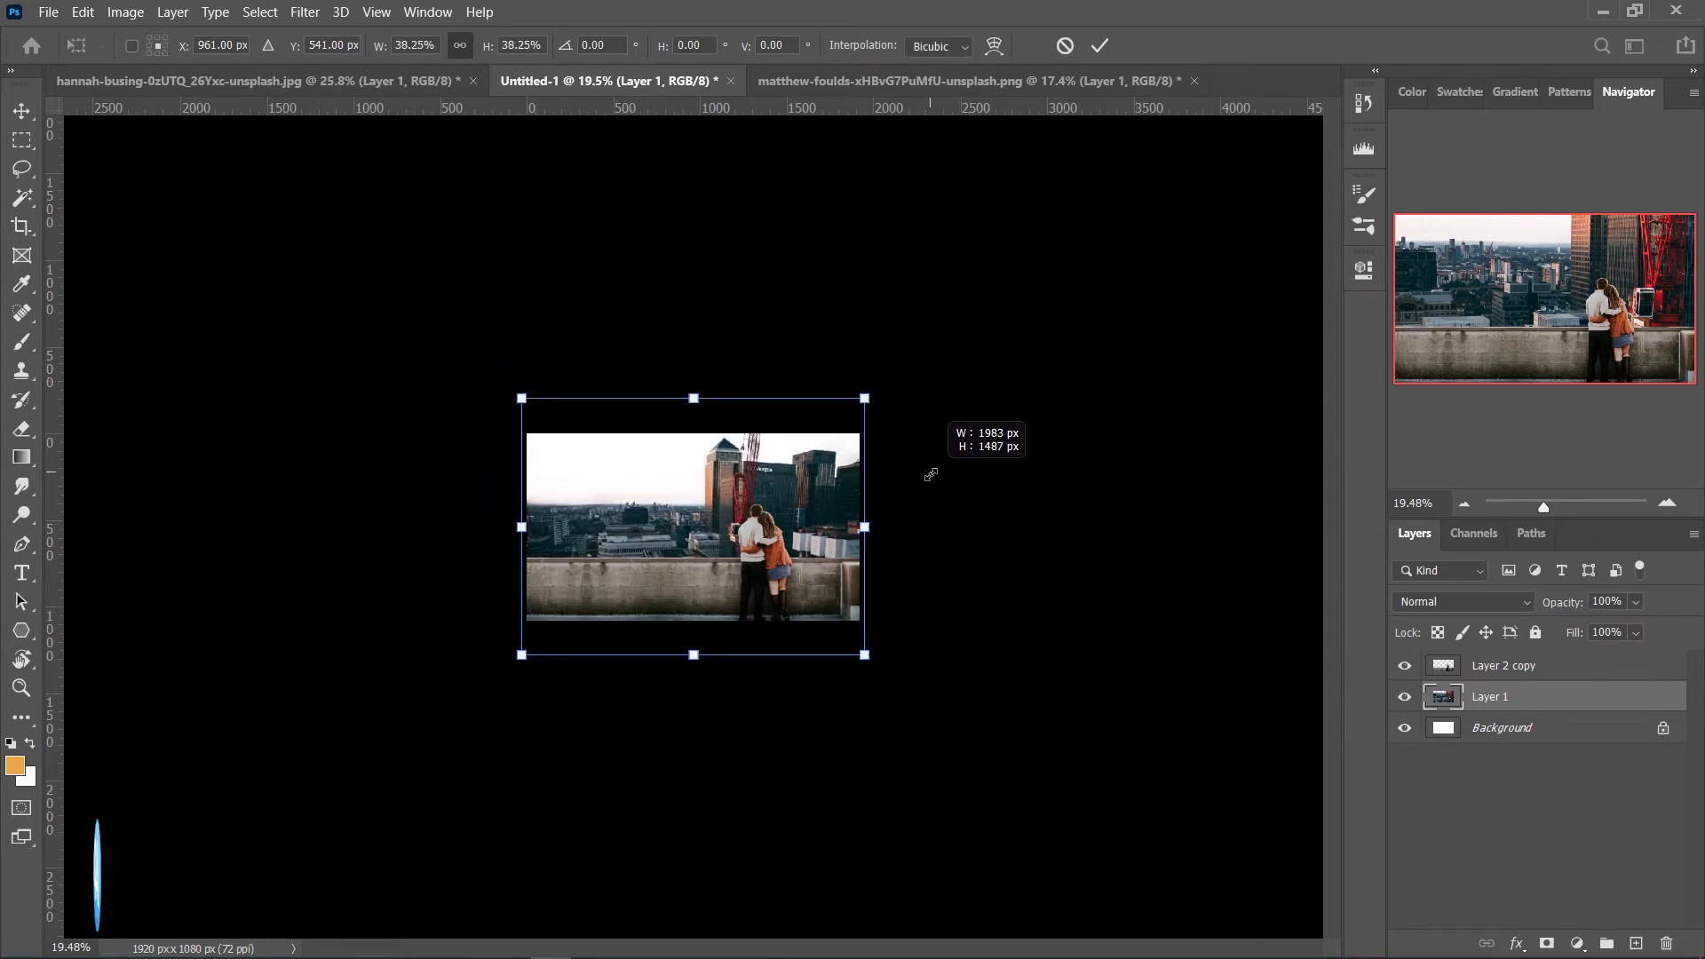
pyautogui.moveTo(932, 467); pyautogui.dragTo(928, 480)
pyautogui.hotkey('ctrl', '+')
pyautogui.hotkey('ctrl', '+')
pyautogui.hotkey('ctrl', '+')
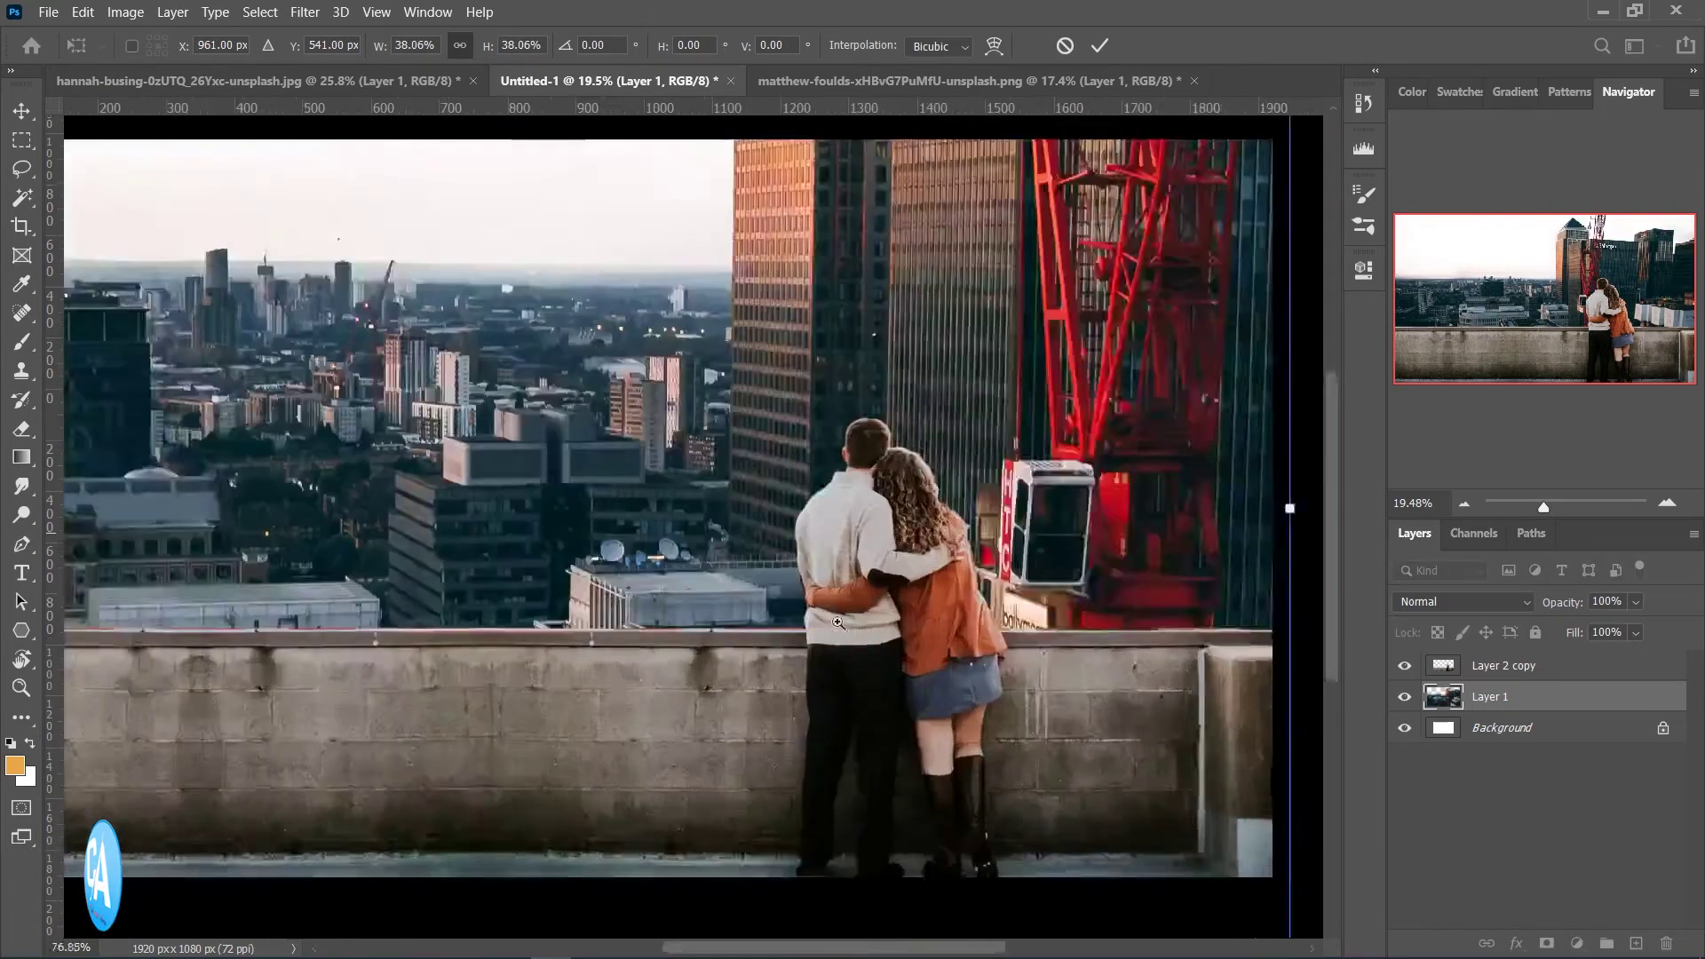
pyautogui.hotkey('ctrl', '-')
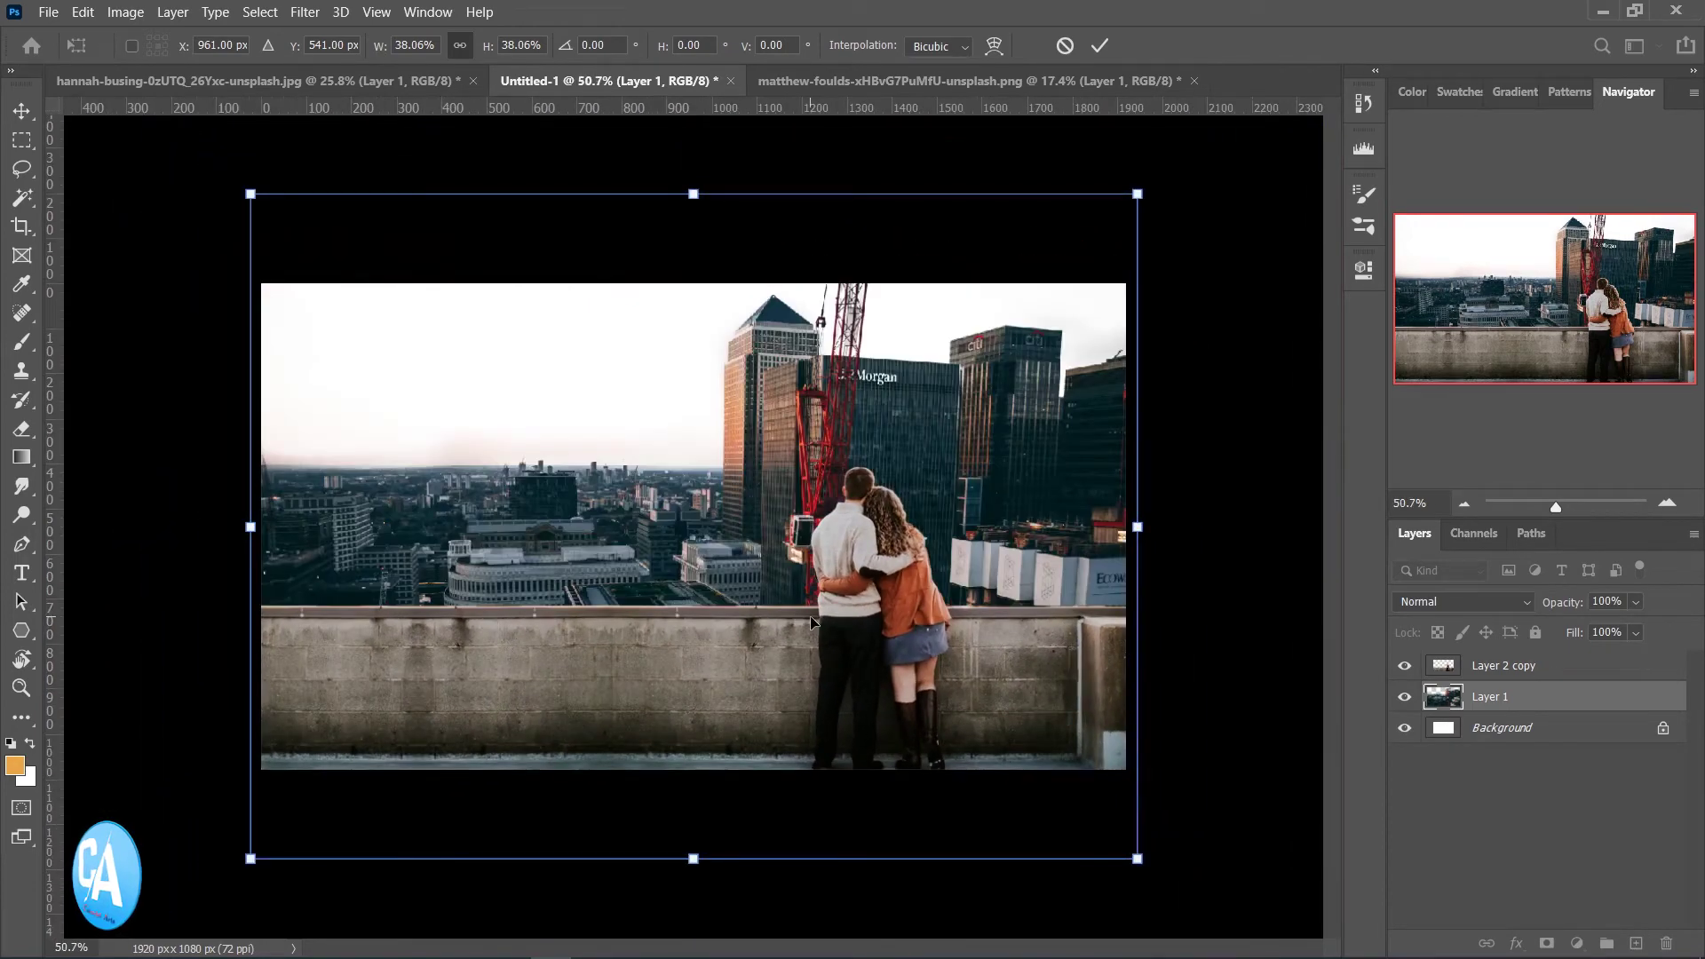
pyautogui.press('Return')
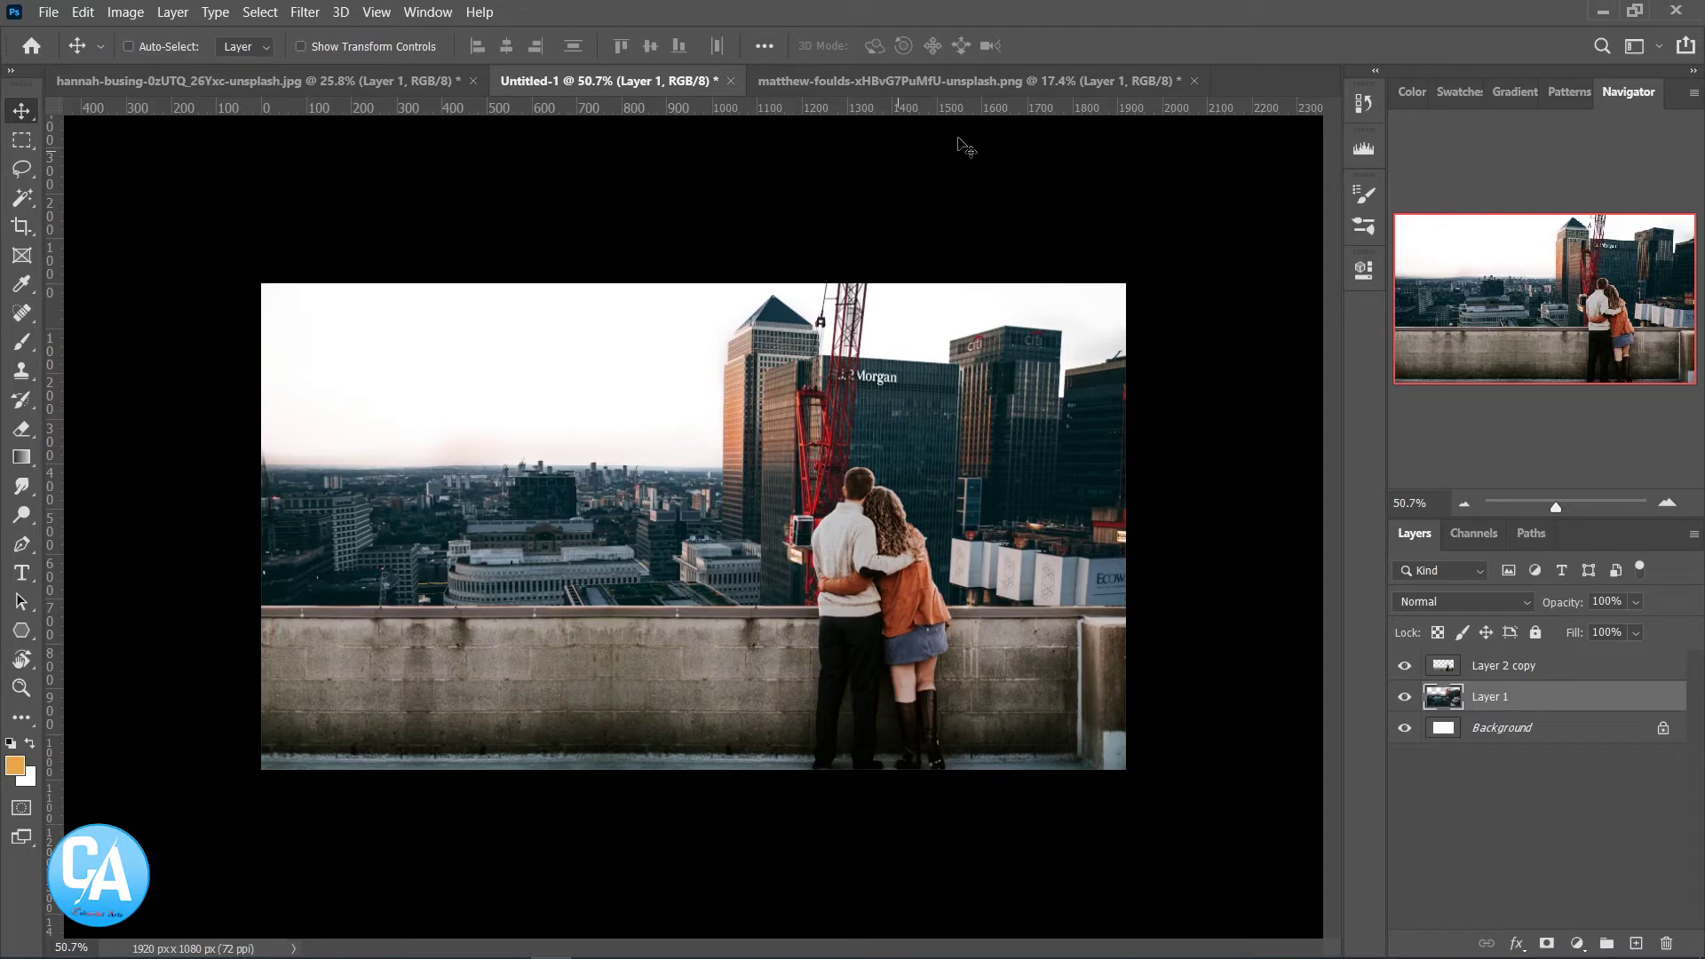
# Open the Skies0200_1_L.jpg sunset image
pyautogui.click(50, 12)
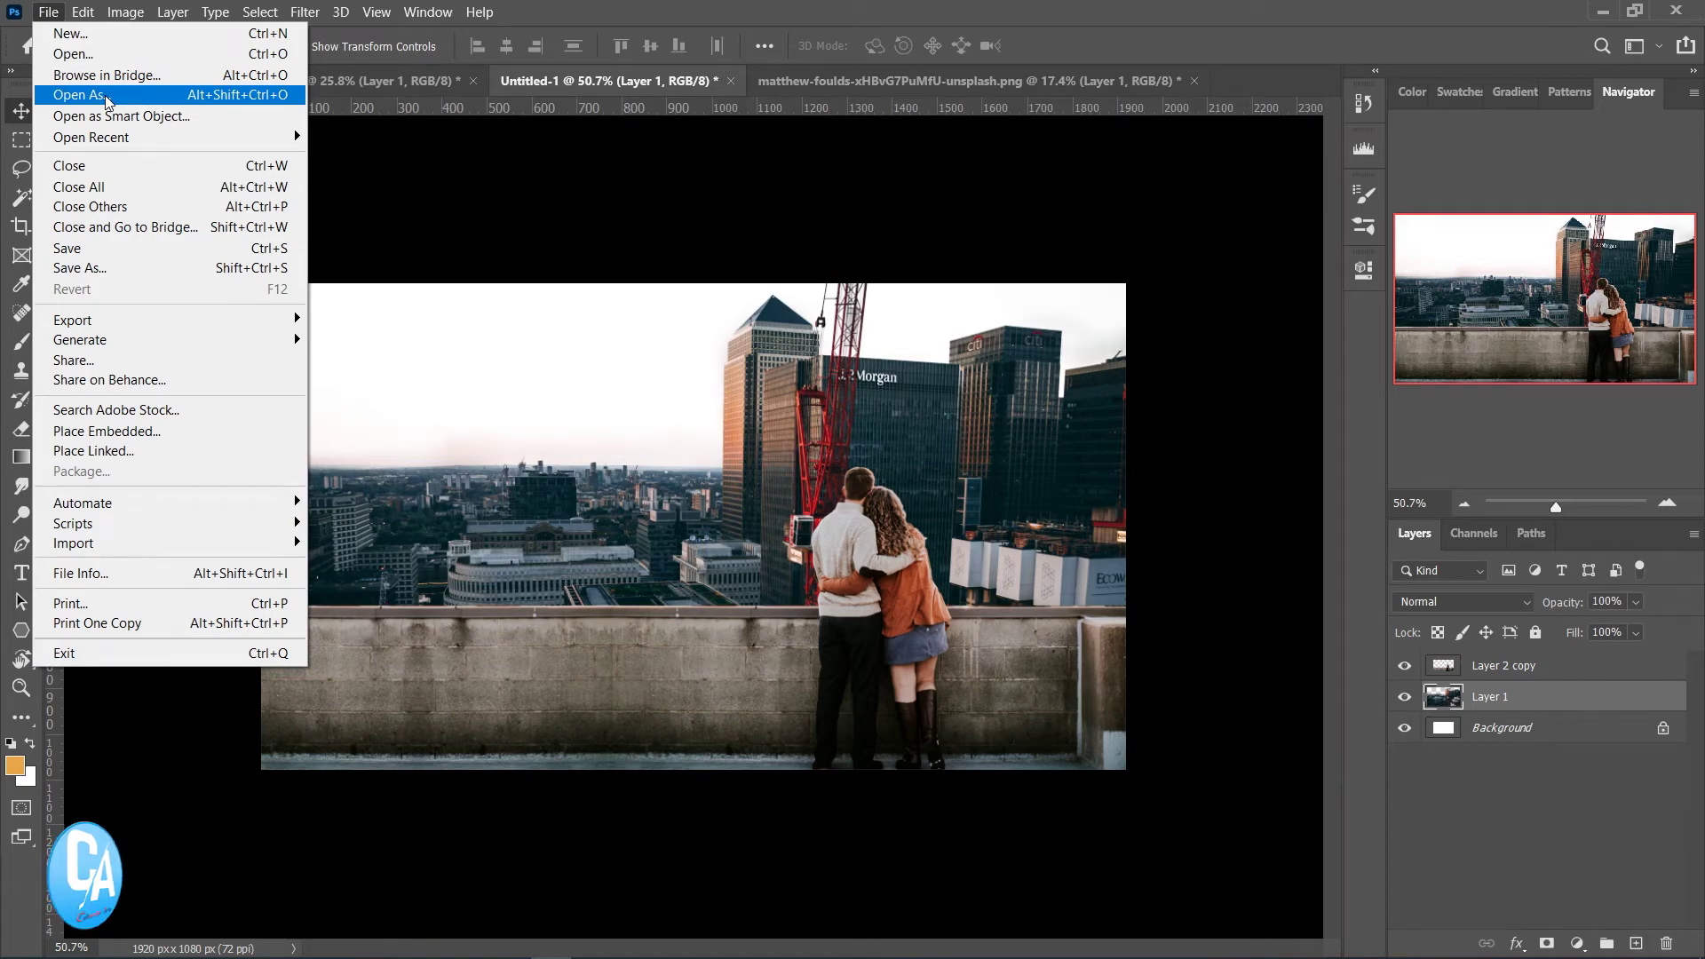
pyautogui.click(107, 55)
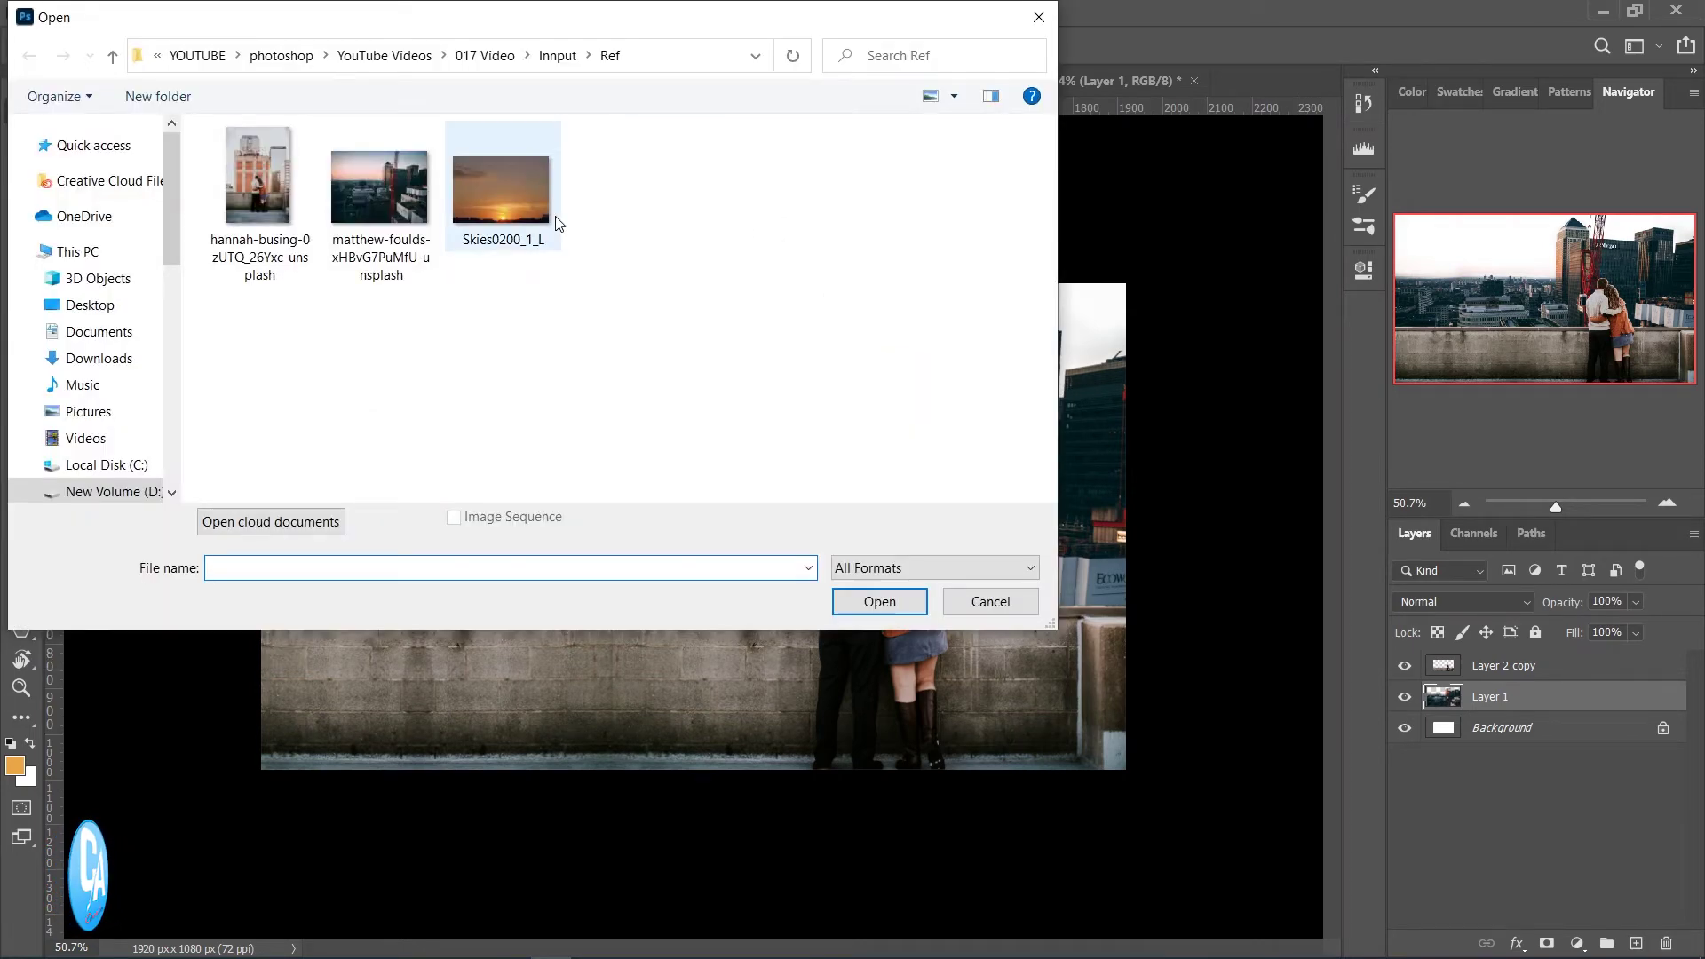
pyautogui.click(557, 222)
pyautogui.click(891, 601)
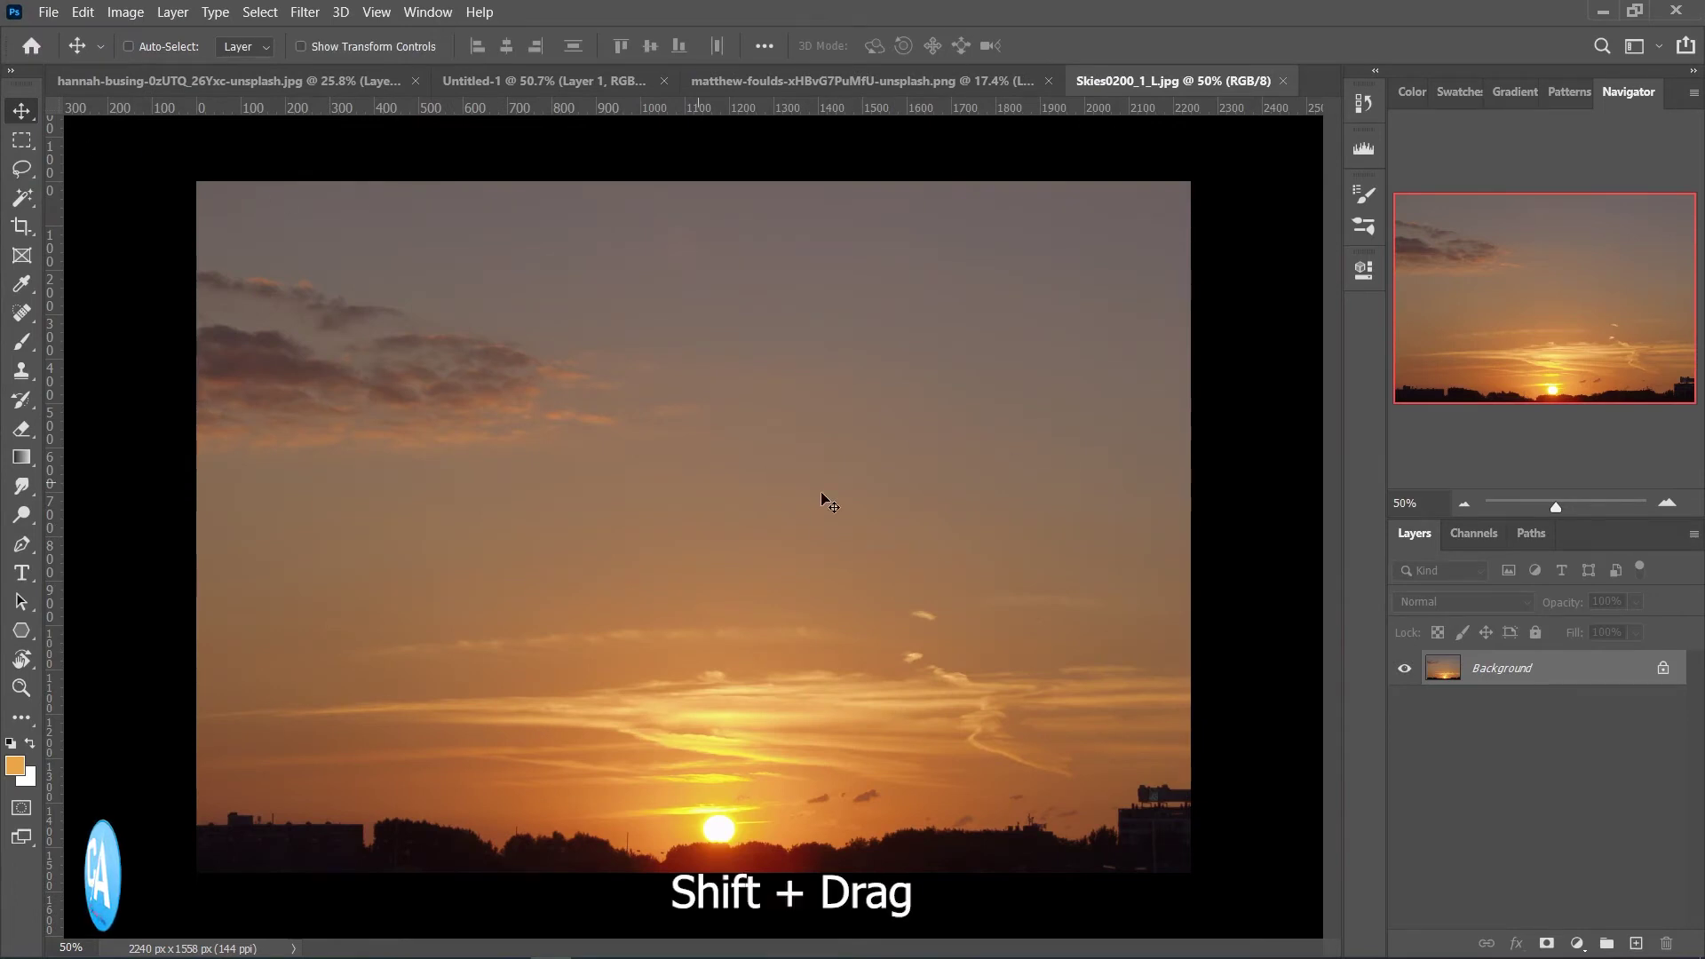
# Move the sunset into Untitled-1 as Layer 2, below the city layer, and shift it upward
pyautogui.moveTo(808, 558)
pyautogui.mouseDown()
pyautogui.moveTo(484, 92)
pyautogui.moveTo(496, 83)
pyautogui.mouseUp()
pyautogui.moveTo(703, 334); pyautogui.dragTo(735, 388)
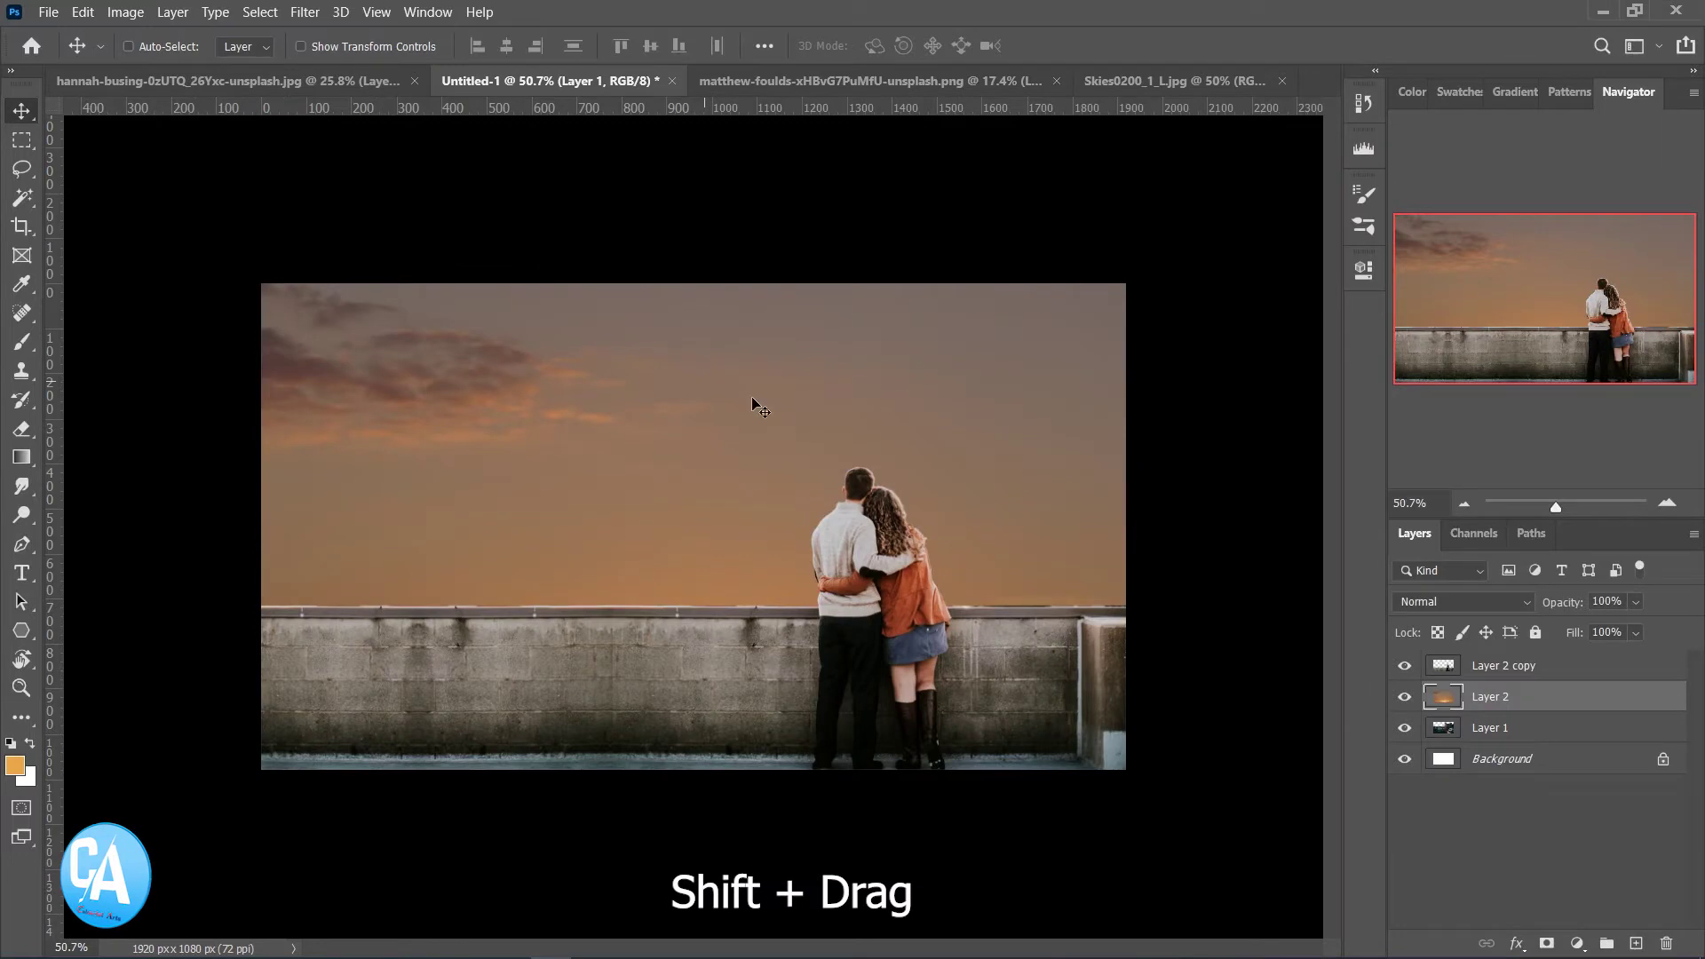
pyautogui.moveTo(1518, 713); pyautogui.dragTo(1499, 756)
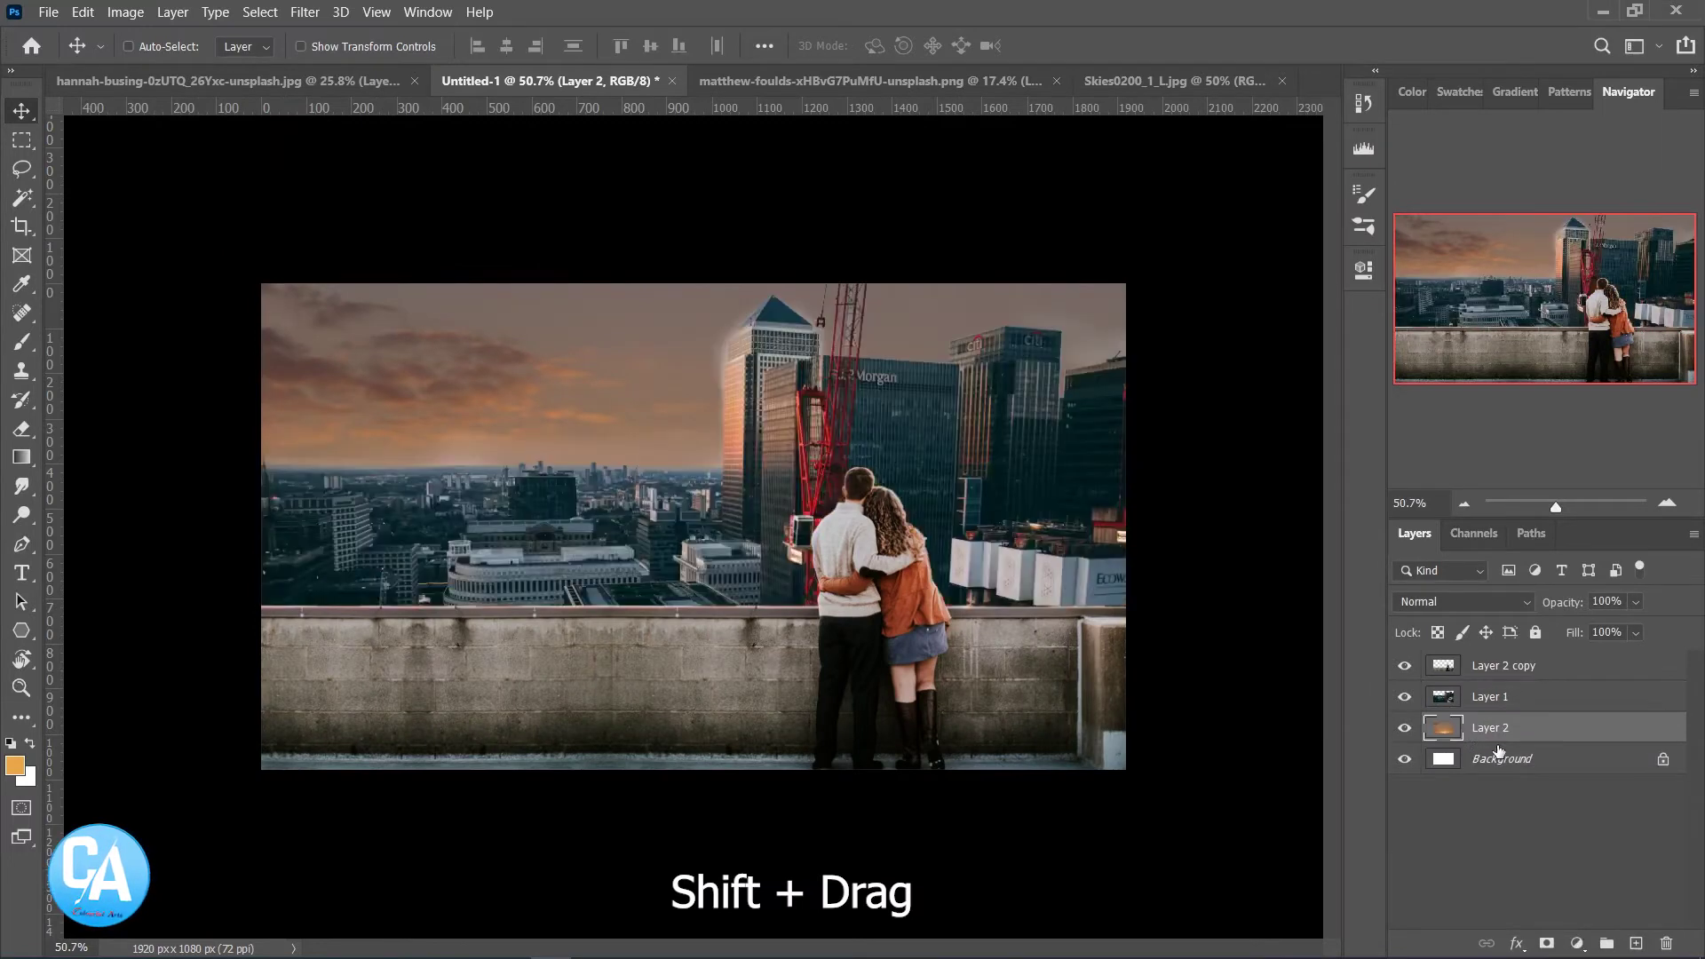
pyautogui.moveTo(673, 435)
pyautogui.mouseDown()
pyautogui.moveTo(675, 370)
pyautogui.moveTo(609, 305)
pyautogui.moveTo(603, 400)
pyautogui.mouseUp()
pyautogui.hotkey('ctrl', '-')
pyautogui.hotkey('ctrl', '-')
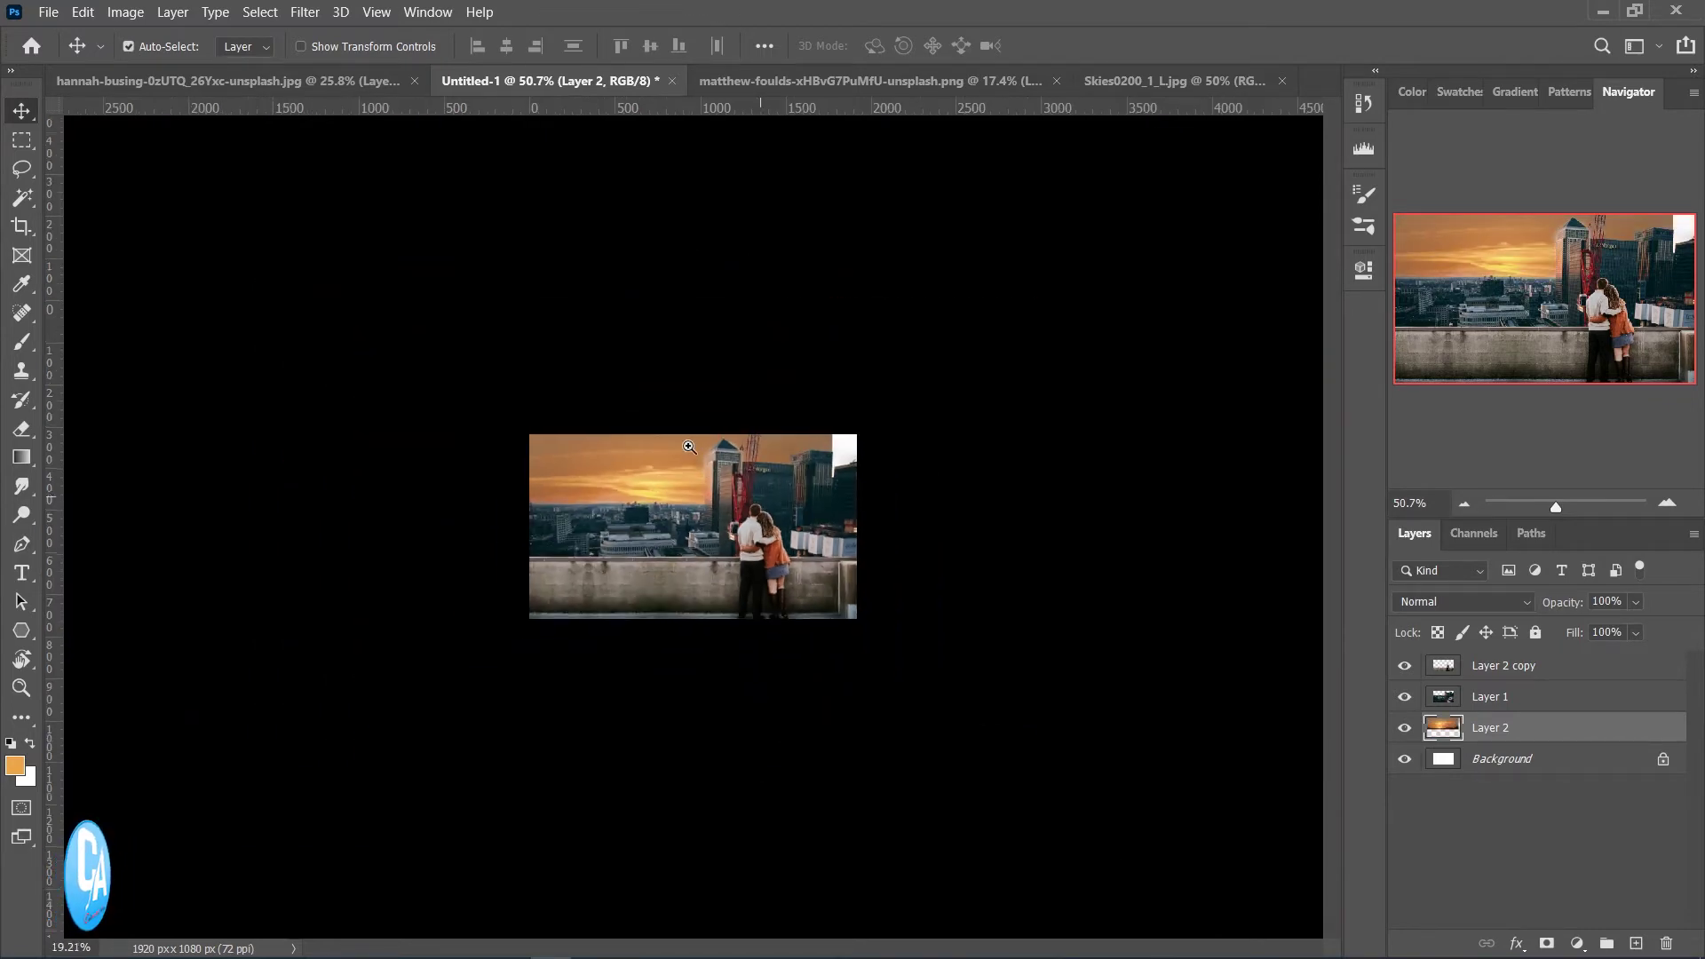
# Scale the sky to 68.69% at upper left, then duplicate it as Layer 2 copy 2 shifted right
pyautogui.click(125, 12)
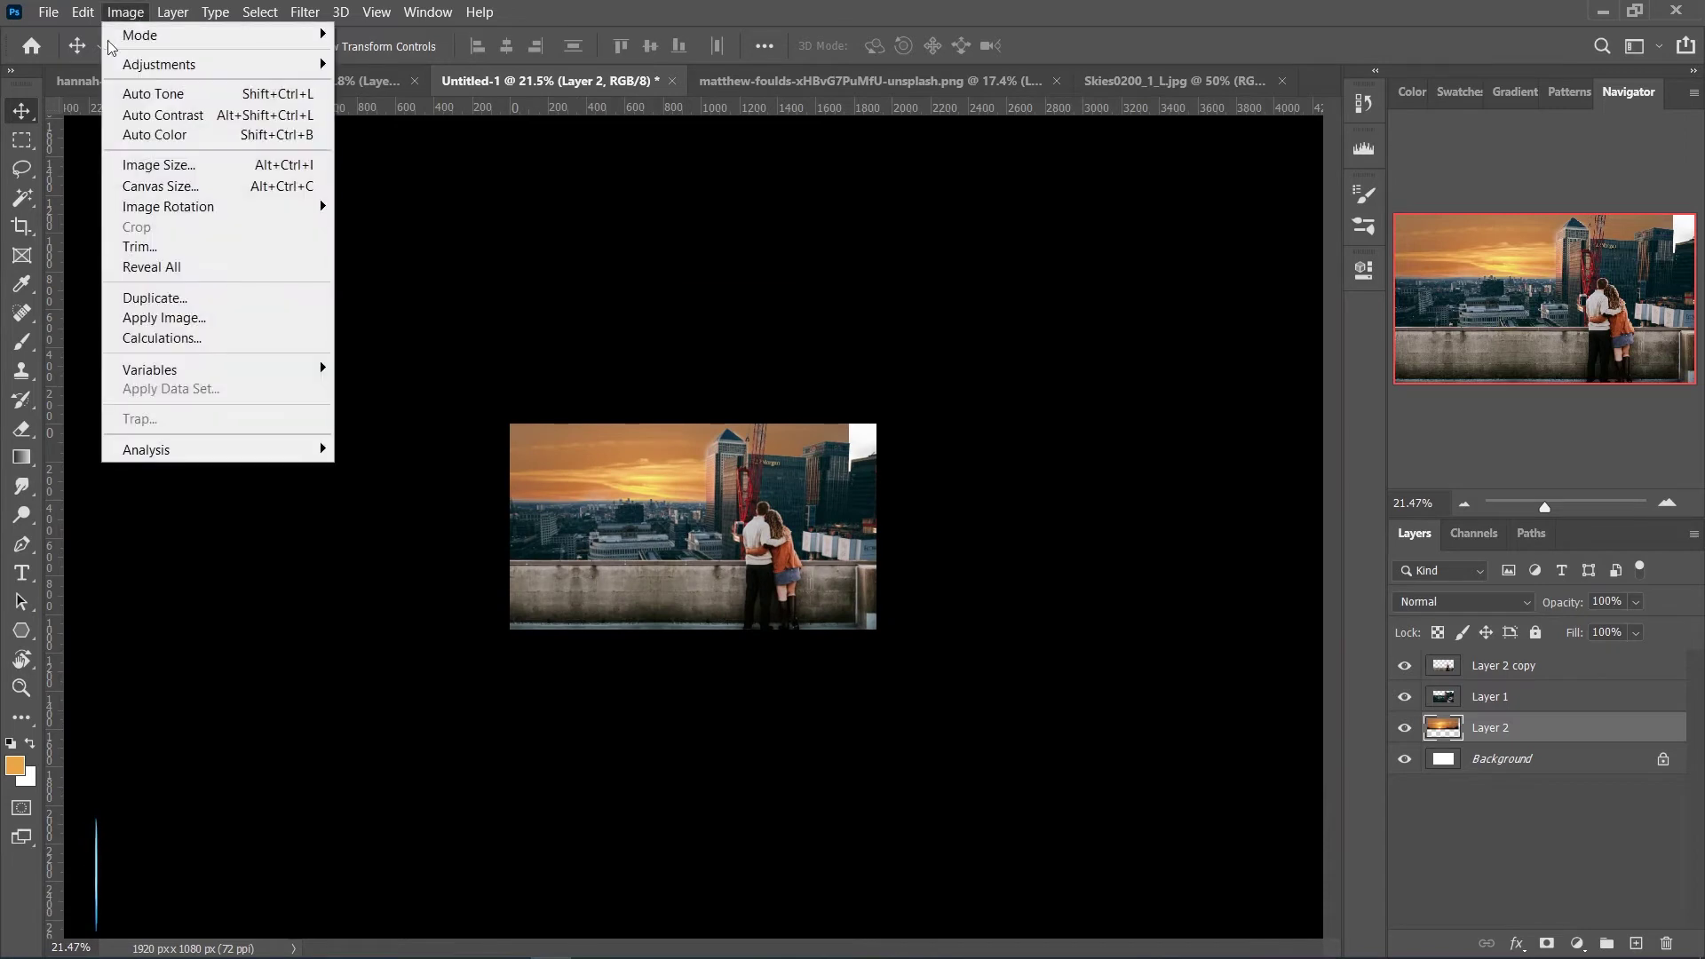
pyautogui.moveTo(117, 492)
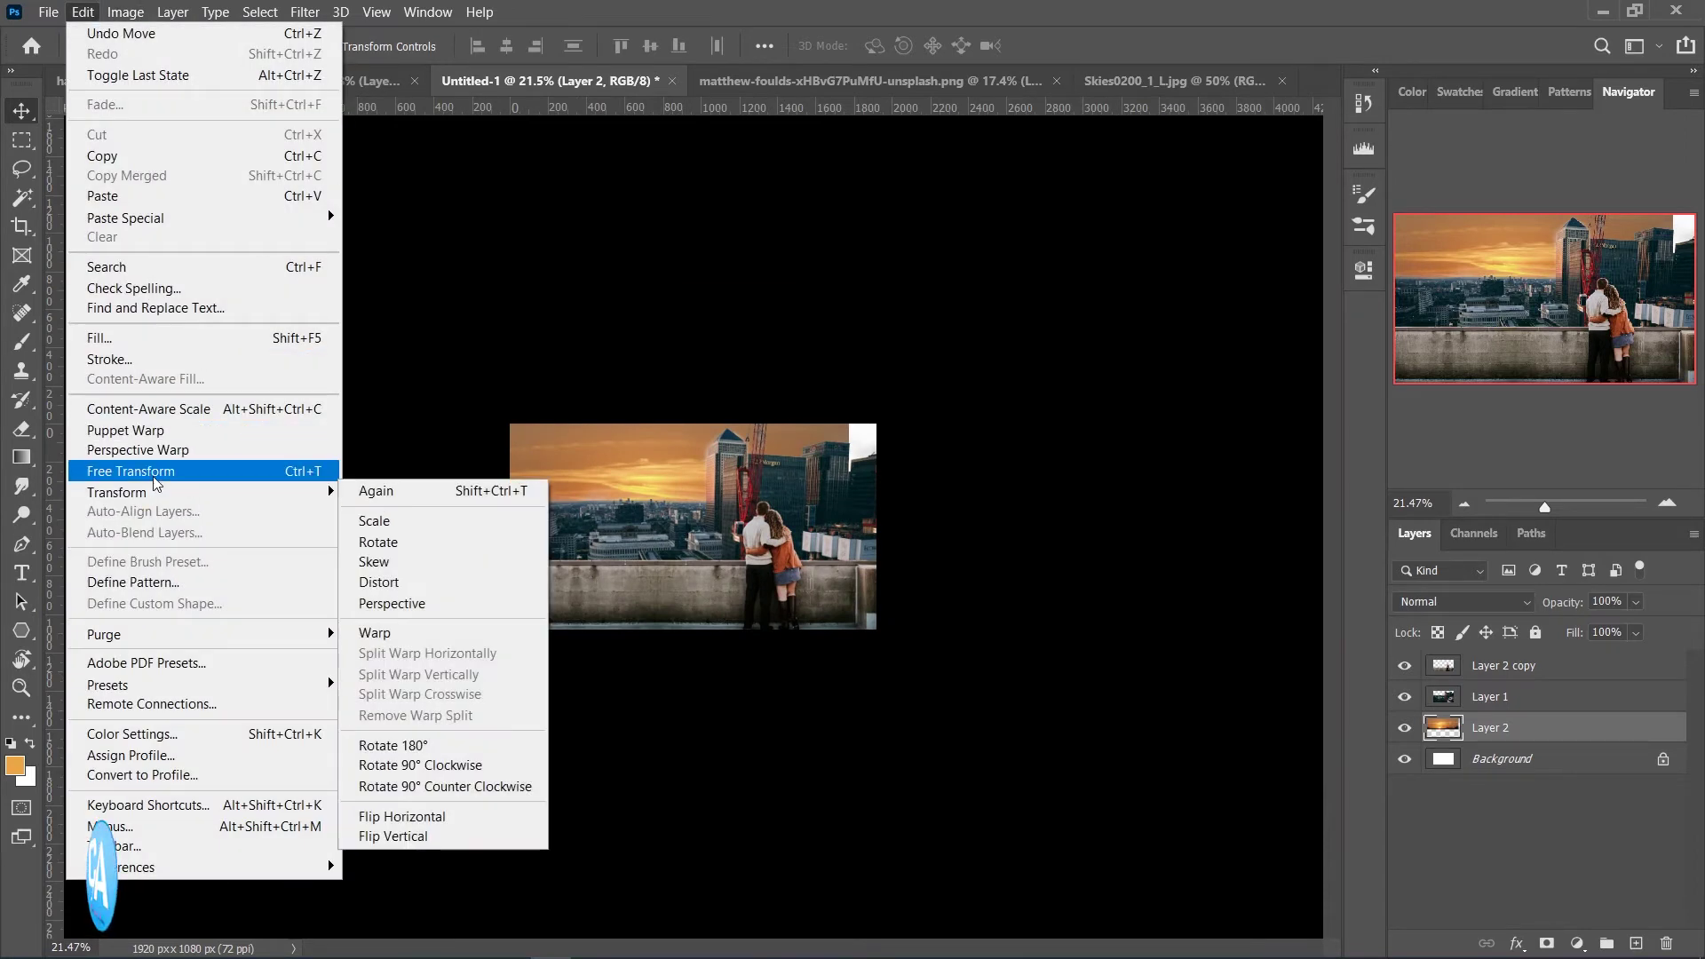
pyautogui.click(151, 471)
pyautogui.moveTo(848, 248); pyautogui.dragTo(726, 334)
pyautogui.moveTo(685, 394); pyautogui.dragTo(647, 447)
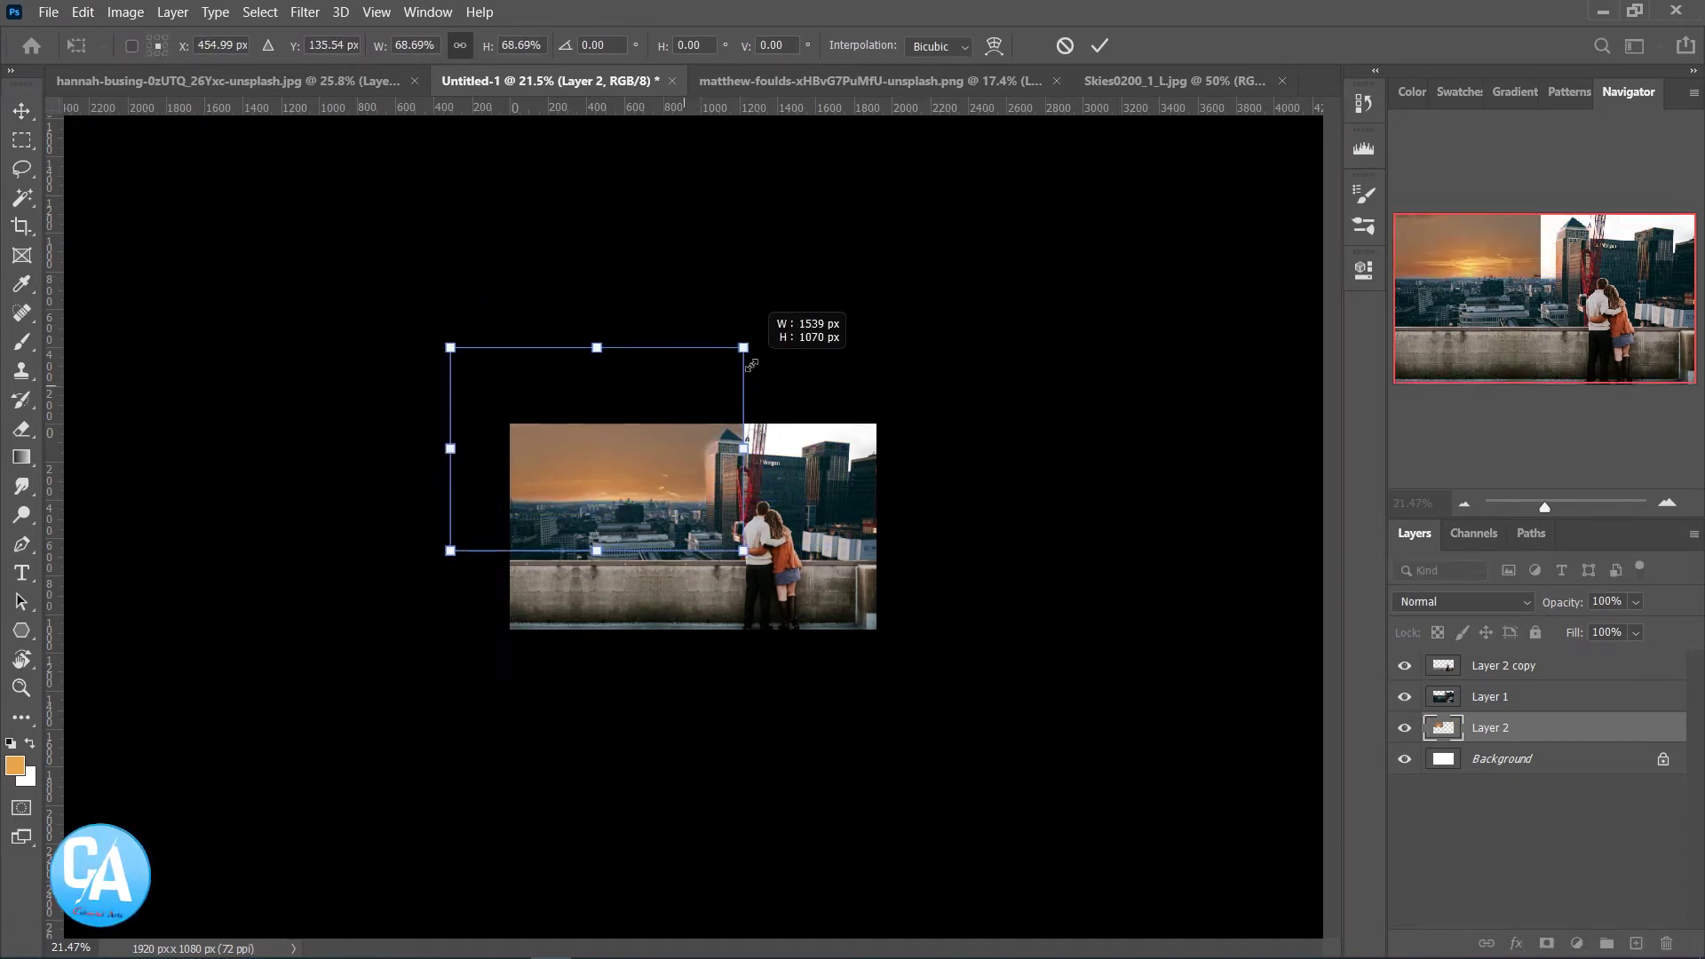
pyautogui.moveTo(686, 385)
pyautogui.mouseDown()
pyautogui.moveTo(740, 312)
pyautogui.moveTo(689, 396)
pyautogui.mouseUp()
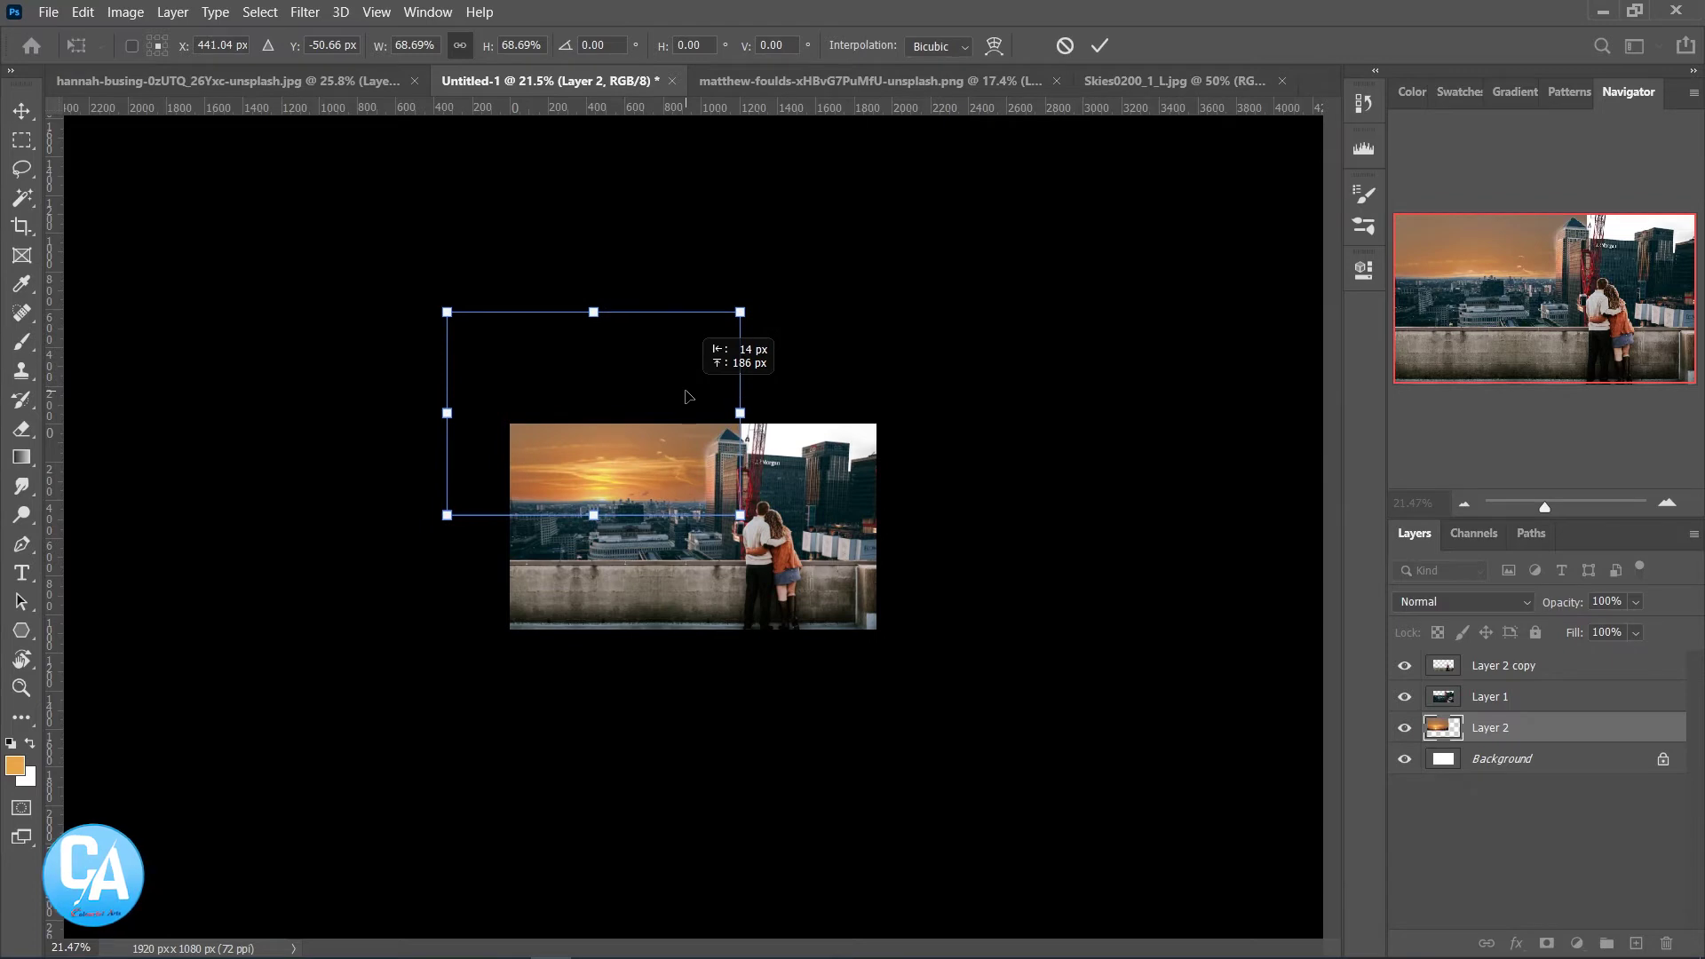
pyautogui.press('Return')
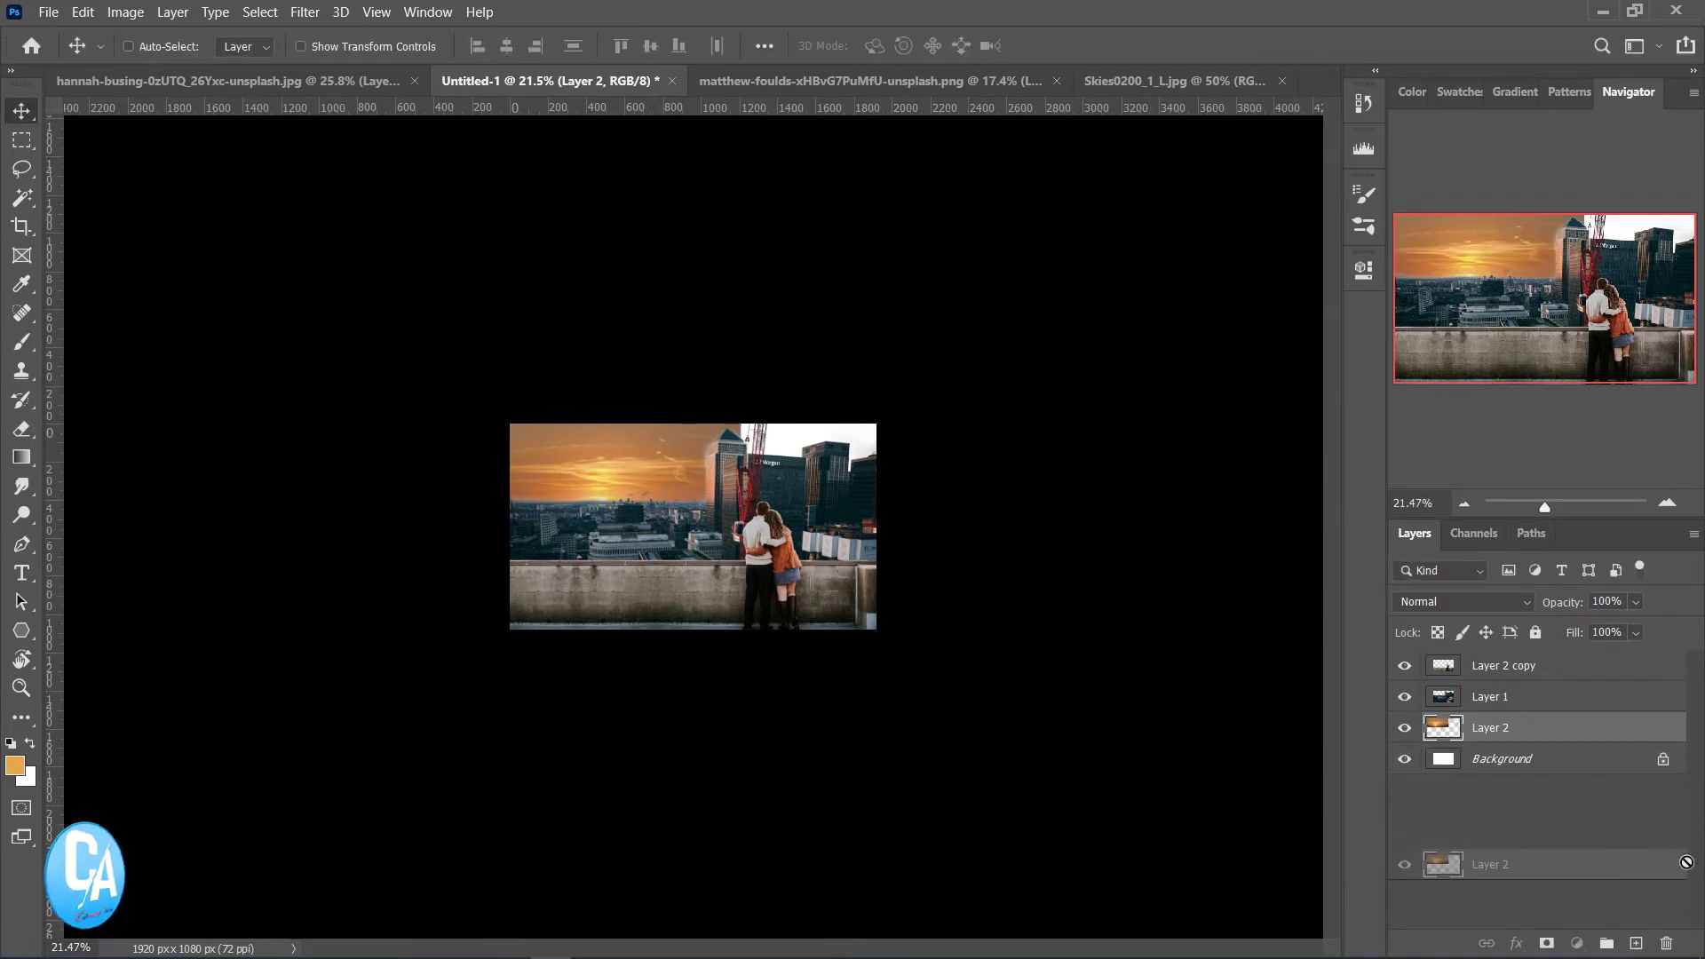
pyautogui.moveTo(1456, 726); pyautogui.dragTo(1636, 943)
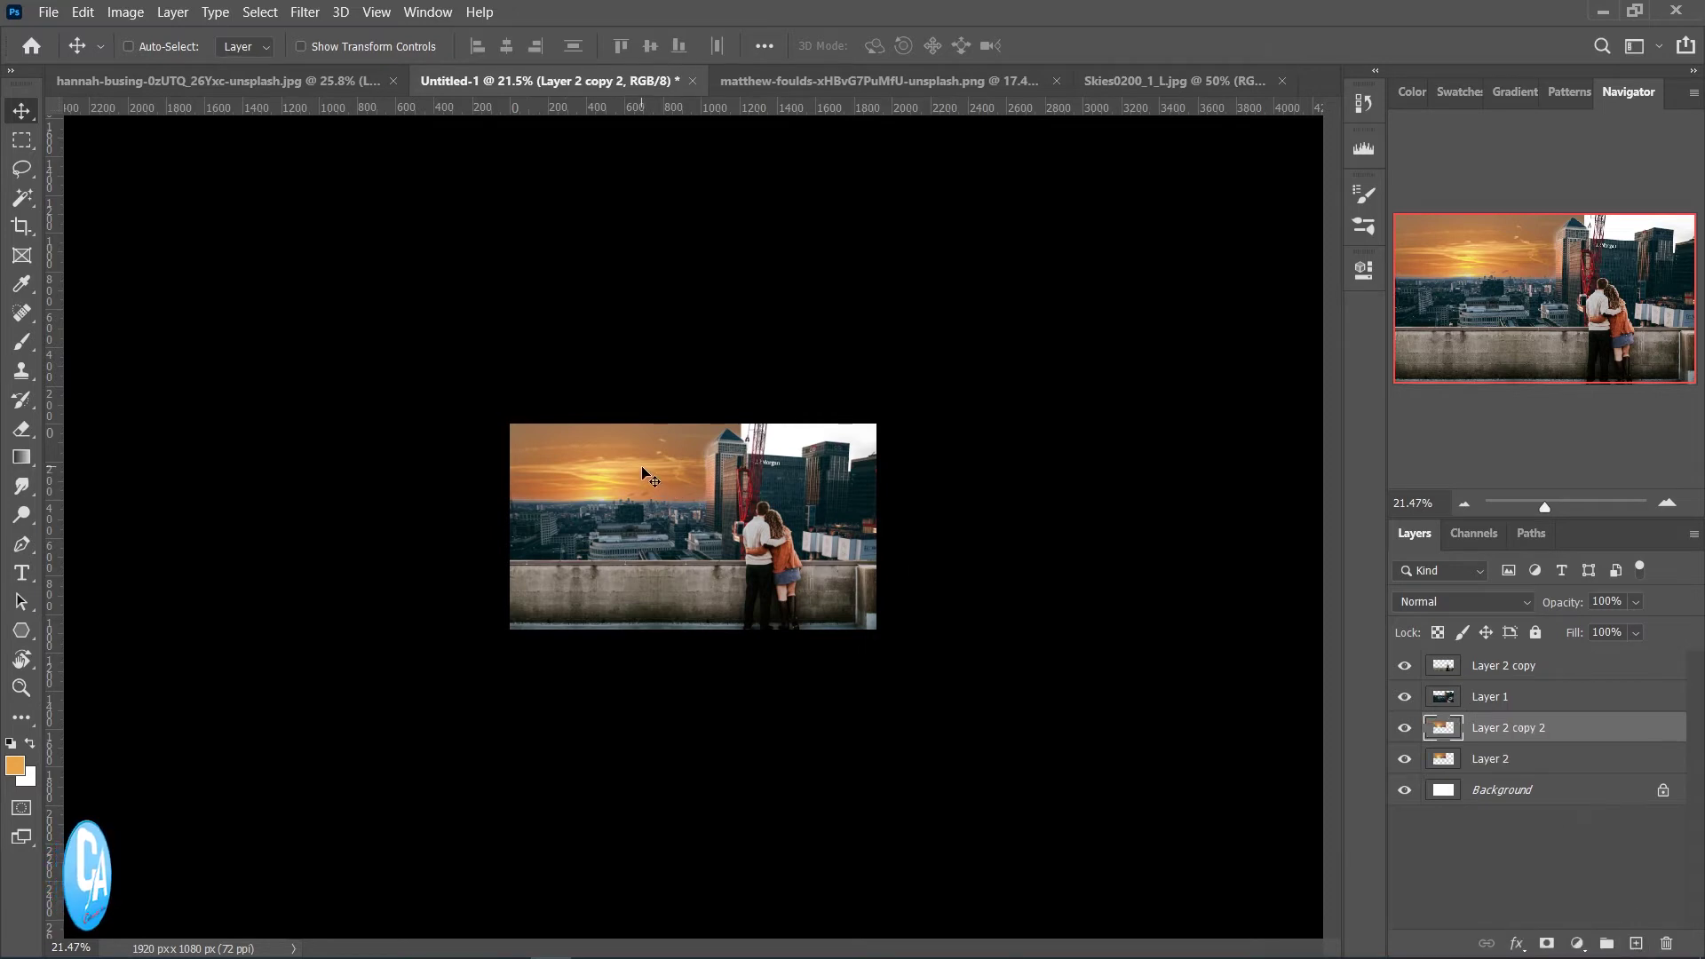
pyautogui.moveTo(650, 475); pyautogui.dragTo(877, 473)
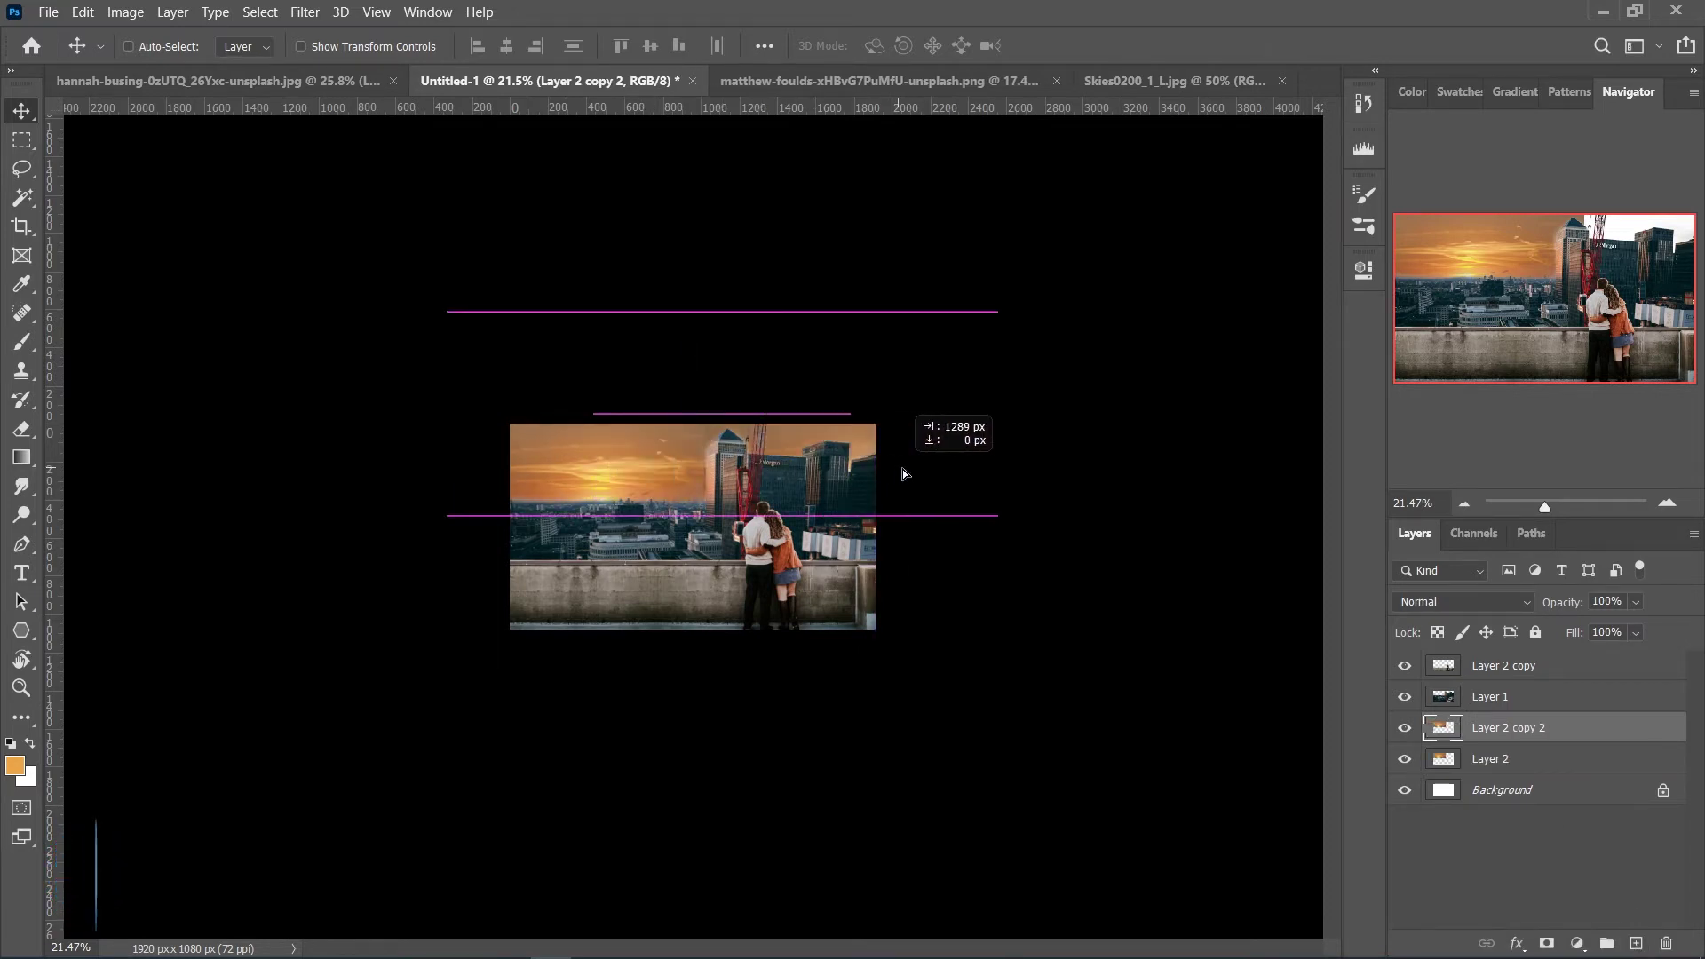
# Flip Layer 2 copy 2 horizontally, set it on the right behind the towers, and fit the view
pyautogui.moveTo(876, 470); pyautogui.dragTo(877, 471)
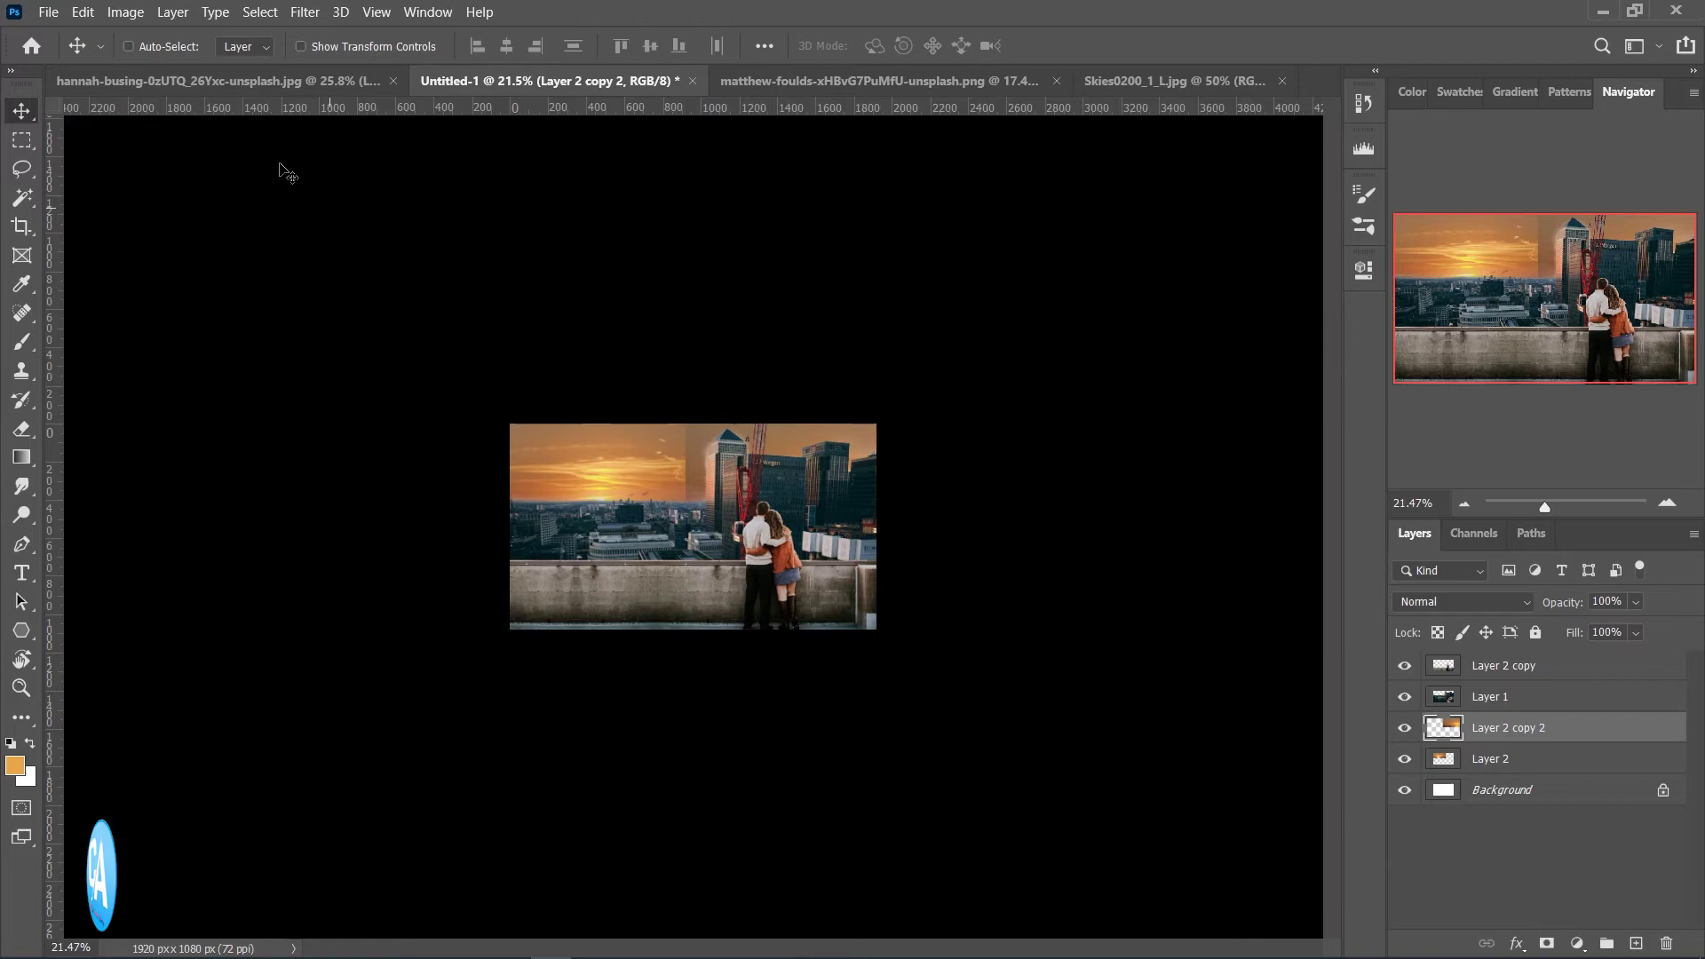
pyautogui.click(93, 11)
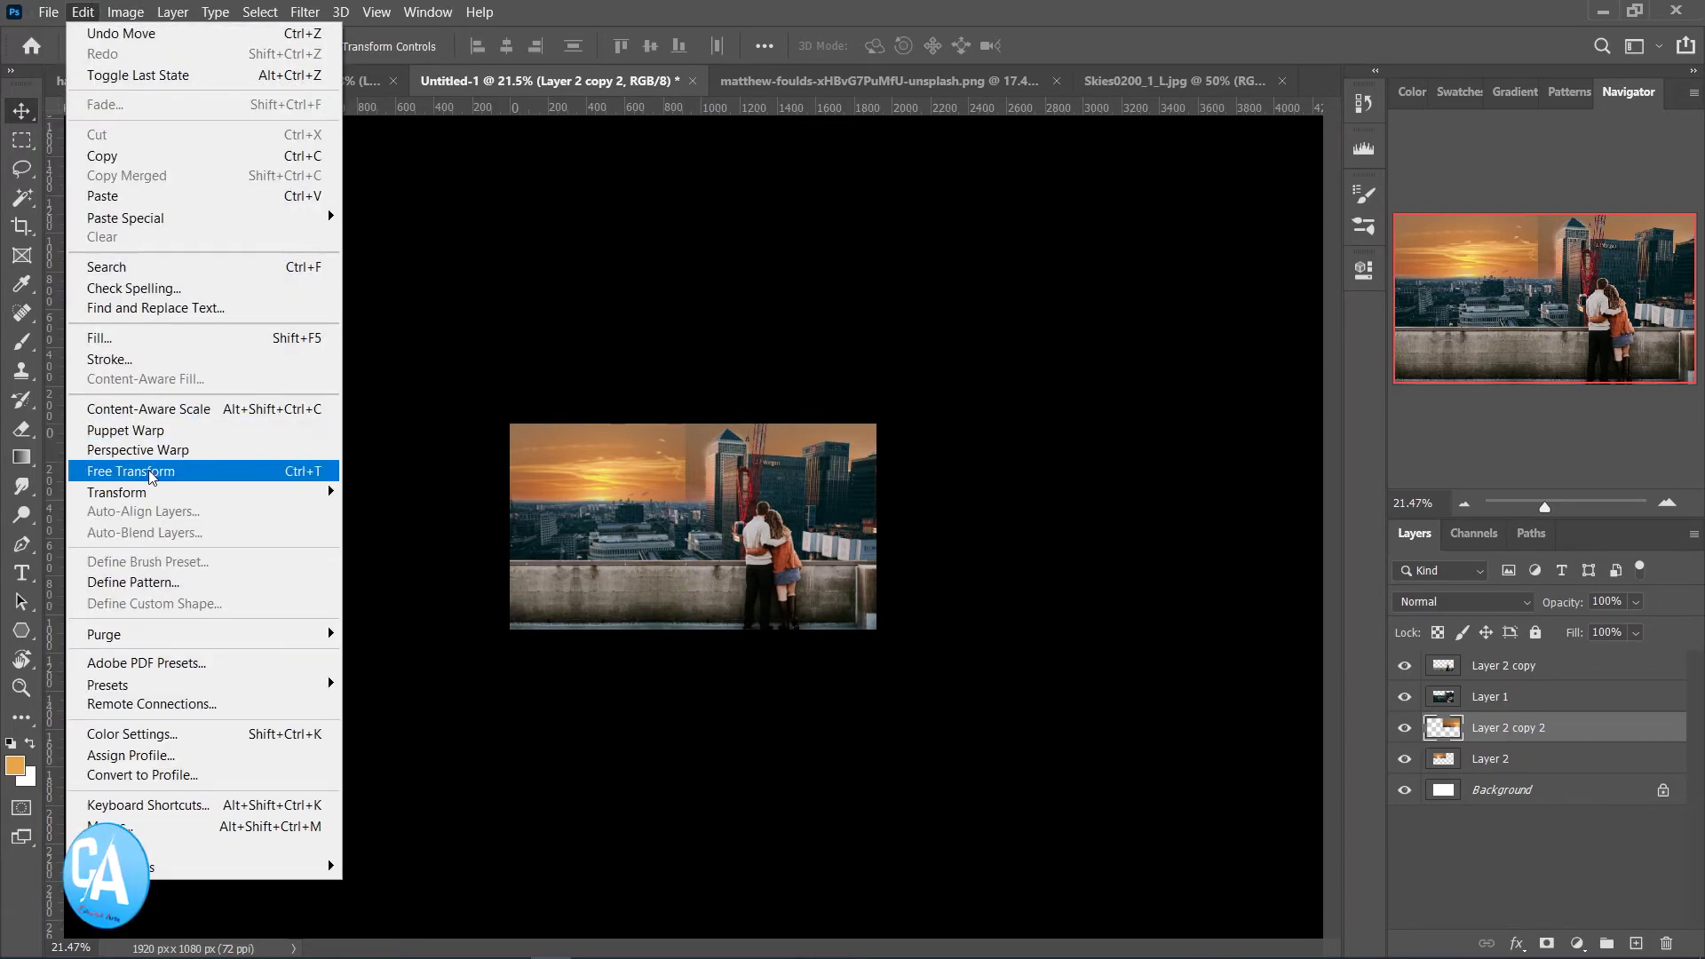
pyautogui.click(133, 471)
pyautogui.rightClick(818, 462)
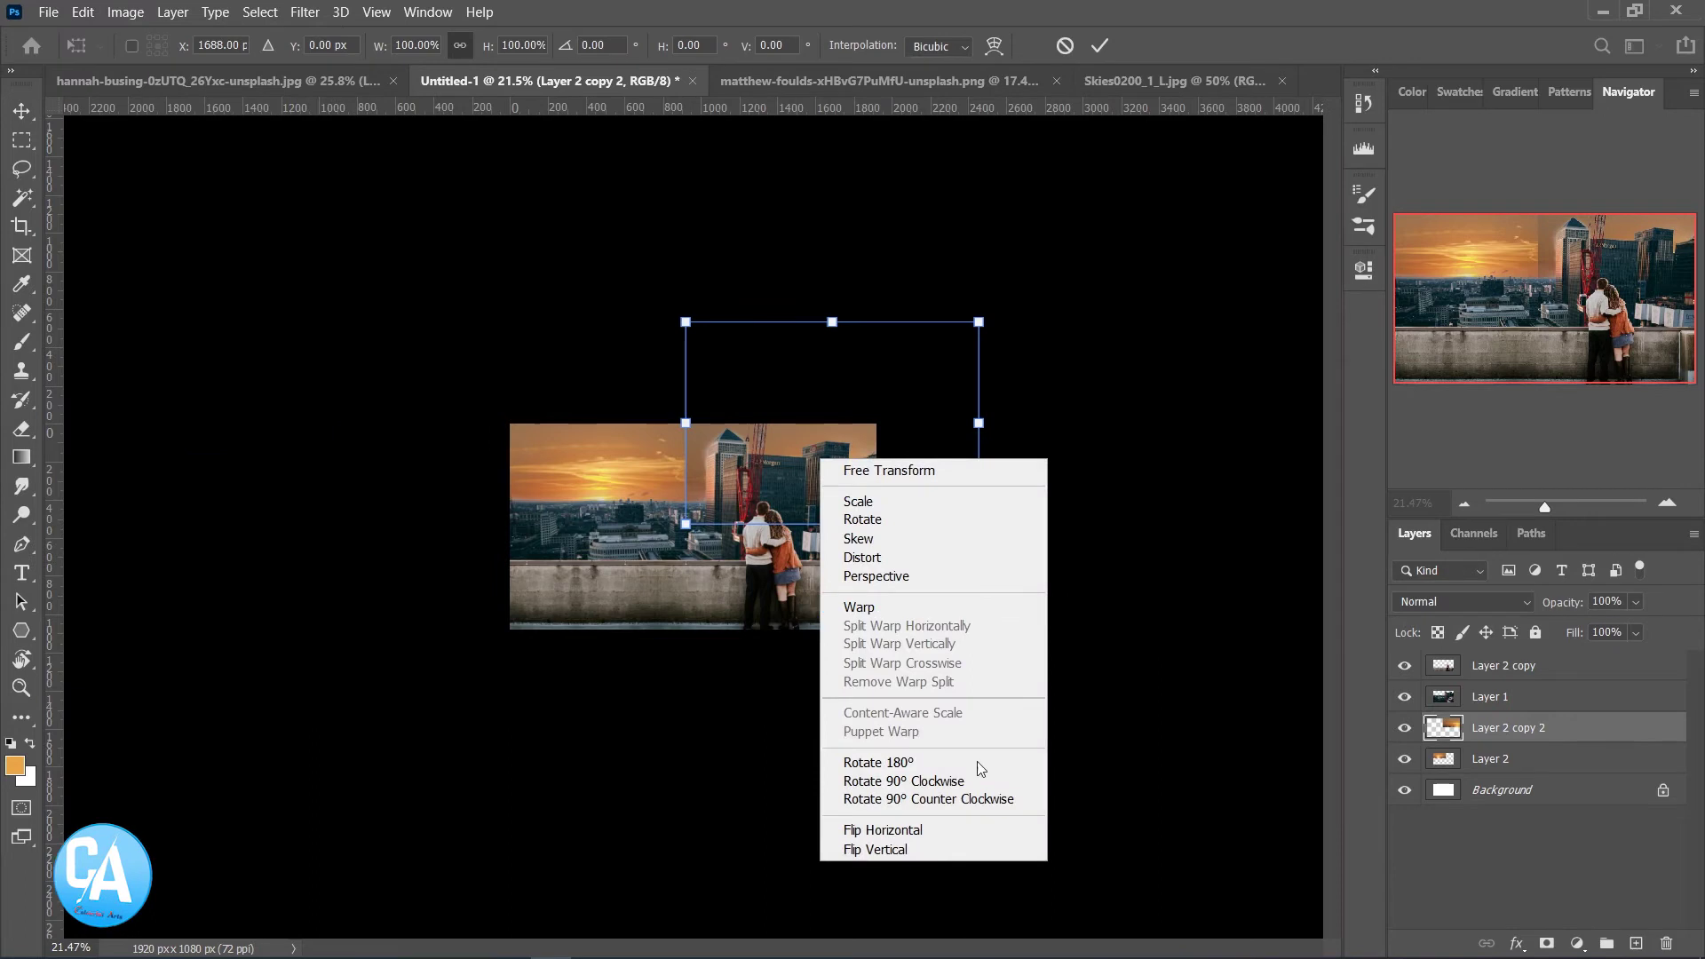
pyautogui.click(913, 833)
pyautogui.moveTo(894, 482); pyautogui.dragTo(875, 482)
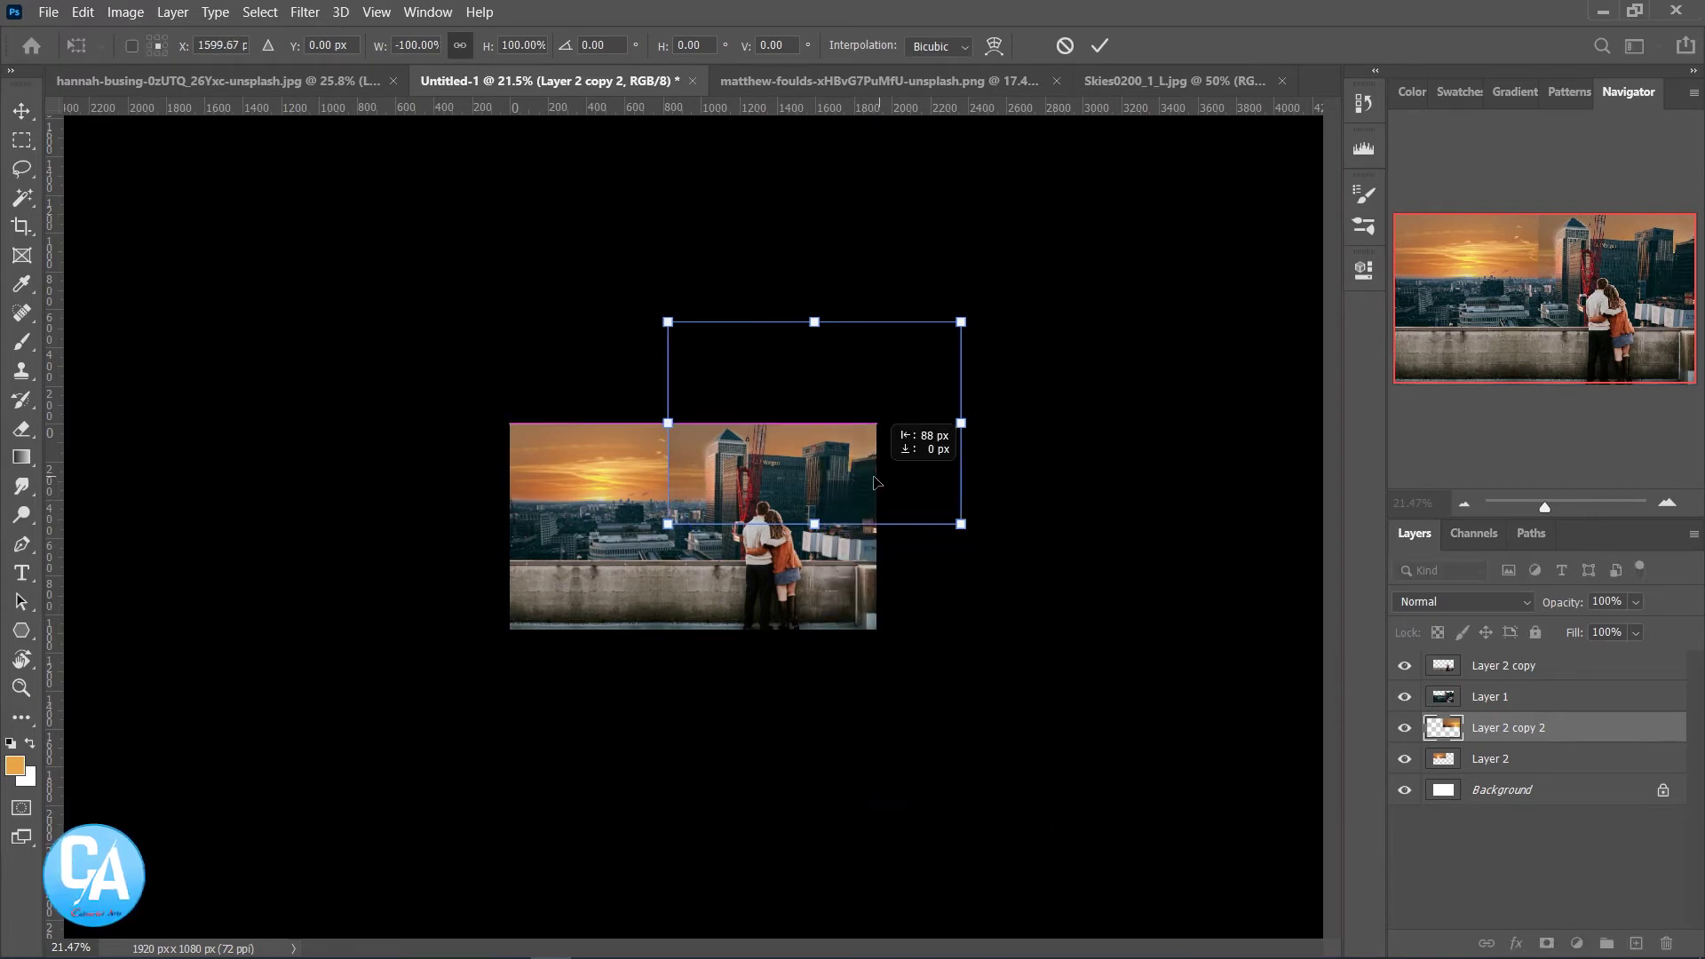
pyautogui.press('Return')
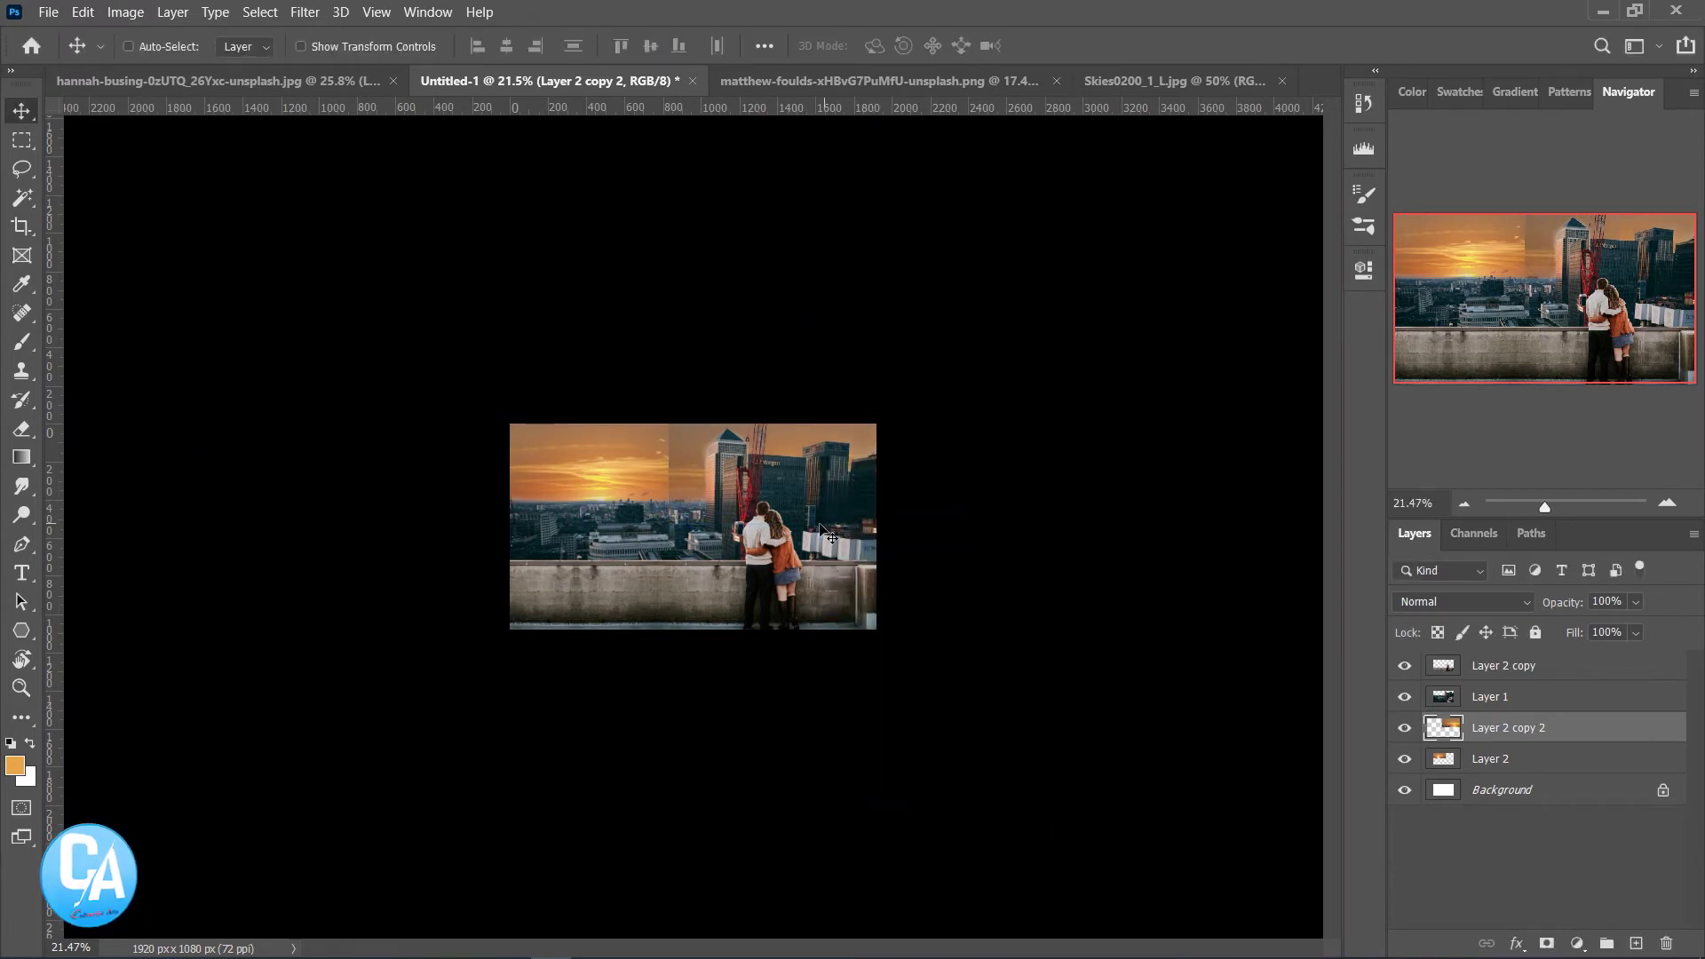
pyautogui.moveTo(830, 538); pyautogui.dragTo(913, 615)
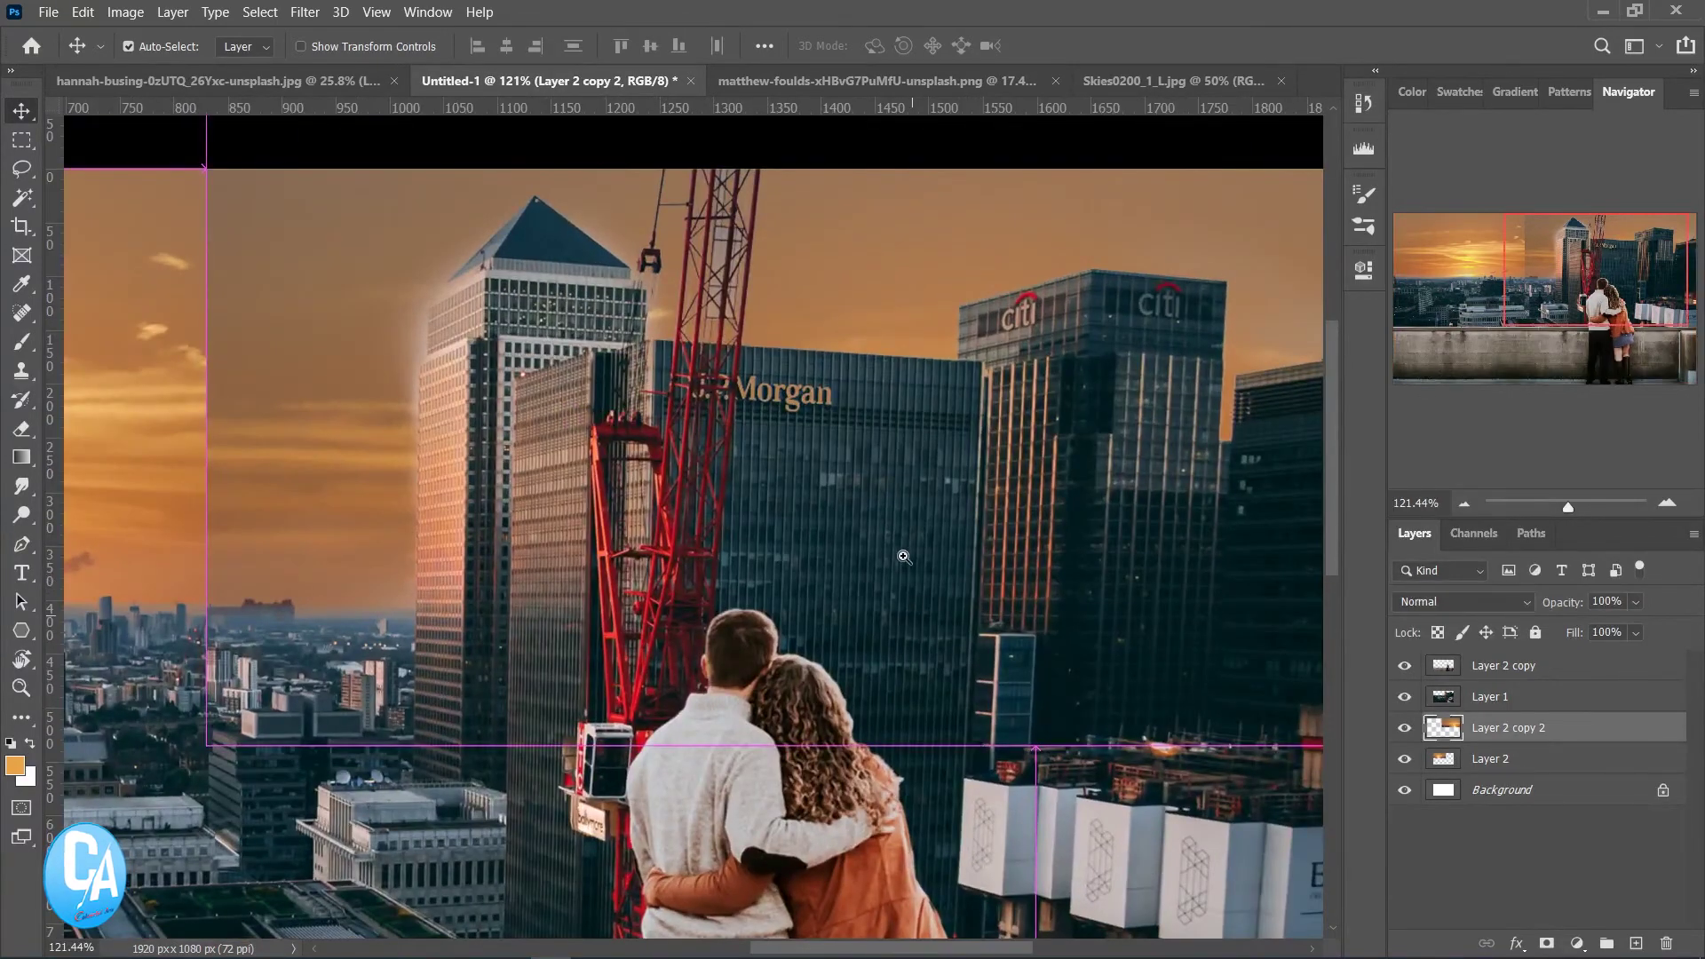
pyautogui.hotkey('ctrl', '0')
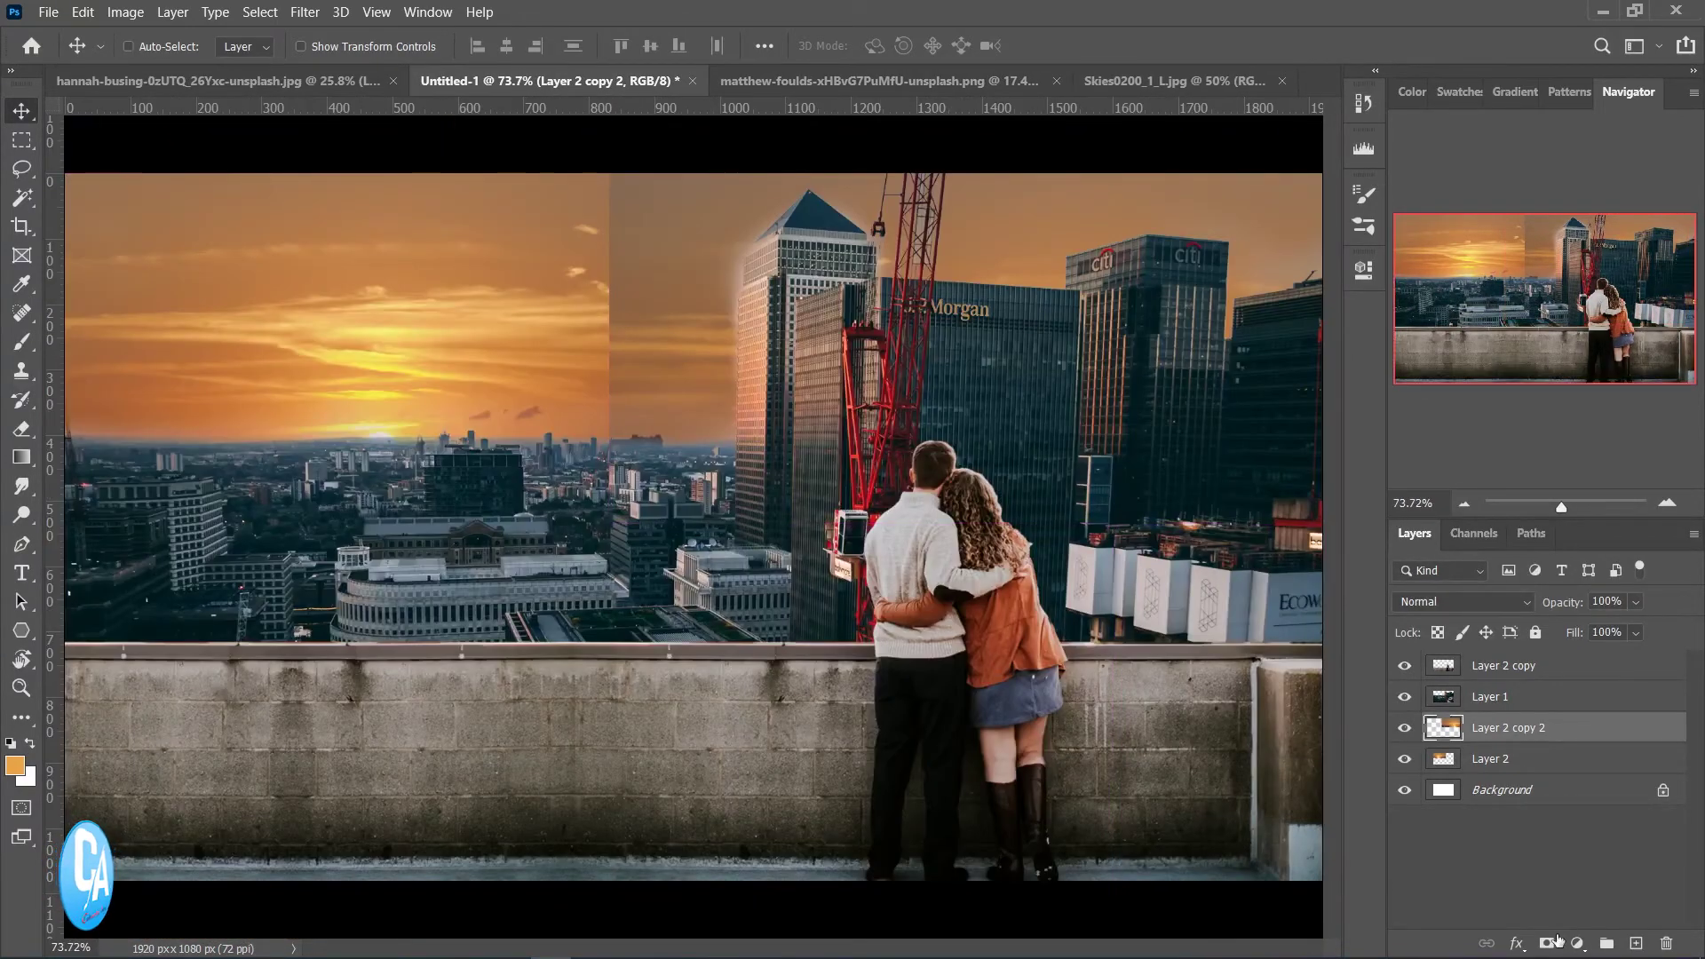
pyautogui.click(1554, 942)
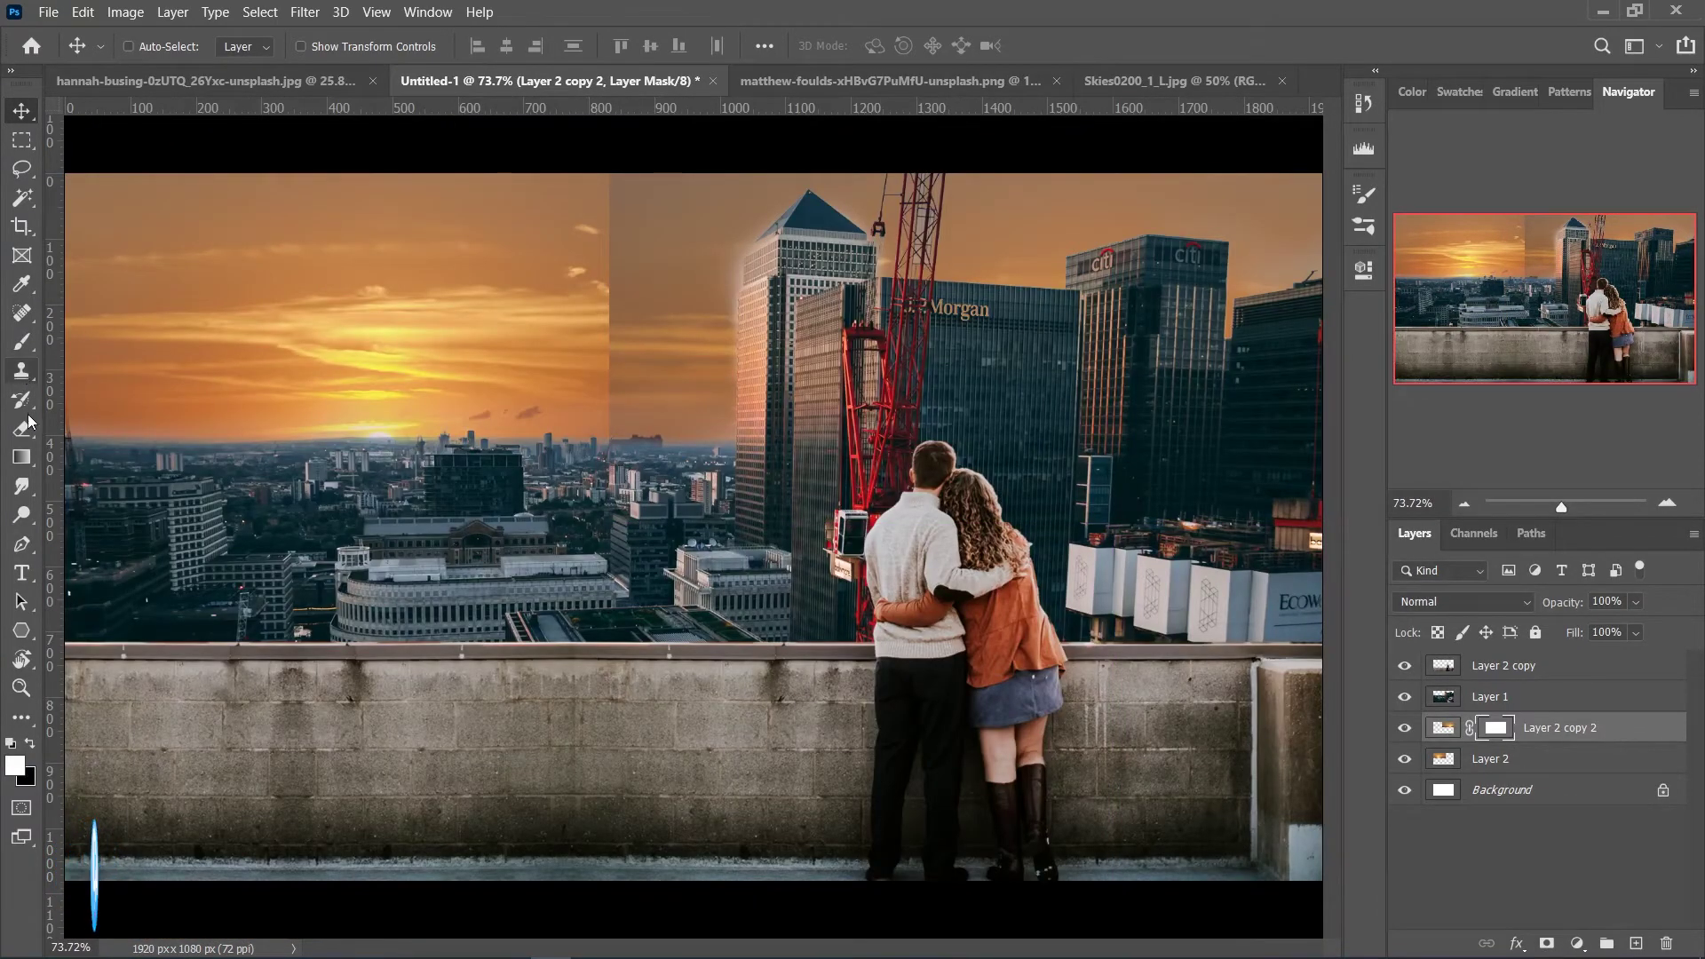
pyautogui.click(22, 457)
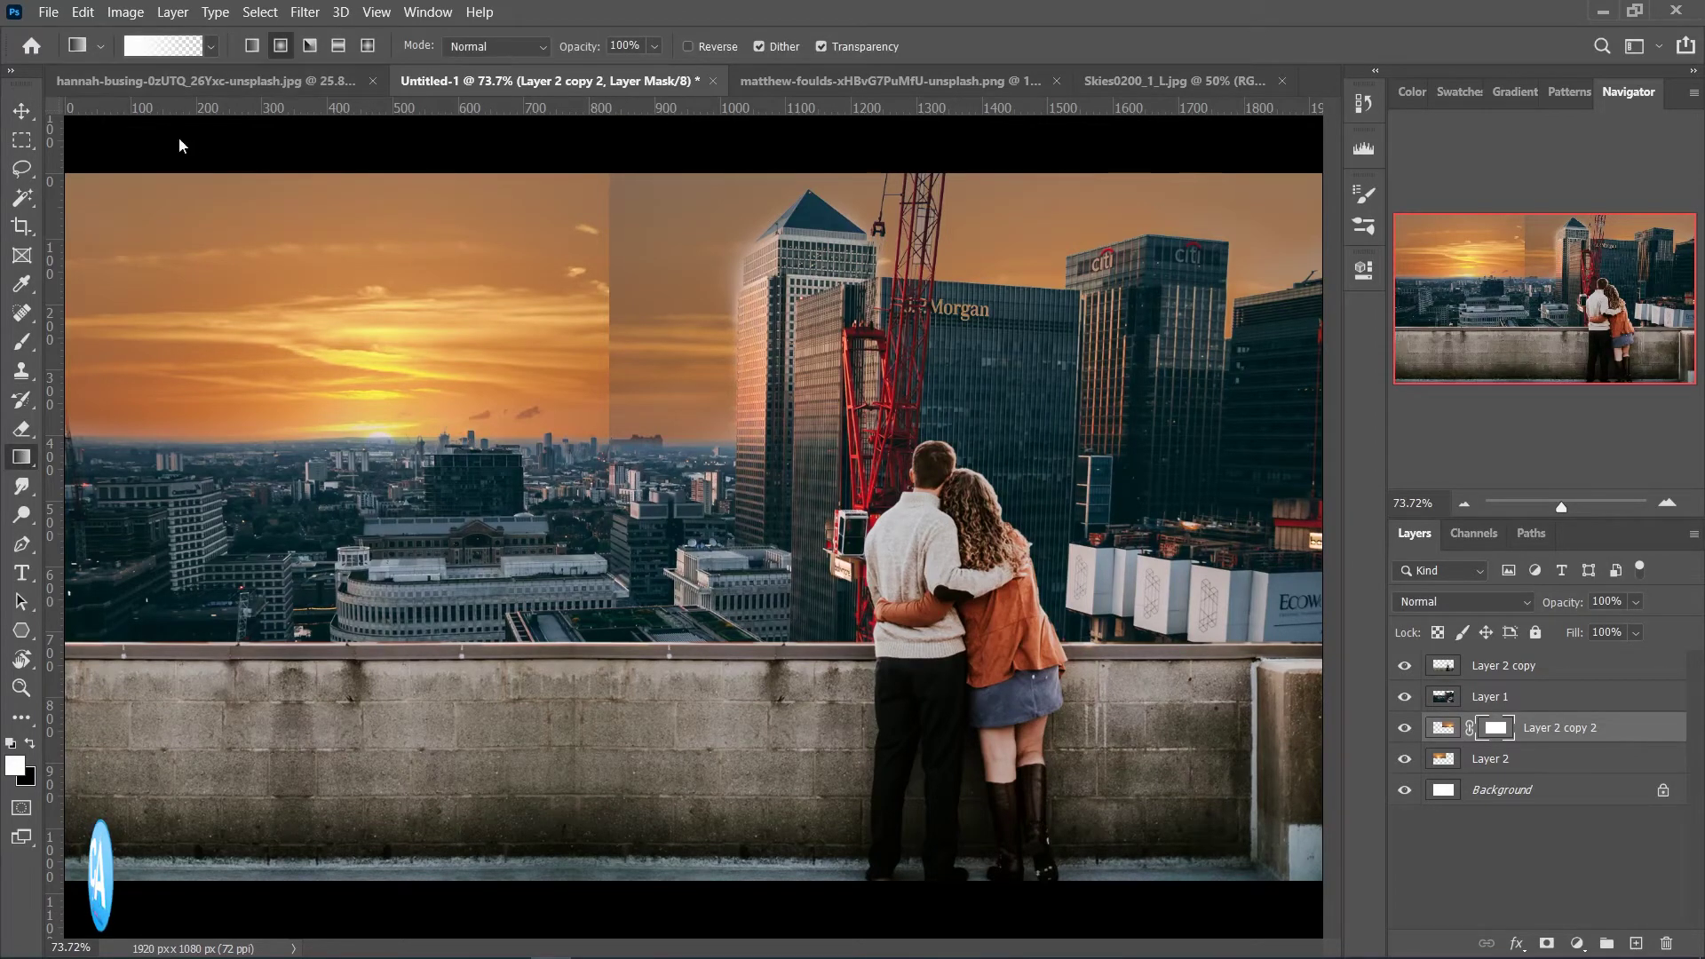
pyautogui.click(30, 744)
pyautogui.click(211, 46)
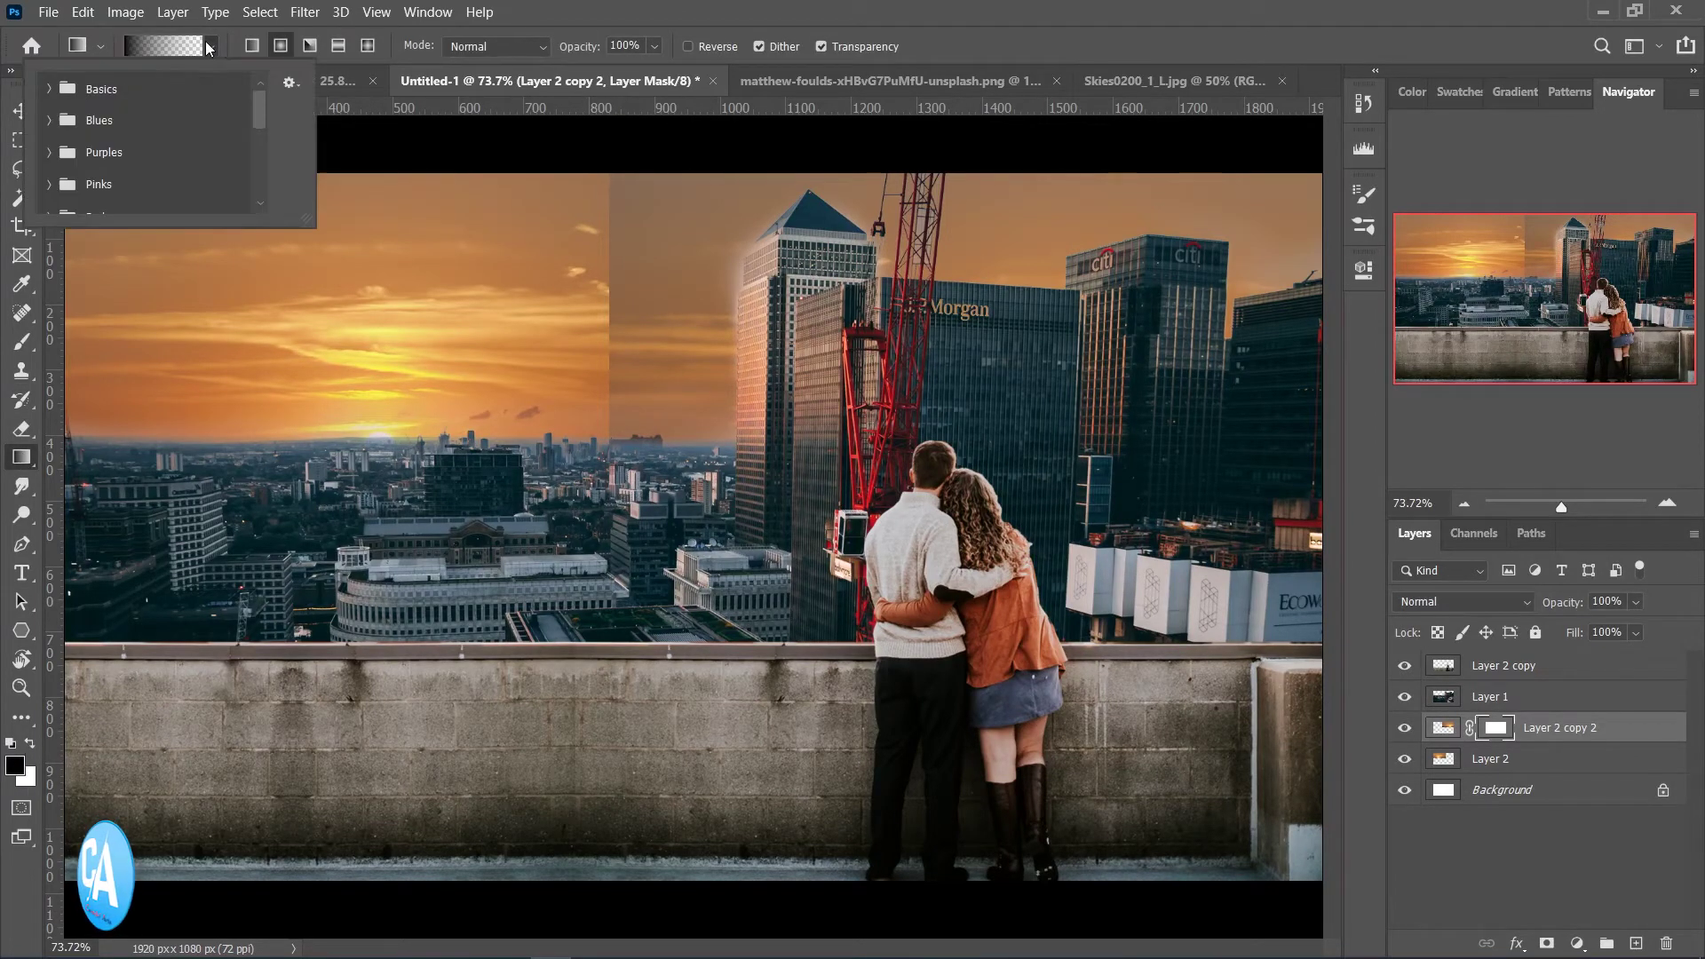
pyautogui.click(49, 88)
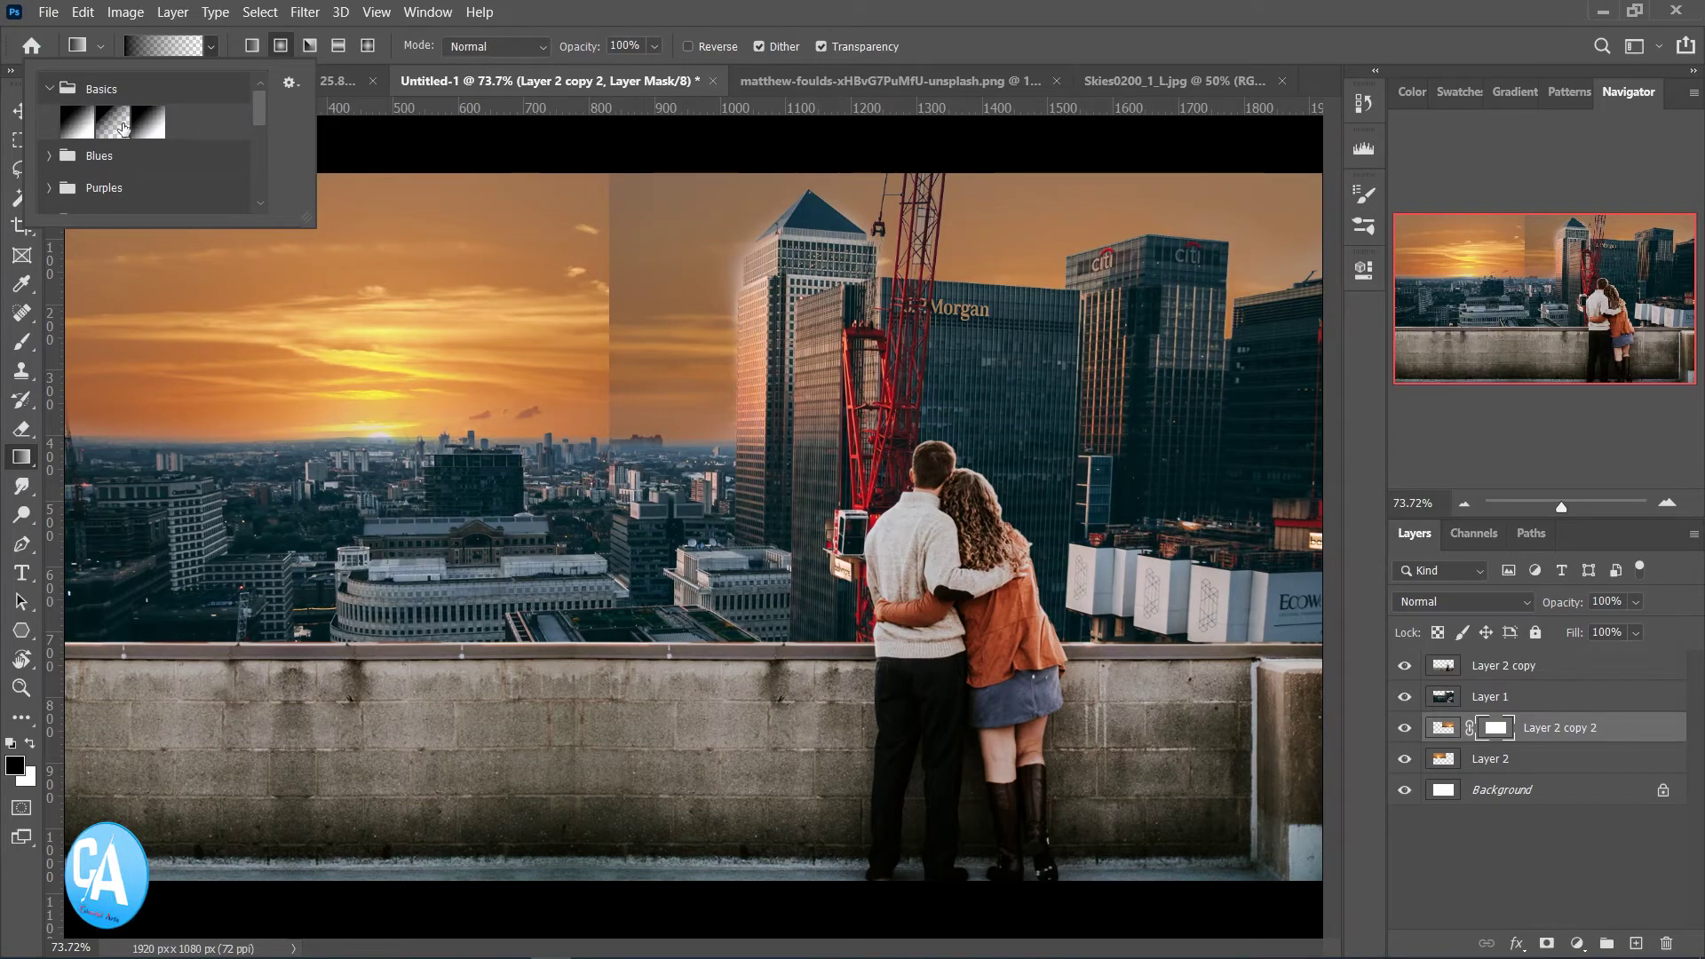
pyautogui.click(163, 46)
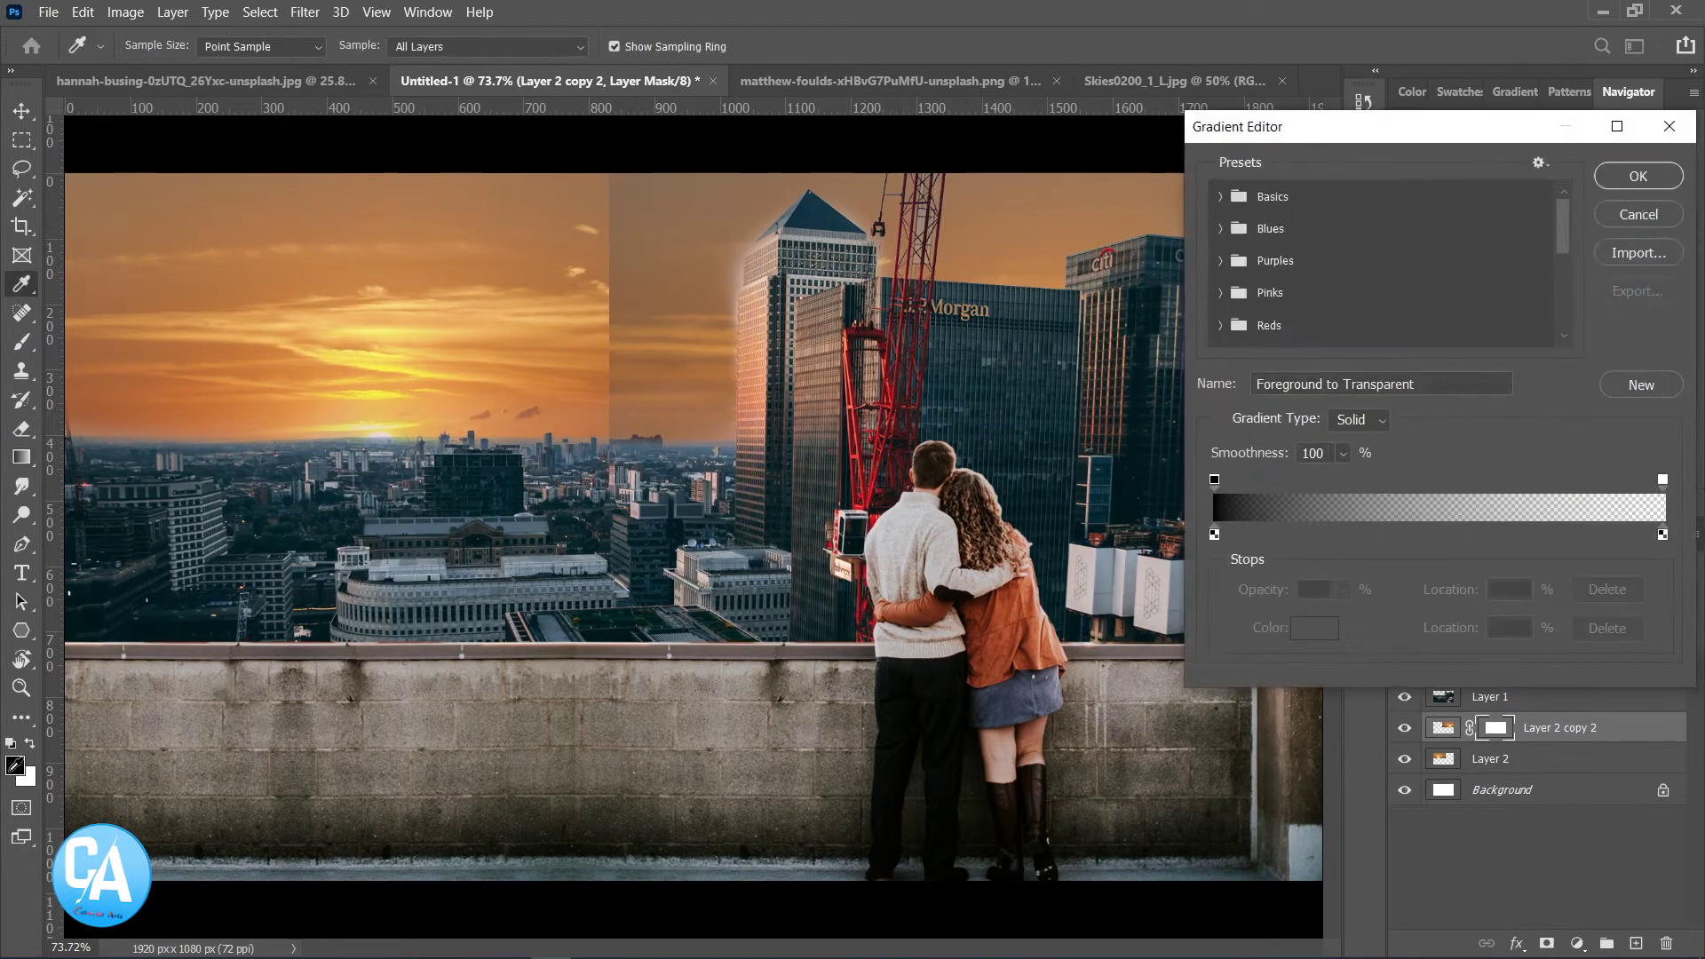
pyautogui.click(1639, 176)
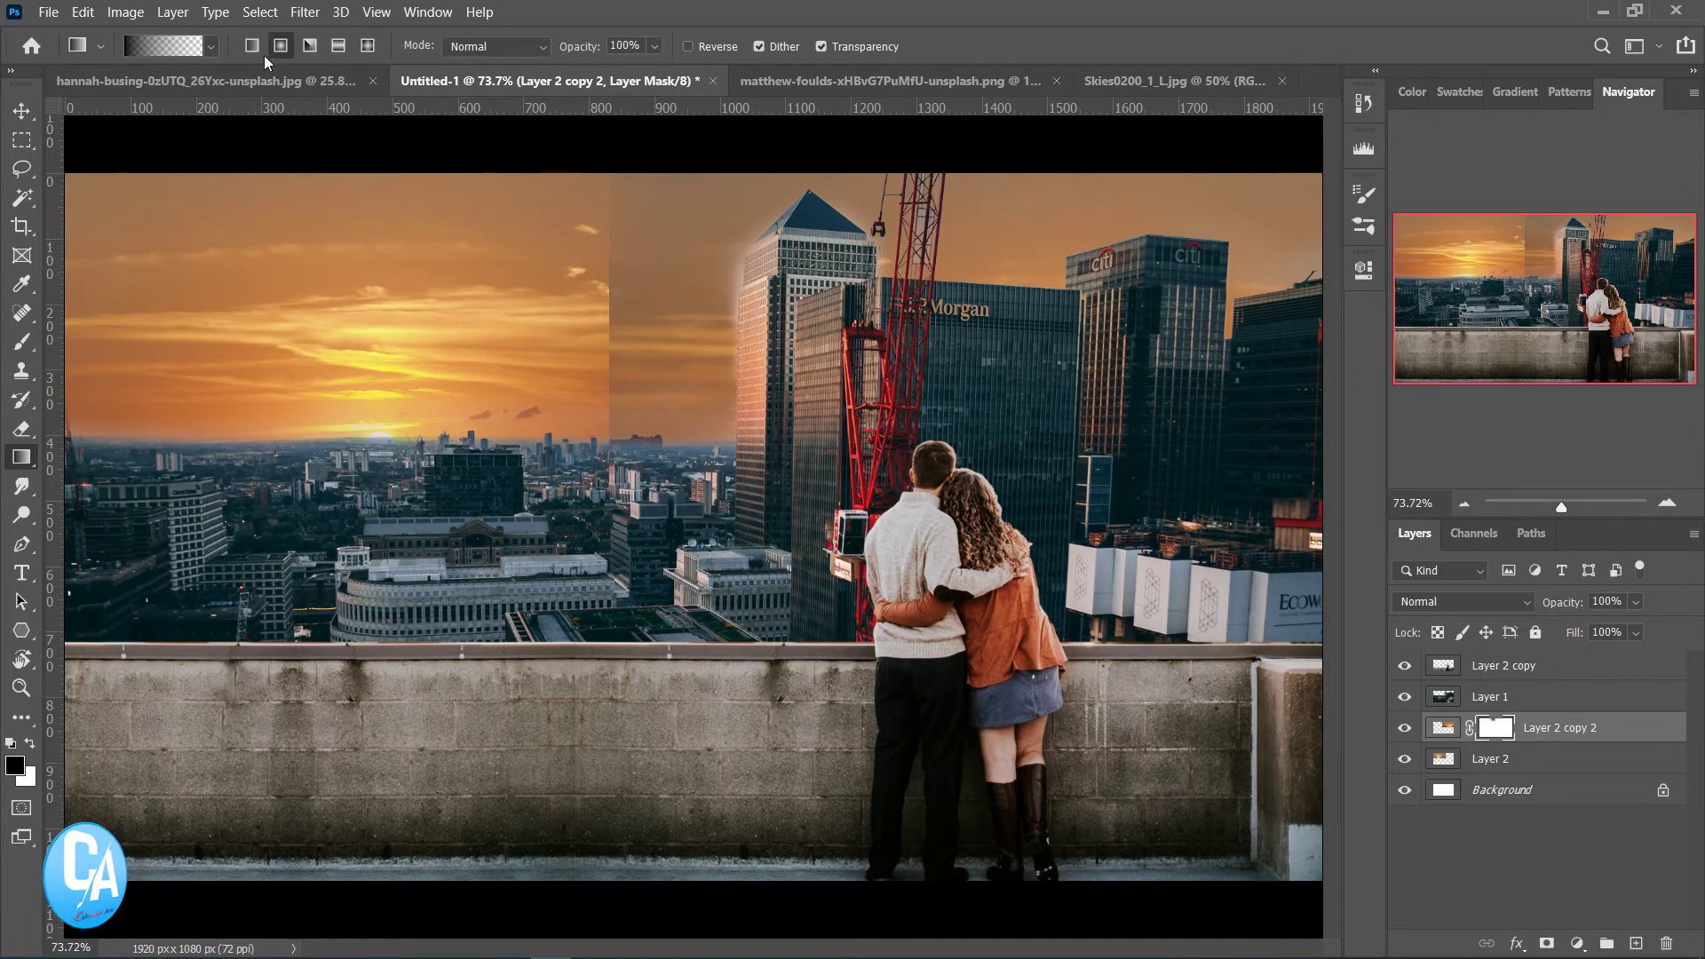
pyautogui.moveTo(607, 332); pyautogui.dragTo(684, 331)
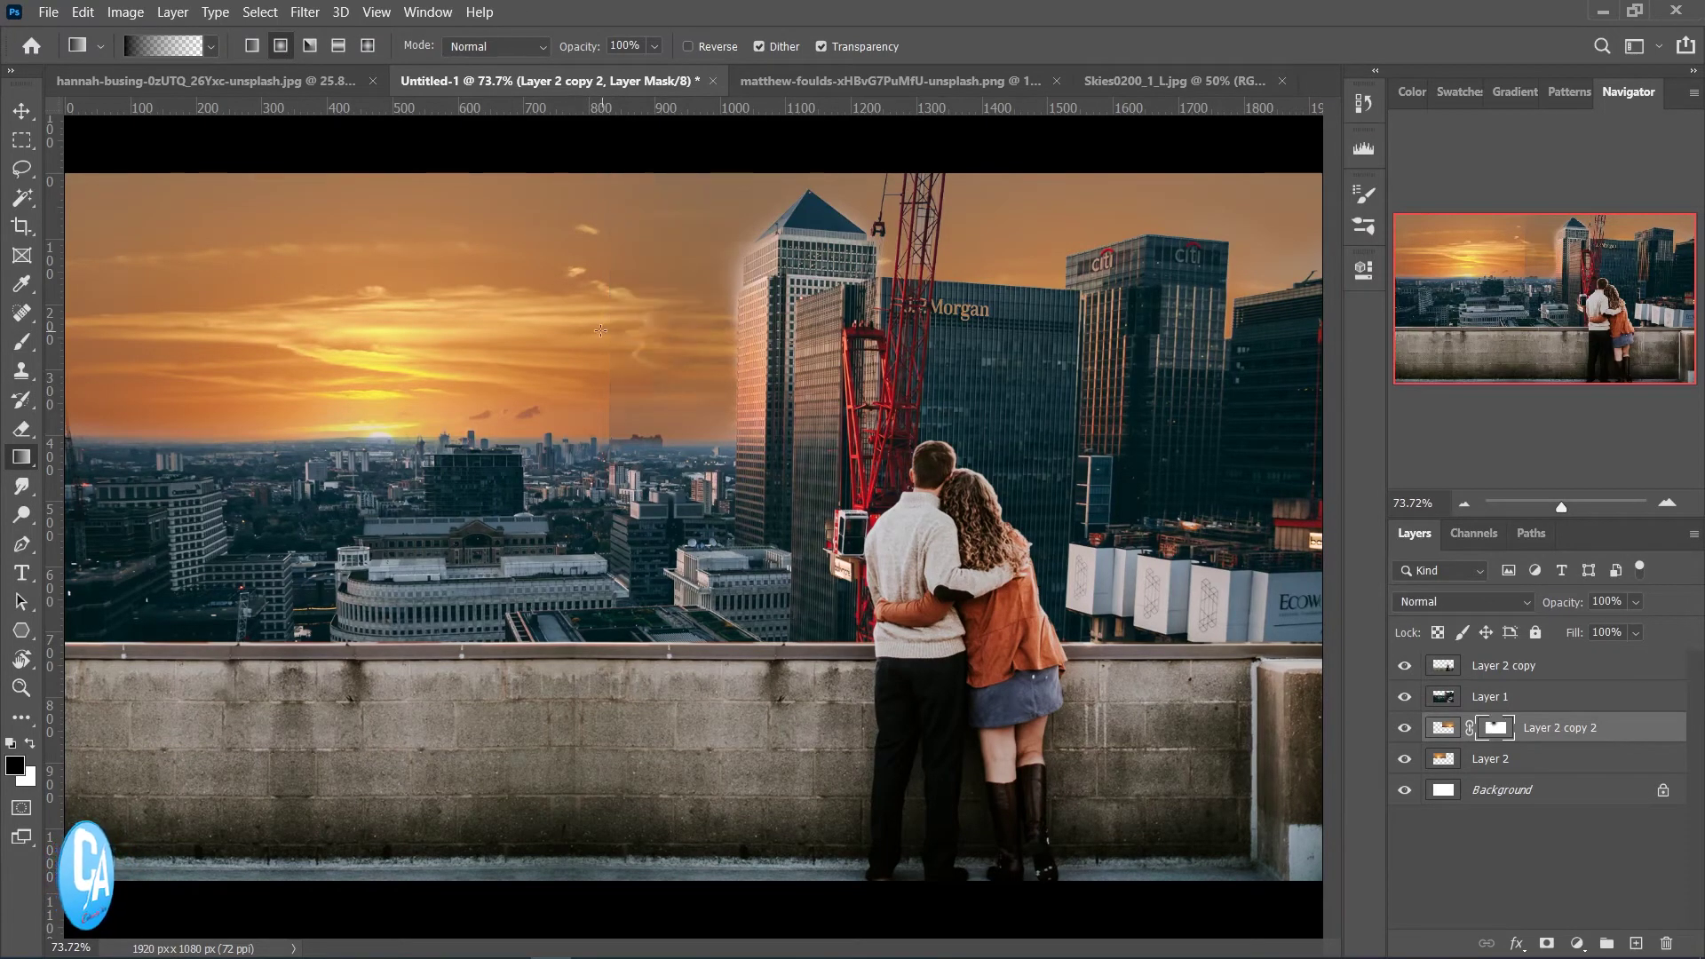
pyautogui.moveTo(588, 397); pyautogui.dragTo(677, 435)
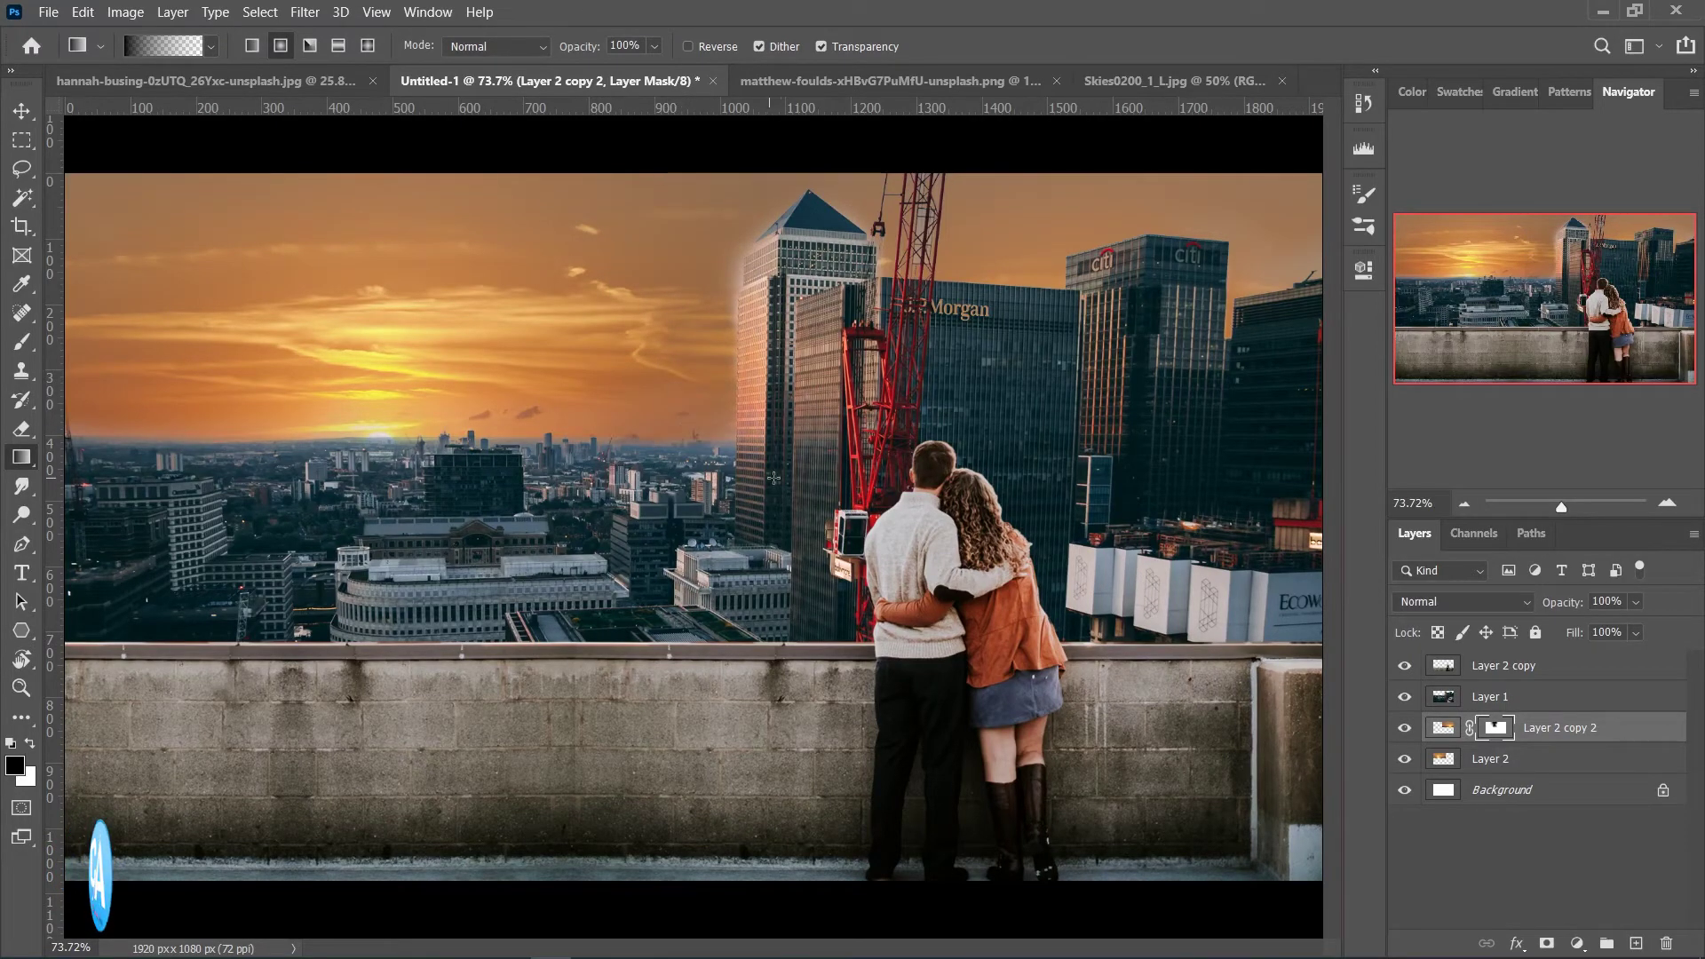
pyautogui.scroll(-3, 786, 568)
pyautogui.scroll(-1, 786, 568)
pyautogui.scroll(1, 844, 586)
pyautogui.scroll(2, 894, 611)
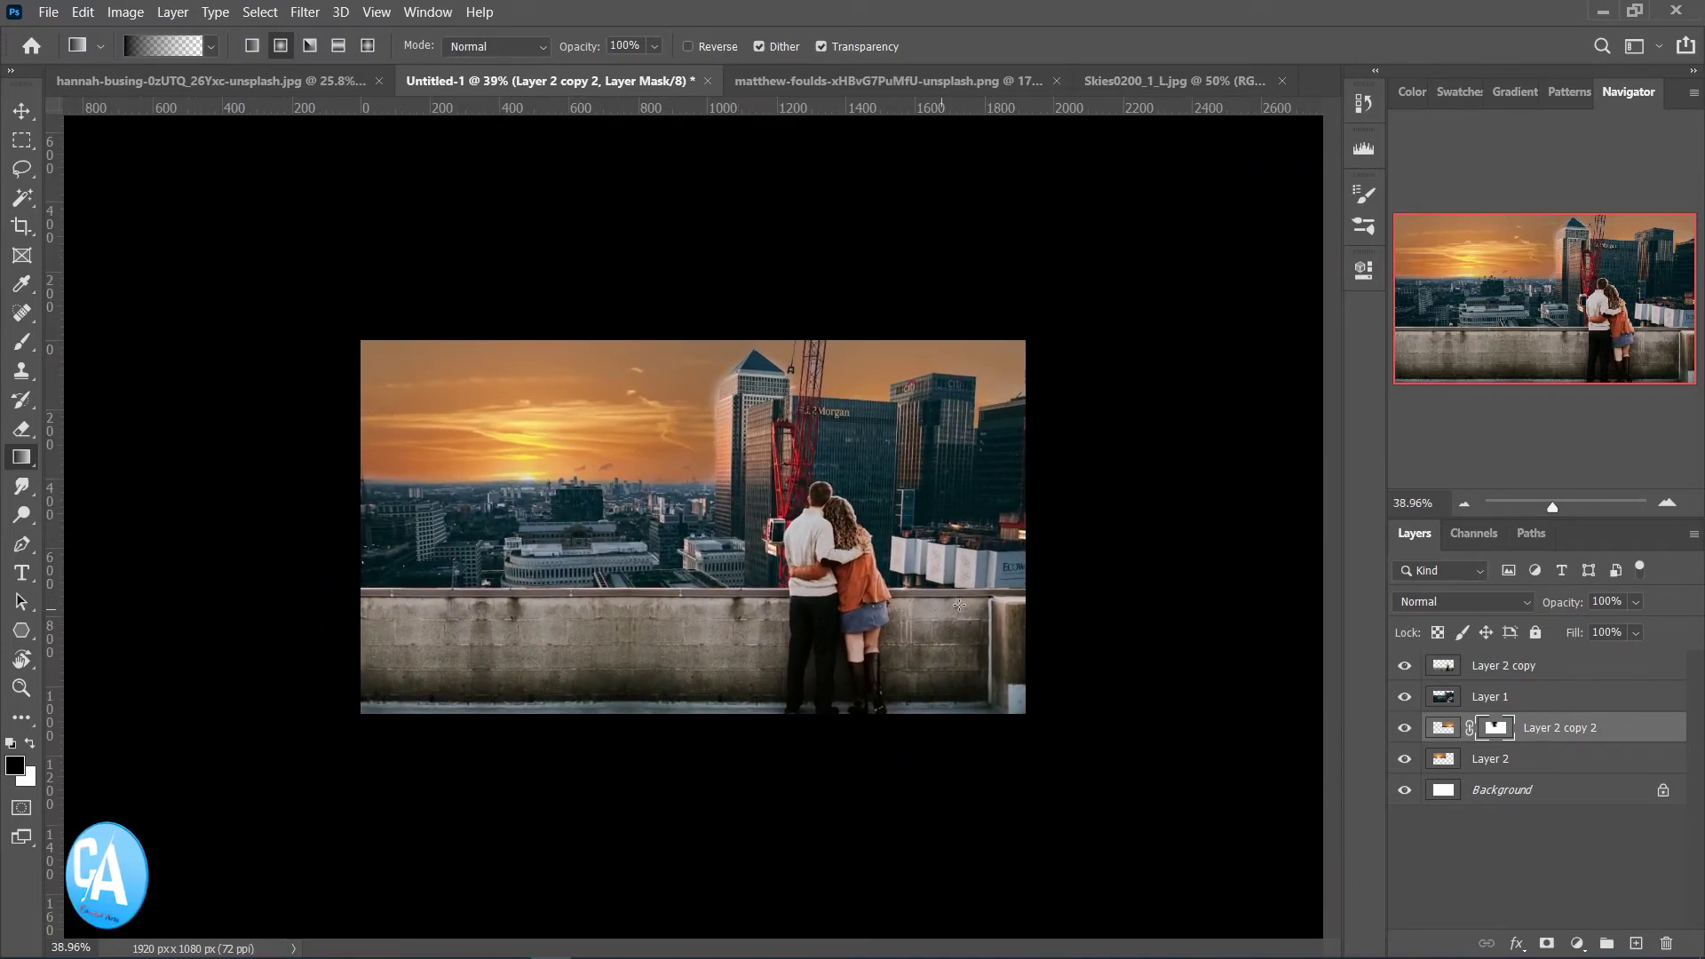
pyautogui.scroll(2, 721, 528)
pyautogui.scroll(-2, 721, 528)
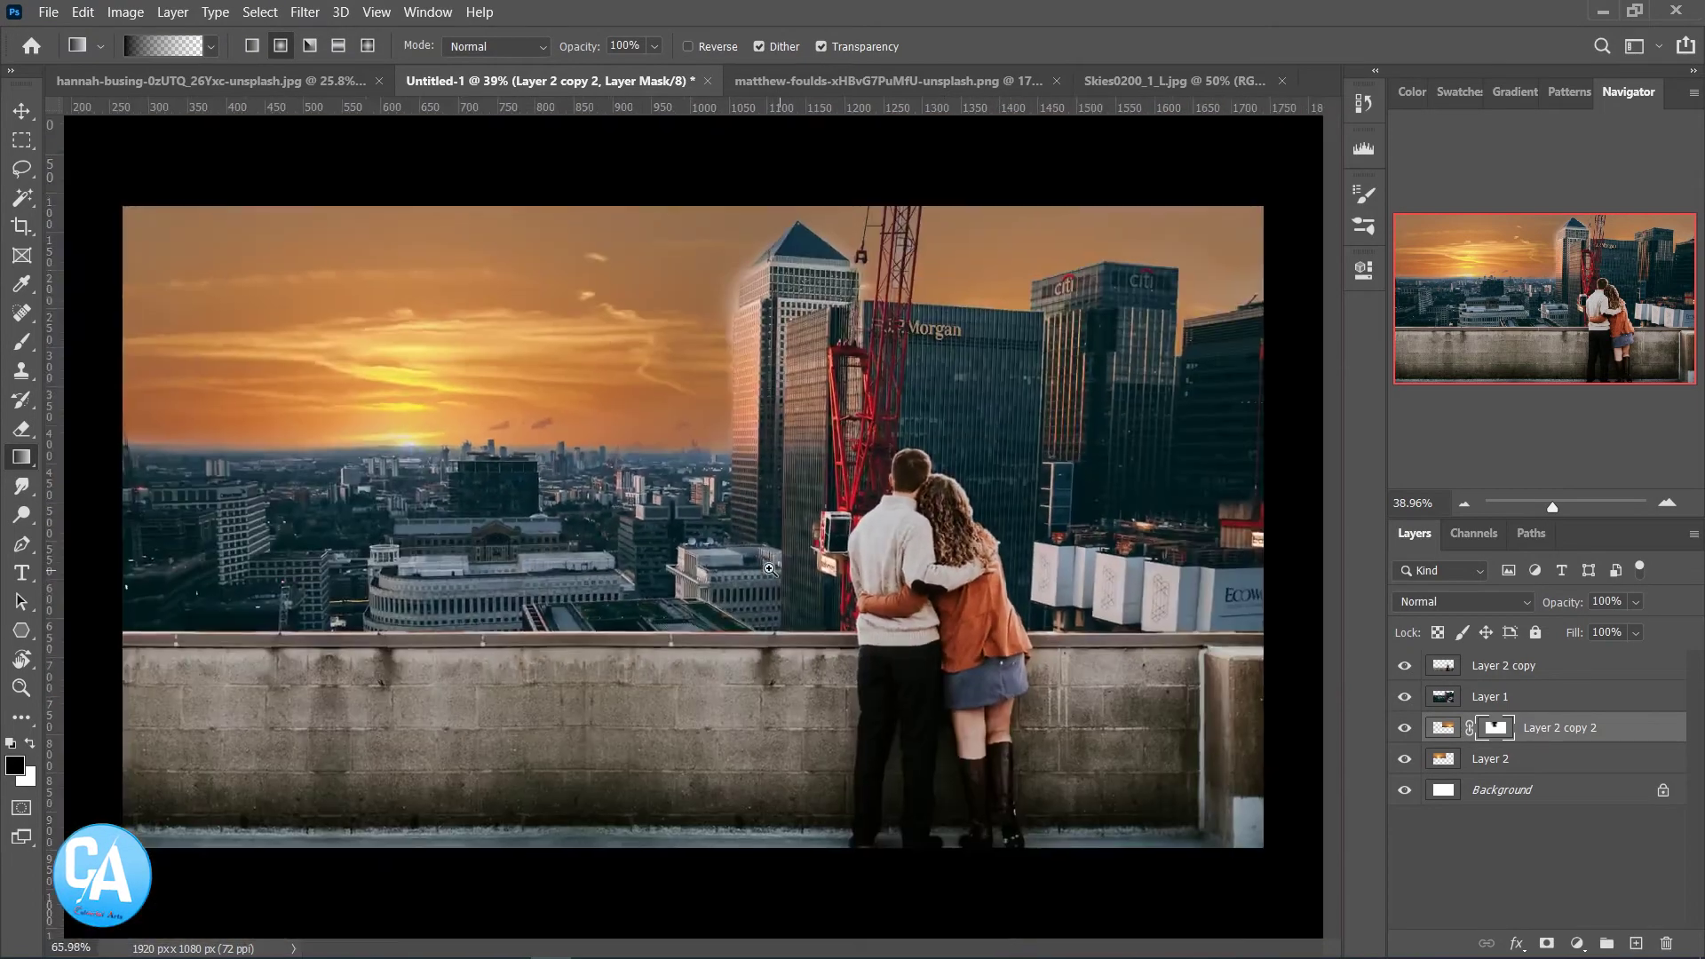
pyautogui.scroll(-1, 721, 529)
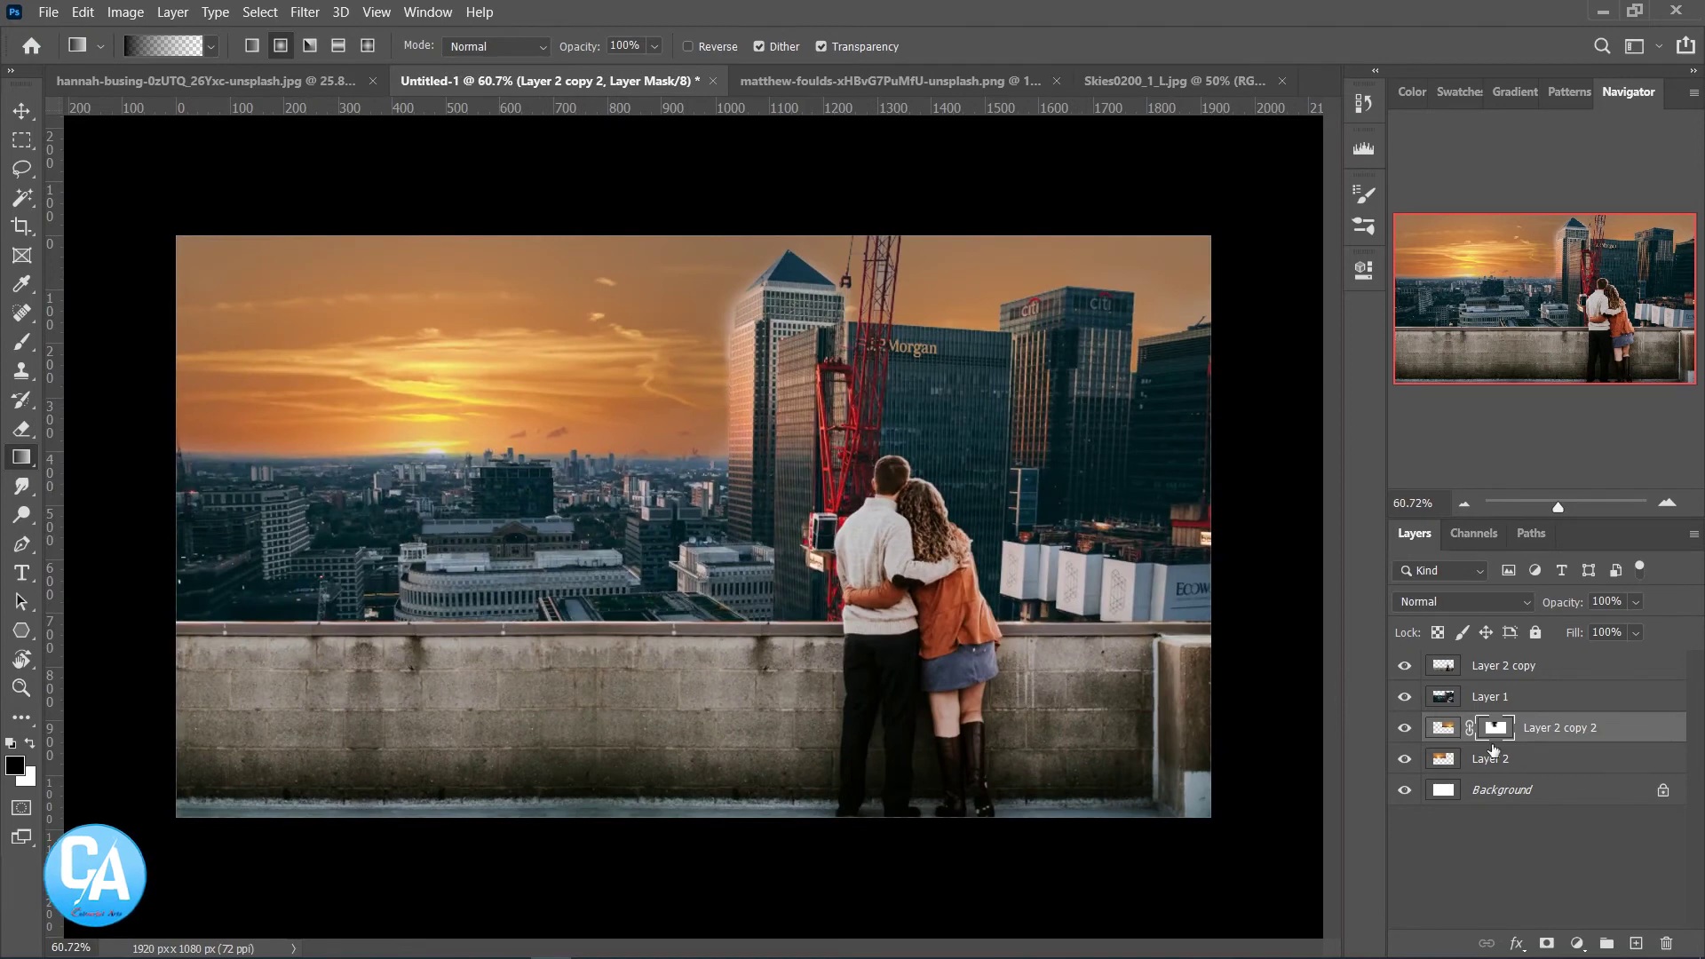
pyautogui.click(1451, 700)
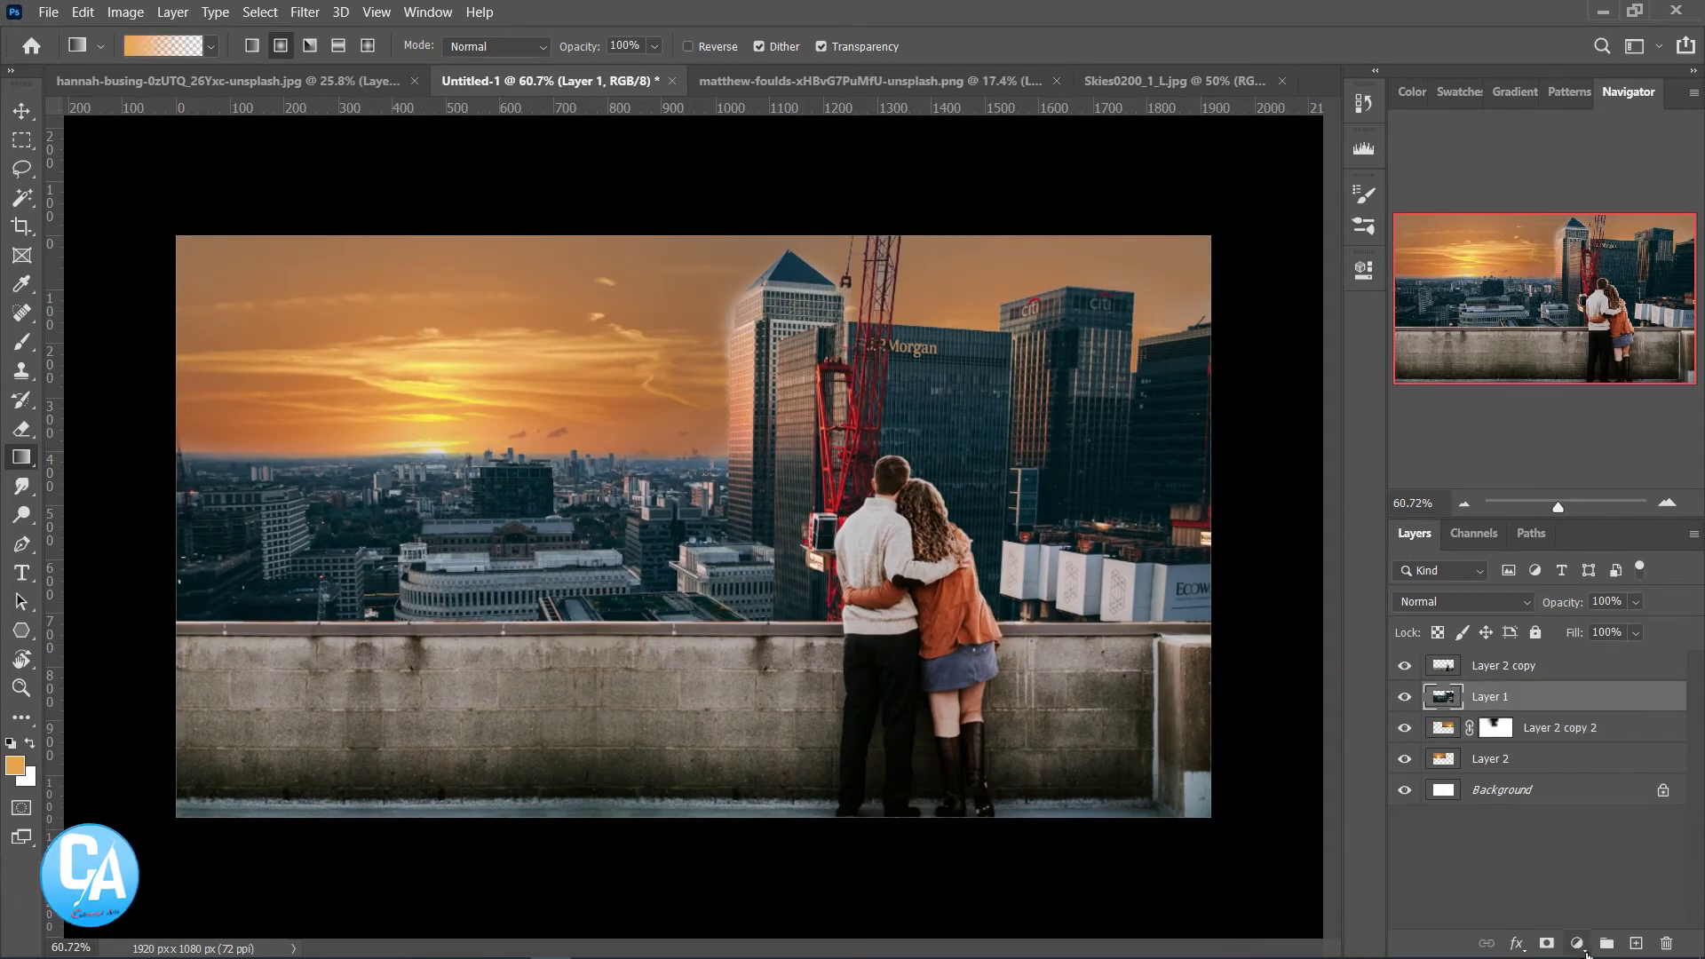
# Add a Channel Mixer clipped to Layer 1 with Blue output Red -3 and Green -18
pyautogui.click(1578, 944)
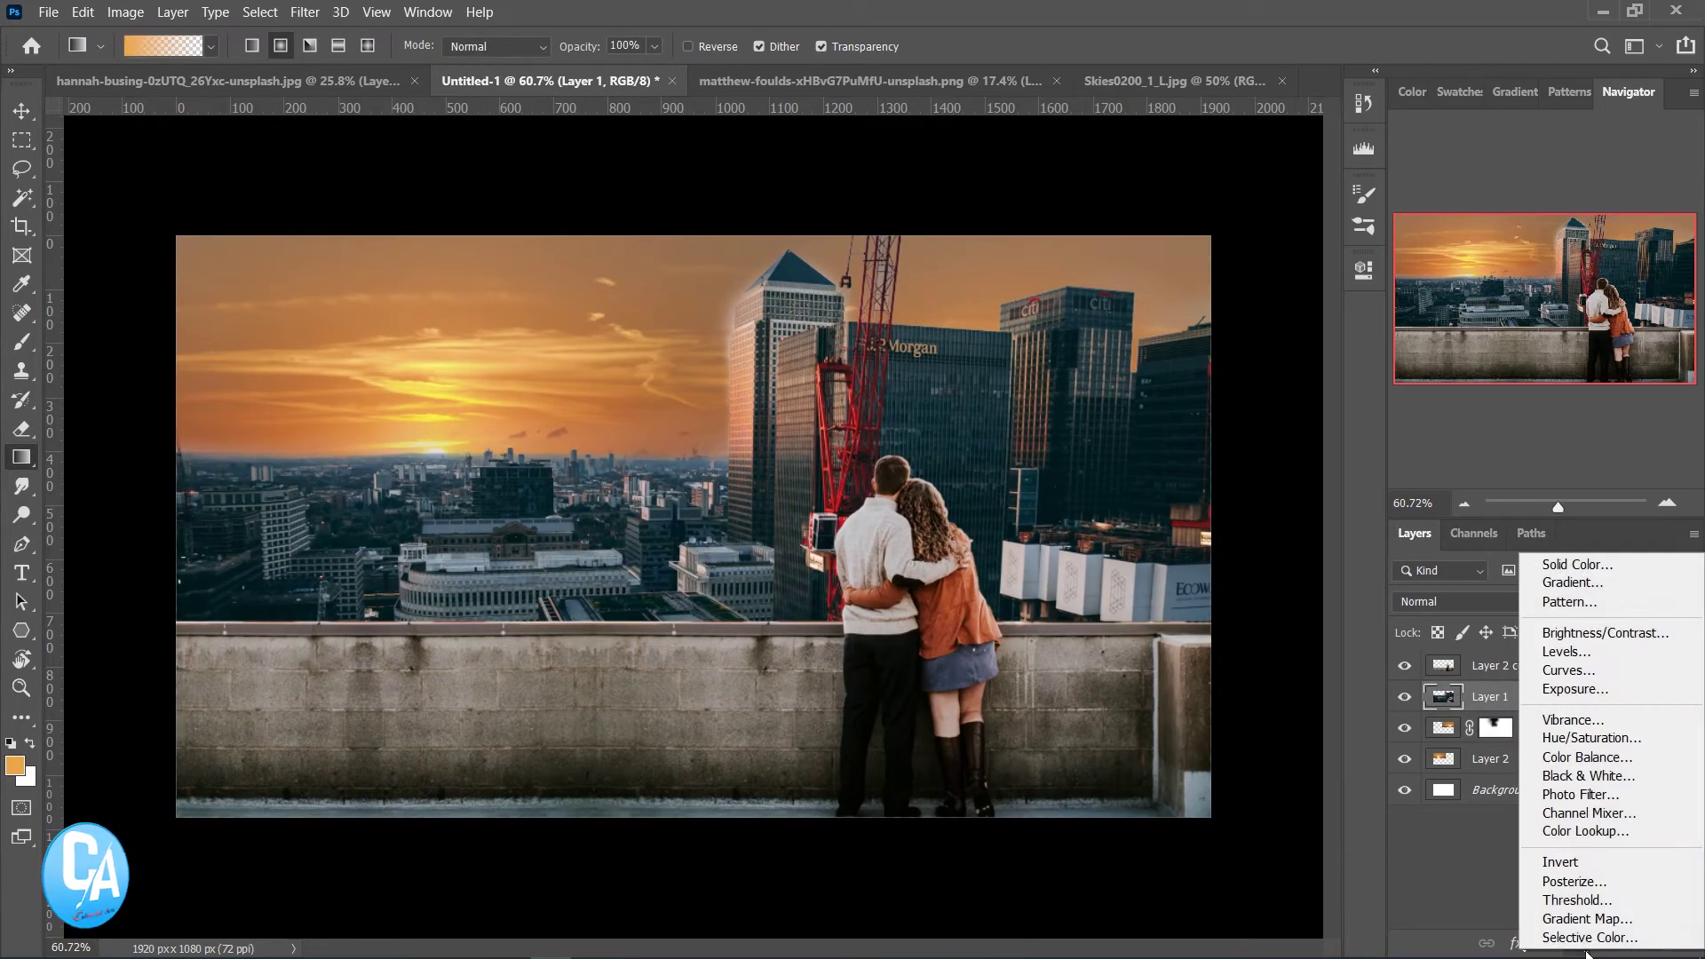
pyautogui.click(1588, 814)
pyautogui.click(1176, 642)
pyautogui.moveTo(1178, 488); pyautogui.dragTo(1174, 498)
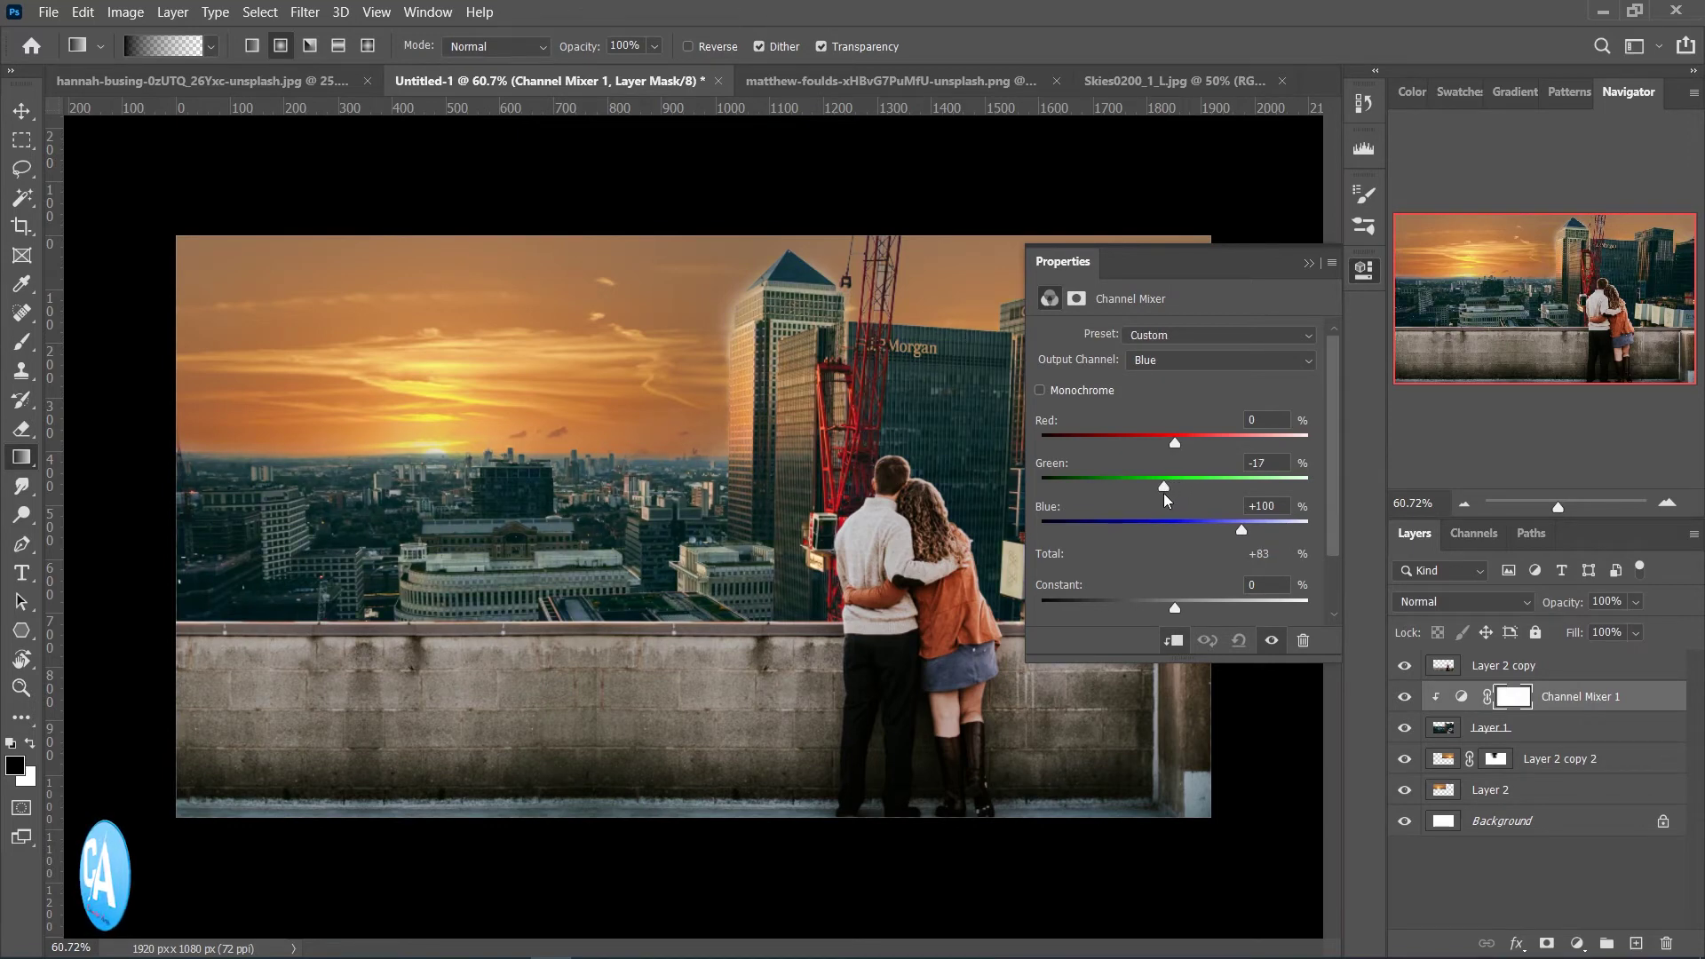
pyautogui.moveTo(1175, 447); pyautogui.dragTo(1165, 449)
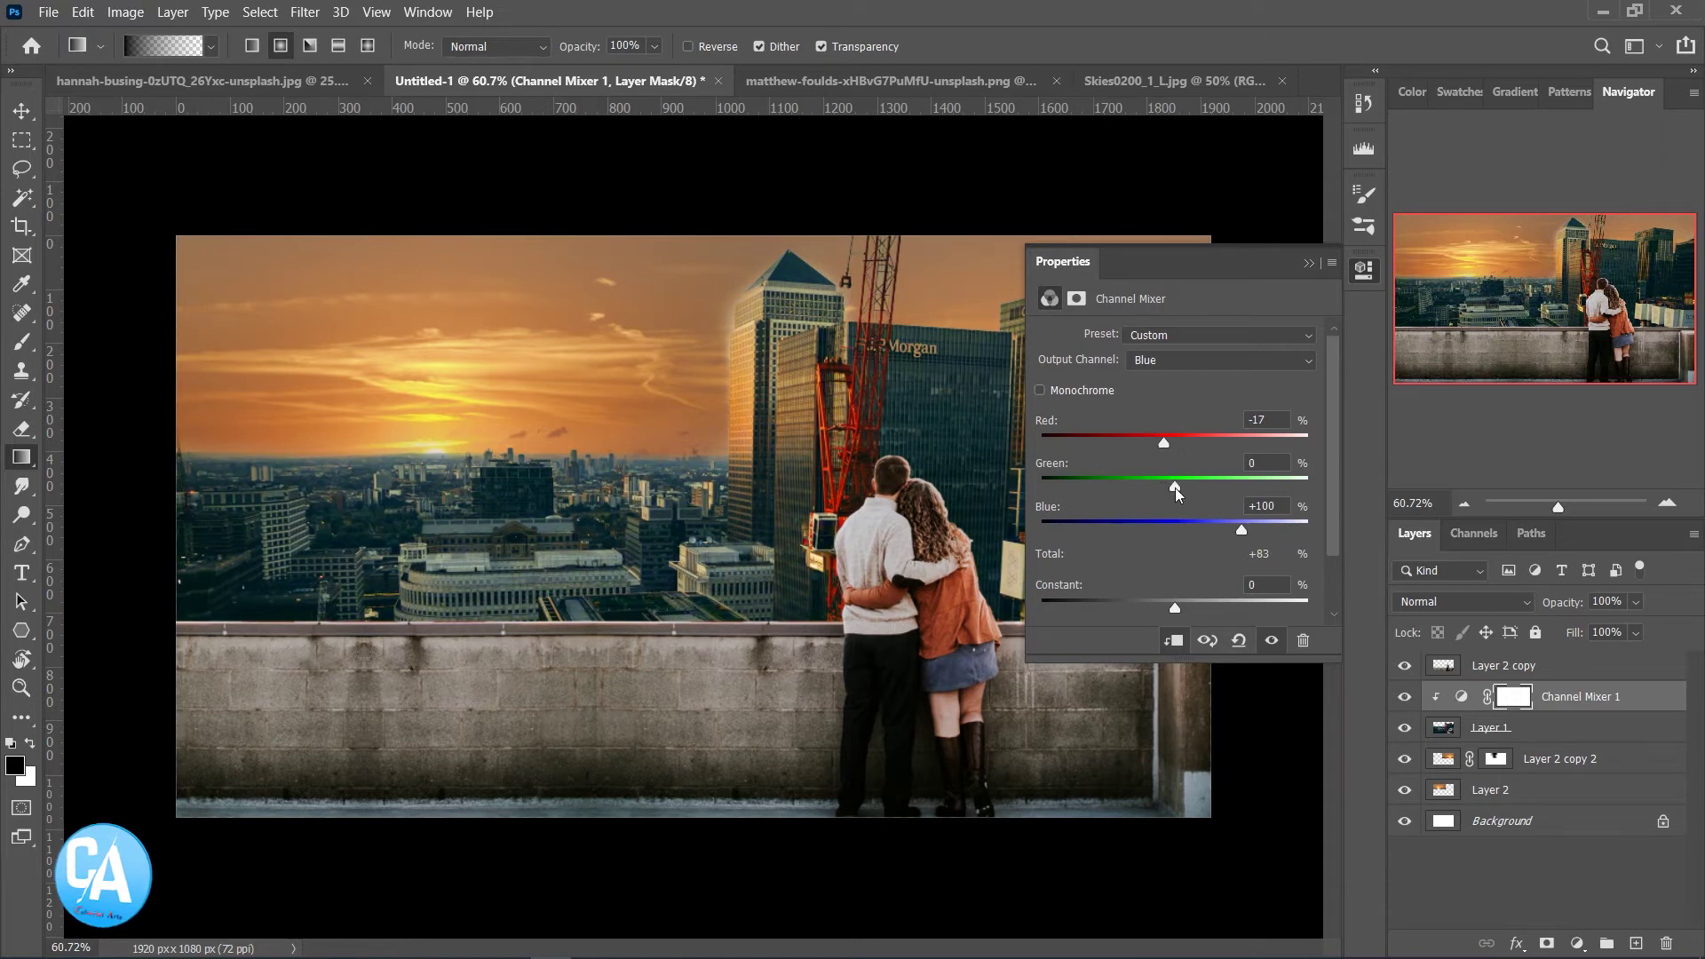
pyautogui.moveTo(1184, 495); pyautogui.dragTo(1165, 499)
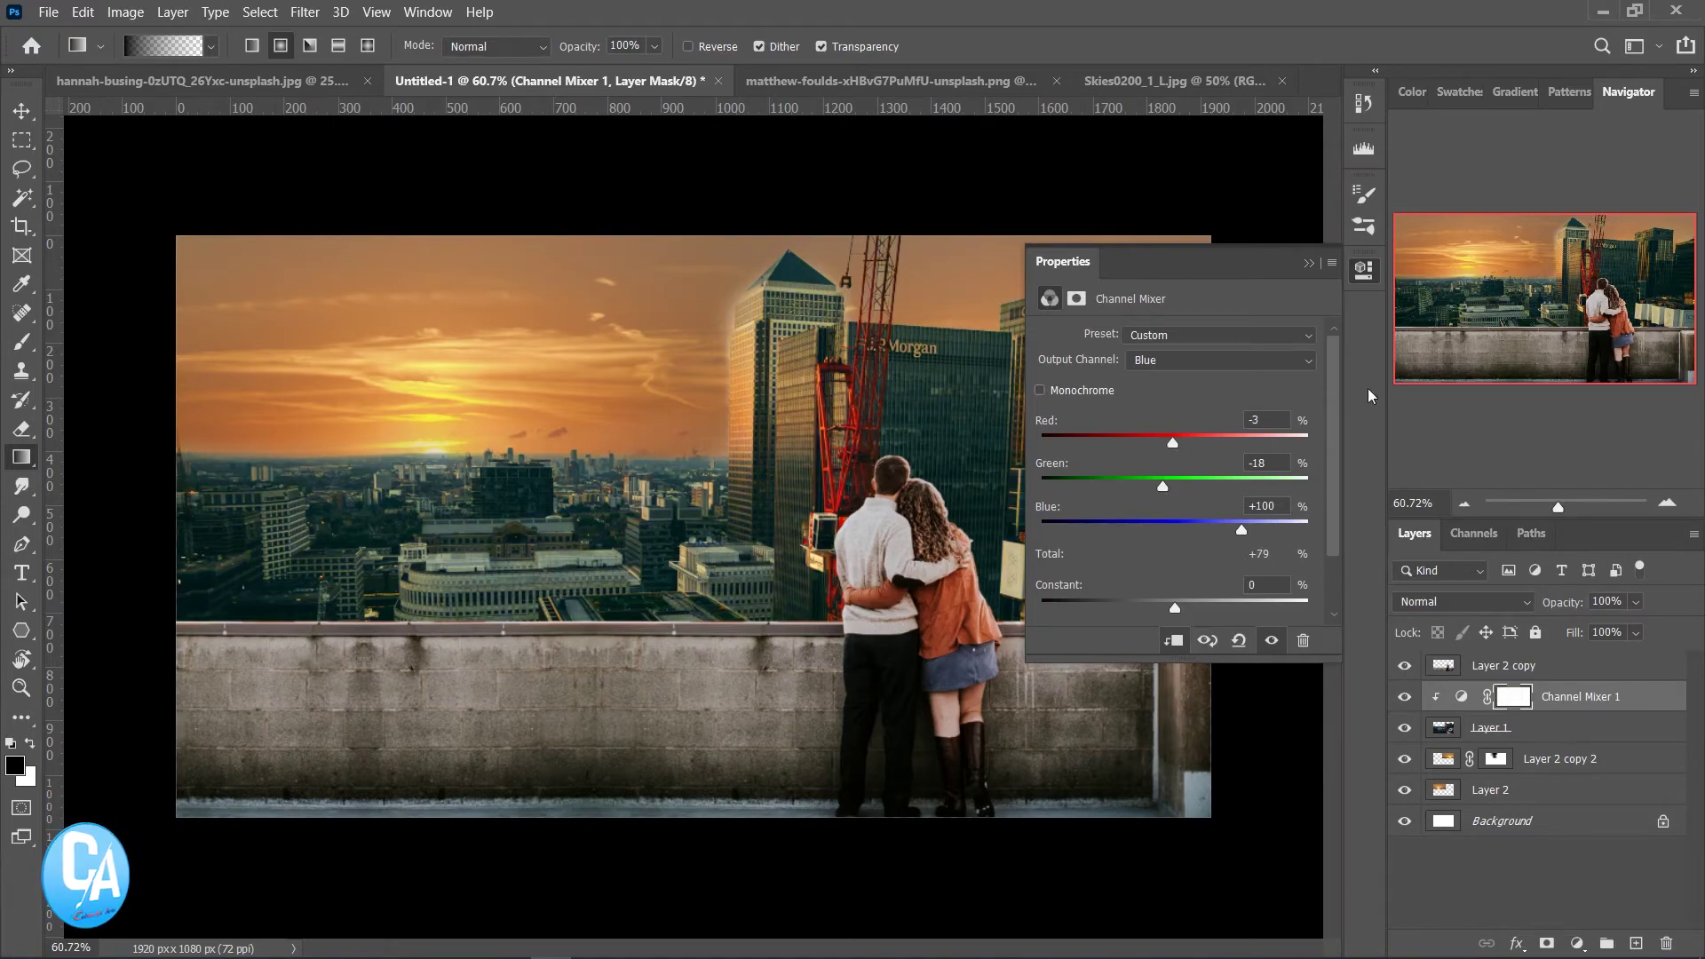
pyautogui.click(1363, 271)
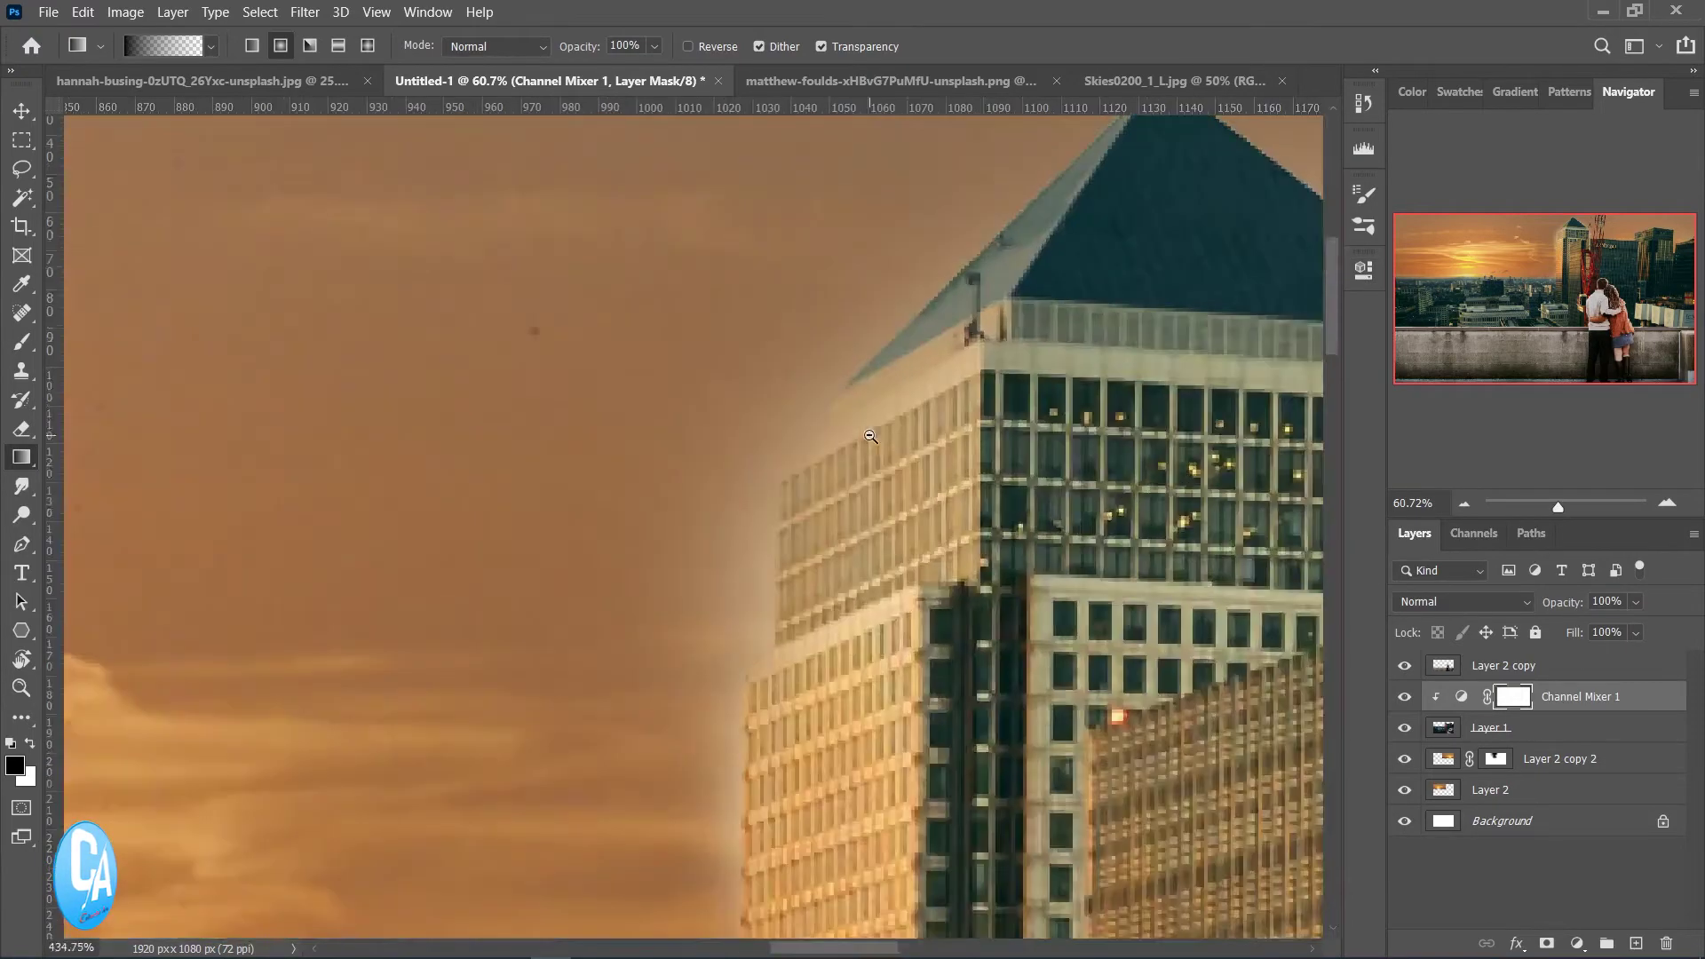
pyautogui.scroll(10, 738, 284)
pyautogui.moveTo(900, 526); pyautogui.dragTo(911, 430)
# Add a layer mask to Layer 1 and paint out the tower's hard left edge with an 86 px brush
pyautogui.click(1450, 736)
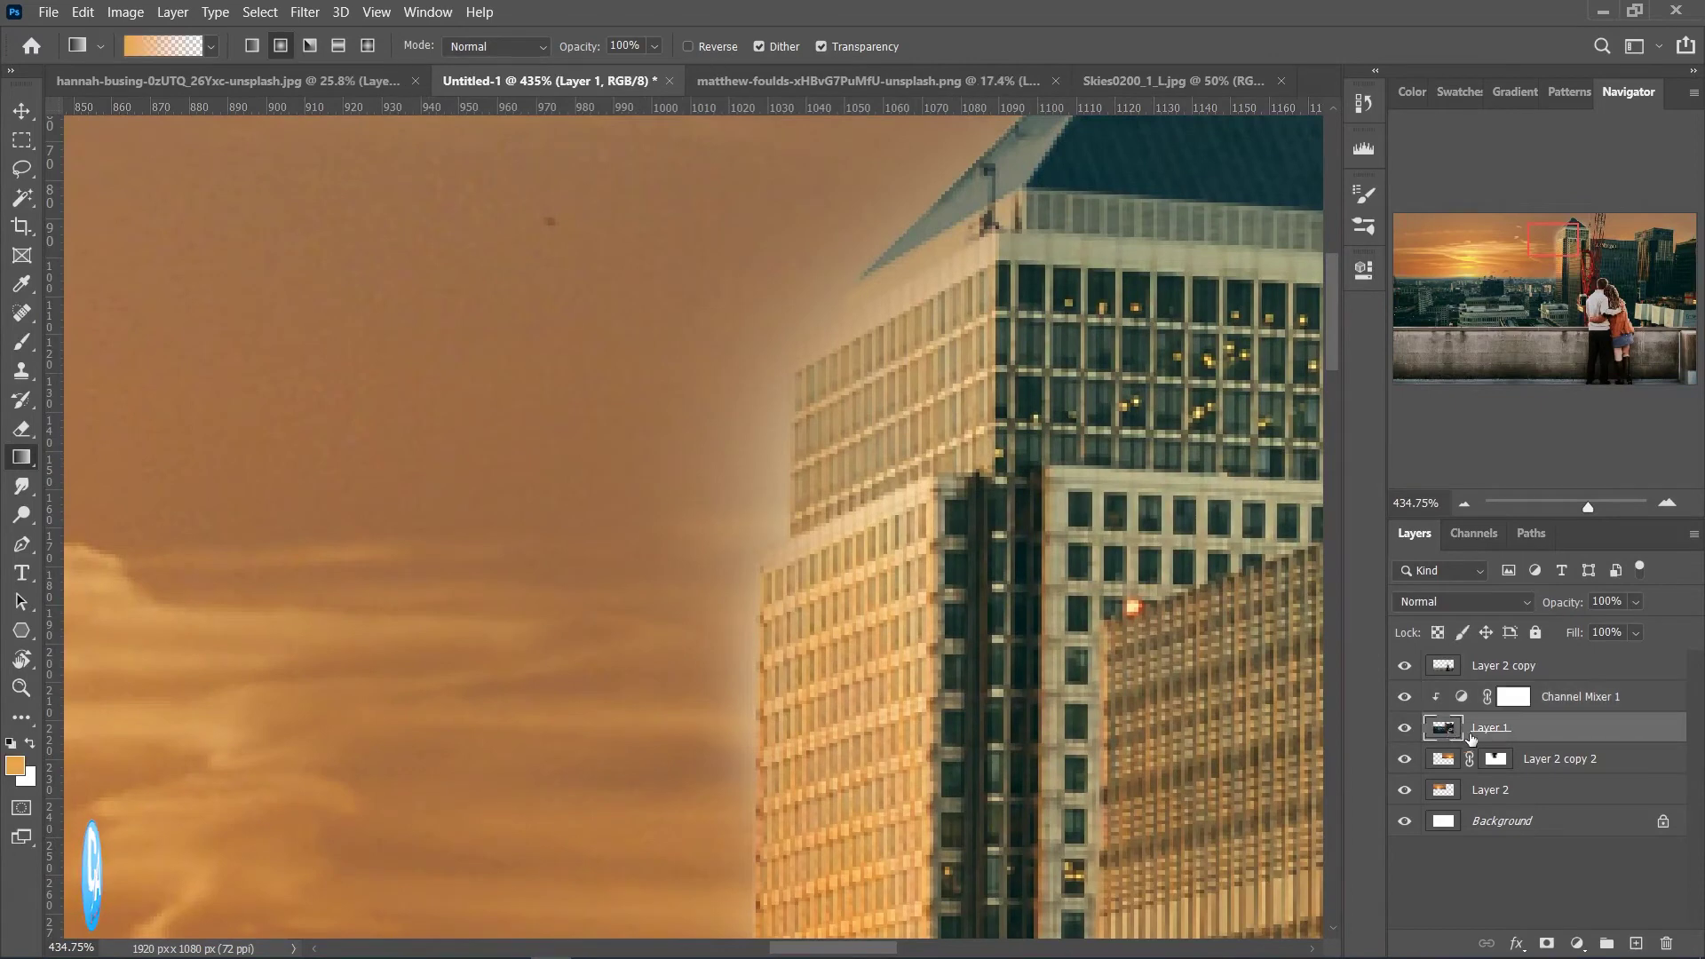
pyautogui.click(1546, 945)
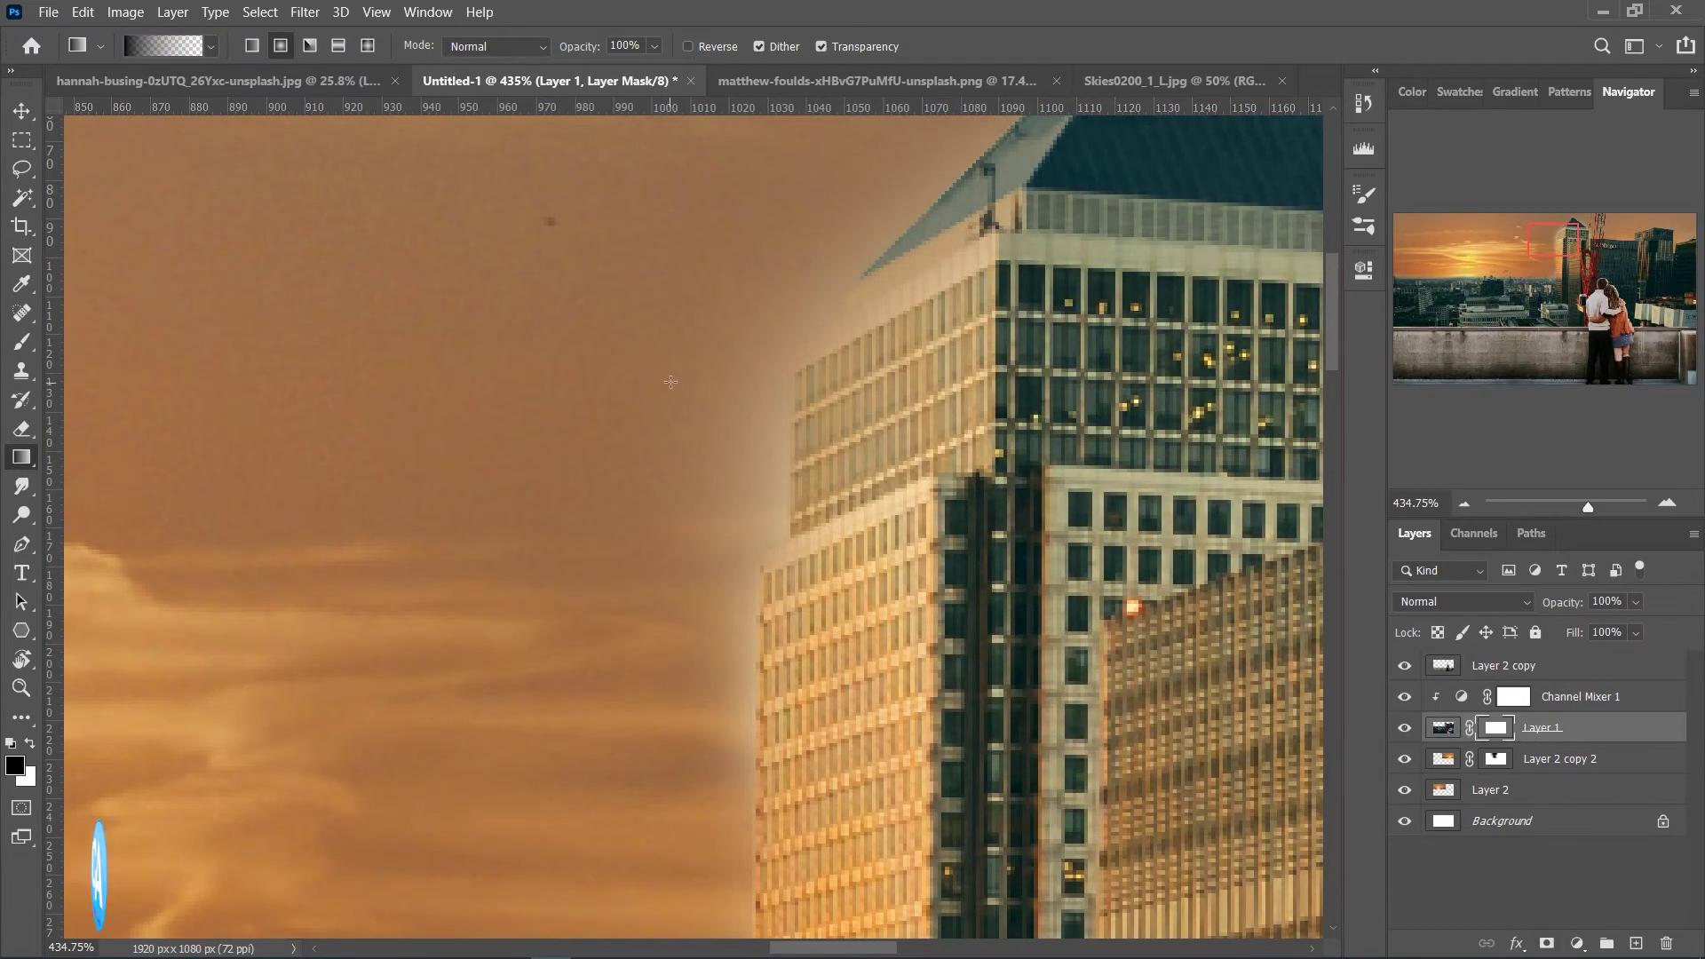
pyautogui.click(22, 342)
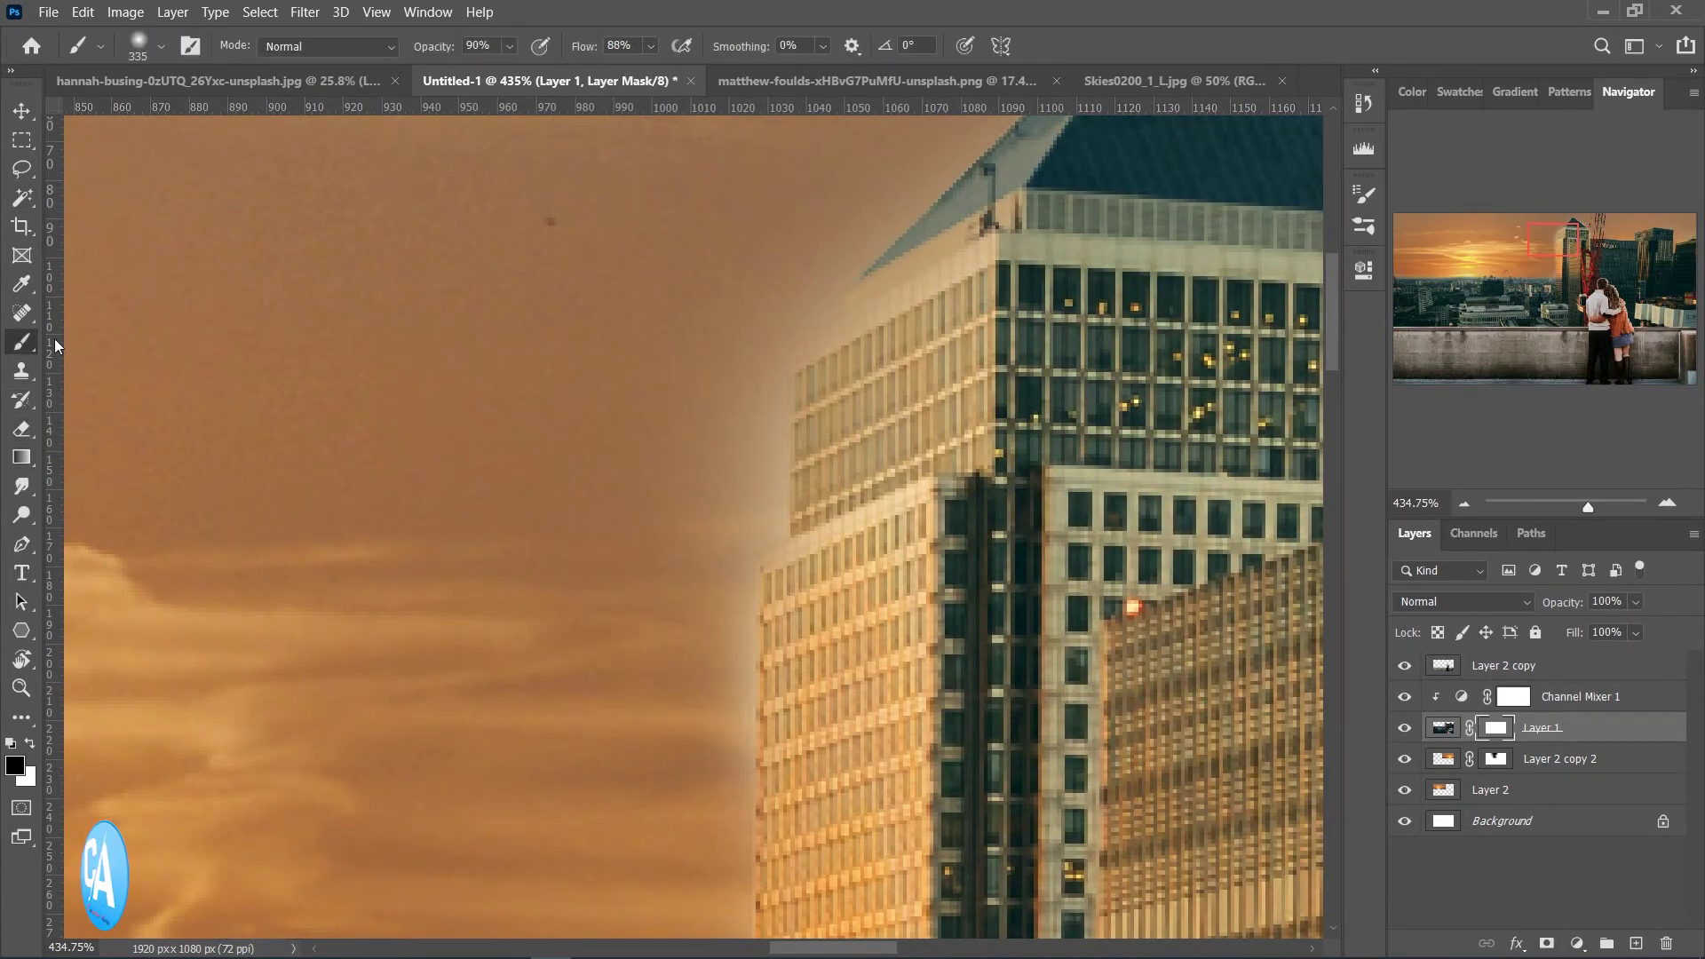
pyautogui.moveTo(612, 400); pyautogui.dragTo(125, 461)
pyautogui.moveTo(561, 445); pyautogui.dragTo(390, 426)
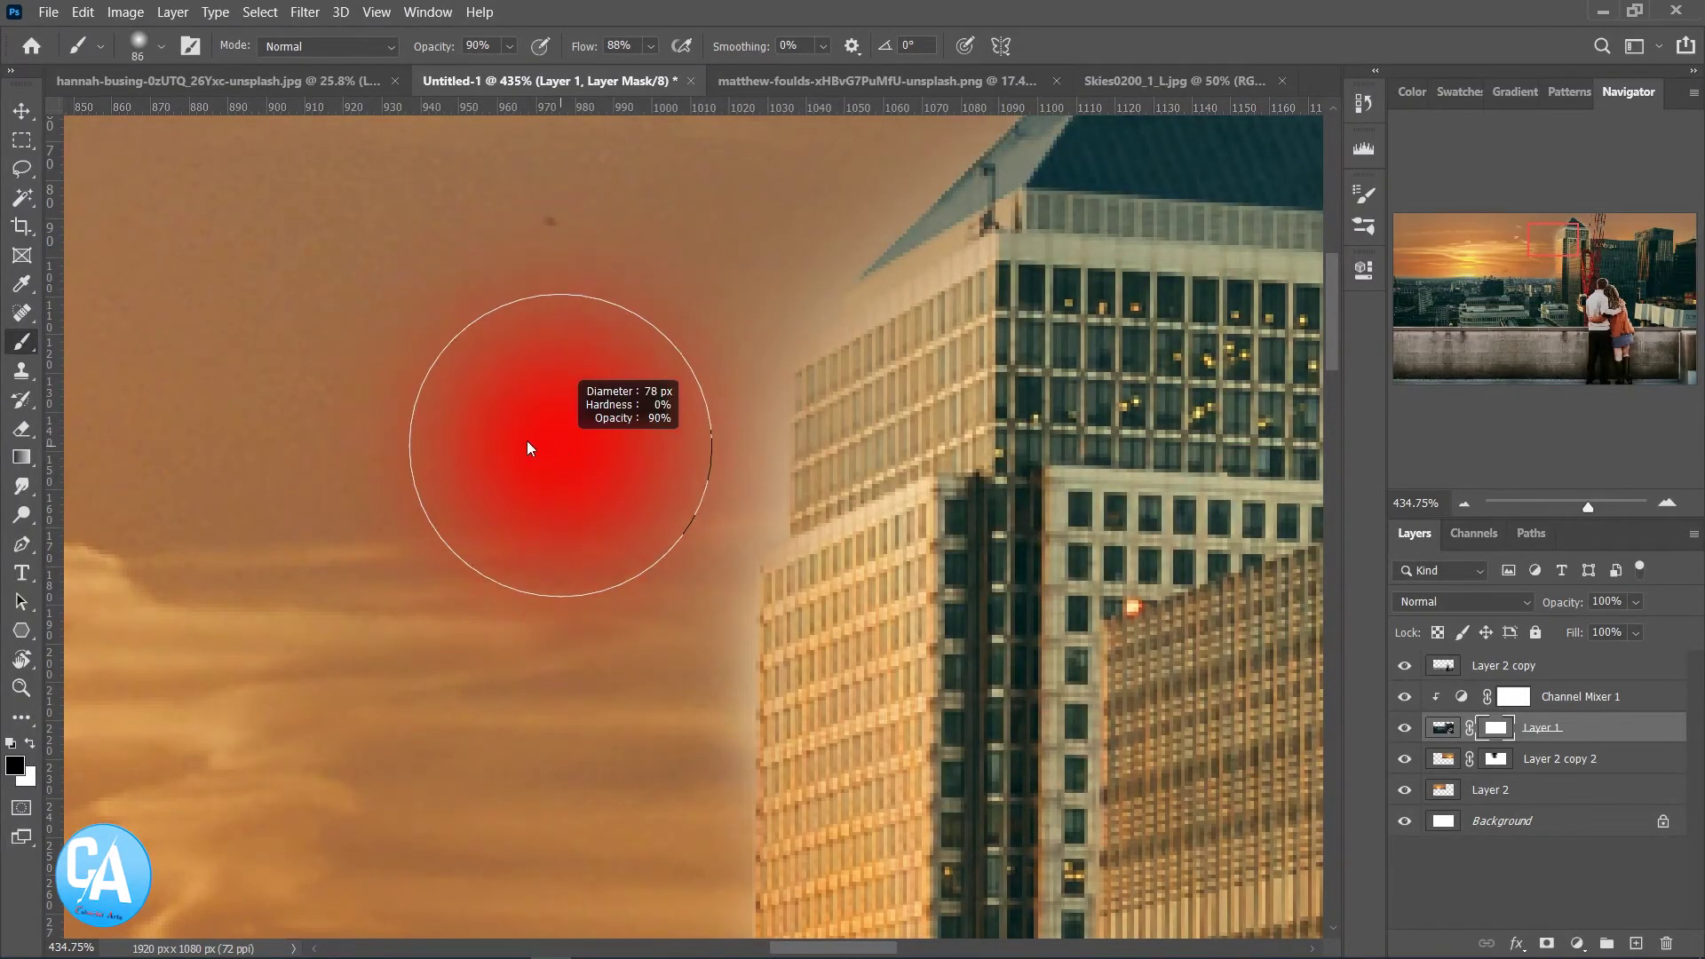
pyautogui.moveTo(753, 373)
pyautogui.mouseDown()
pyautogui.moveTo(761, 510)
pyautogui.moveTo(710, 475)
pyautogui.moveTo(715, 284)
pyautogui.moveTo(786, 302)
pyautogui.moveTo(923, 160)
pyautogui.mouseUp()
pyautogui.scroll(-5, 711, 356)
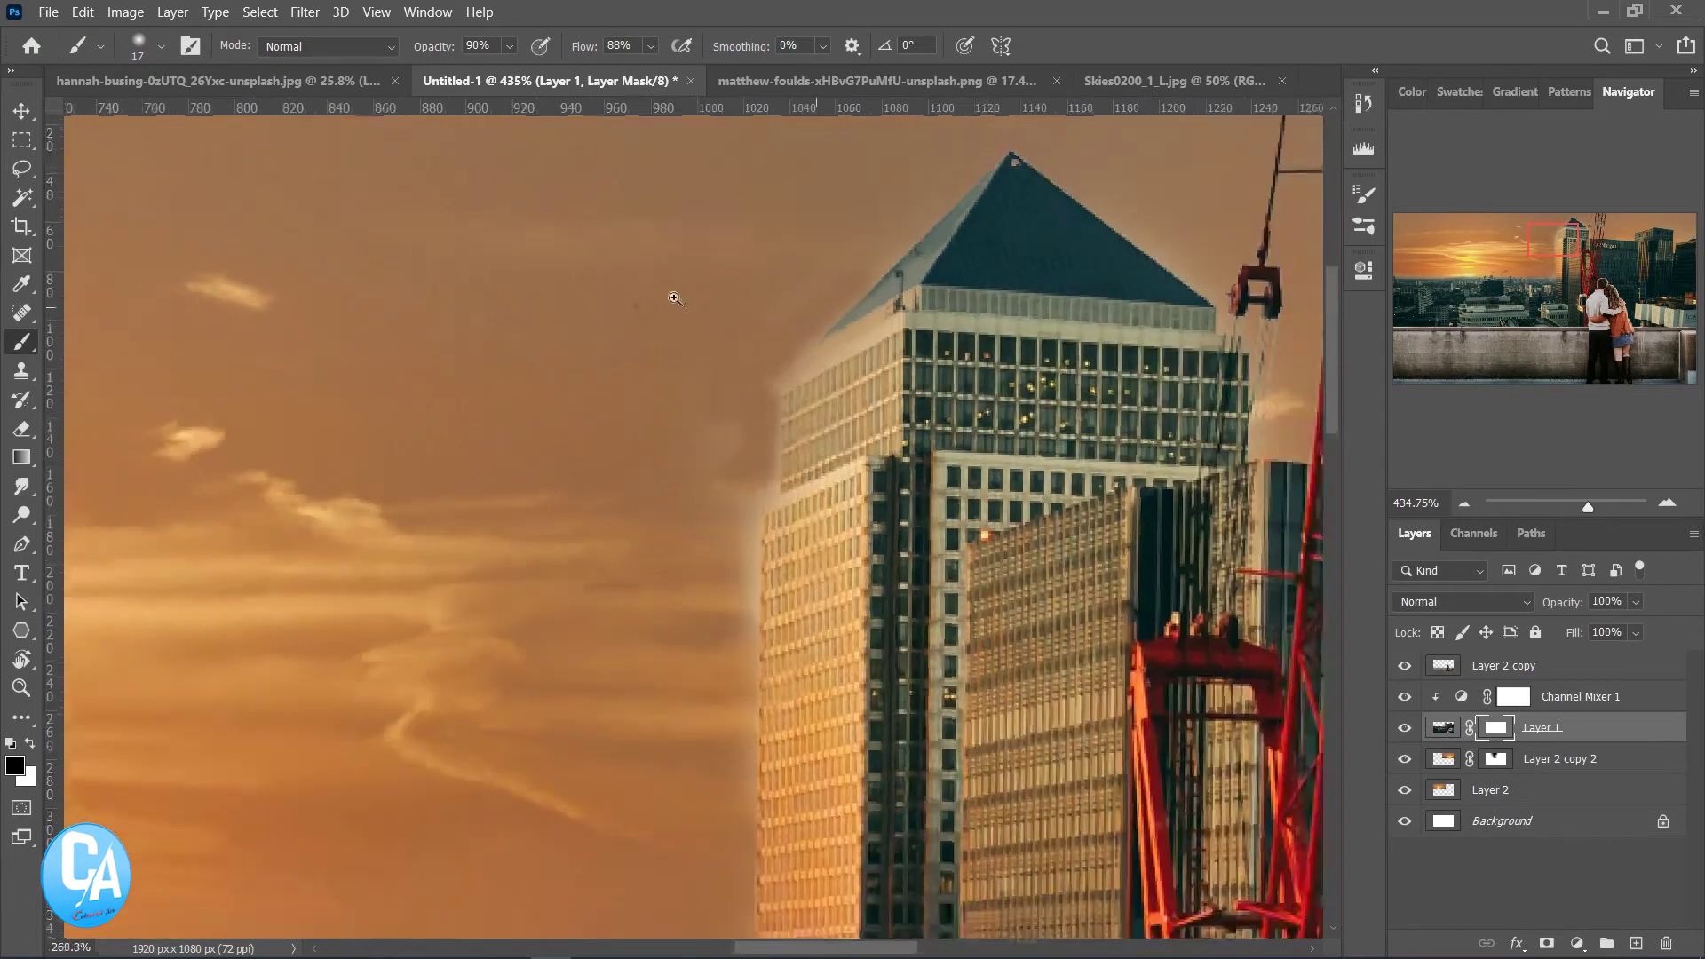
pyautogui.scroll(-5, 660, 328)
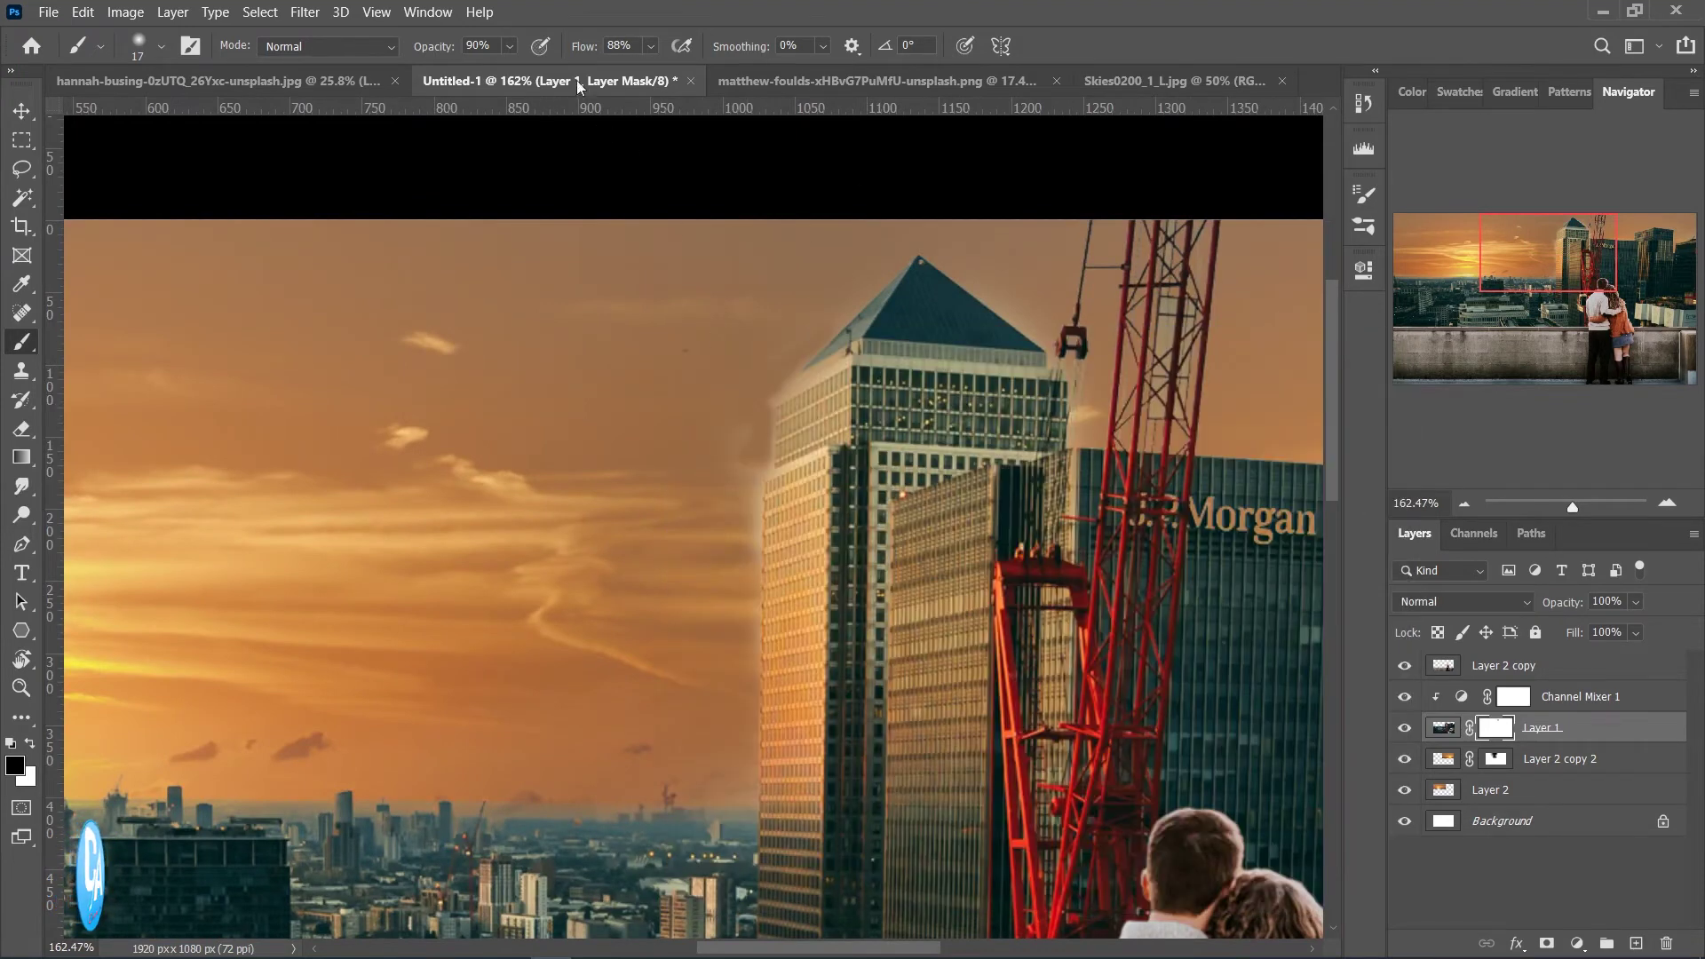
# Softly blend the tower edge down to the horizon haze with a 45% opacity, 62% flow brush
pyautogui.moveTo(456, 71); pyautogui.dragTo(461, 72)
pyautogui.moveTo(651, 46); pyautogui.dragTo(606, 74)
pyautogui.keyDown('alt'); pyautogui.rightClick(688, 411); pyautogui.keyUp('alt')
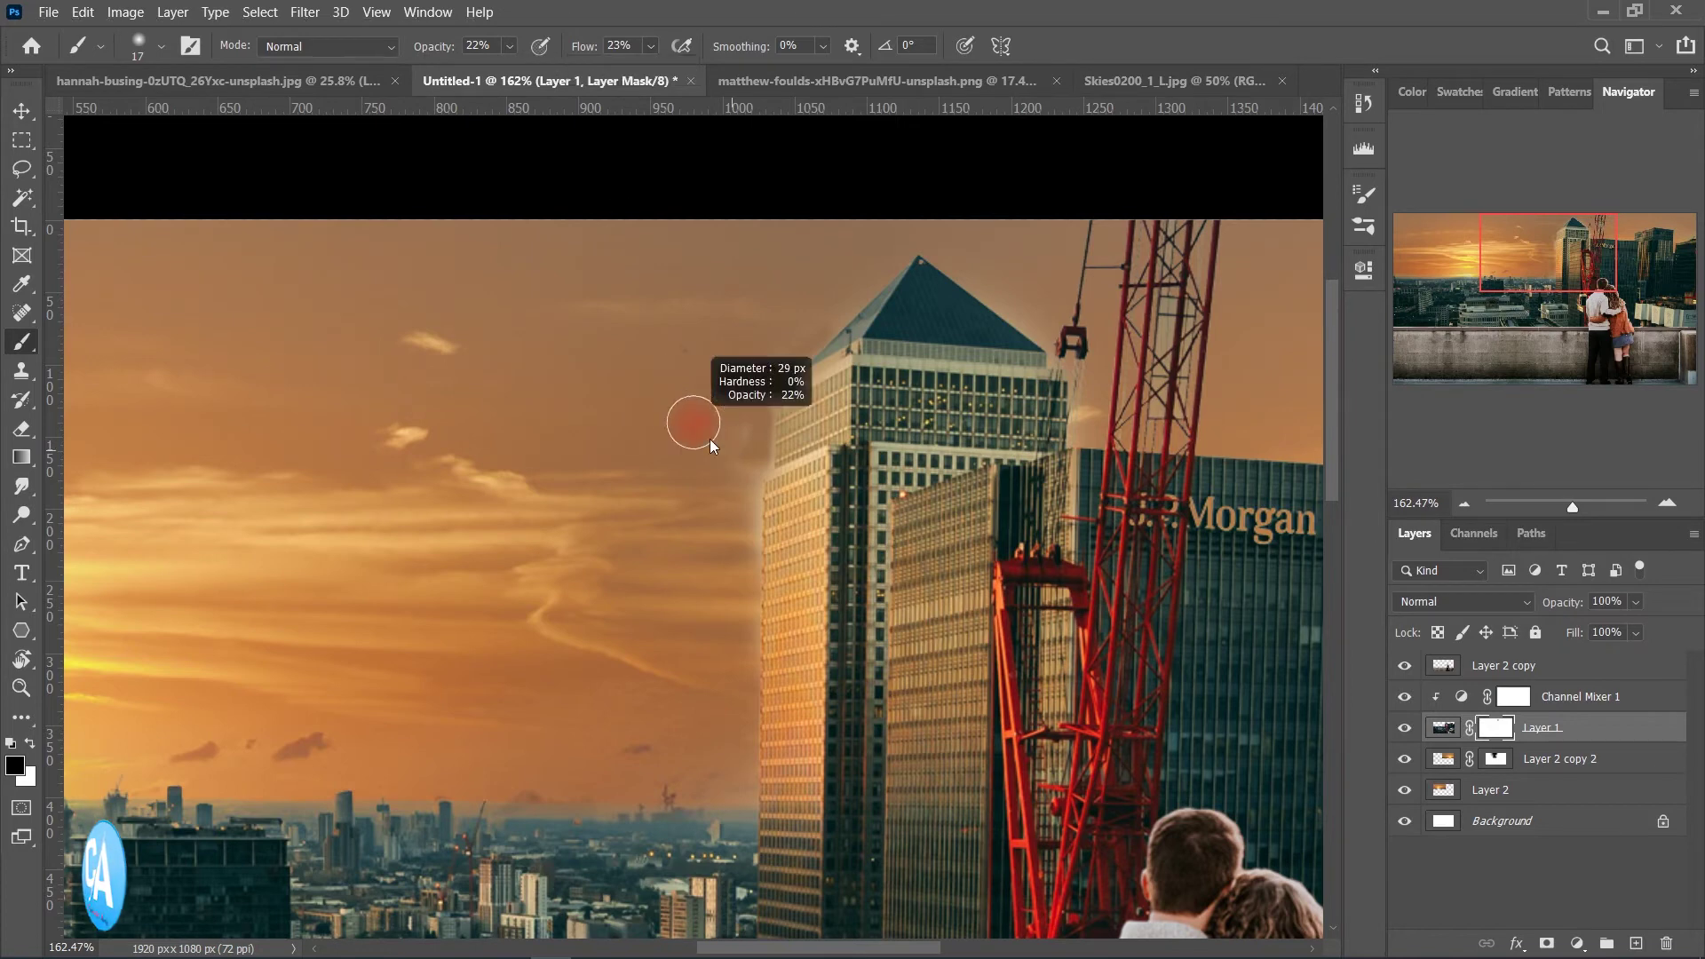
pyautogui.moveTo(738, 478); pyautogui.dragTo(740, 417)
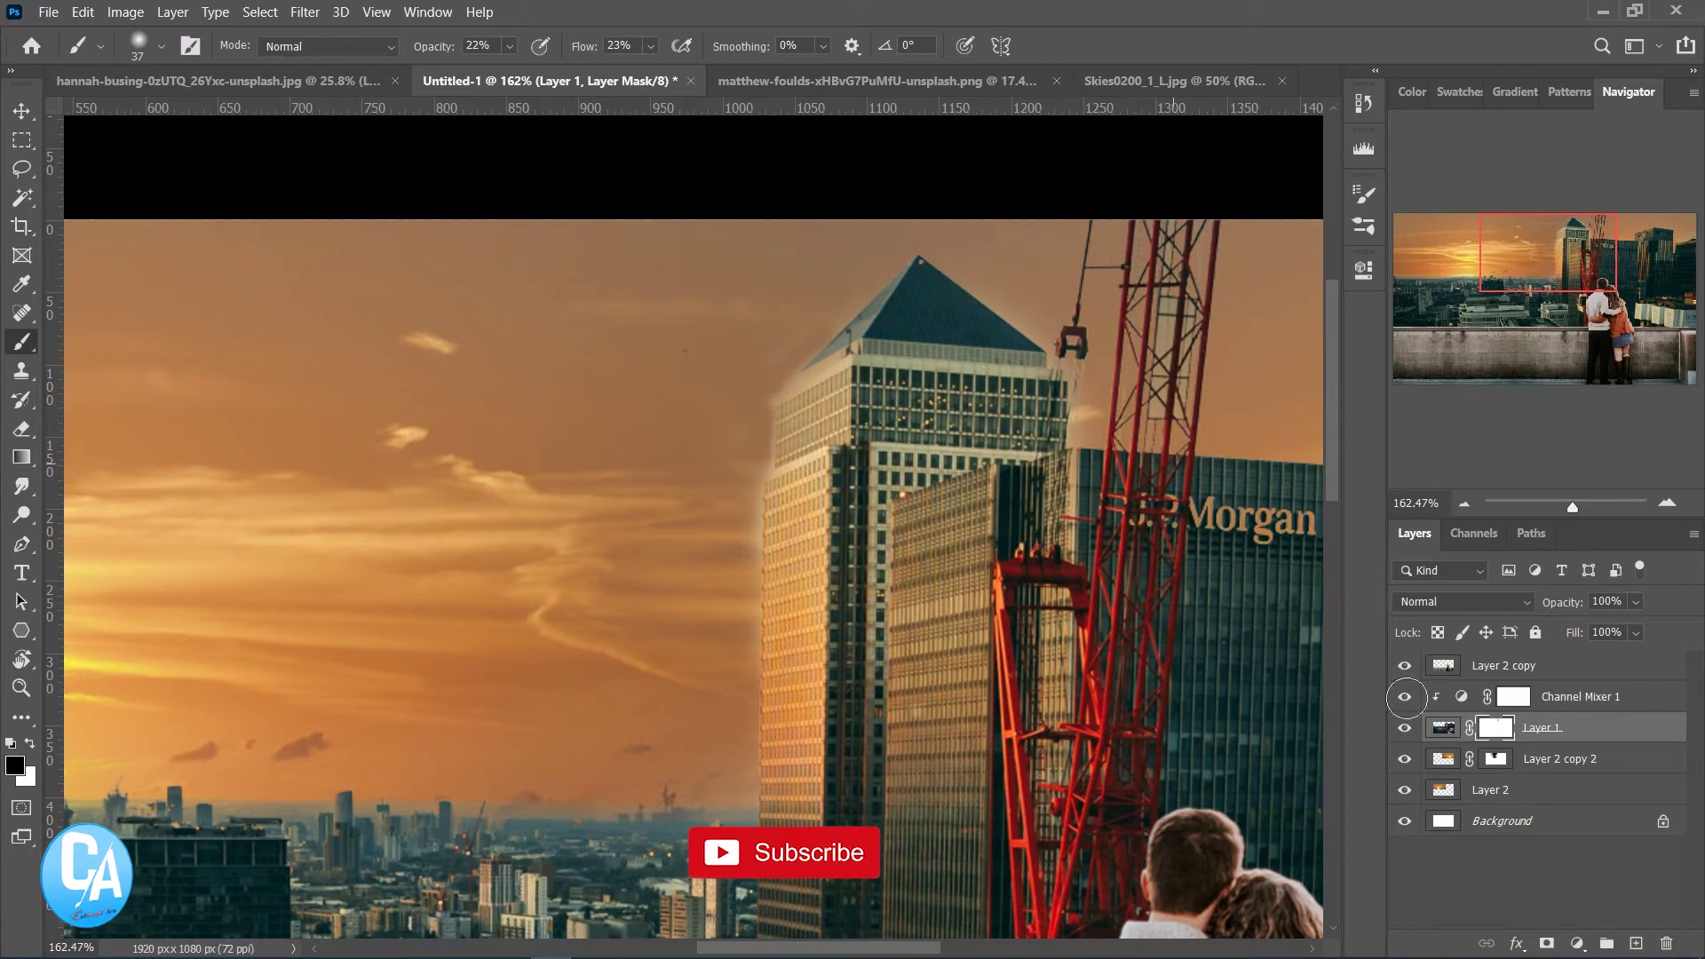
pyautogui.click(1404, 729)
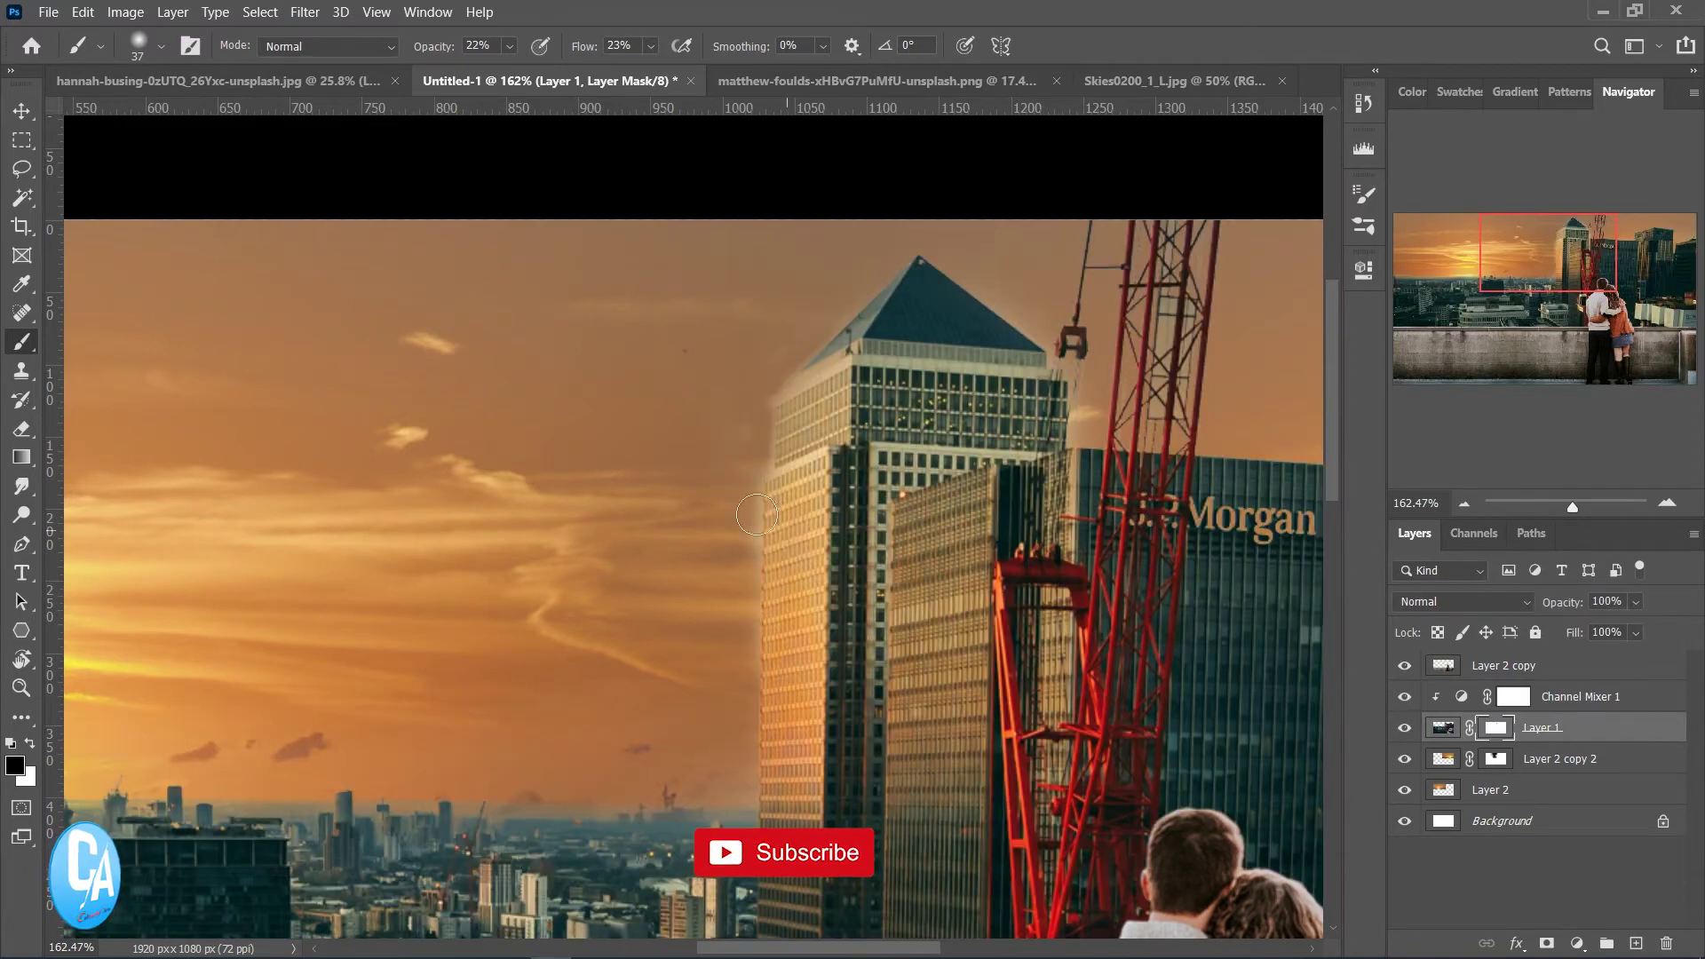
pyautogui.moveTo(581, 46); pyautogui.dragTo(617, 46)
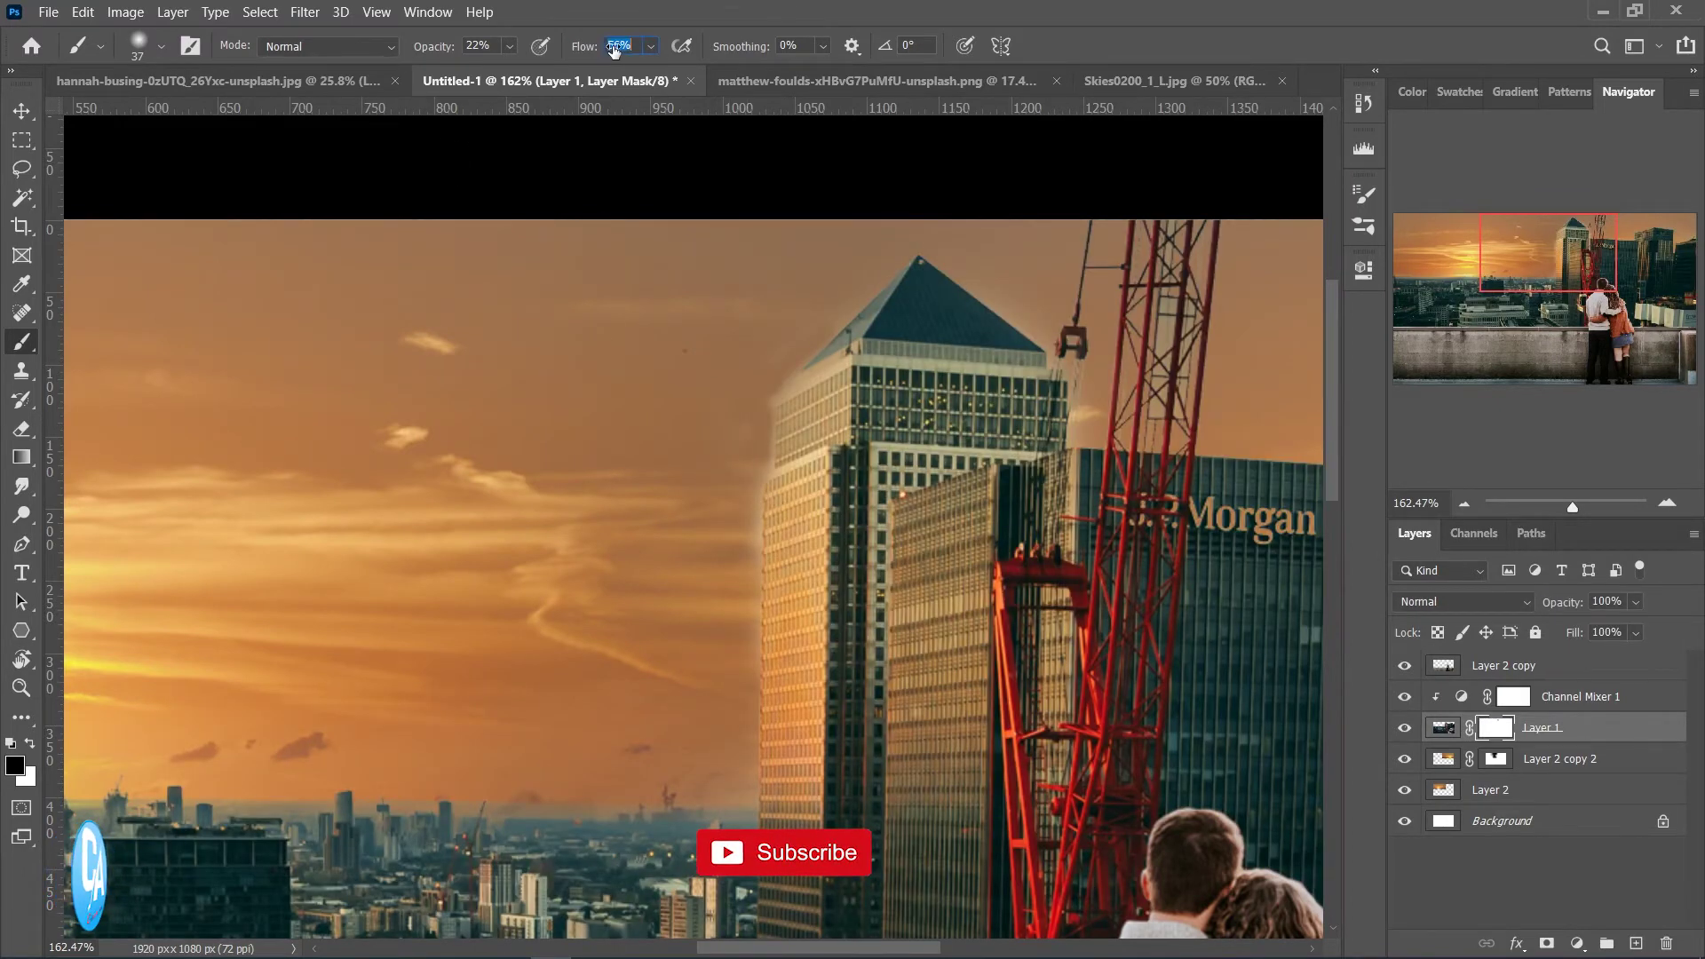
pyautogui.moveTo(438, 49); pyautogui.dragTo(459, 49)
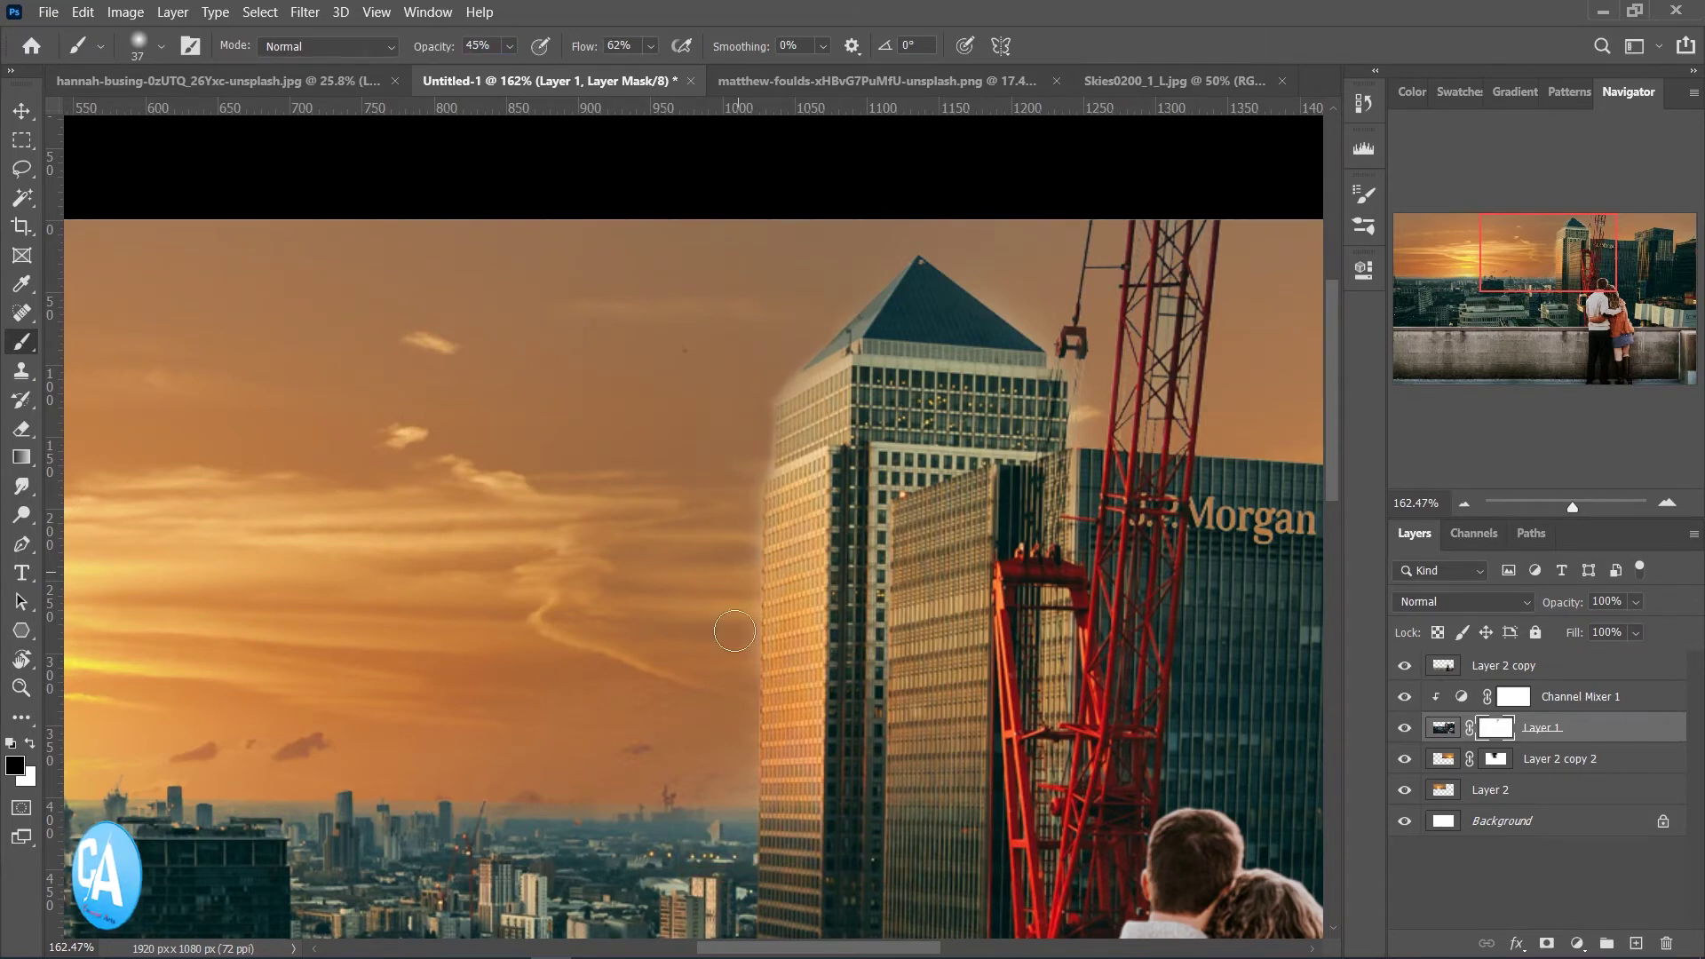
pyautogui.moveTo(751, 774); pyautogui.dragTo(720, 775)
pyautogui.hotkey('ctrl', '0')
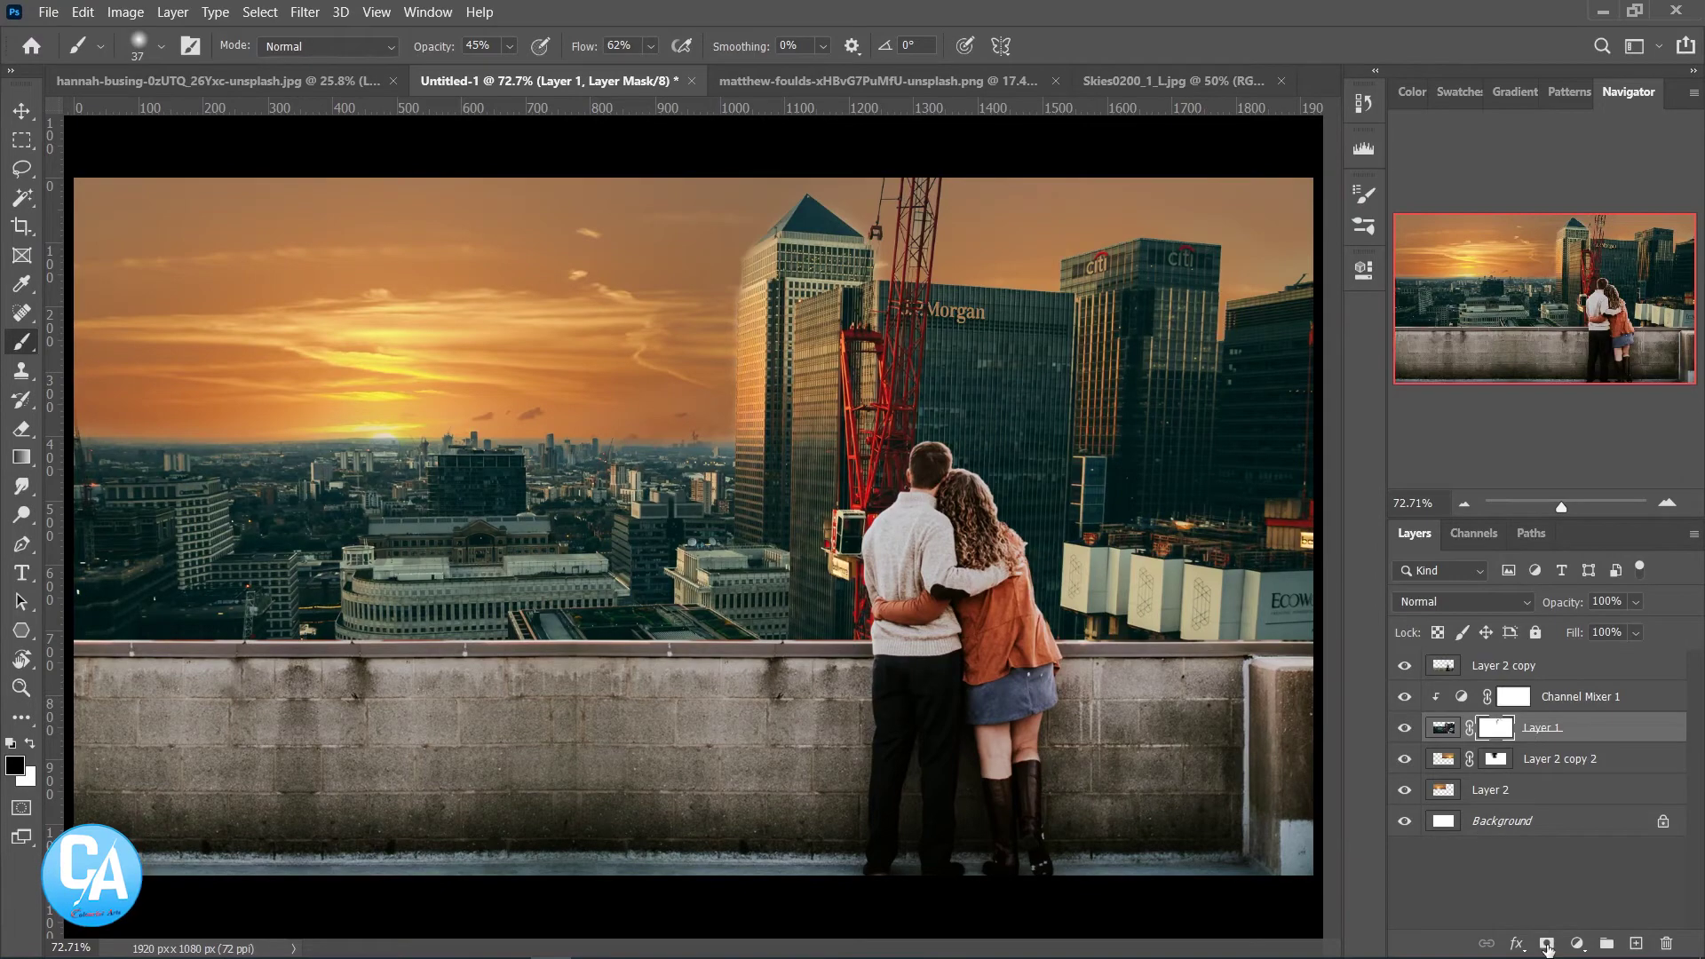
# Add a Levels adjustment on the skyline with midtones lowered to 0.87
pyautogui.click(1591, 948)
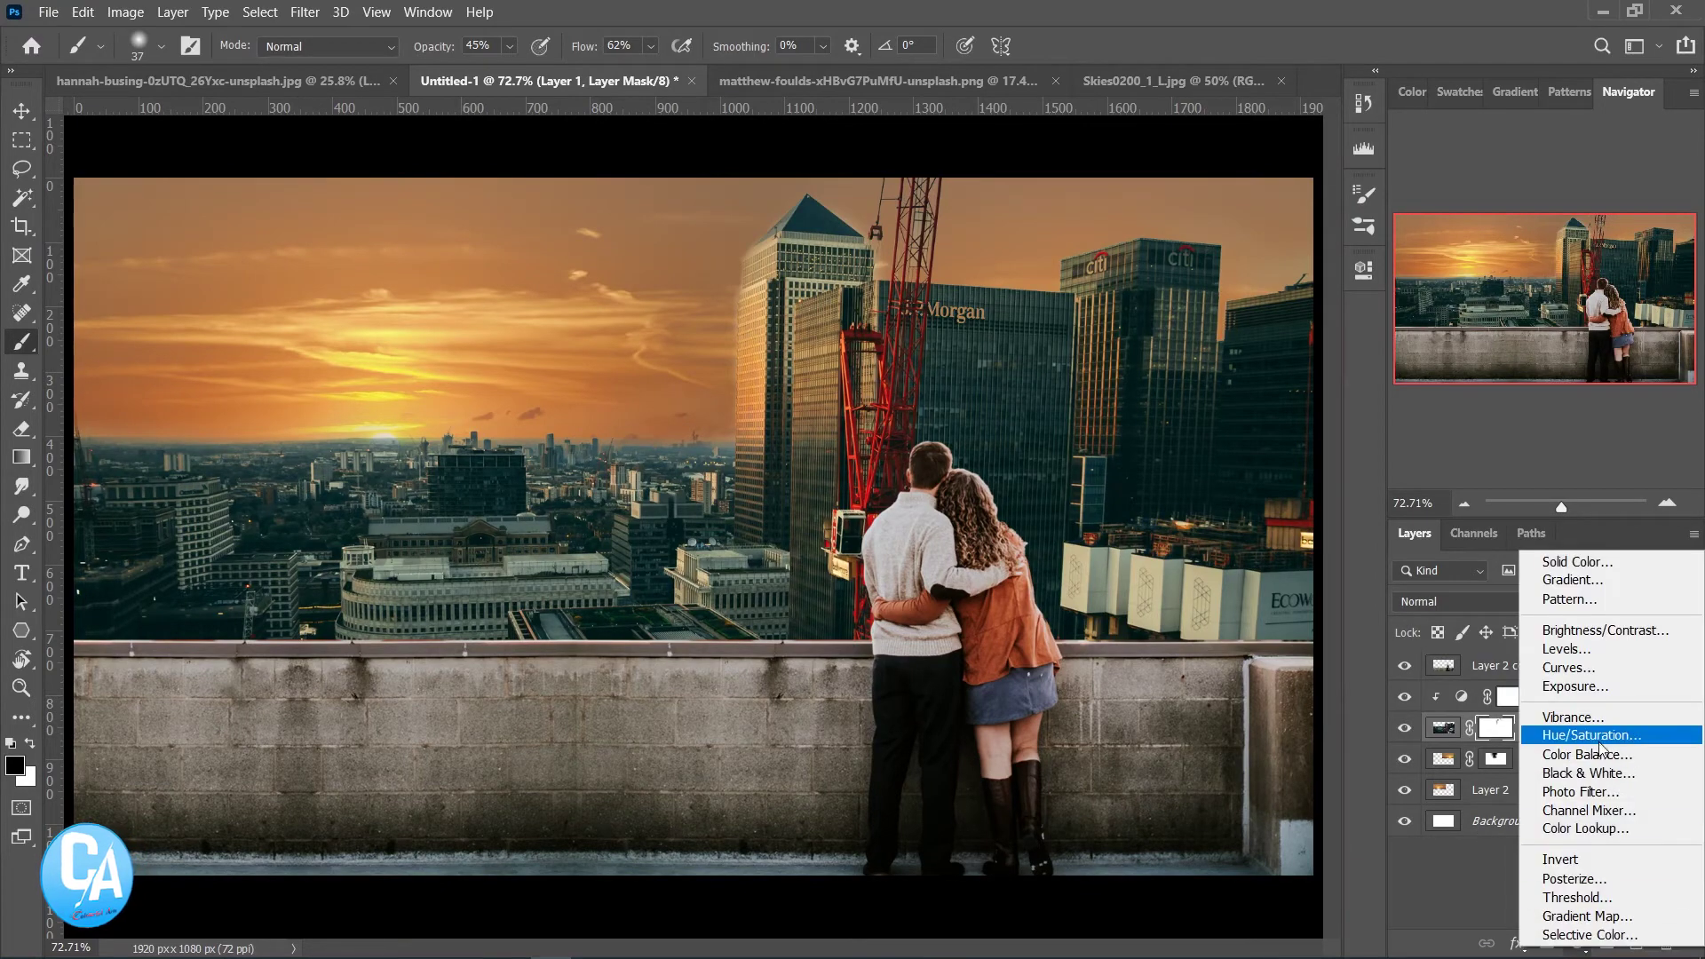
pyautogui.click(1601, 655)
pyautogui.moveTo(1194, 499); pyautogui.dragTo(1198, 498)
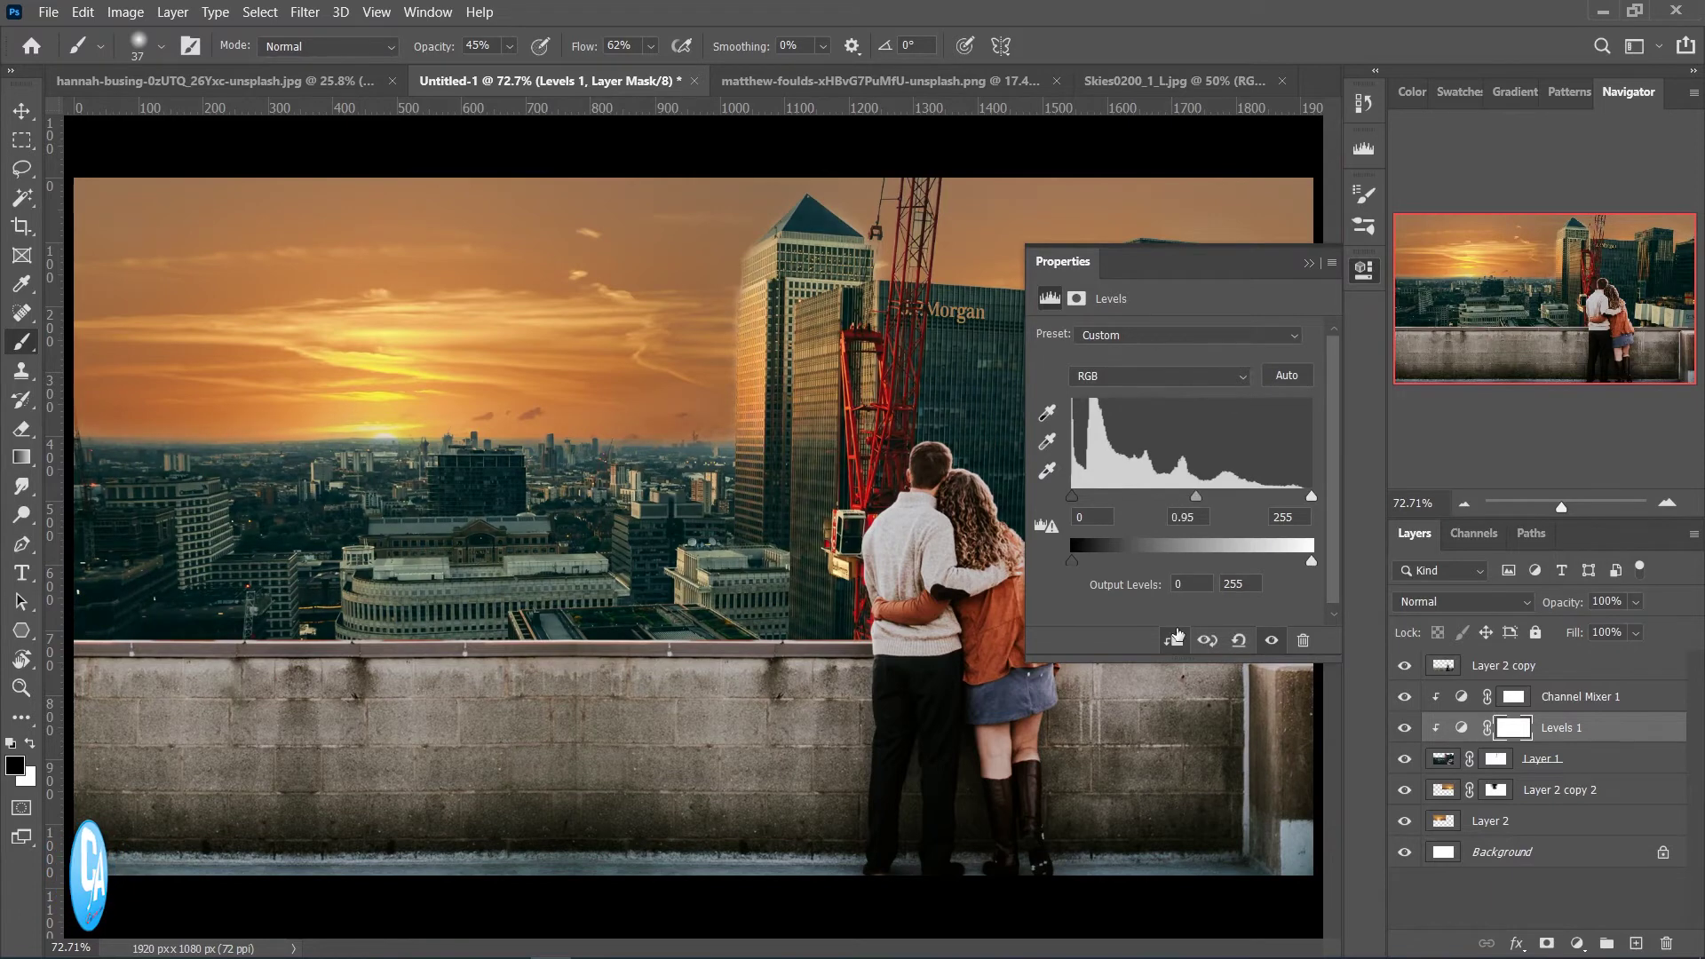
pyautogui.moveTo(1198, 505); pyautogui.dragTo(1198, 510)
pyautogui.click(1363, 270)
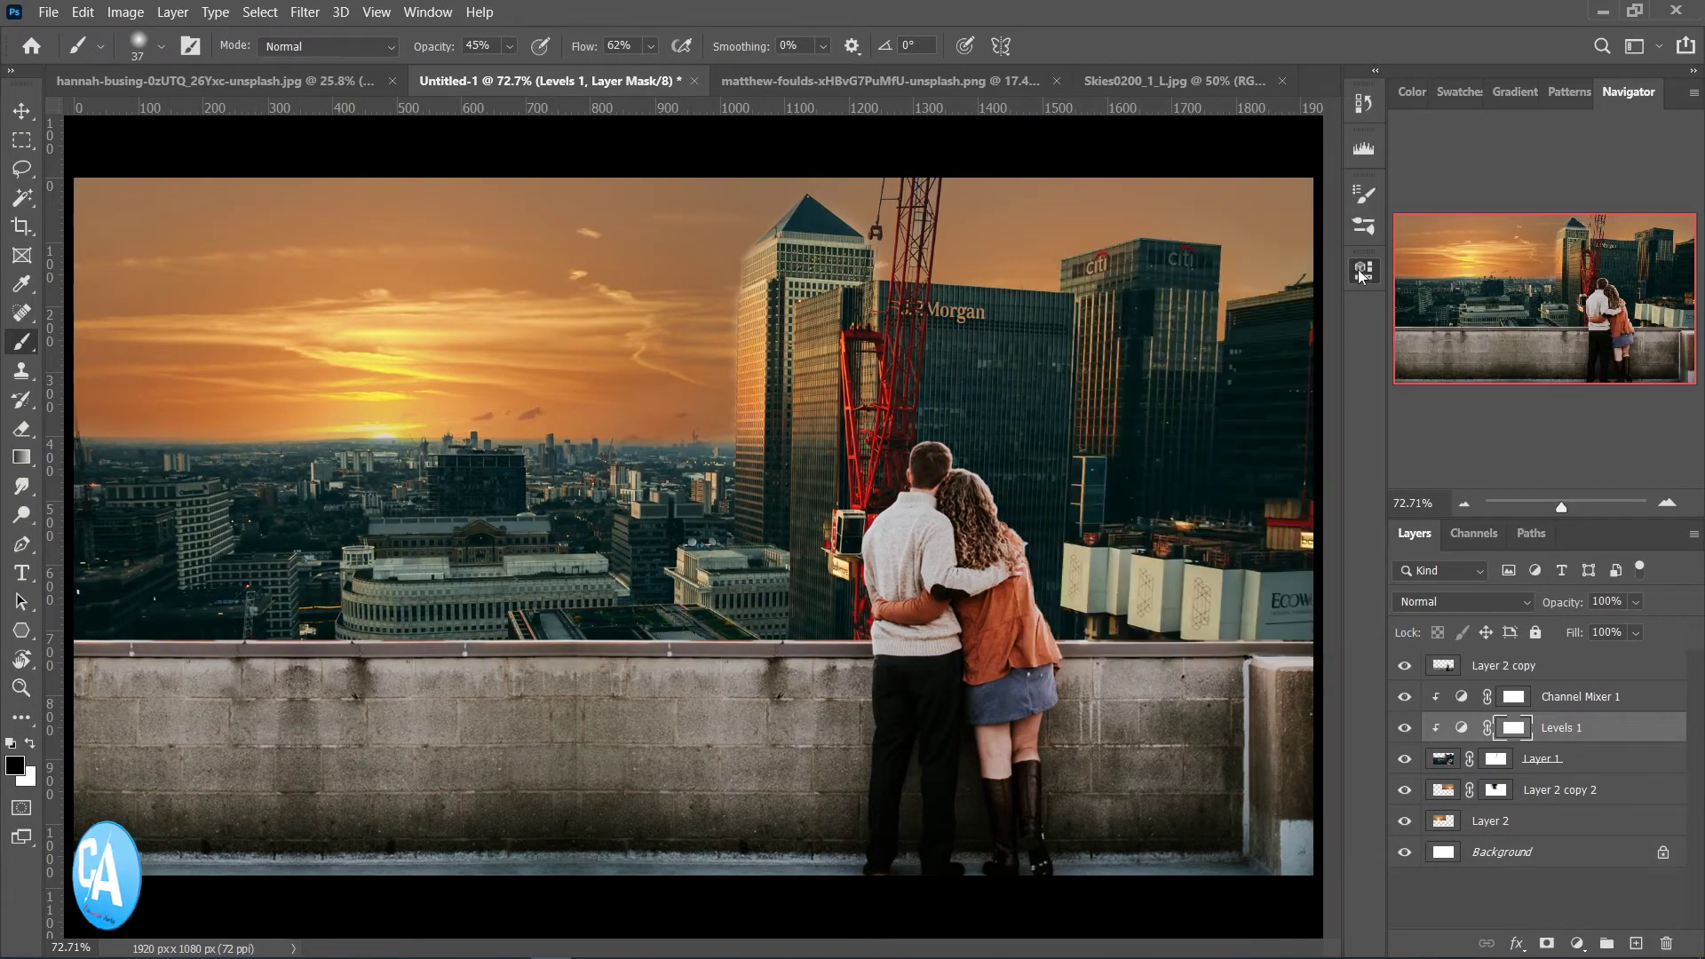
pyautogui.moveTo(694, 450)
pyautogui.mouseDown()
pyautogui.moveTo(896, 521)
pyautogui.moveTo(835, 463)
pyautogui.mouseUp()
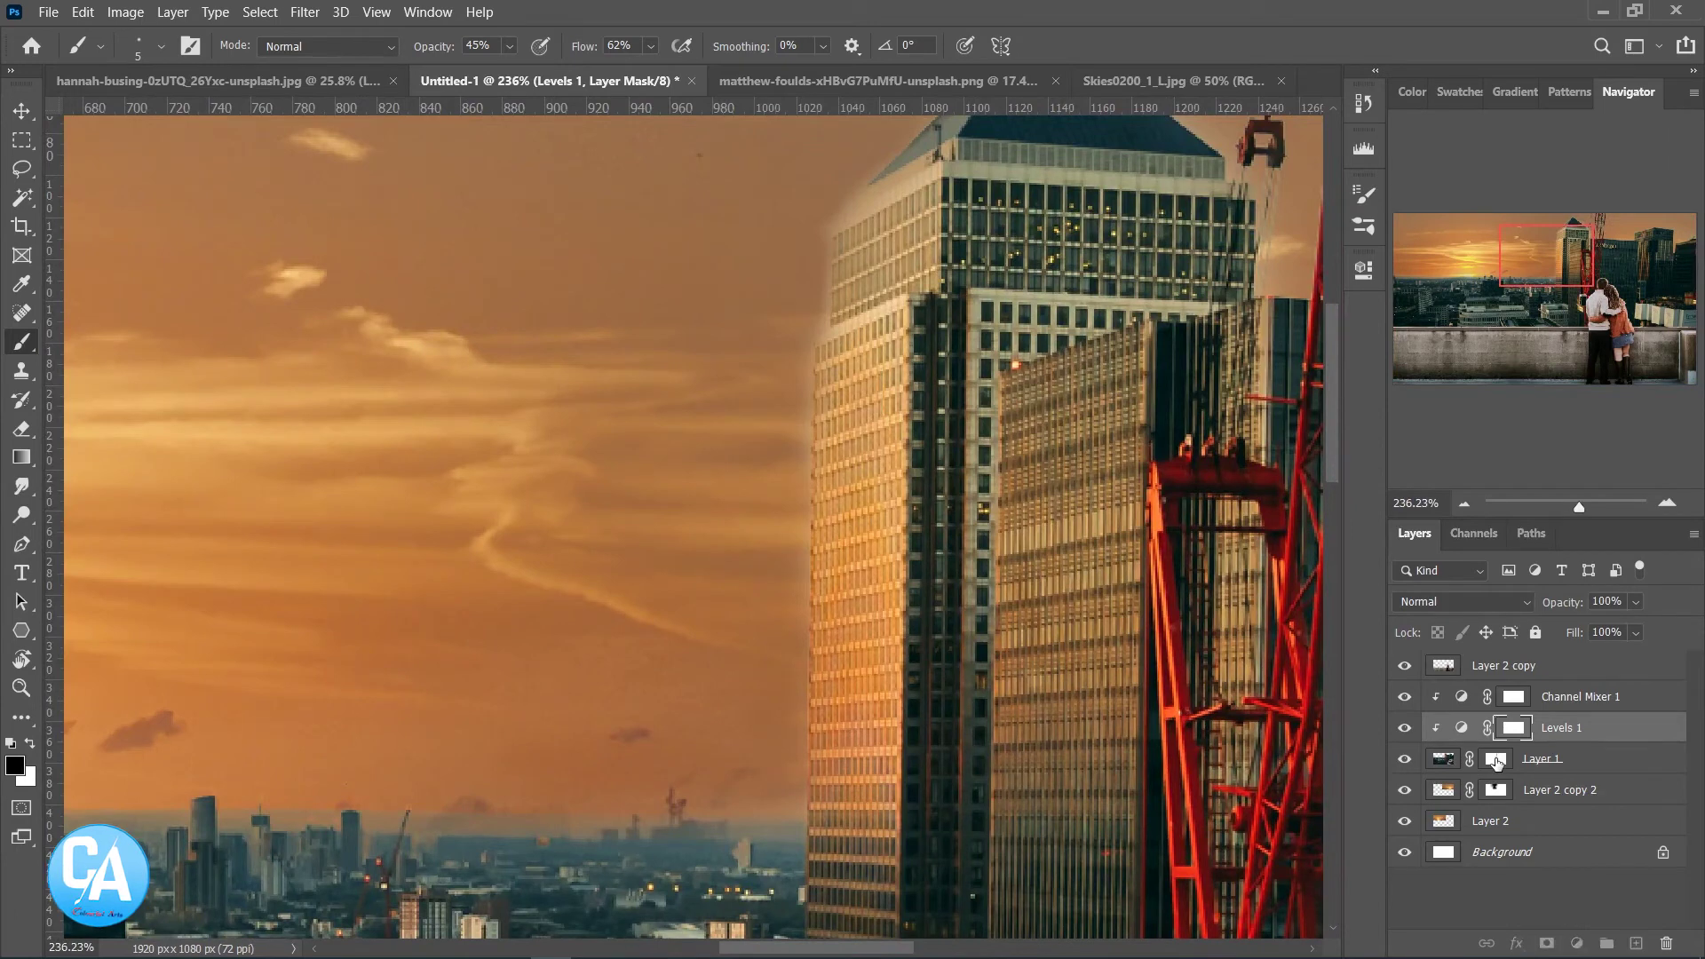
# Brush more of the tower's left edge into the sky on Layer 1's mask, using a roughly 30 px brush
pyautogui.click(1496, 758)
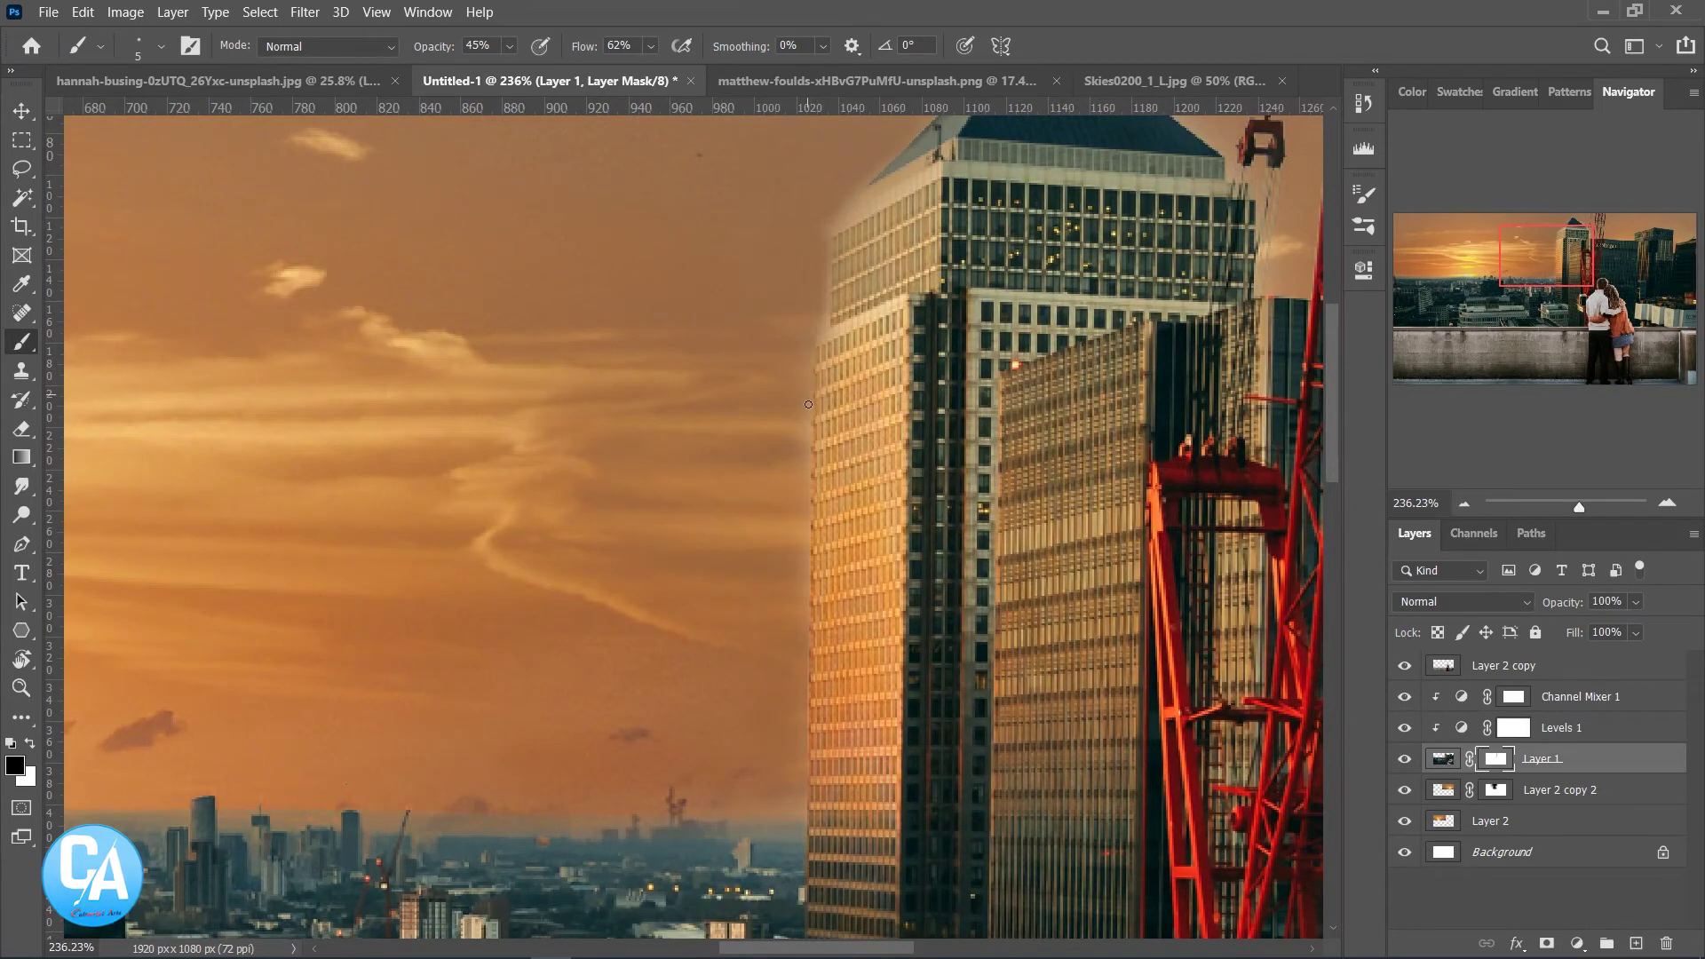
pyautogui.moveTo(790, 403); pyautogui.dragTo(808, 362)
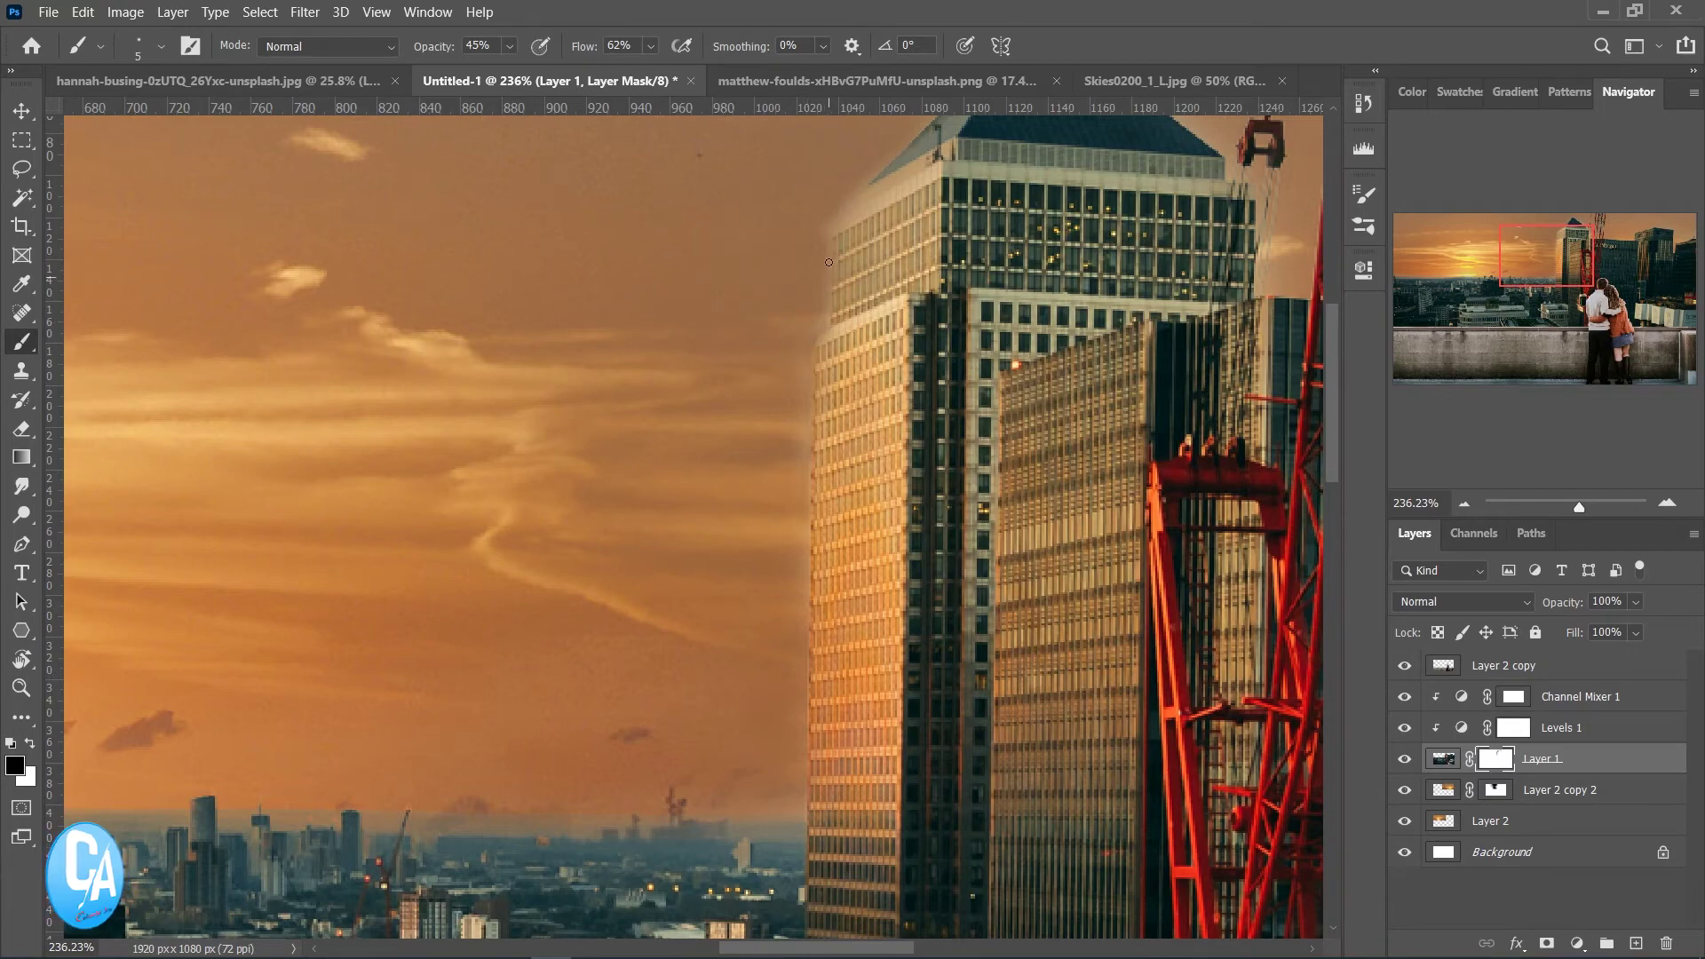
pyautogui.scroll(-2, 920, 344)
pyautogui.scroll(-2, 977, 355)
pyautogui.scroll(-1, 1066, 368)
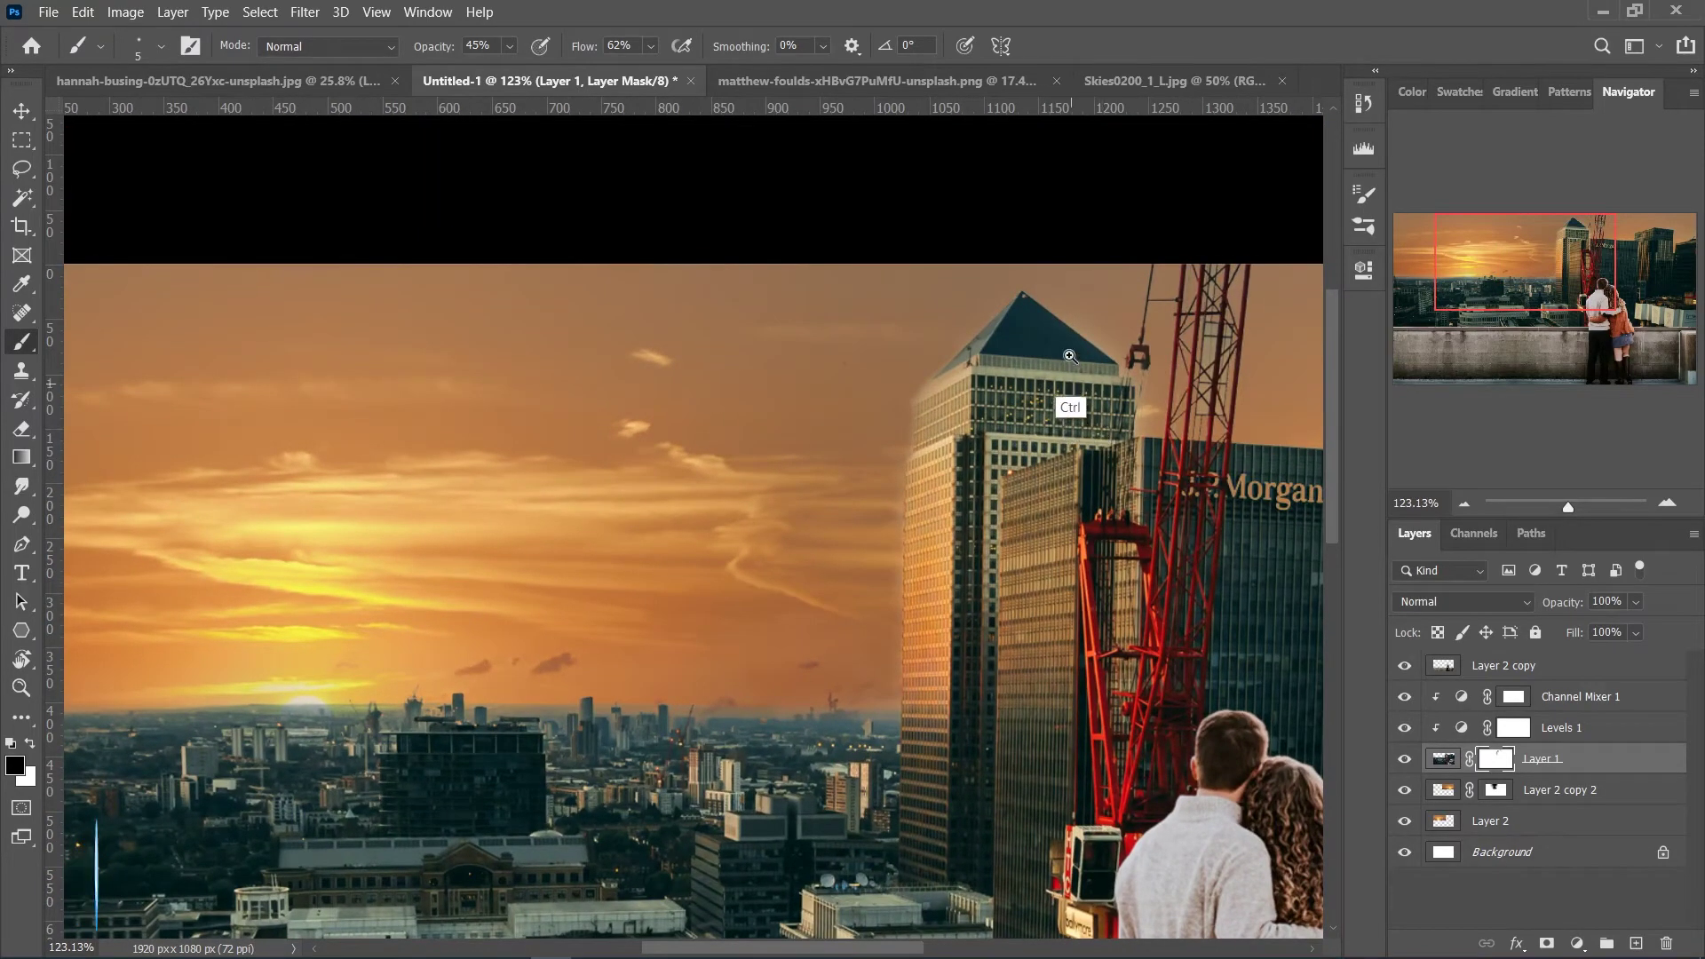
pyautogui.scroll(2, 1077, 364)
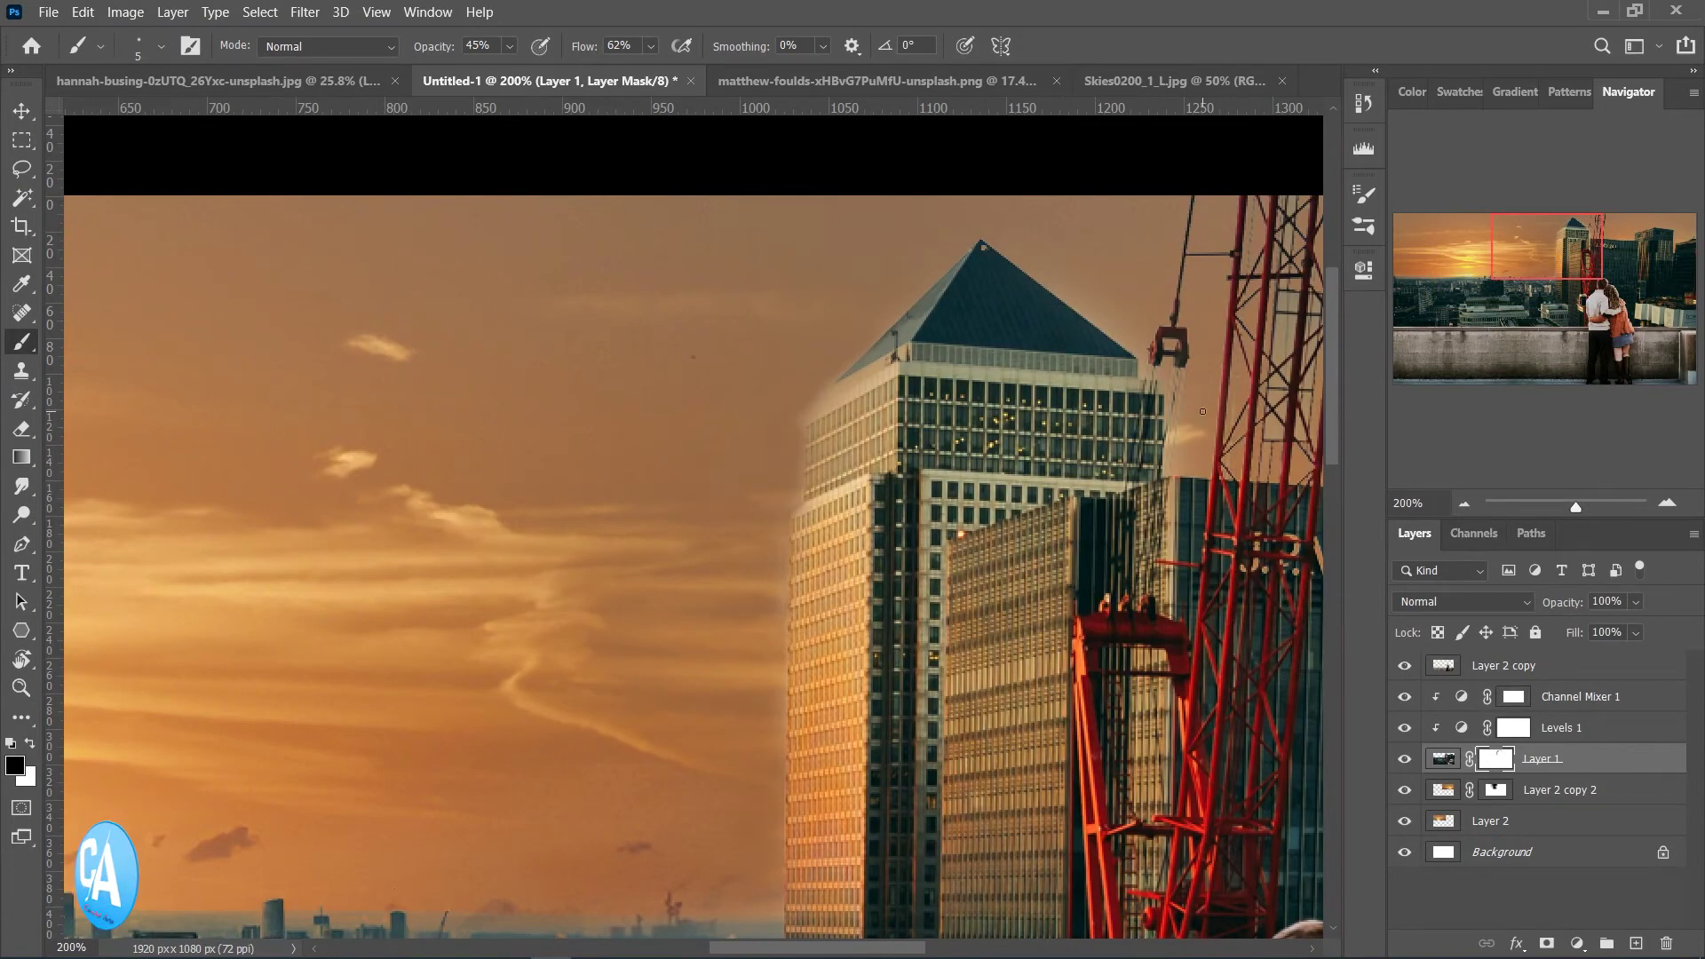
pyautogui.scroll(-2, 1110, 461)
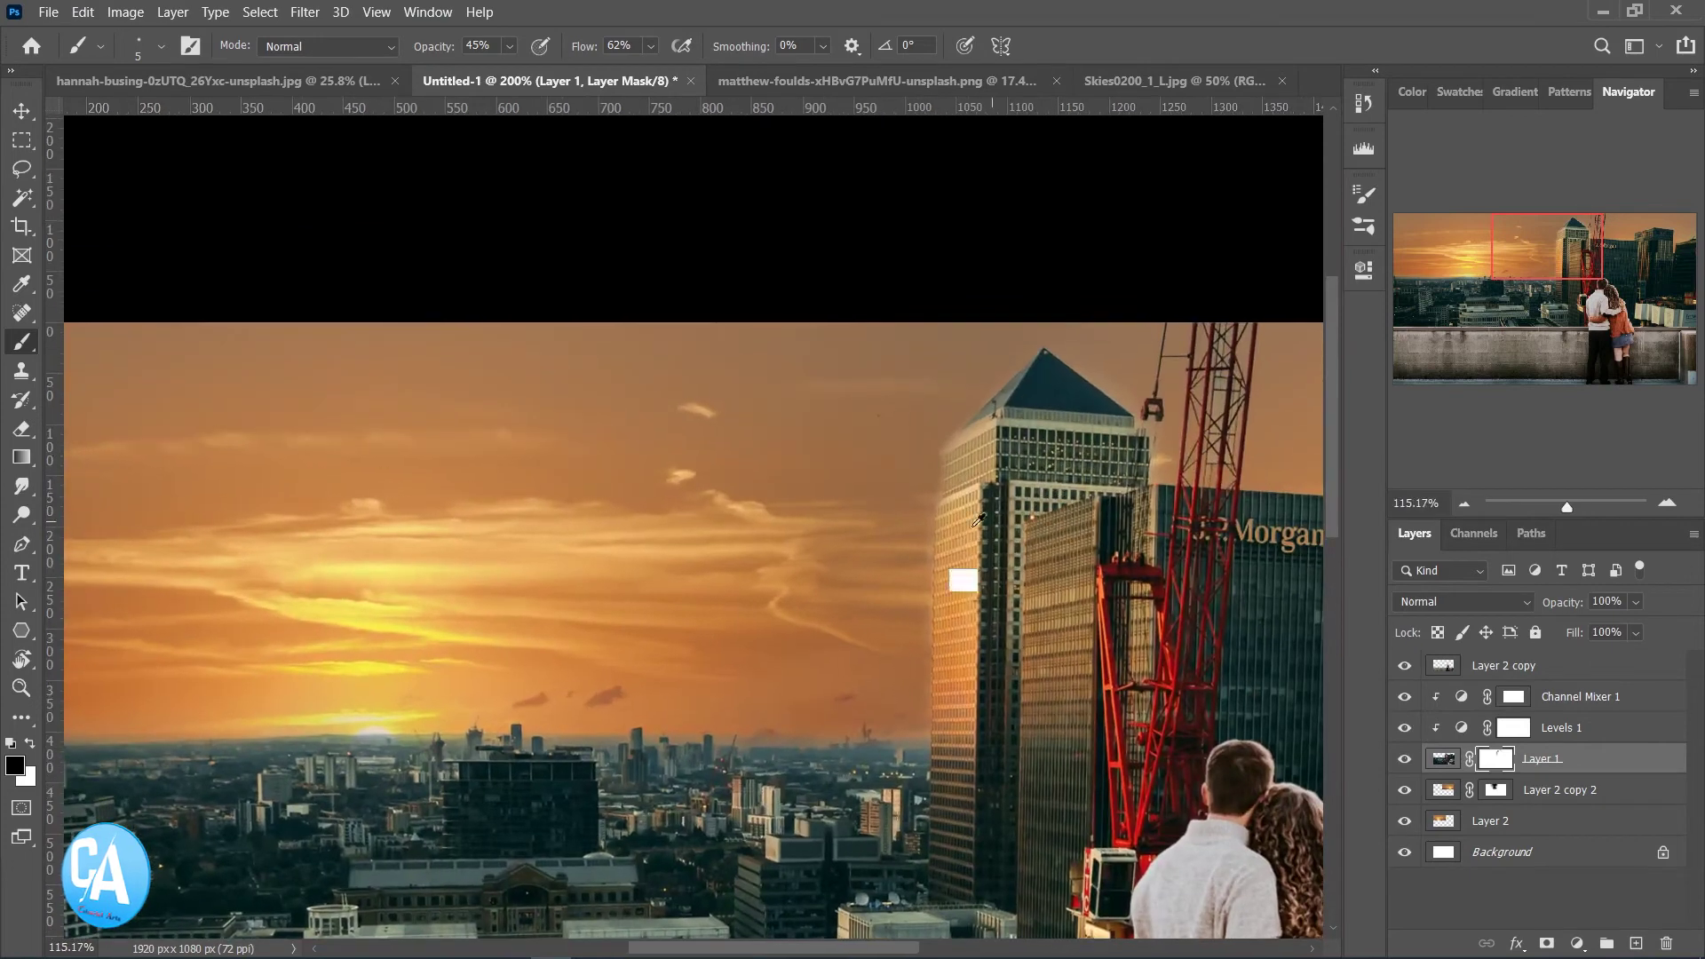
pyautogui.moveTo(950, 551); pyautogui.dragTo(938, 563)
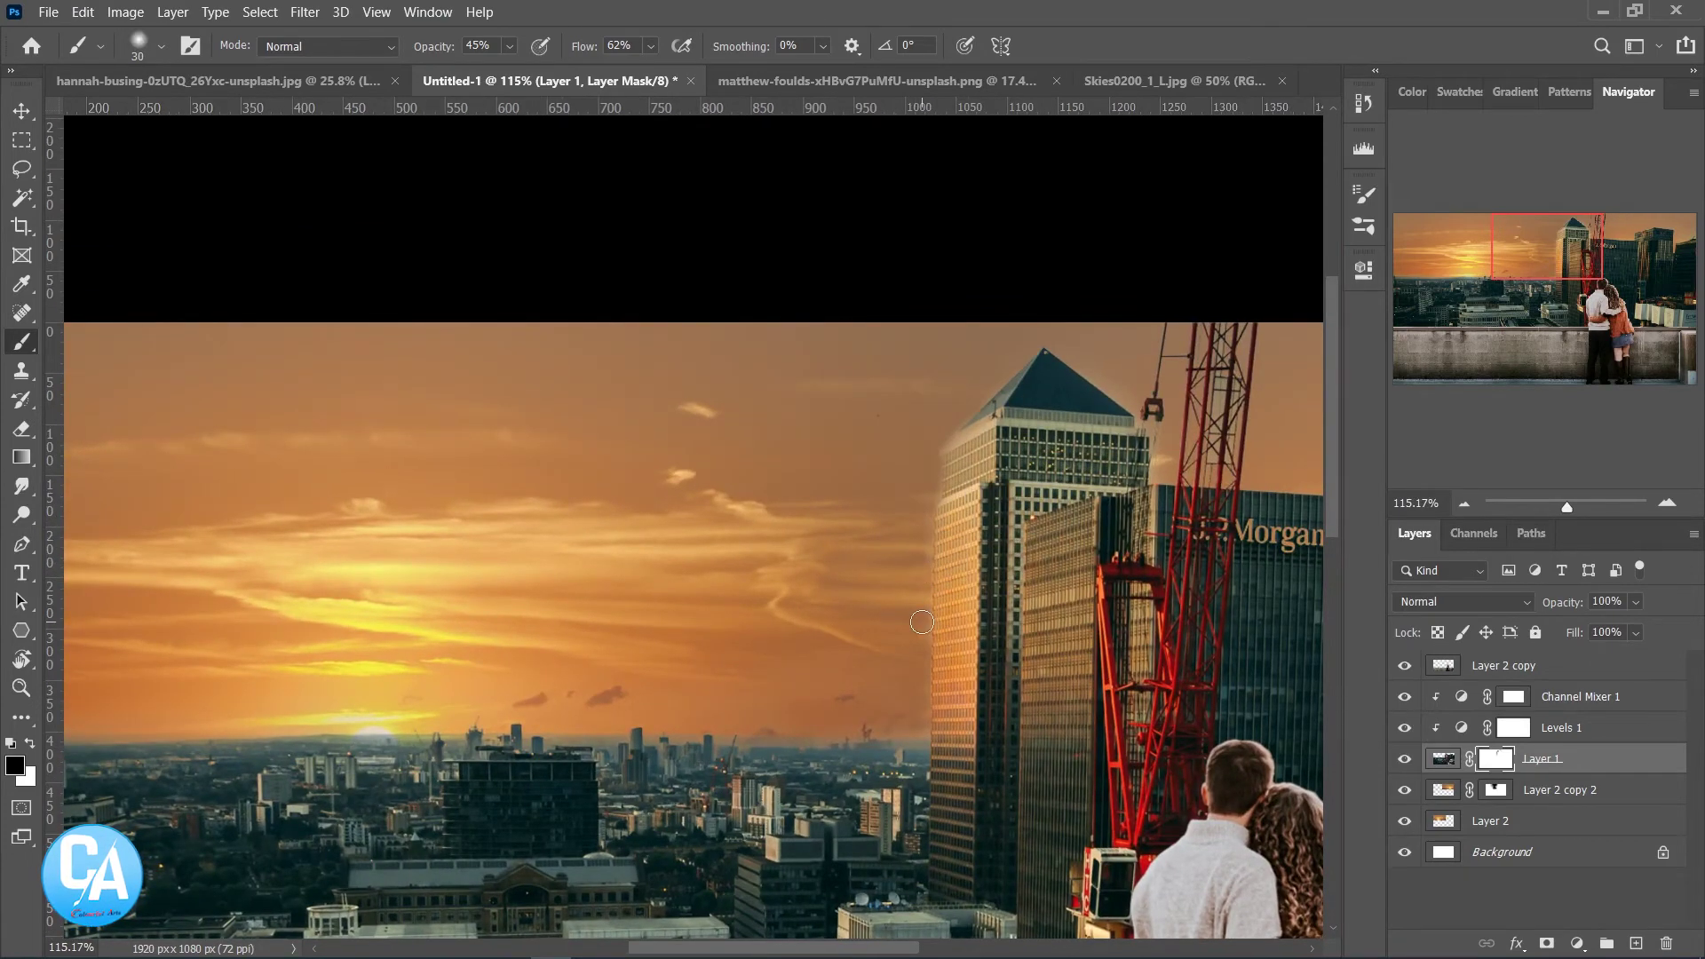
pyautogui.scroll(-3, 857, 724)
pyautogui.scroll(-2, 857, 724)
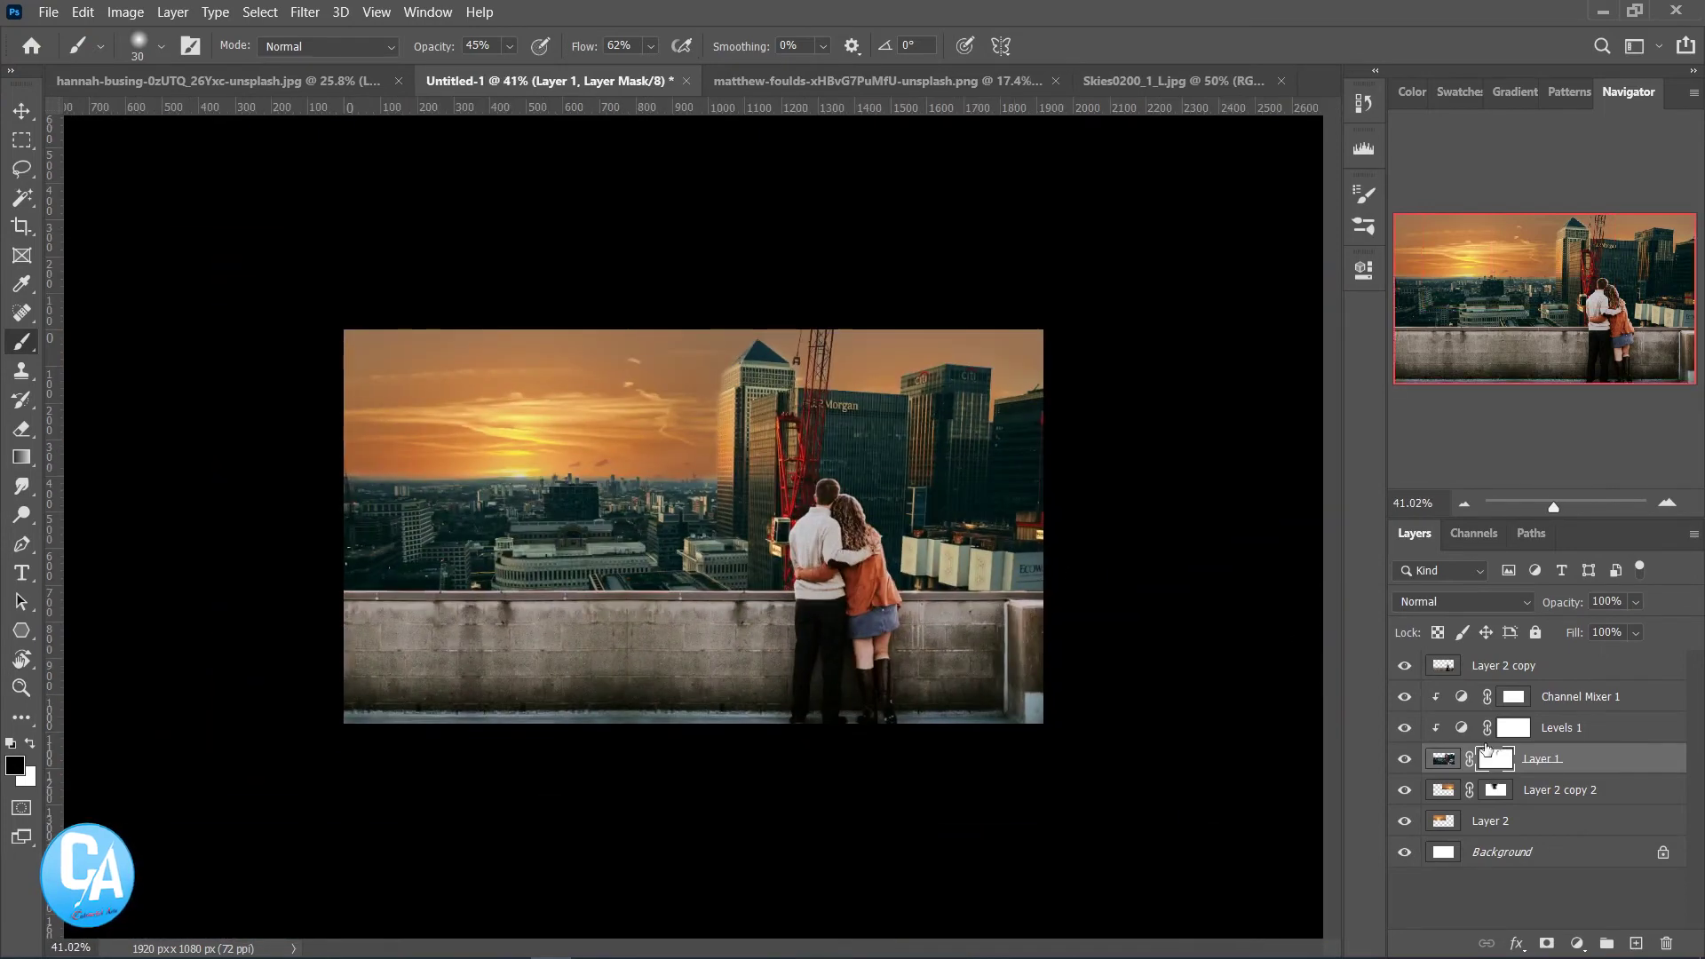
# Switch from Layer 1's mask to its image, then select Layer 2 copy
pyautogui.click(1445, 760)
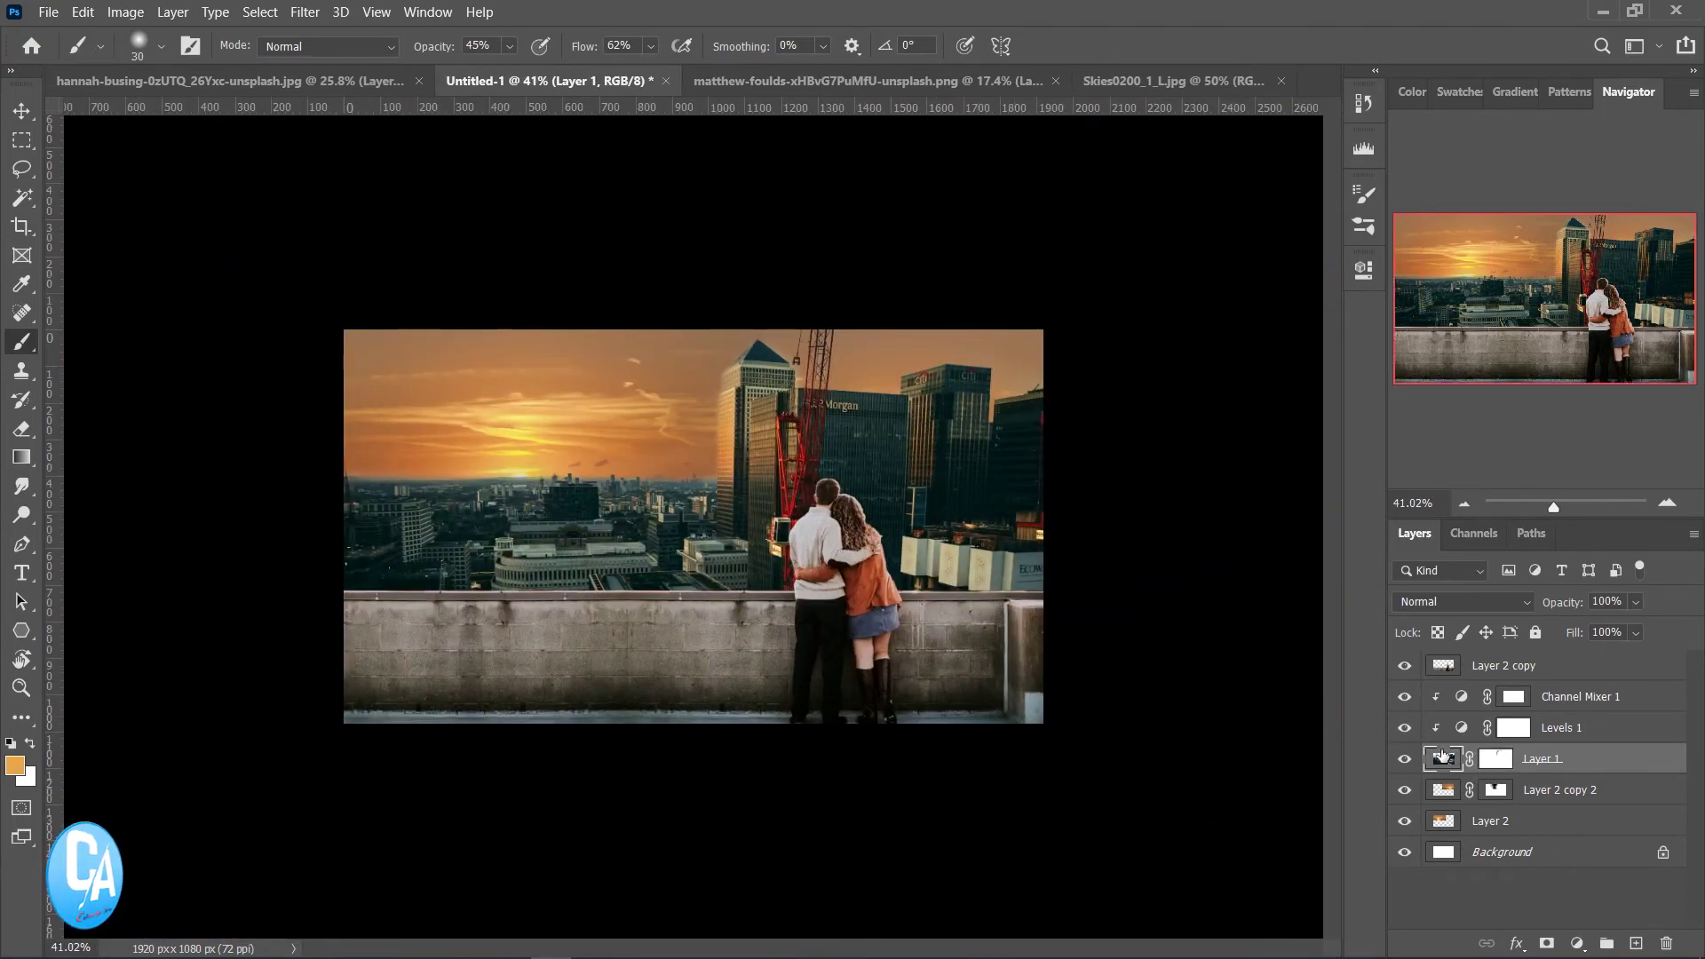
pyautogui.scroll(2, 967, 606)
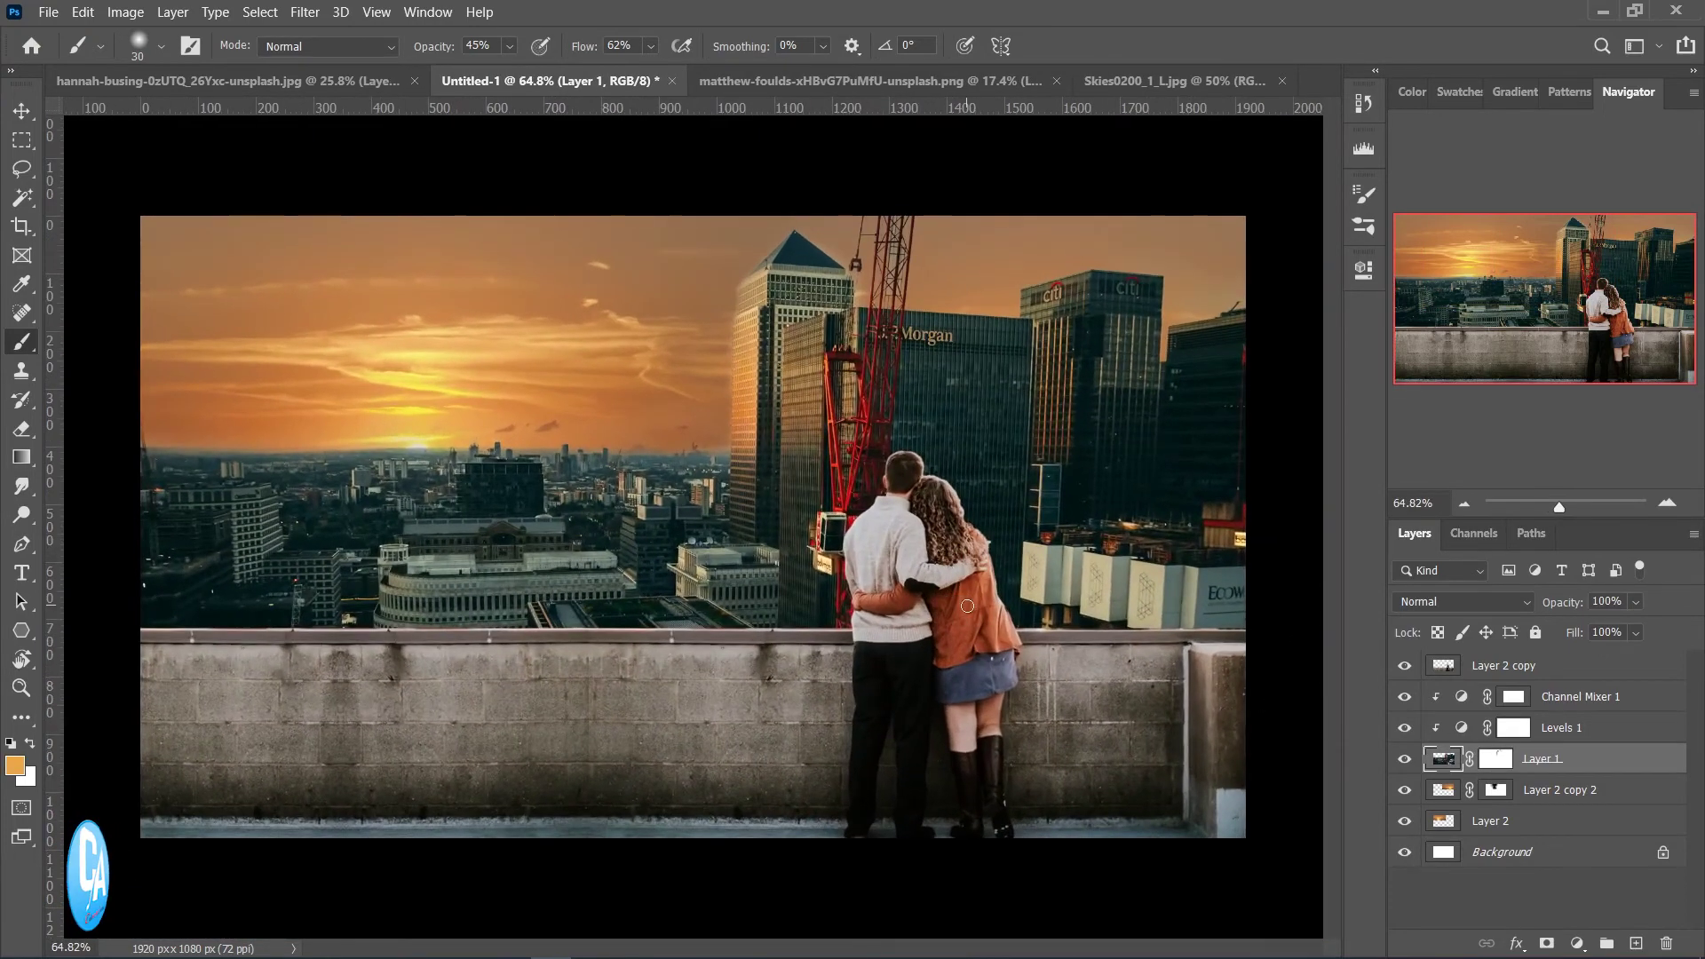
pyautogui.scroll(1, 1001, 602)
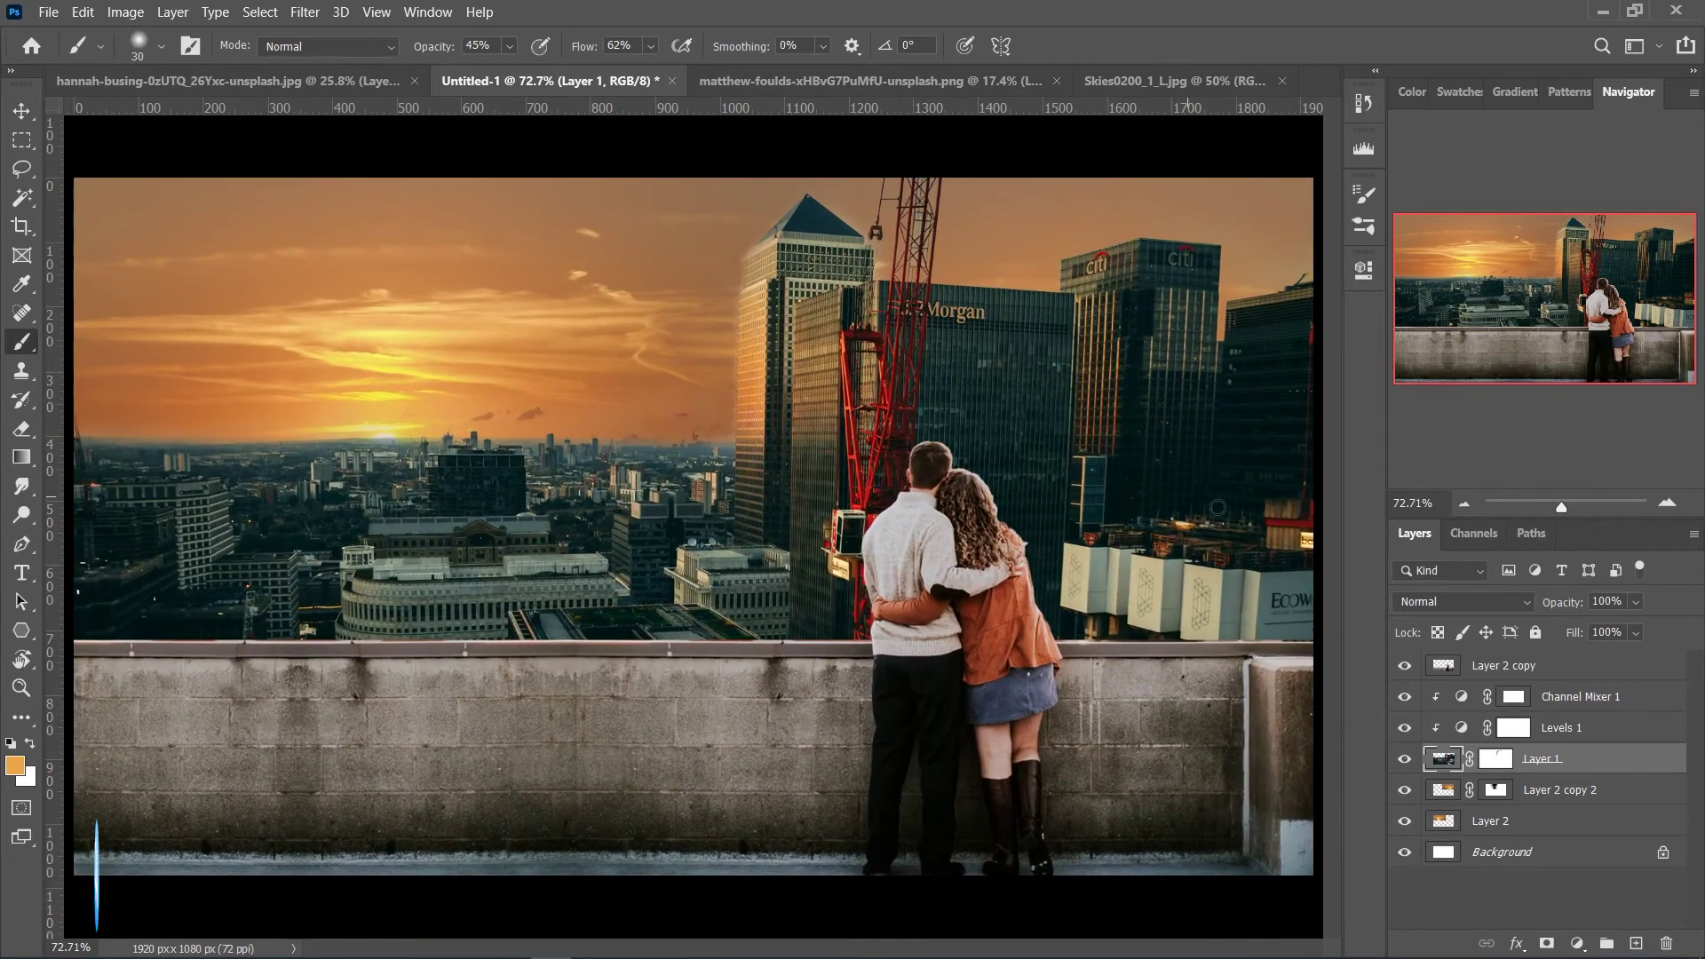
pyautogui.click(1460, 667)
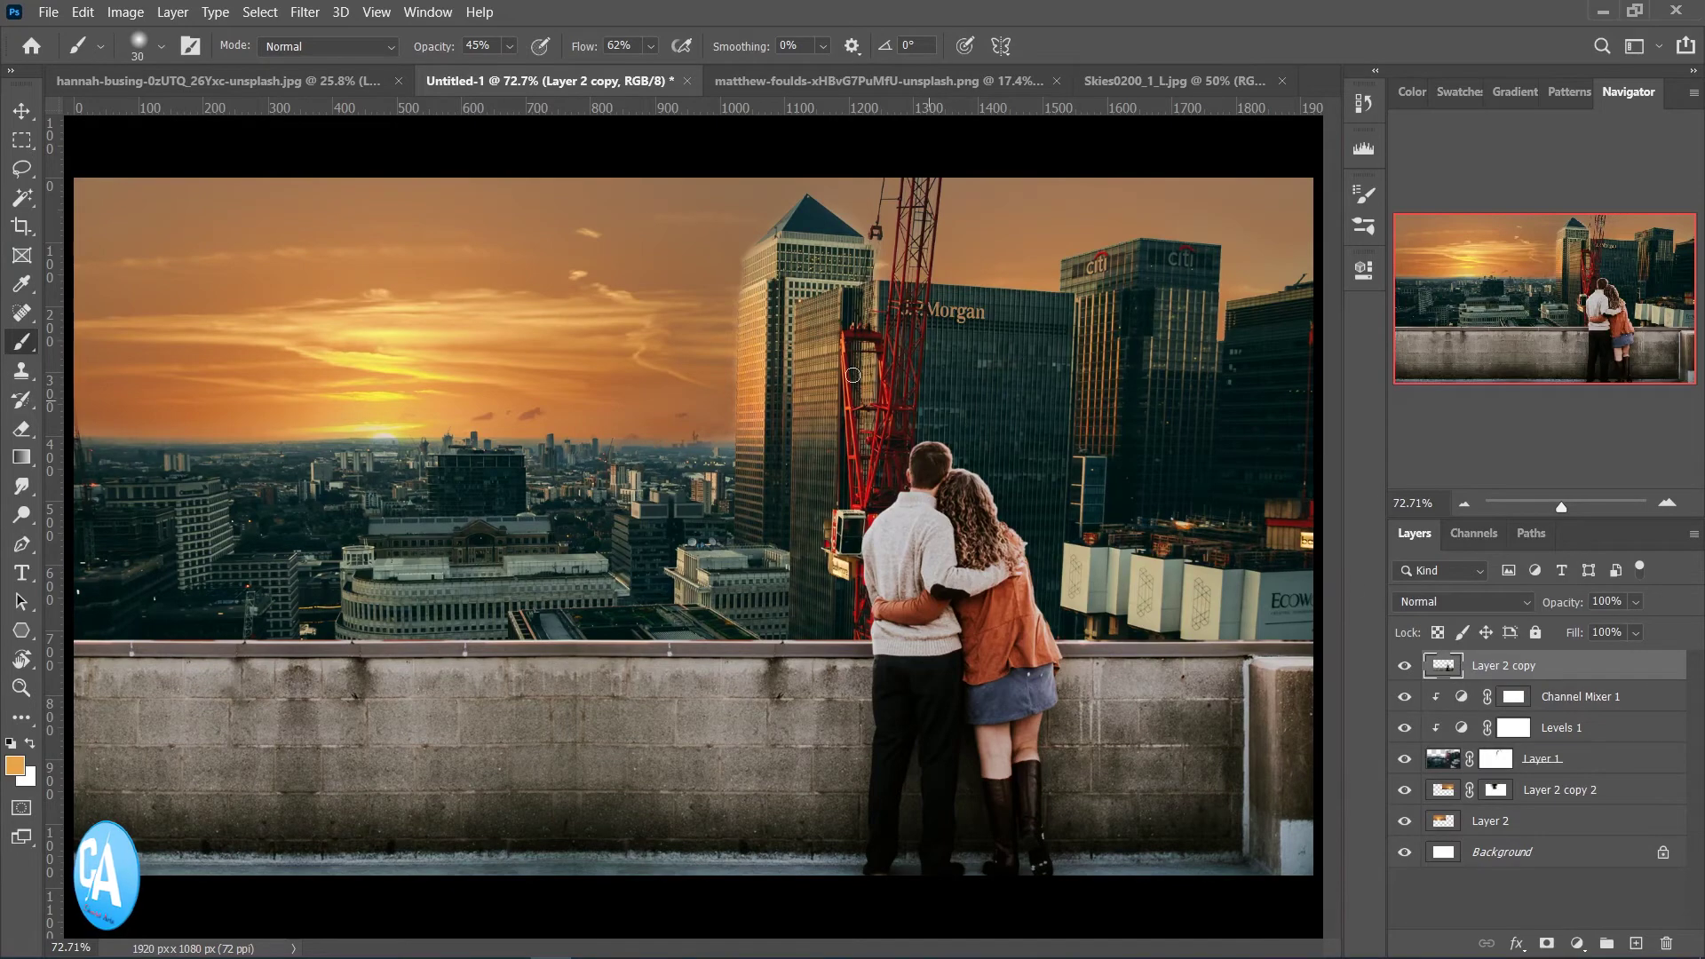
# Flip Layer 2 copy horizontally with Free Transform and zoom out to the whole composite
pyautogui.click(84, 12)
pyautogui.moveTo(108, 684)
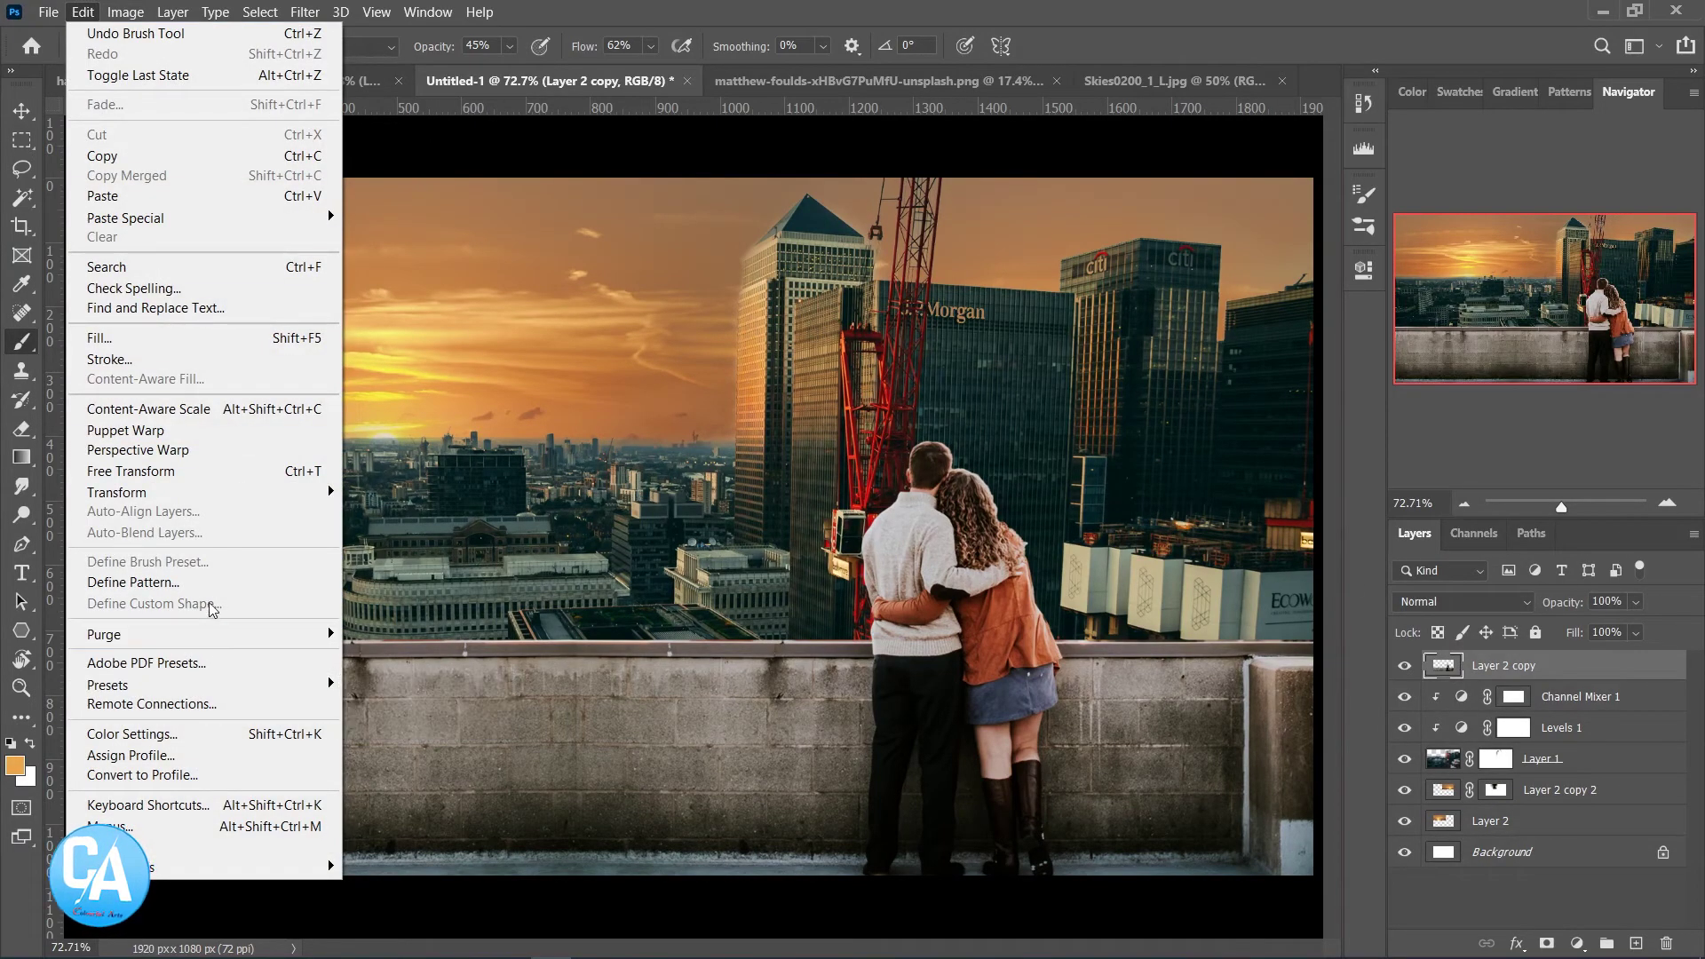
pyautogui.click(236, 472)
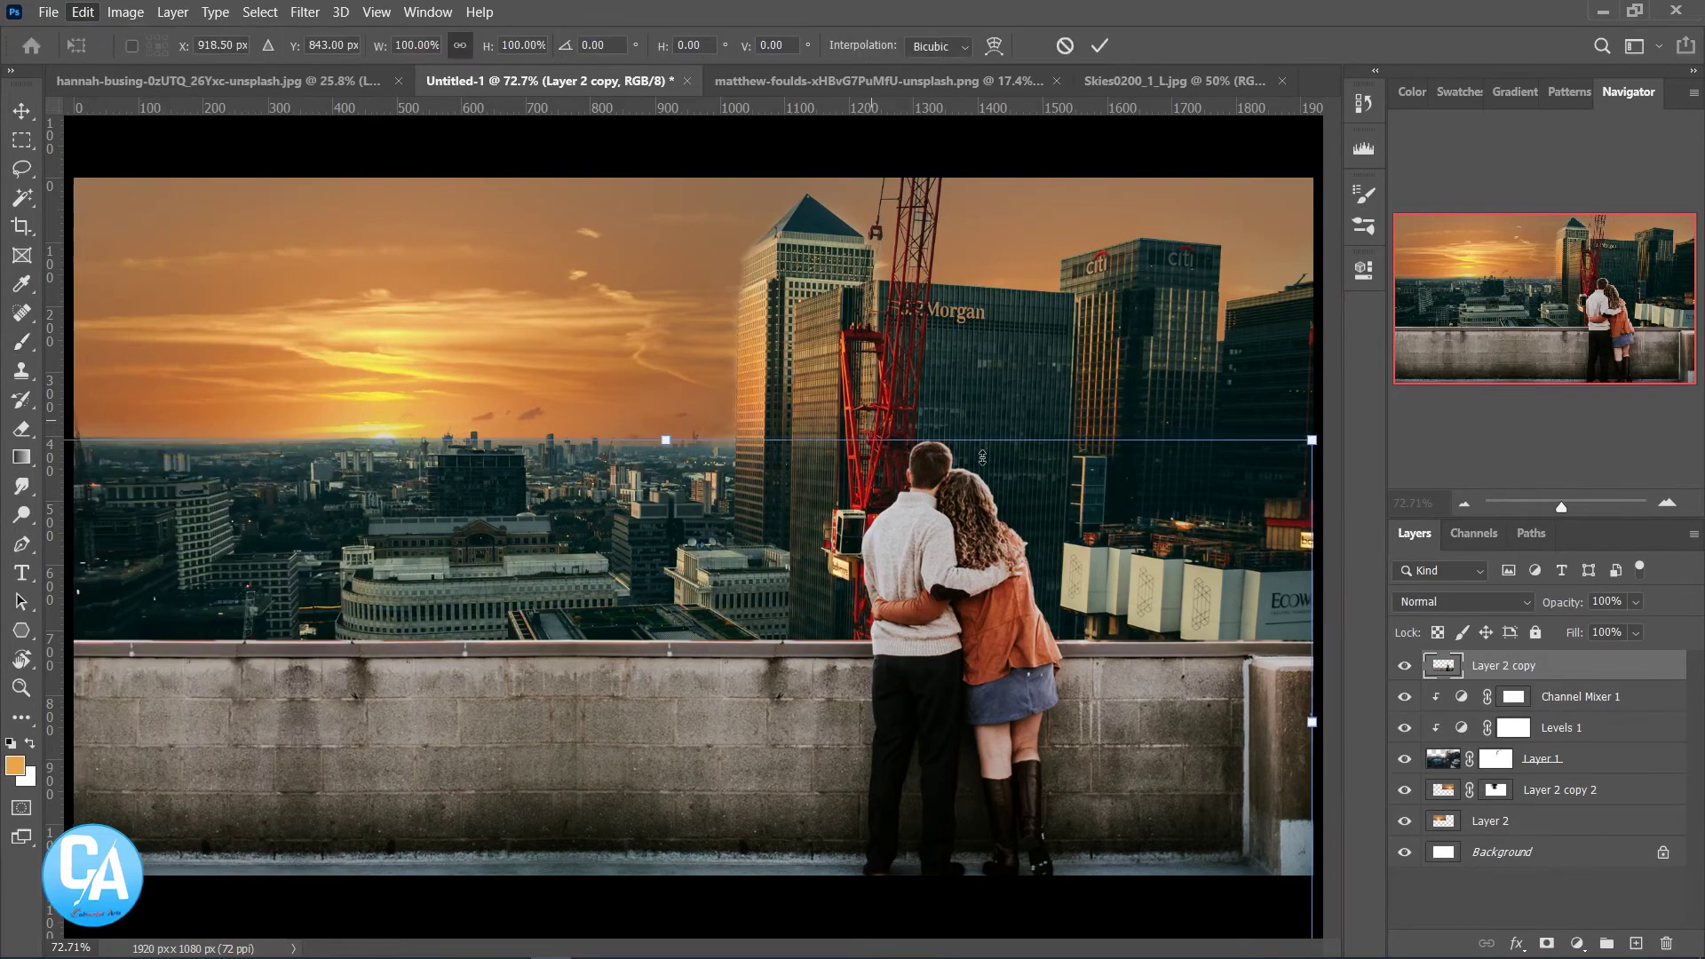
pyautogui.rightClick(1002, 525)
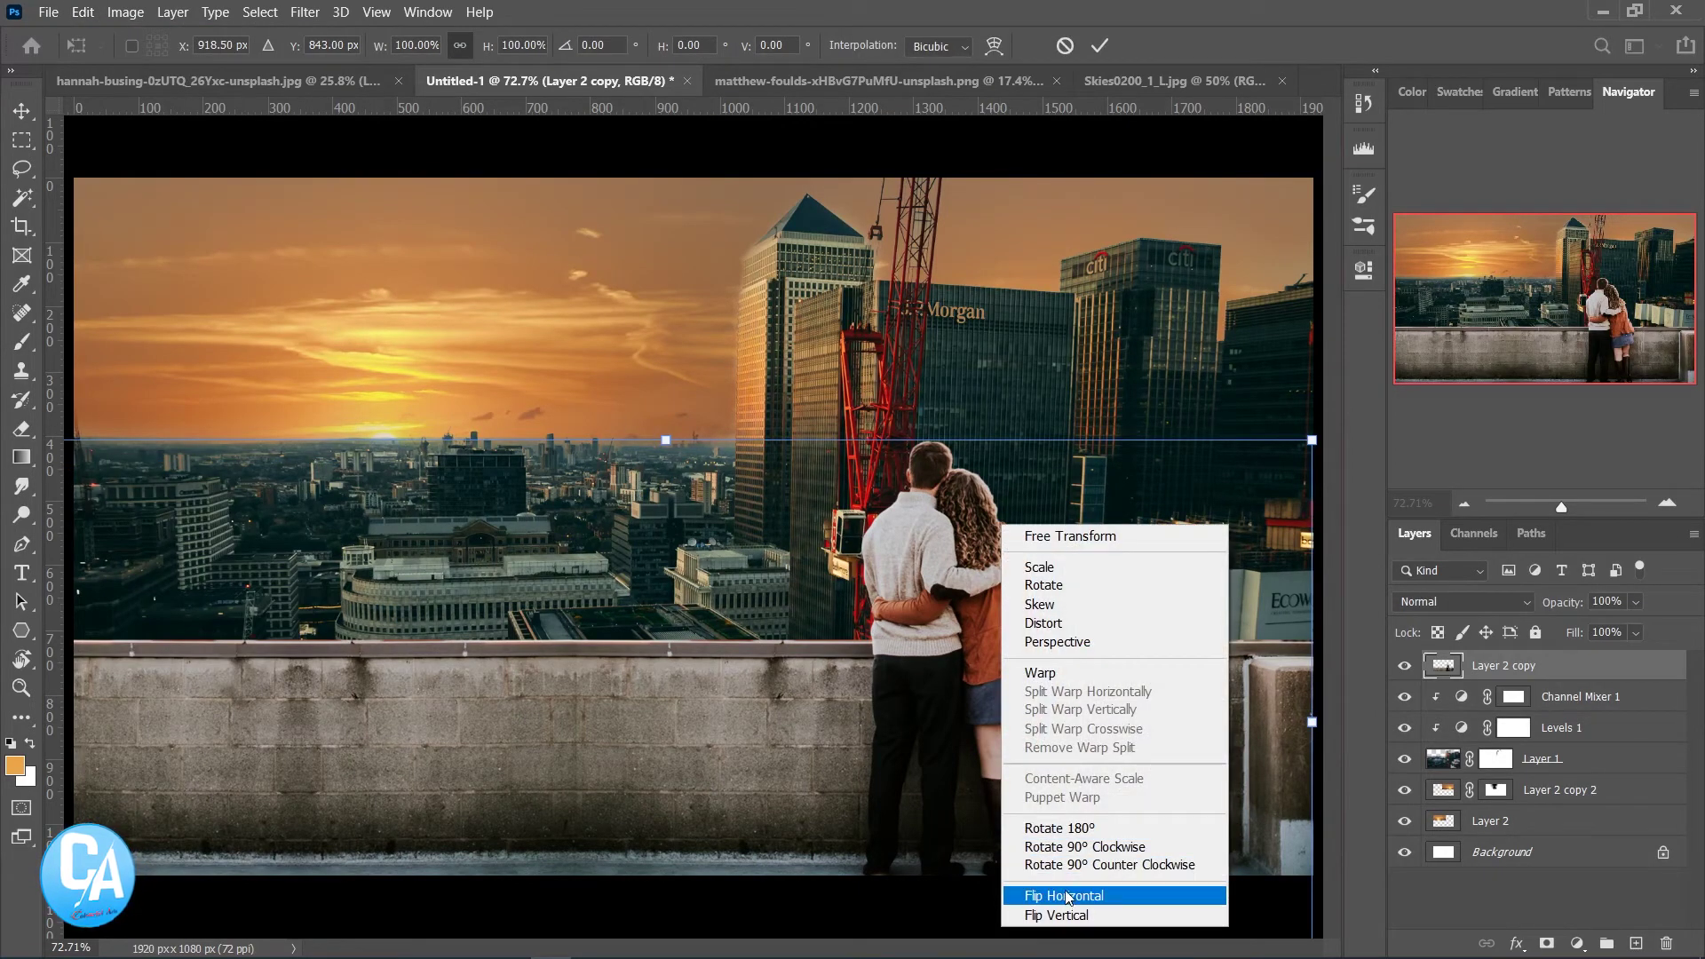
pyautogui.click(1070, 896)
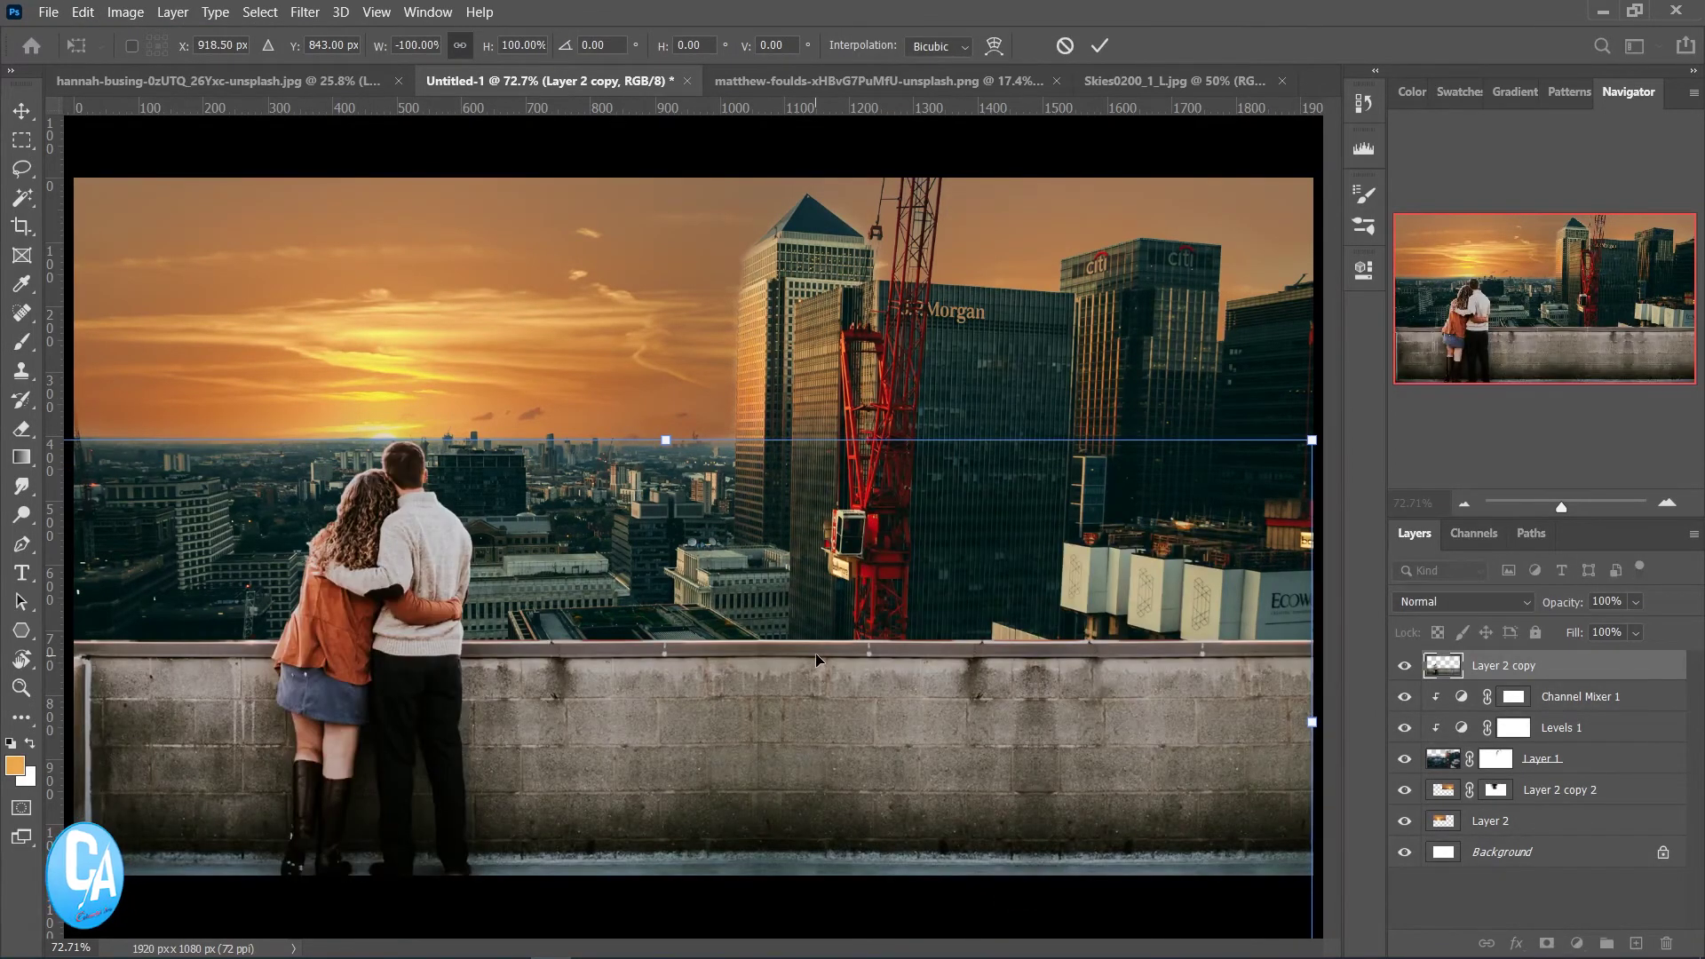
pyautogui.press('Return')
pyautogui.press('b')
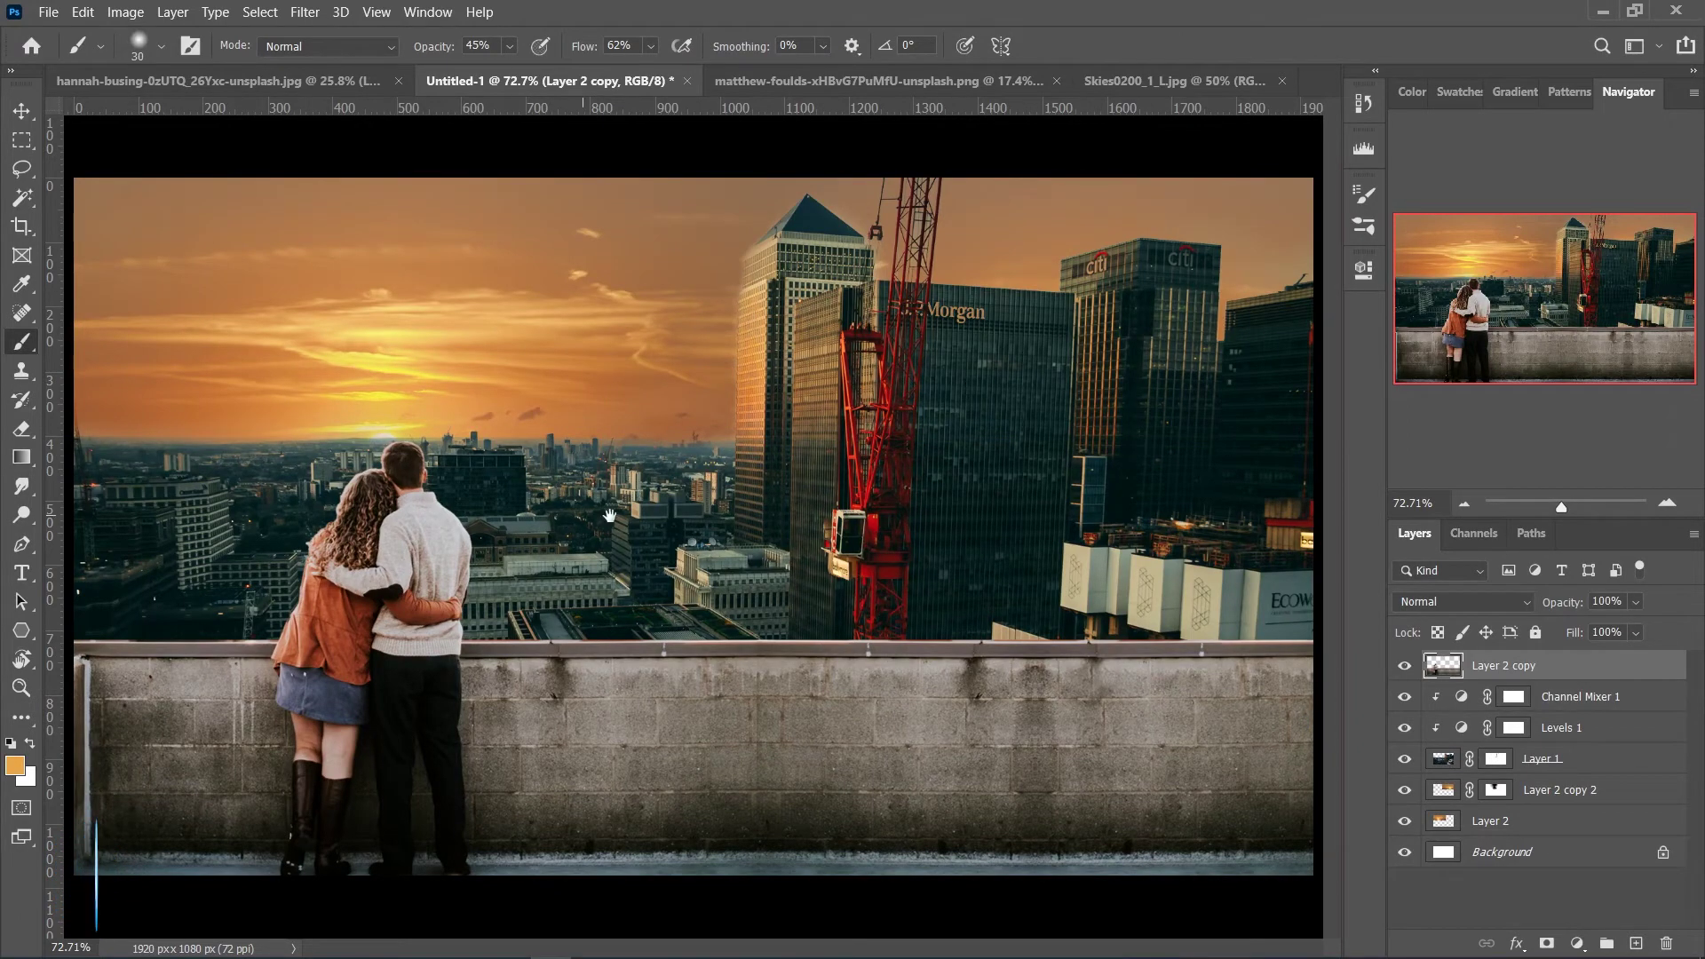
pyautogui.hotkey('ctrl', '-')
pyautogui.hotkey('ctrl', '-')
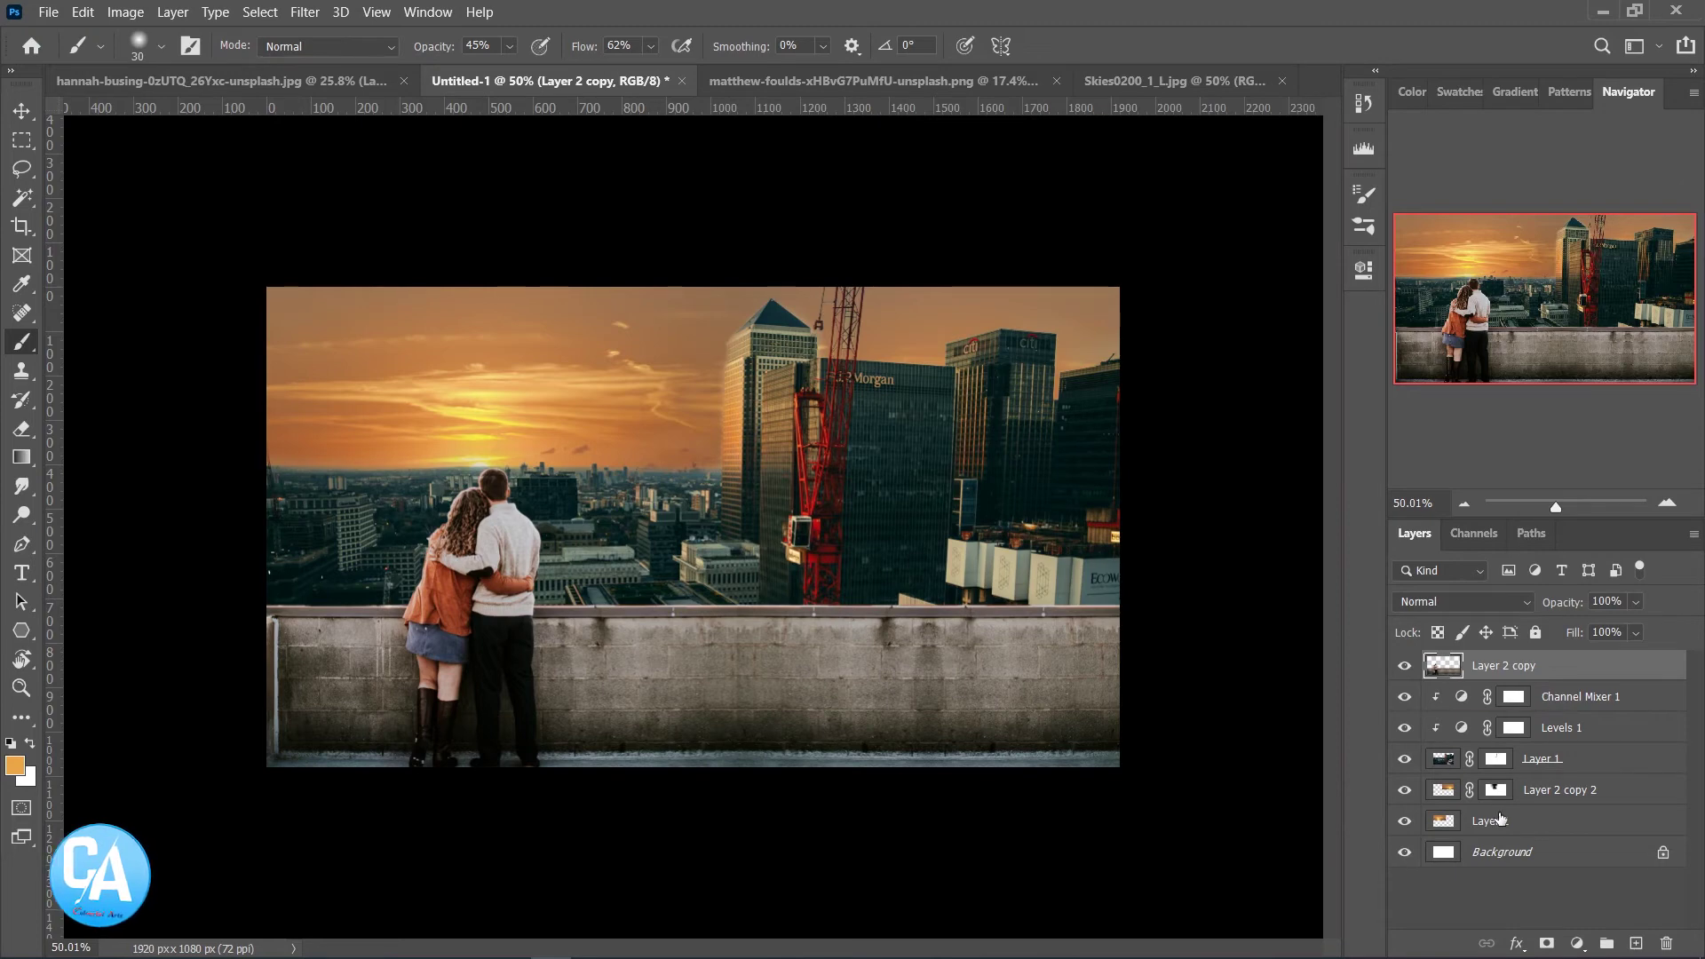
# Add a Color Balance clipped to Layer 2 copy with midtones -14, -28, -27
pyautogui.click(1578, 944)
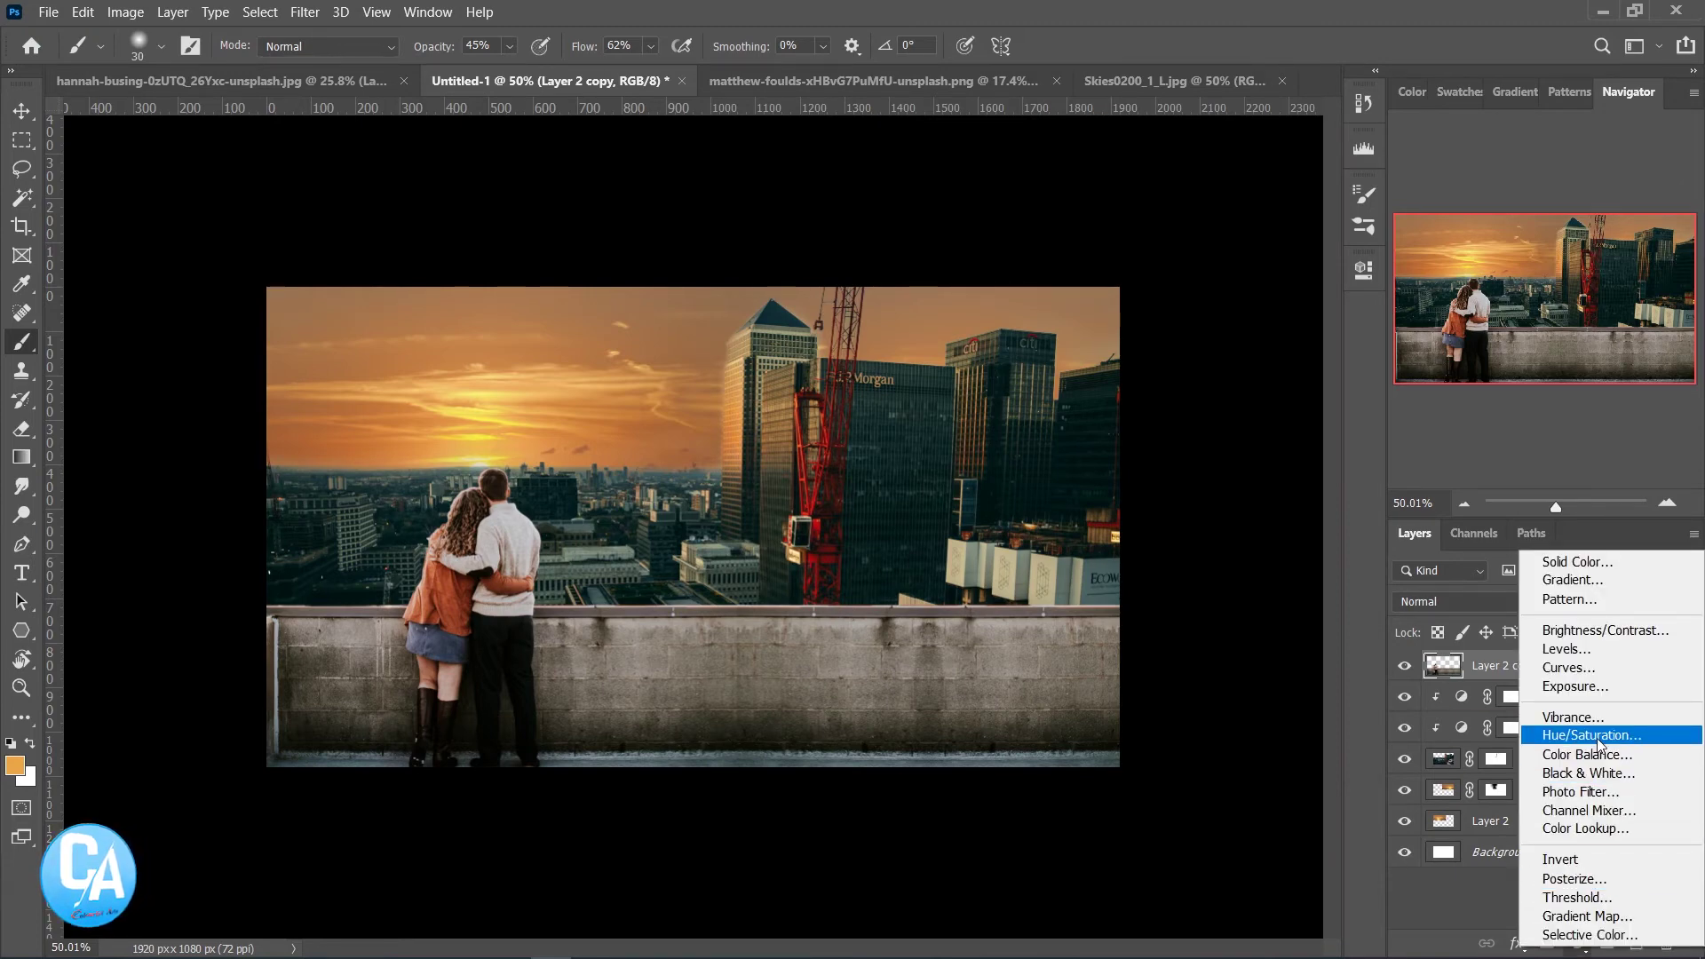
pyautogui.click(1587, 754)
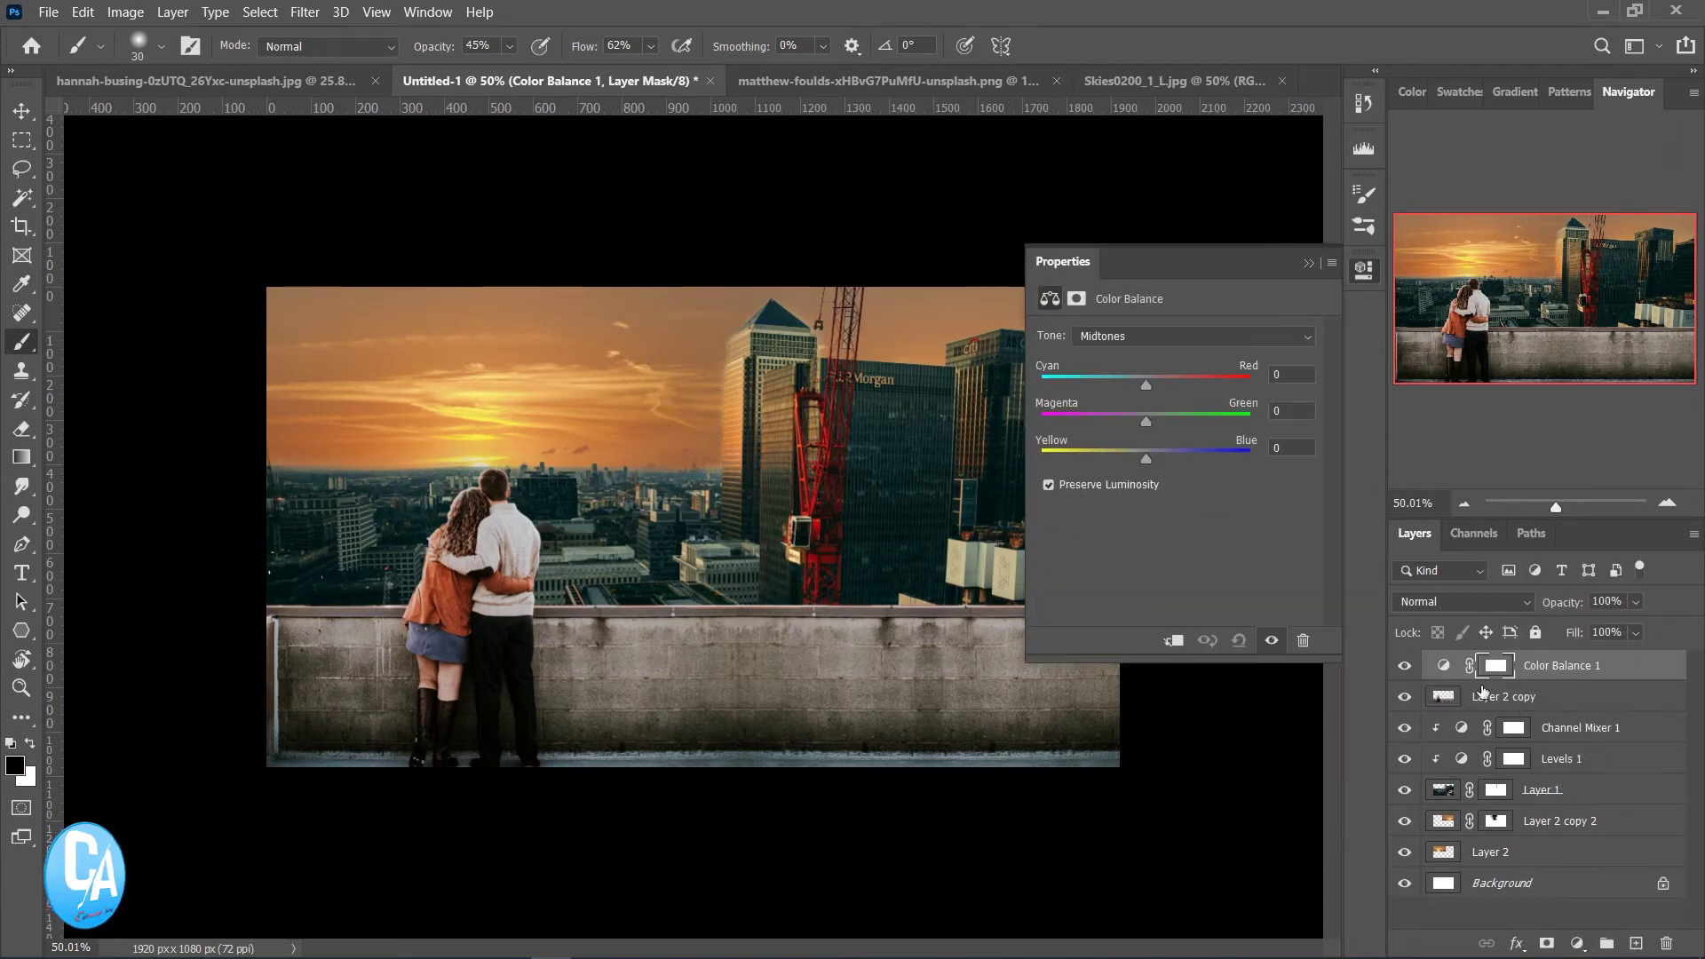
pyautogui.click(1174, 640)
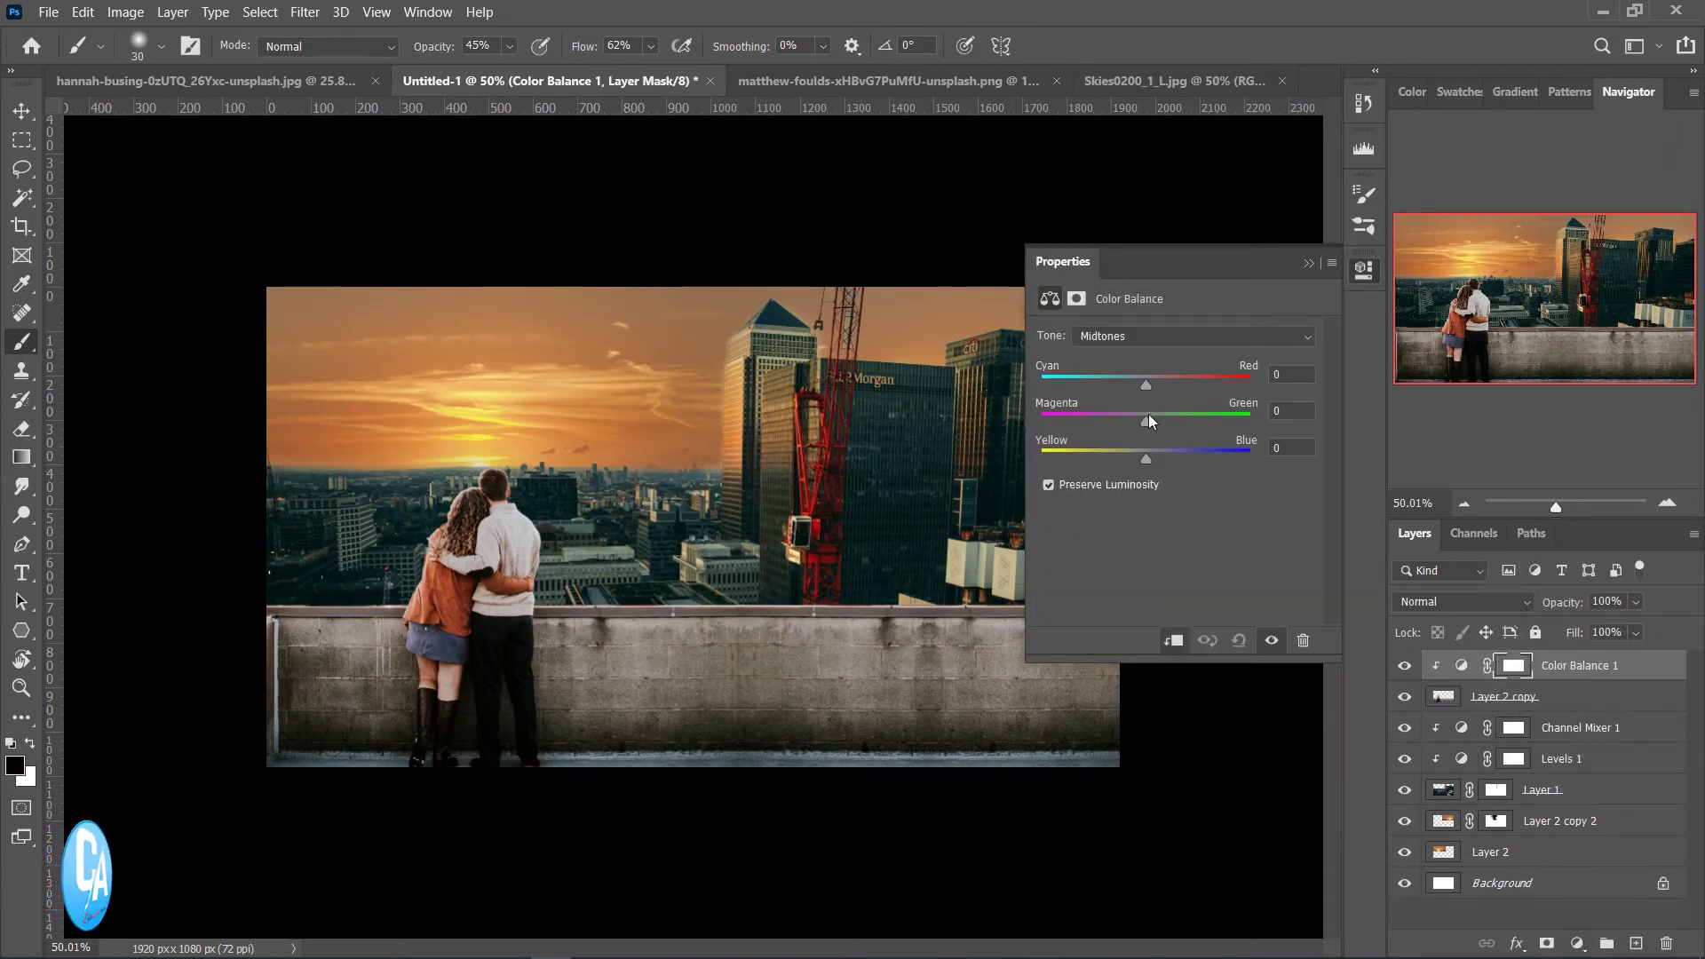
pyautogui.moveTo(1149, 419)
pyautogui.mouseDown()
pyautogui.moveTo(1133, 424)
pyautogui.moveTo(1131, 385)
pyautogui.moveTo(1153, 387)
pyautogui.moveTo(1138, 385)
pyautogui.mouseUp()
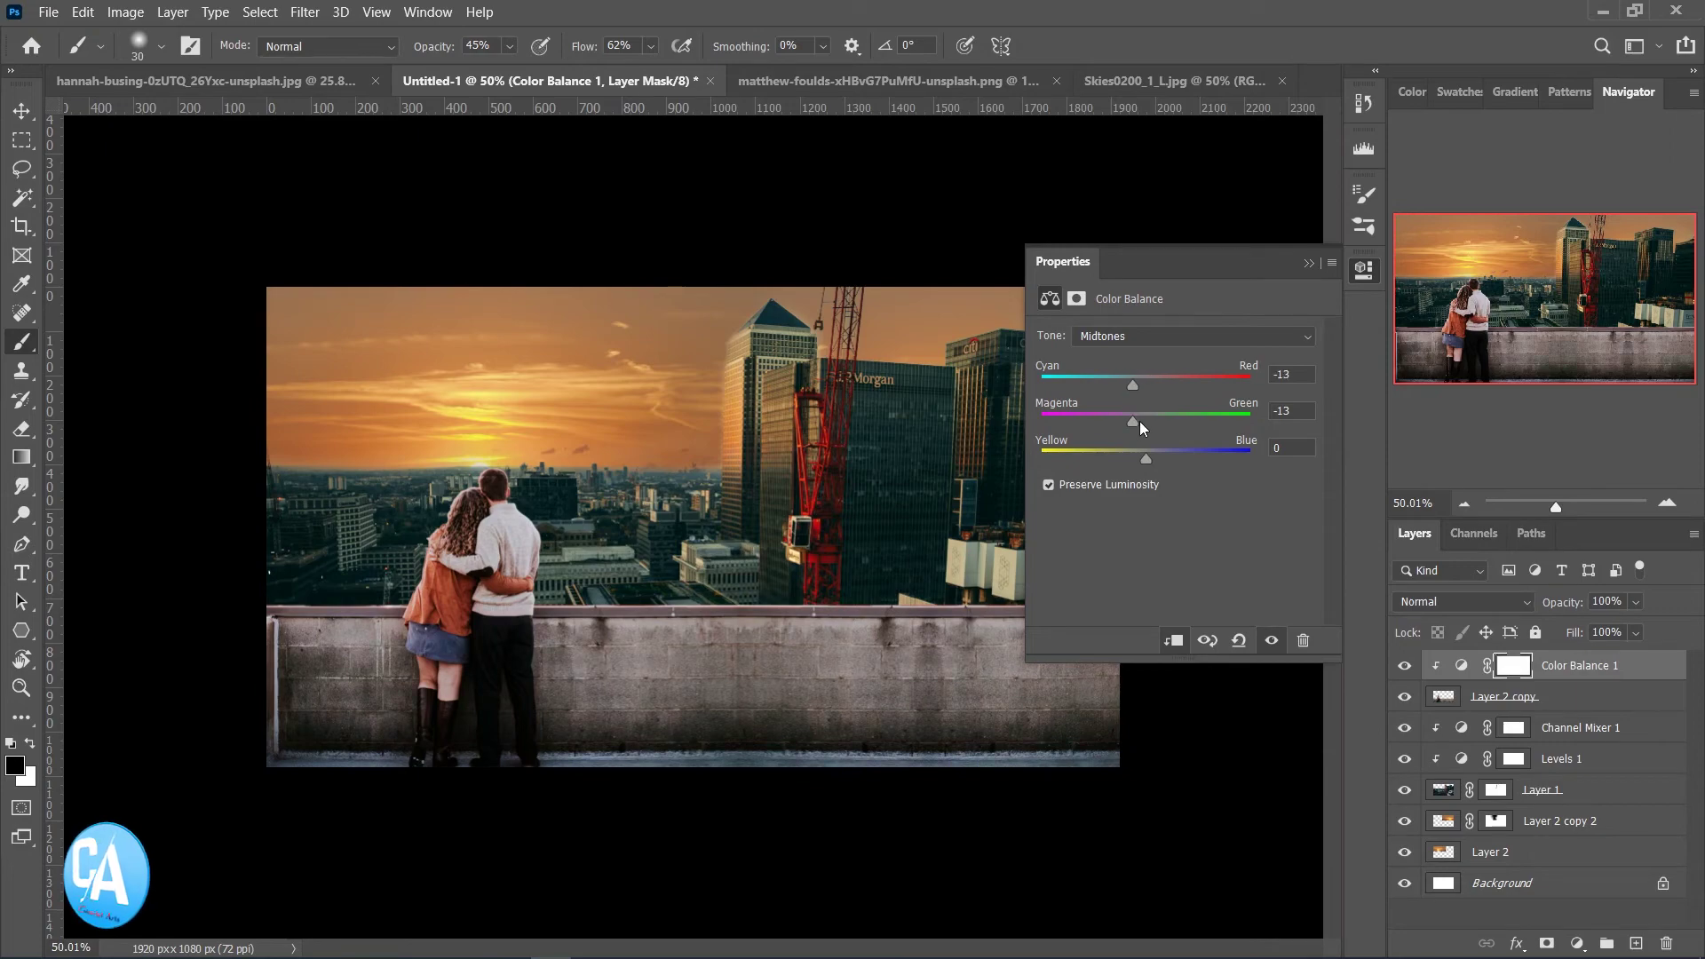
pyautogui.moveTo(1146, 456); pyautogui.dragTo(1125, 458)
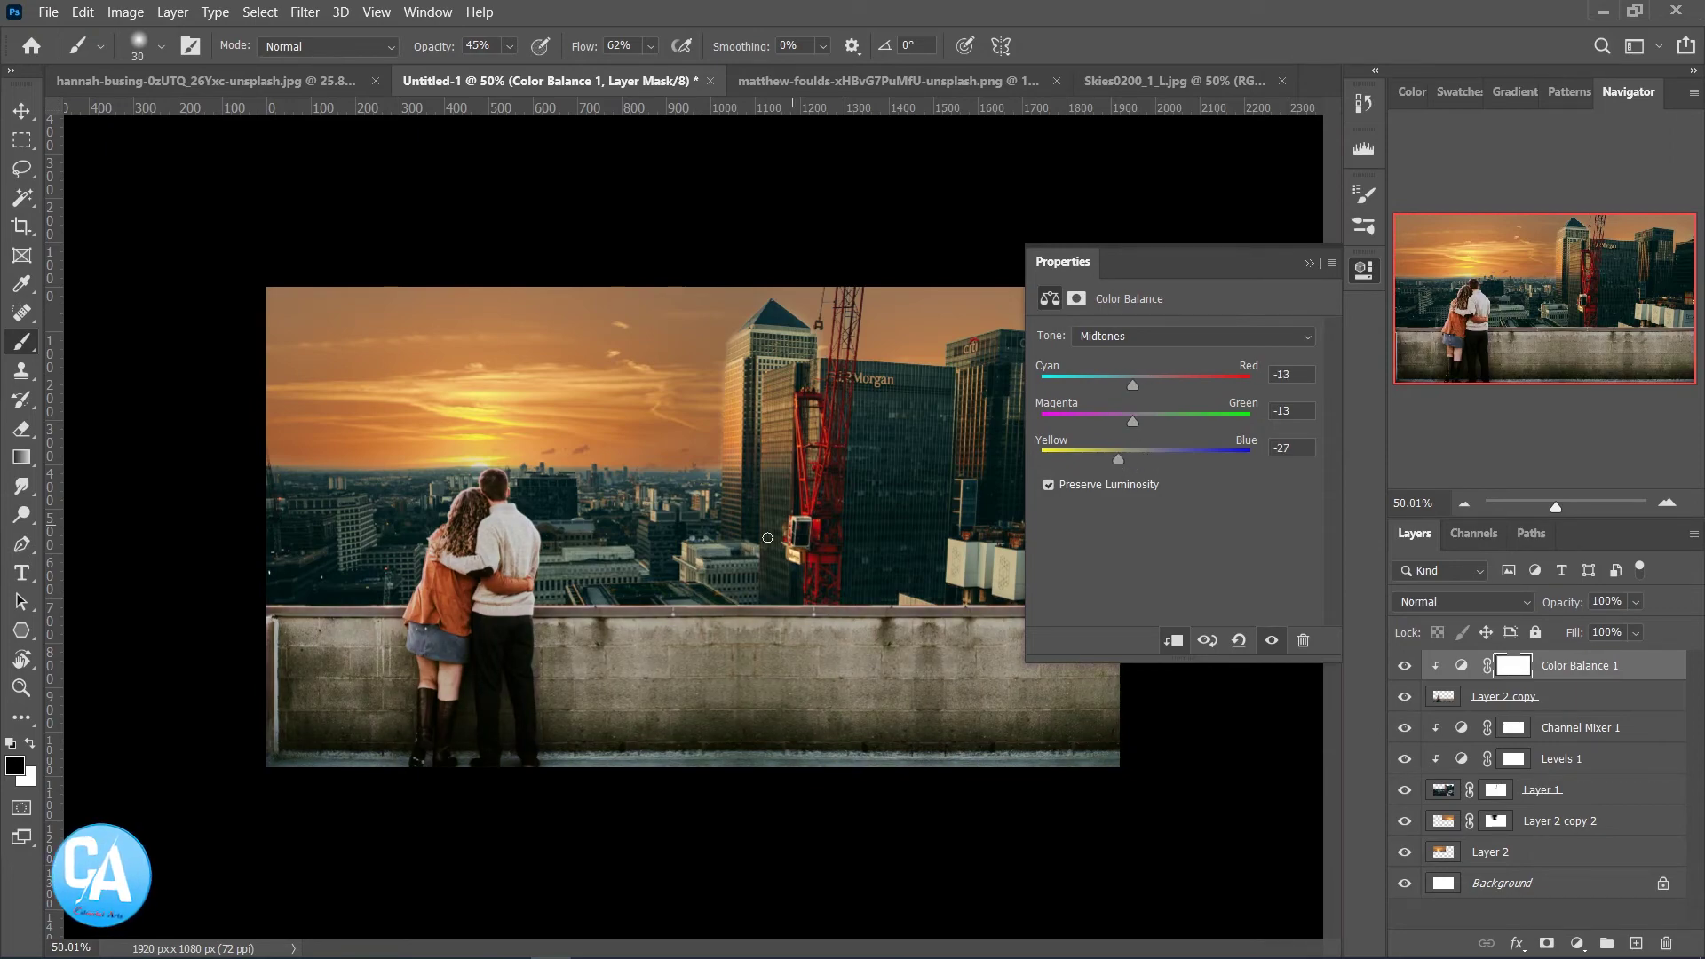
pyautogui.moveTo(588, 613)
pyautogui.mouseDown()
pyautogui.moveTo(649, 643)
pyautogui.moveTo(753, 578)
pyautogui.mouseUp()
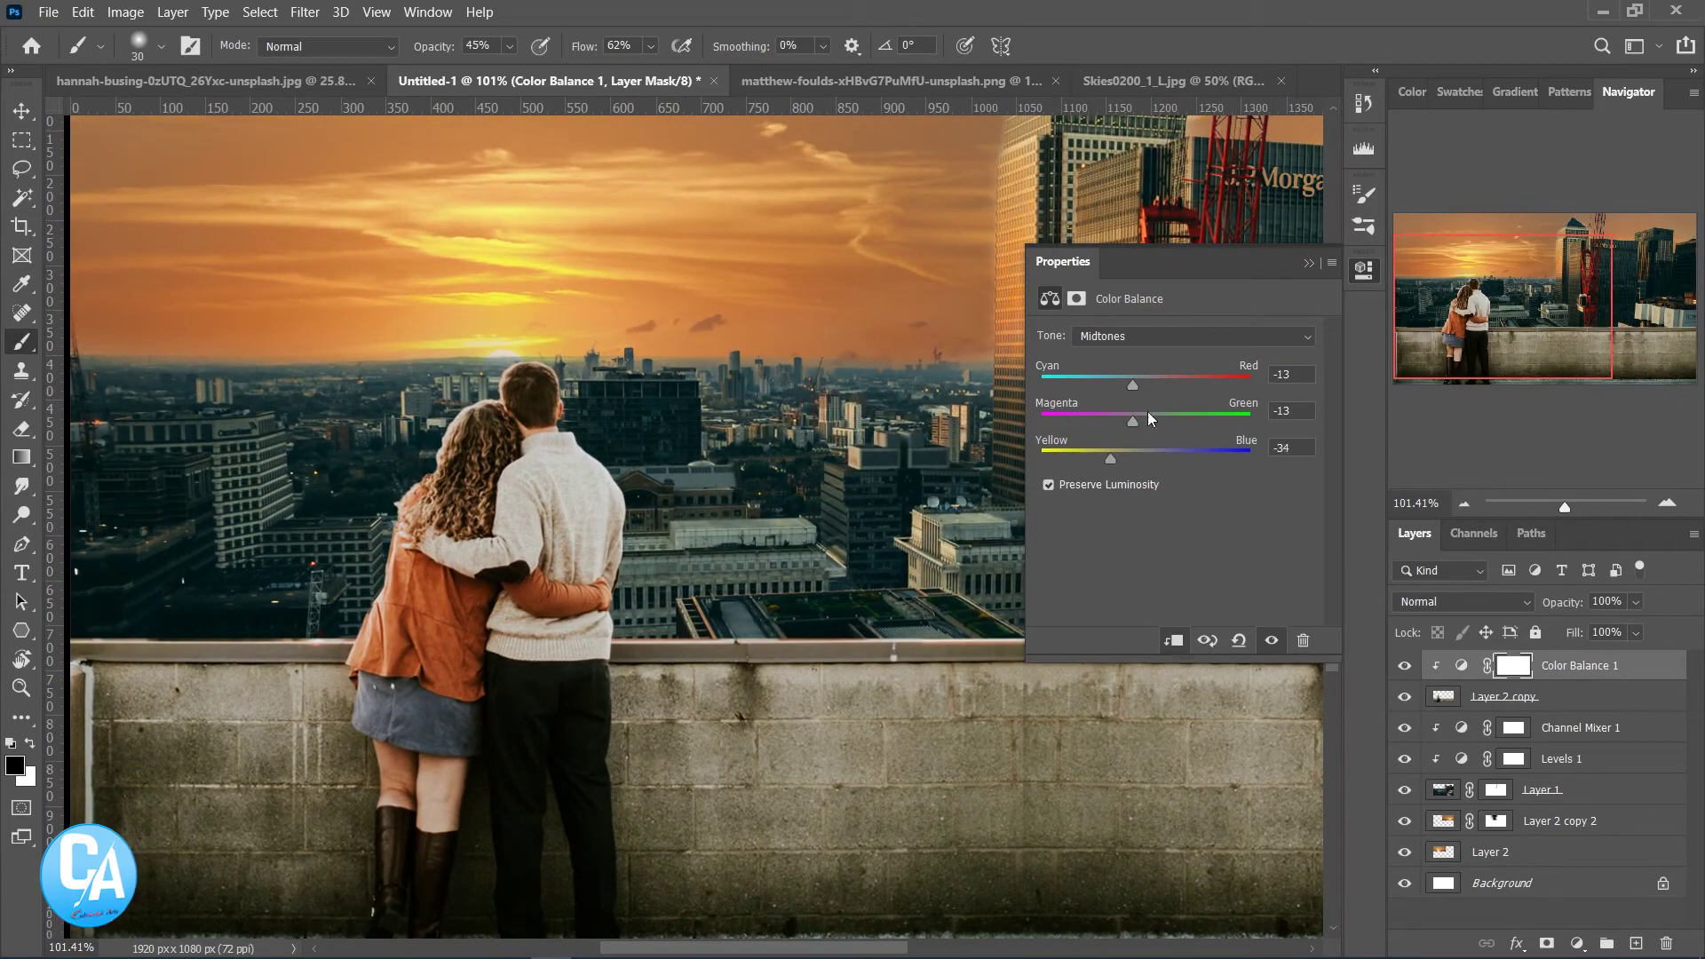
pyautogui.moveTo(1133, 423); pyautogui.dragTo(1124, 422)
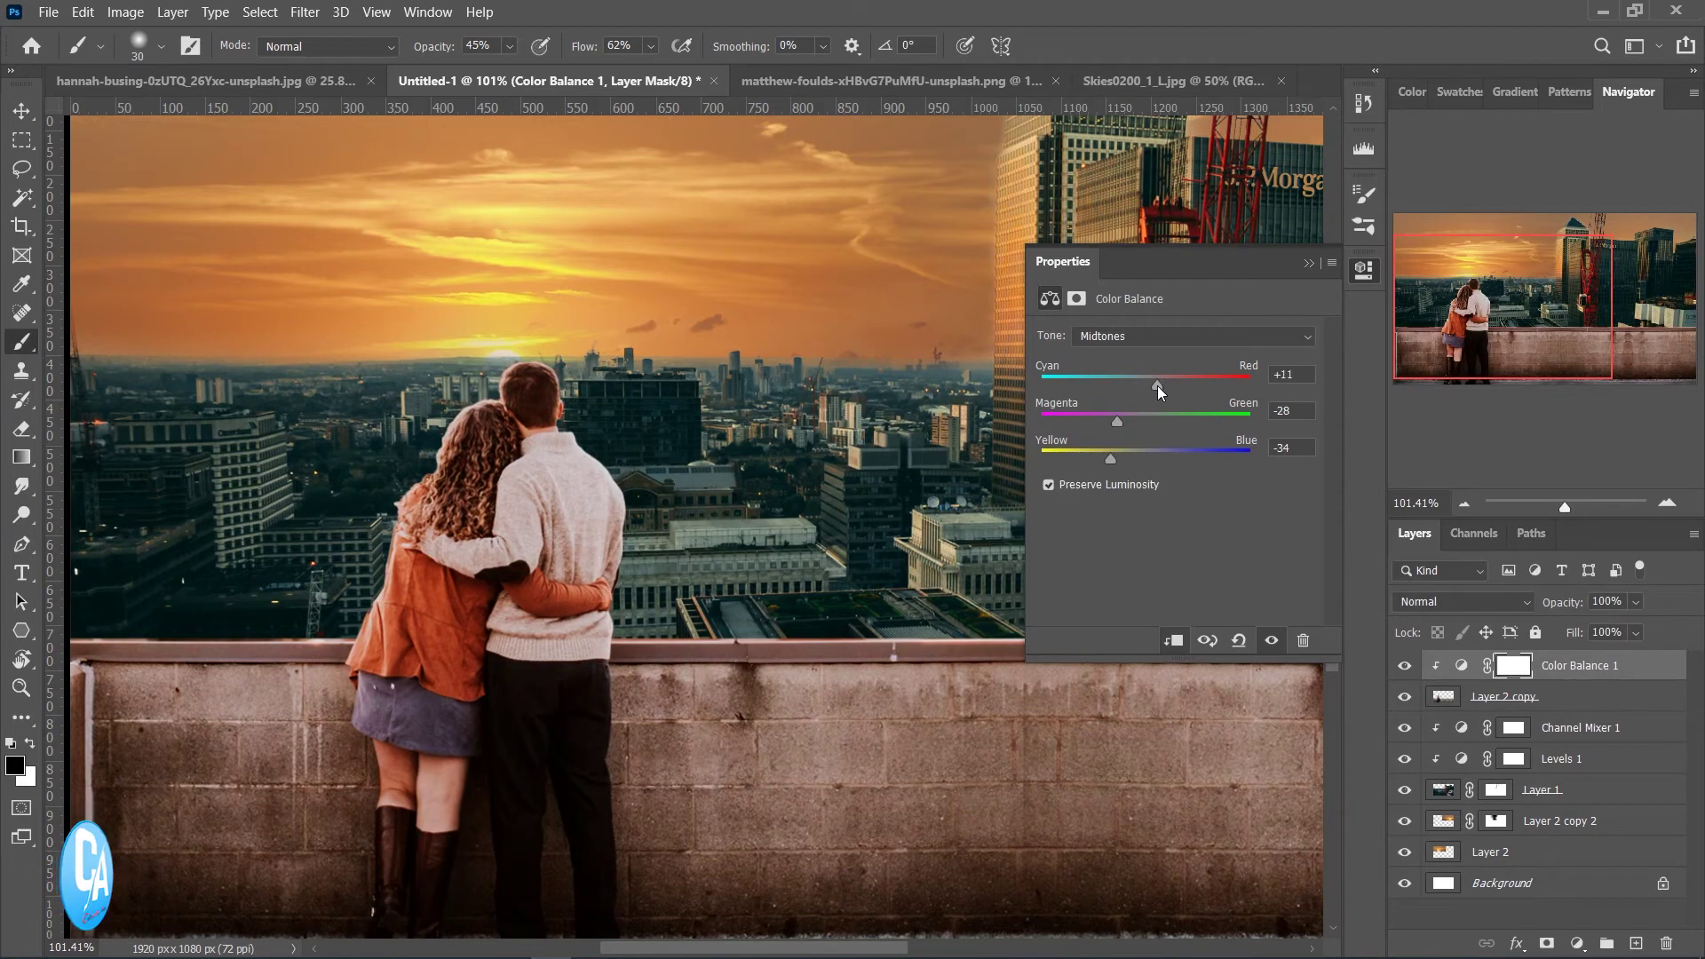
pyautogui.moveTo(1165, 384); pyautogui.dragTo(1133, 387)
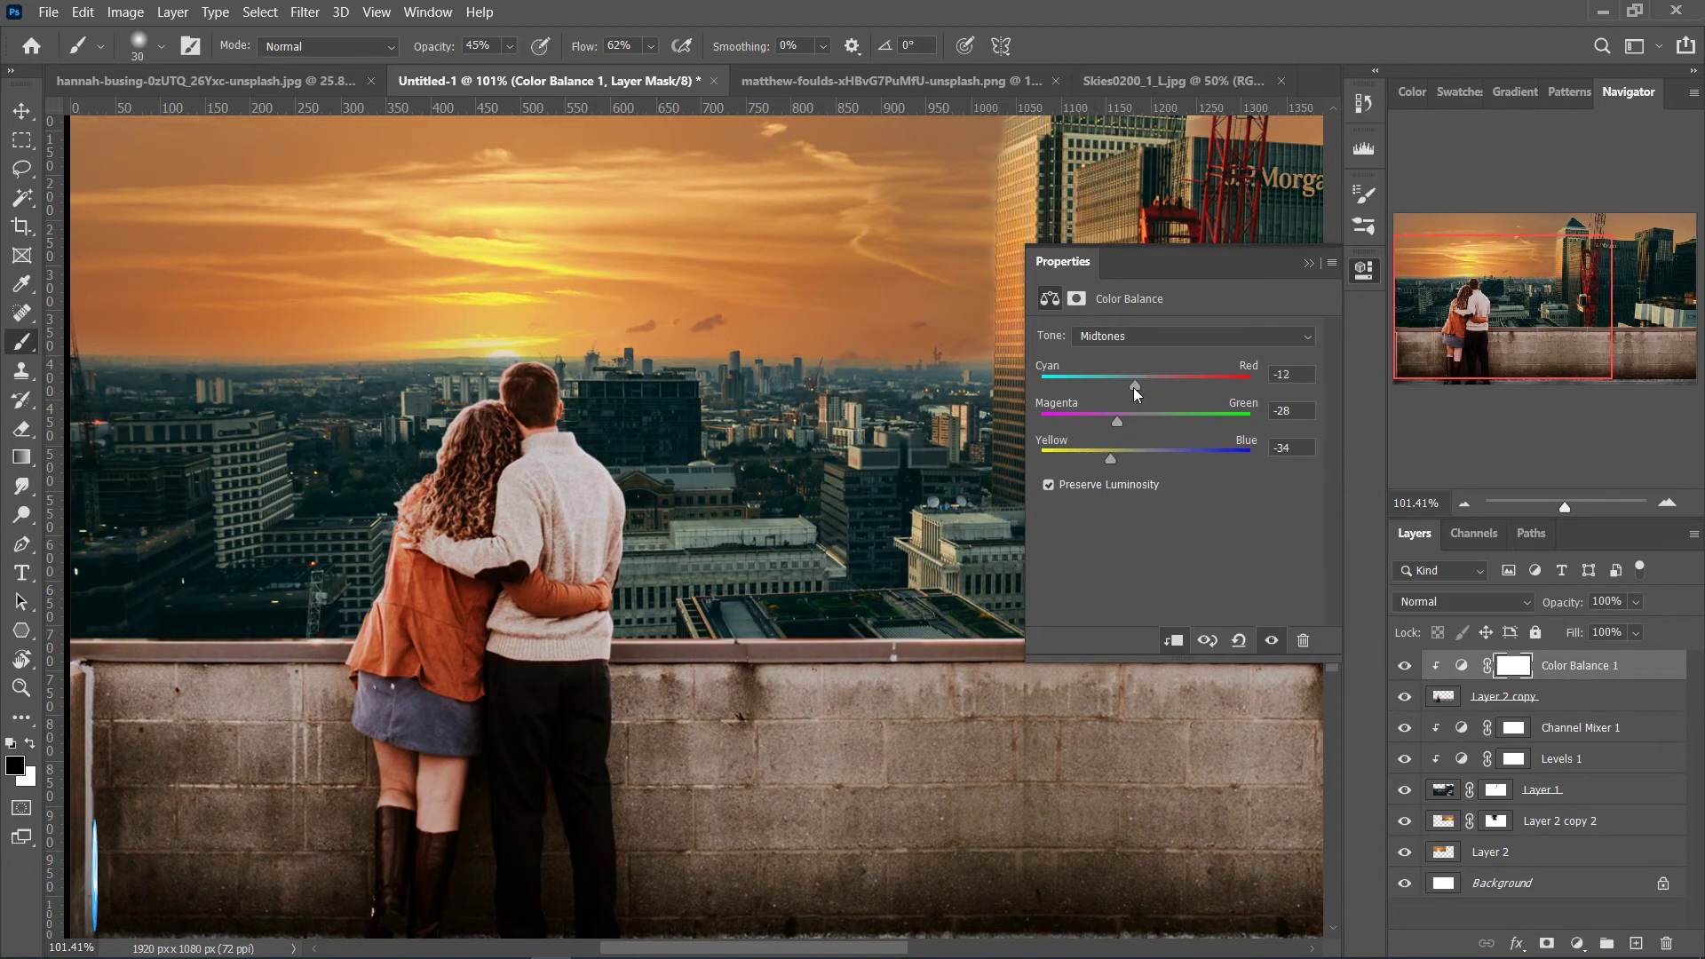
pyautogui.moveTo(1117, 456)
pyautogui.mouseDown()
pyautogui.moveTo(1133, 451)
pyautogui.moveTo(1117, 451)
pyautogui.mouseUp()
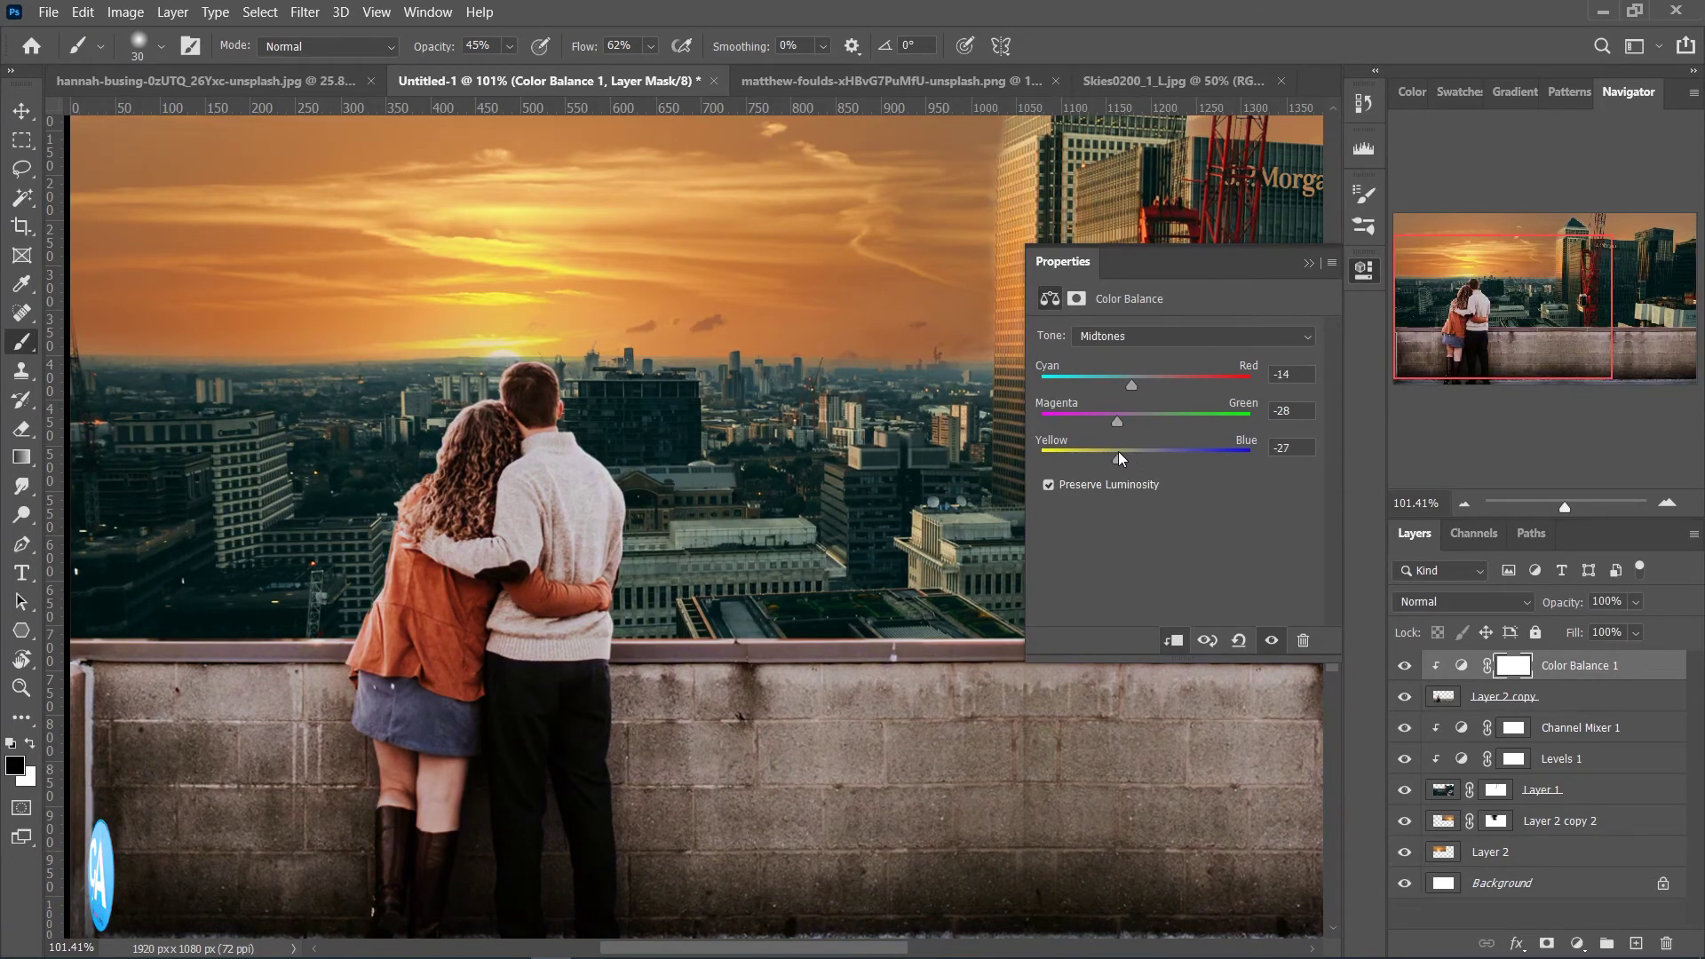
pyautogui.click(1363, 269)
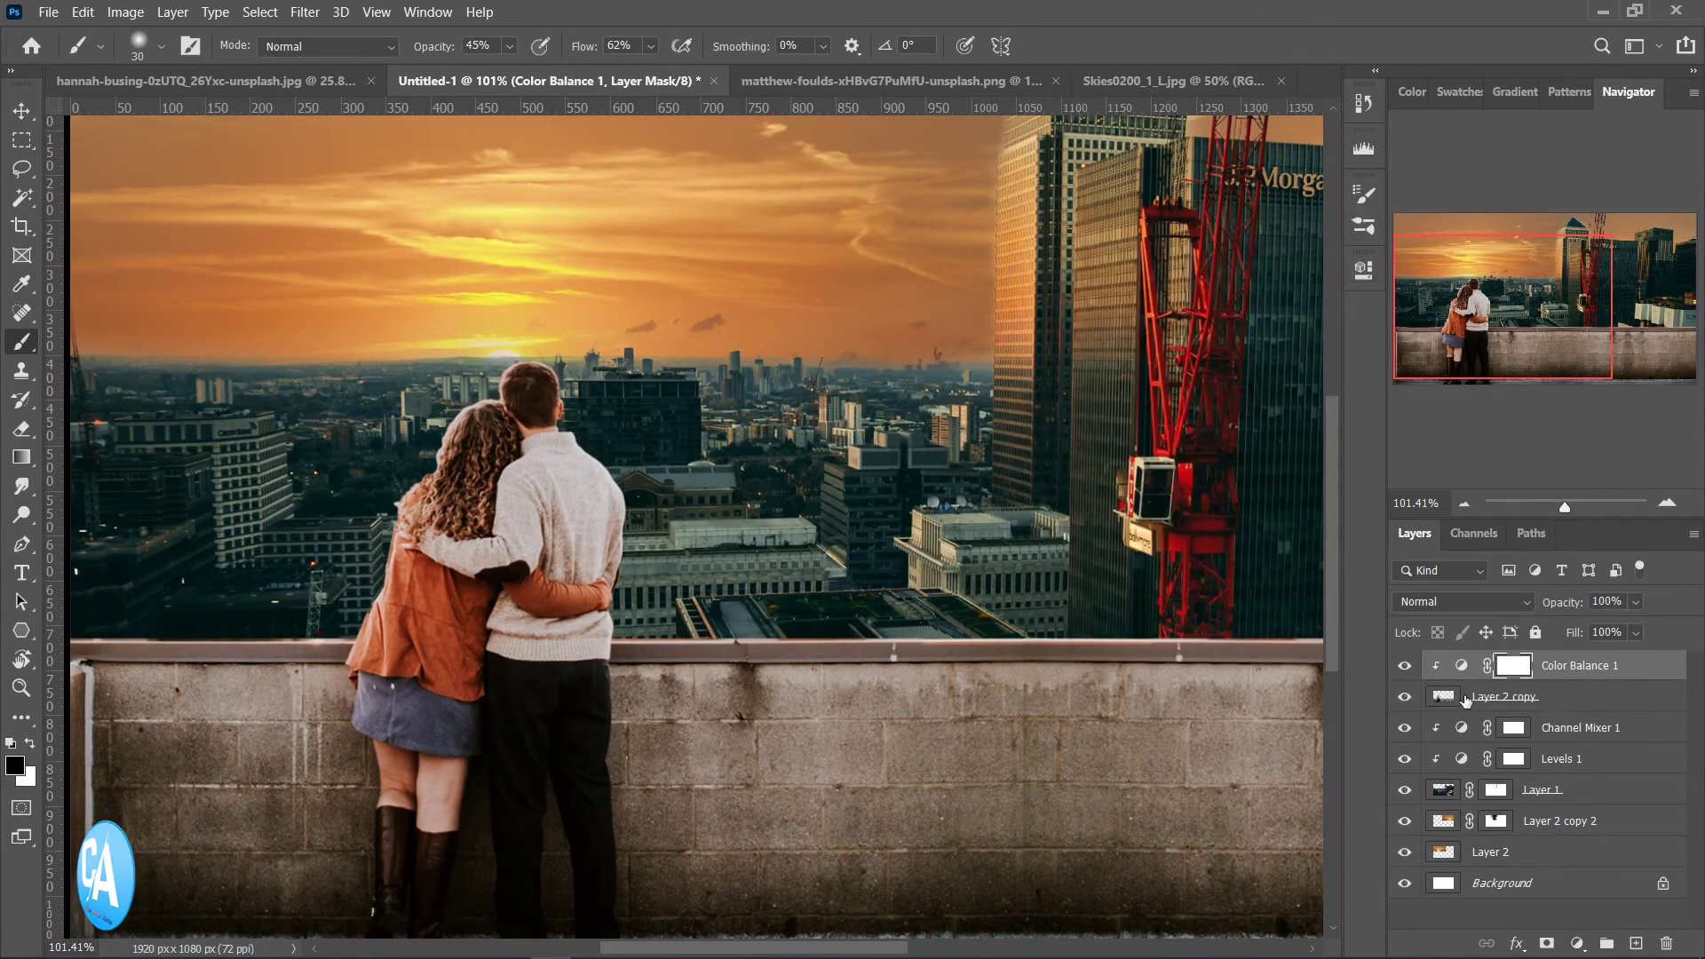
# Add a clipped Channel Mixer on the couple layer with Blue output Red +17, Green +17, Blue +78
pyautogui.click(1578, 944)
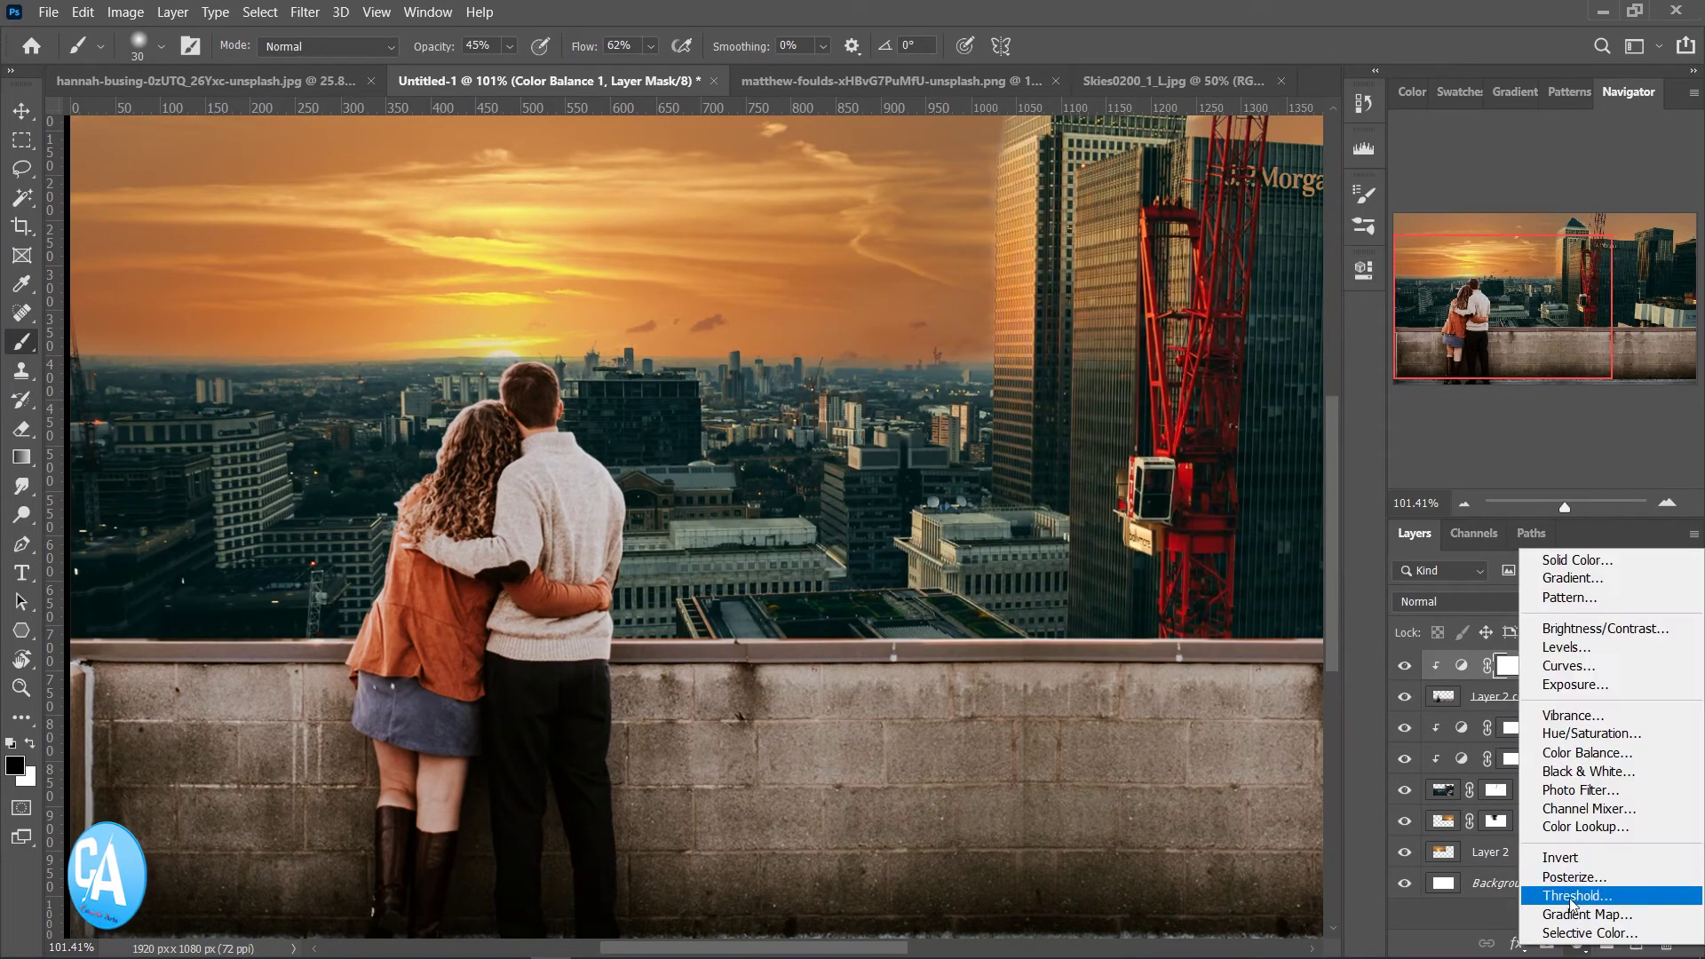
pyautogui.click(1589, 812)
pyautogui.moveTo(1184, 482); pyautogui.dragTo(1197, 486)
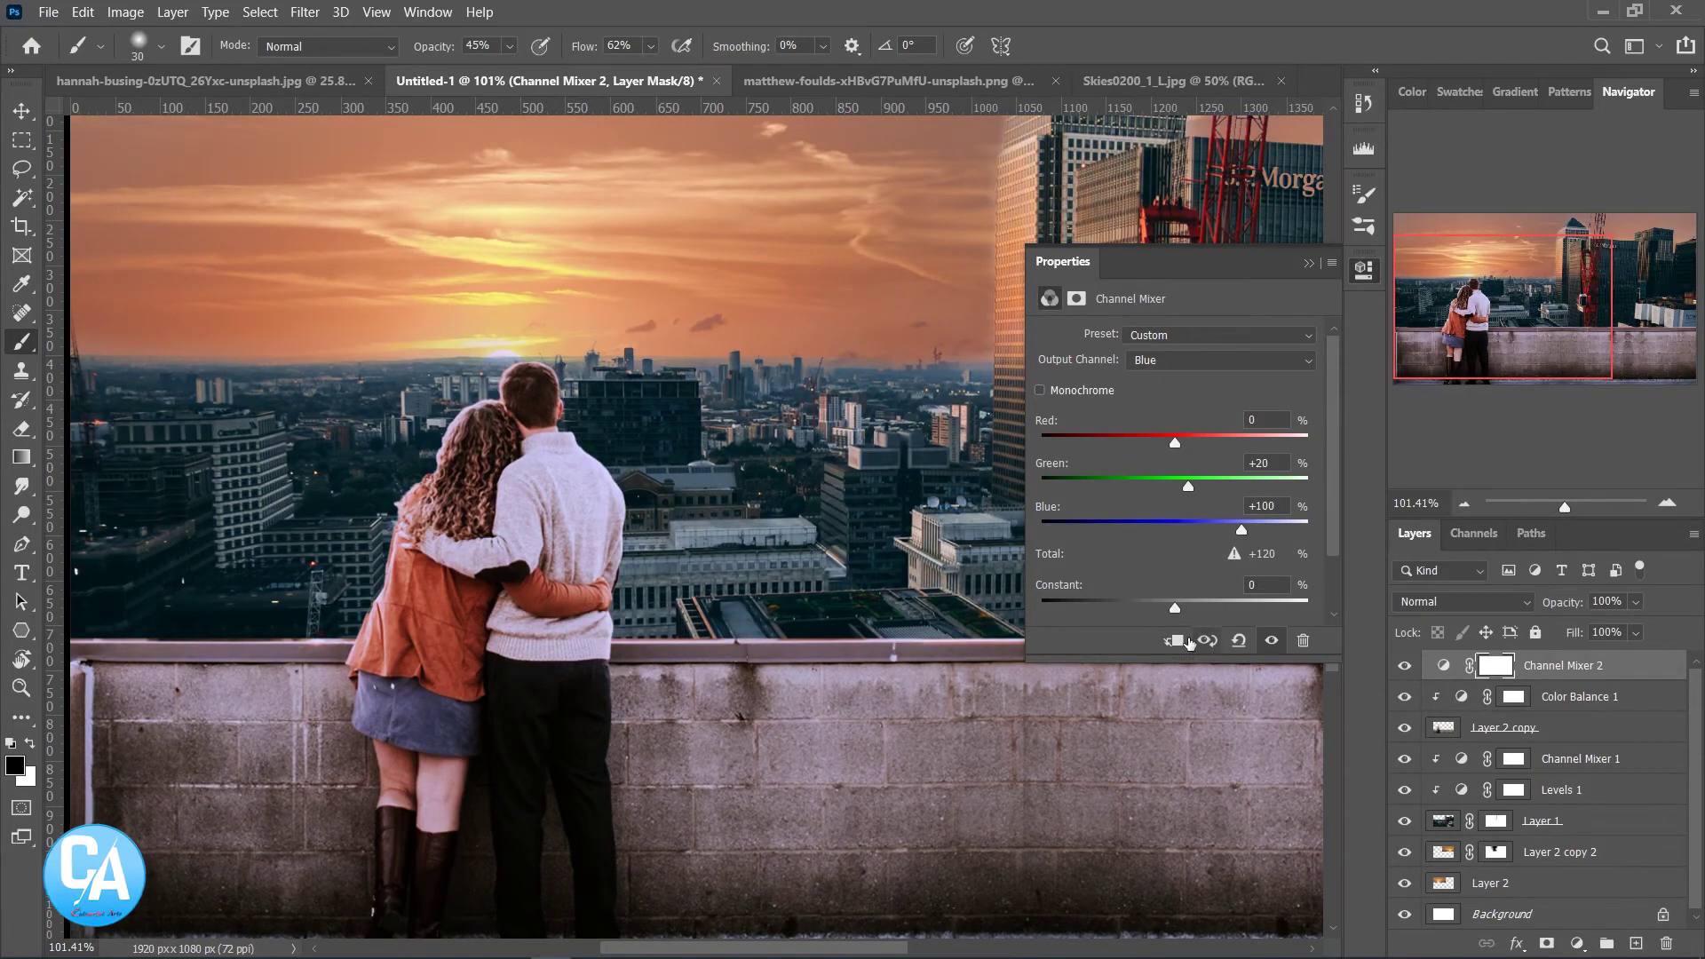
pyautogui.click(1173, 640)
pyautogui.moveTo(1188, 488); pyautogui.dragTo(1178, 487)
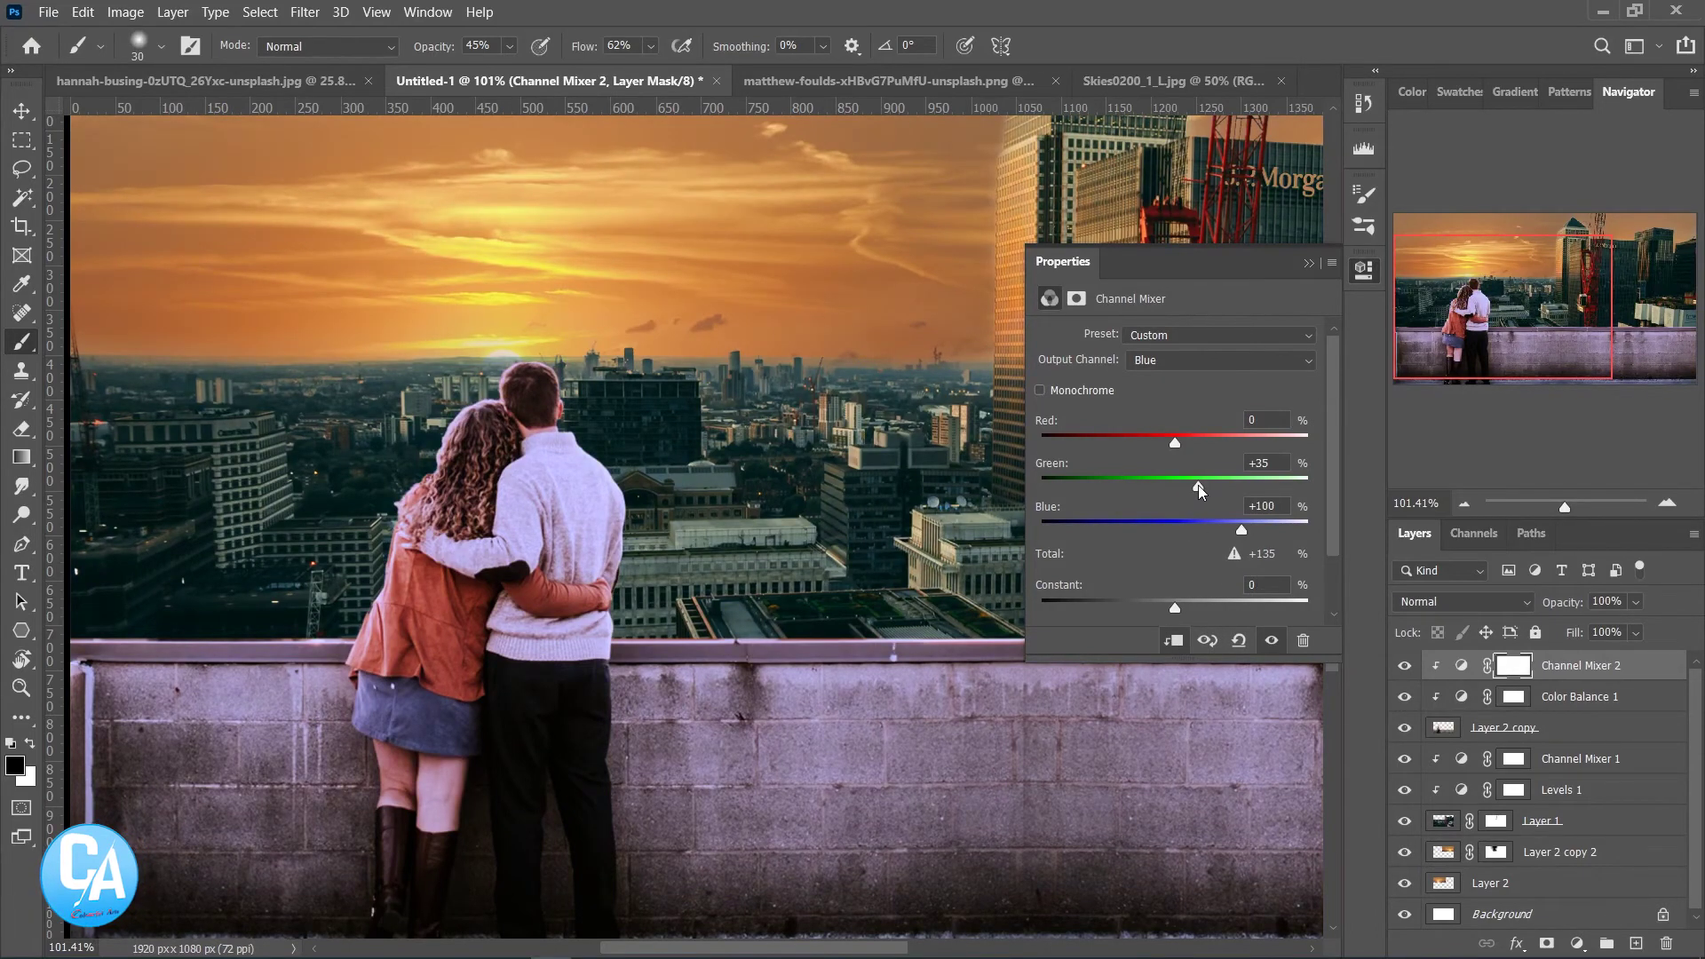
pyautogui.moveTo(1242, 530); pyautogui.dragTo(1221, 531)
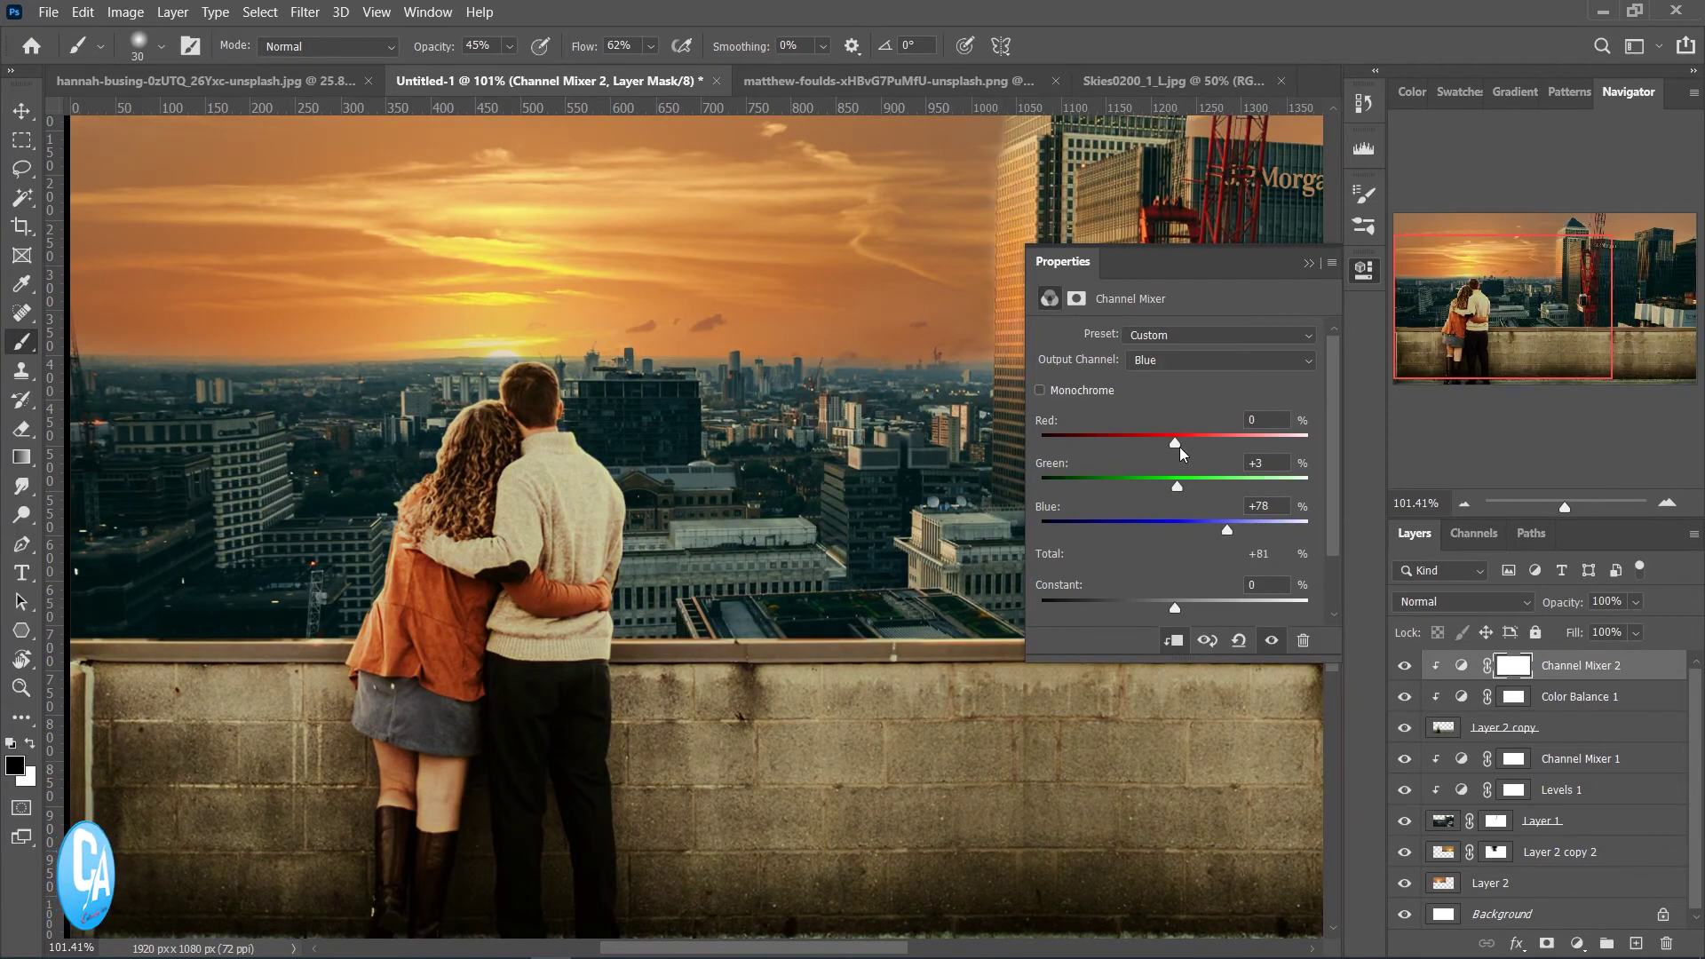
pyautogui.moveTo(1174, 443); pyautogui.dragTo(1188, 487)
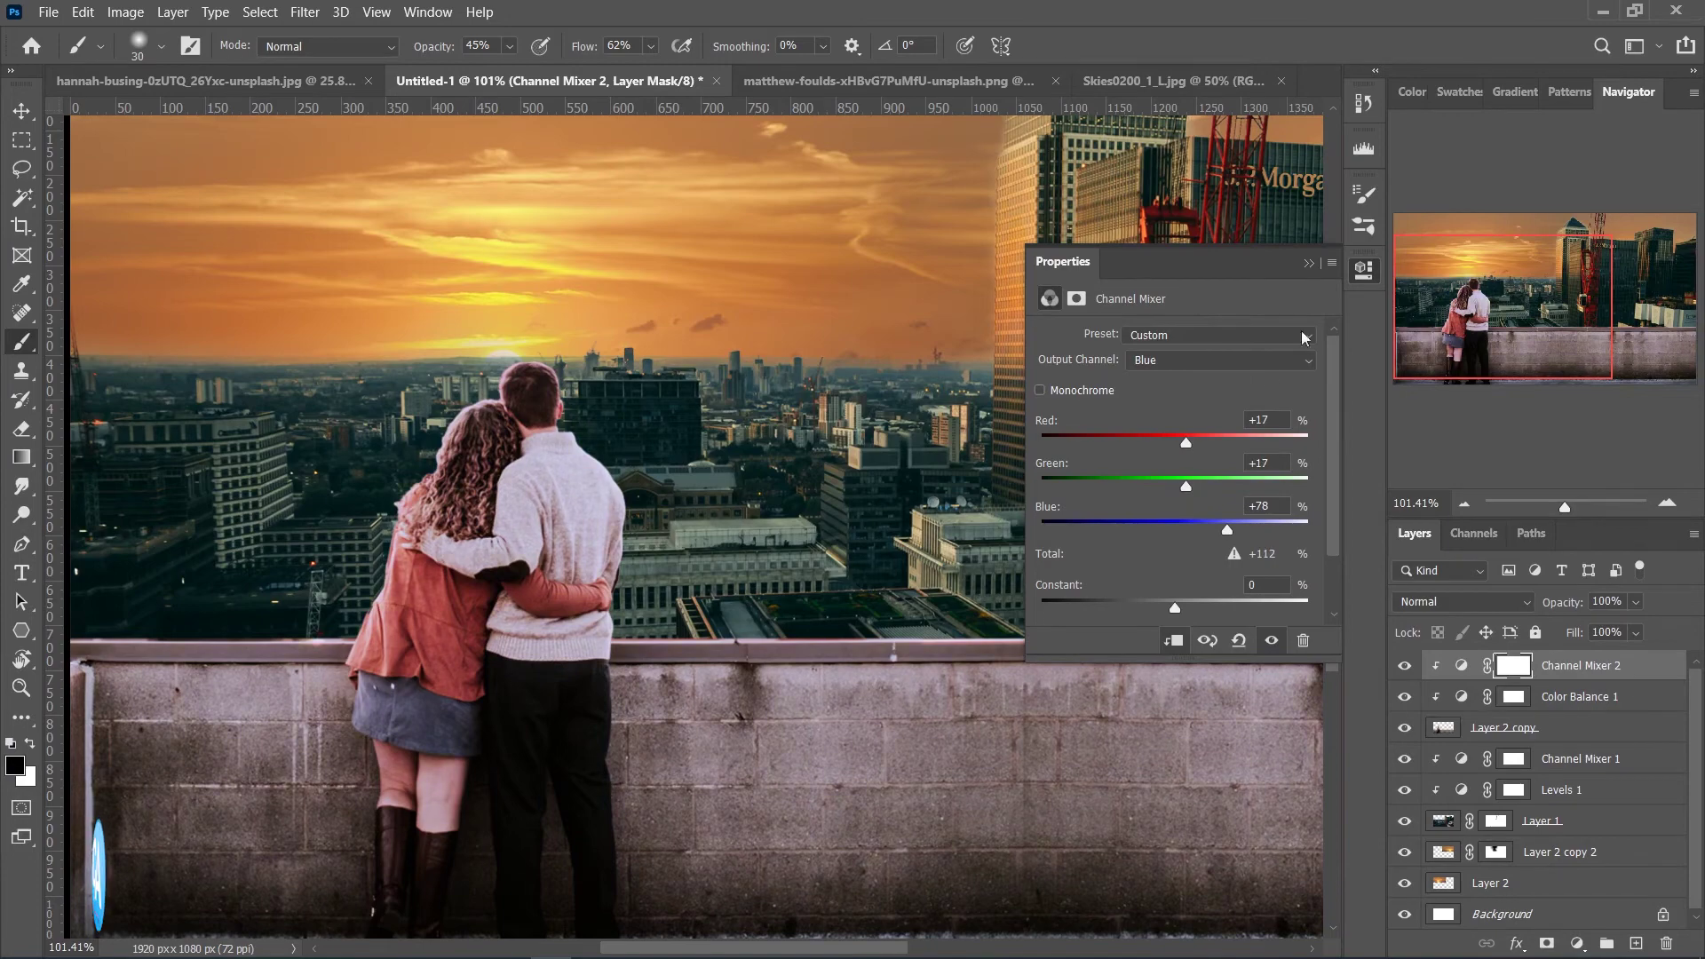
pyautogui.click(1364, 270)
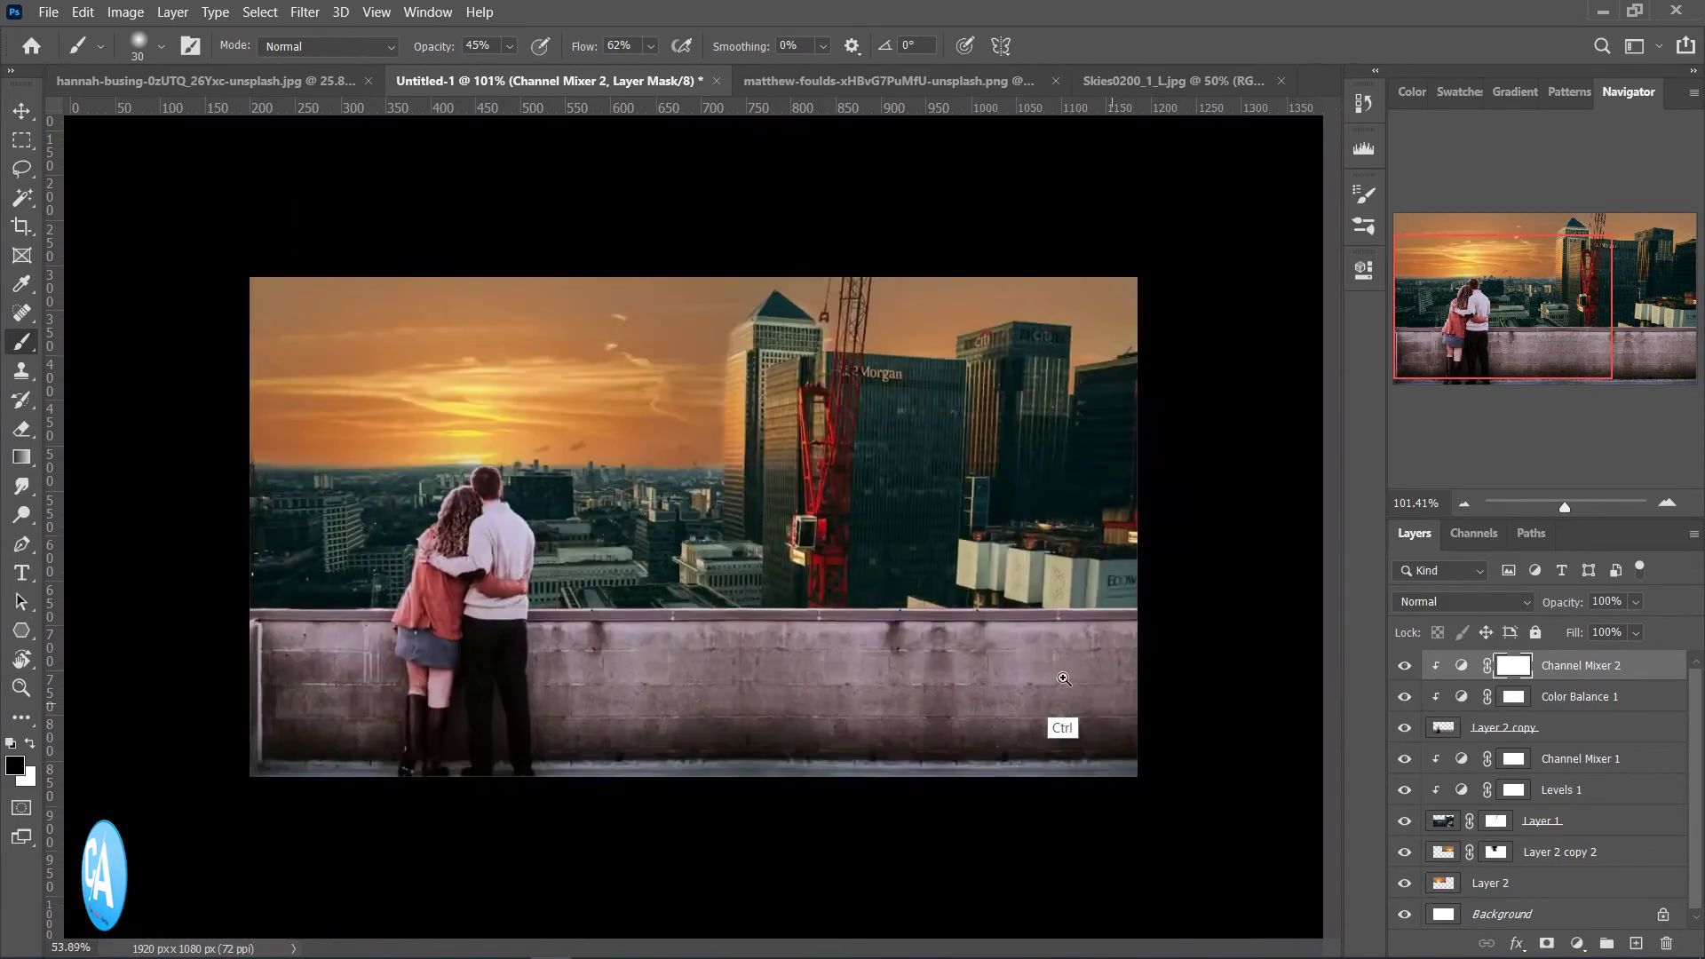
pyautogui.moveTo(1136, 608); pyautogui.dragTo(1072, 680)
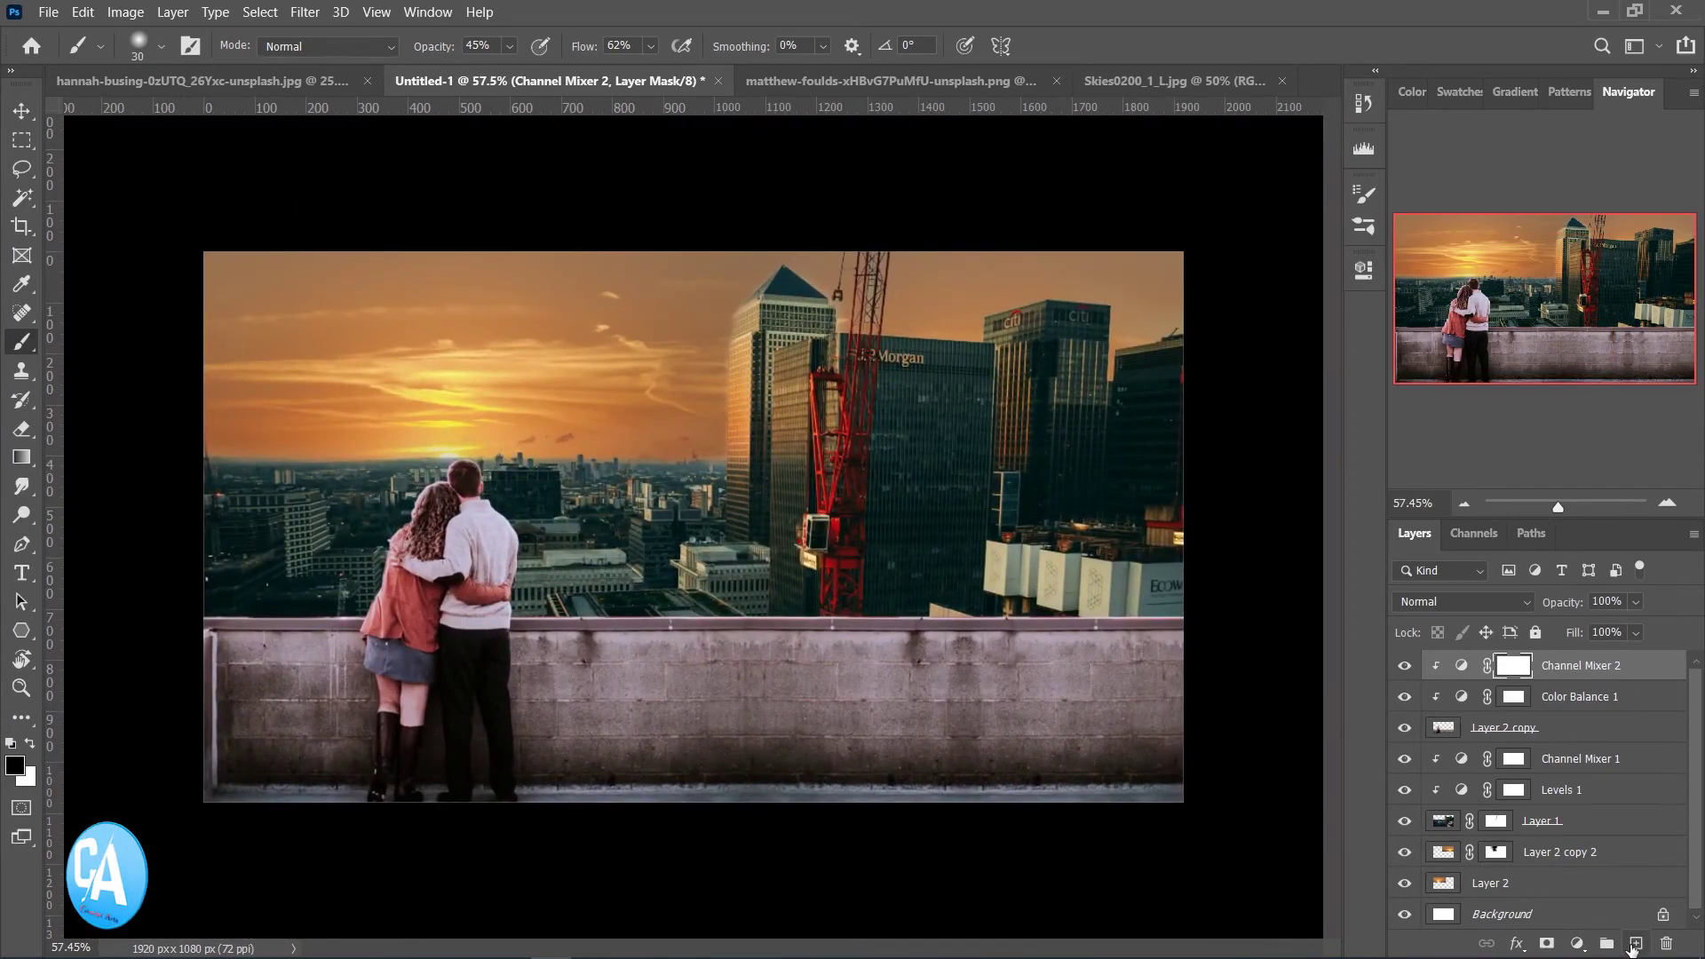
# Add a Hue/Saturation layer with saturation drained so the image turns black and white
pyautogui.click(1577, 943)
pyautogui.click(1590, 735)
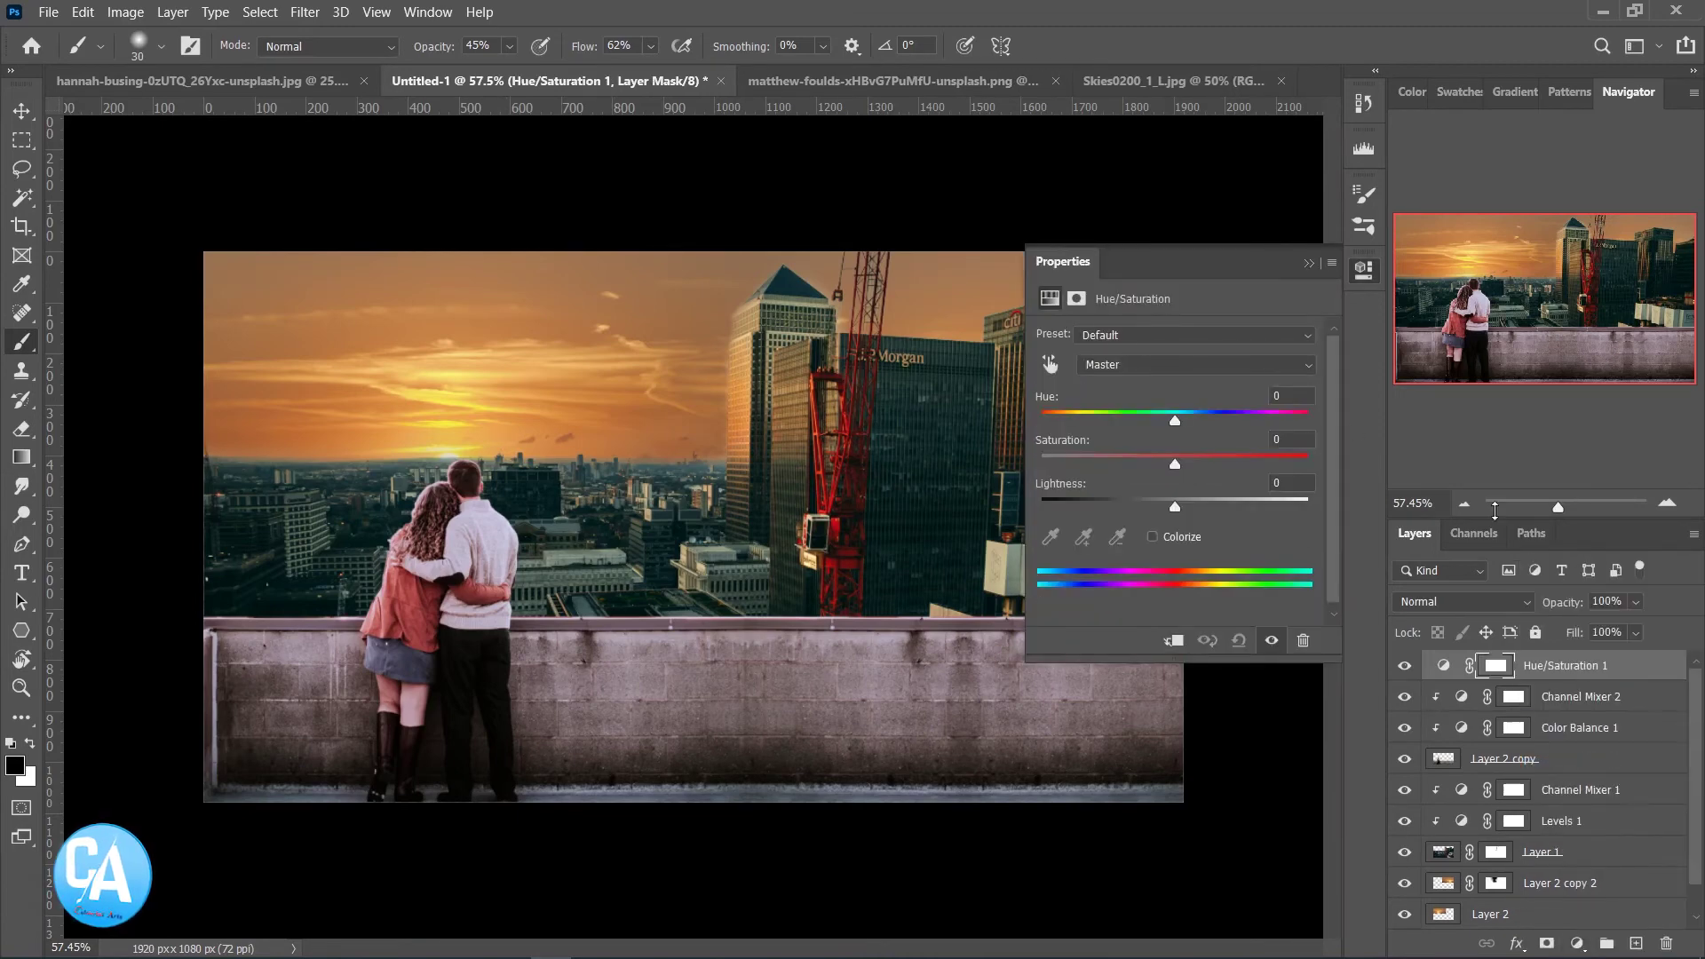
pyautogui.moveTo(1175, 463); pyautogui.dragTo(1041, 462)
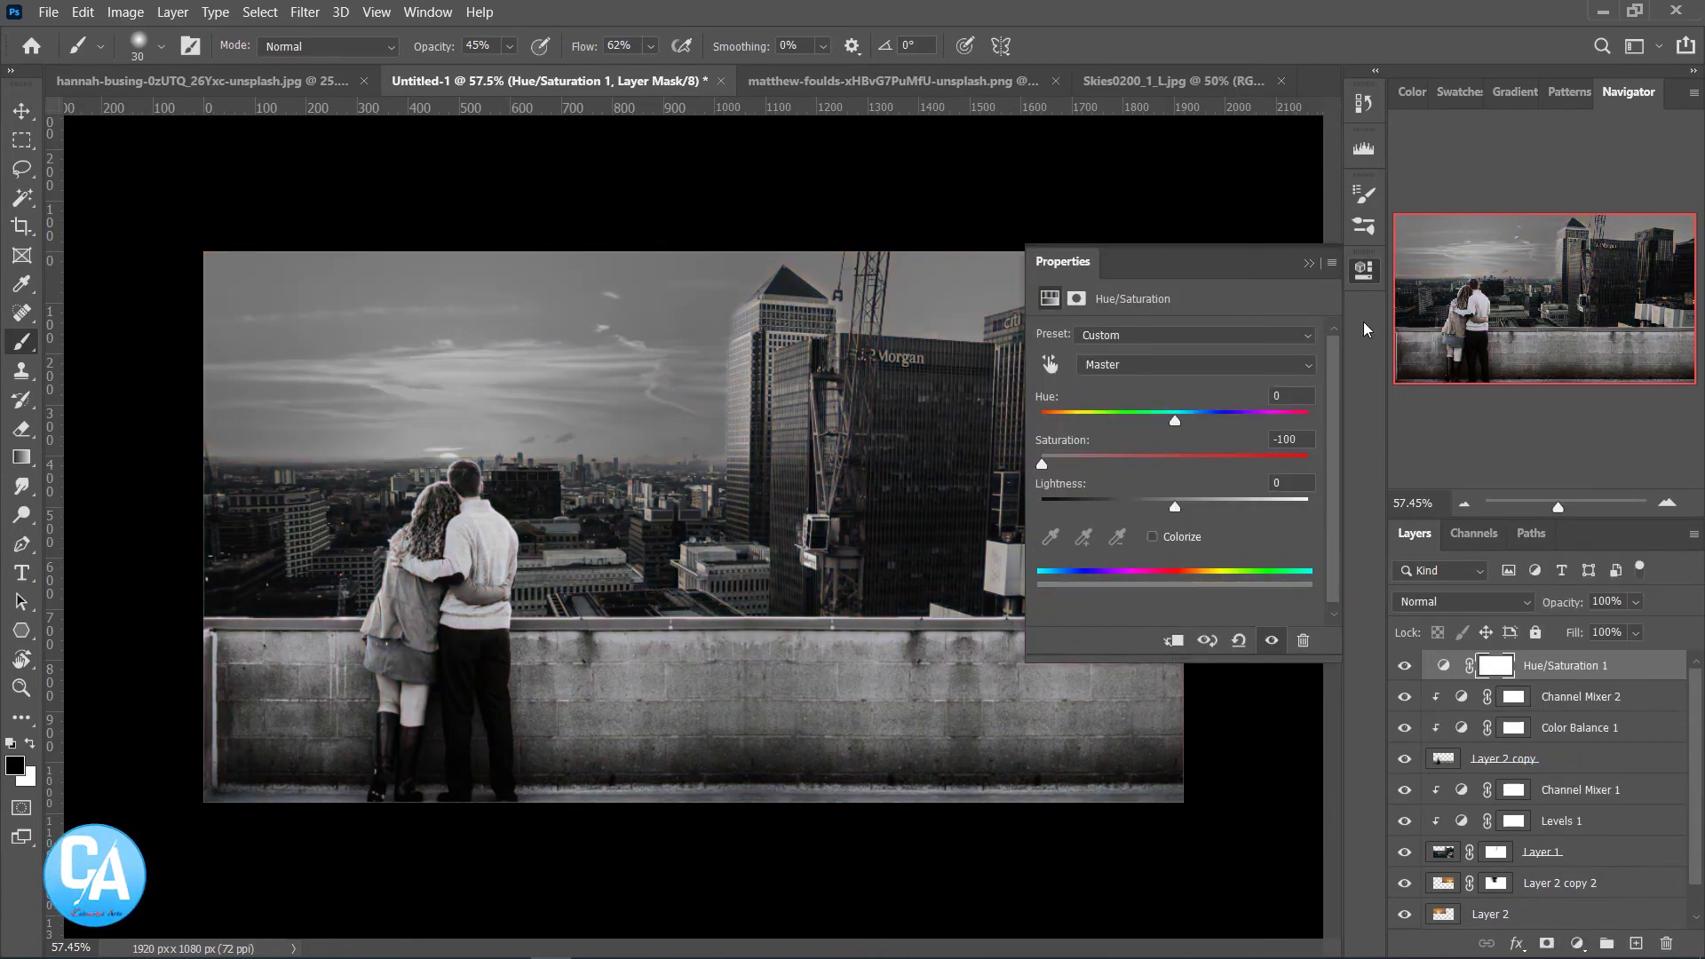
pyautogui.click(1369, 273)
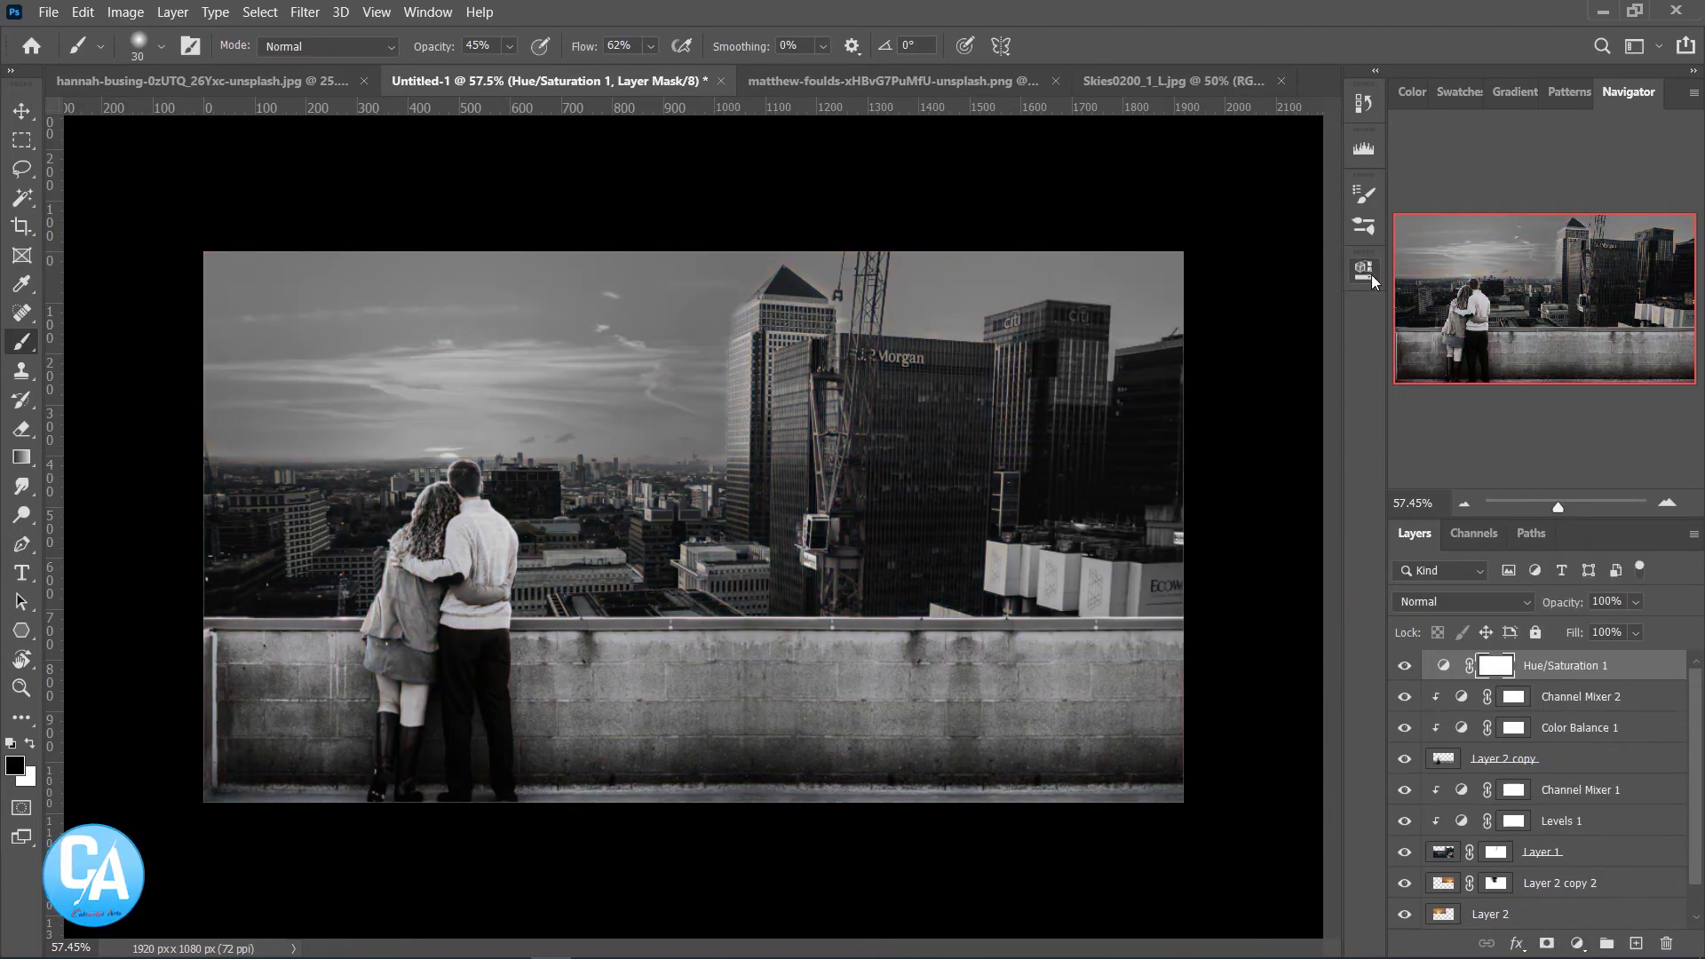
# Add Levels above Color Balance 1 with black input 18, midtones 0.68, and output white 176
pyautogui.click(1517, 730)
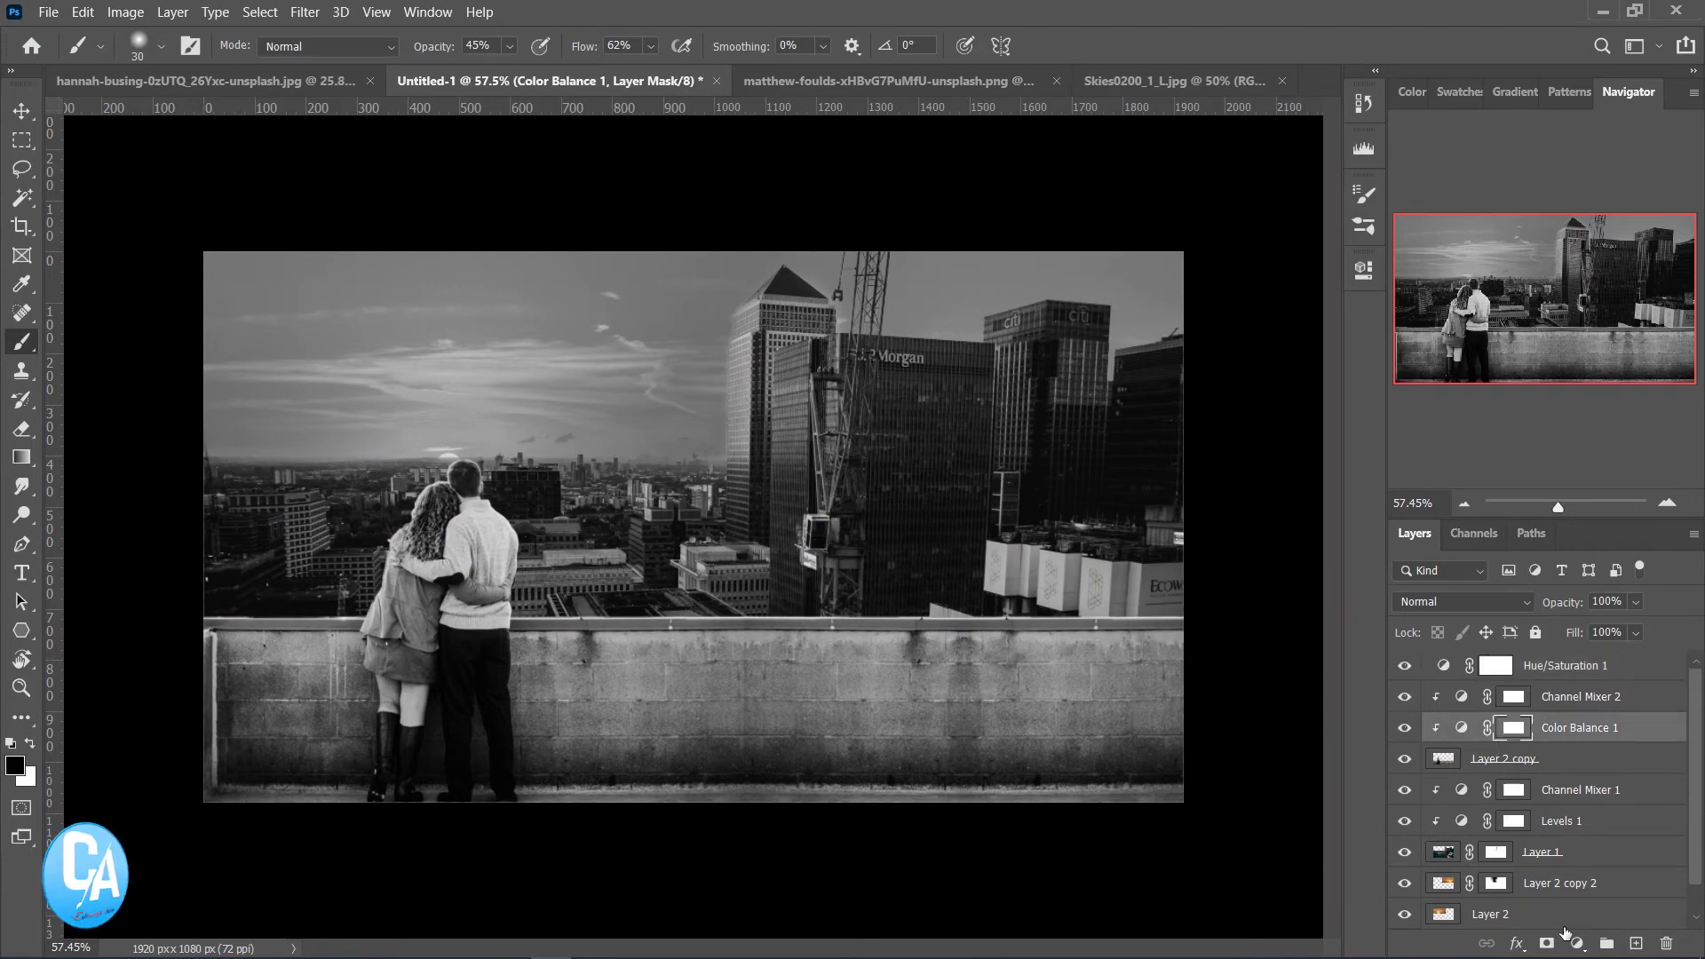
pyautogui.click(1579, 951)
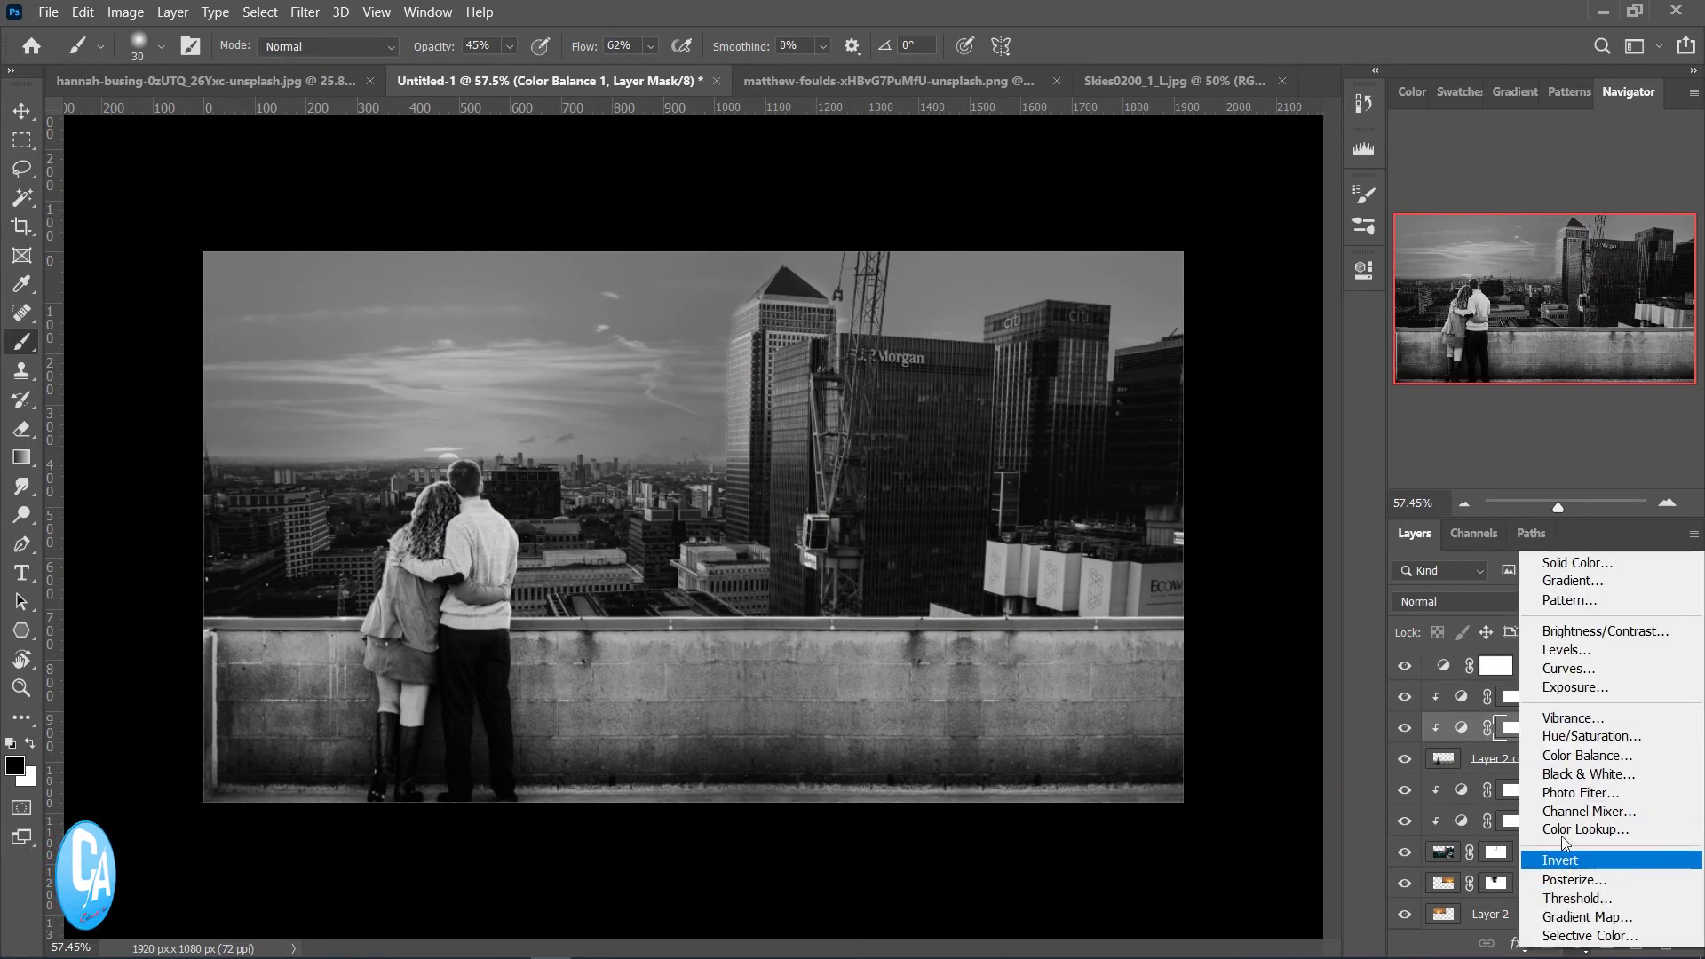
pyautogui.click(1585, 651)
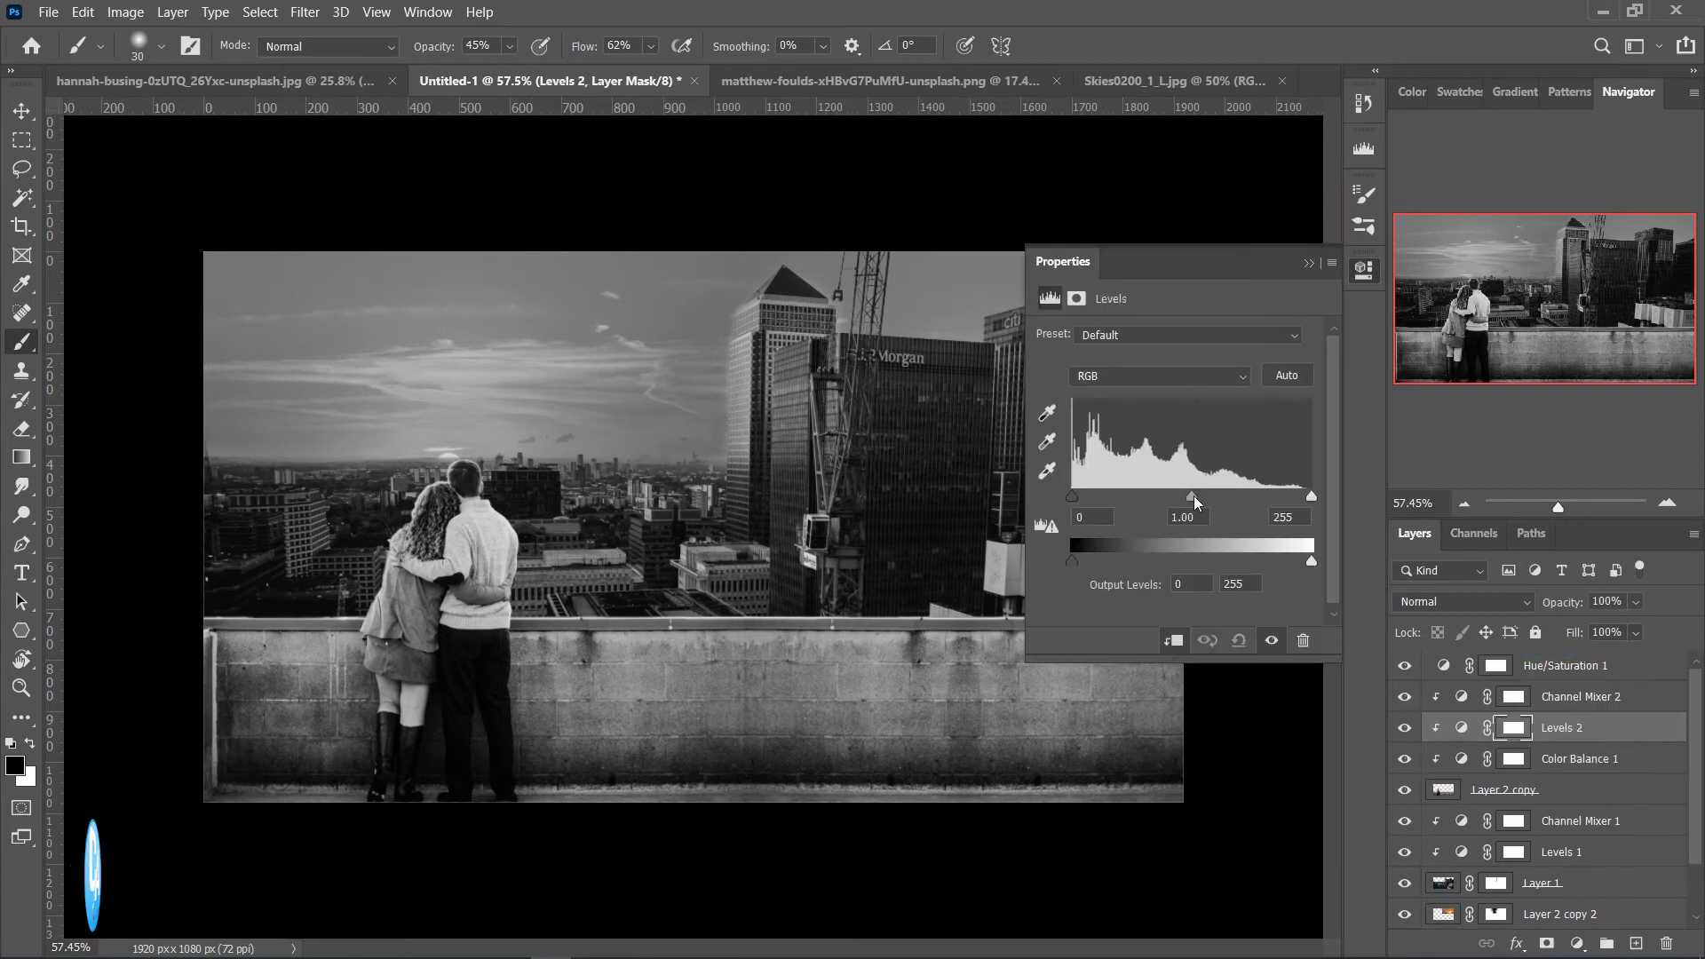
pyautogui.moveTo(1195, 498); pyautogui.dragTo(1206, 498)
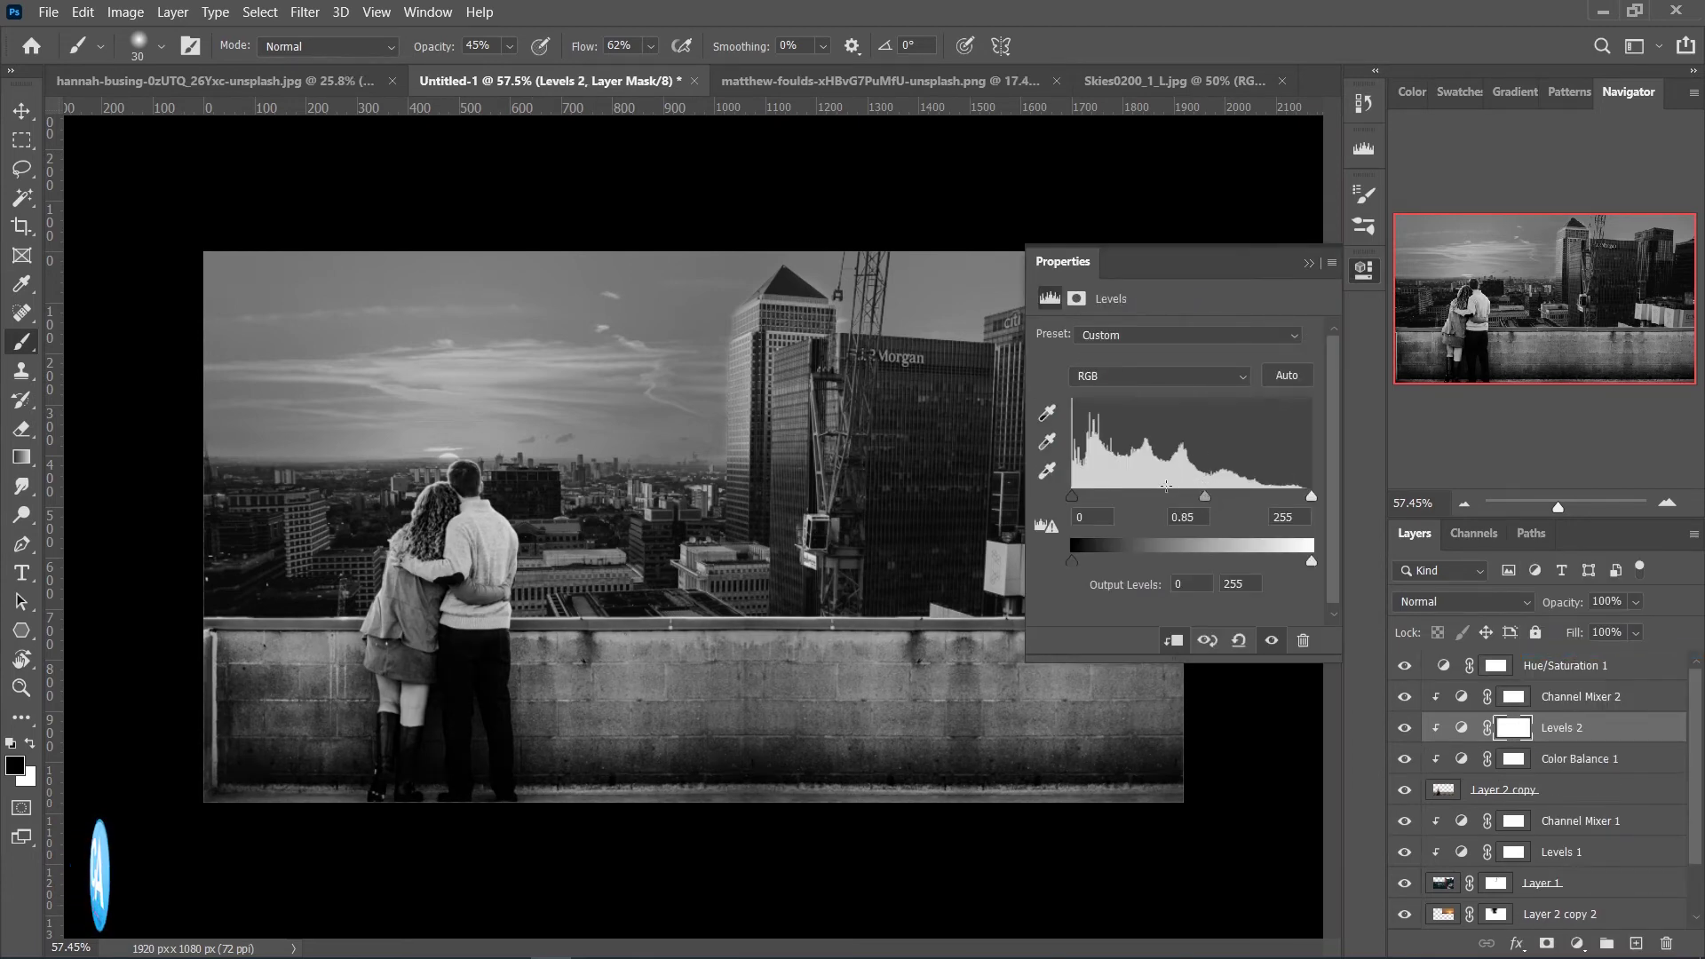
pyautogui.moveTo(1073, 497); pyautogui.dragTo(1081, 498)
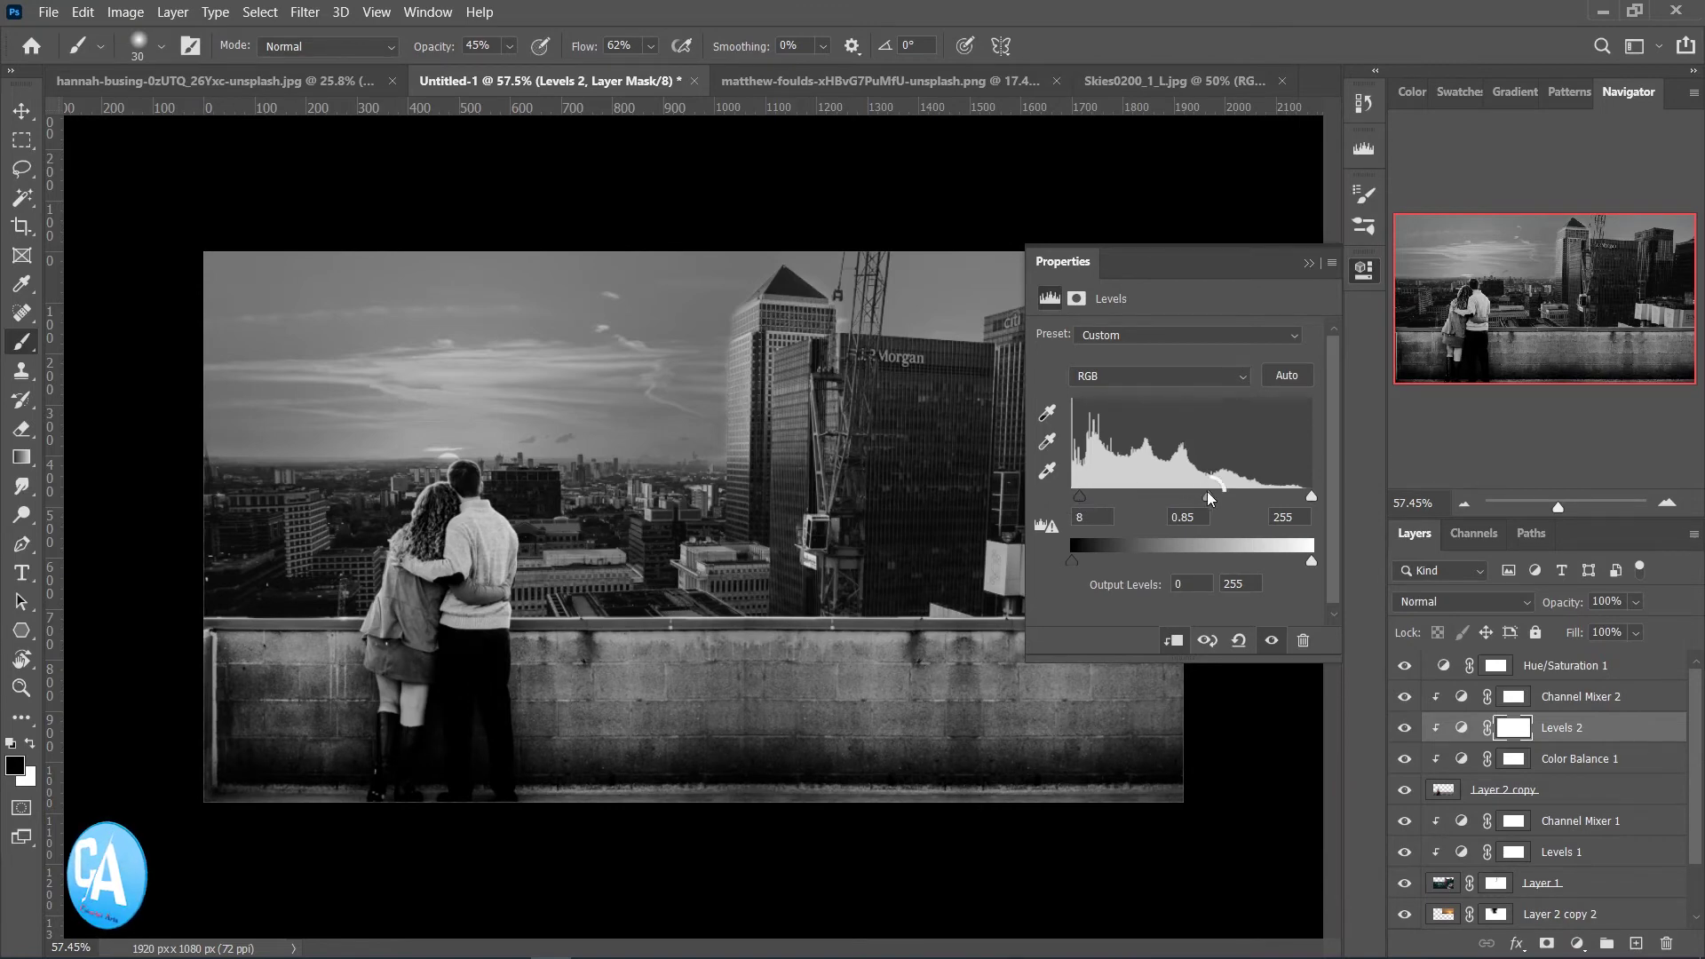
pyautogui.moveTo(1207, 498); pyautogui.dragTo(1216, 498)
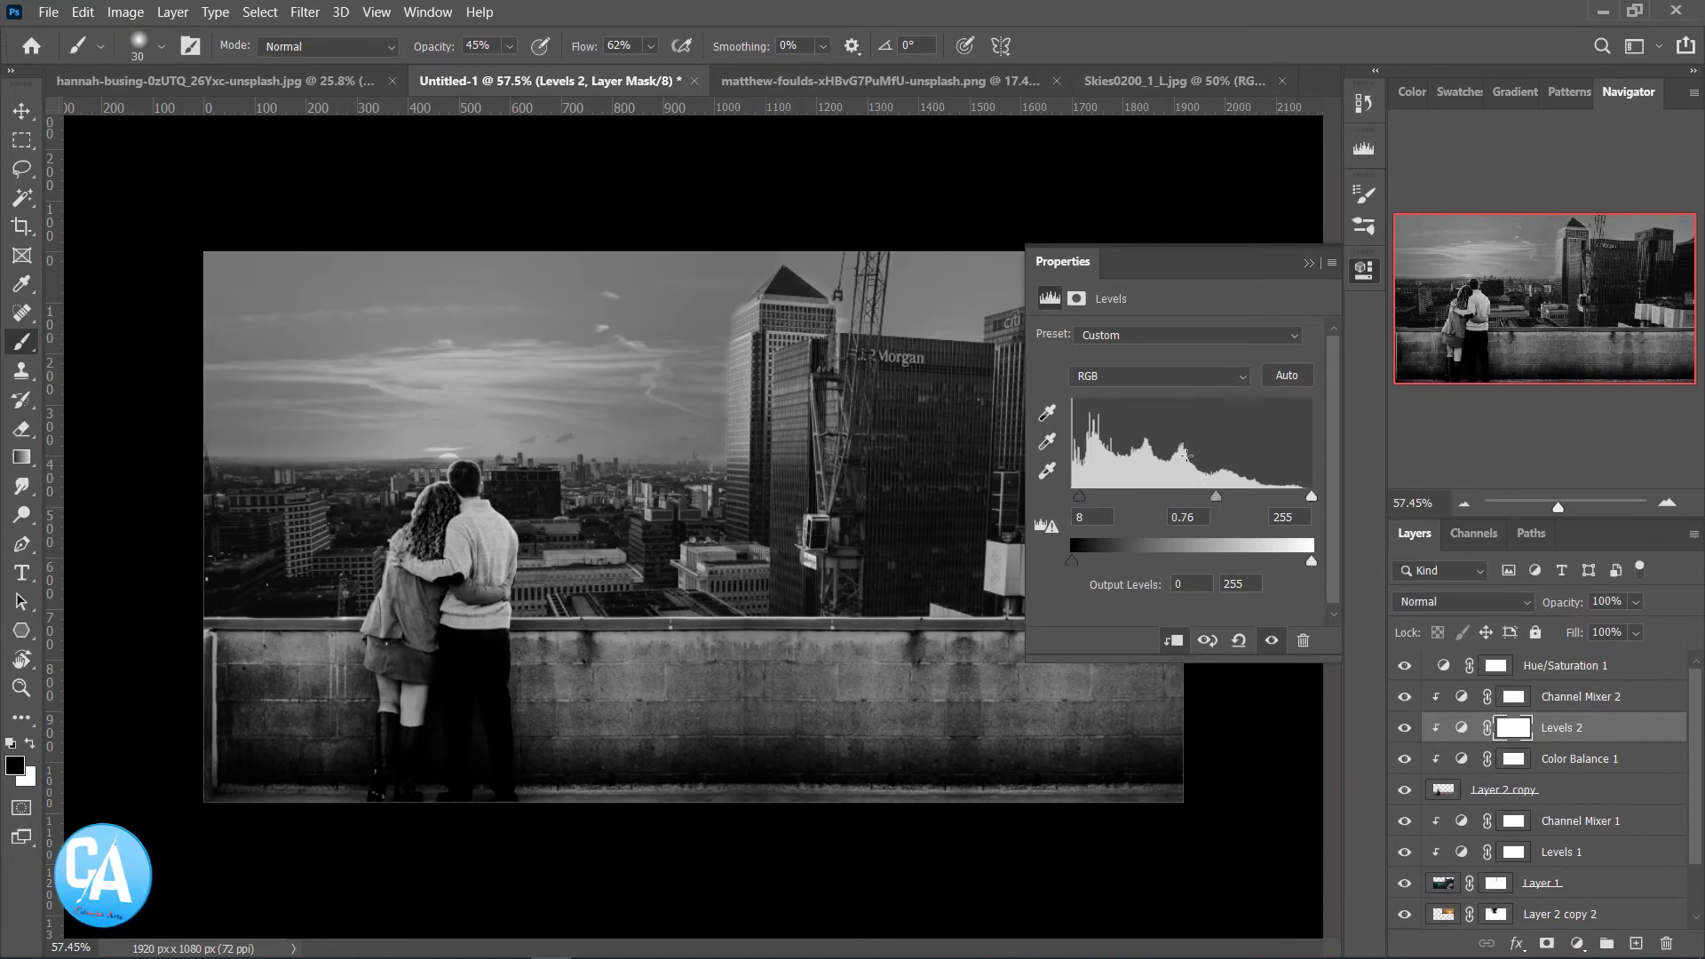
pyautogui.moveTo(1311, 562); pyautogui.dragTo(1241, 568)
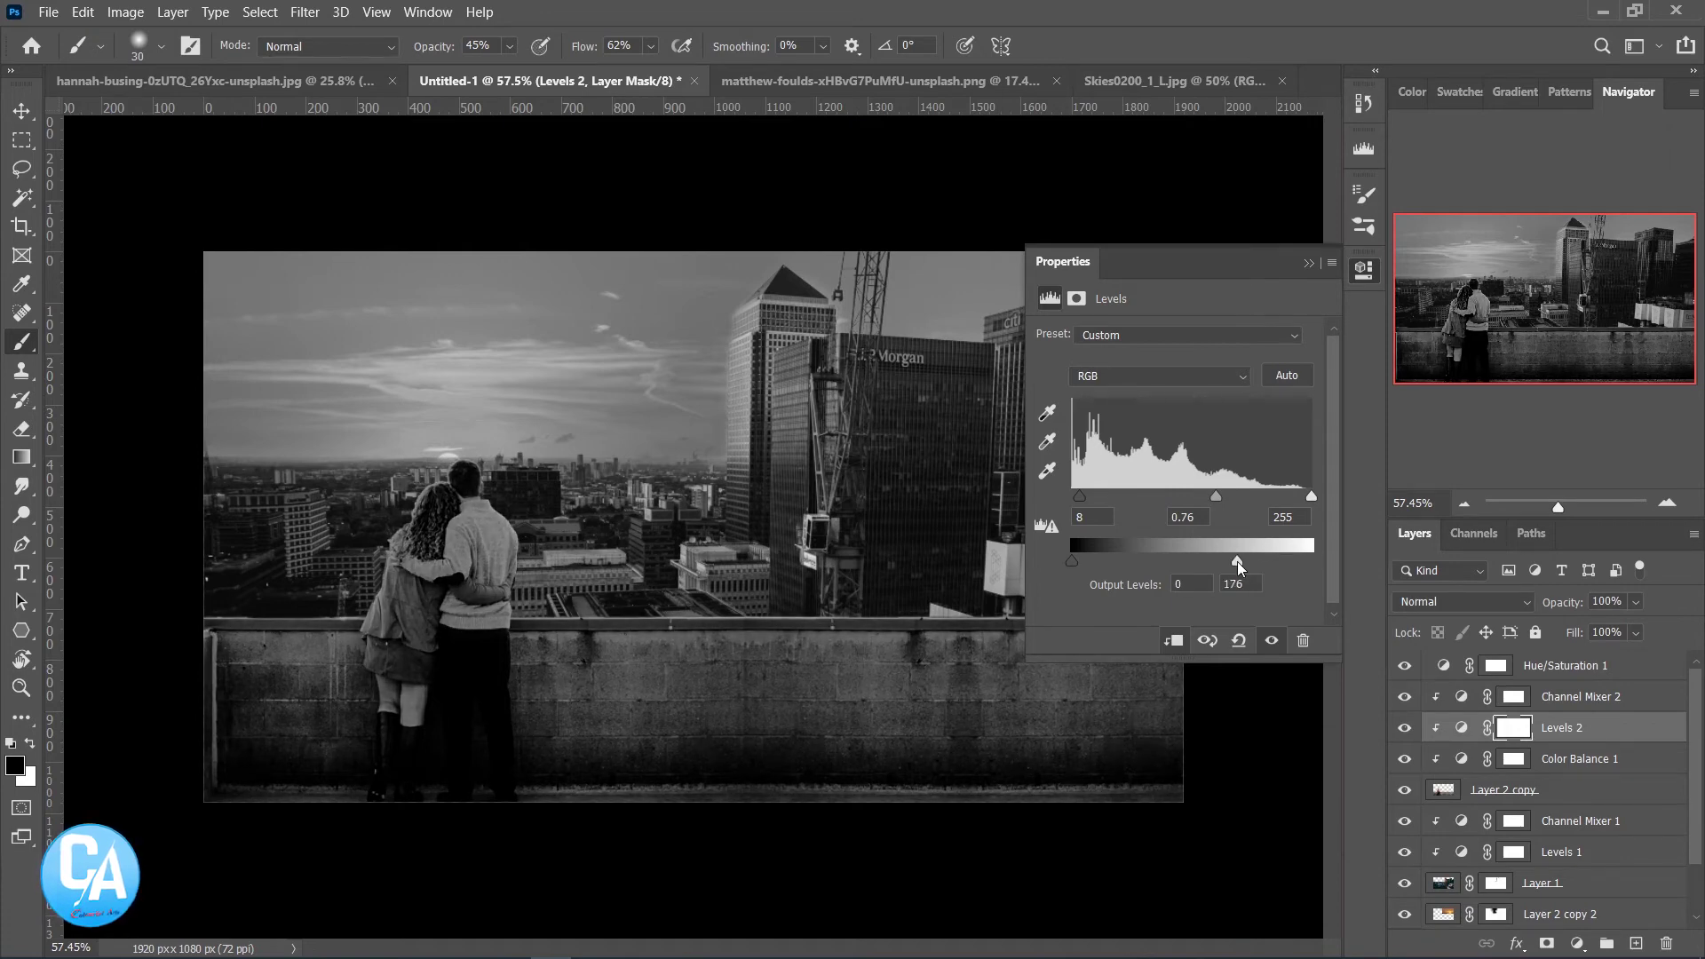
pyautogui.moveTo(1219, 497); pyautogui.dragTo(1226, 497)
pyautogui.moveTo(1080, 496); pyautogui.dragTo(1089, 495)
pyautogui.click(1364, 270)
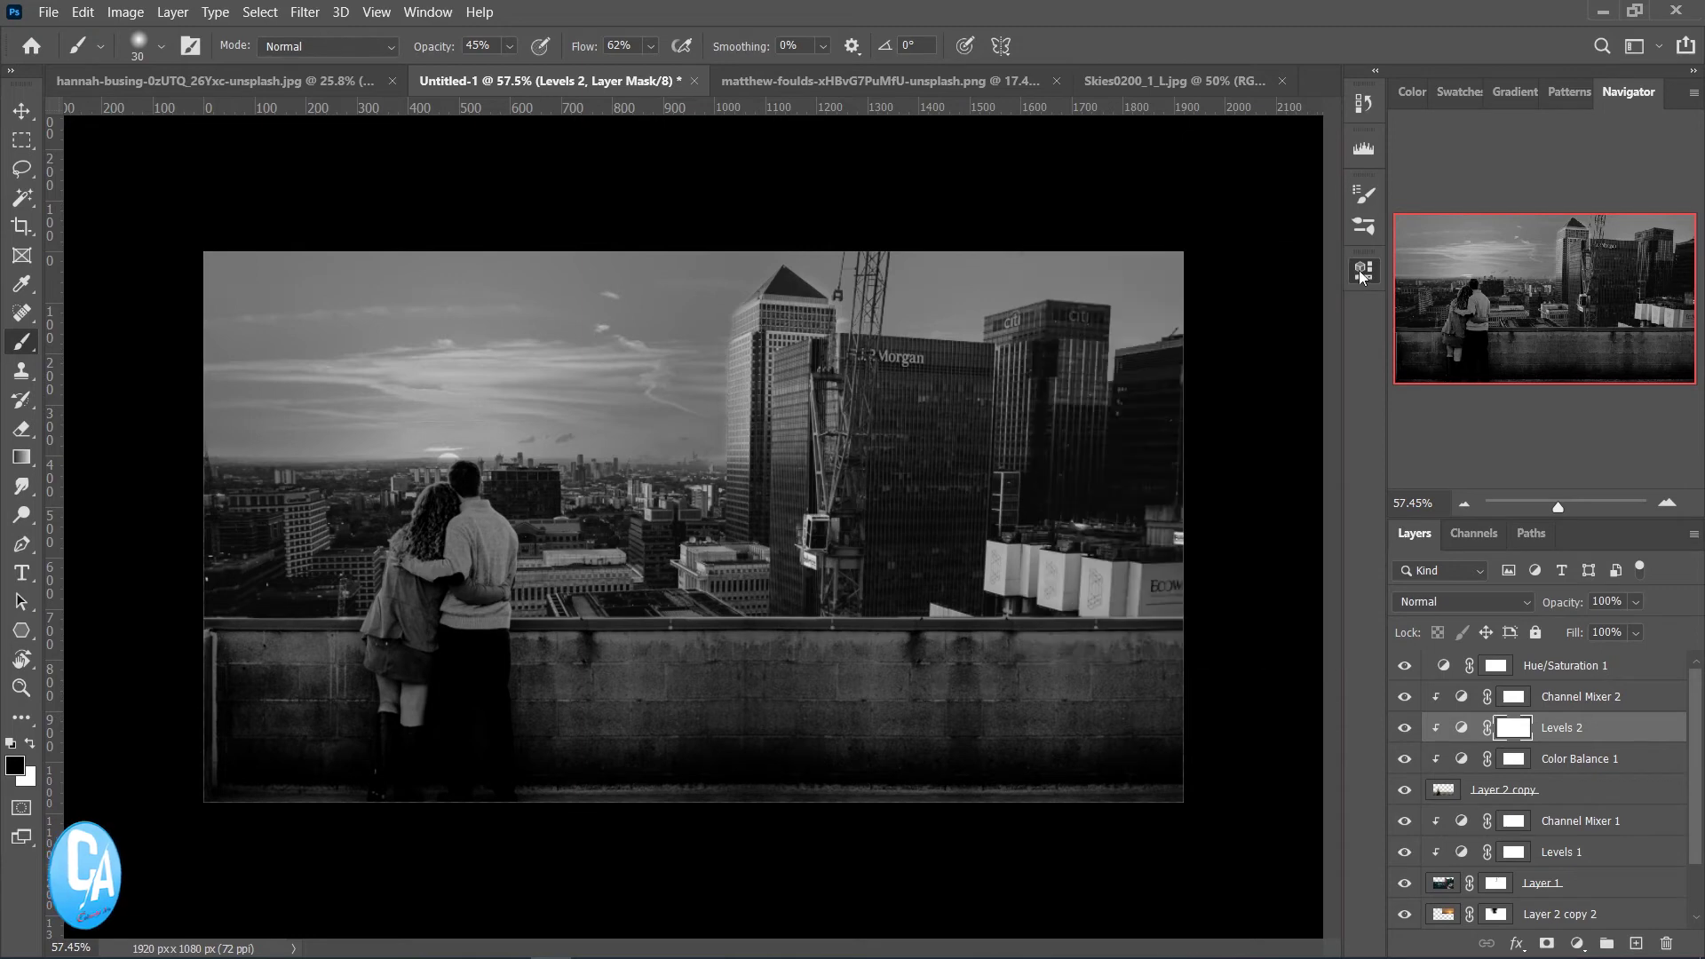
# Hide Hue/Saturation 1 and ease Levels 2 to black point 0 and midtones 0.73
pyautogui.click(1404, 666)
pyautogui.doubleClick(1461, 728)
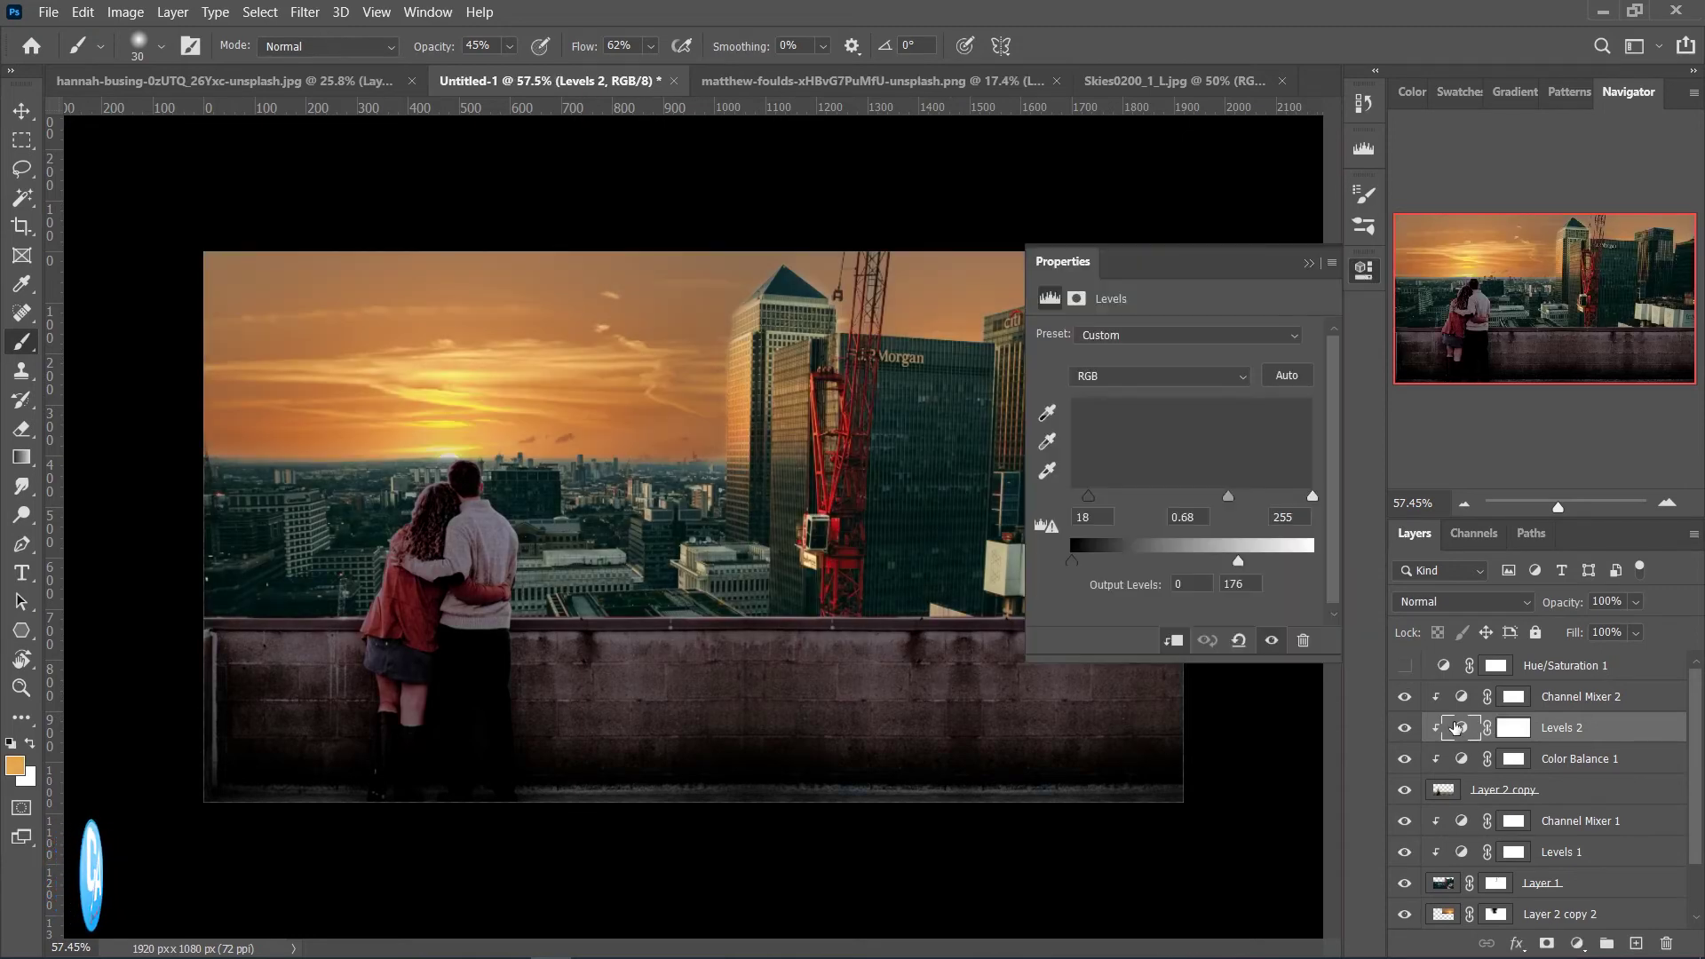
pyautogui.moveTo(1228, 497); pyautogui.dragTo(1215, 498)
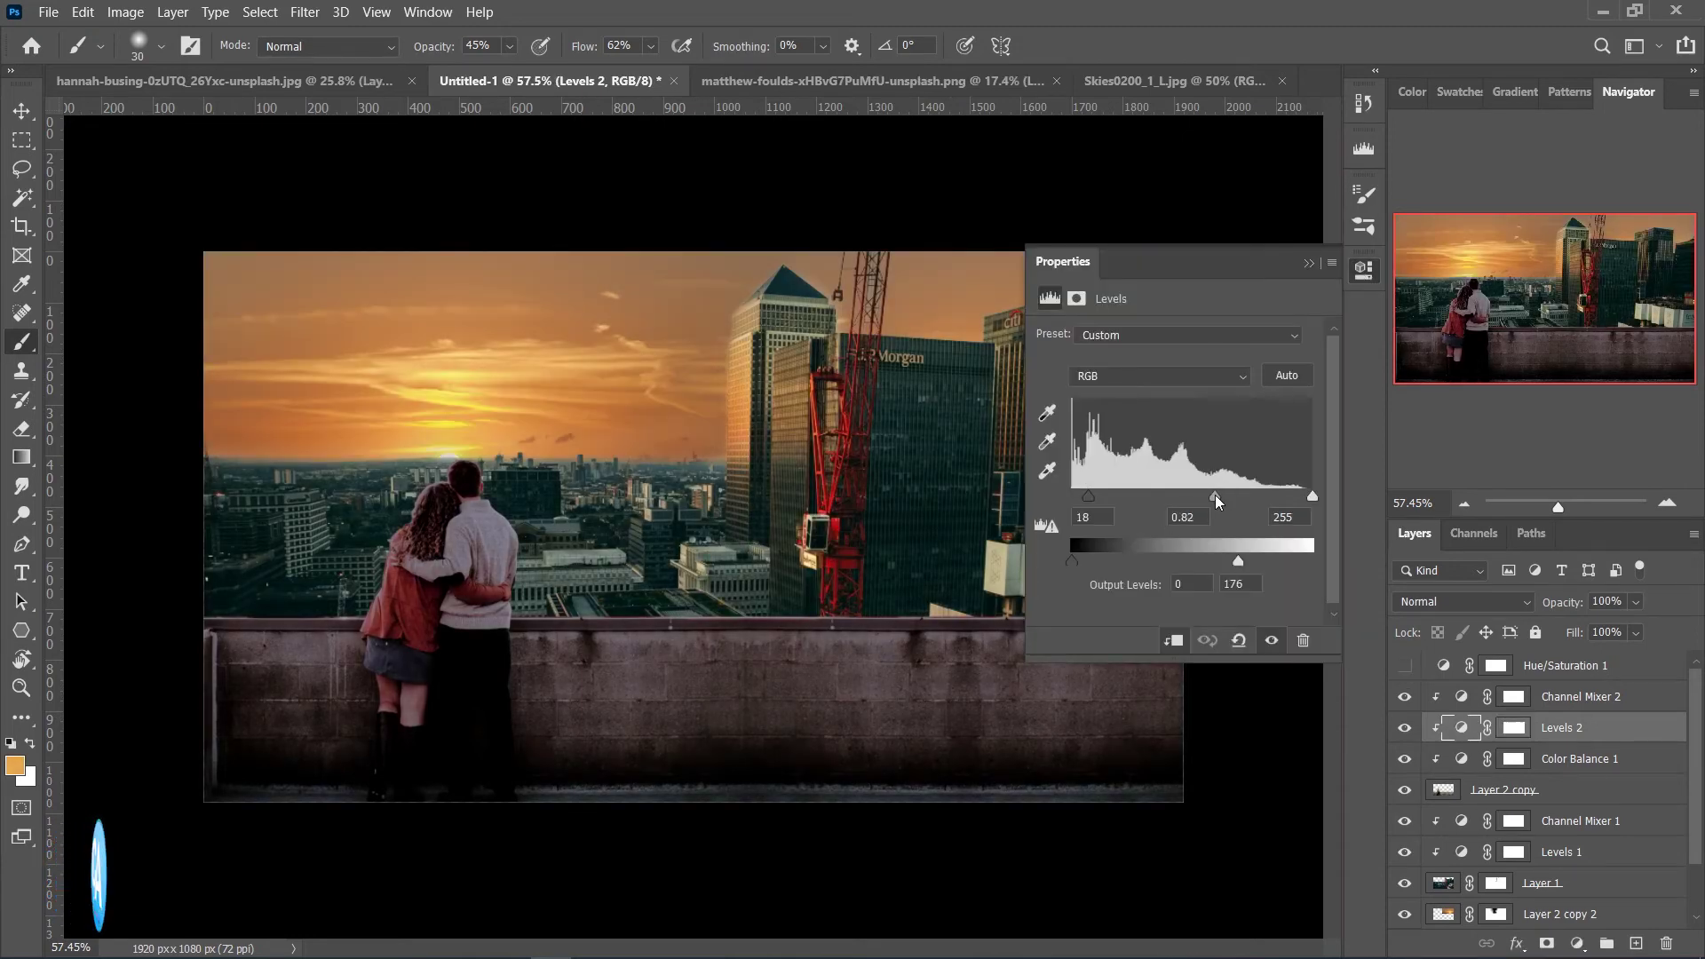
pyautogui.moveTo(1096, 503); pyautogui.dragTo(1071, 503)
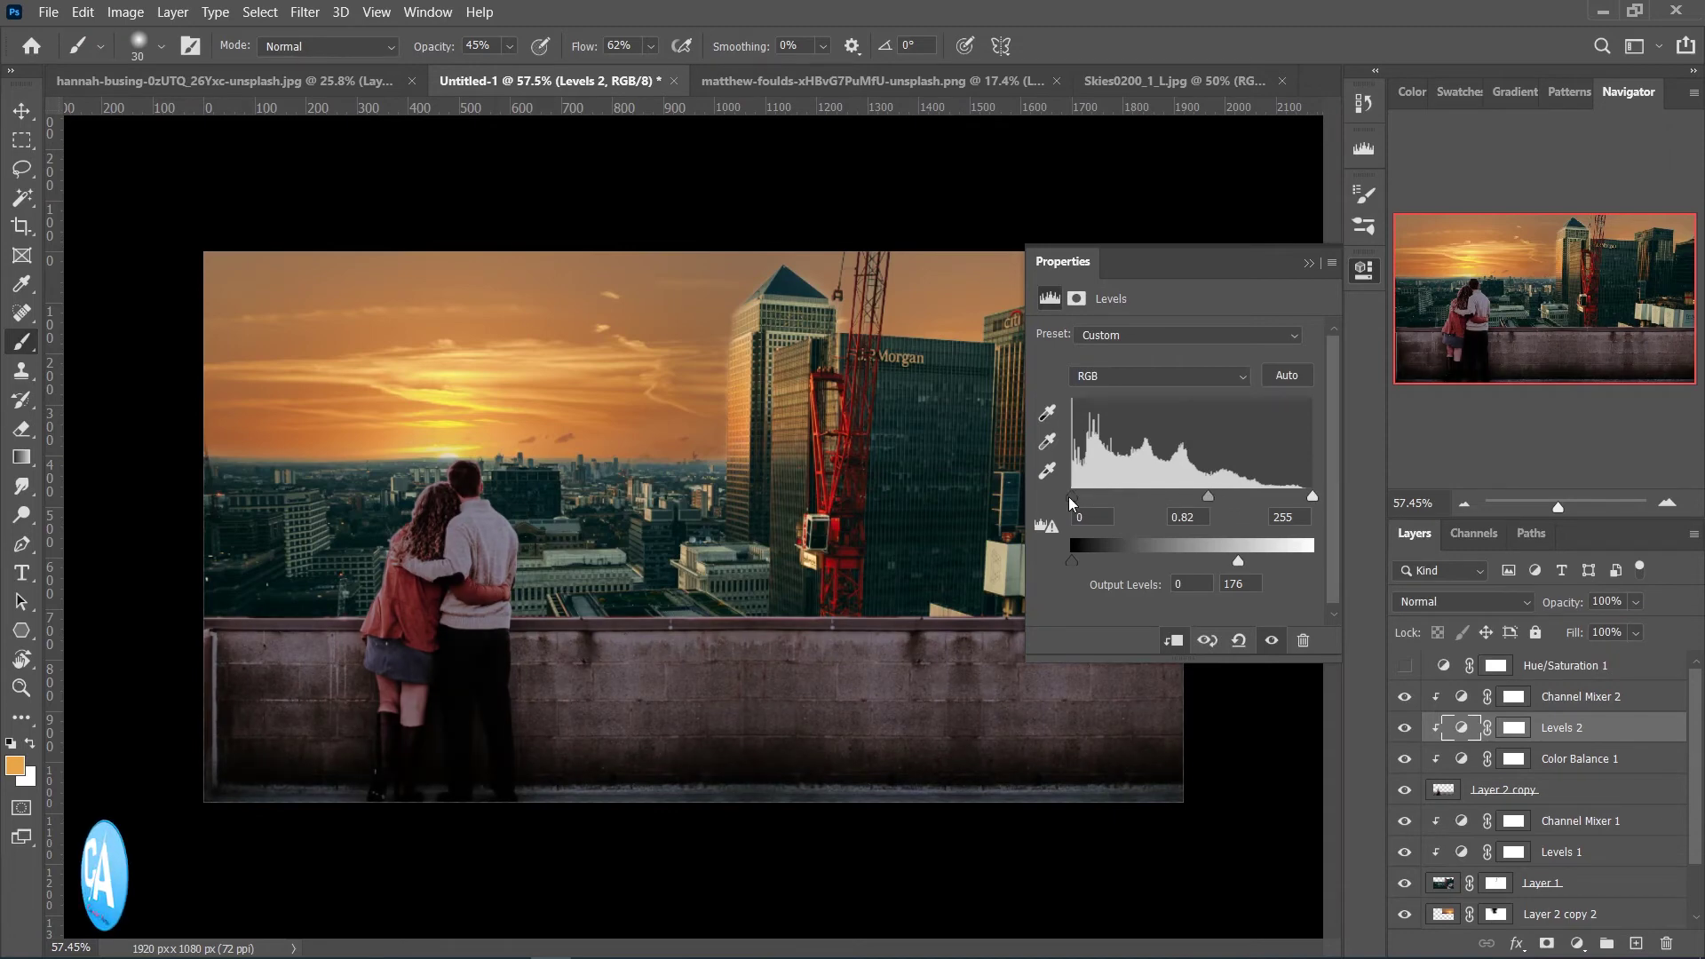
pyautogui.moveTo(1208, 498); pyautogui.dragTo(1218, 498)
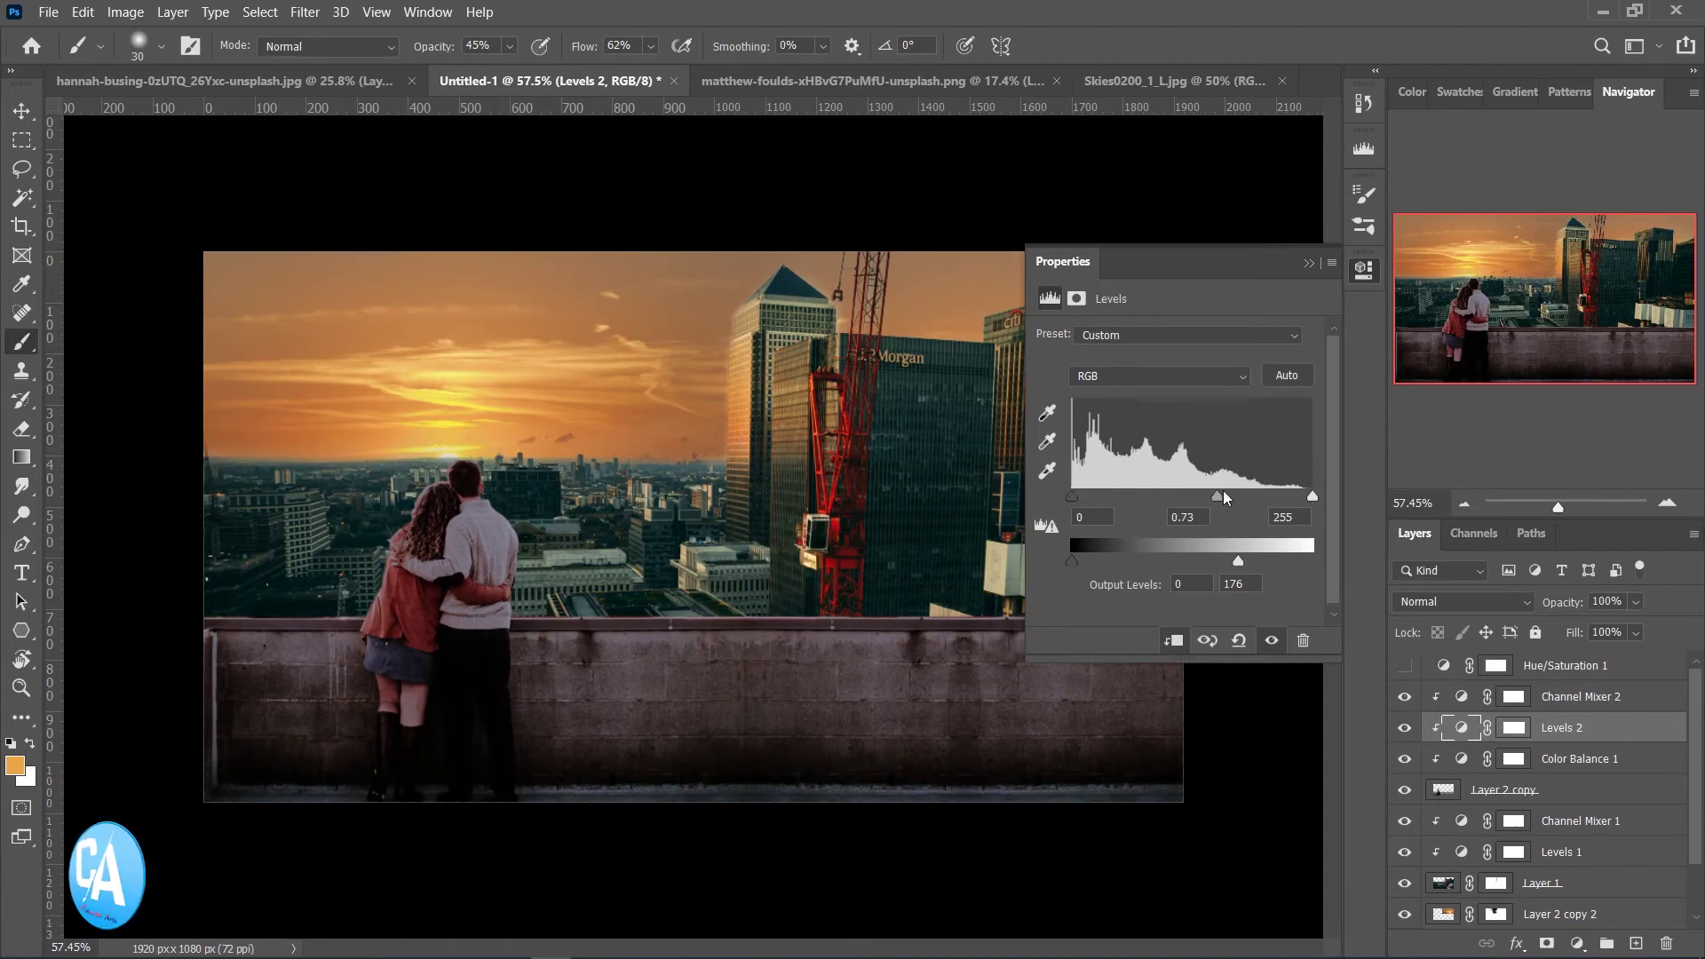
pyautogui.click(1364, 270)
# Compare Color Balance 1 on and off, then shift its midtones from magenta toward green
pyautogui.click(1407, 761)
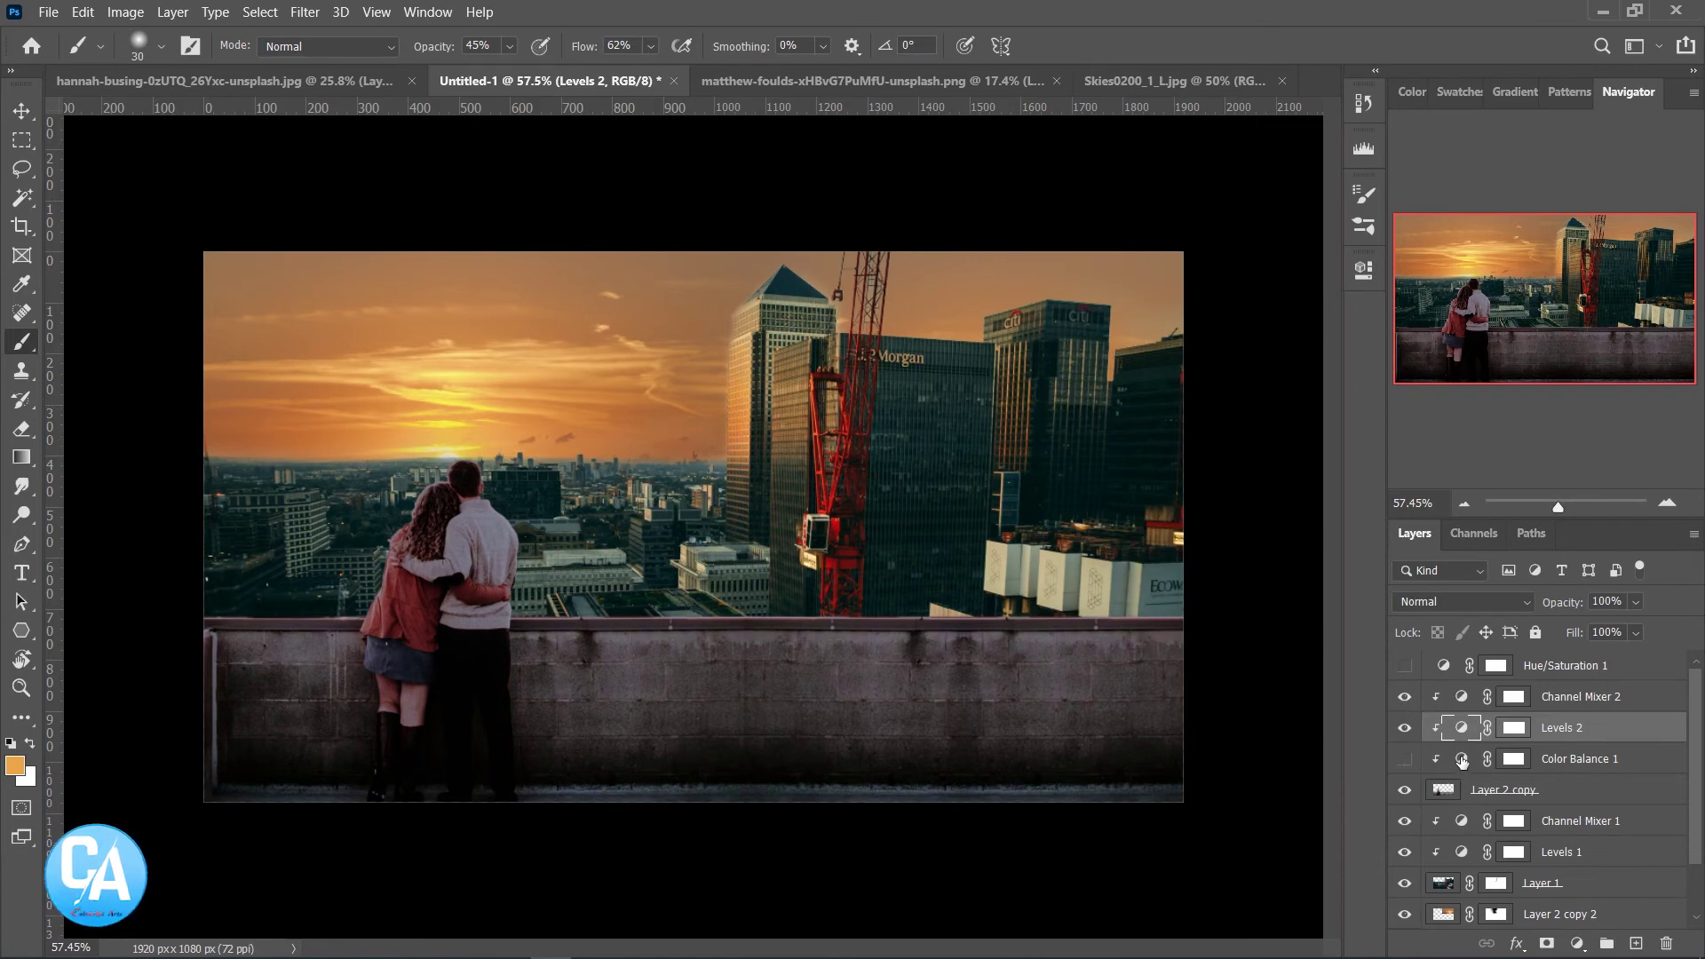
pyautogui.click(1403, 759)
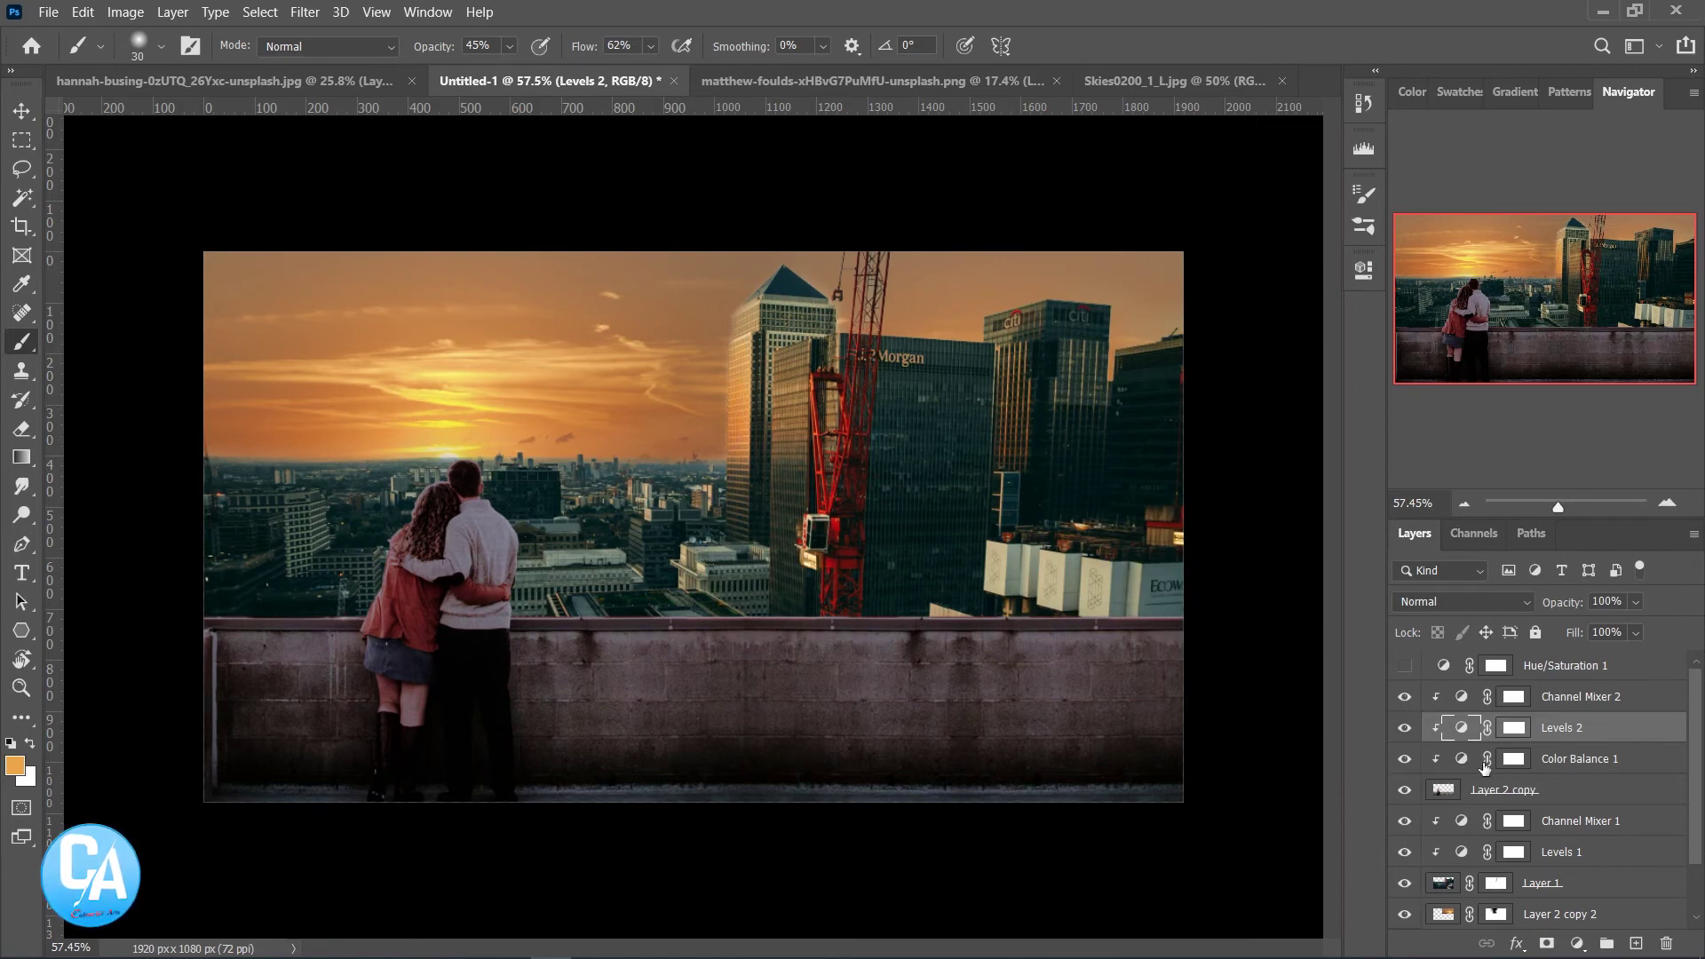
pyautogui.doubleClick(1462, 760)
pyautogui.moveTo(1125, 423); pyautogui.dragTo(1148, 433)
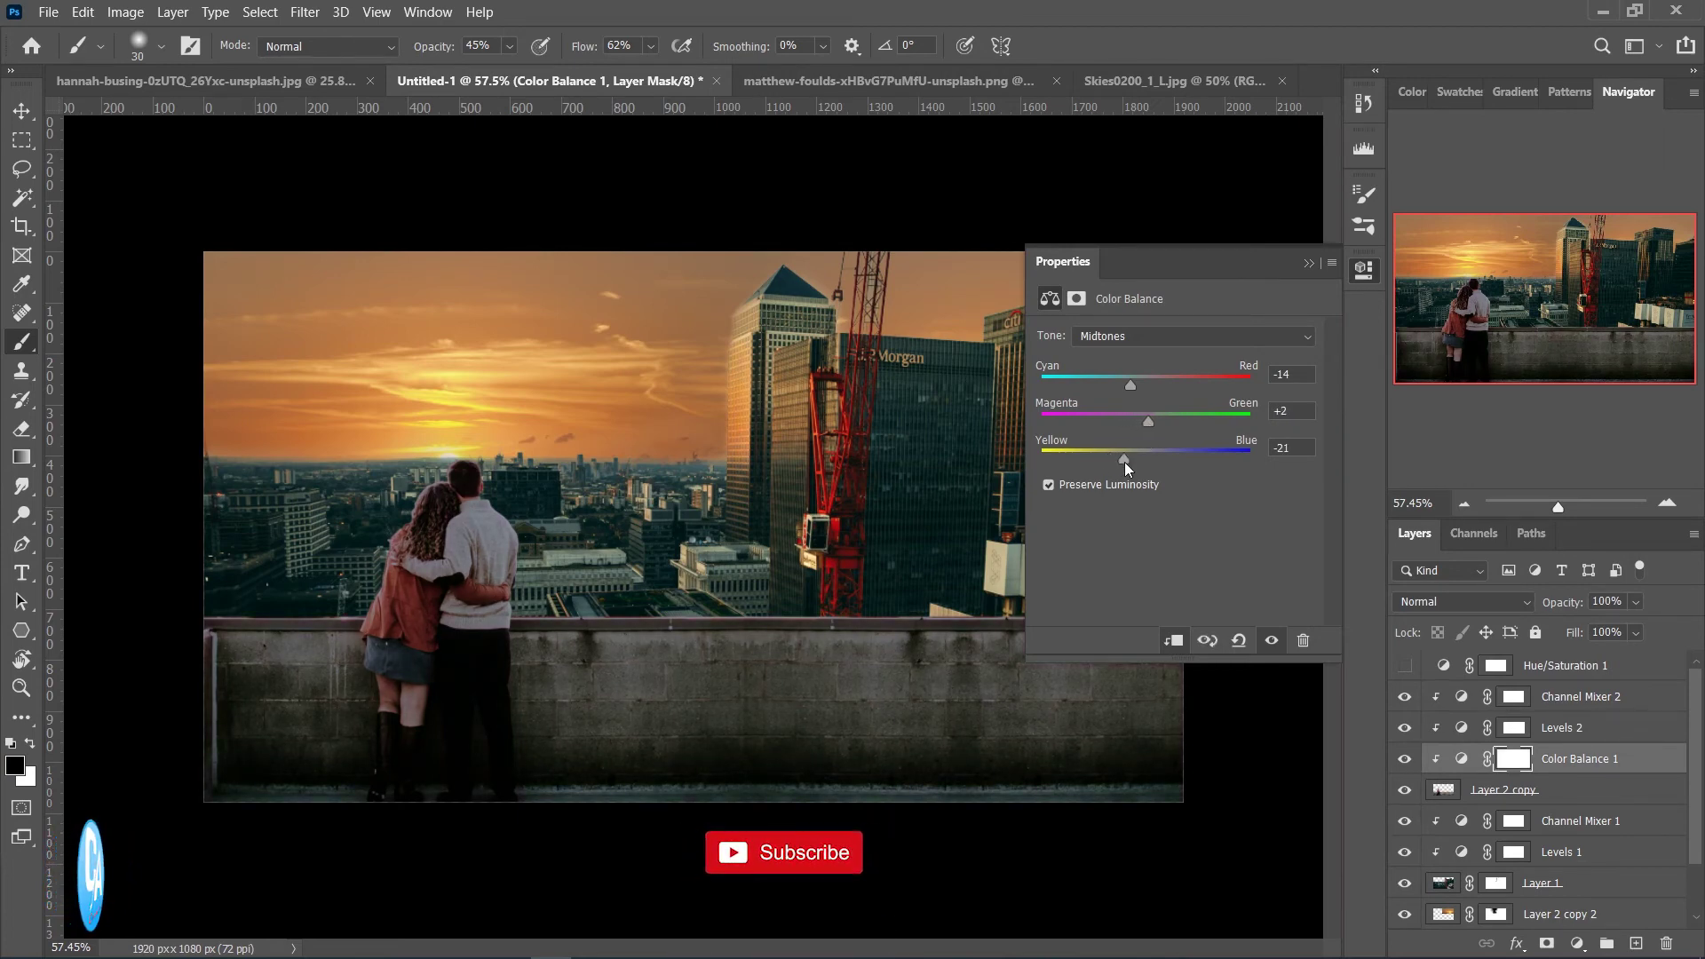
# Set Color Balance 1 midtones to Cyan-Red -17, Magenta-Green +2, Yellow-Blue -9, then select Hue/Saturation 1
pyautogui.moveTo(1124, 461); pyautogui.dragTo(1137, 466)
pyautogui.moveTo(1132, 384); pyautogui.dragTo(1128, 385)
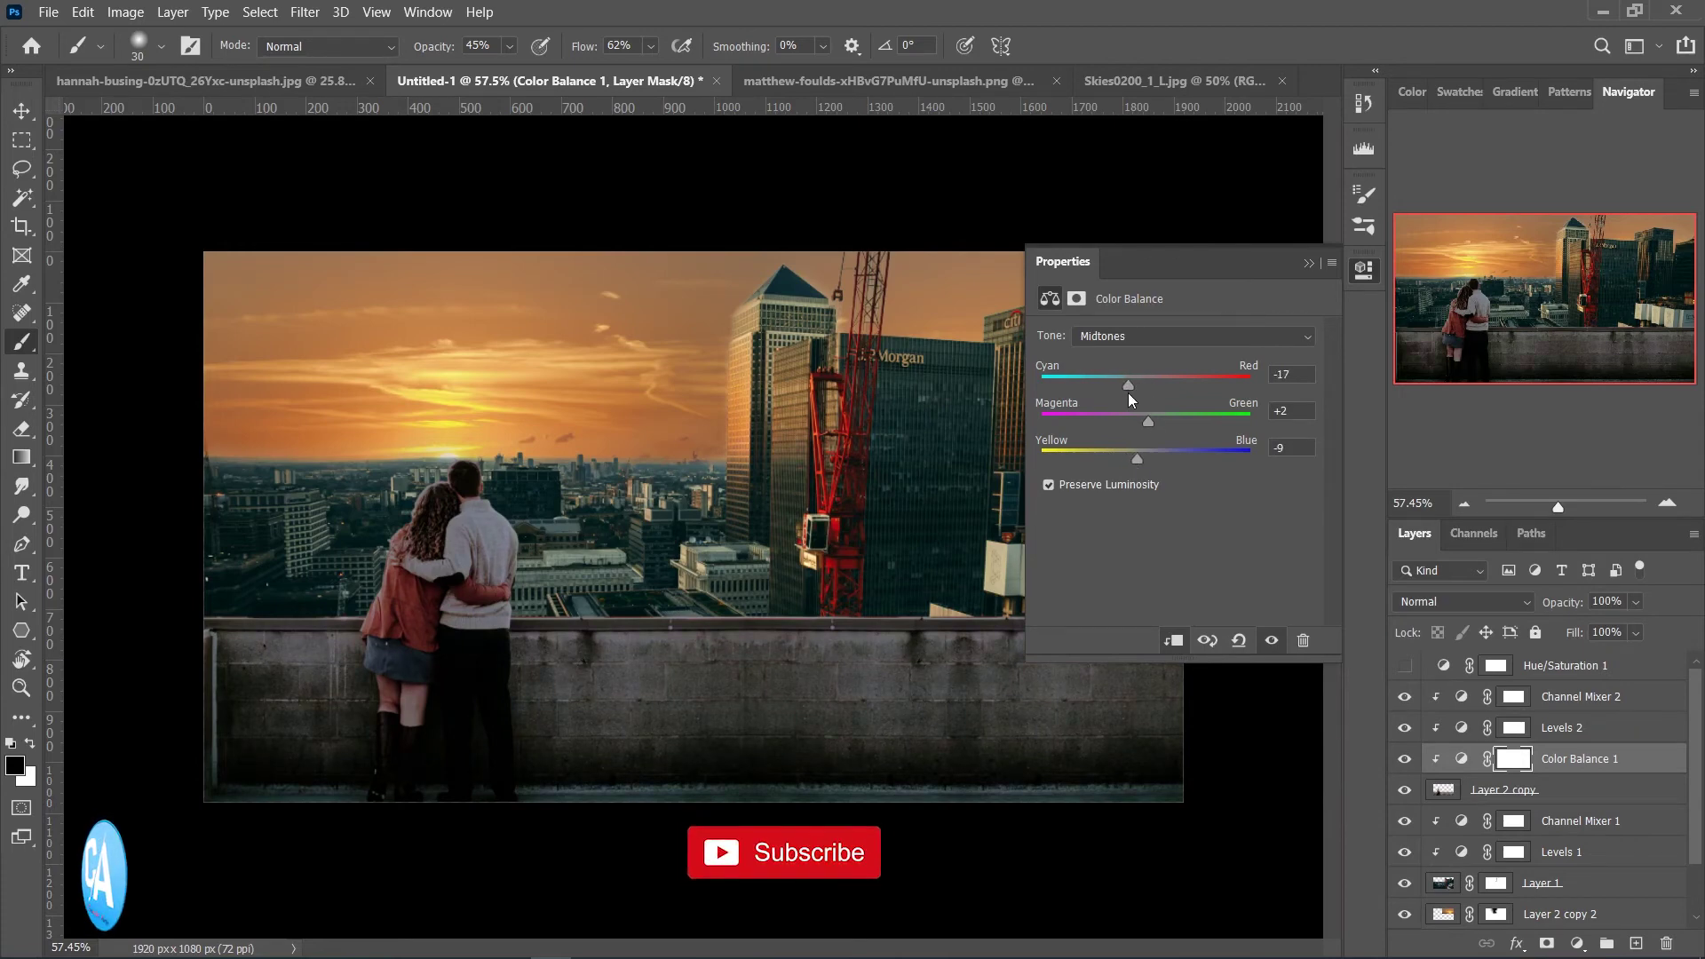
pyautogui.click(1403, 311)
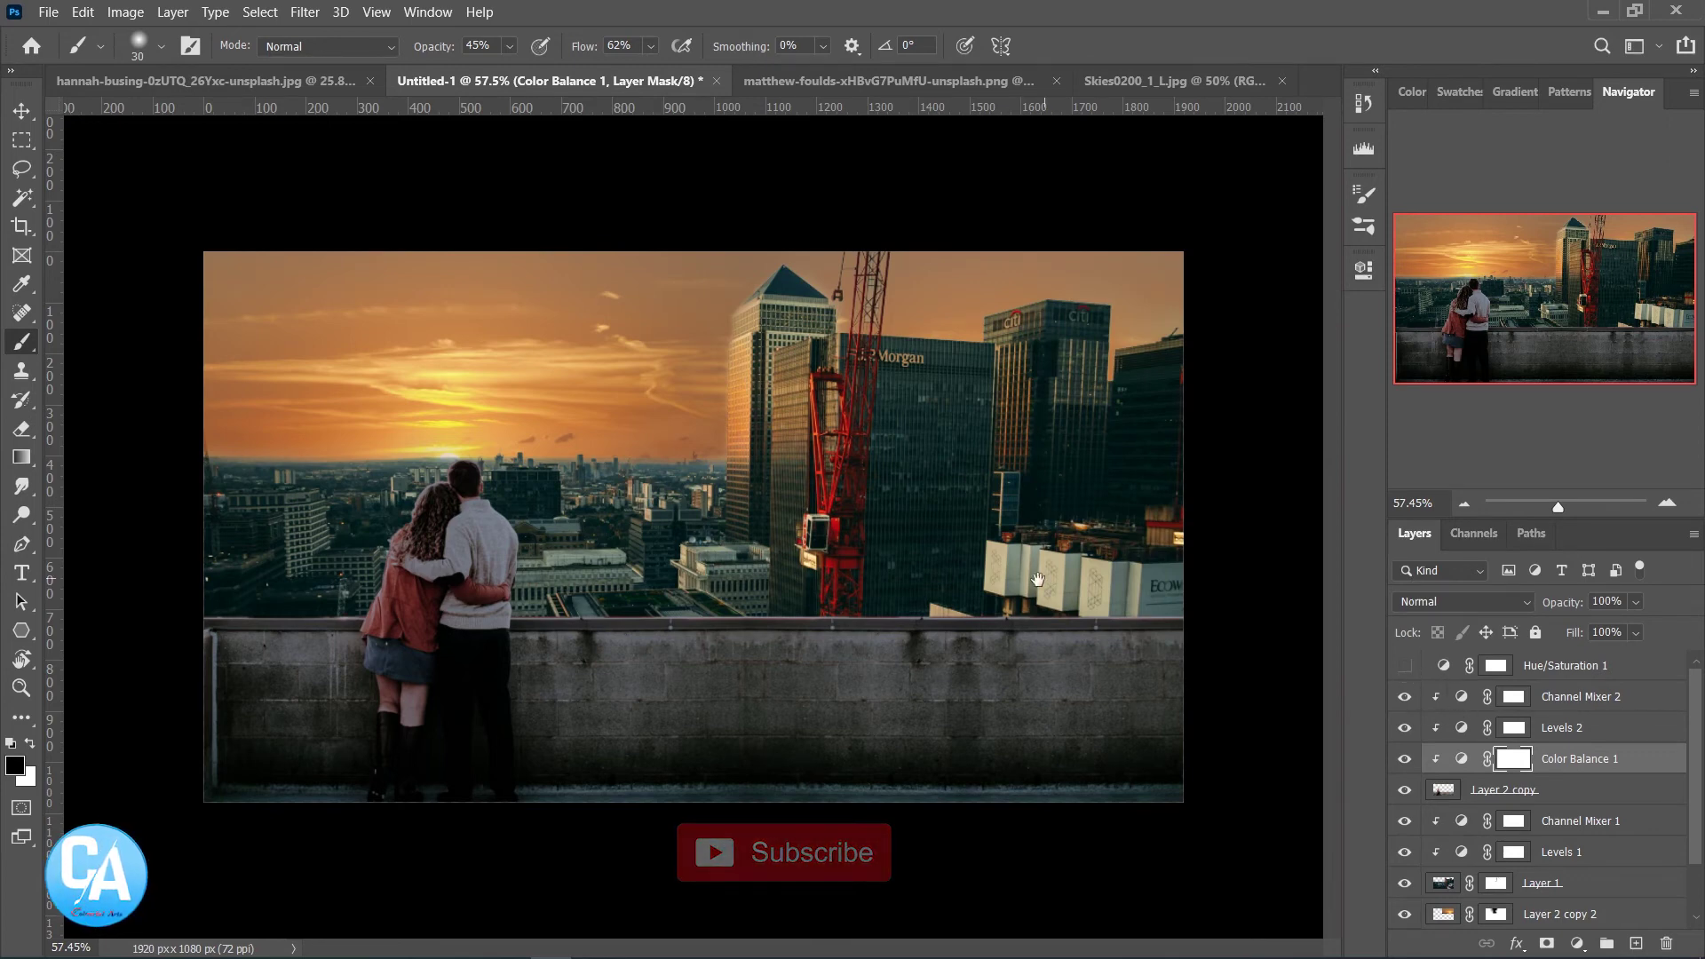
pyautogui.click(1545, 669)
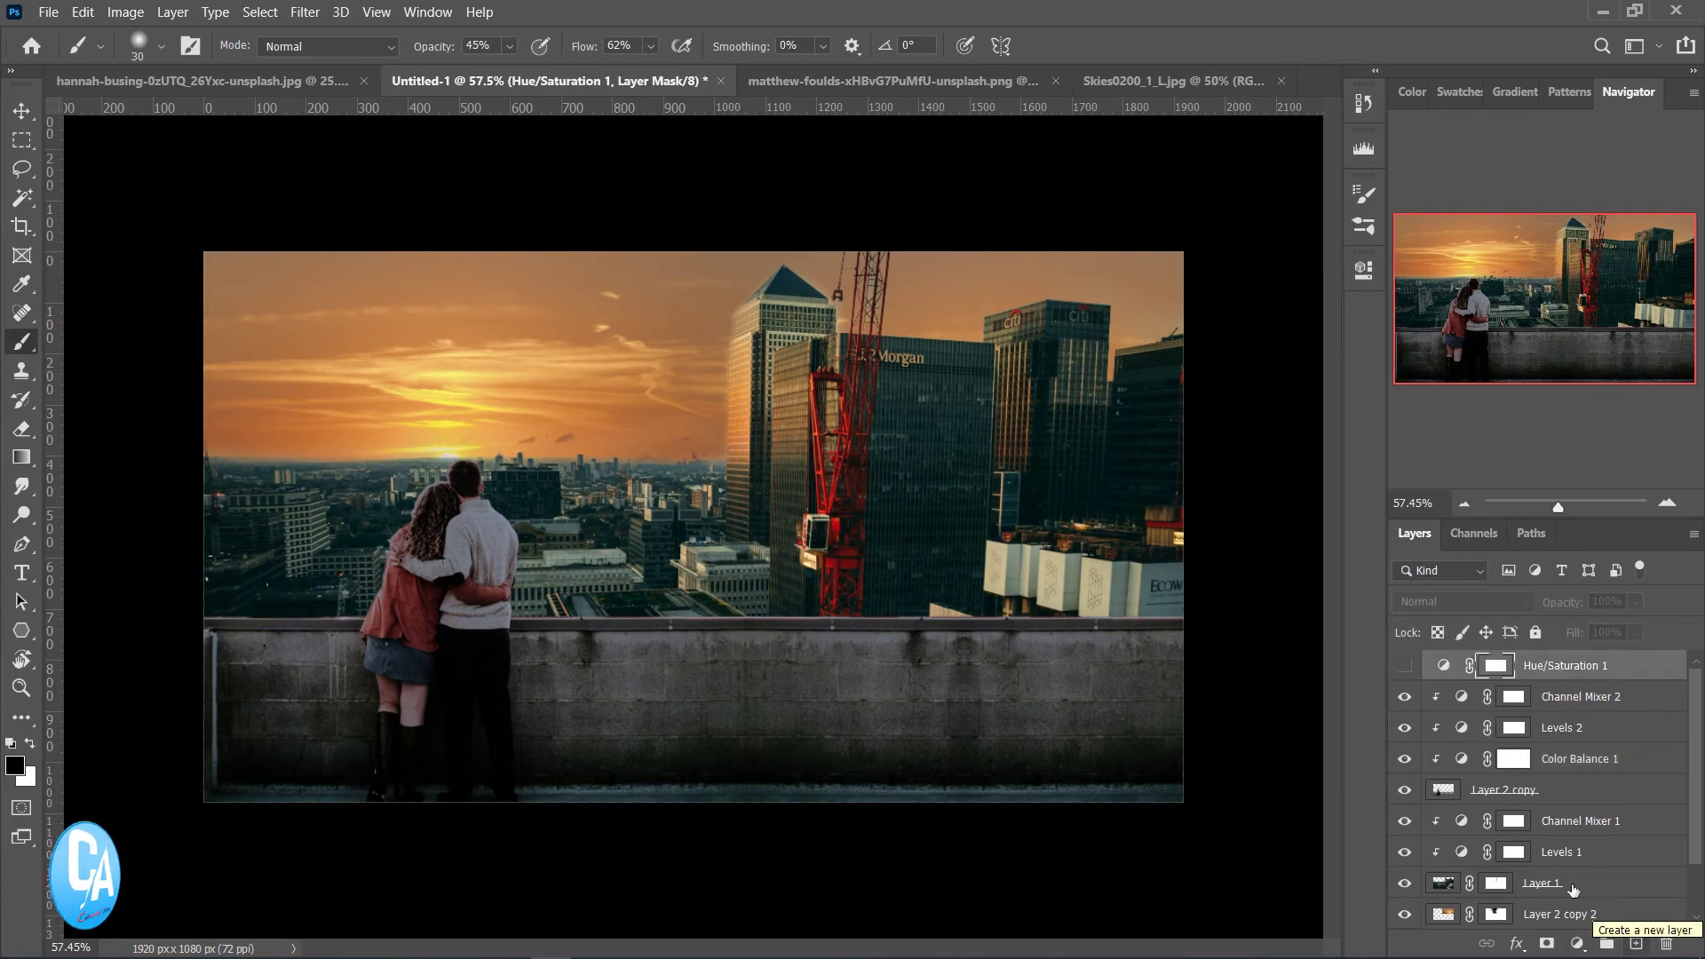
# Add a new layer and fill it with black
pyautogui.click(1636, 943)
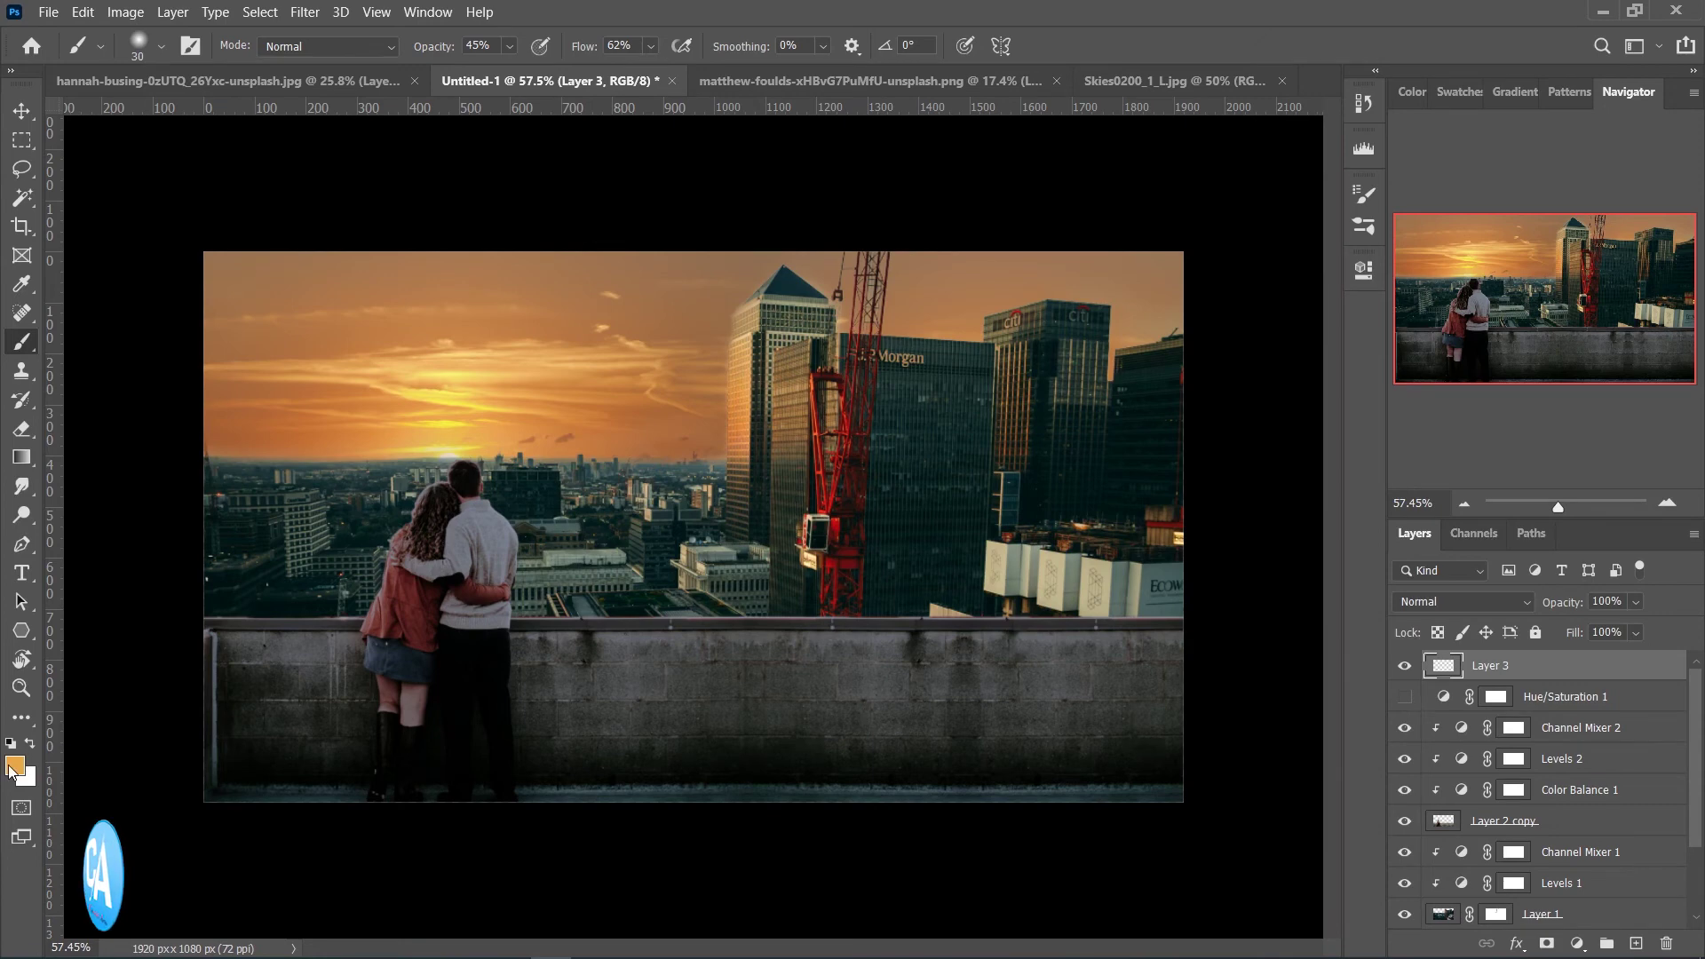
pyautogui.click(11, 769)
pyautogui.click(1296, 258)
pyautogui.click(1618, 230)
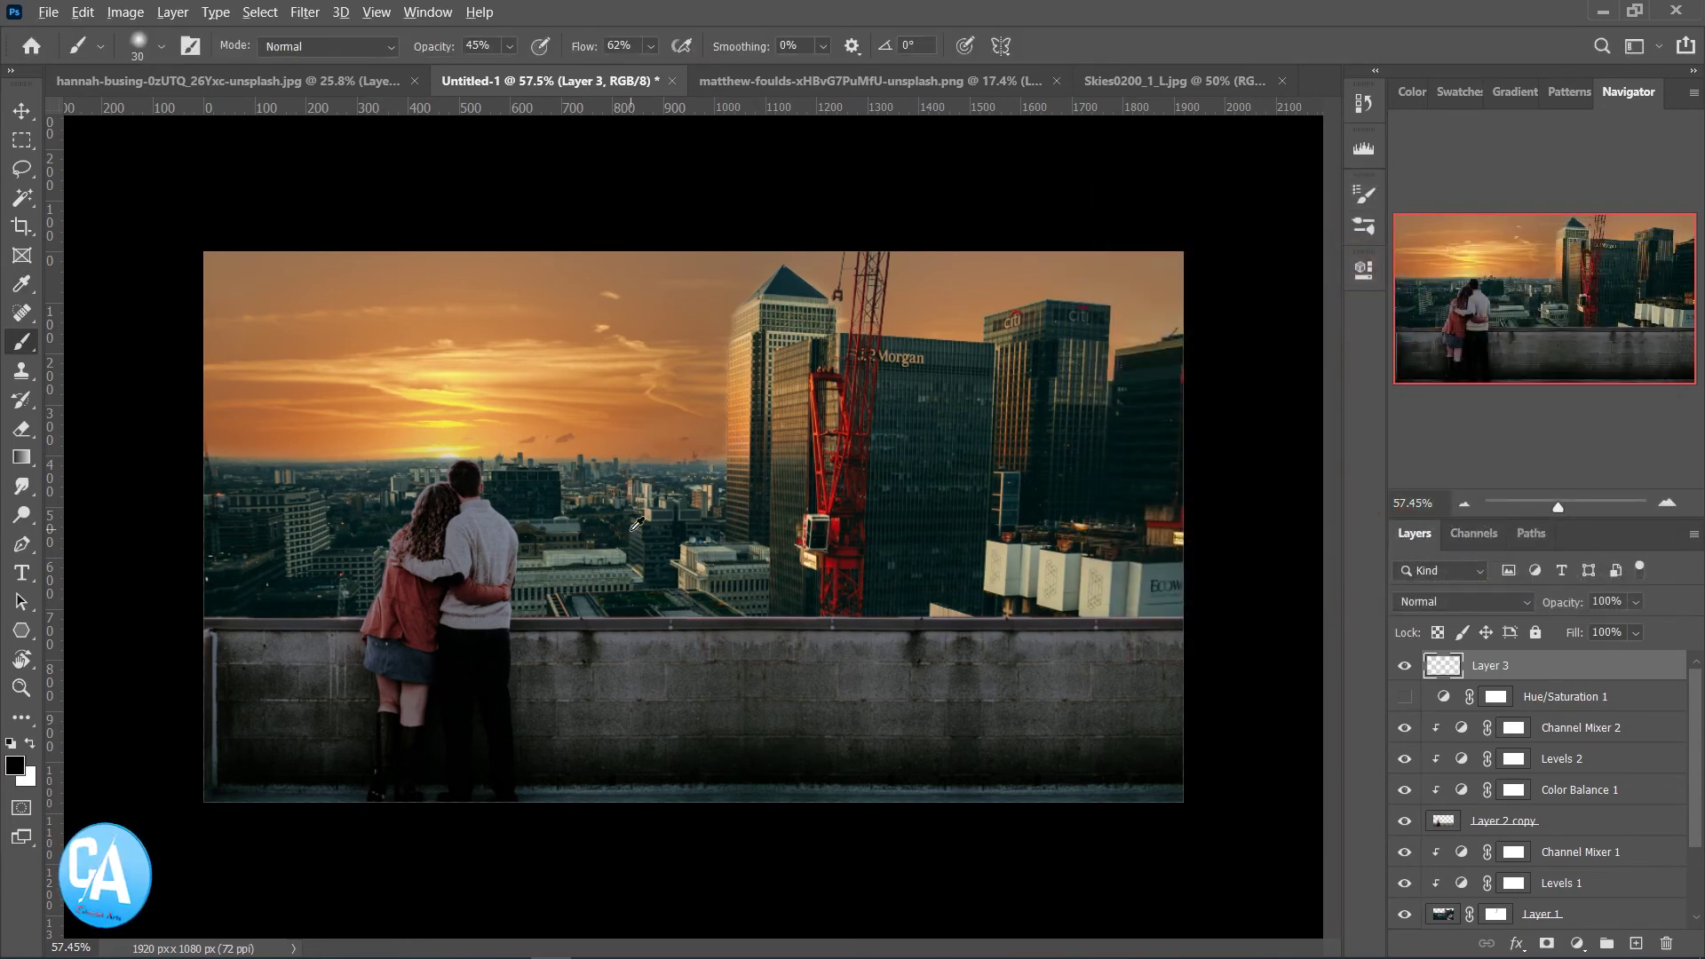
pyautogui.hotkey('alt', 'BackSpace')
# Render a top-left 50-300mm Zoom lens flare at about 161% brightness, blended in Screen mode
pyautogui.click(304, 12)
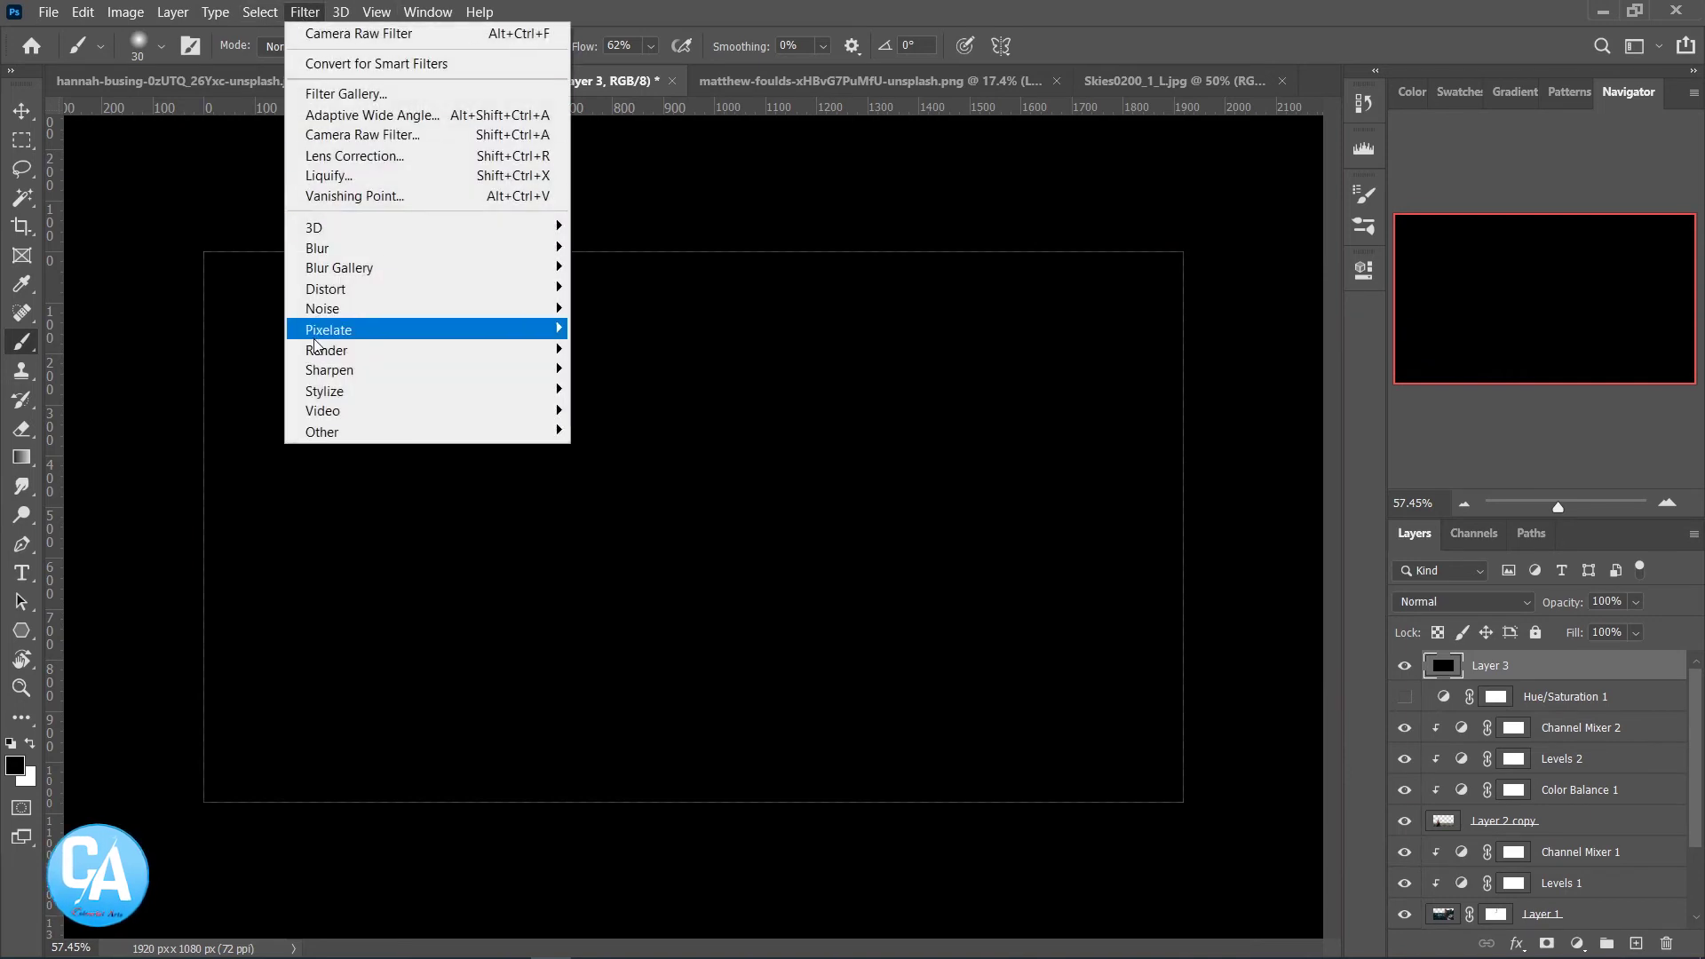
pyautogui.moveTo(327, 349)
pyautogui.click(622, 481)
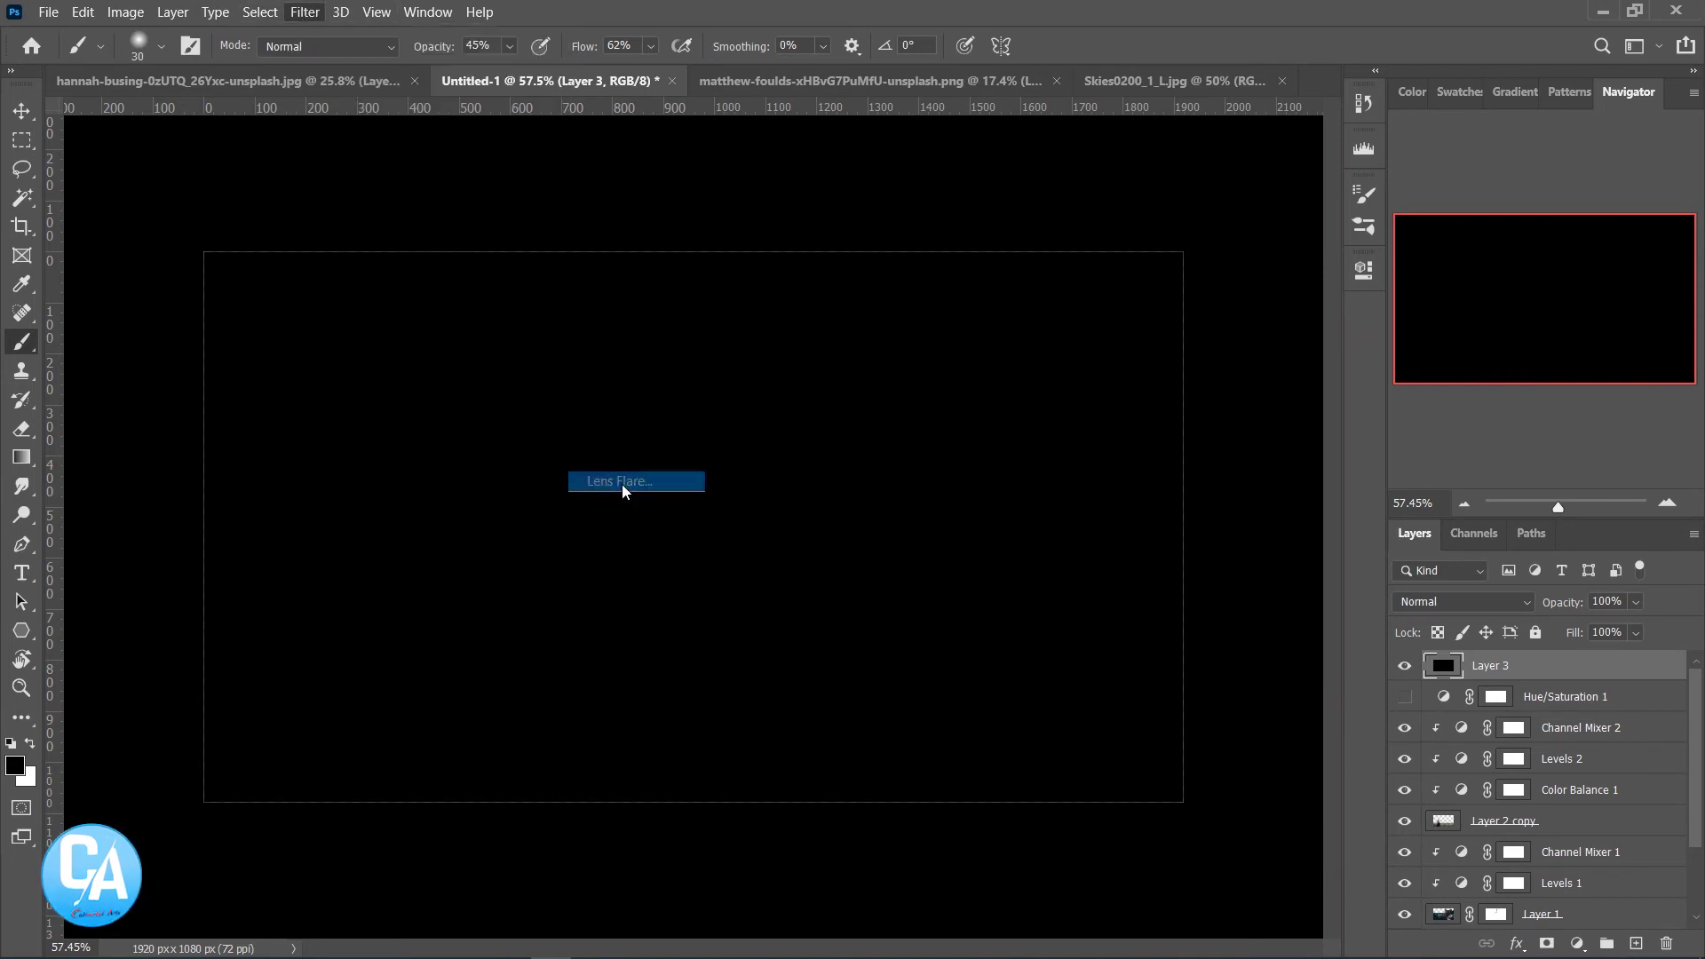
pyautogui.moveTo(785, 332); pyautogui.dragTo(687, 280)
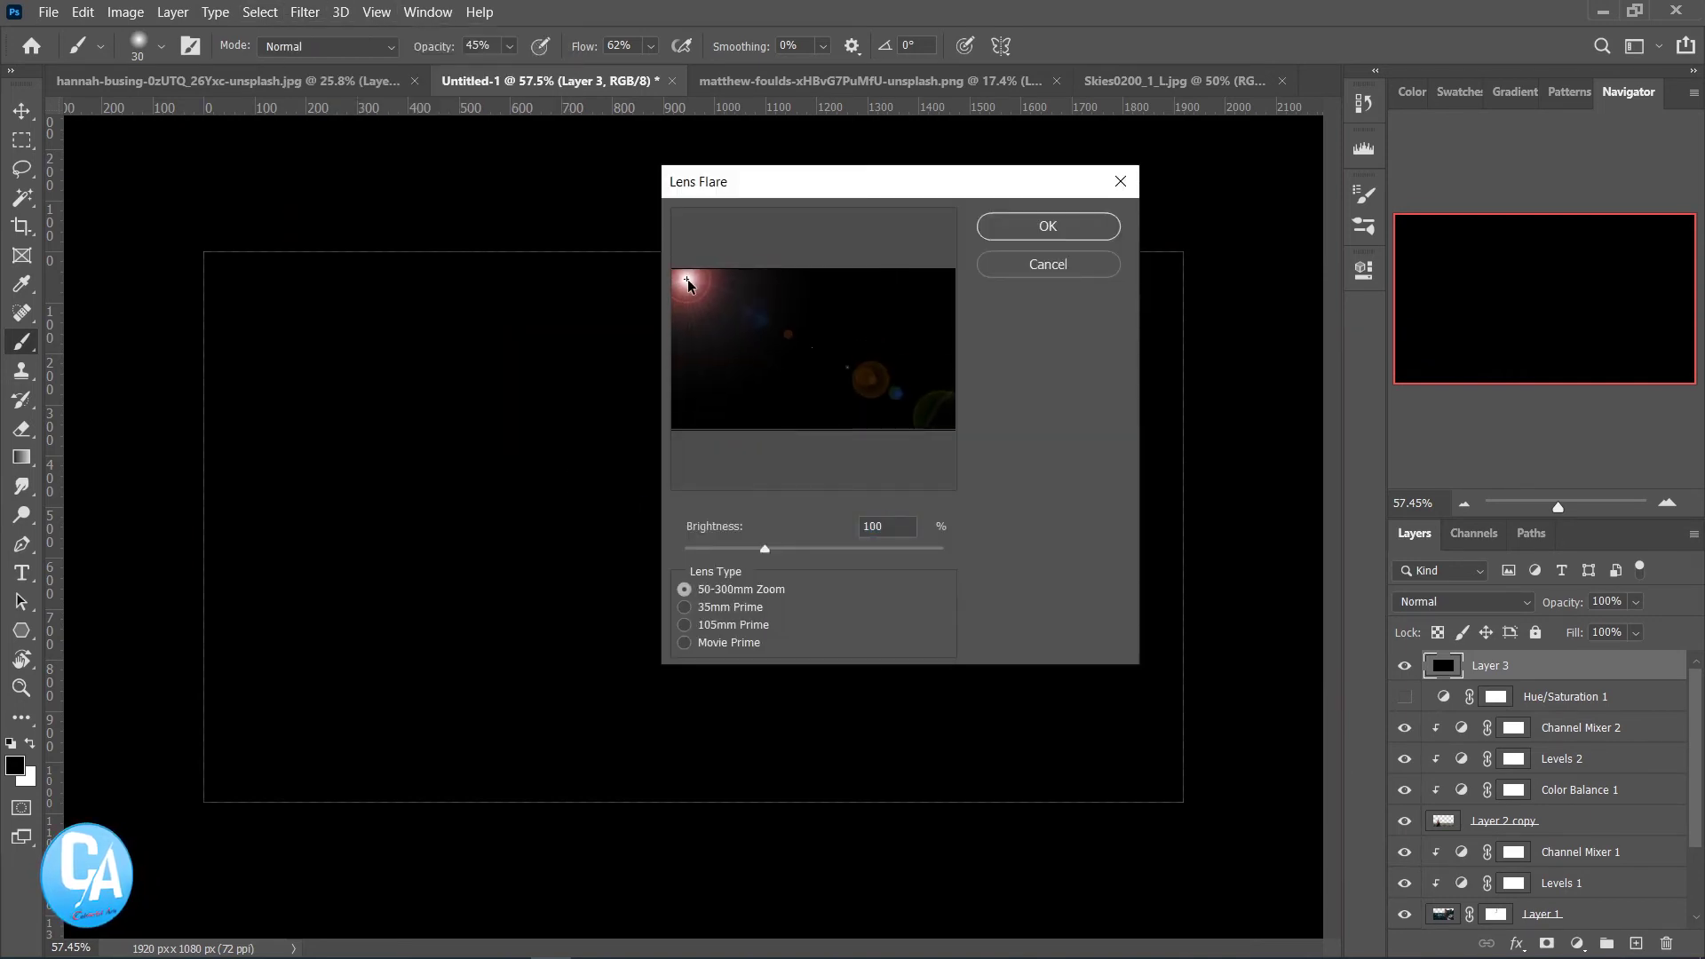
pyautogui.click(683, 609)
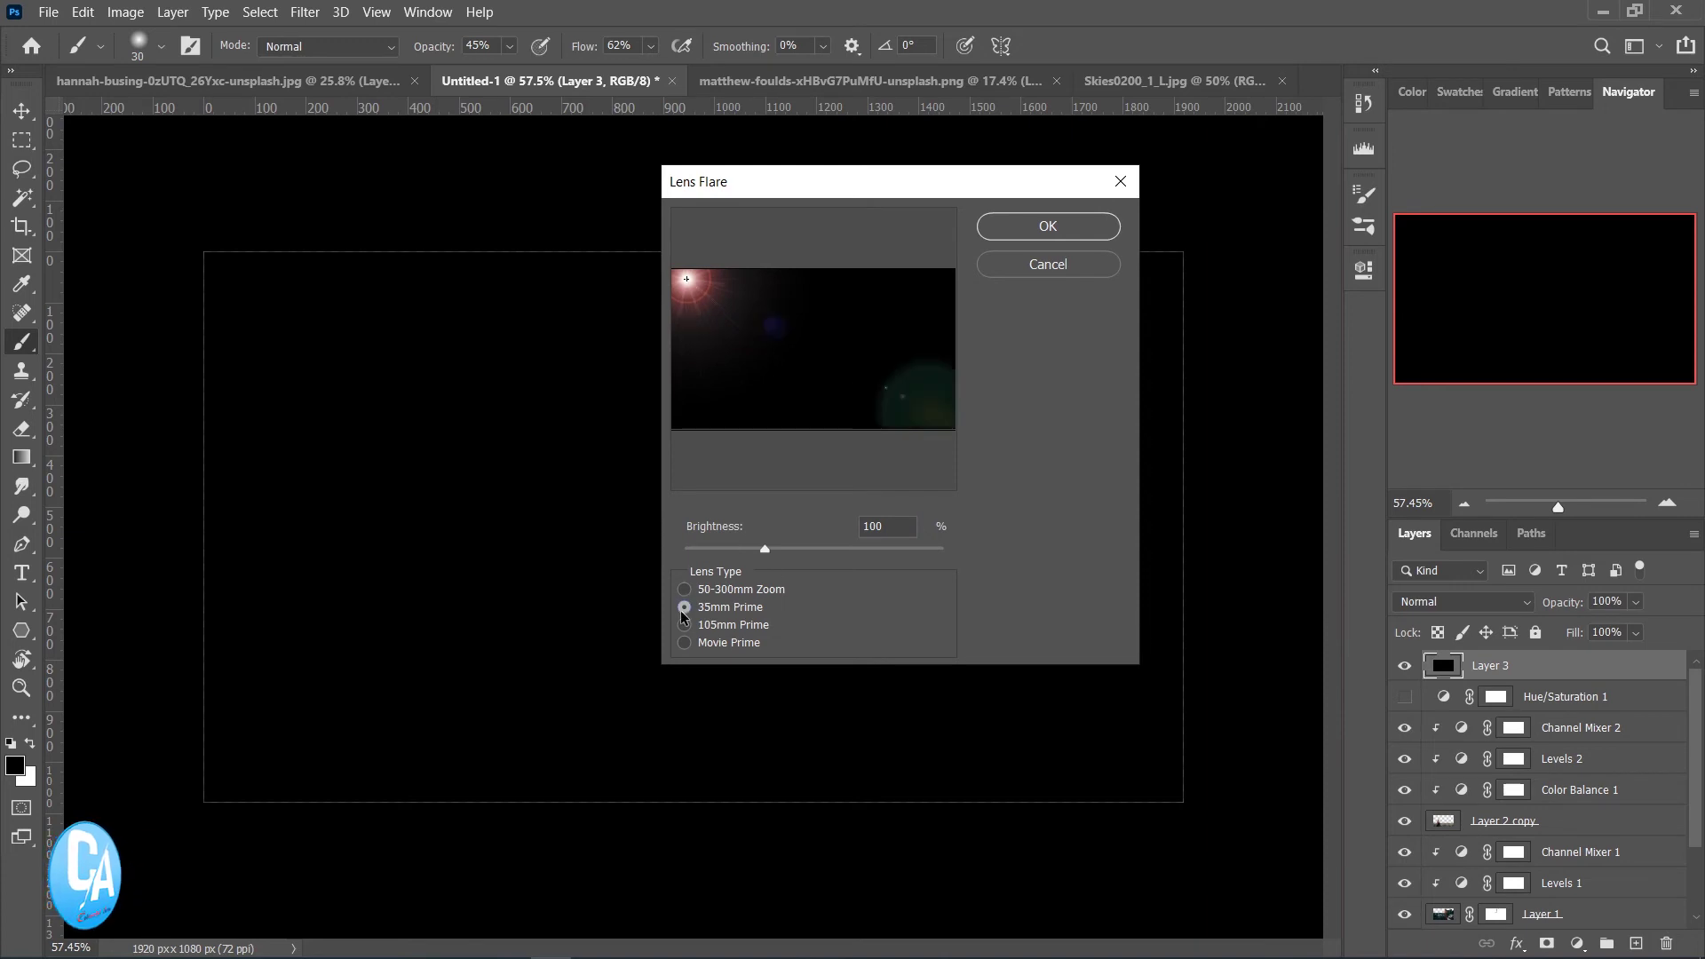
pyautogui.click(684, 590)
pyautogui.moveTo(766, 548); pyautogui.dragTo(821, 553)
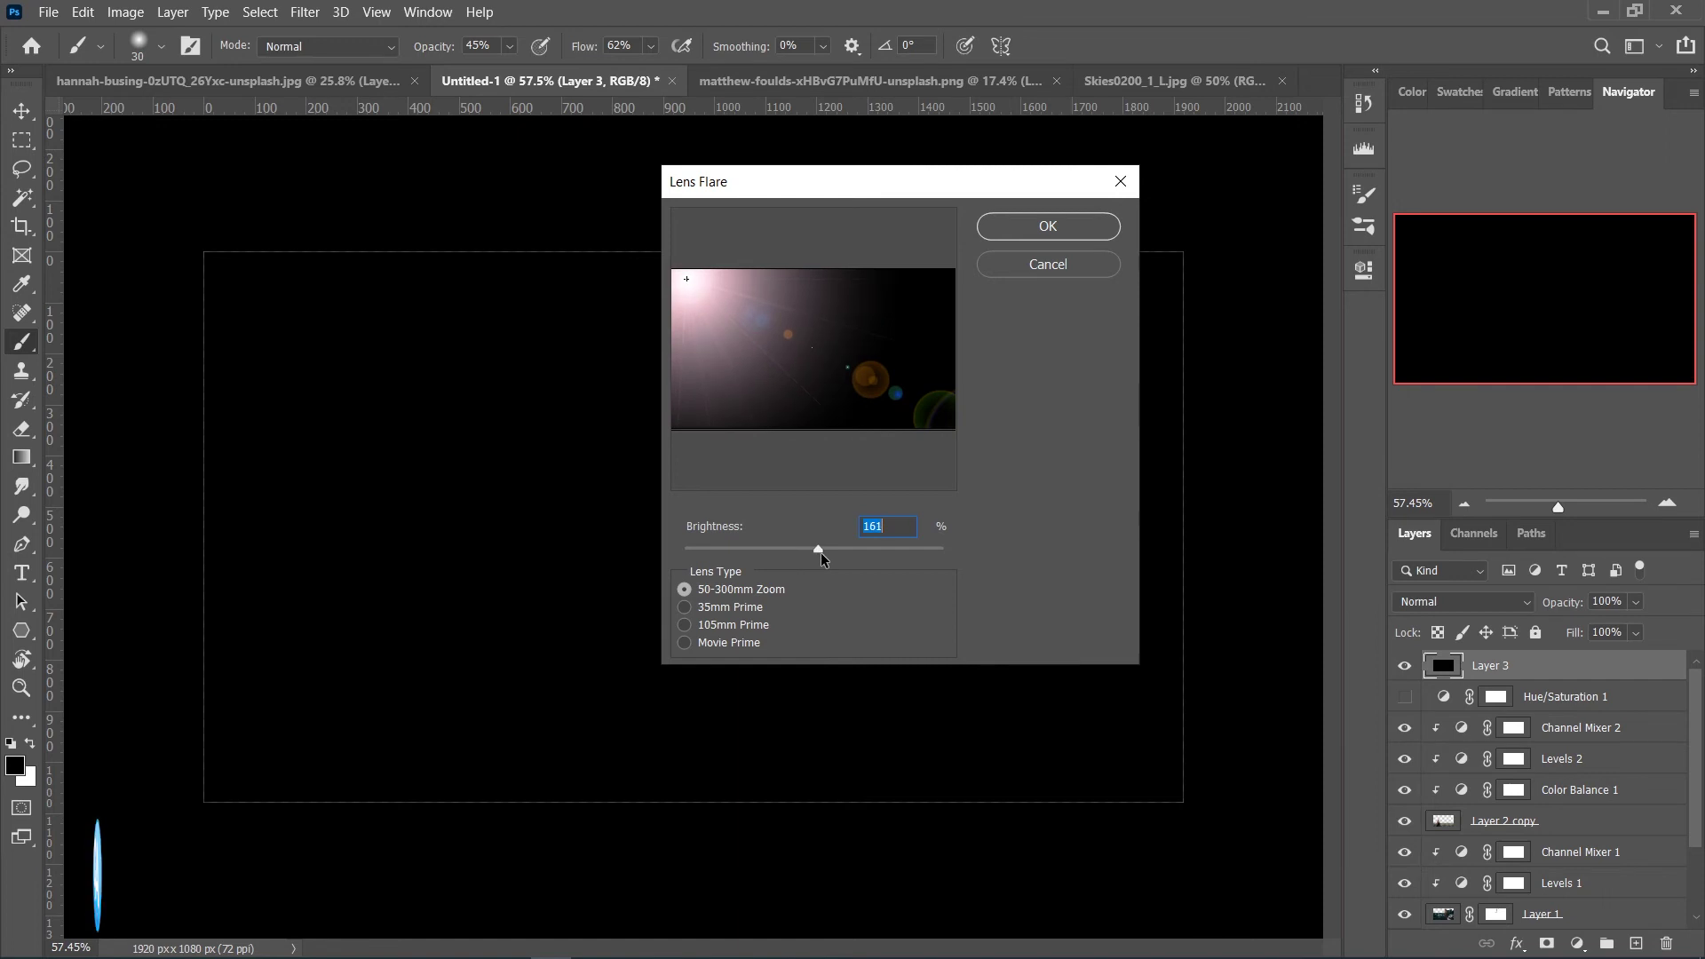
pyautogui.click(685, 608)
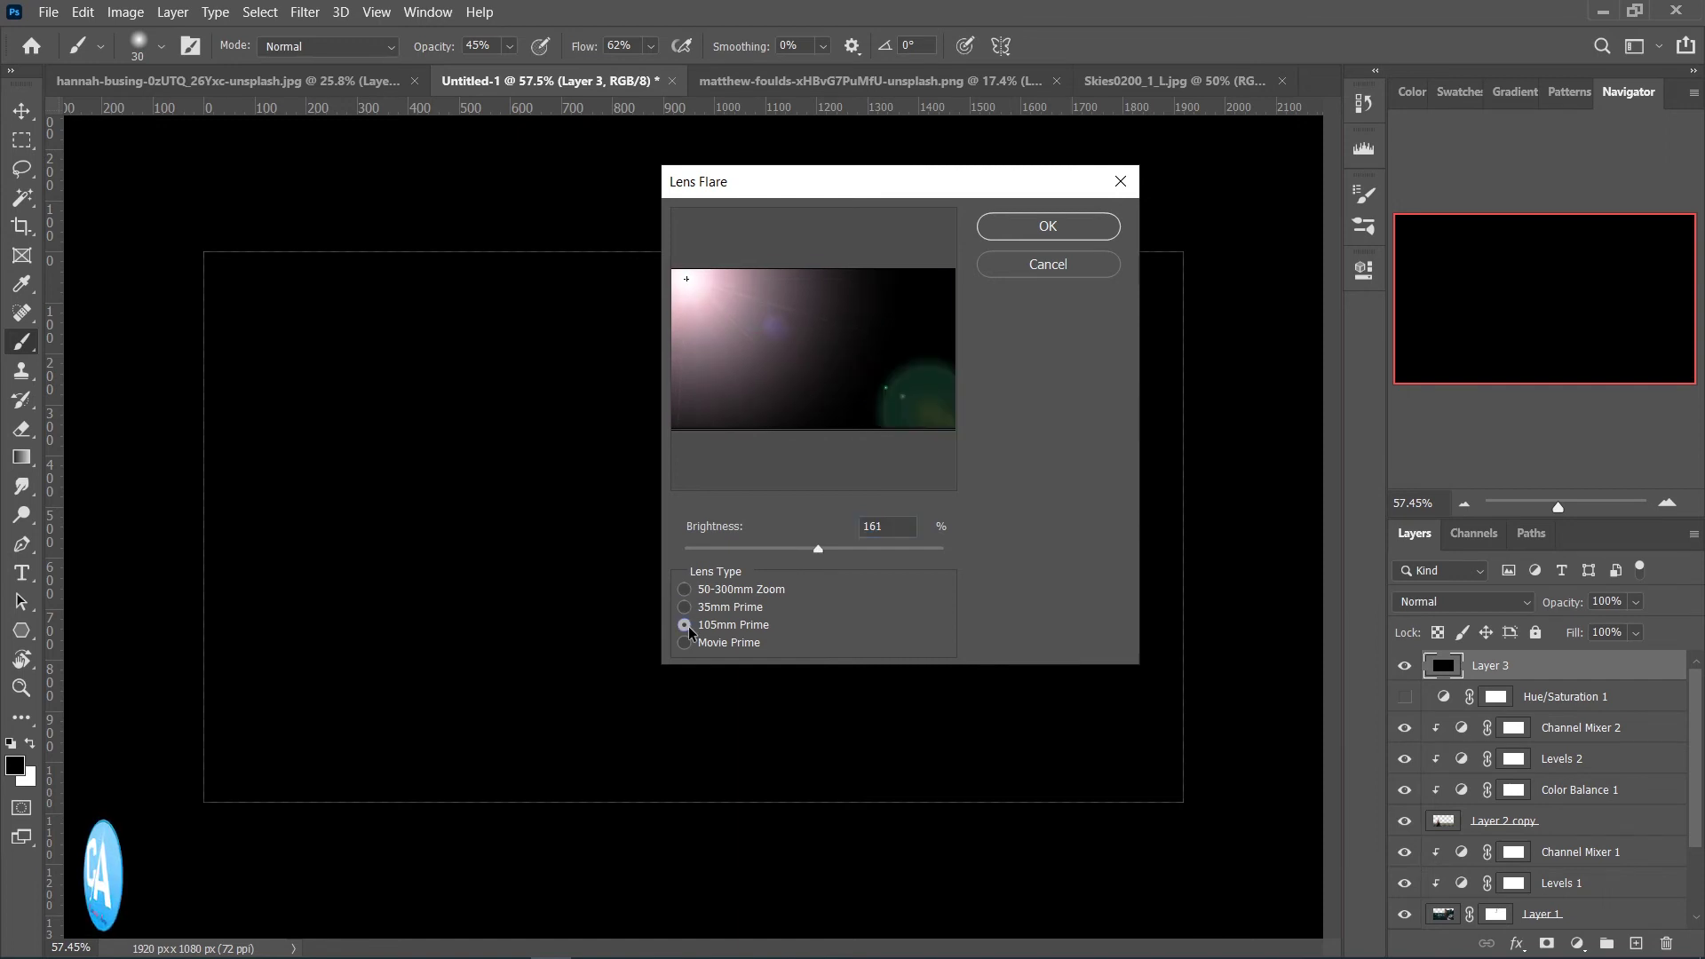
pyautogui.click(685, 625)
pyautogui.click(684, 589)
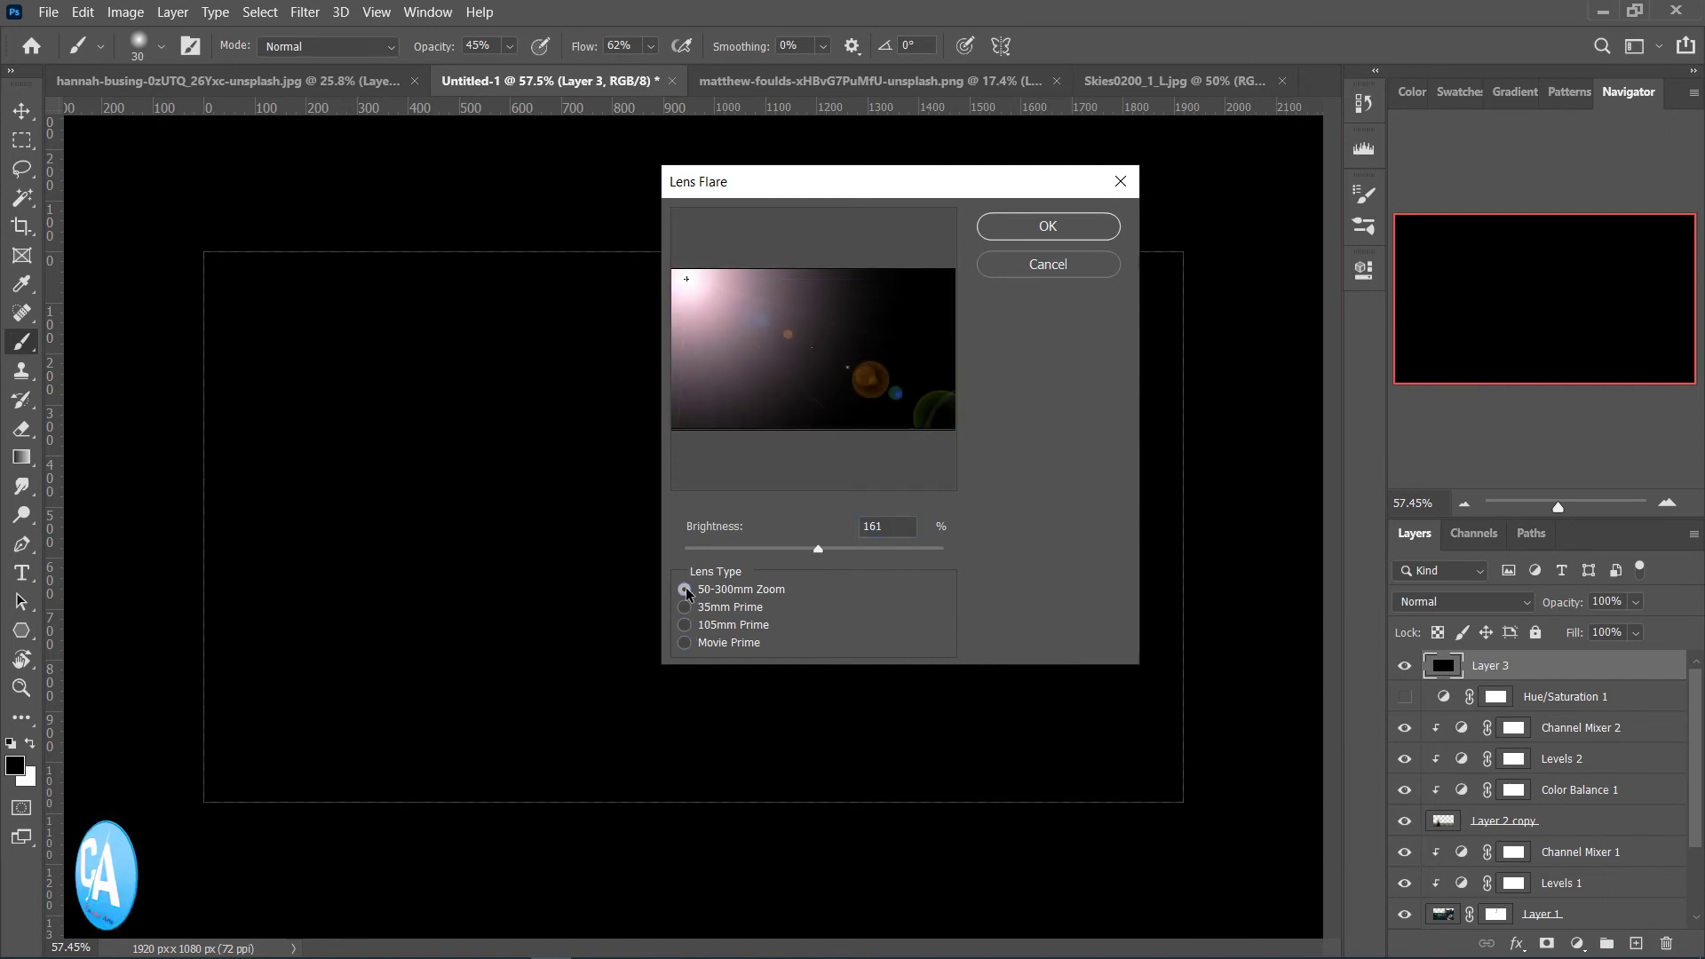
pyautogui.click(1050, 228)
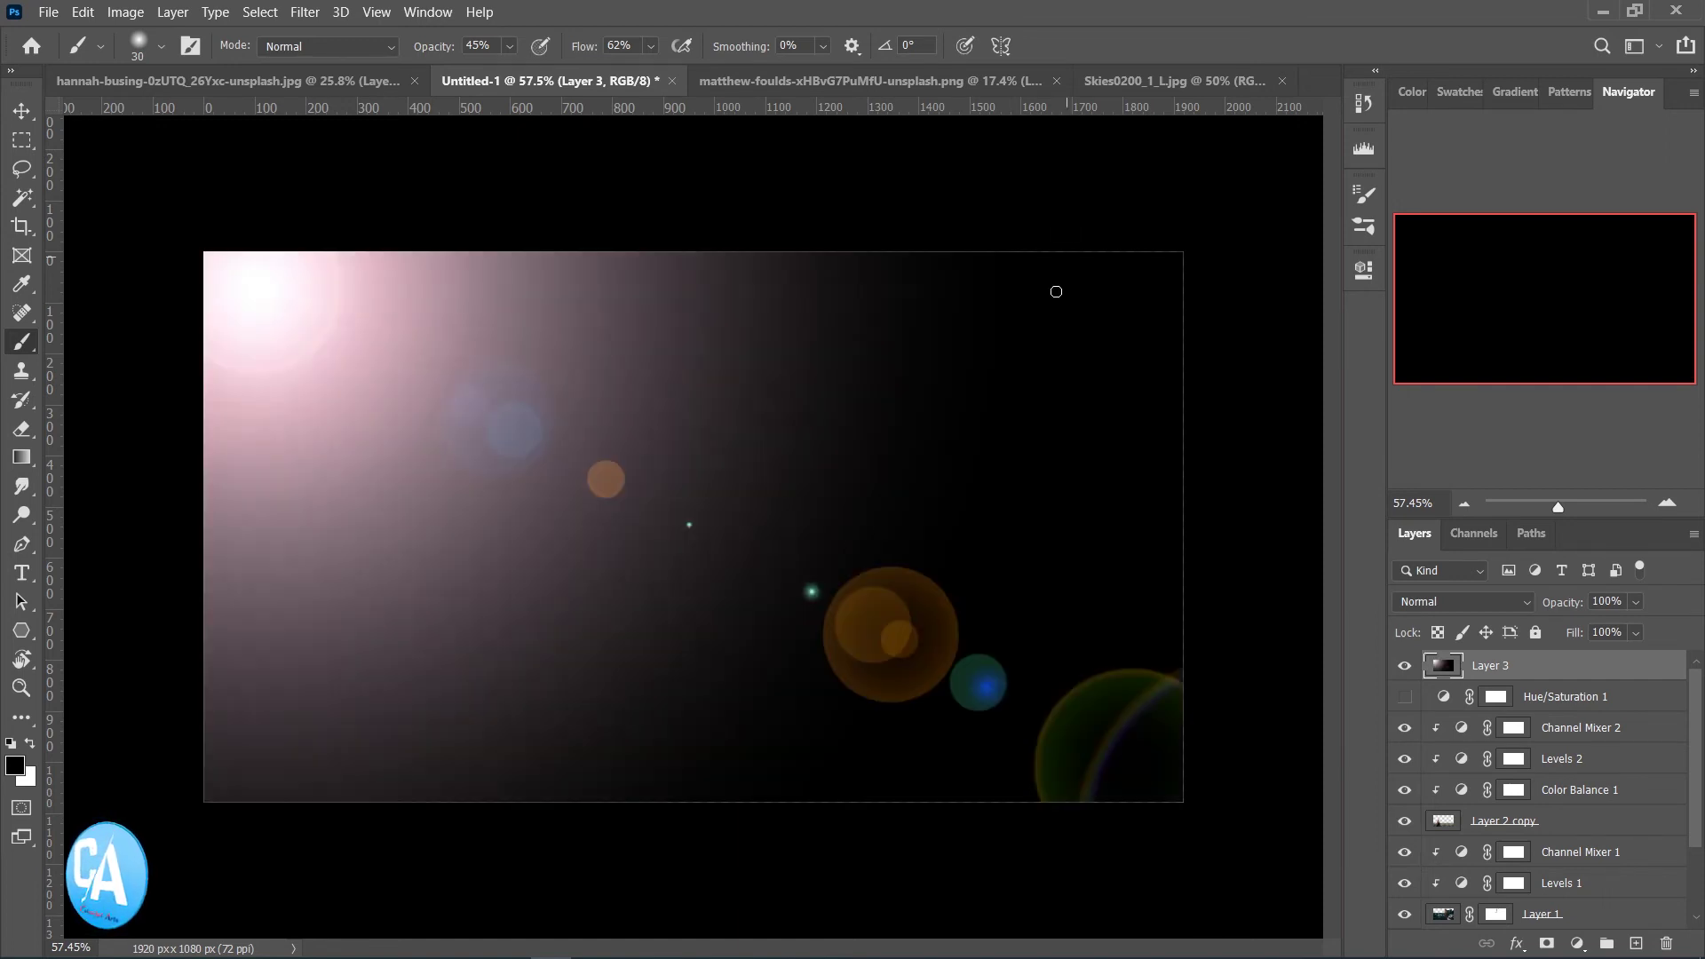
pyautogui.click(1425, 595)
pyautogui.click(1428, 593)
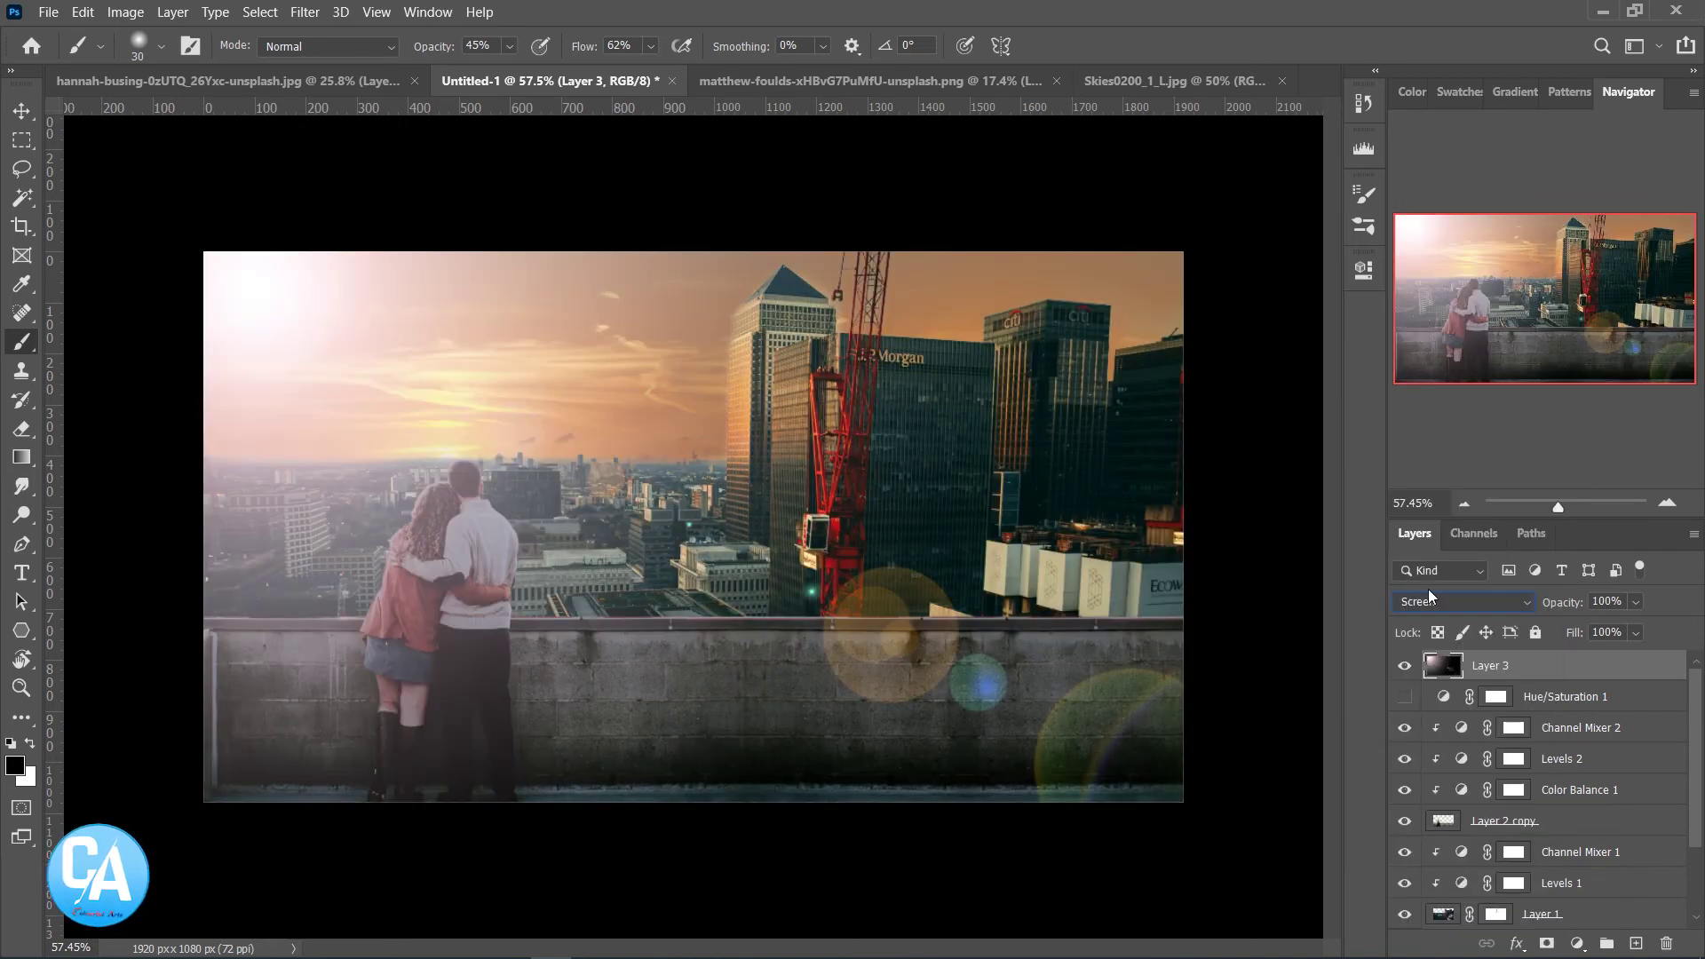
# Fade the flare Layer 3 to 14% opacity, comparing visibility, and add empty Layer 4 above
pyautogui.moveTo(1569, 604); pyautogui.dragTo(1520, 616)
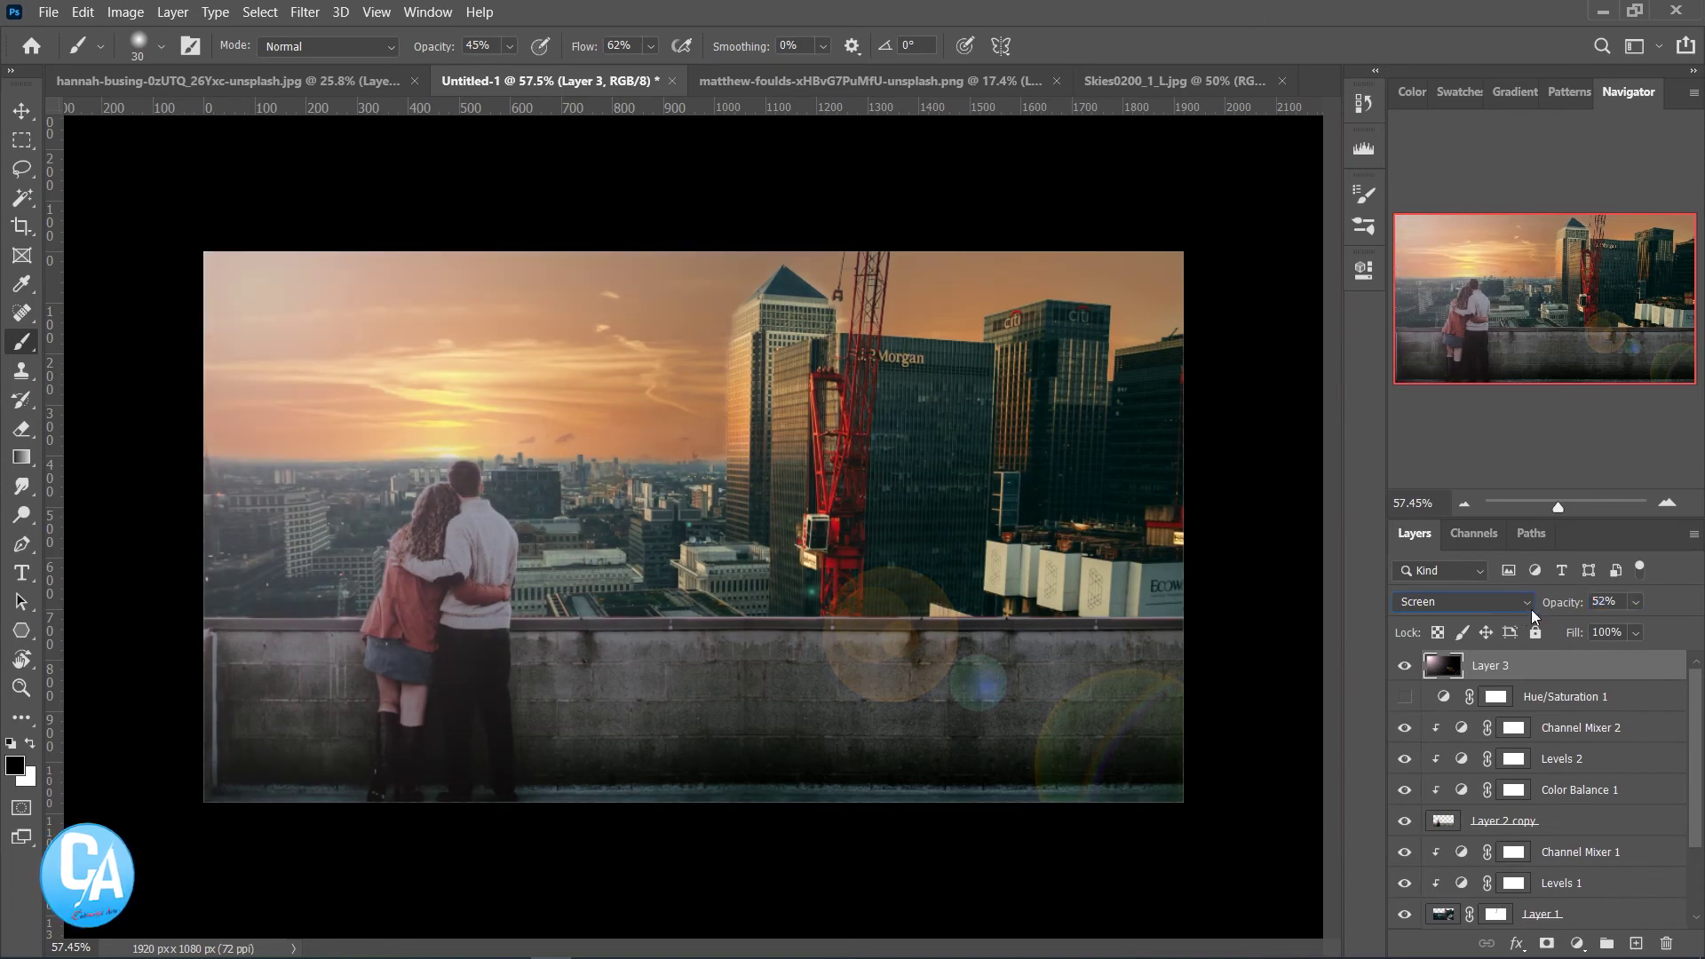
pyautogui.click(1406, 665)
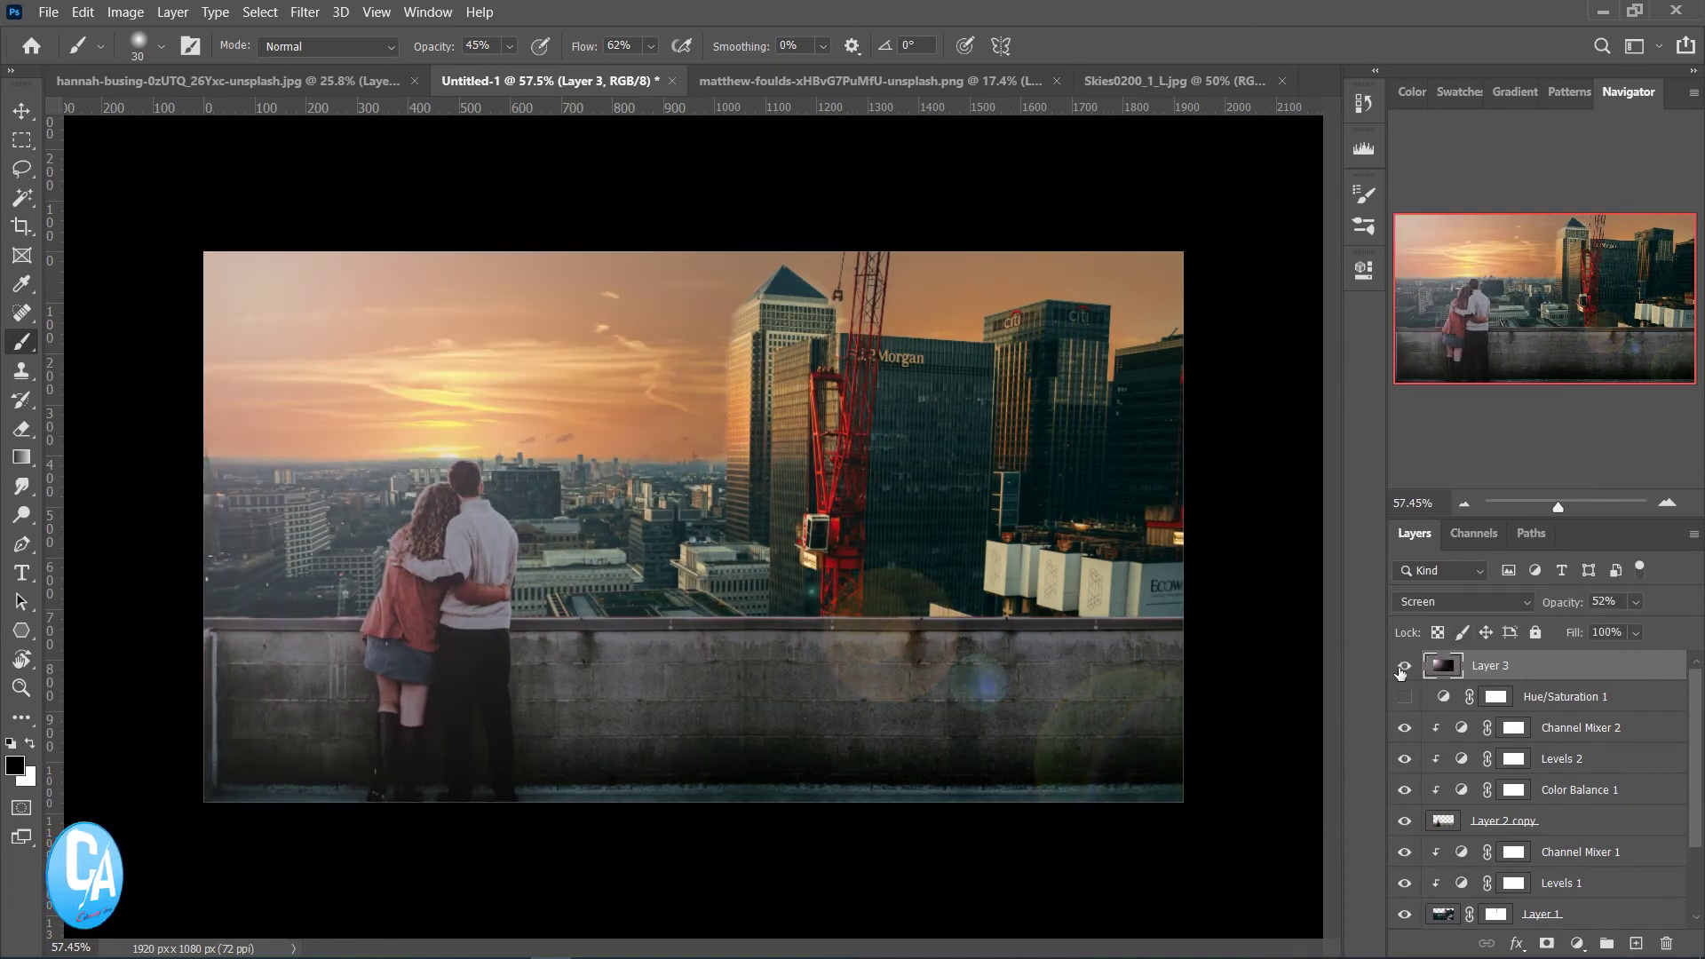
pyautogui.moveTo(1569, 604); pyautogui.dragTo(1522, 616)
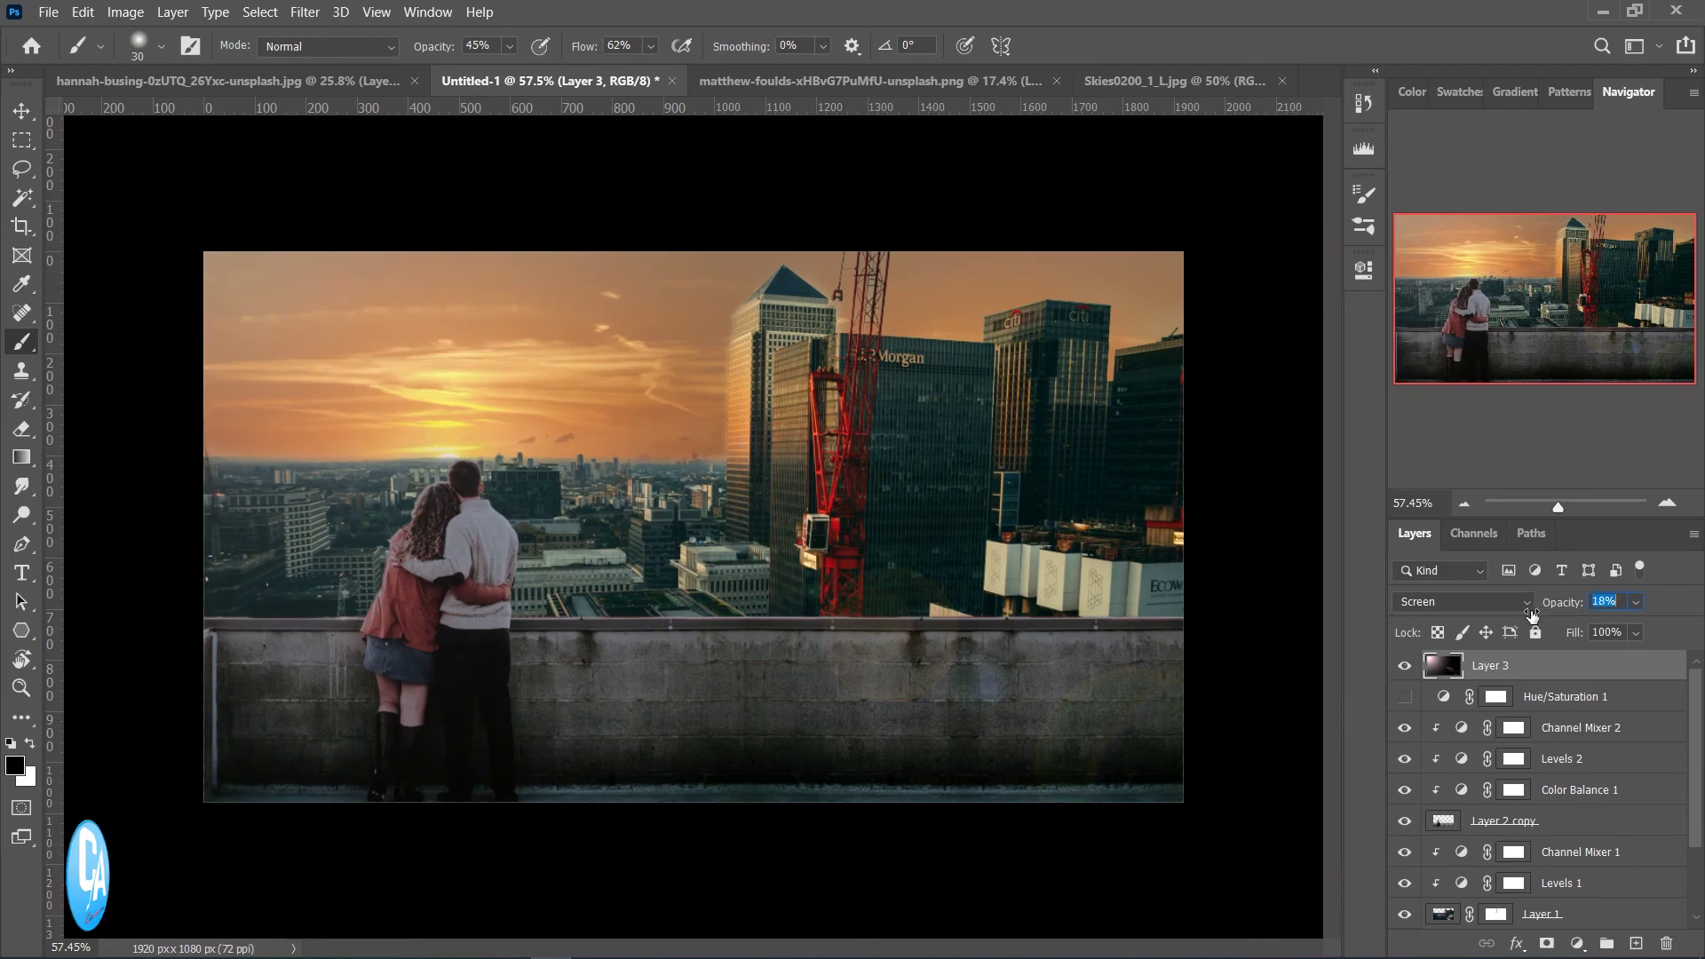
pyautogui.moveTo(1526, 615); pyautogui.dragTo(1529, 619)
pyautogui.click(1407, 665)
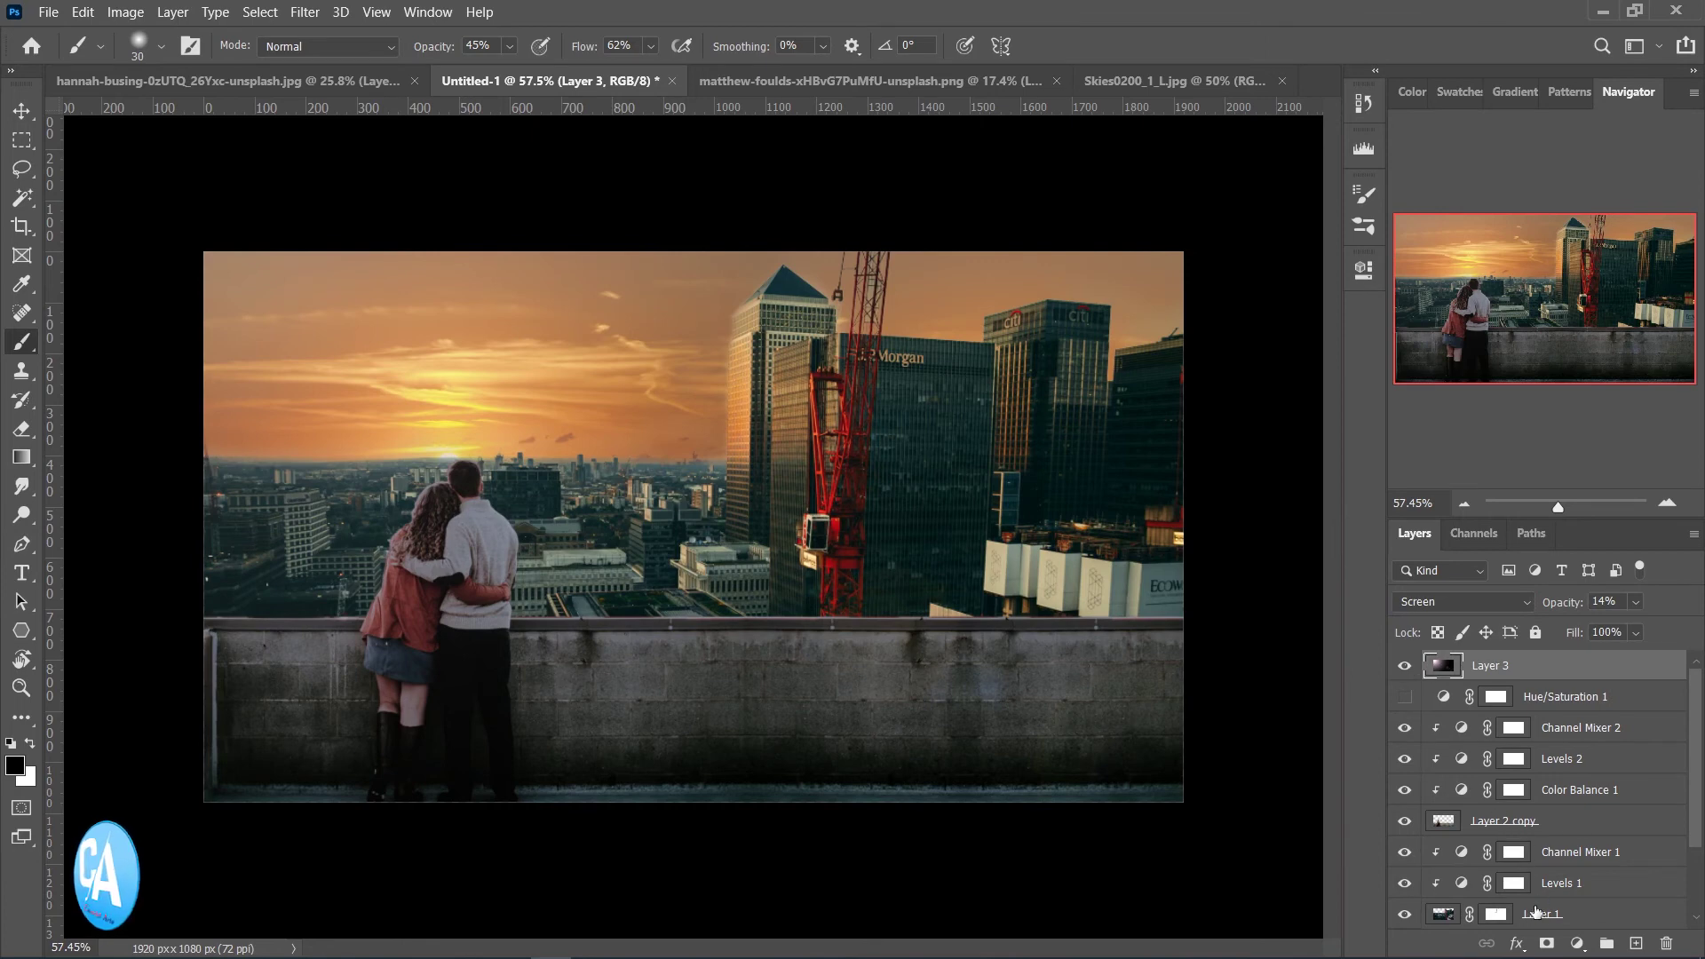
pyautogui.click(1636, 943)
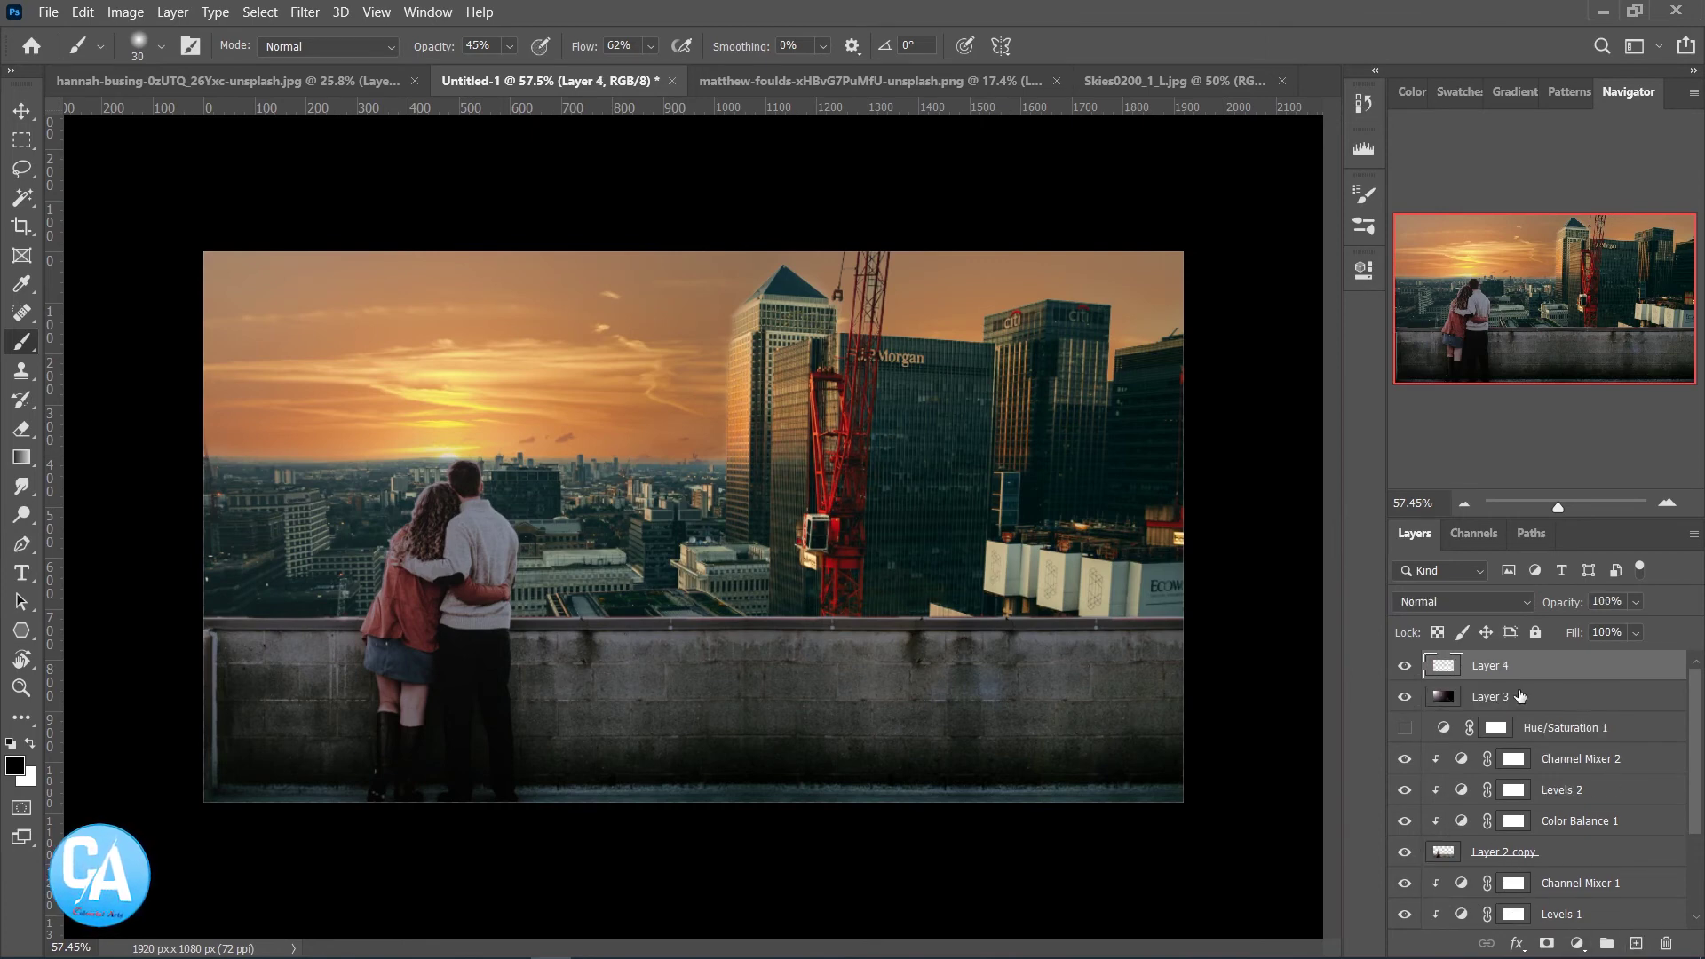
# Add a Brightness/Contrast adjustment above the flare layer with brightness -12 and contrast 17
pyautogui.click(1517, 696)
pyautogui.click(1577, 943)
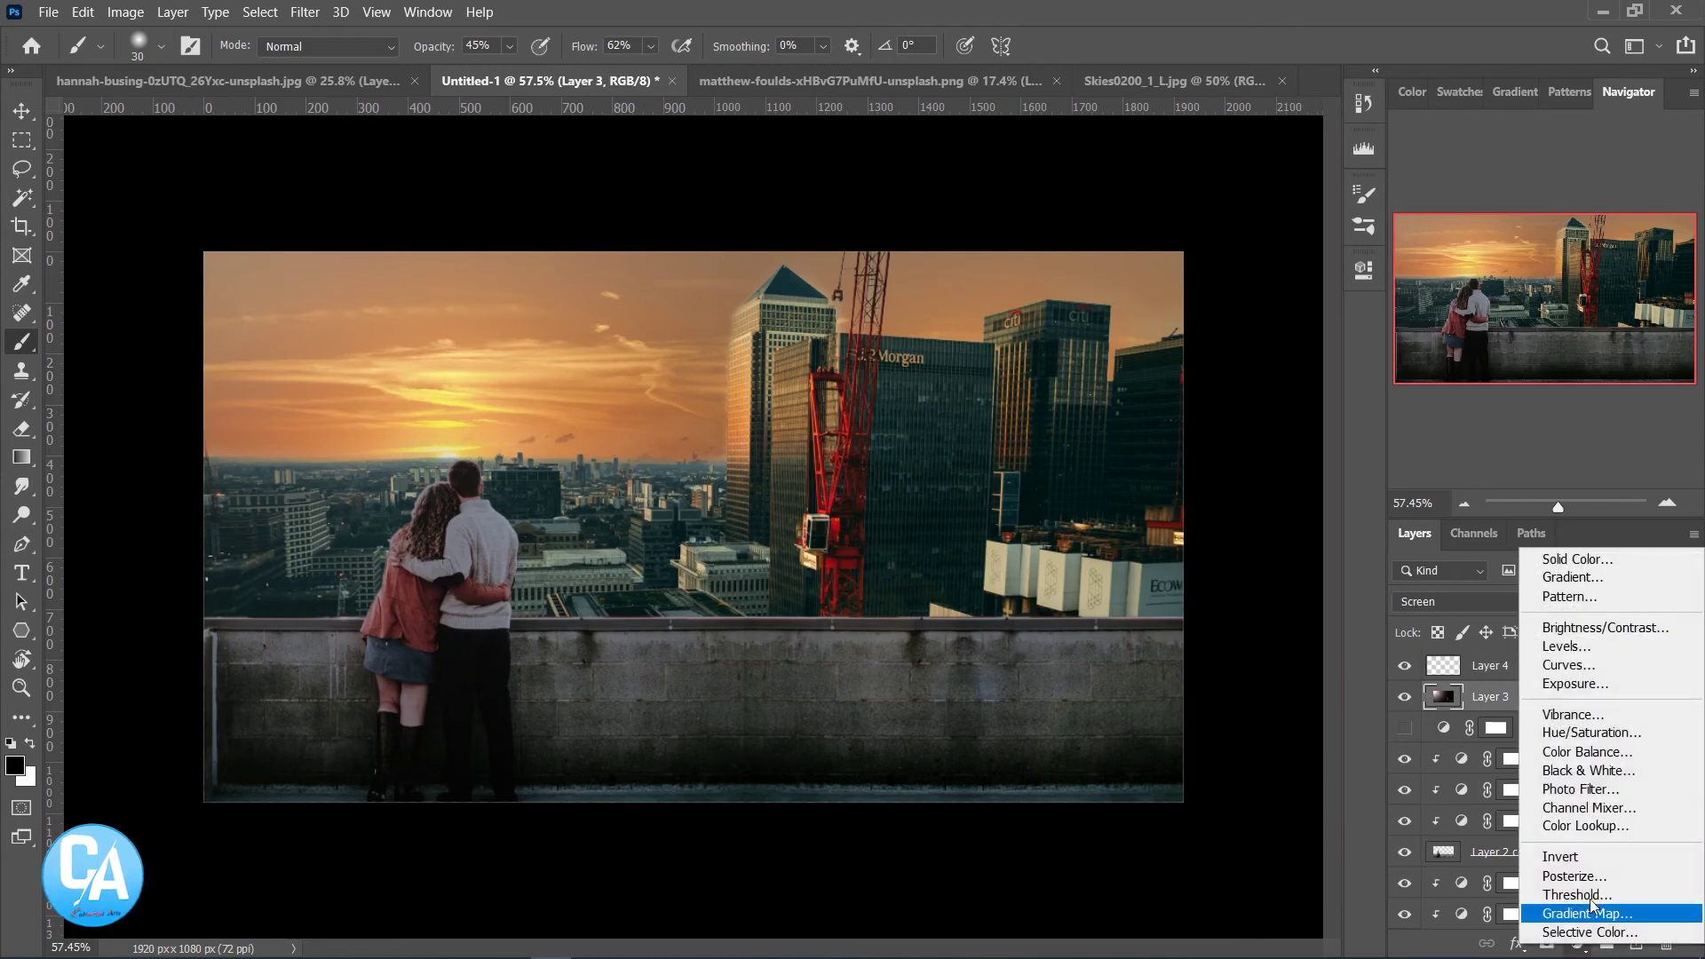
pyautogui.click(1623, 631)
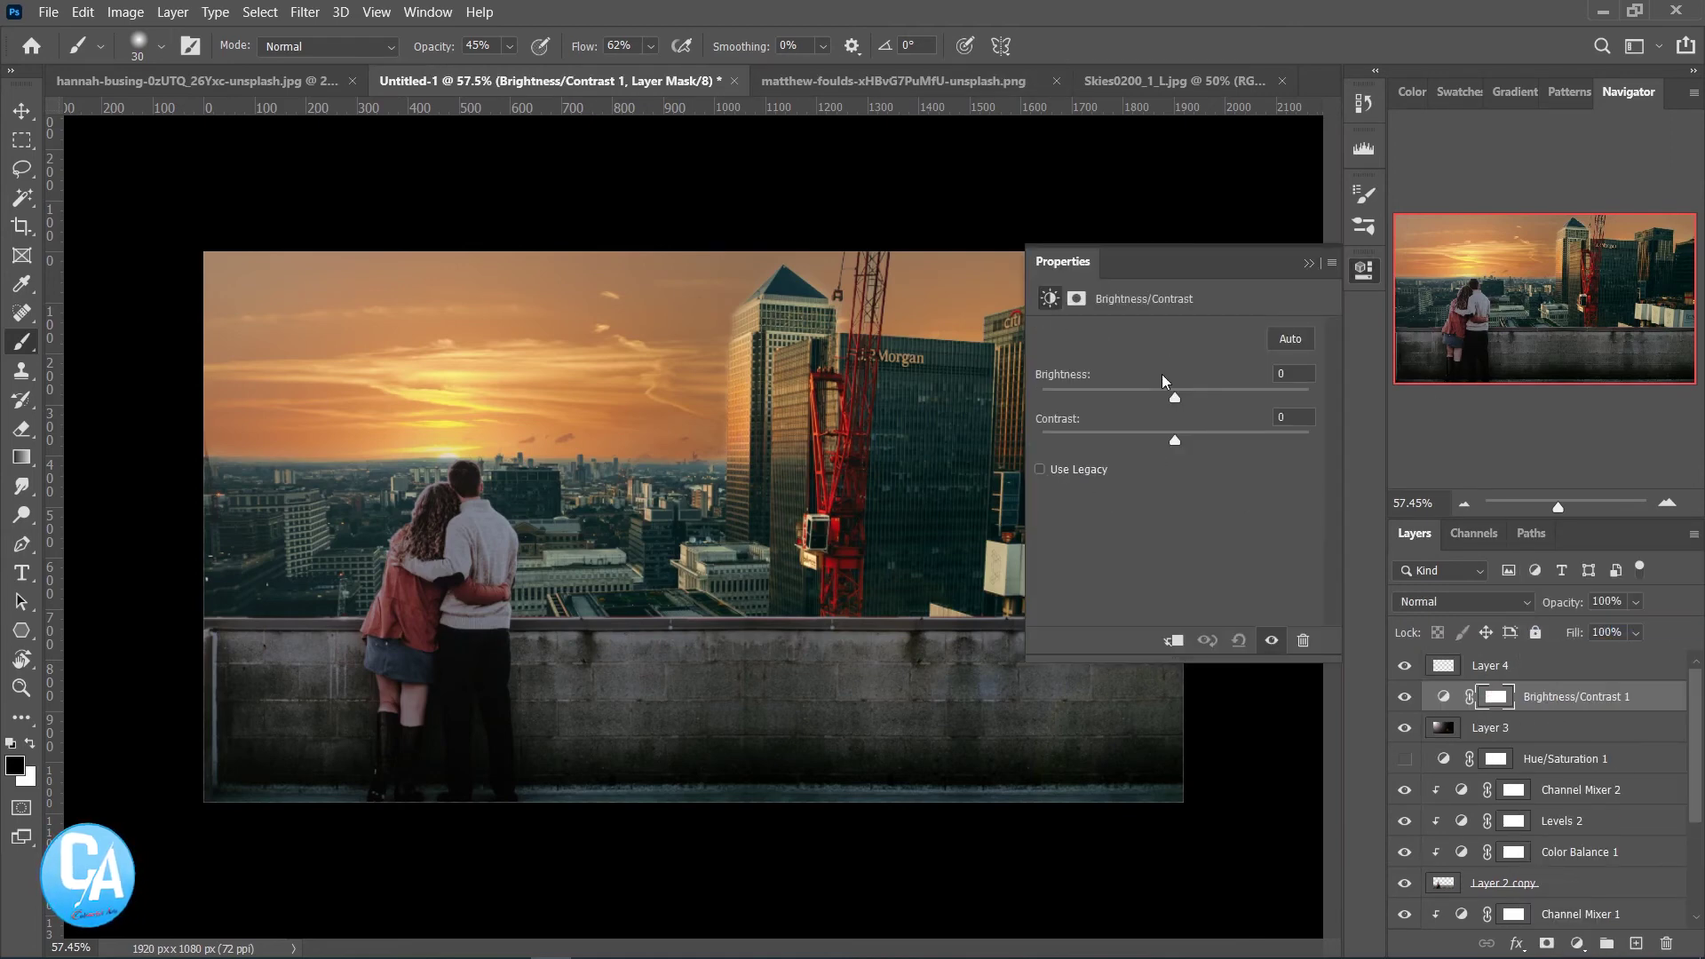
pyautogui.moveTo(1175, 397); pyautogui.dragTo(1148, 444)
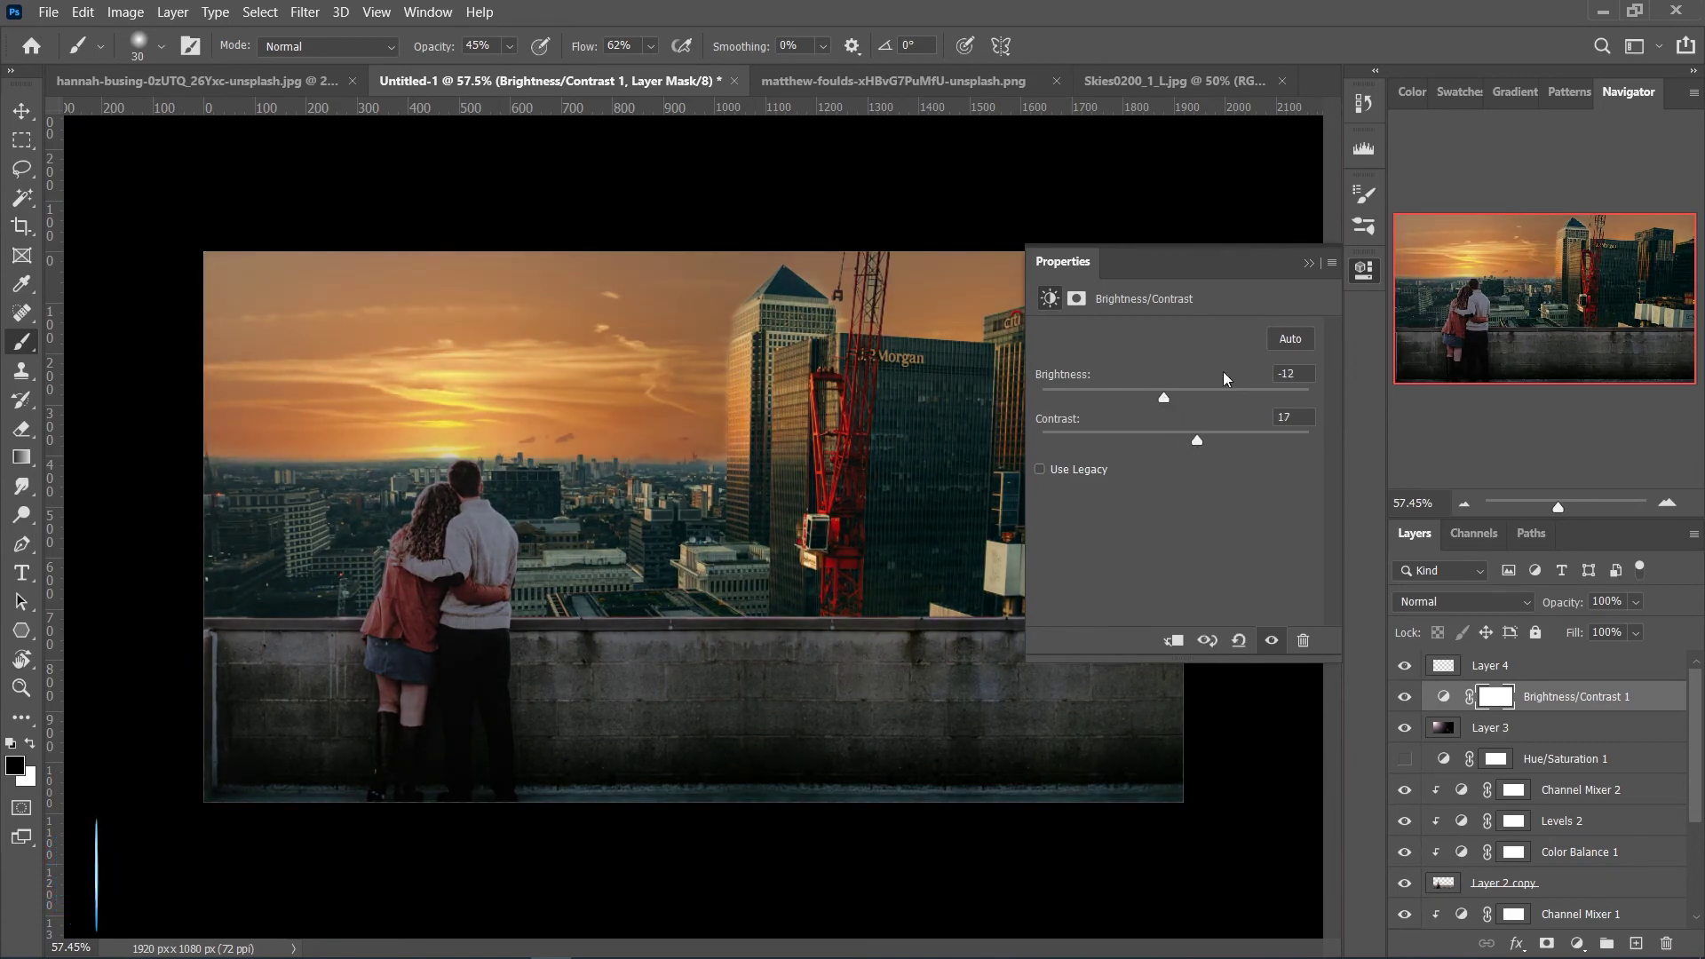
pyautogui.click(1364, 275)
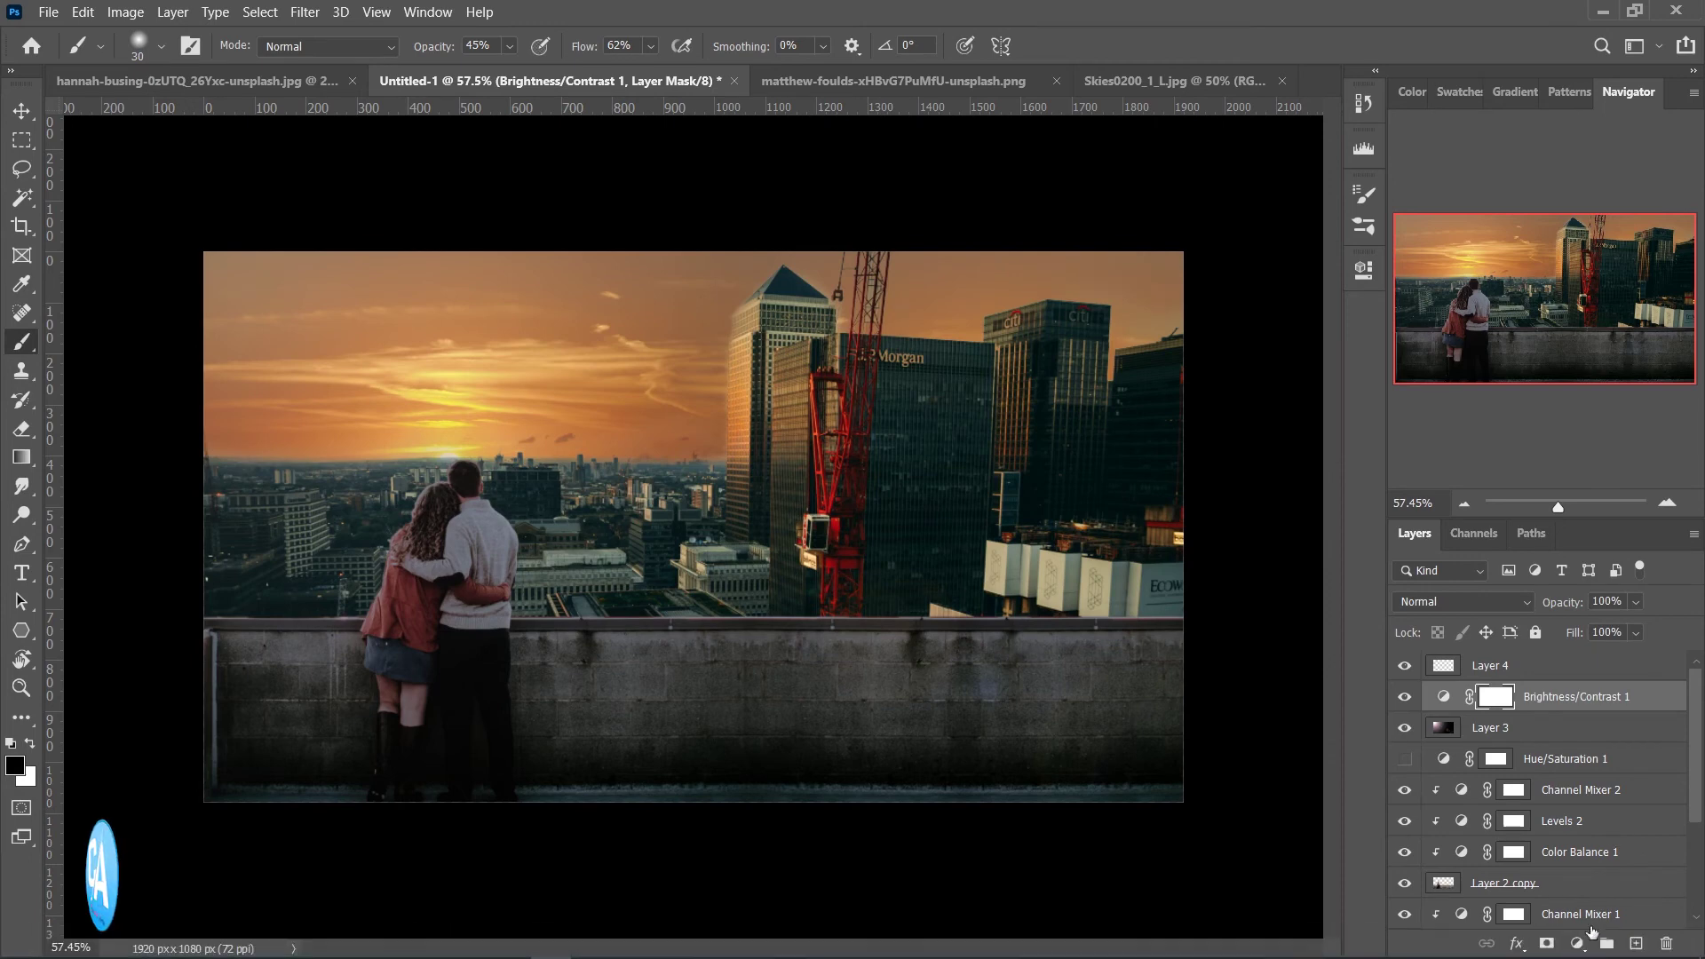
# Add a Hue/Saturation adjustment with Hue -12, then select Layer 4
pyautogui.click(1563, 944)
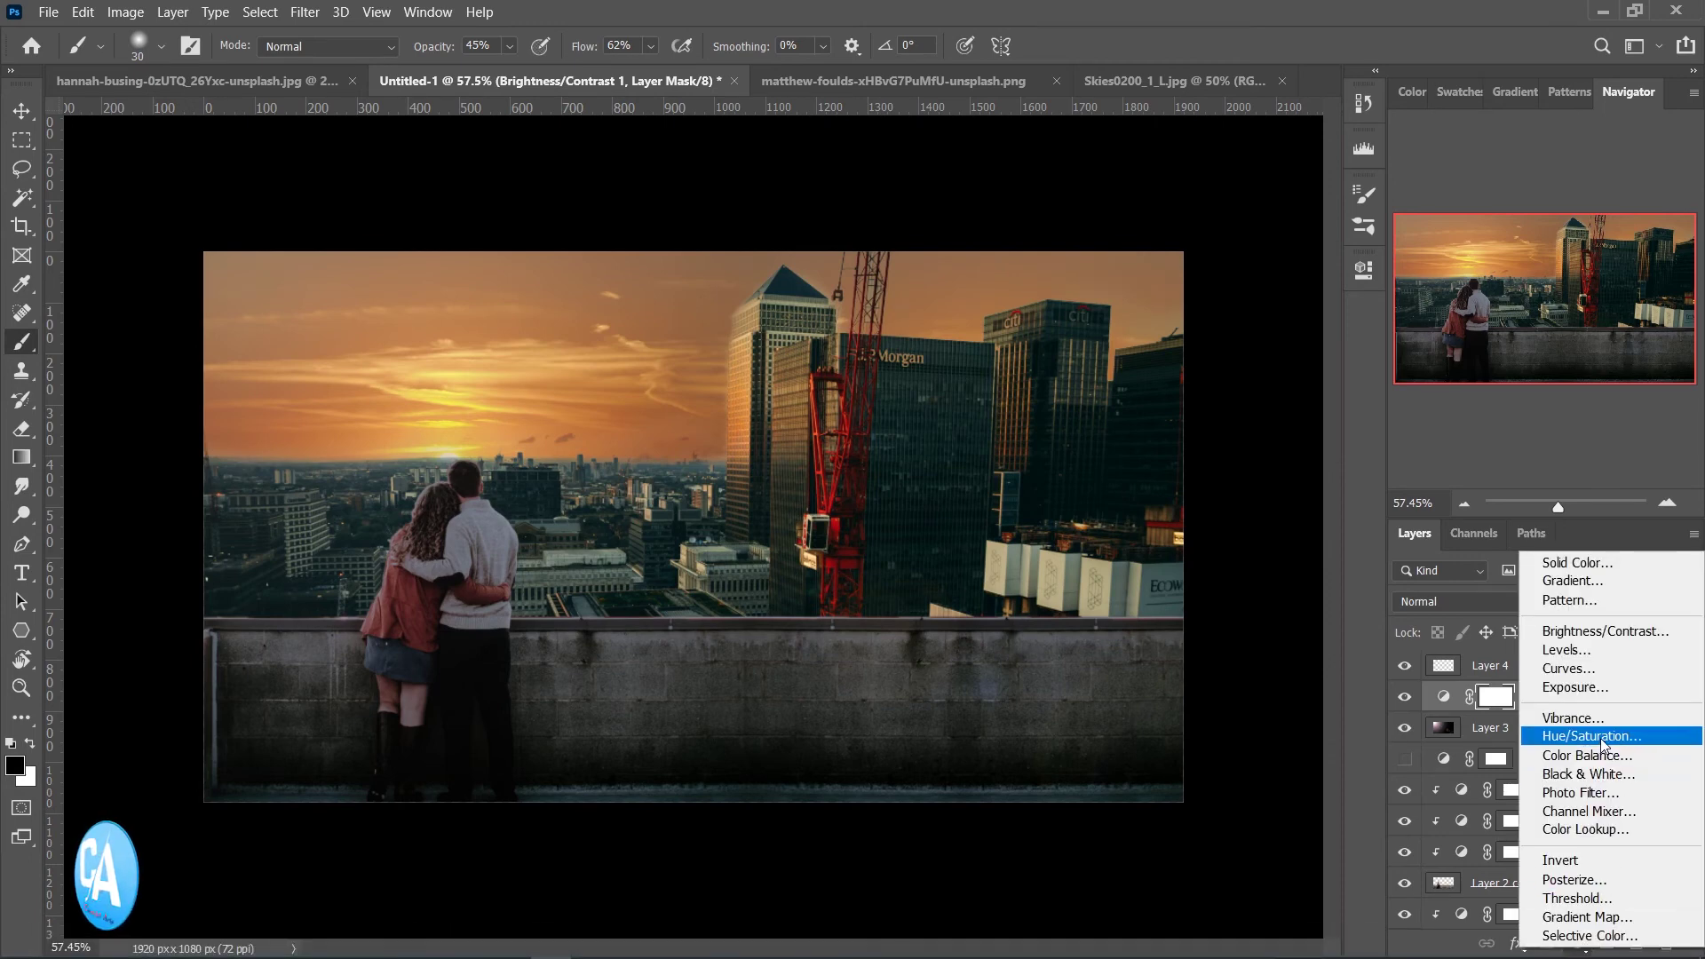
pyautogui.click(1589, 736)
pyautogui.moveTo(1174, 422); pyautogui.dragTo(1159, 422)
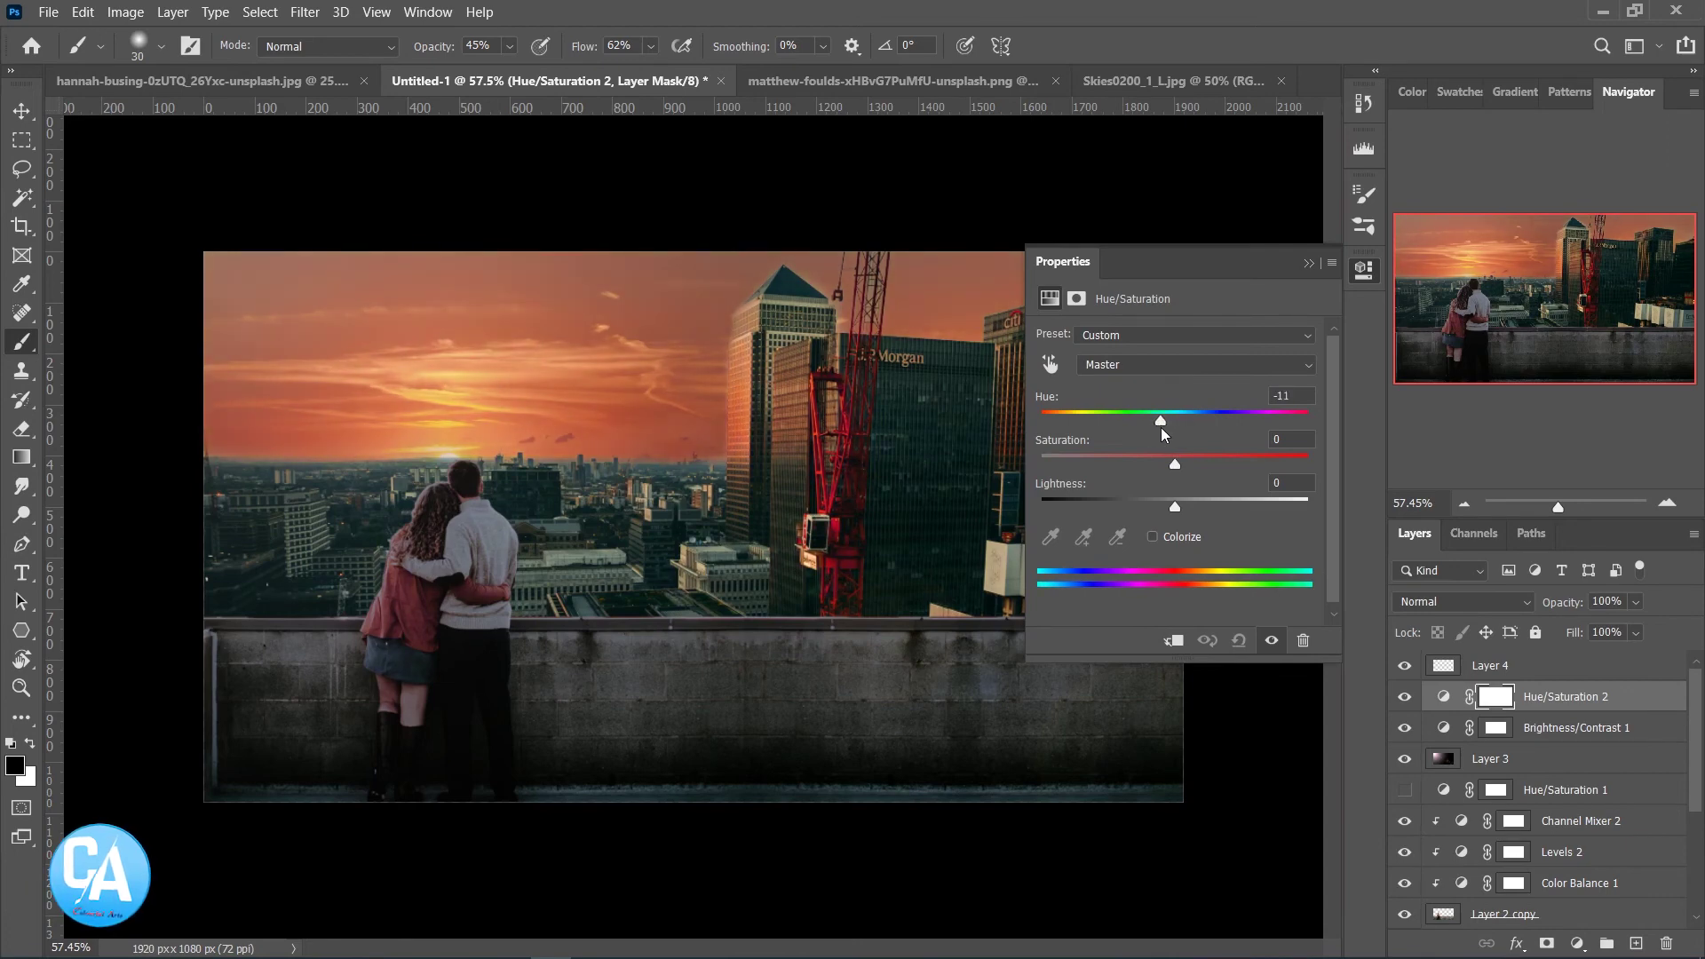
pyautogui.click(1364, 273)
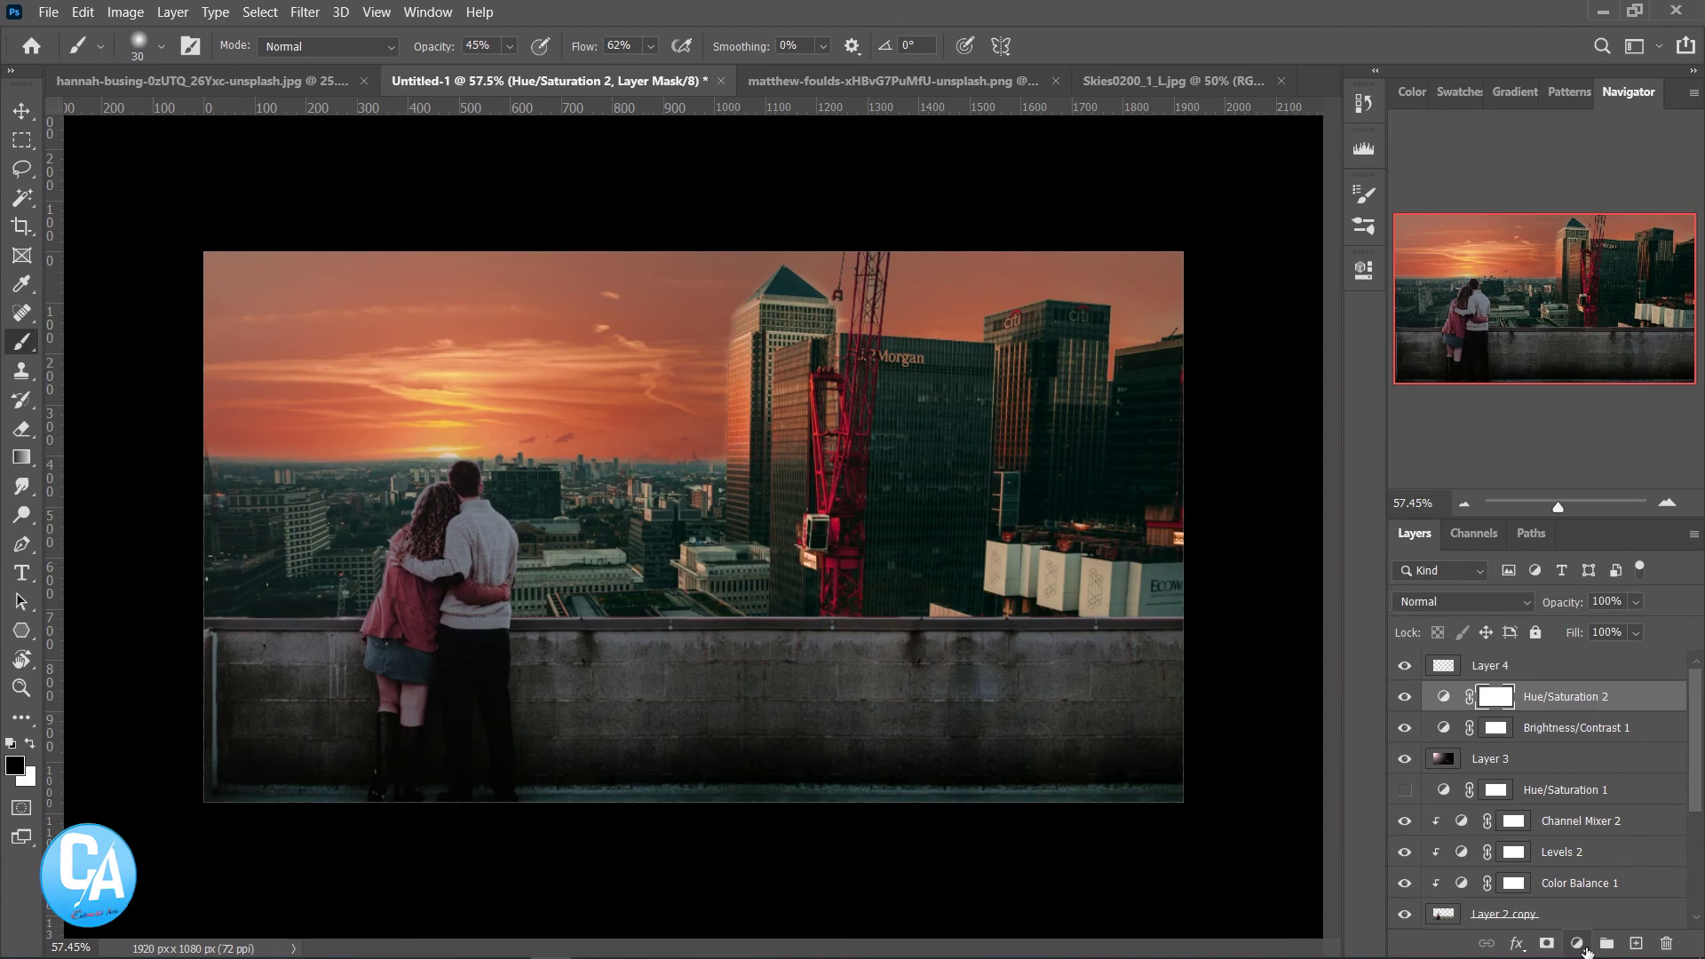
pyautogui.click(1470, 668)
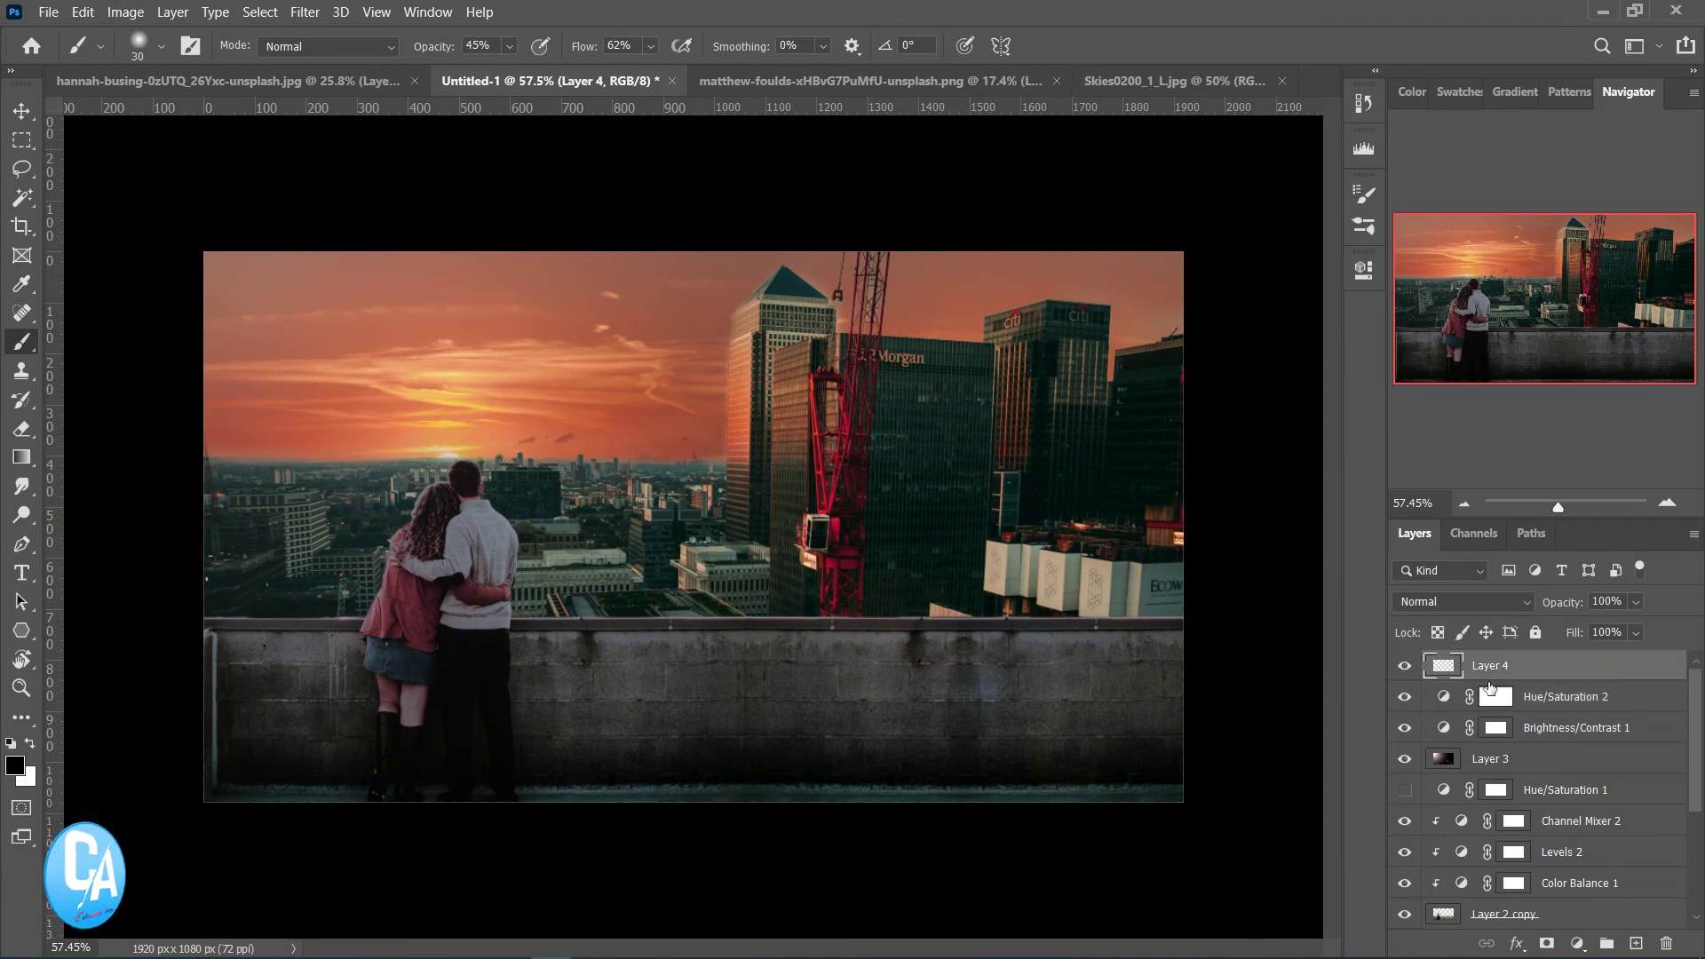
# Stamp all visible layers onto Layer 4 and bring it into the Camera Raw Filter
pyautogui.hotkey('ctrl', 'shift', 'alt', 'e')
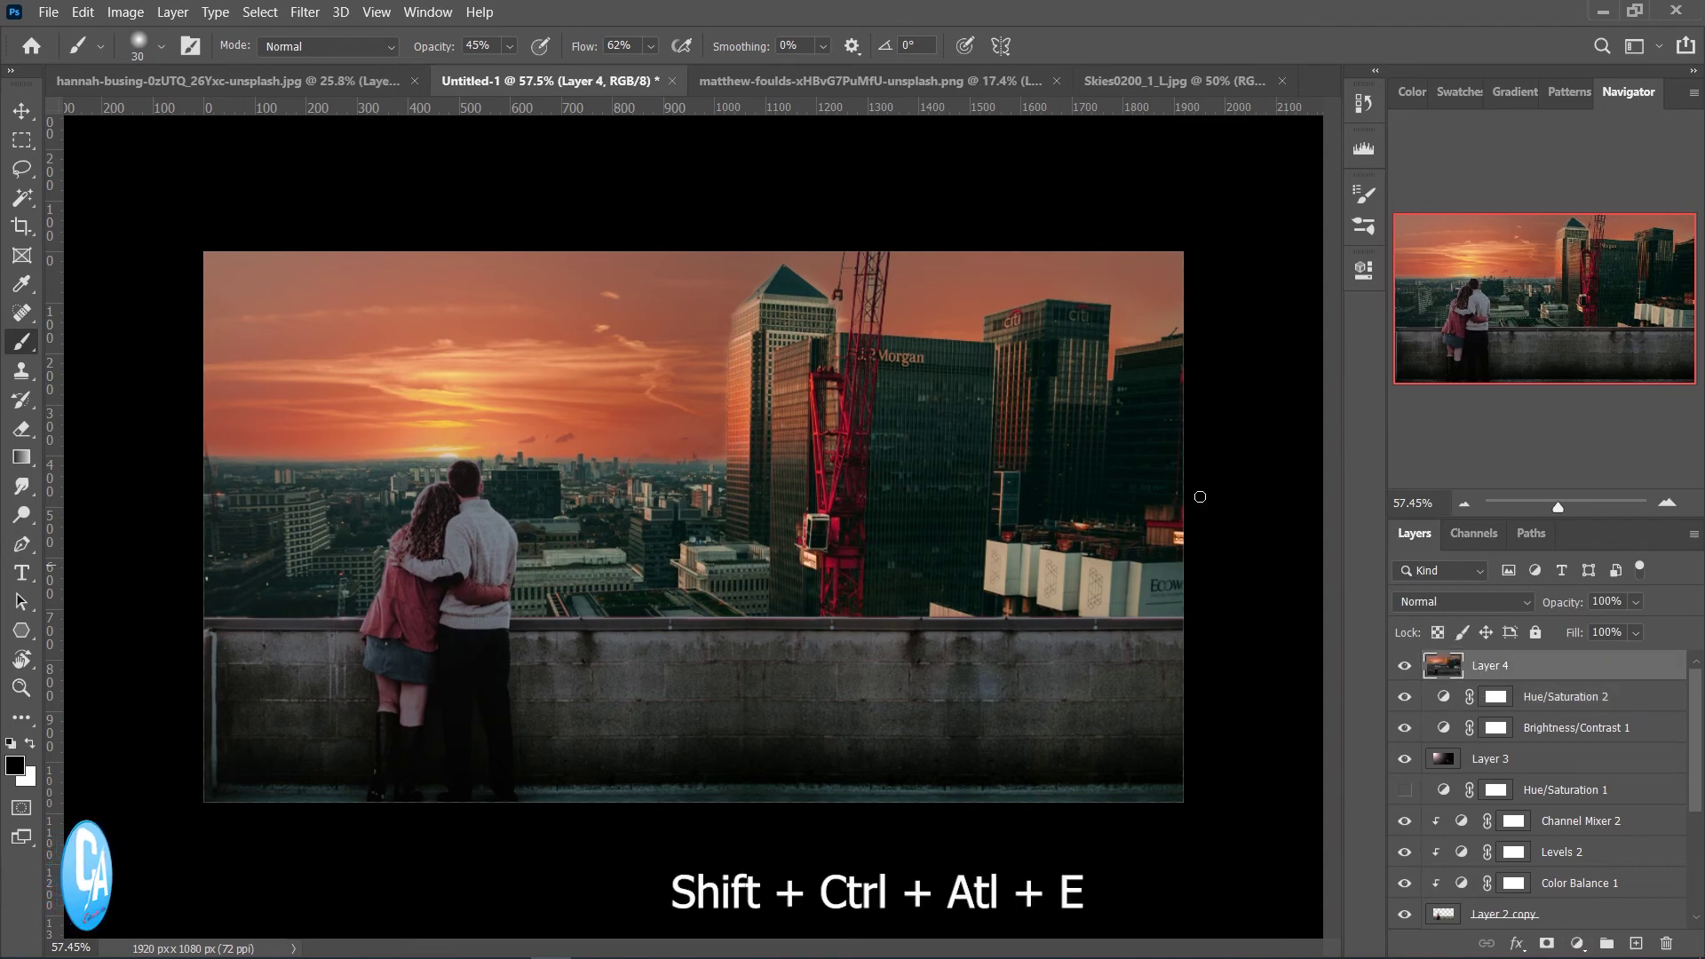
pyautogui.click(306, 12)
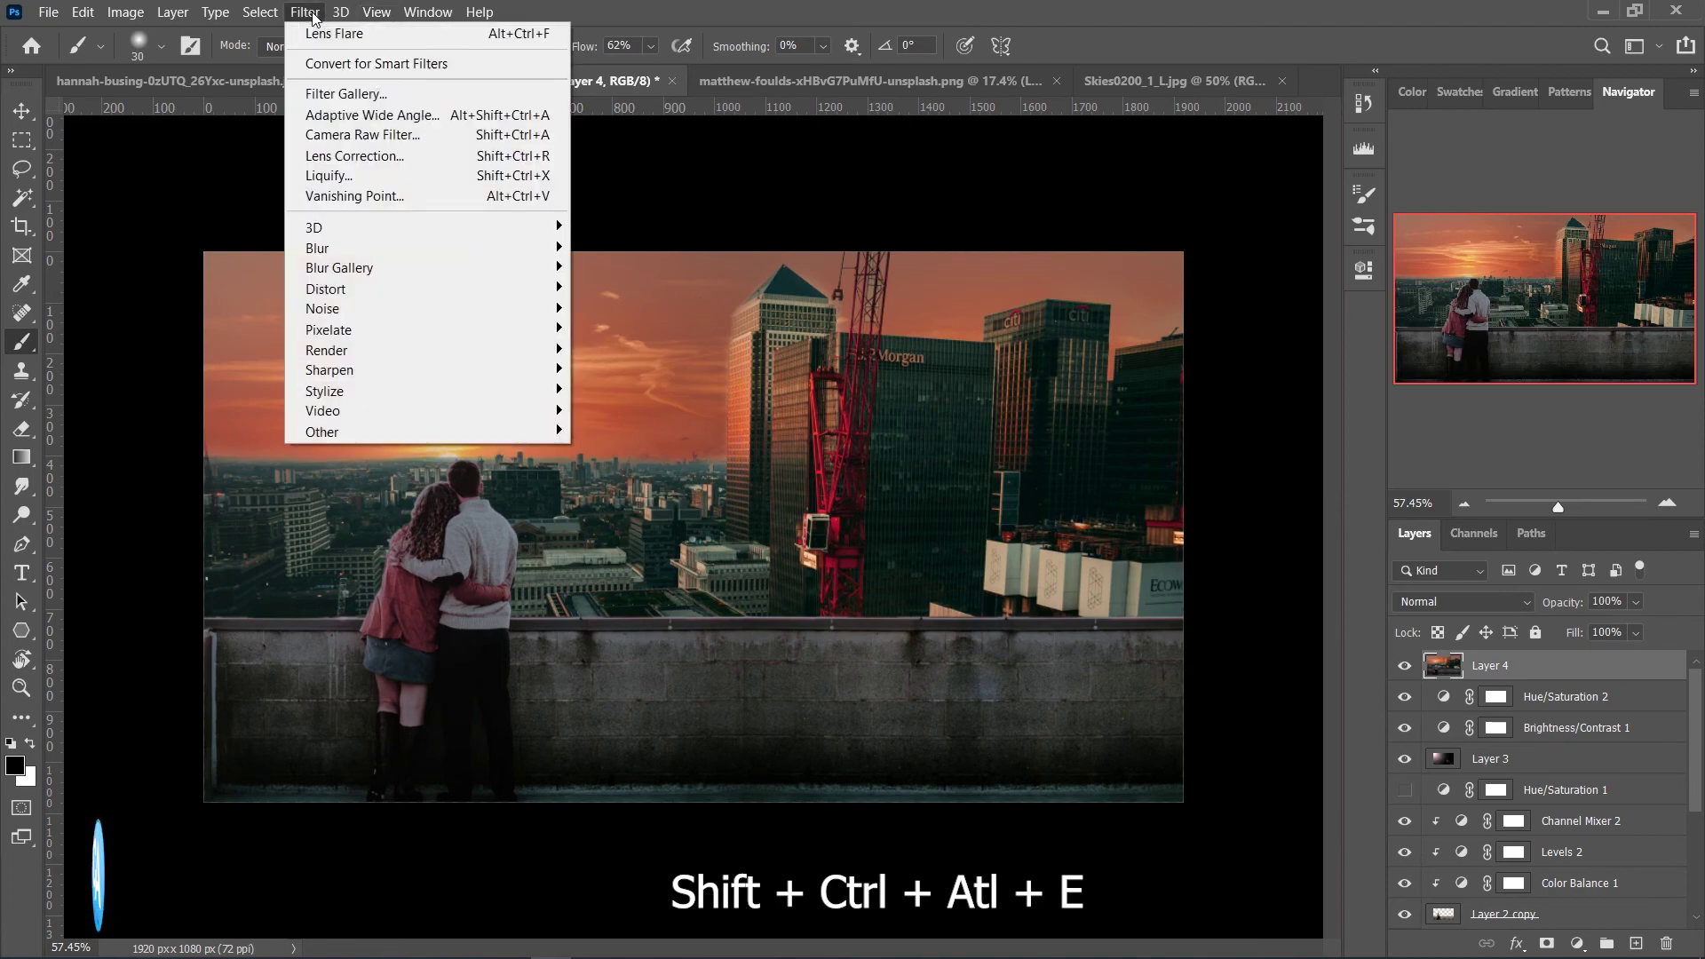
pyautogui.click(388, 136)
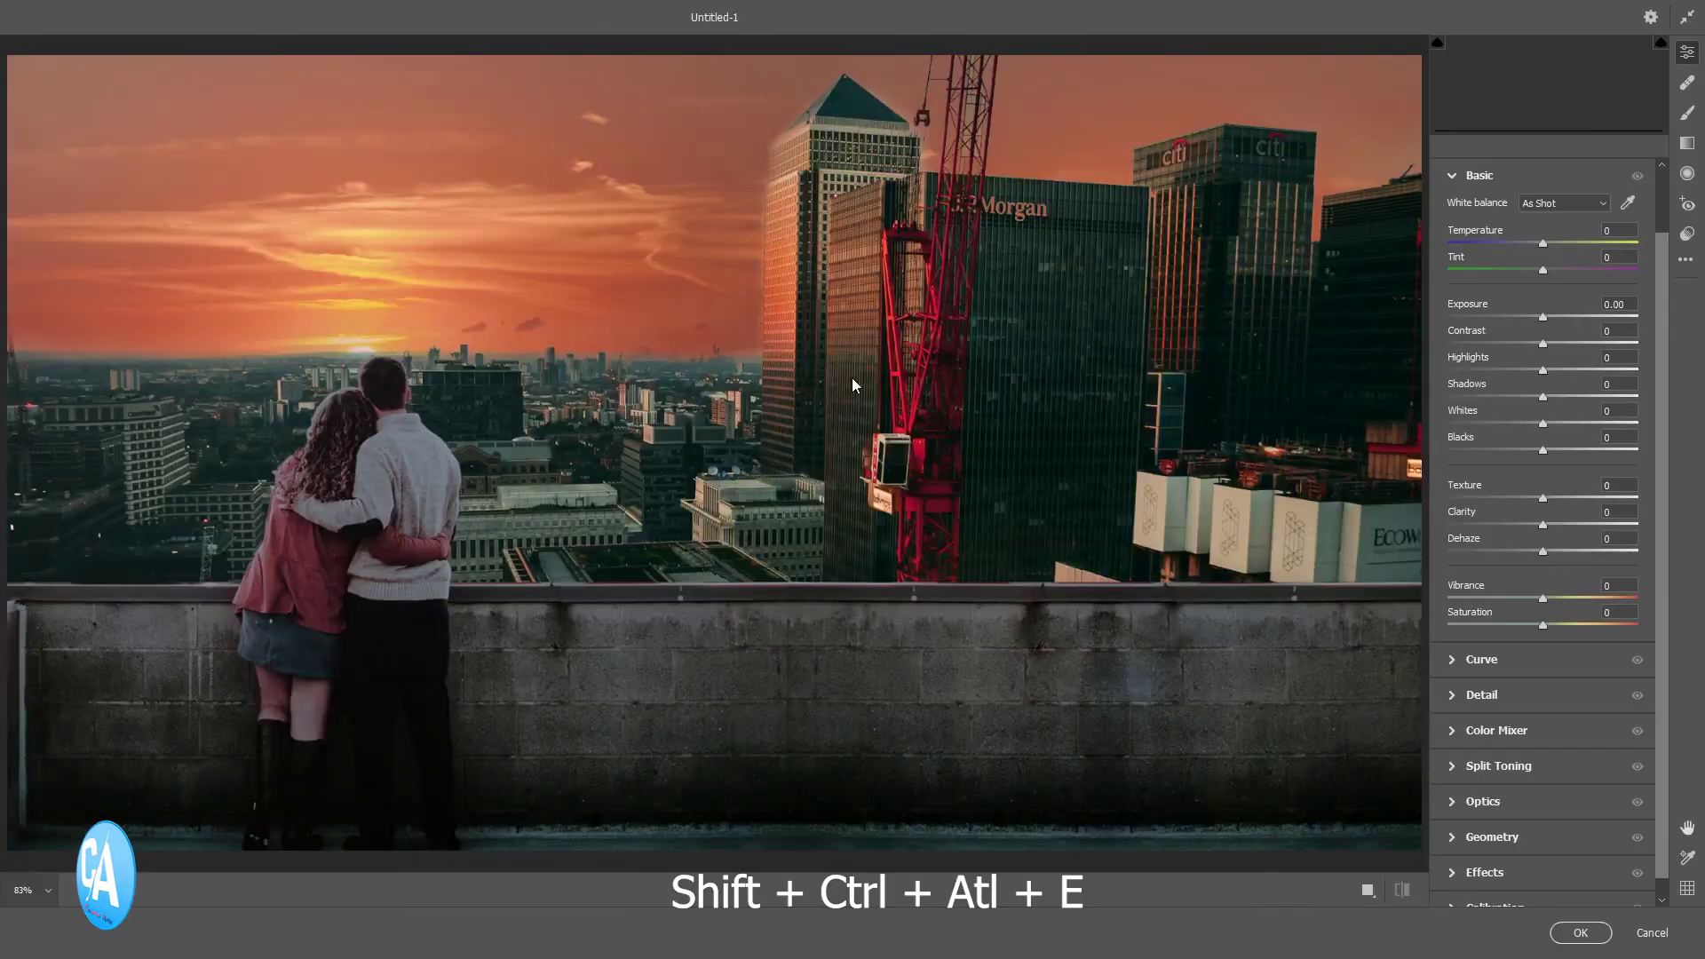
pyautogui.scroll(1, 1655, 237)
pyautogui.moveTo(1655, 237); pyautogui.dragTo(1652, 200)
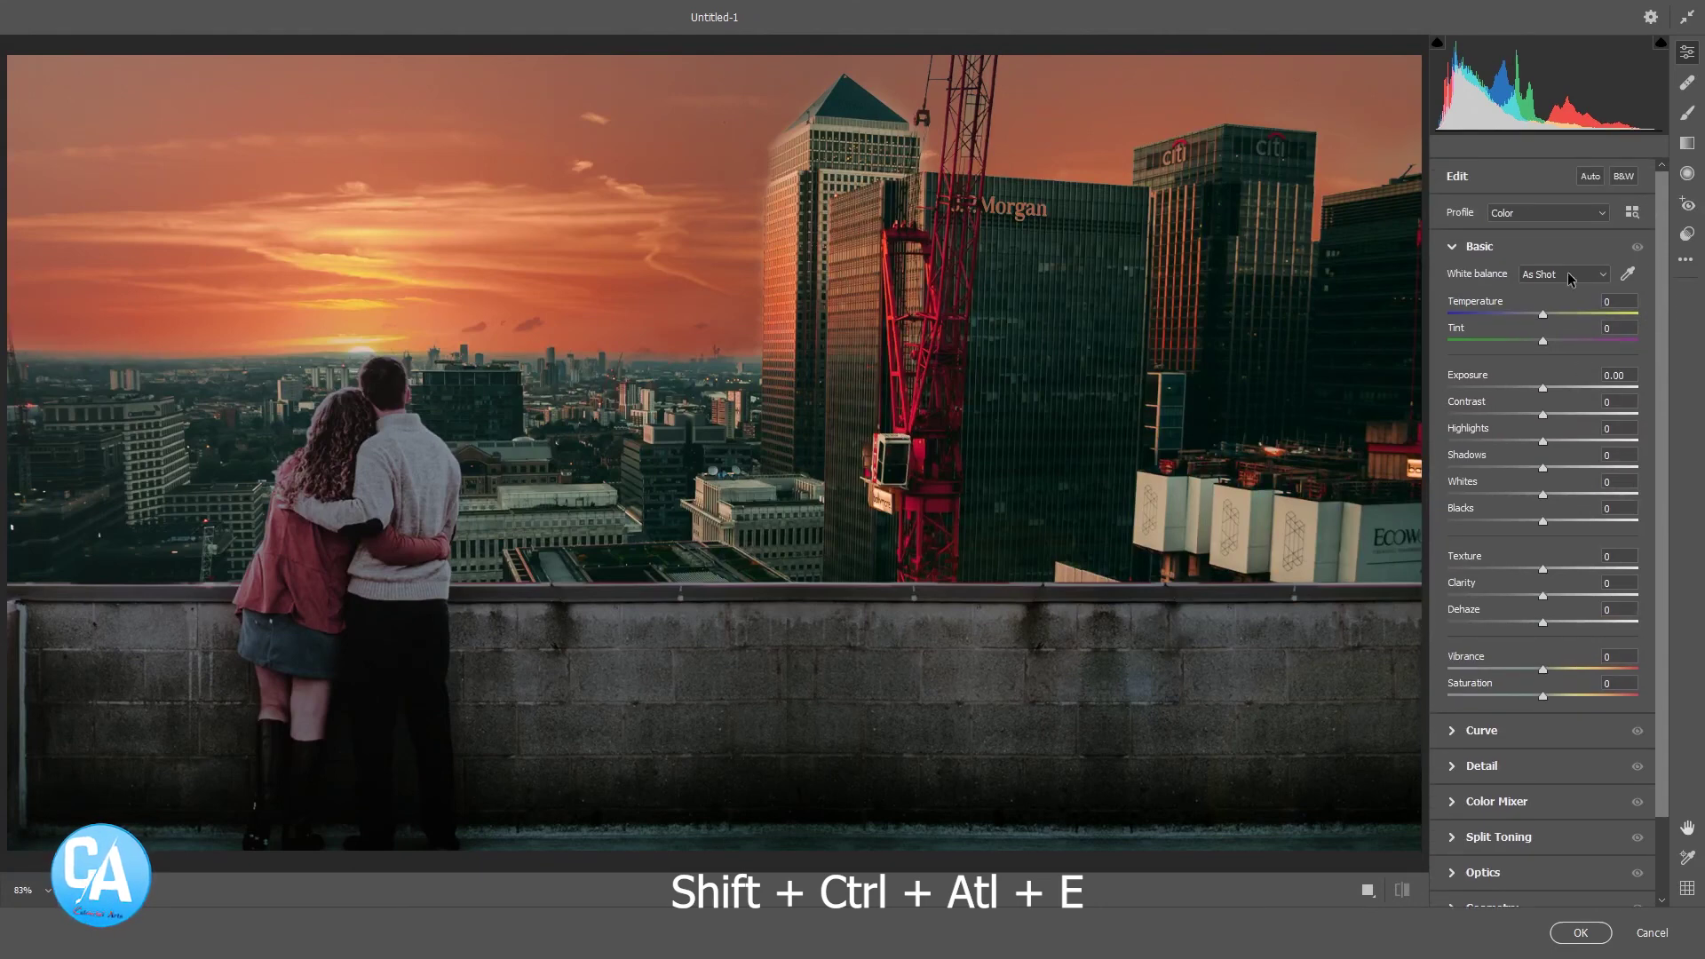
pyautogui.click(1478, 245)
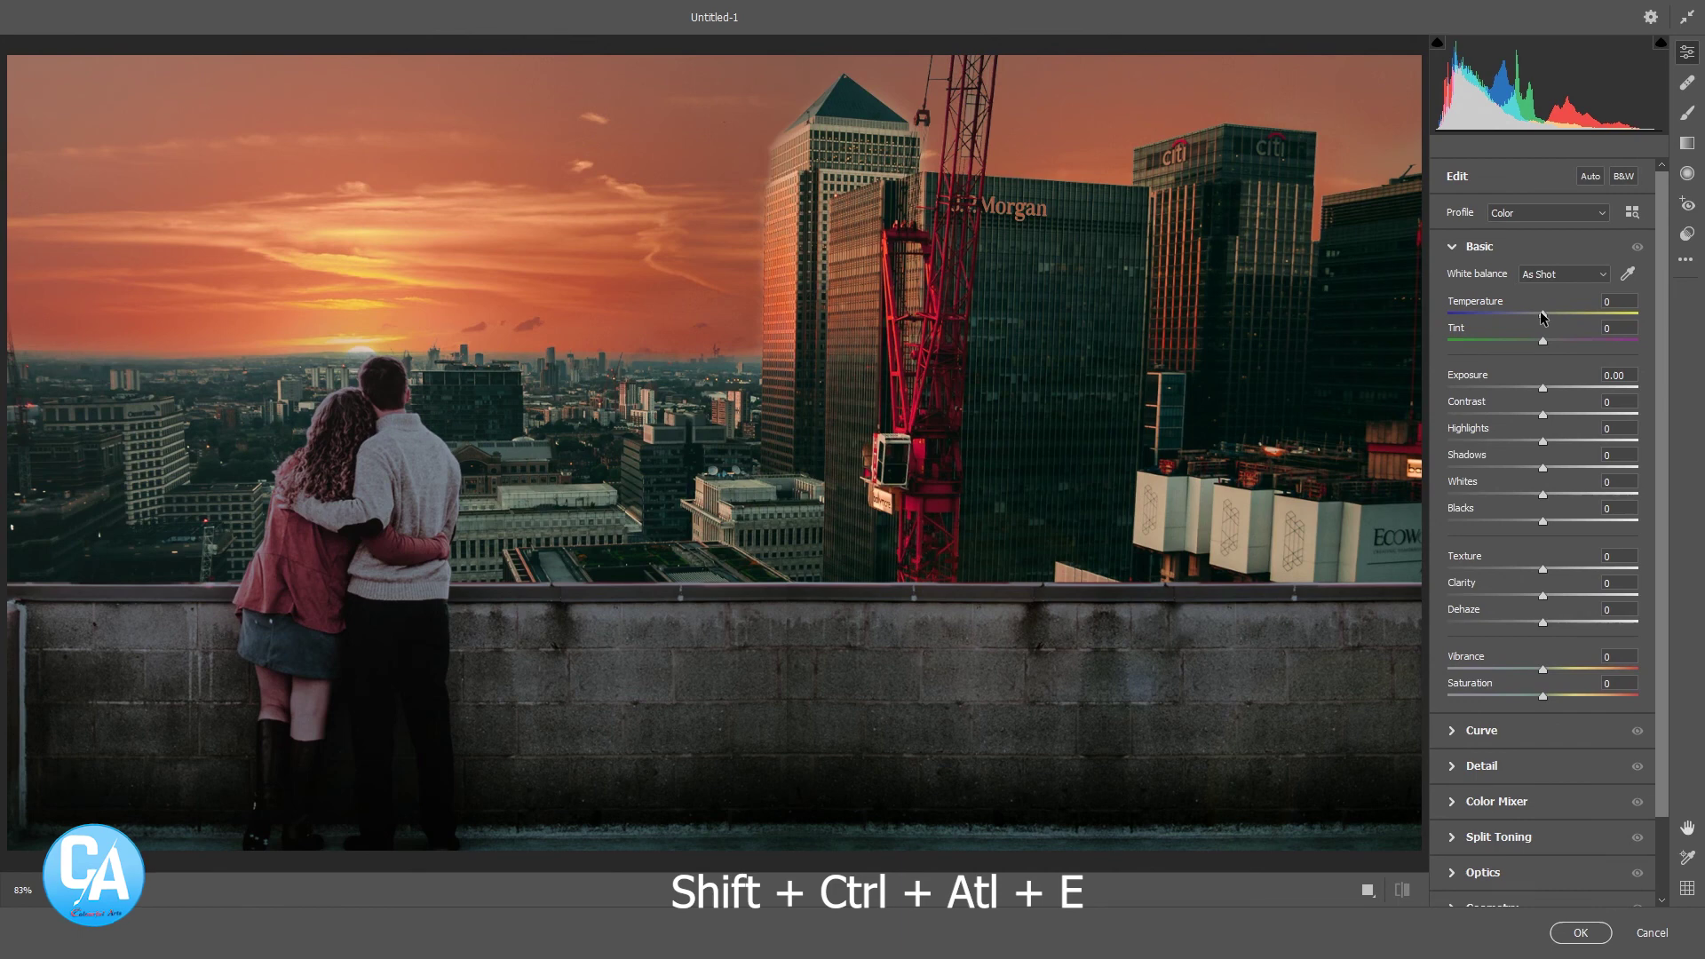
# Grade in Camera Raw: Temperature -9, Tint +32, Exposure +0.20, Contrast +23, Highlights -26, Shadows +8
pyautogui.moveTo(1544, 314); pyautogui.dragTo(1527, 313)
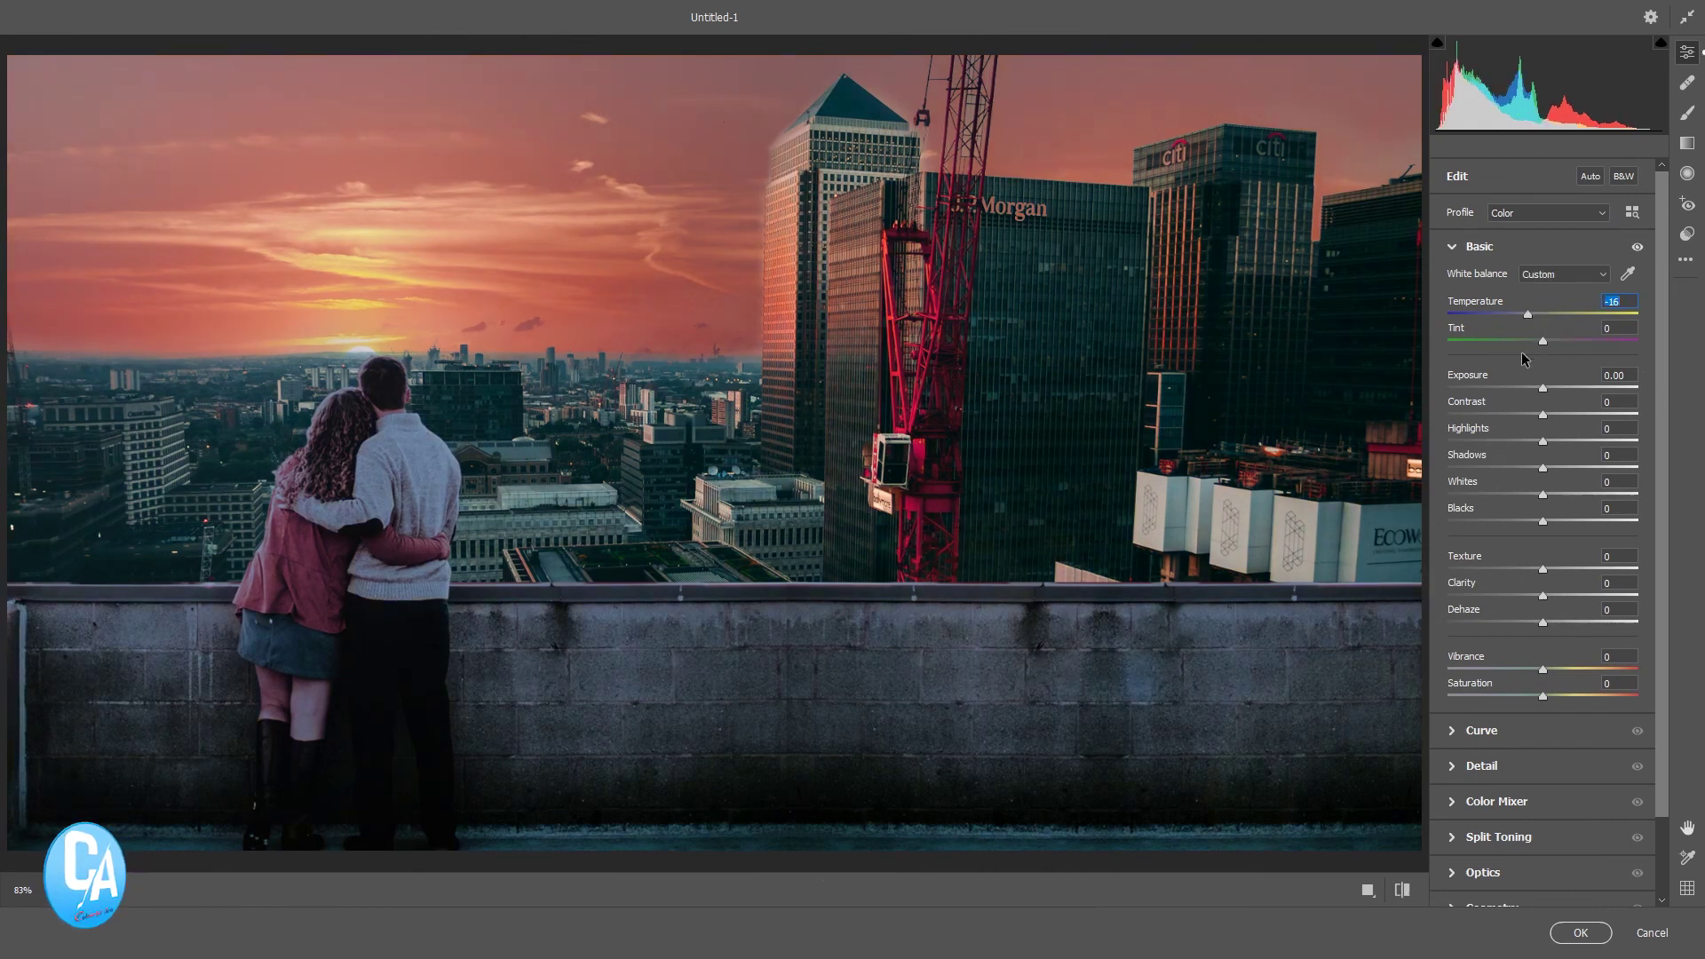
pyautogui.moveTo(1542, 341)
pyautogui.mouseDown()
pyautogui.moveTo(1527, 343)
pyautogui.moveTo(1573, 343)
pyautogui.mouseUp()
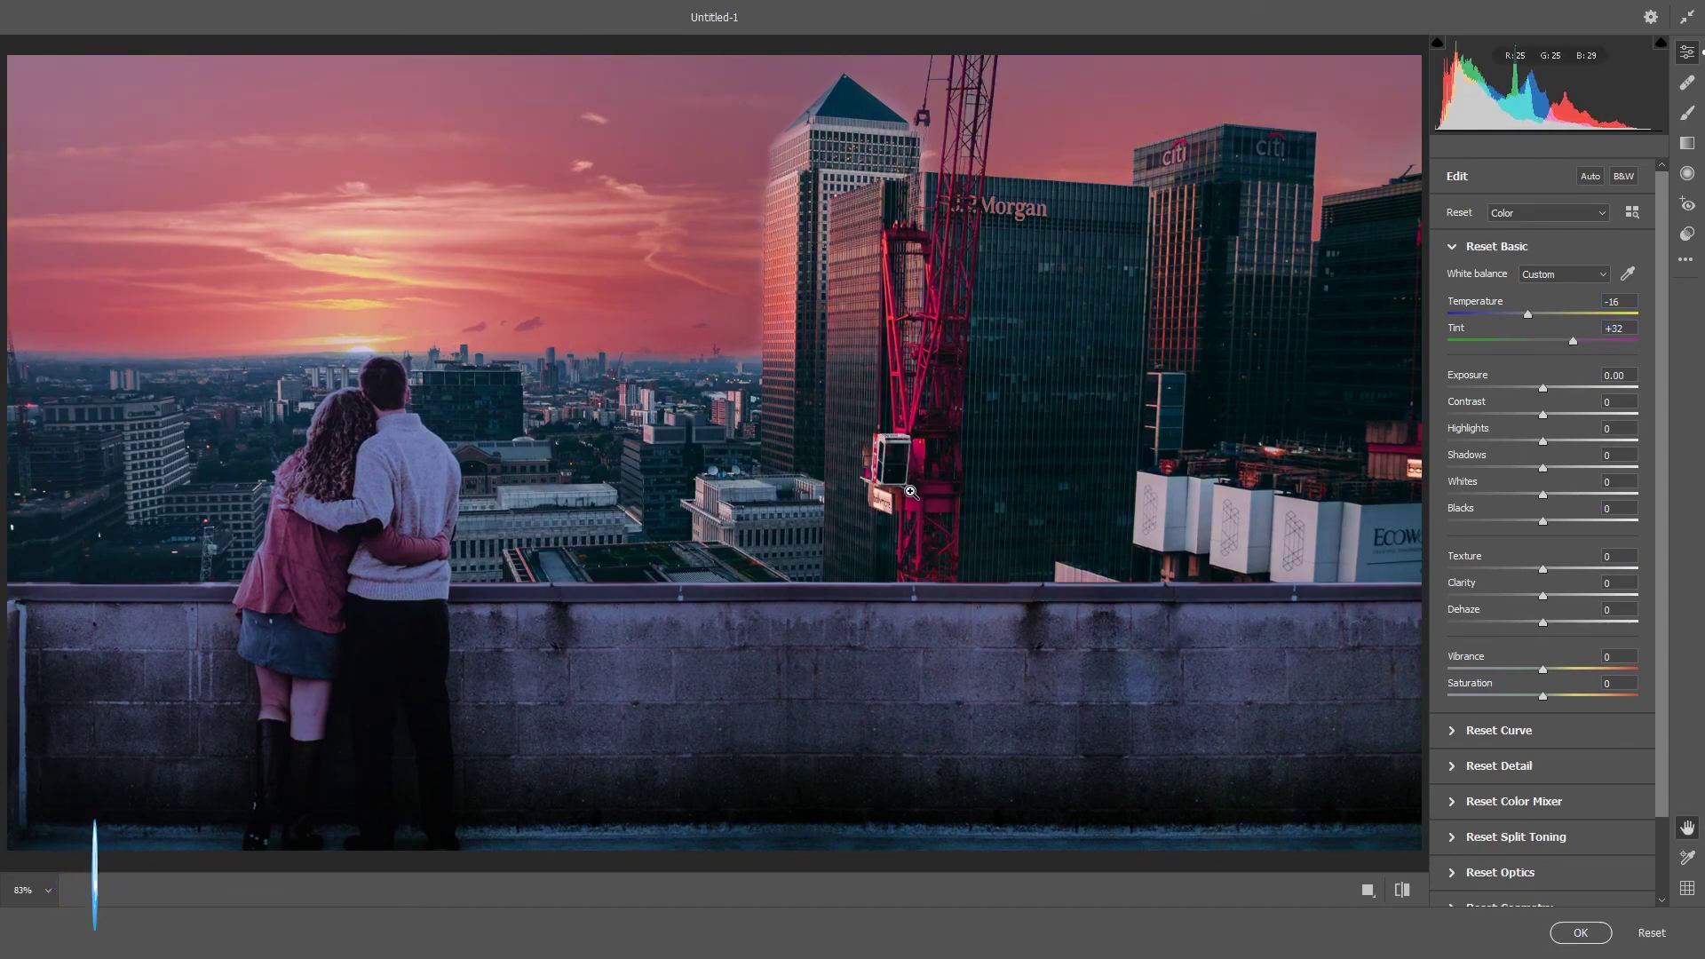
pyautogui.scroll(5, 919, 481)
pyautogui.scroll(-5, 972, 515)
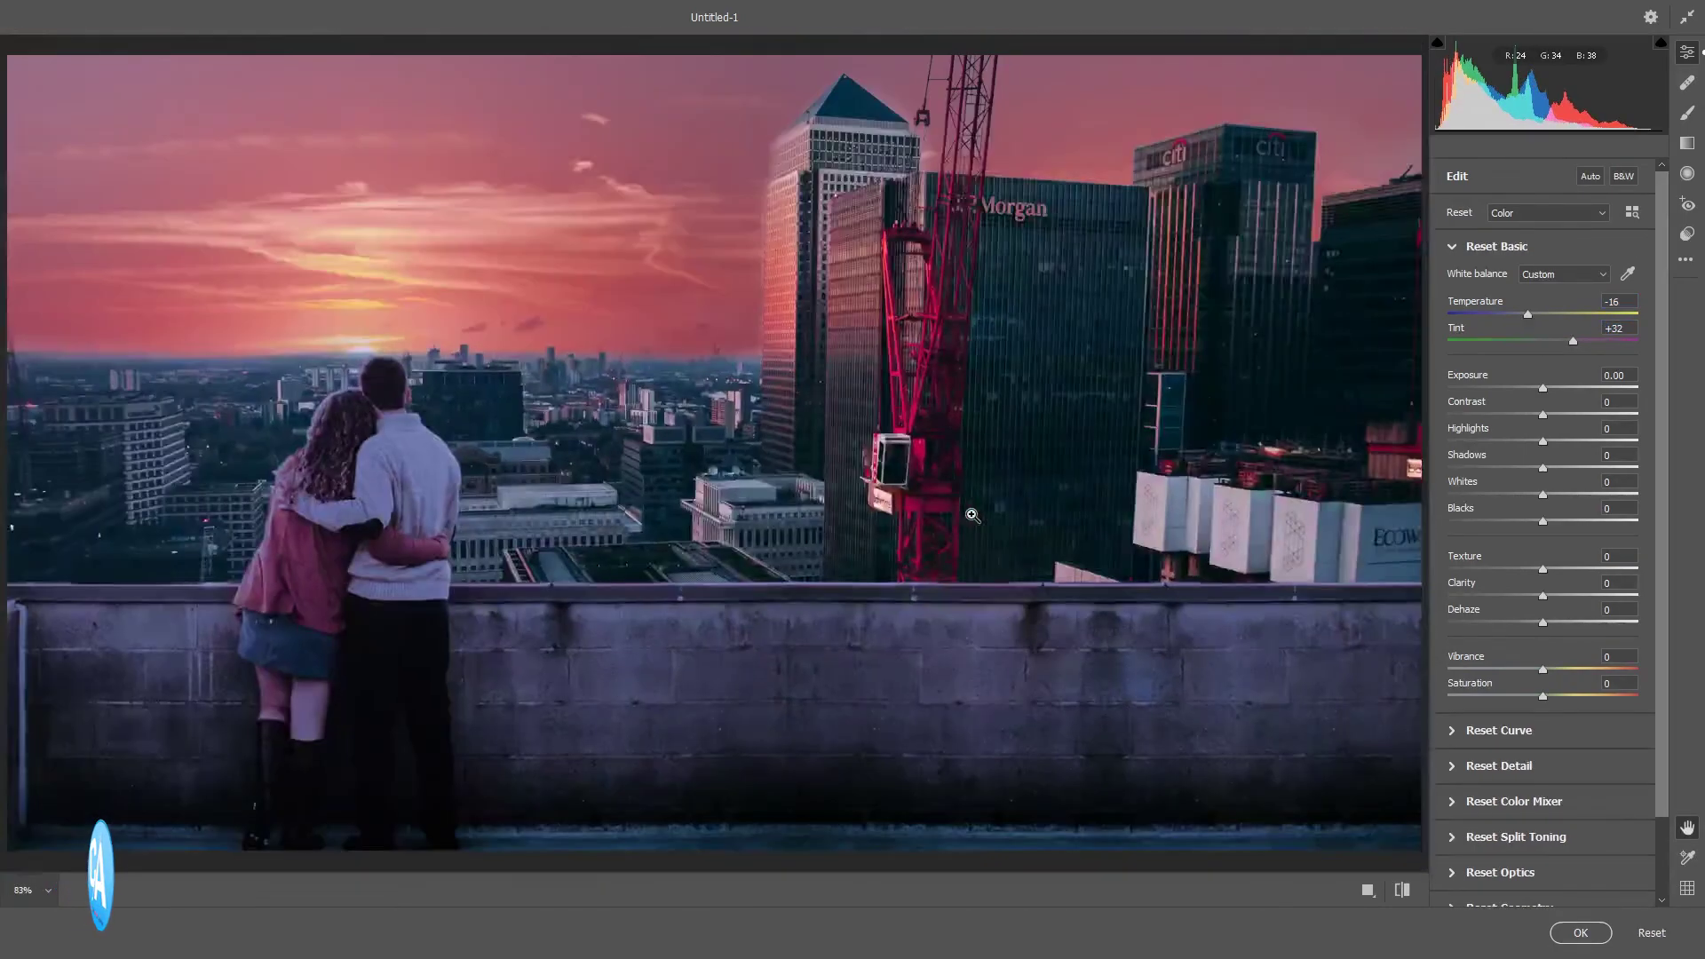
pyautogui.moveTo(1531, 313); pyautogui.dragTo(1537, 312)
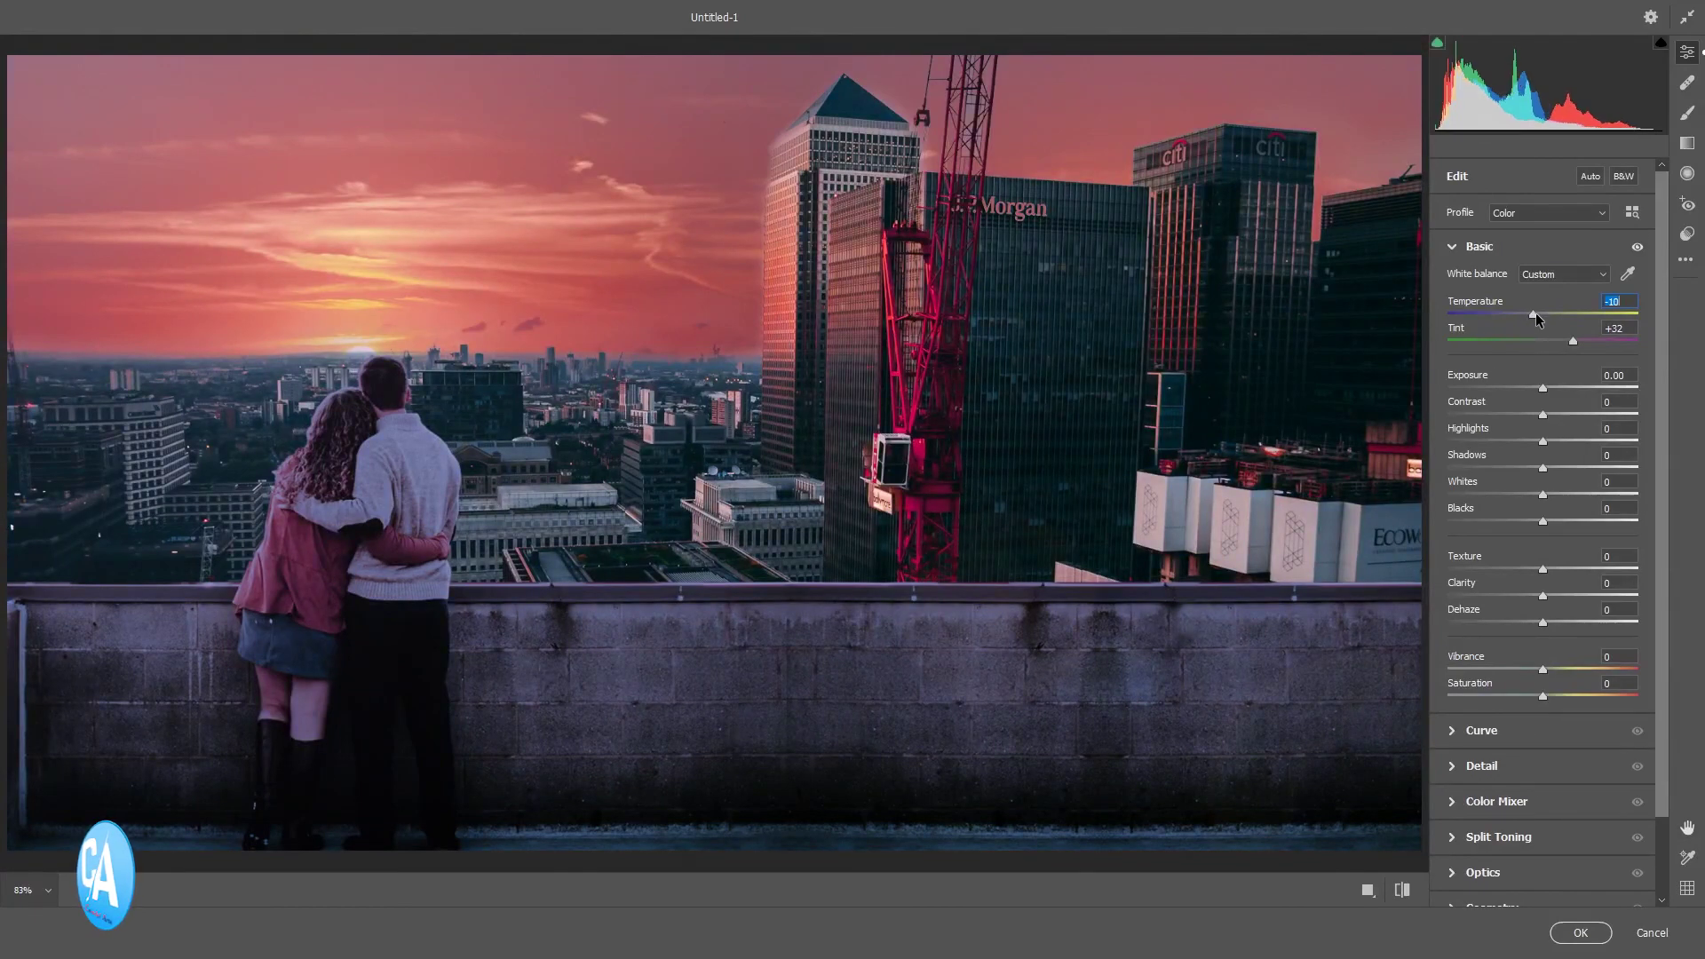
pyautogui.moveTo(1543, 388); pyautogui.dragTo(1548, 399)
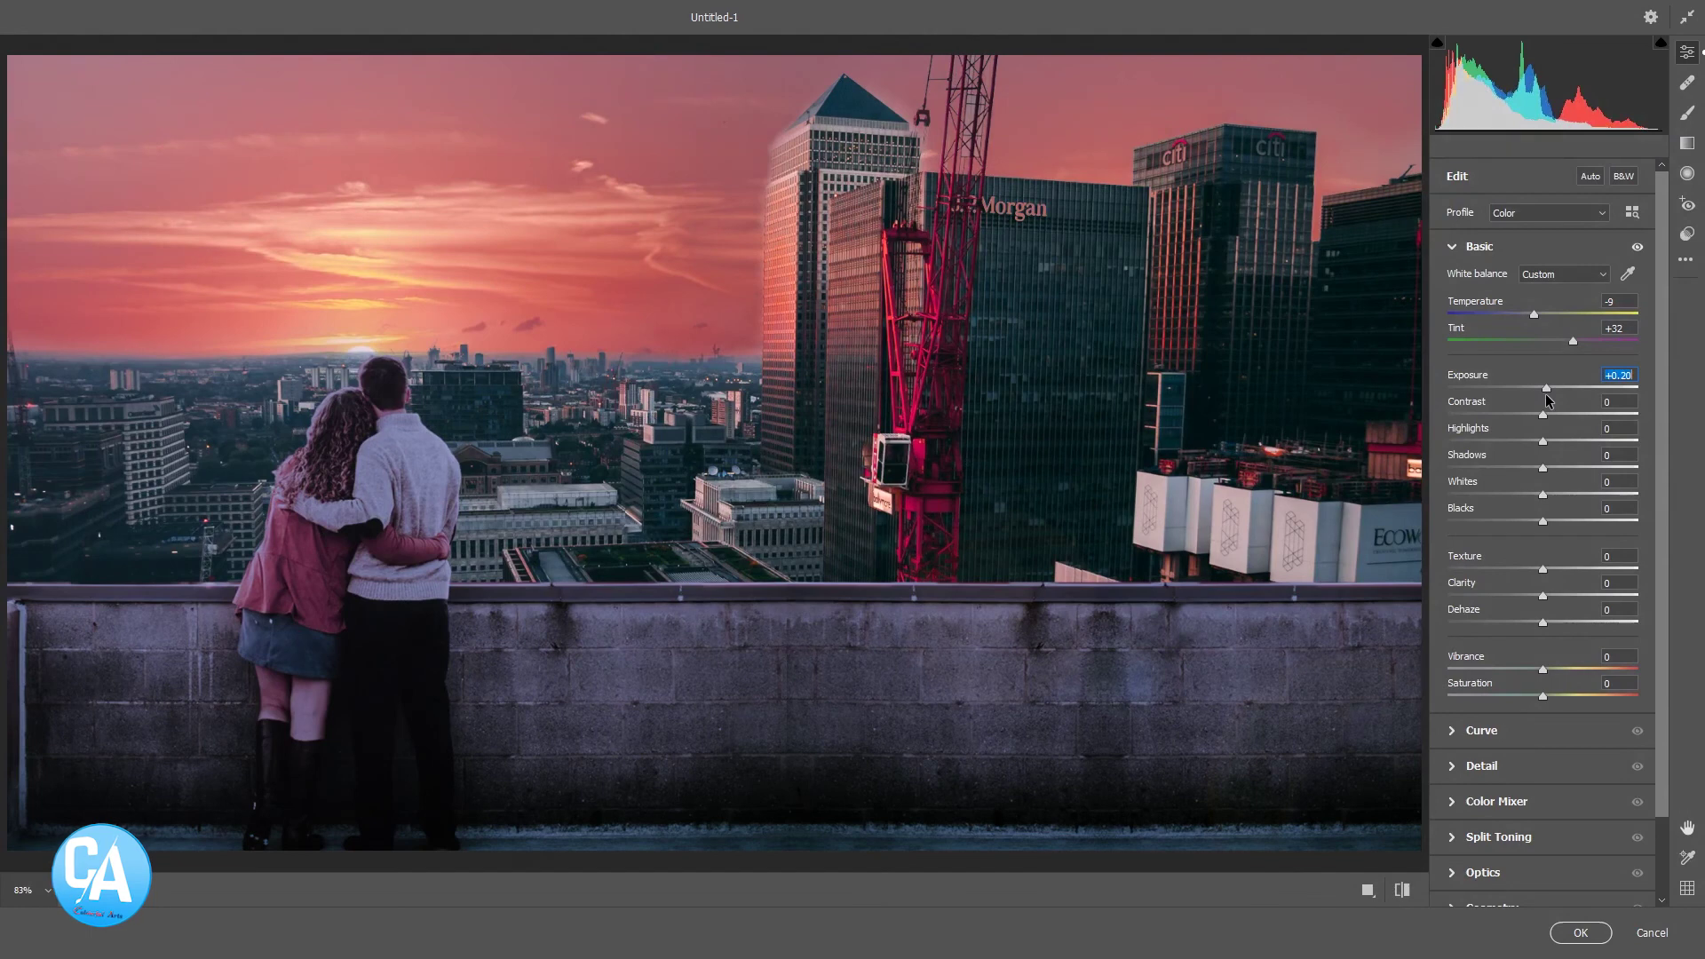
pyautogui.moveTo(1544, 415); pyautogui.dragTo(1563, 415)
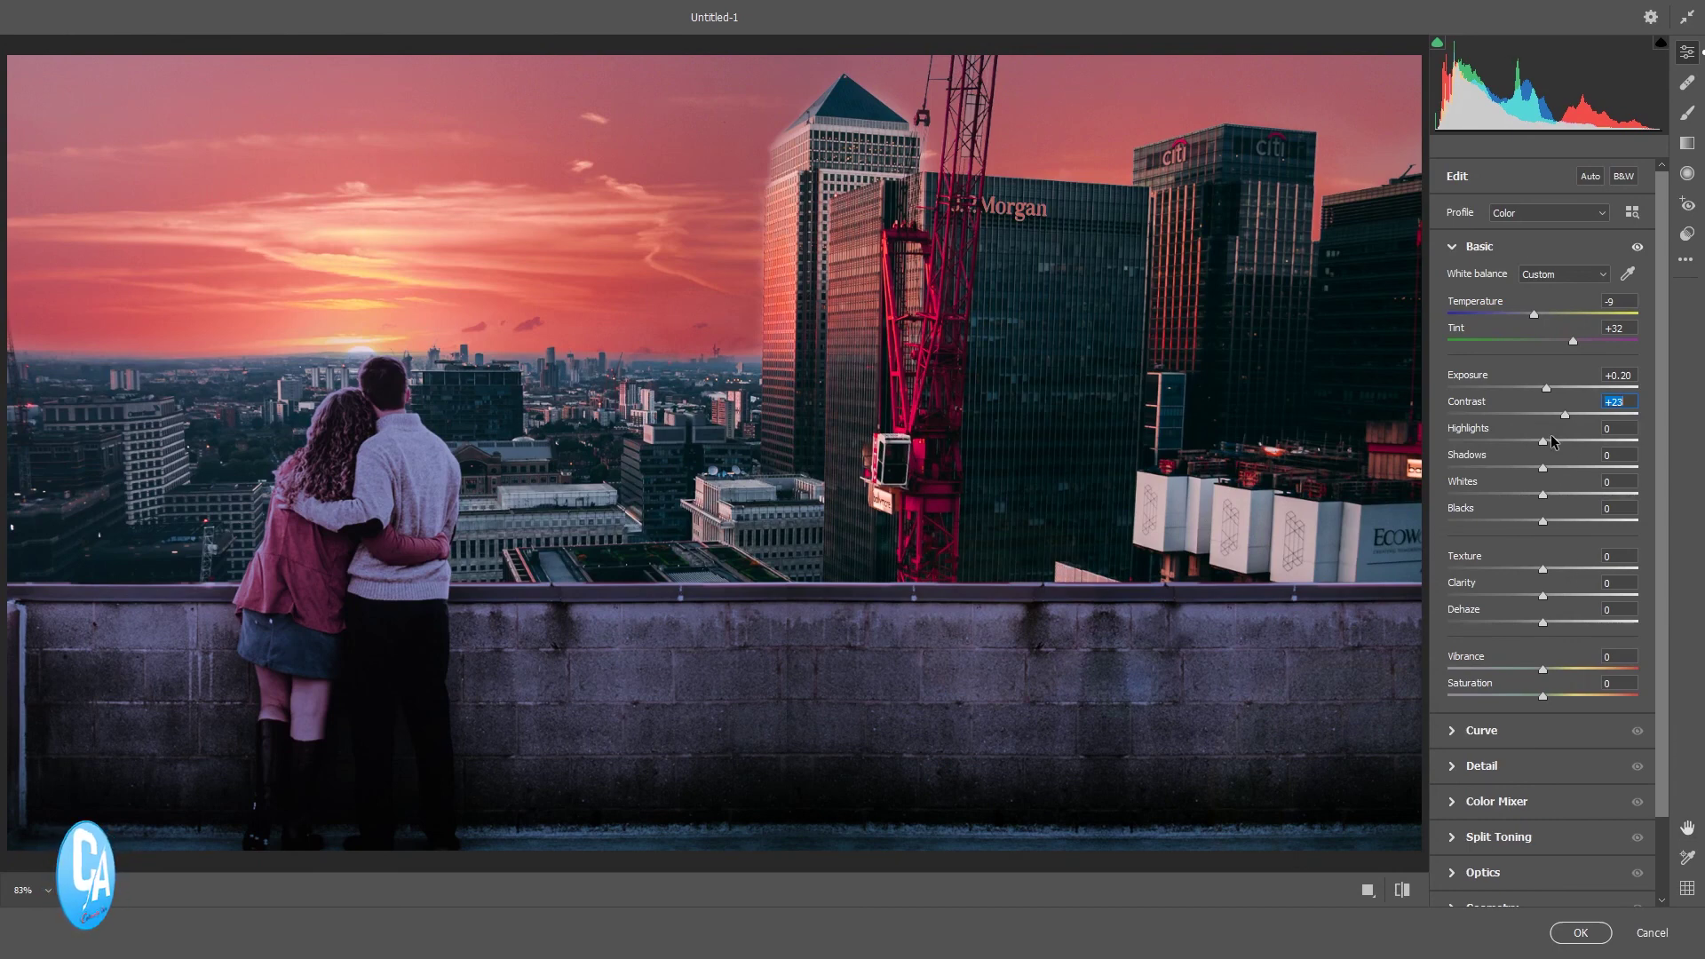
pyautogui.moveTo(1542, 441); pyautogui.dragTo(1530, 451)
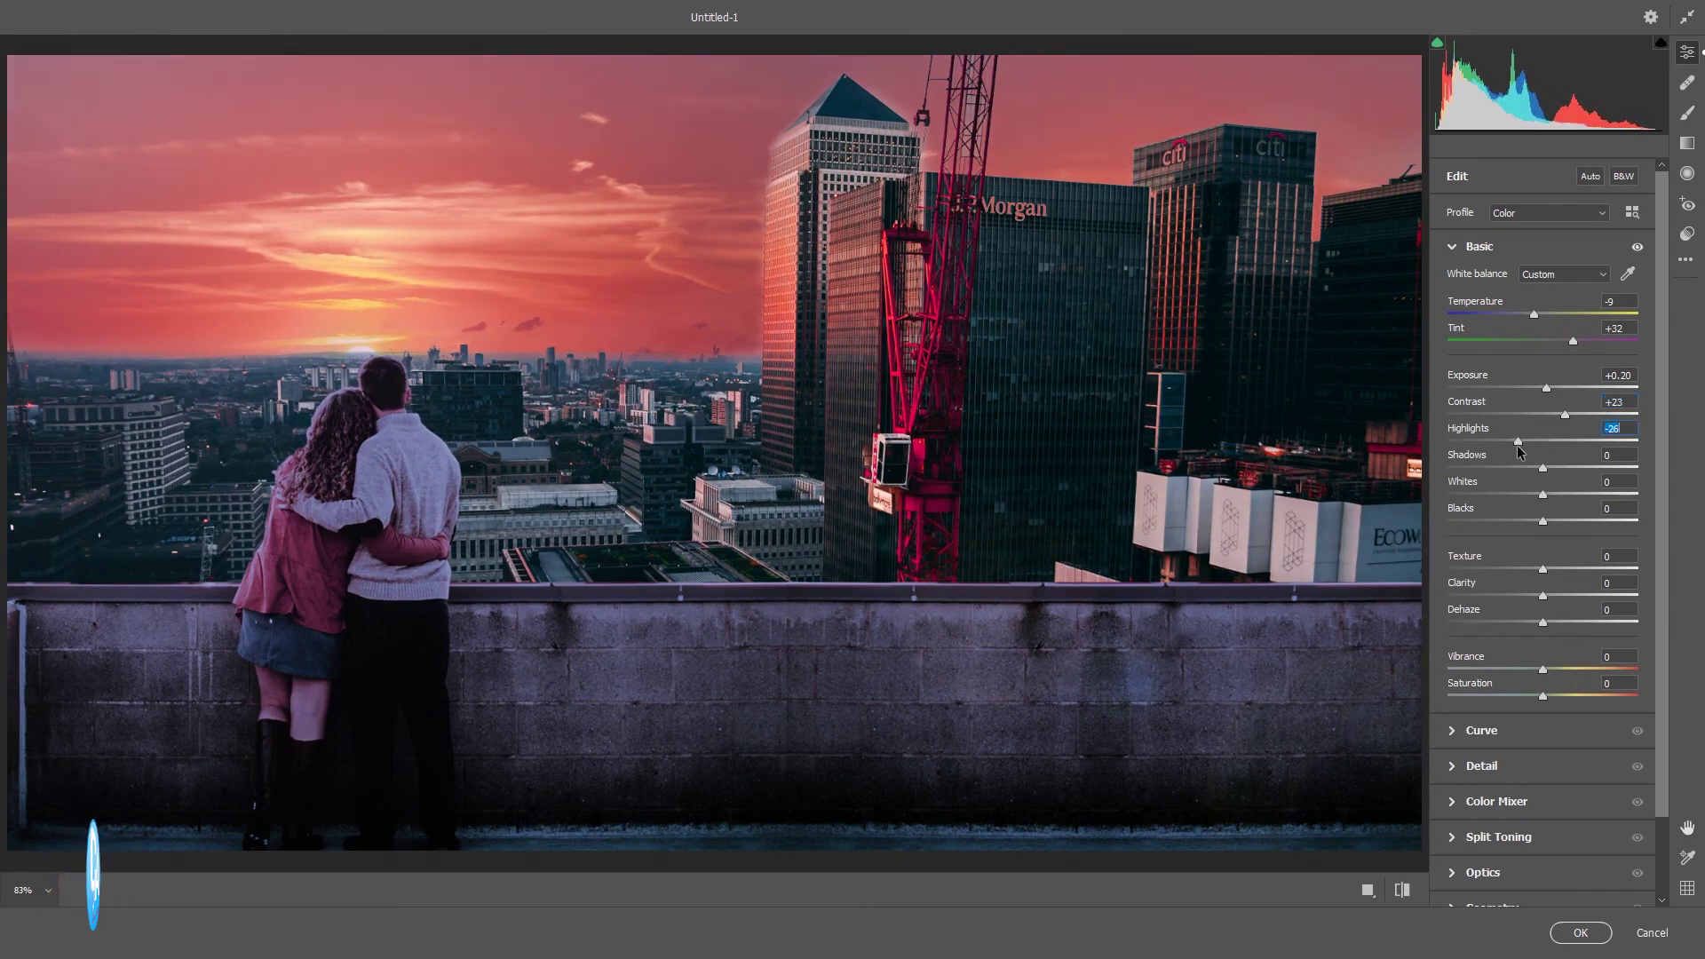
pyautogui.moveTo(1543, 467)
pyautogui.mouseDown()
pyautogui.moveTo(1565, 502)
pyautogui.moveTo(1529, 500)
pyautogui.moveTo(1524, 522)
pyautogui.moveTo(1554, 520)
pyautogui.moveTo(1520, 520)
pyautogui.moveTo(1534, 520)
pyautogui.mouseUp()
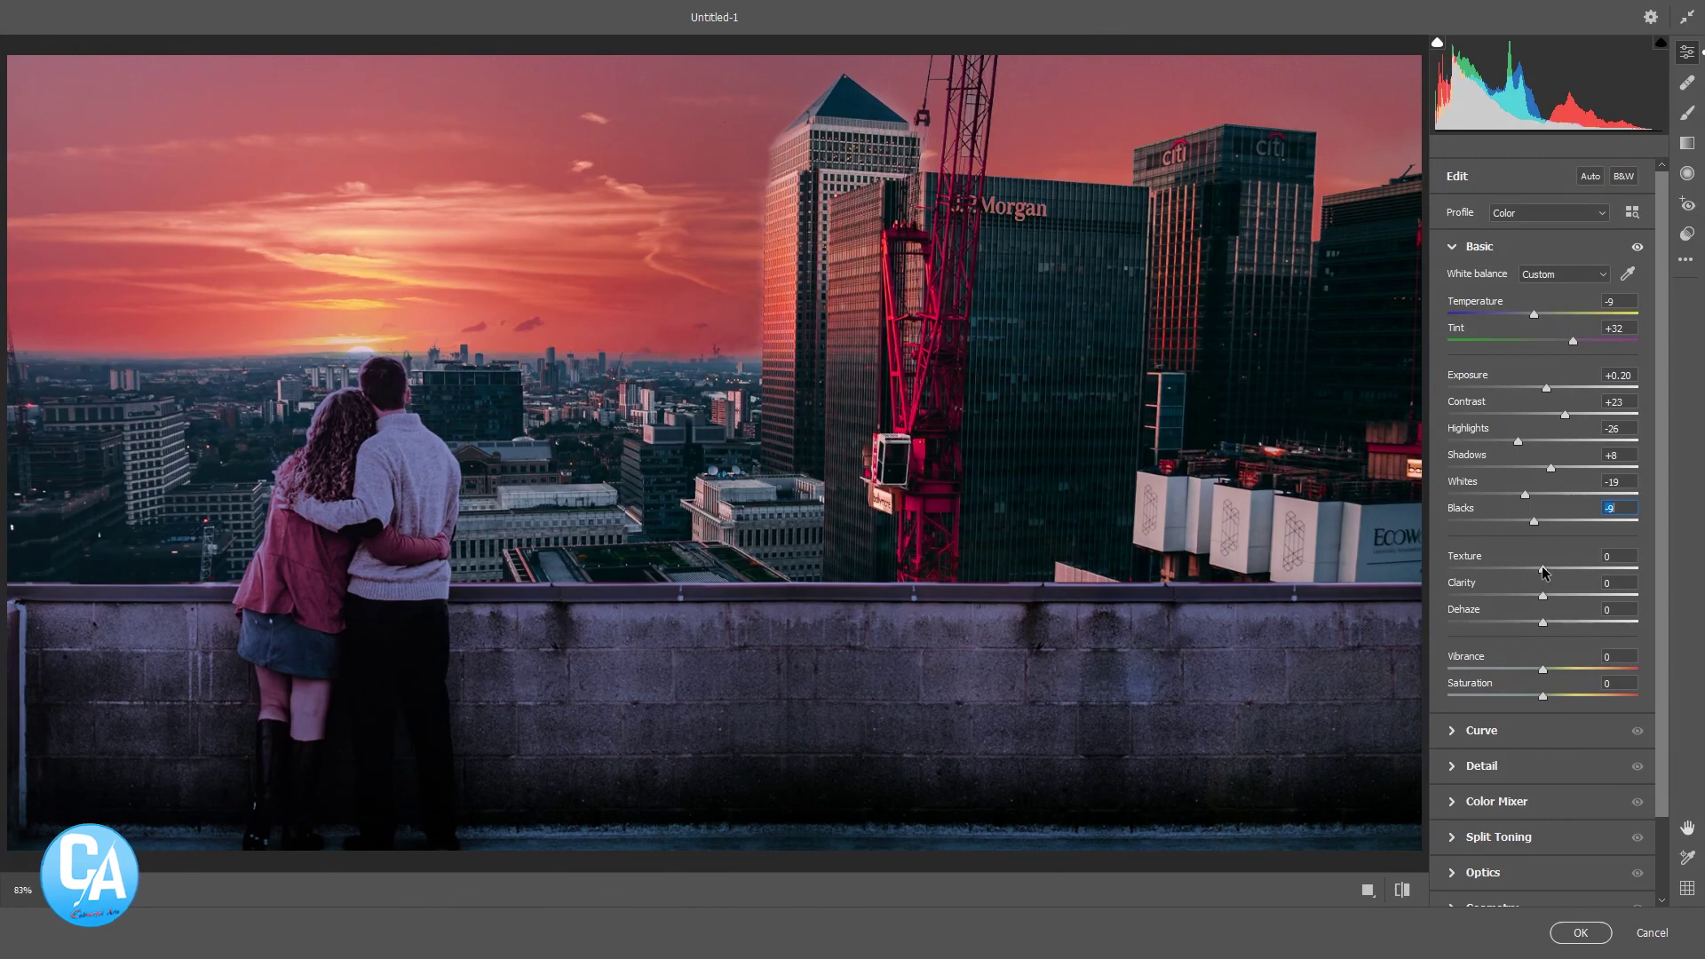
pyautogui.click(1581, 932)
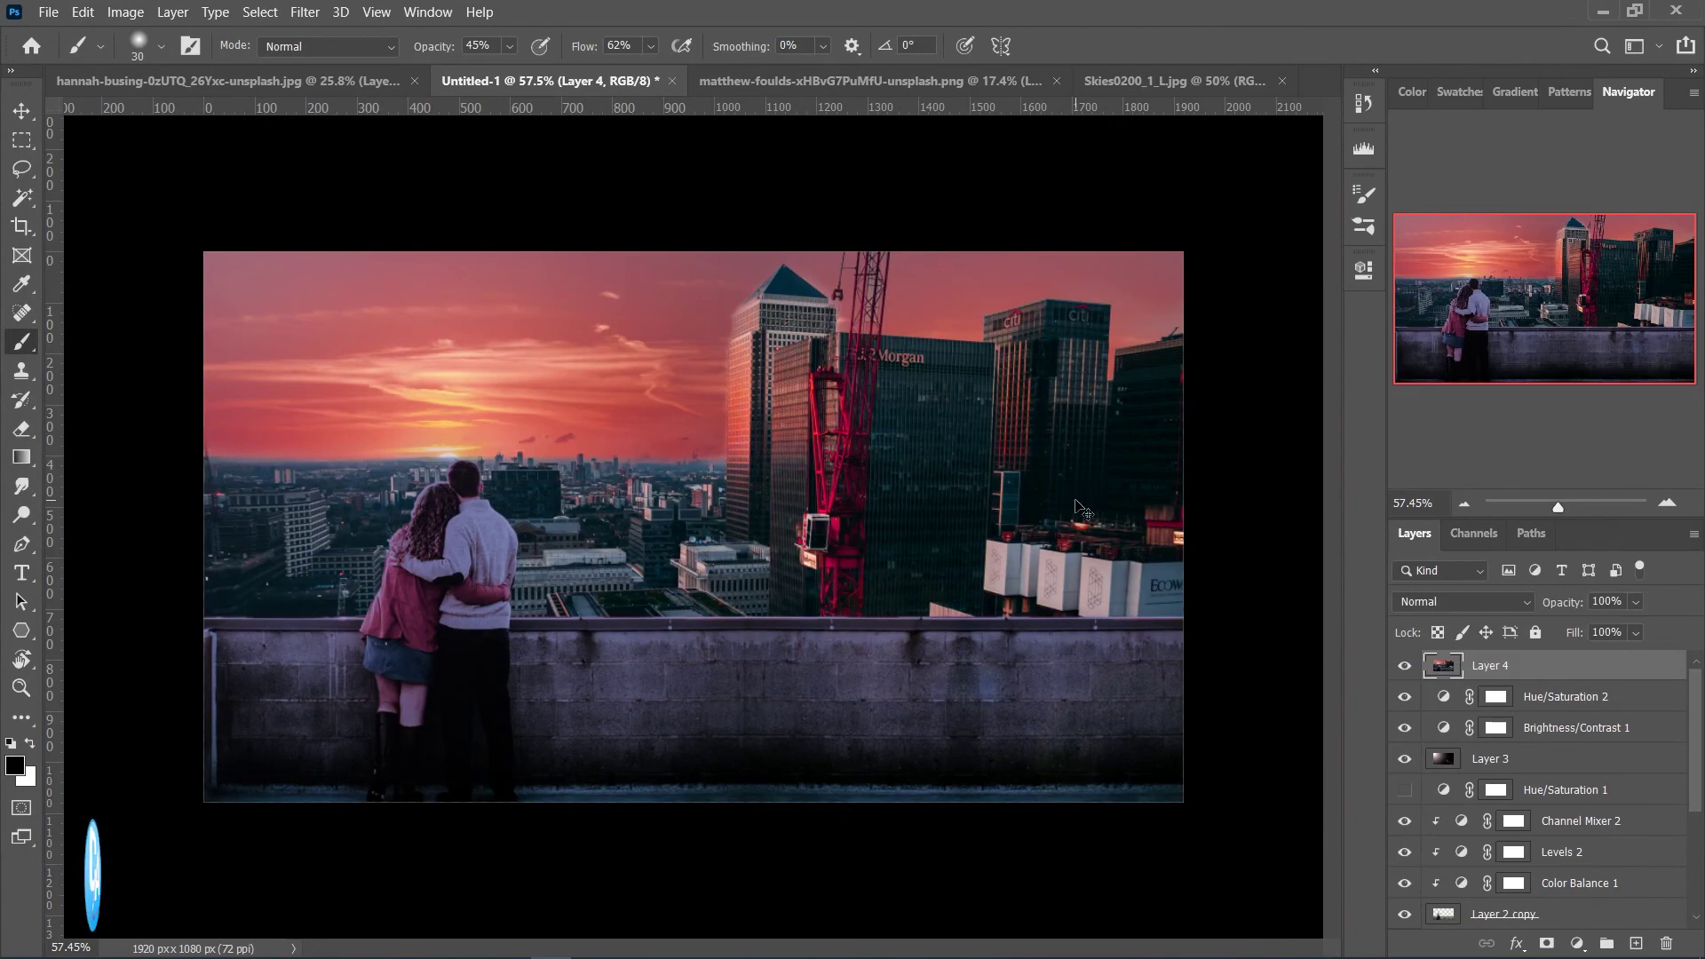
pyautogui.scroll(2, 1076, 500)
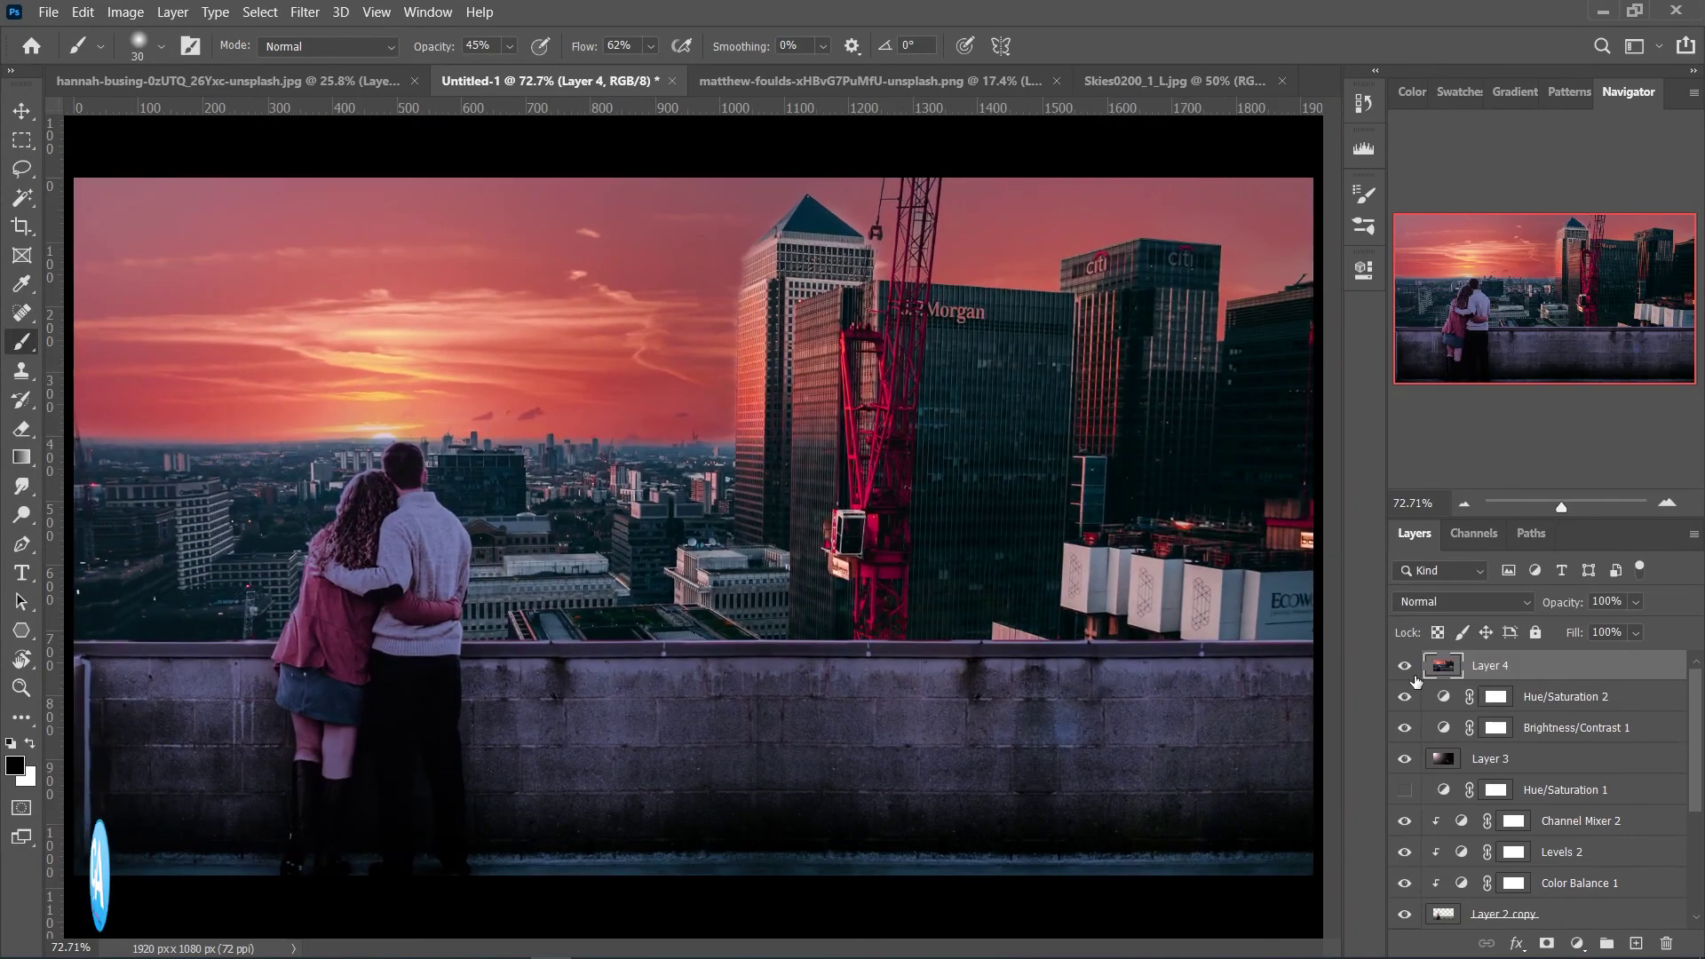
pyautogui.click(1404, 667)
pyautogui.click(1404, 667)
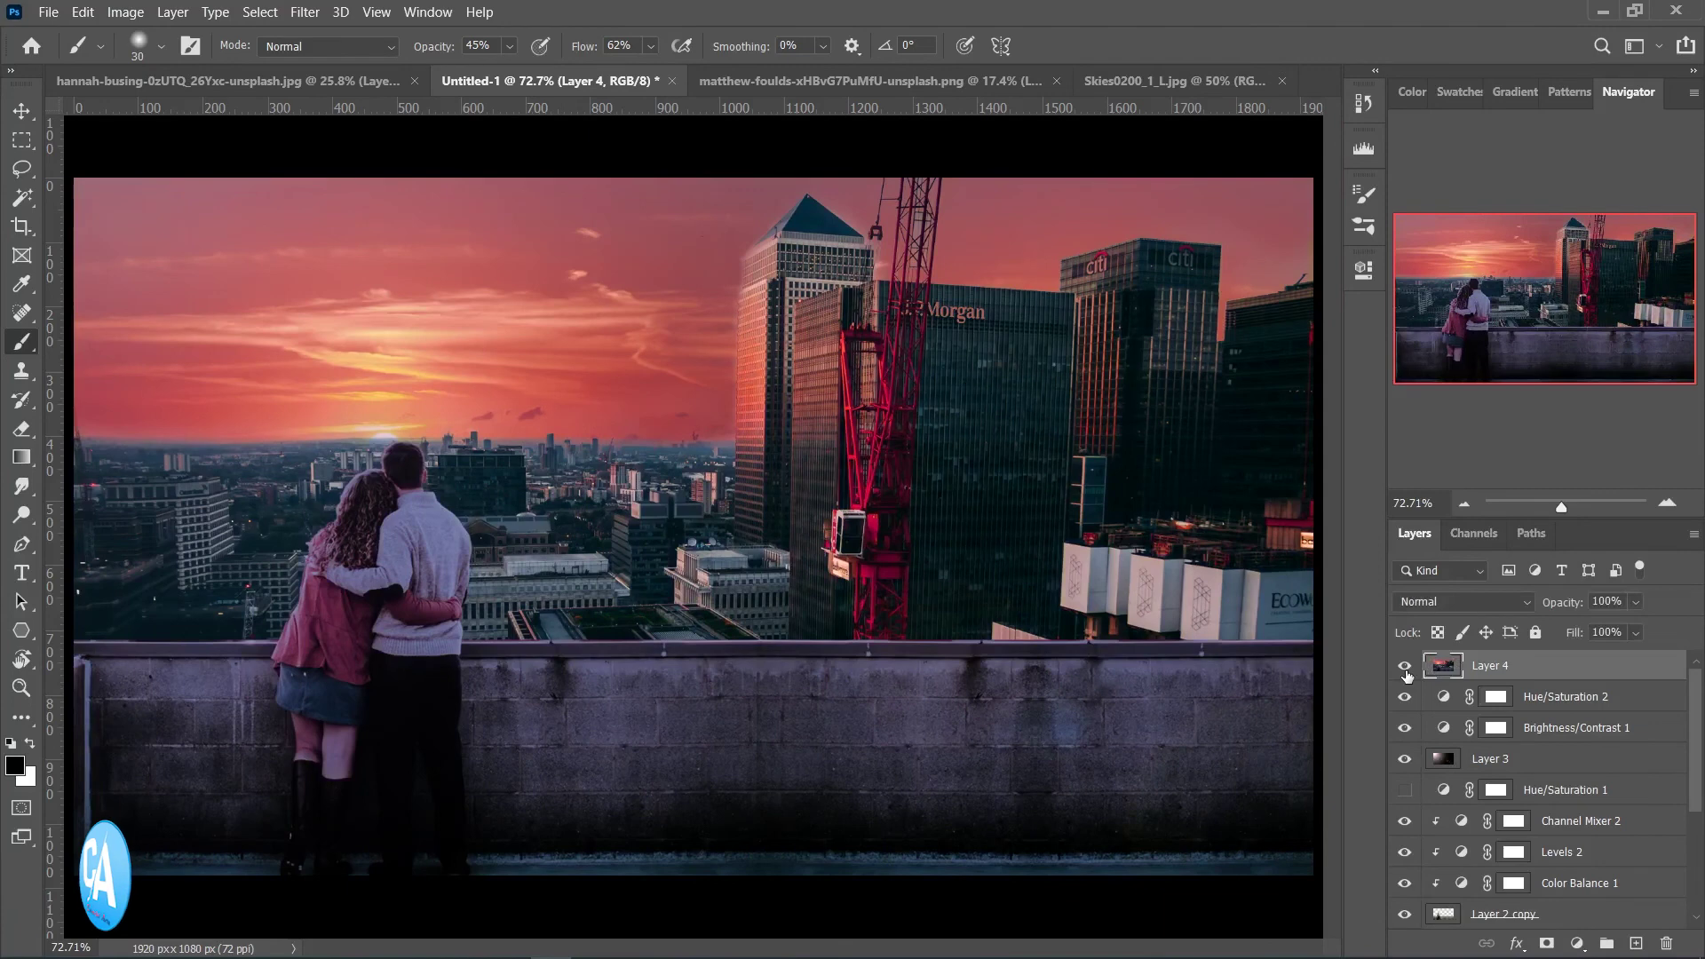